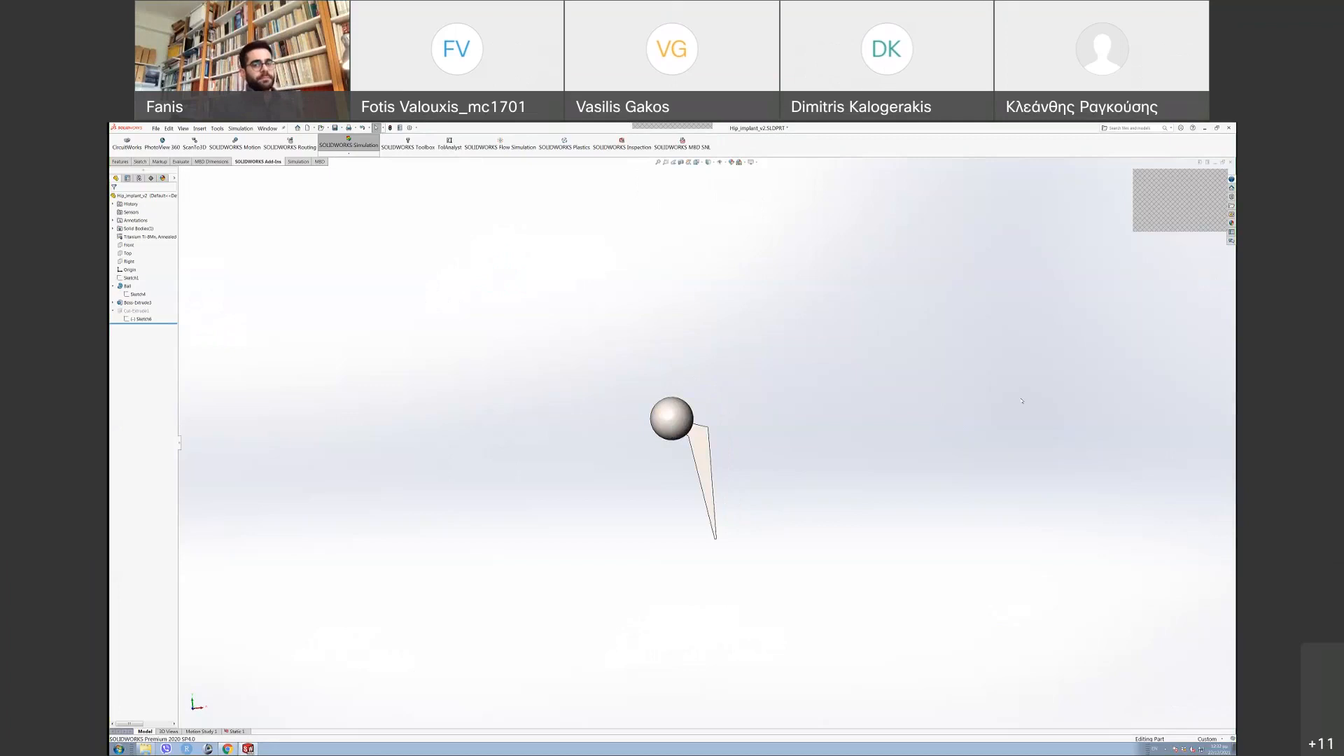
- Examine the hip implant's ball head and tapered stem from several angles
middle_click_drag(871, 433, 663, 422)
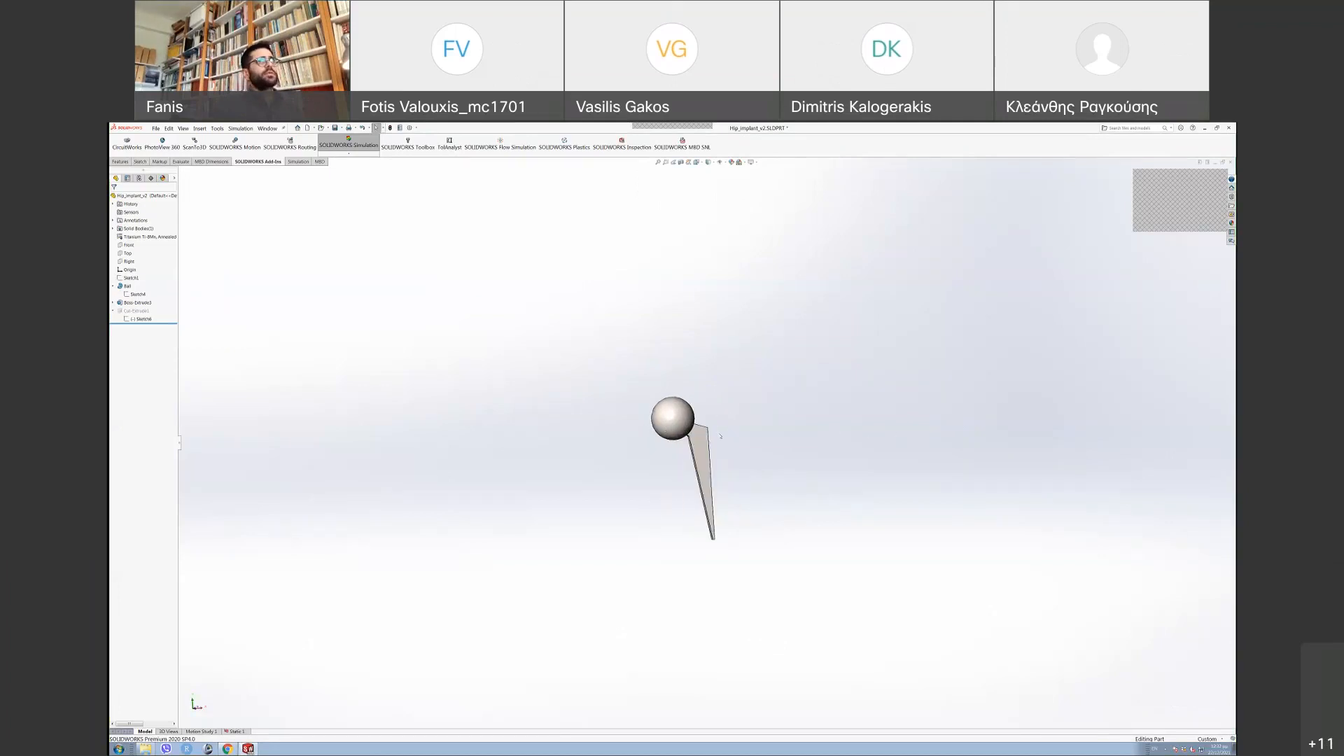
scroll(711, 473, "down", 3)
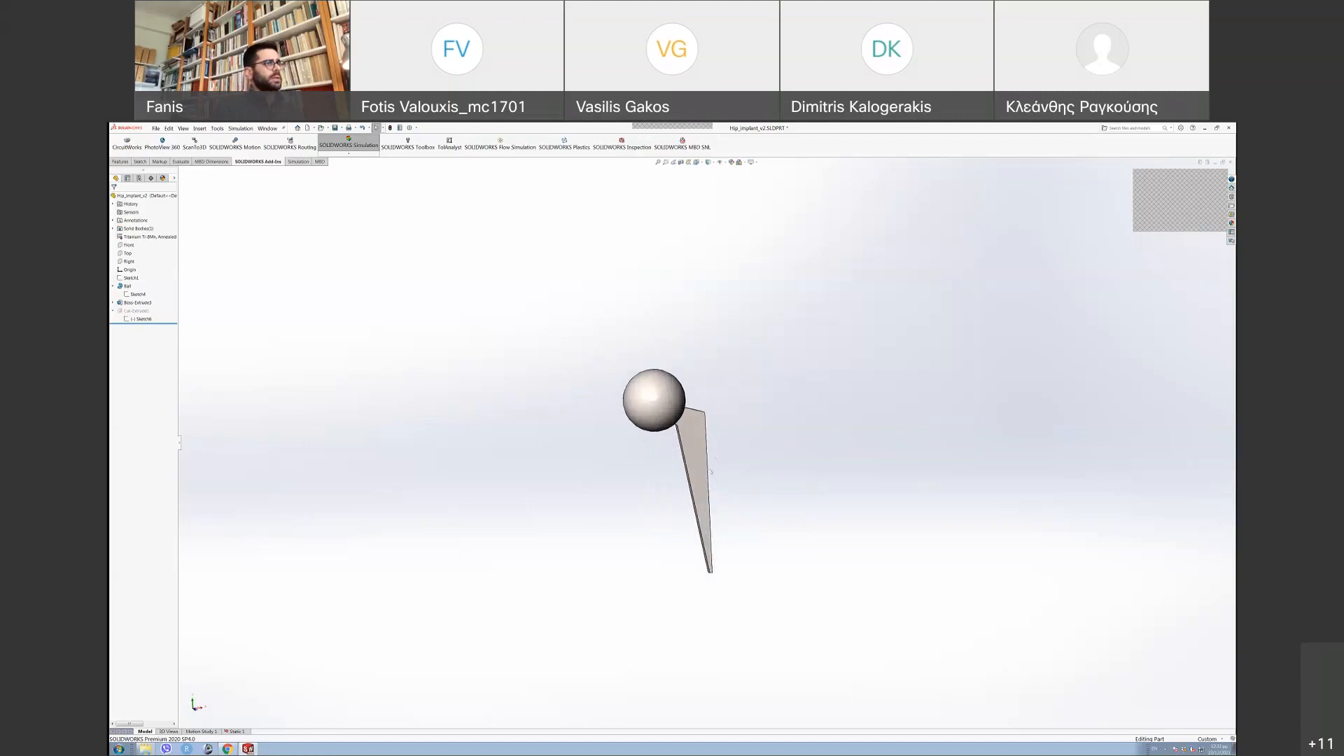
middle_click_drag(666, 474, 695, 432)
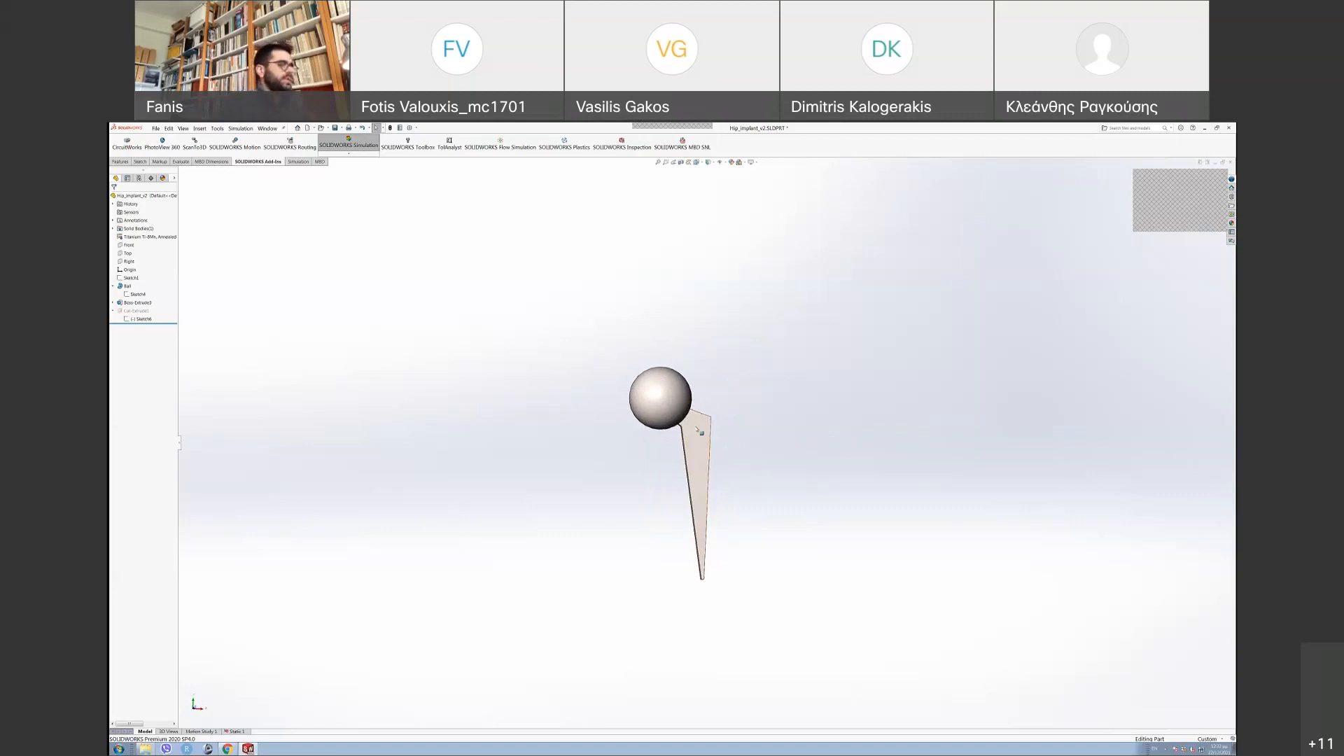
middle_click_drag(698, 436, 843, 432)
mouse_move(734, 432)
middle_mouse_down()
mouse_move(689, 436)
mouse_move(715, 437)
middle_mouse_up()
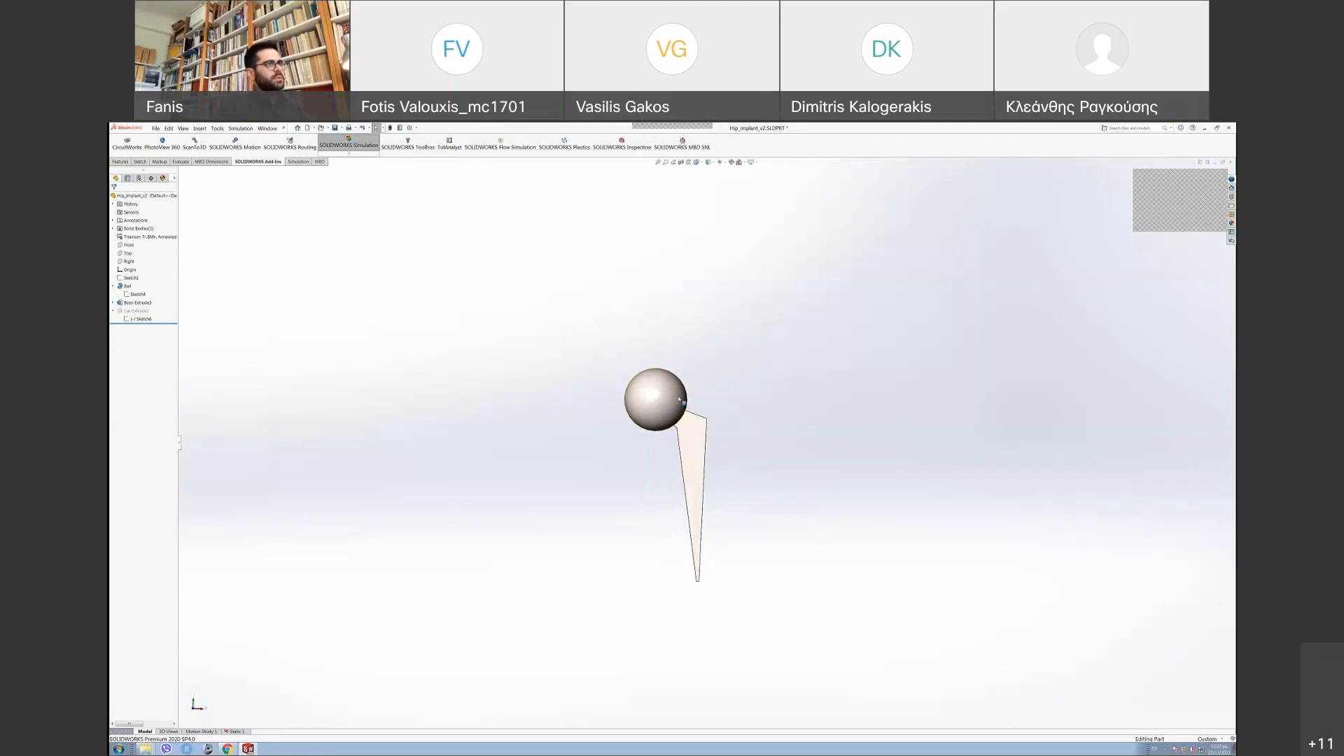
scroll(679, 399, "down", 1)
scroll(679, 399, "up", 1)
scroll(679, 399, "down", 1)
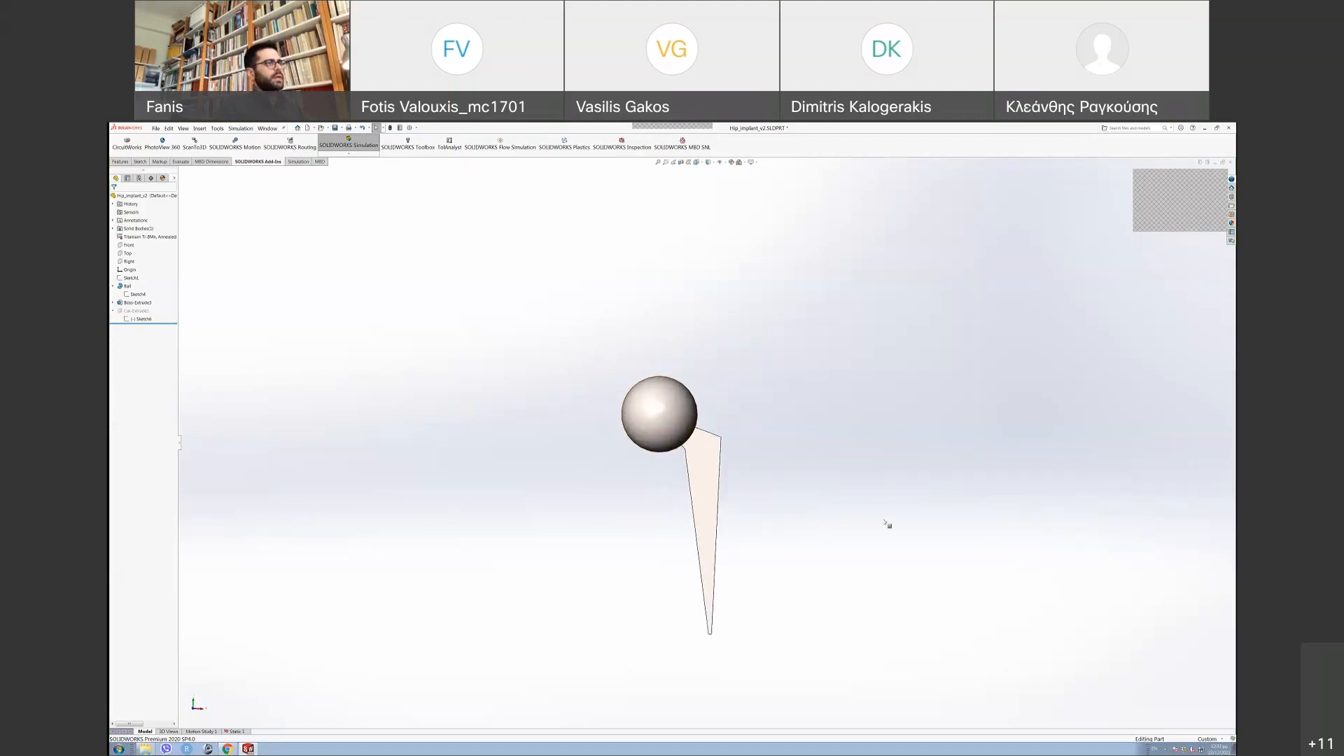
scroll(885, 523, "down", 1)
mouse_move(724, 475)
middle_mouse_down()
mouse_move(612, 473)
mouse_move(786, 471)
mouse_move(569, 473)
mouse_move(729, 467)
mouse_move(681, 486)
mouse_move(654, 471)
mouse_move(712, 478)
middle_mouse_up()
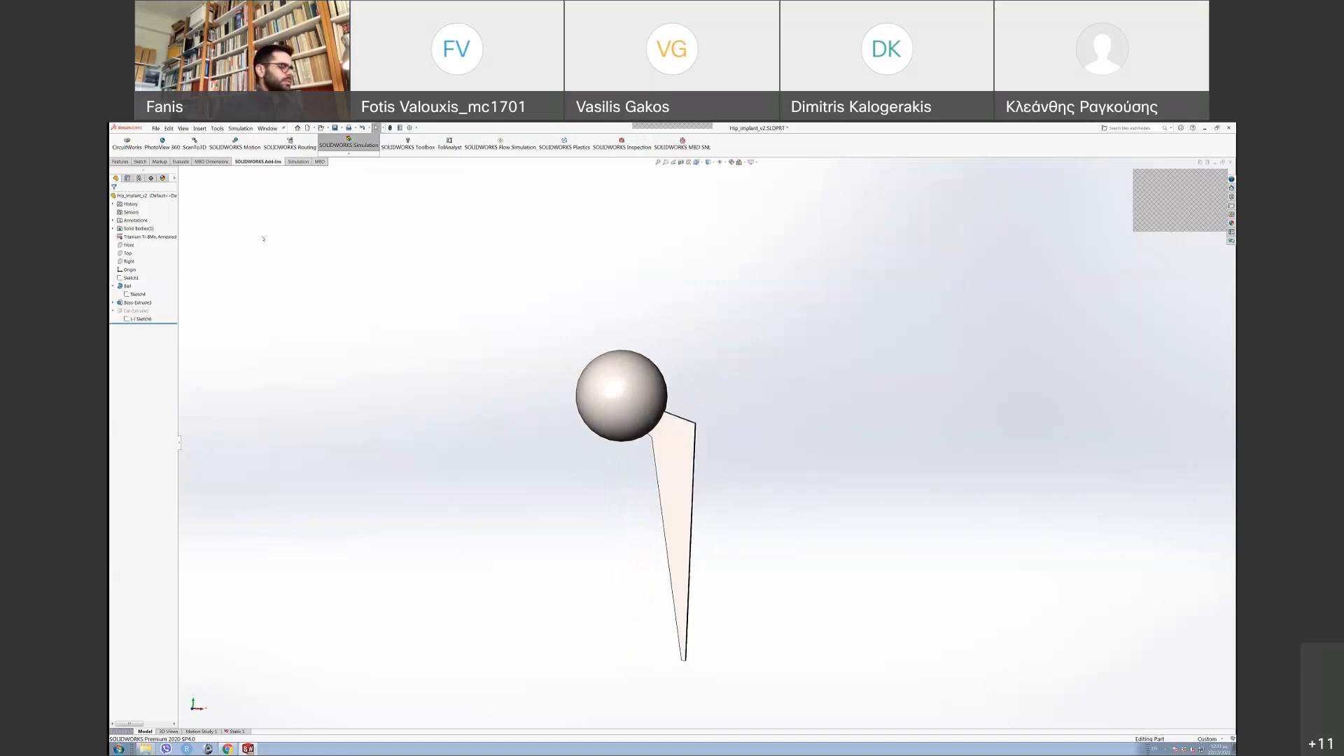
- Create a new part document and start a sketch on its Front plane
key("ctrl+n")
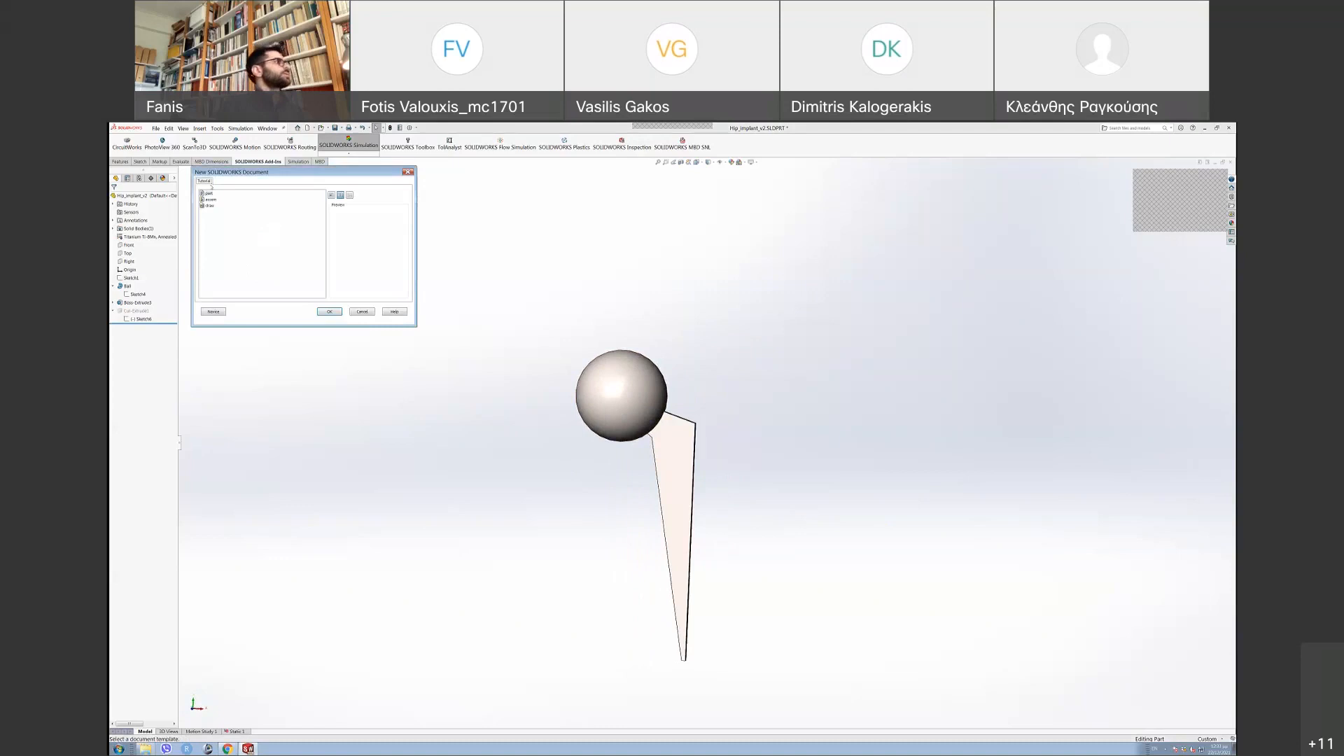
left_click(209, 193)
left_click(324, 311)
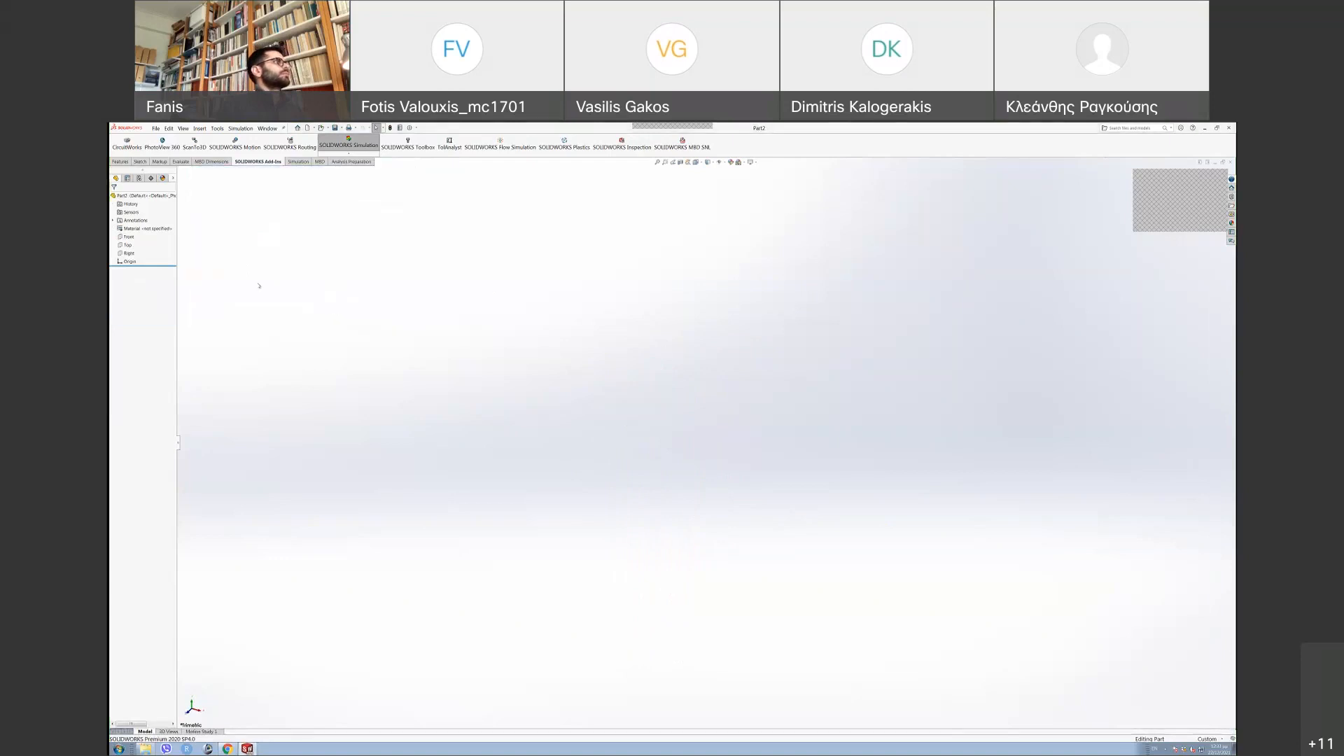
left_click(139, 162)
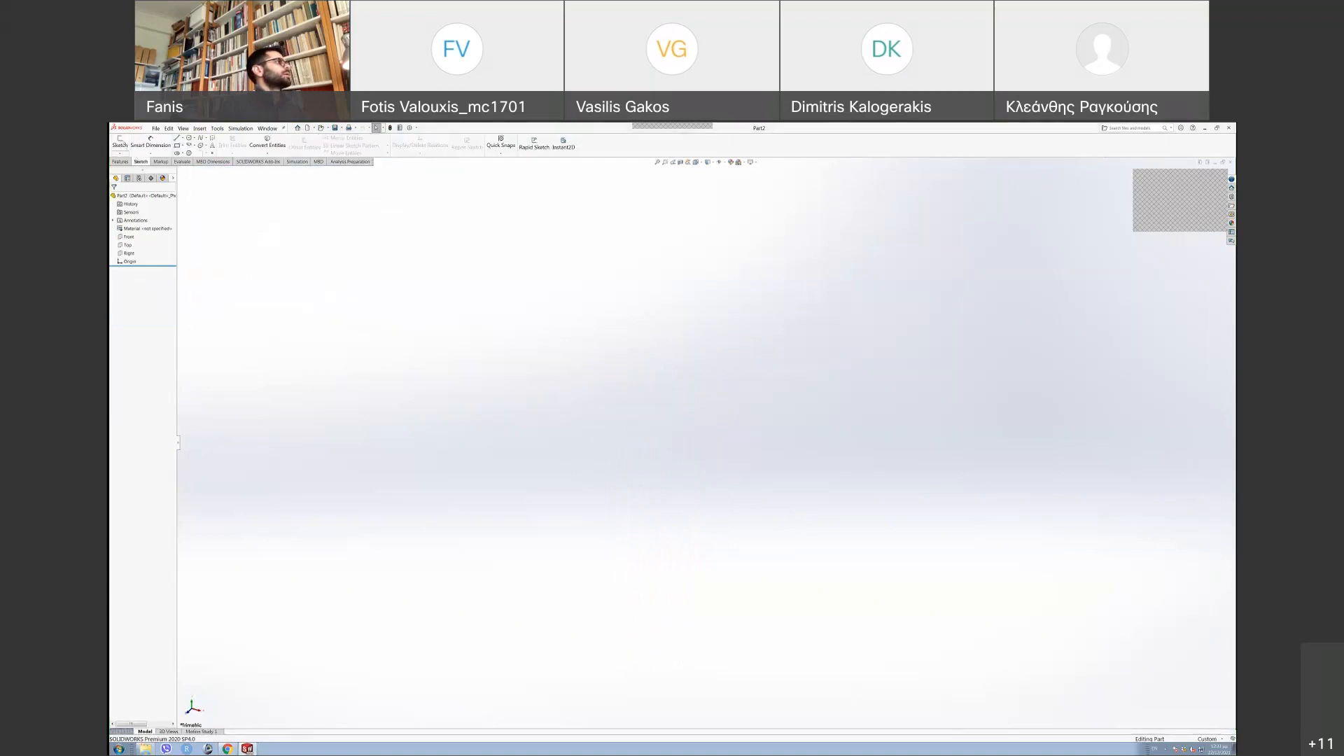
left_click(128, 237)
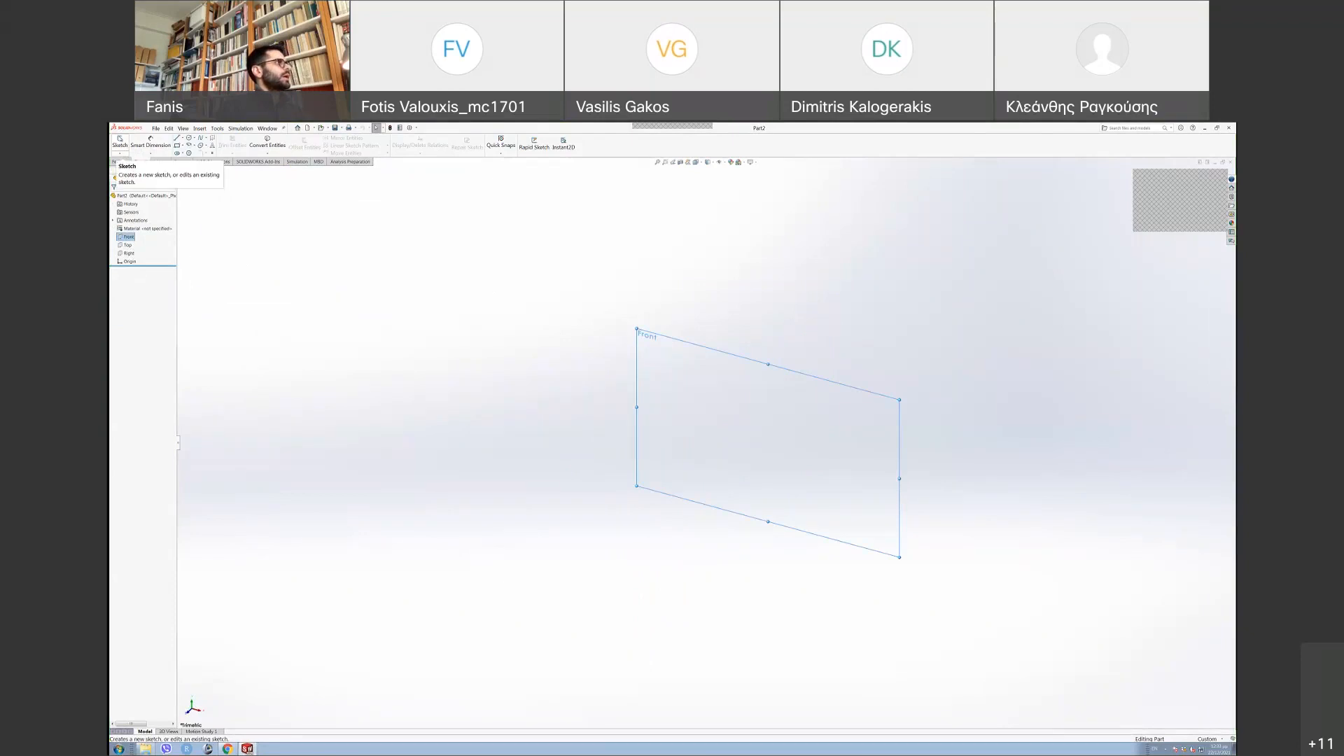
left_click(121, 143)
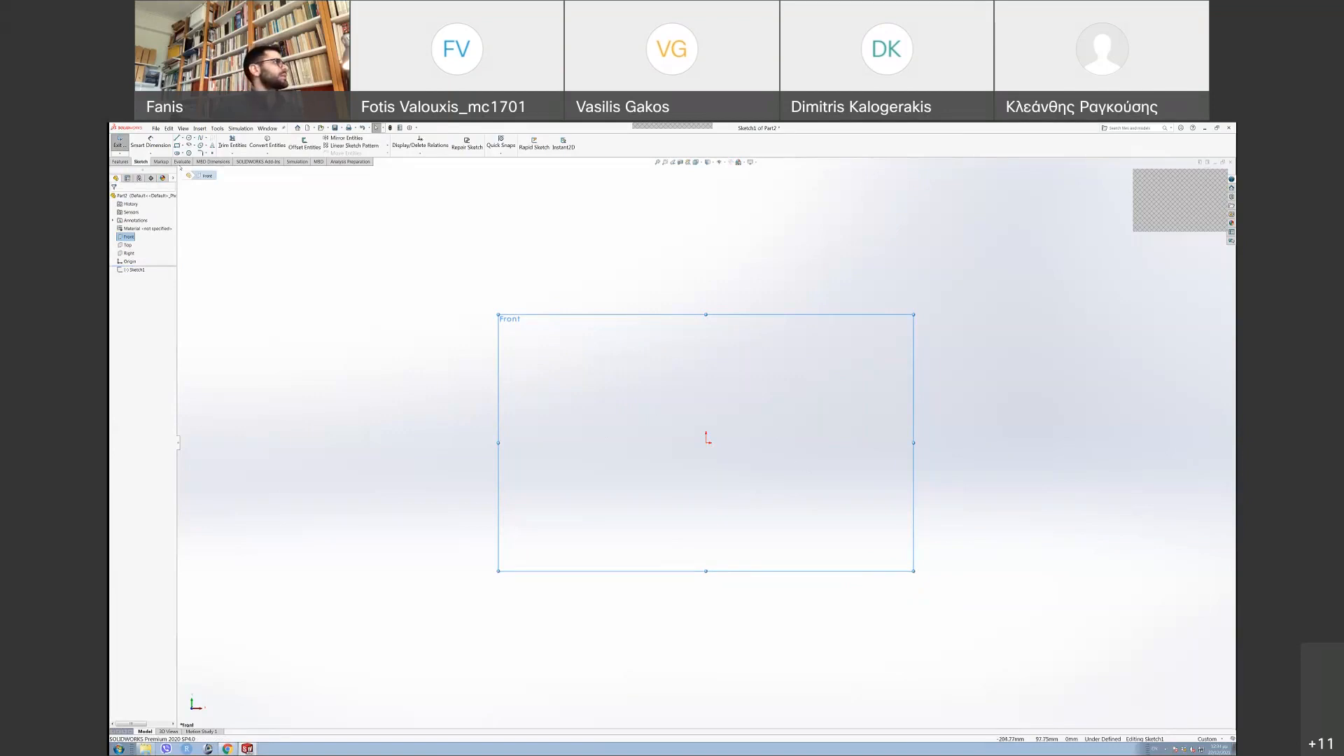
- Sketch a vertical centerline about 68 mm long, running straight down from the origin
left_click(181, 138)
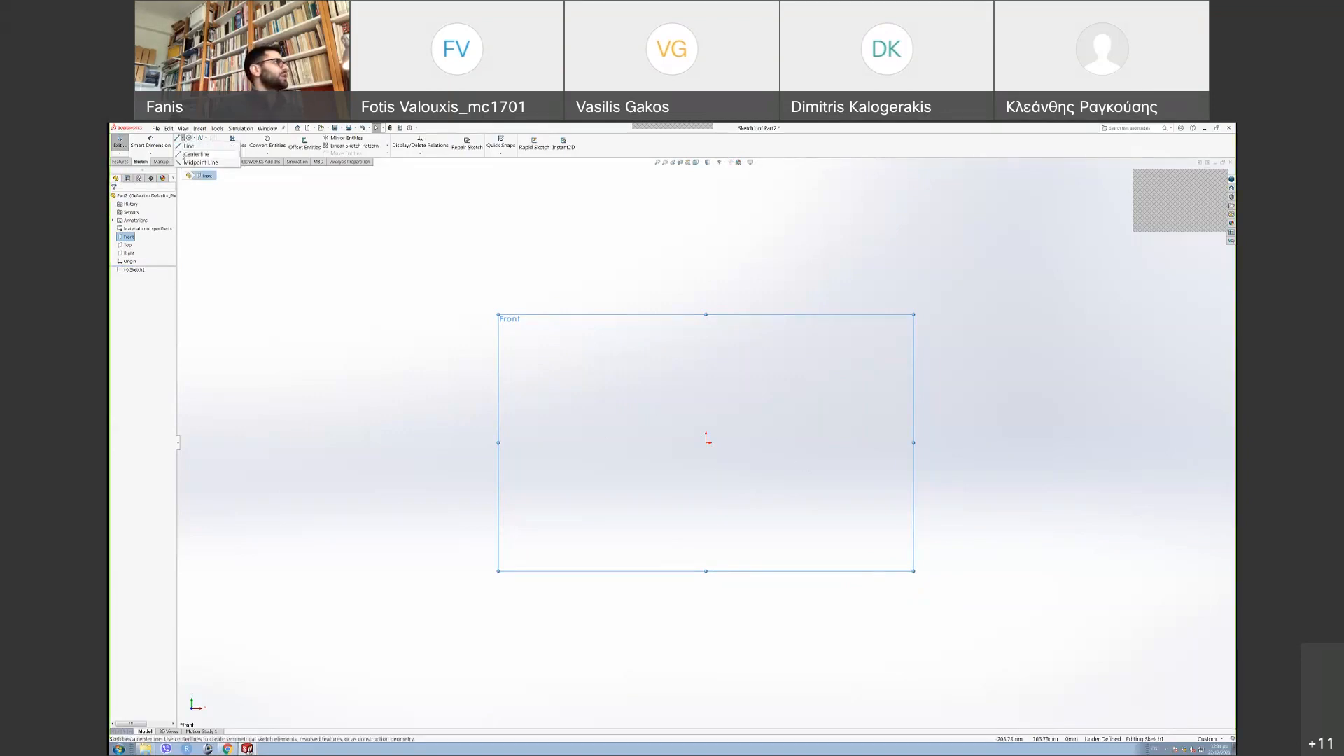
left_click(197, 154)
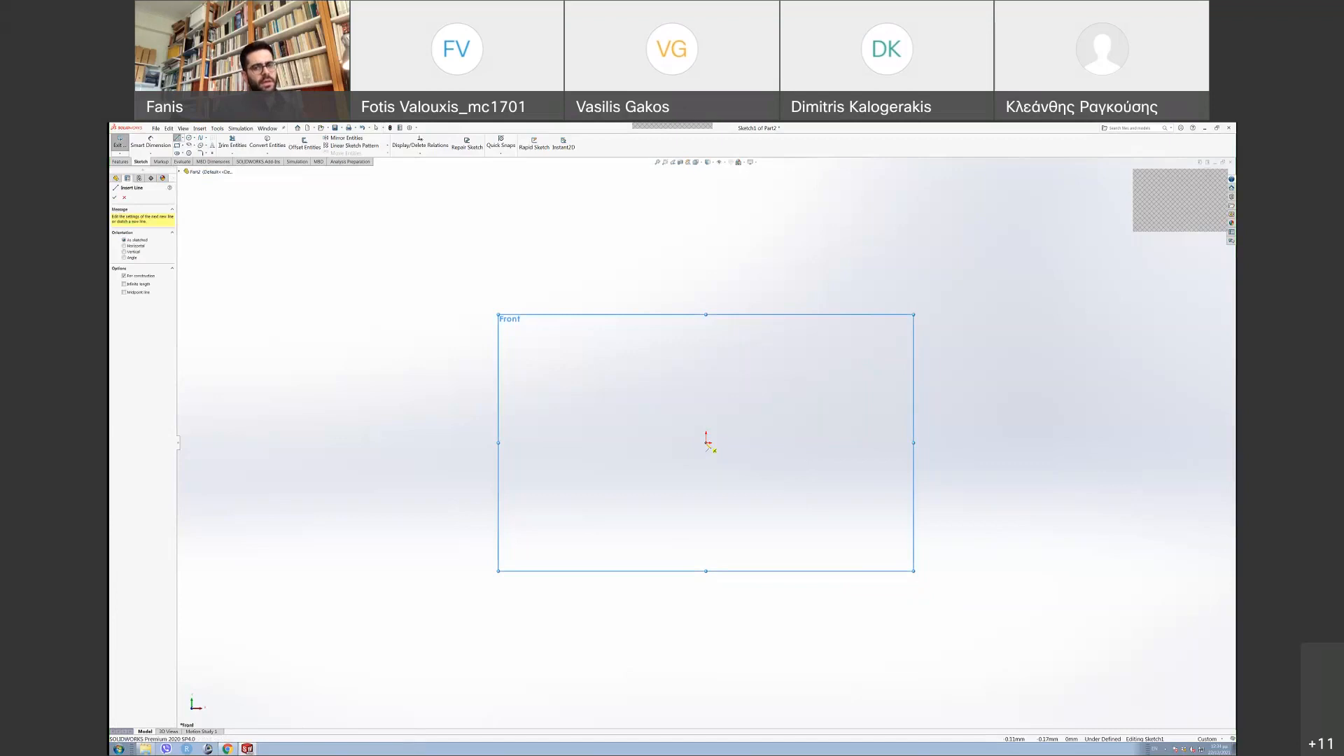
left_click(707, 446)
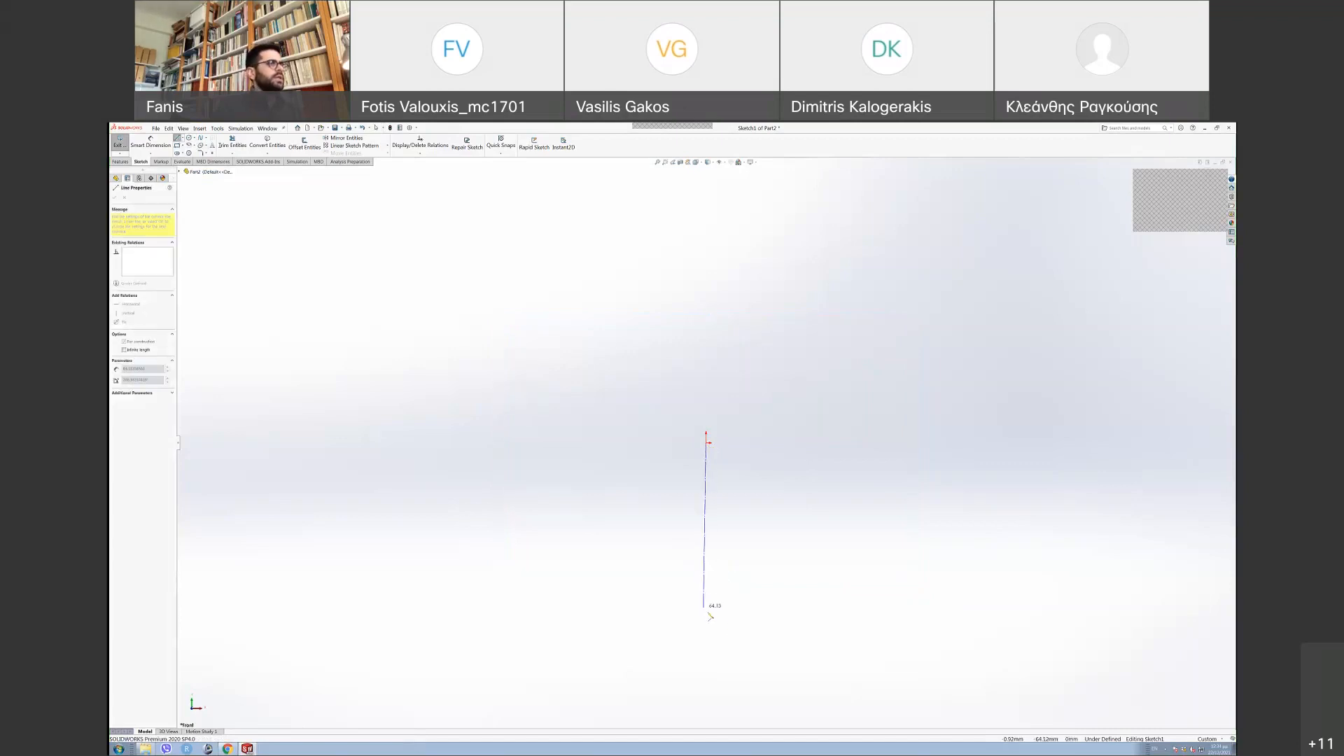
left_click(708, 619)
key("Escape")
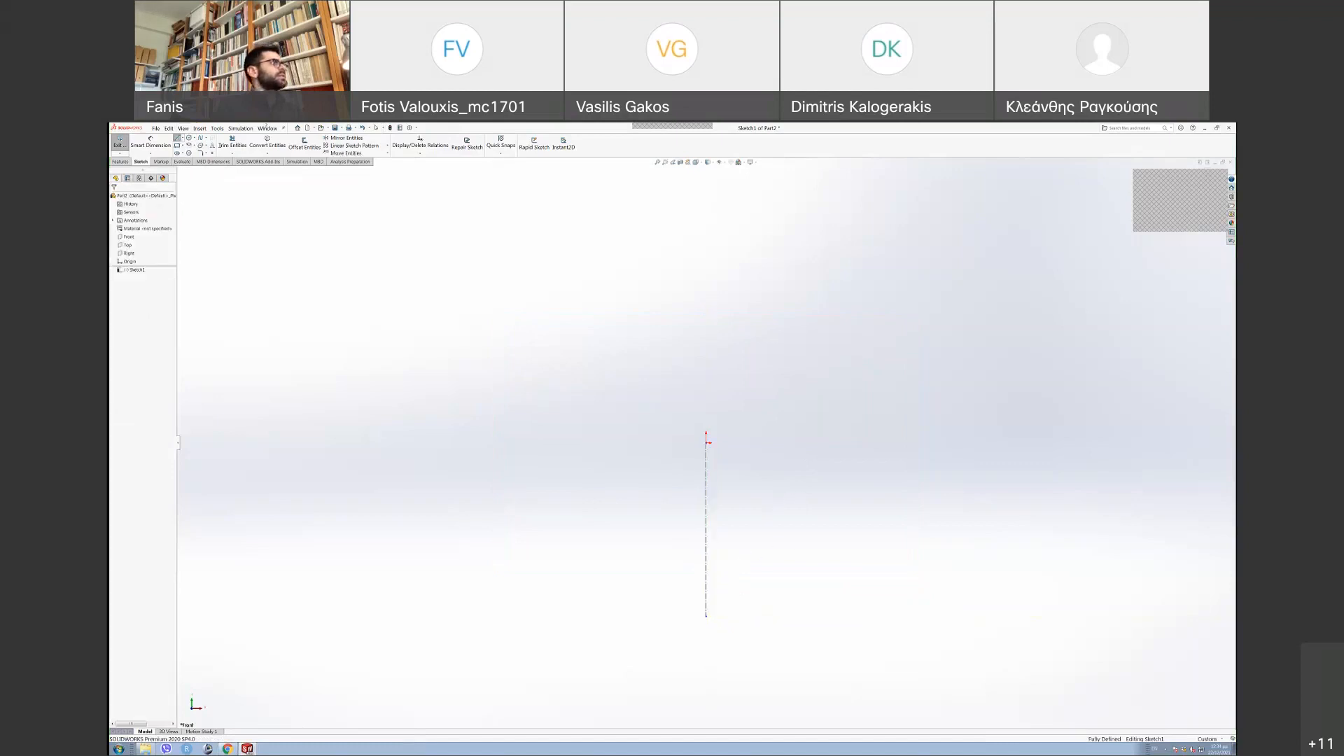
- Sketch an inclined centerline about 98 mm long, passing just above the origin and rising toward the upper left
left_click(179, 139)
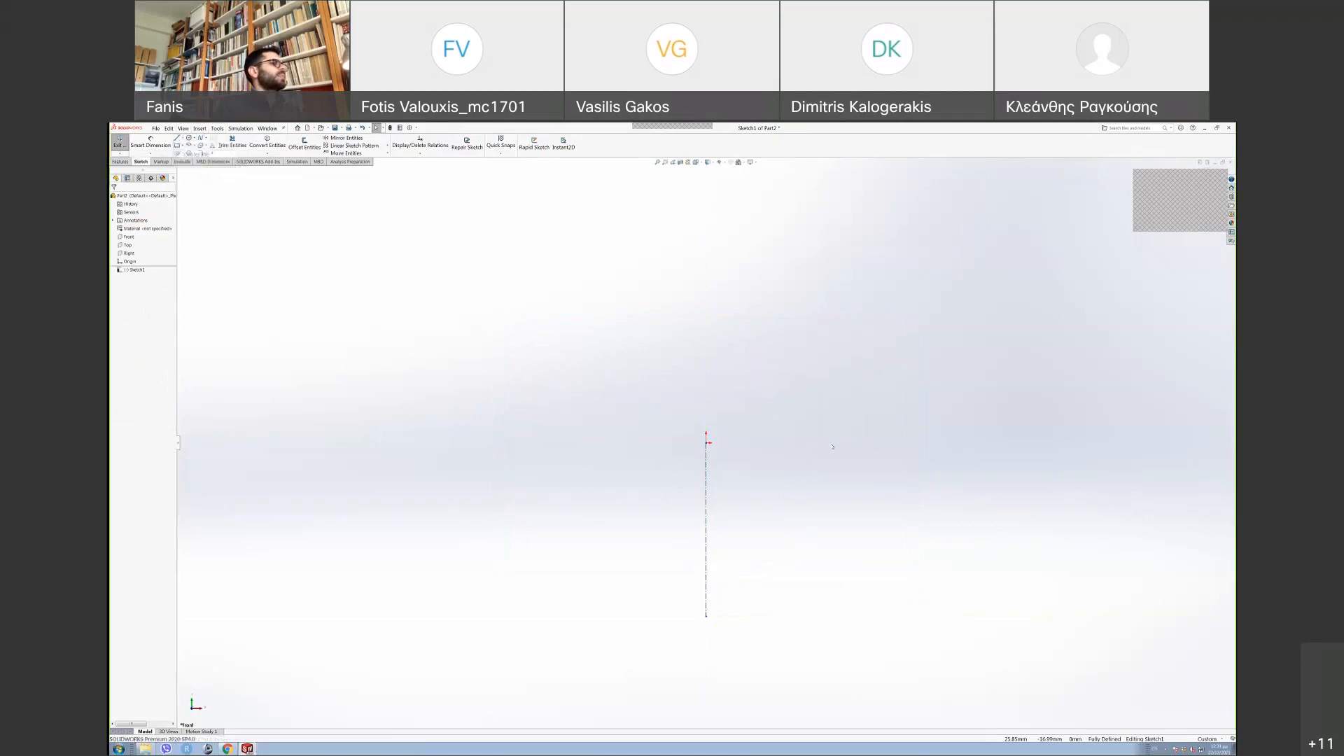
left_click(784, 478)
left_click(573, 350)
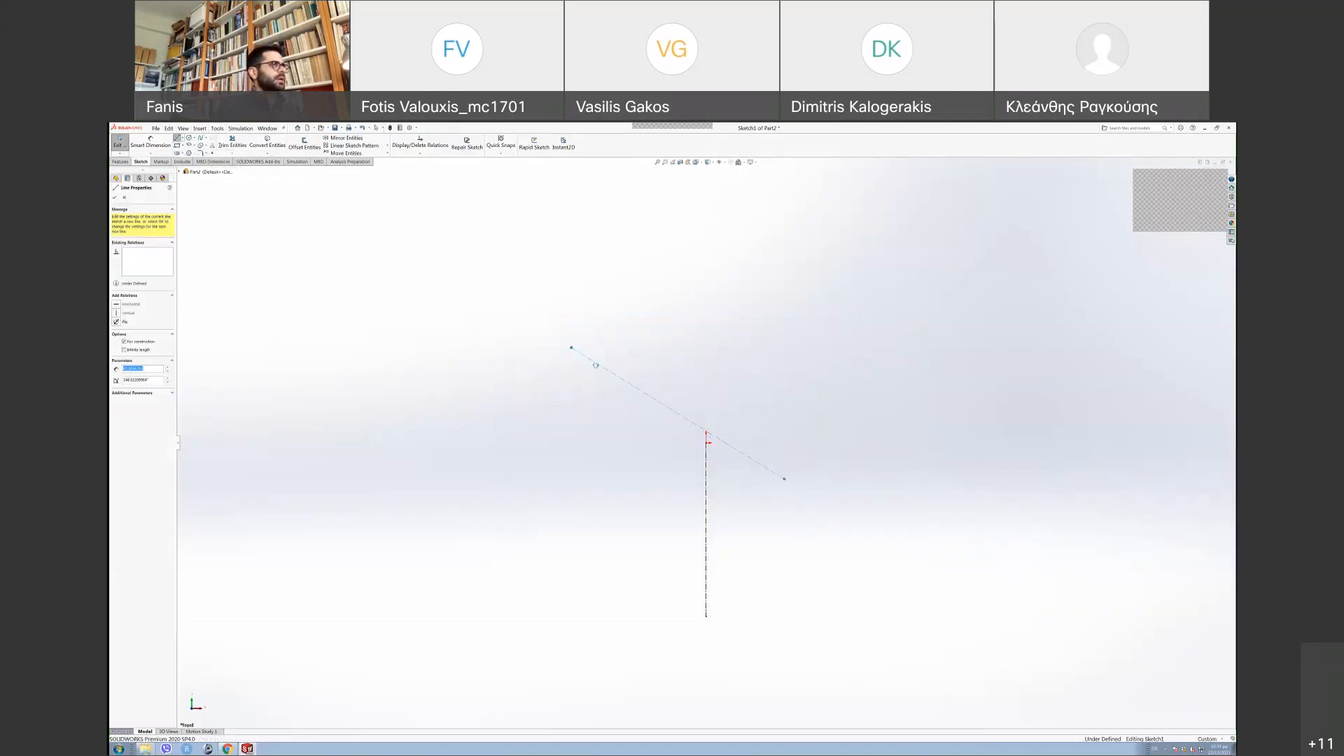
key("Escape")
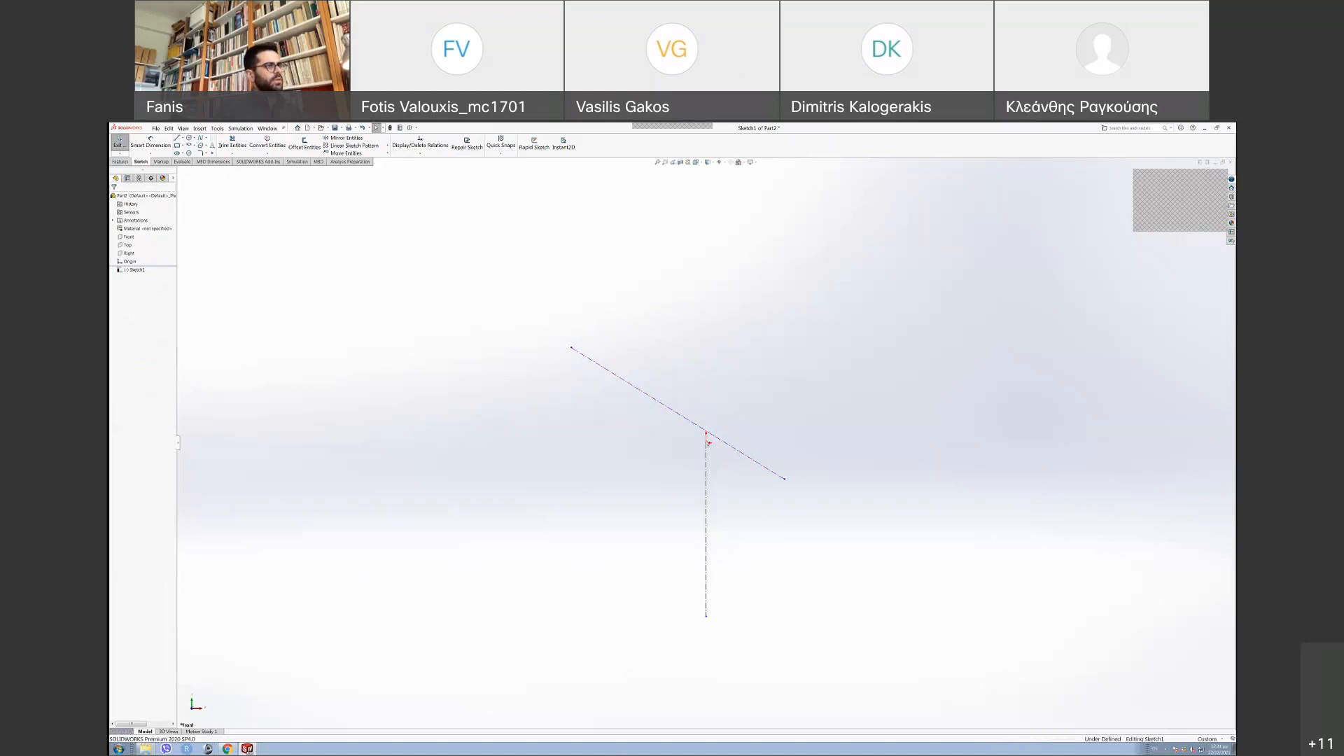
- Add a coincident relation between the origin and the inclined centerline
left_click(707, 442)
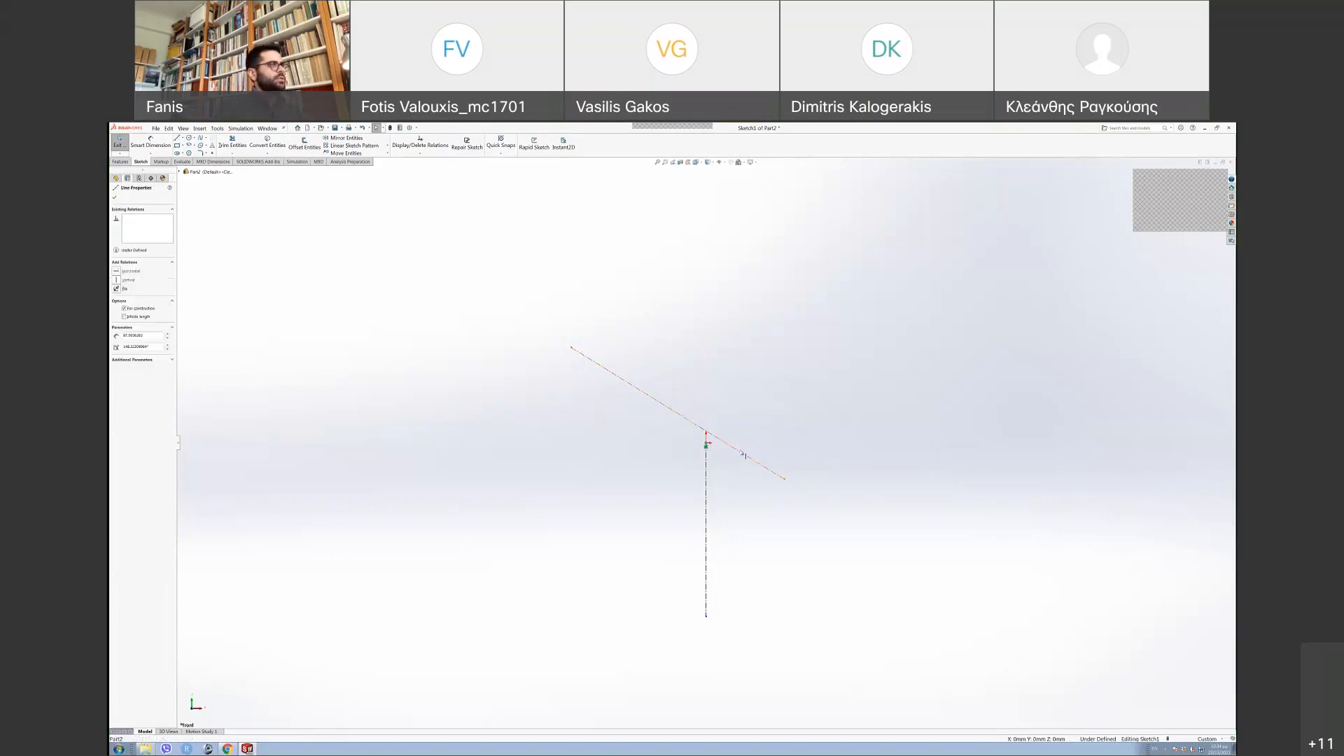
left_click(754, 457, "ctrl")
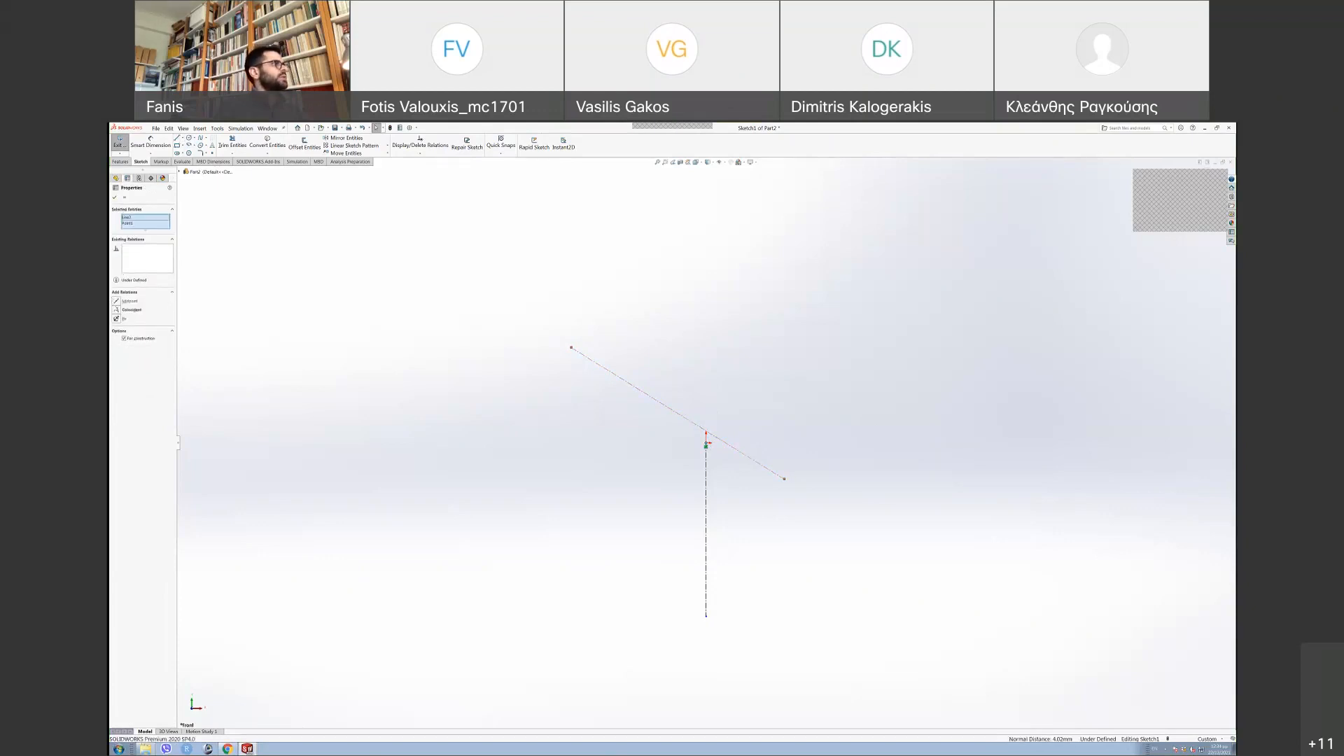
left_click(129, 309)
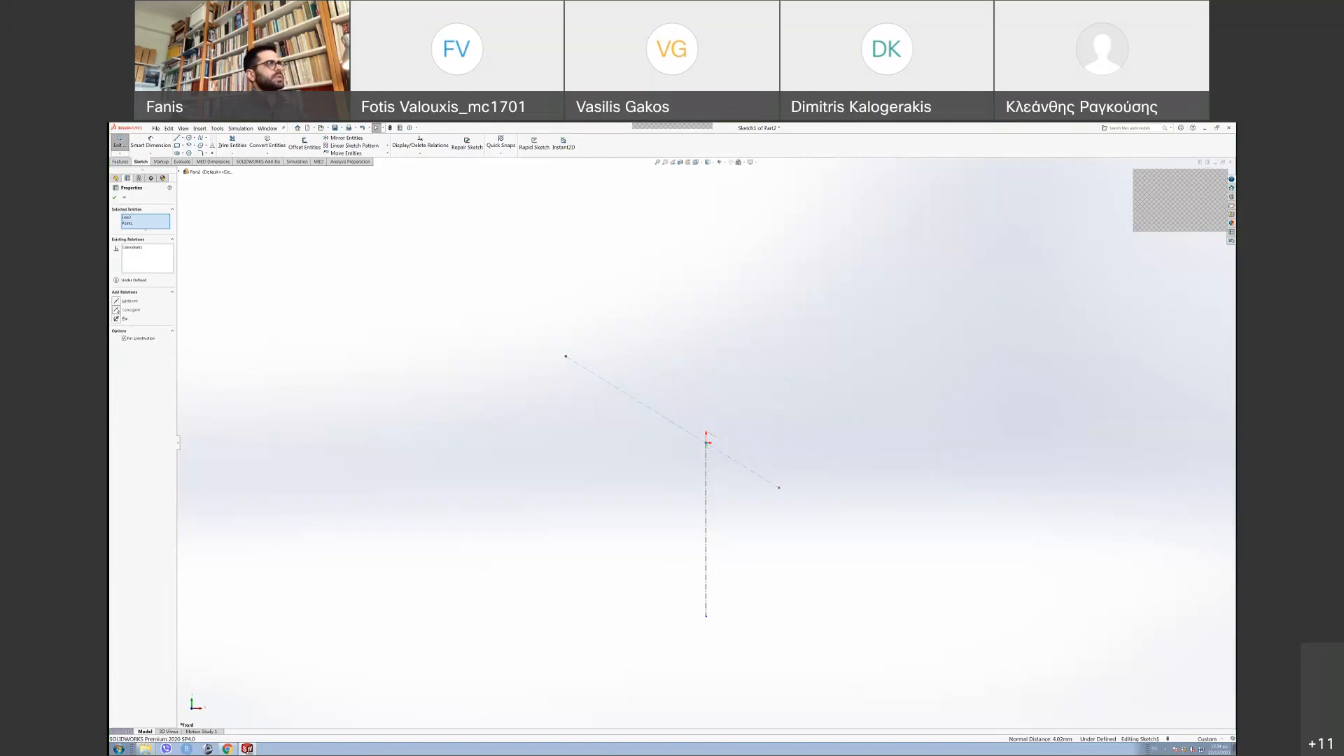
left_click(115, 199)
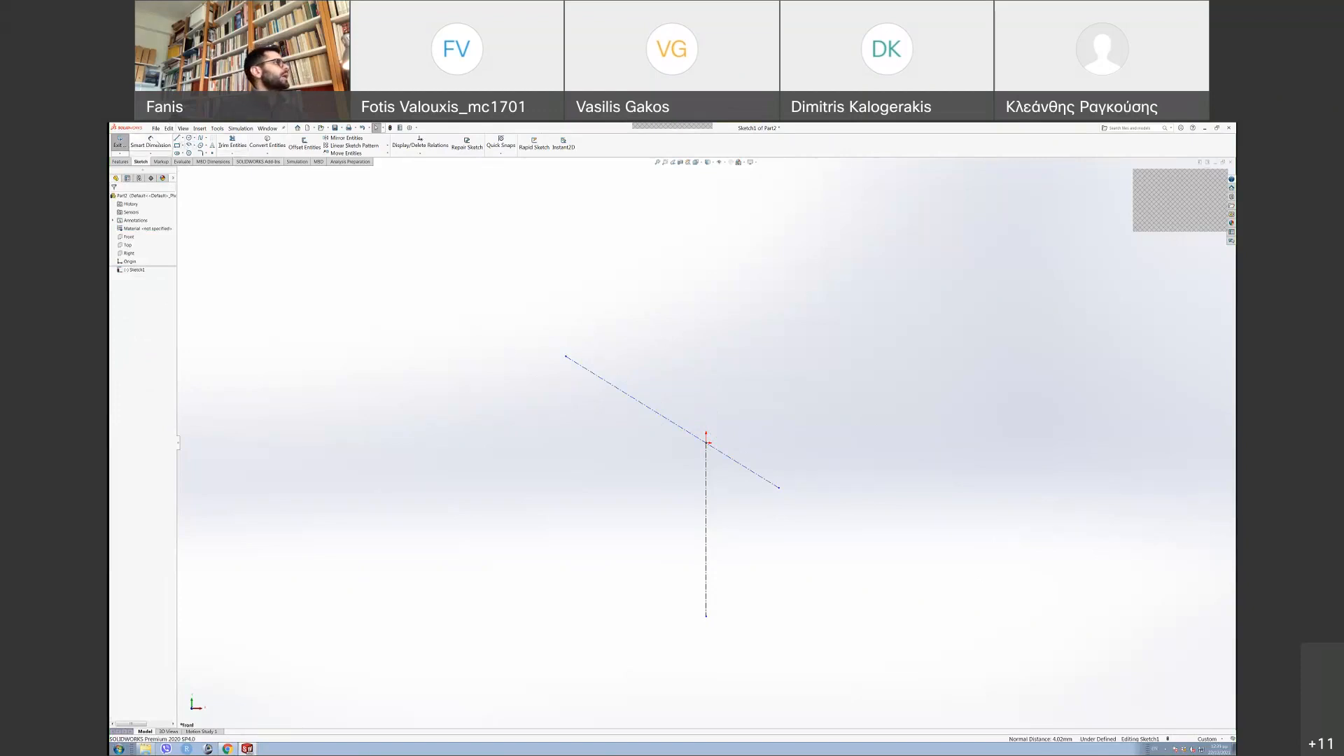
- Dimension the full length of the inclined centerline as 98 mm
left_click(155, 144)
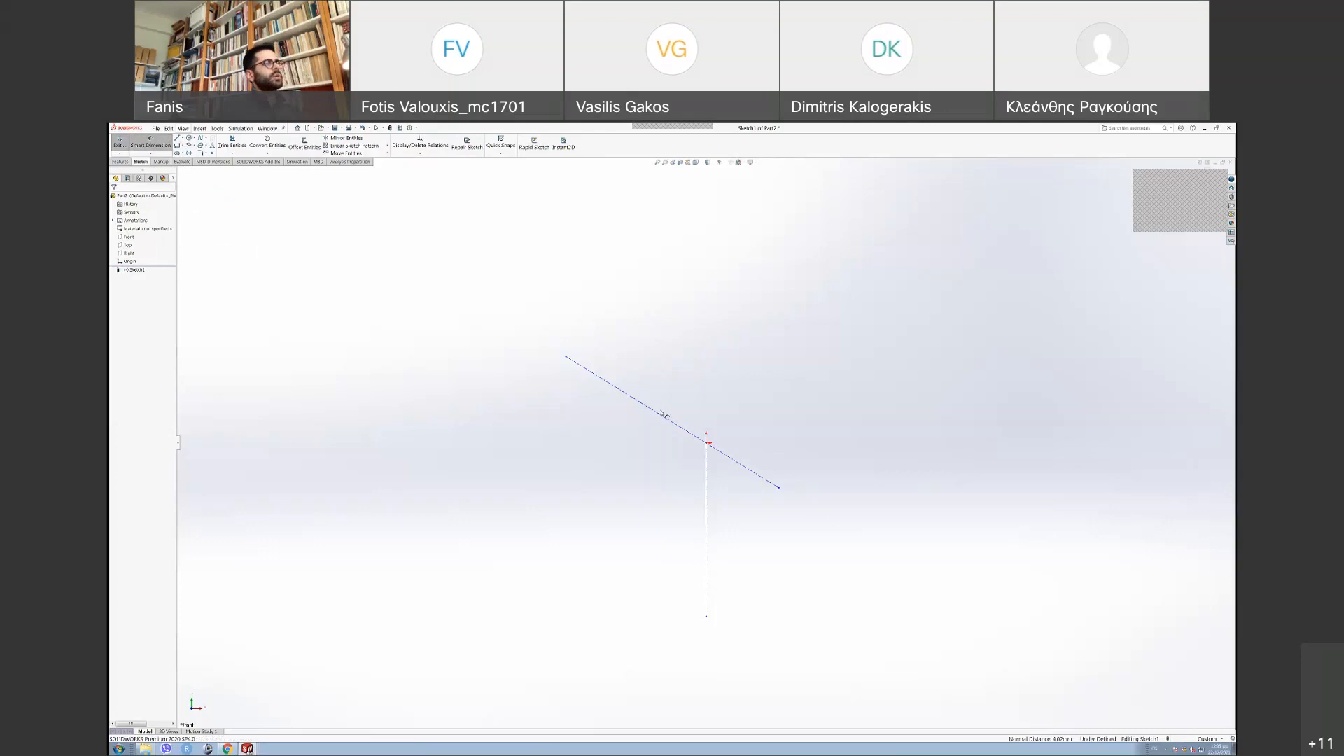
left_click(663, 417)
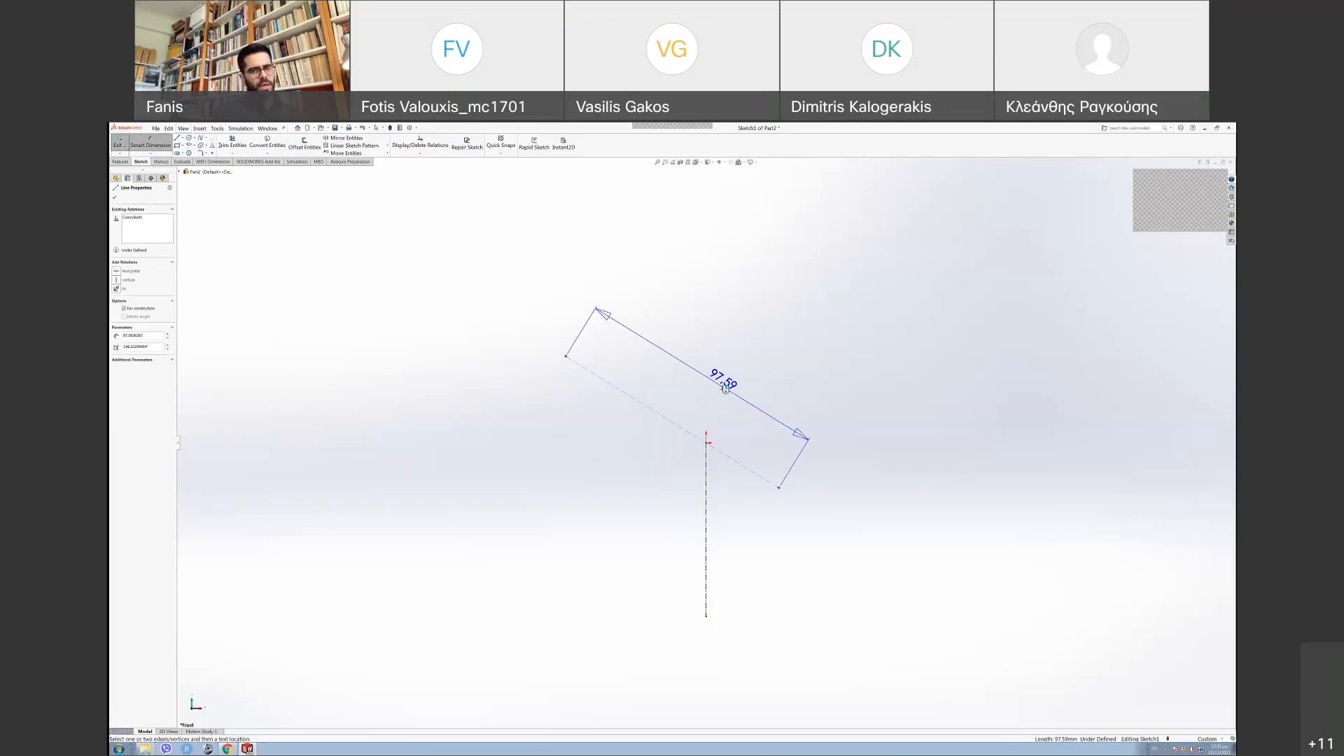
left_click(725, 389)
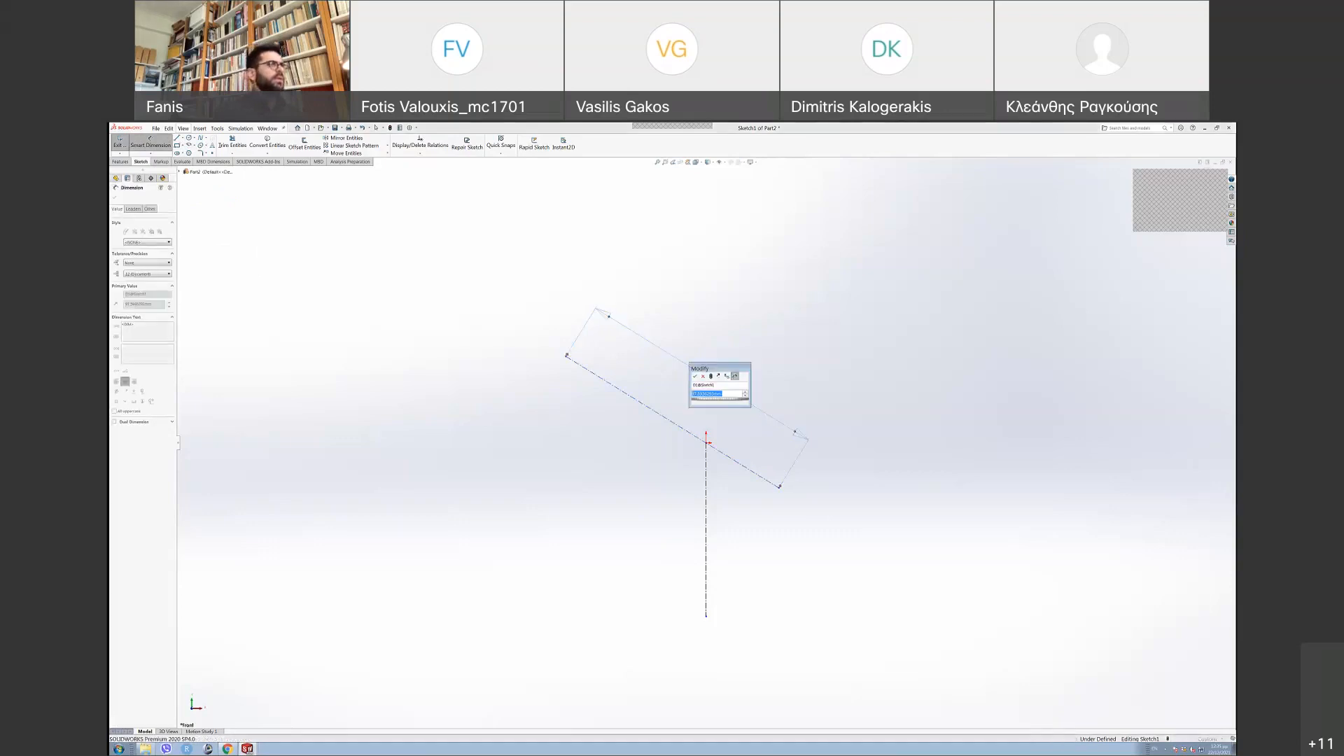
type("98")
key("Return")
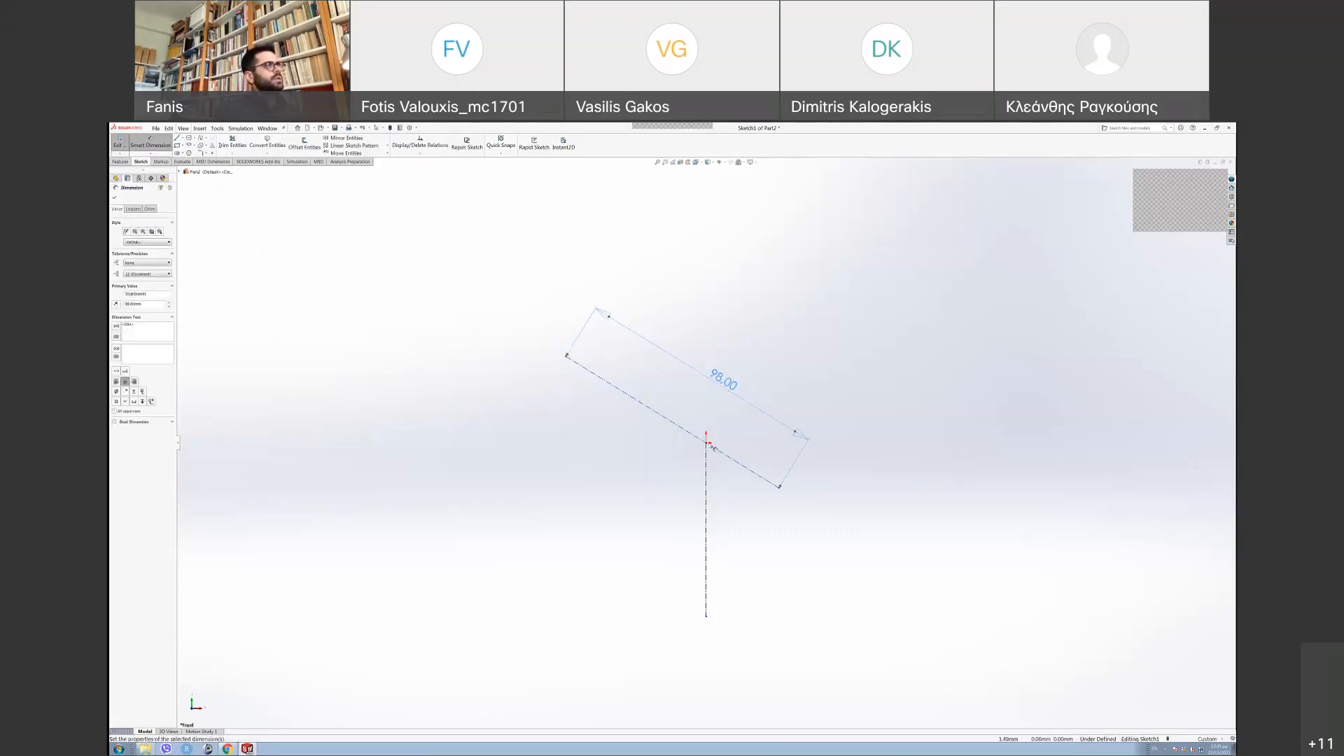
- Dimension the aligned distance from the origin to the inclined centerline's upper-left endpoint as 70 mm
left_click(707, 444)
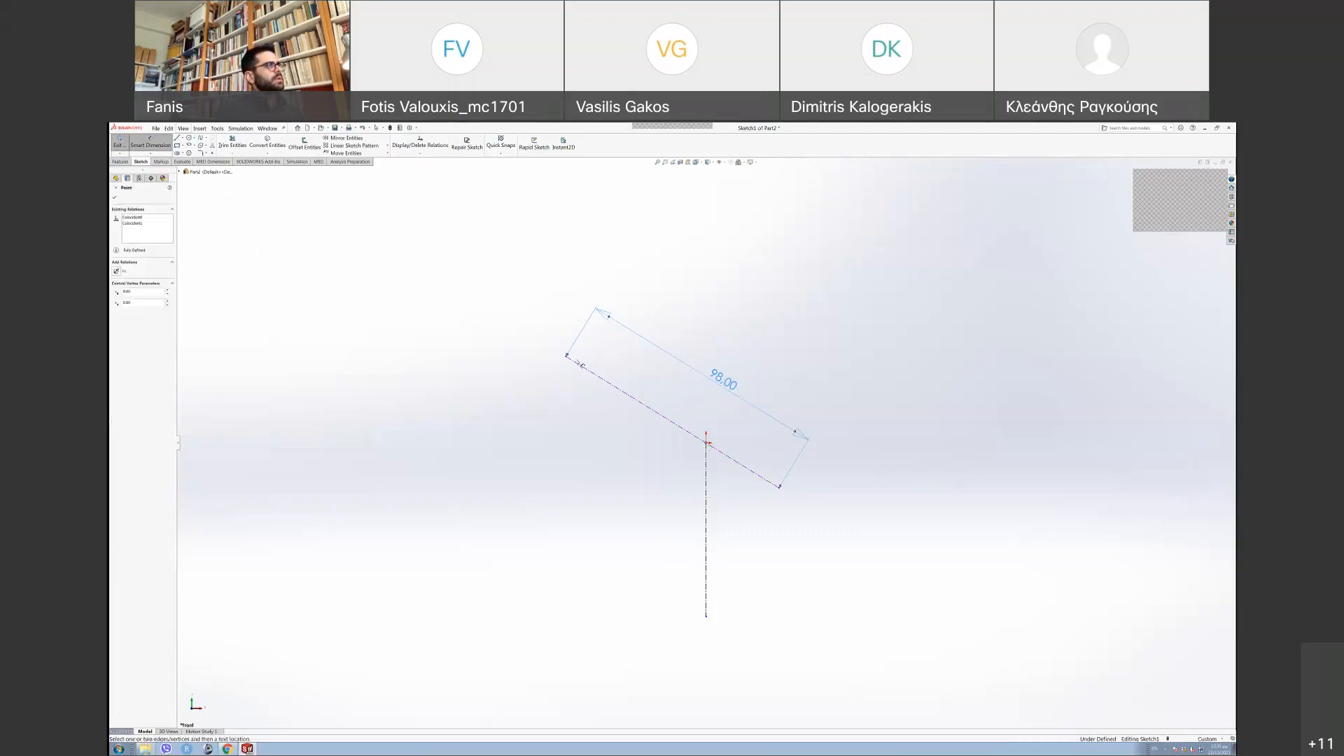
left_click(568, 360)
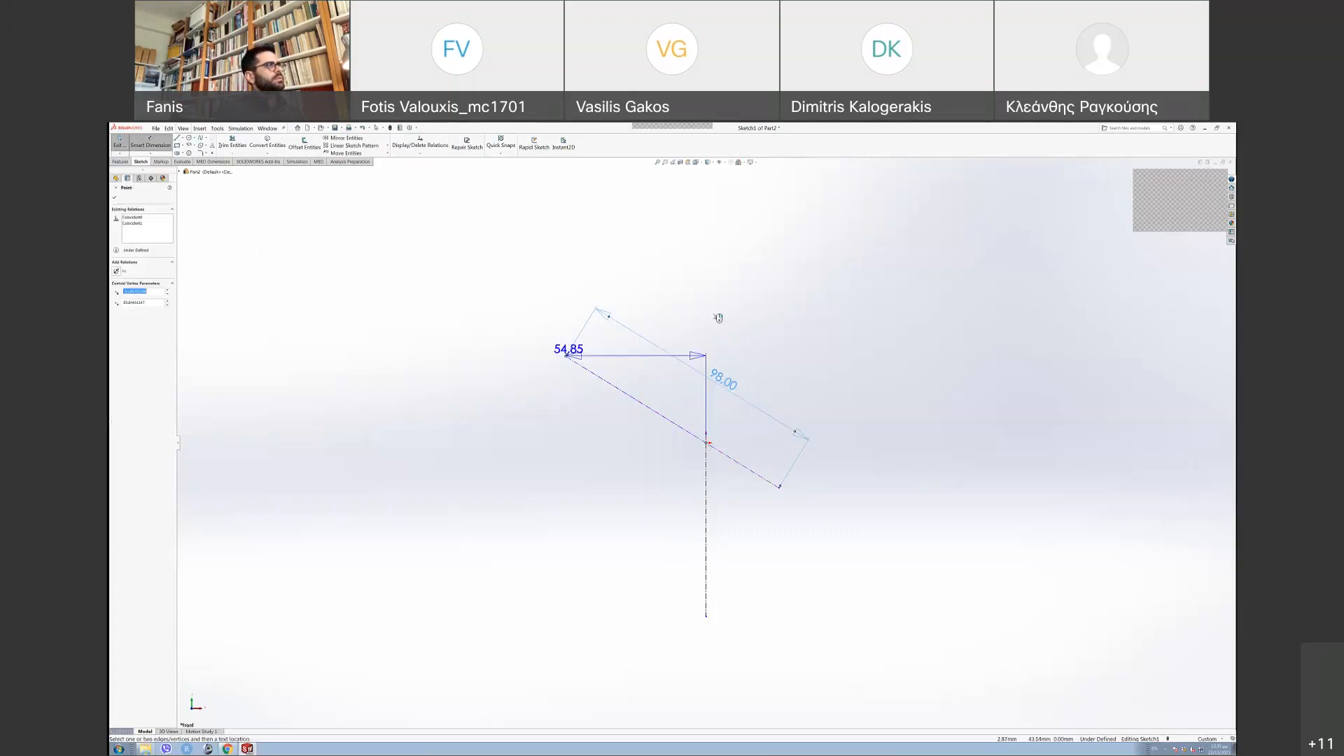
left_click(715, 314)
left_click(714, 315)
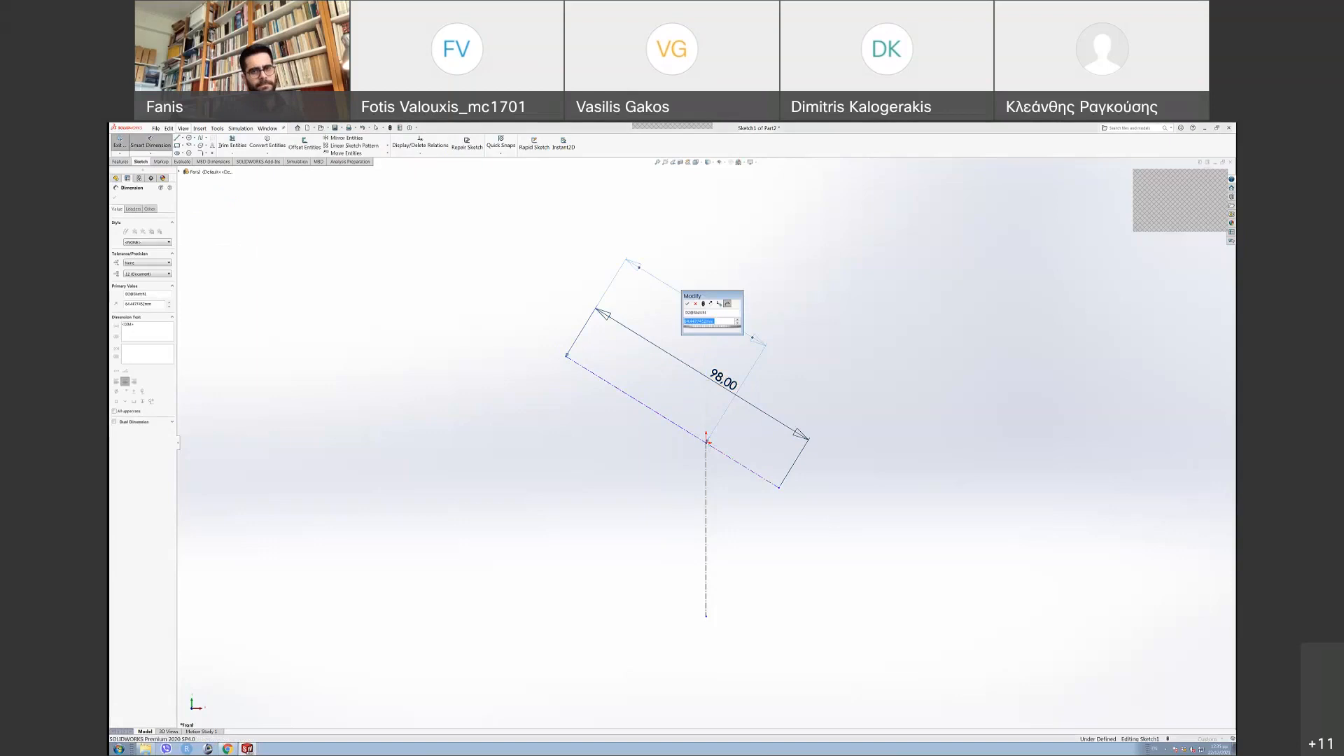
type("70")
key("Return")
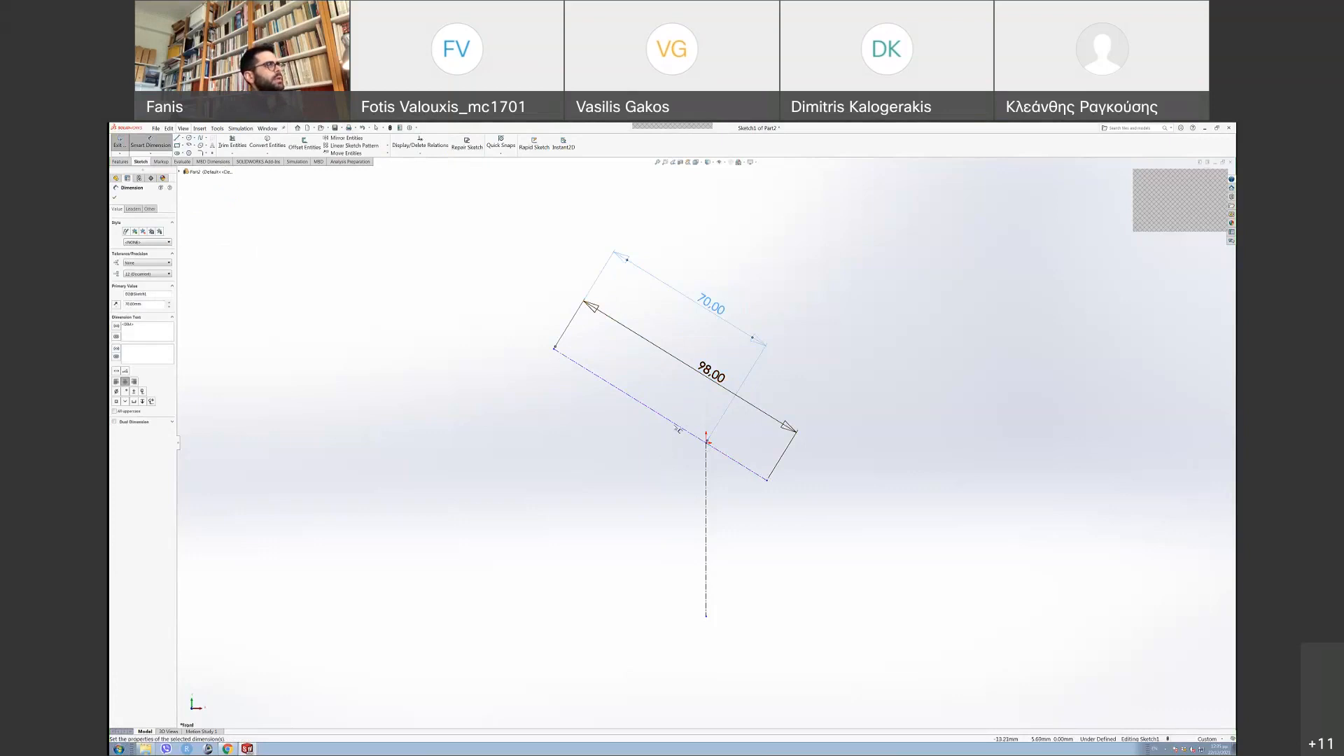
- Dimension the angle between the inclined centerline's upper portion and the vertical centerline as 120 degrees
left_click(677, 427)
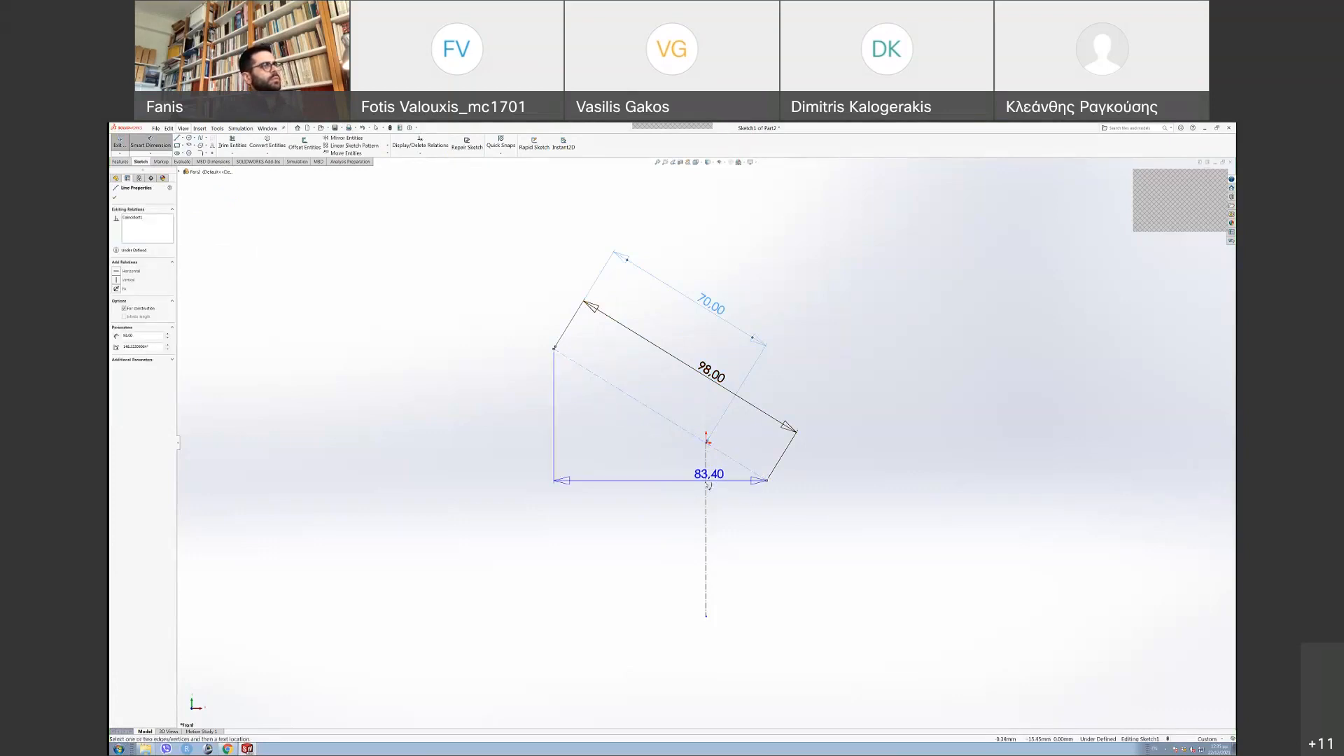
left_click(705, 487)
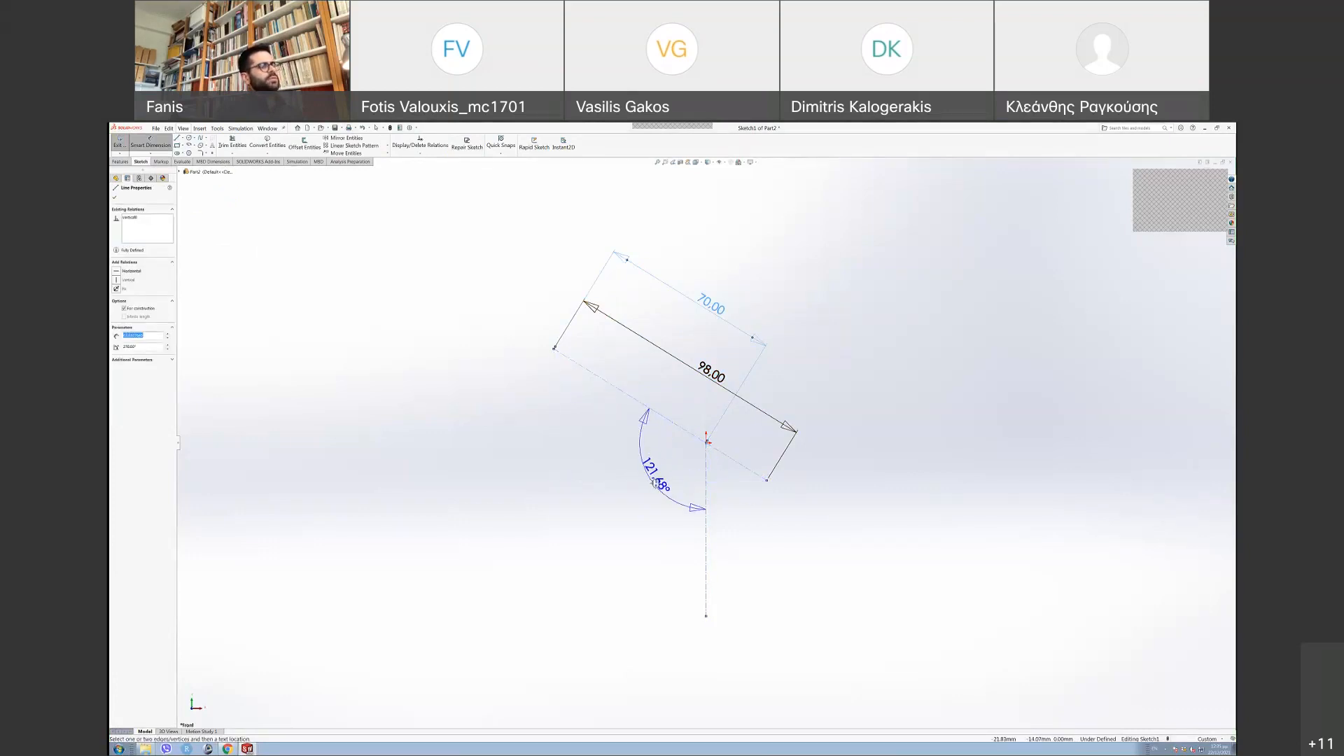
left_click(655, 483)
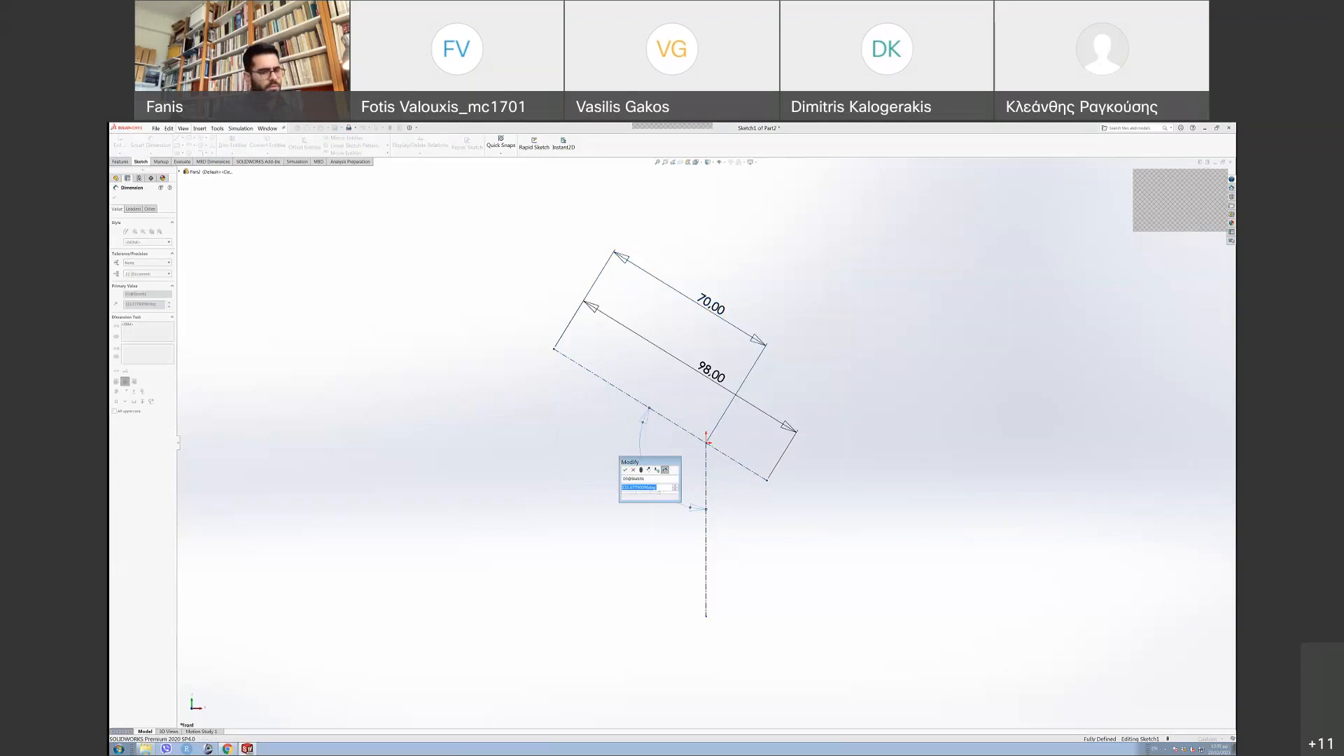
type("120")
key("Return")
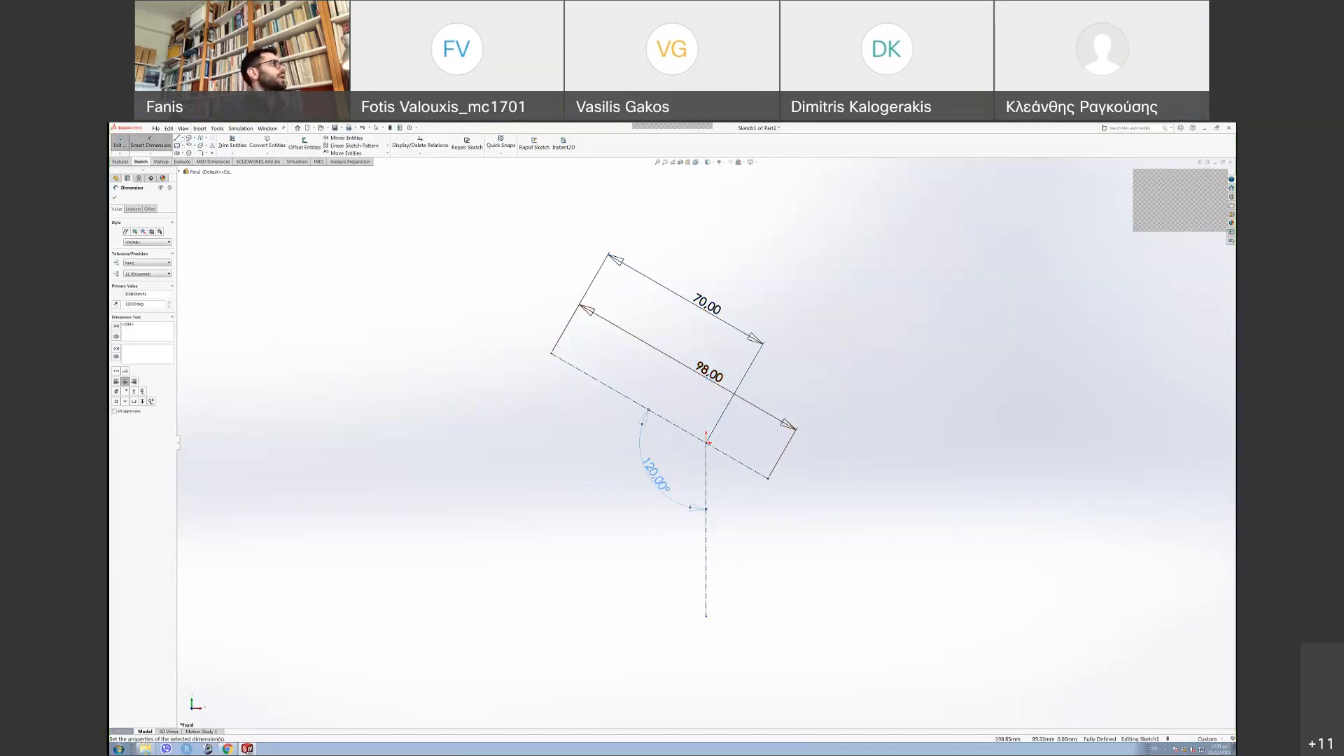
- Dimension the length of the vertical centerline below the origin as 120 mm
left_click(706, 578)
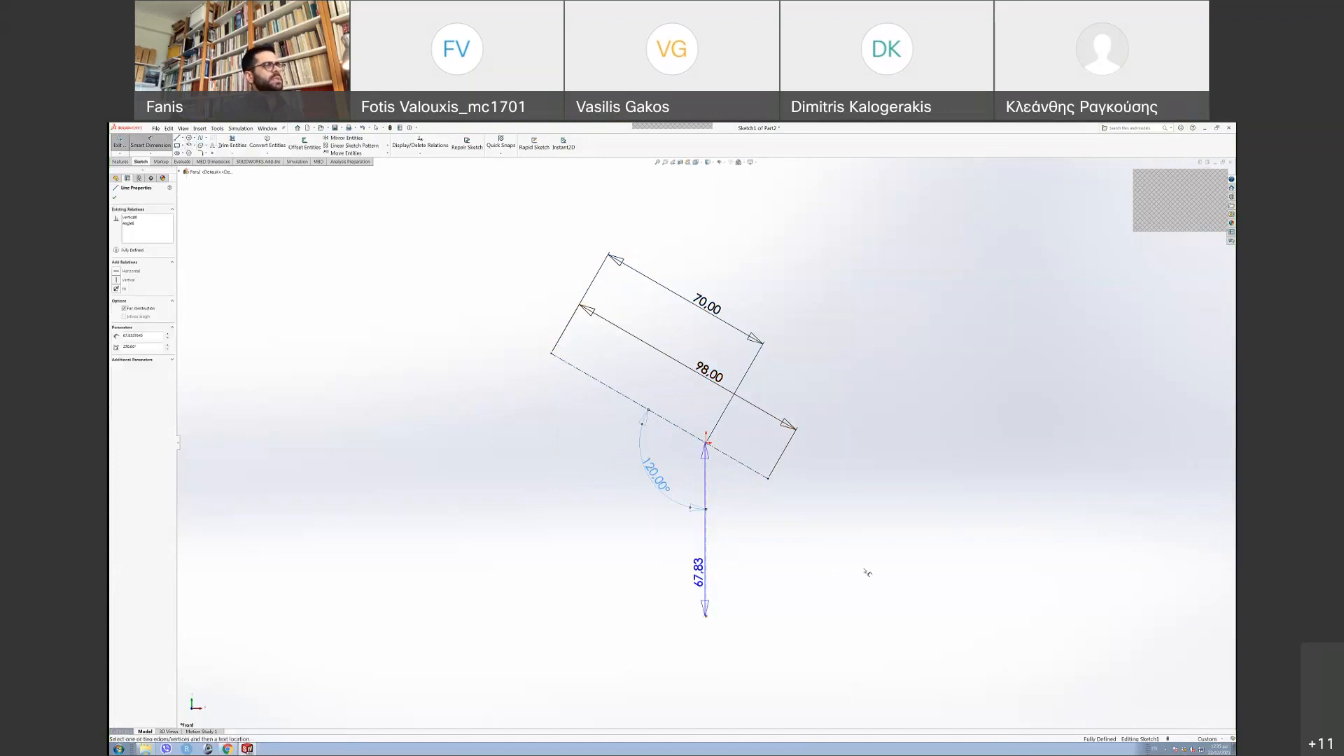
left_click(839, 560)
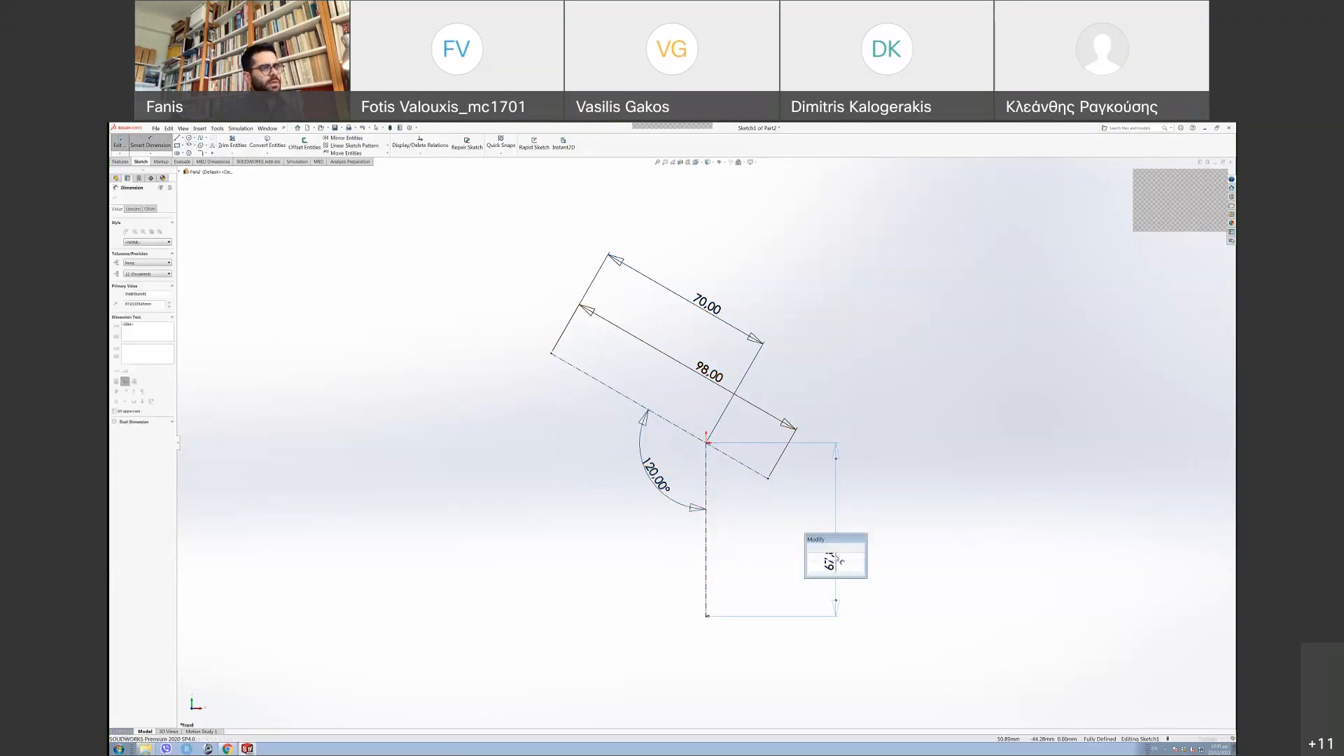
type("120")
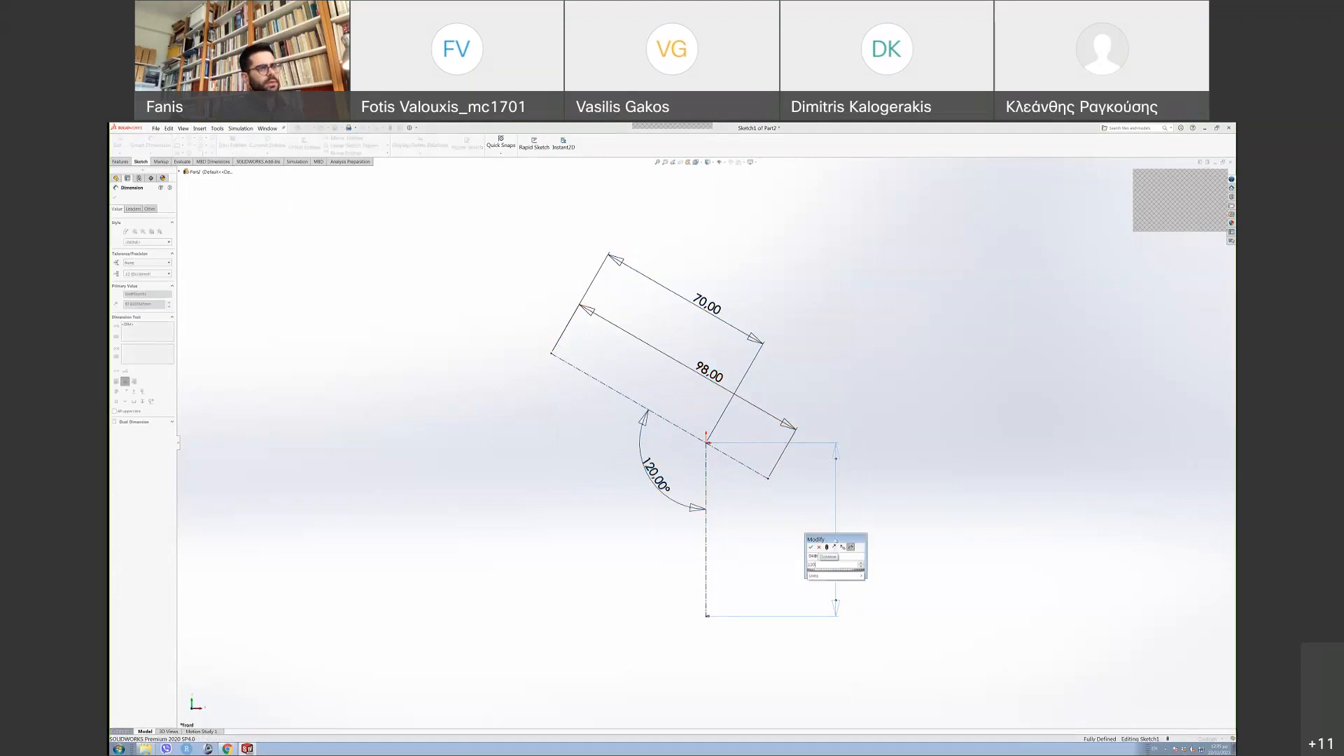
key("Return")
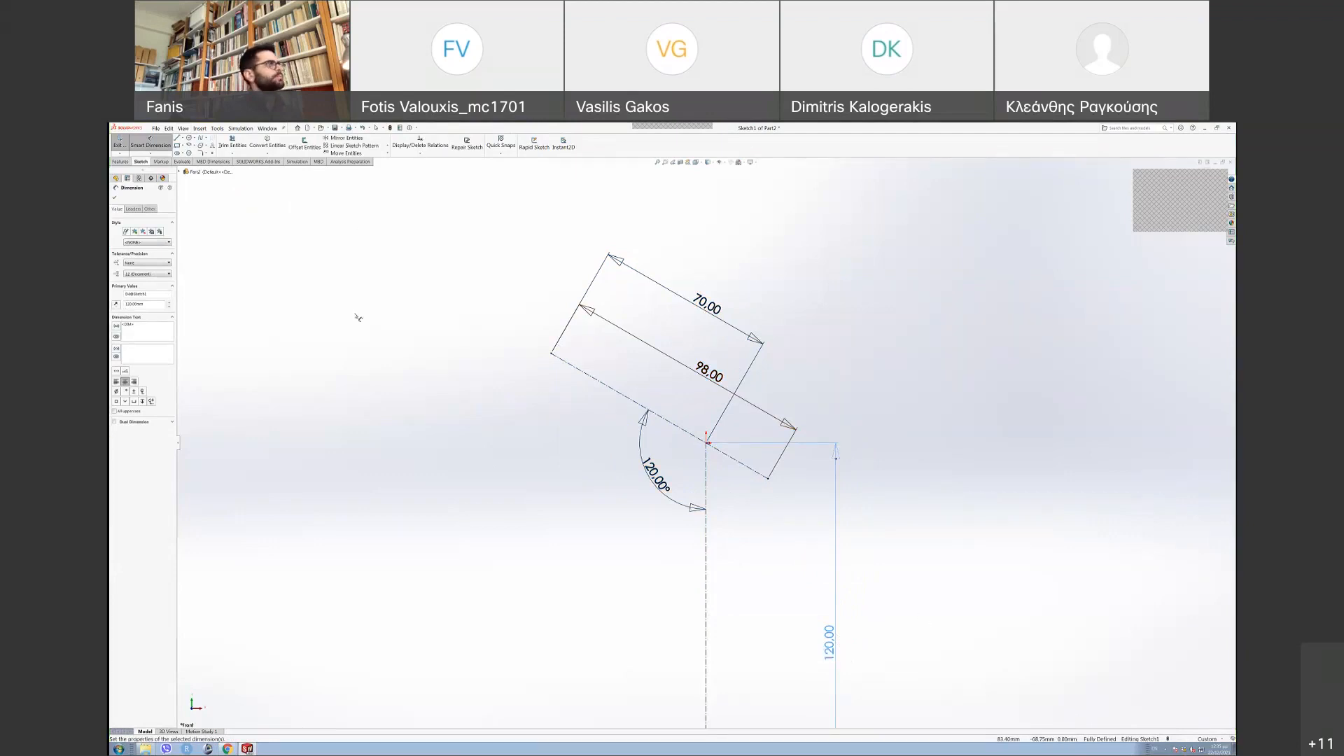
left_click(294, 258)
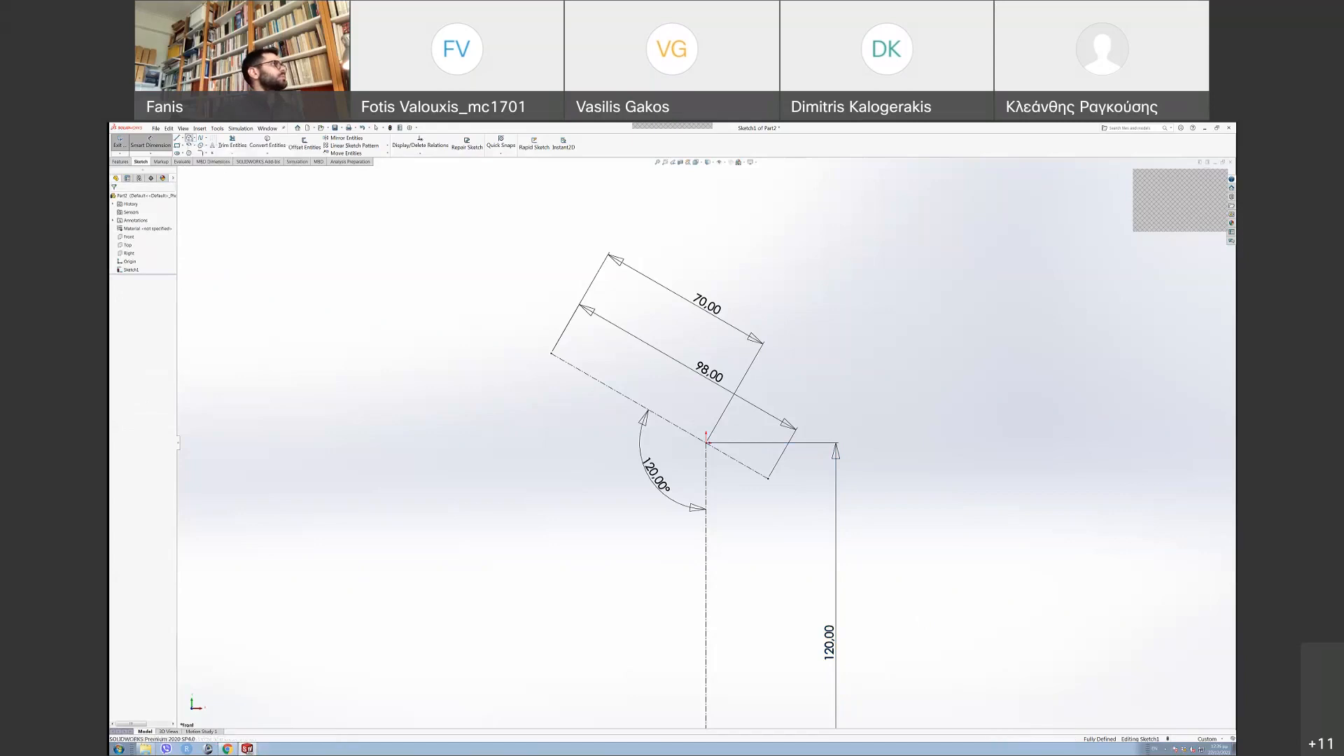
- Sketch a circle about 70 mm in diameter in the empty area beside the inclined centerline's upper-left end
left_click(189, 138)
left_click(444, 402)
left_click(416, 317)
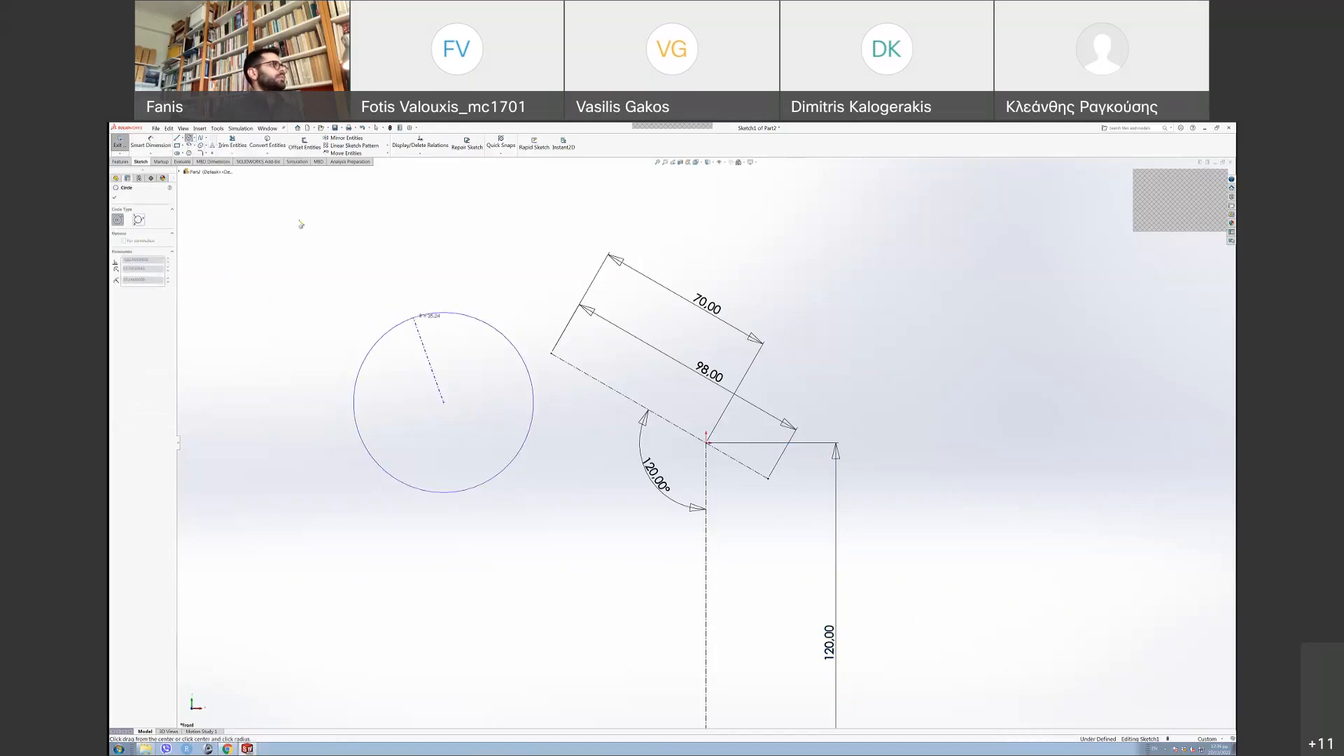
left_click(481, 490)
key("Escape")
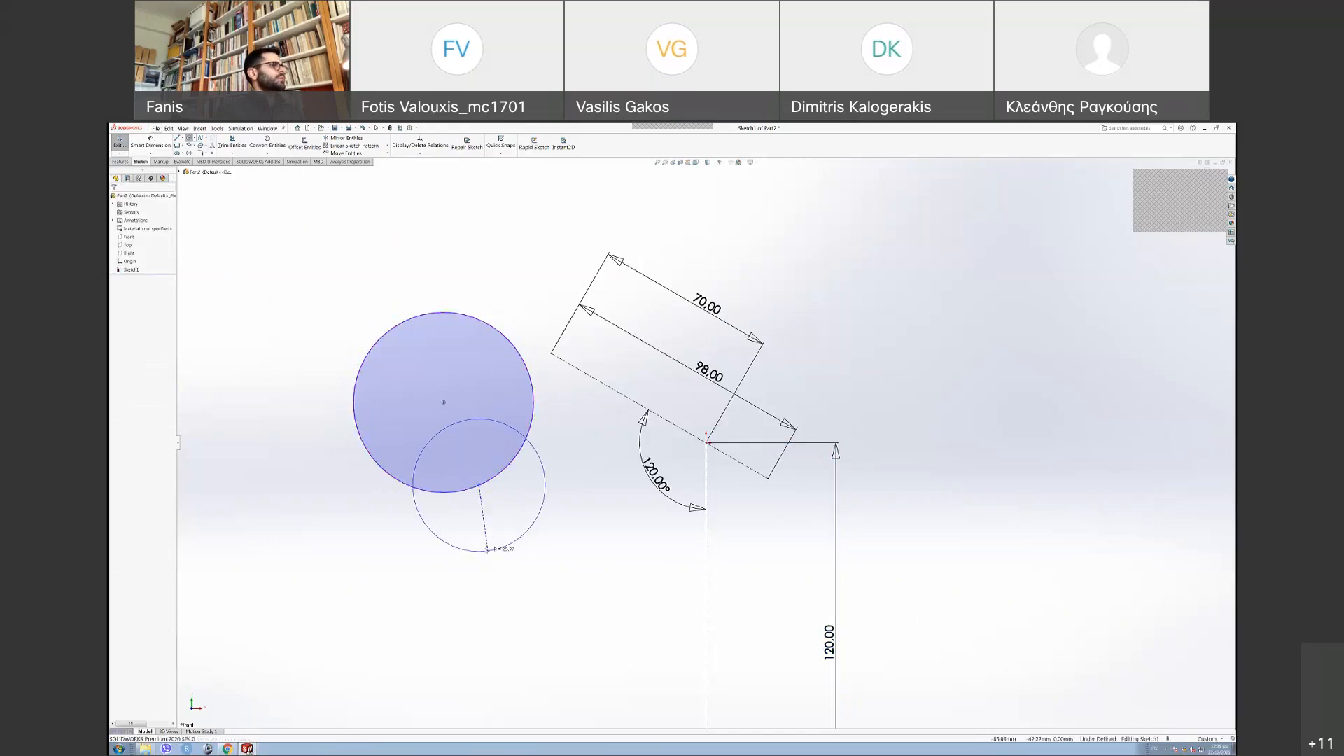
- Dimension the circle's diameter as 50 mm
left_click(150, 140)
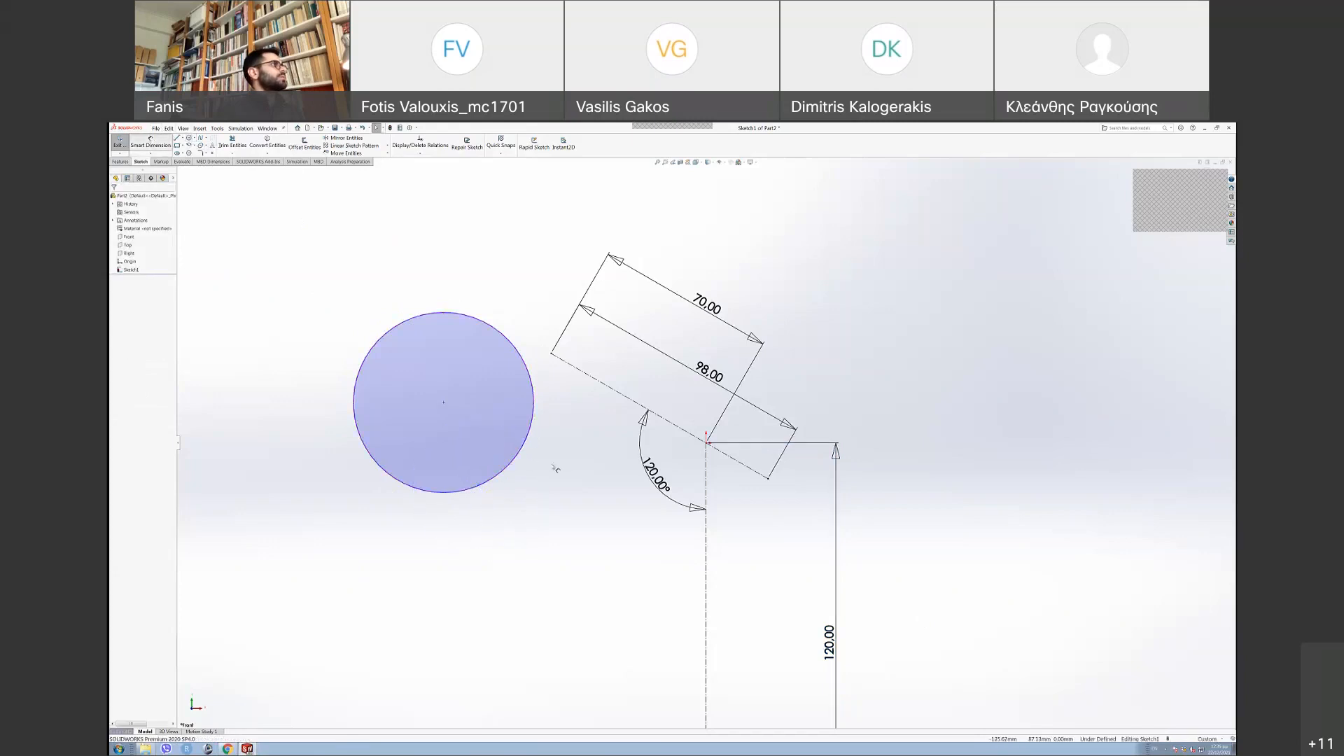
left_click(501, 475)
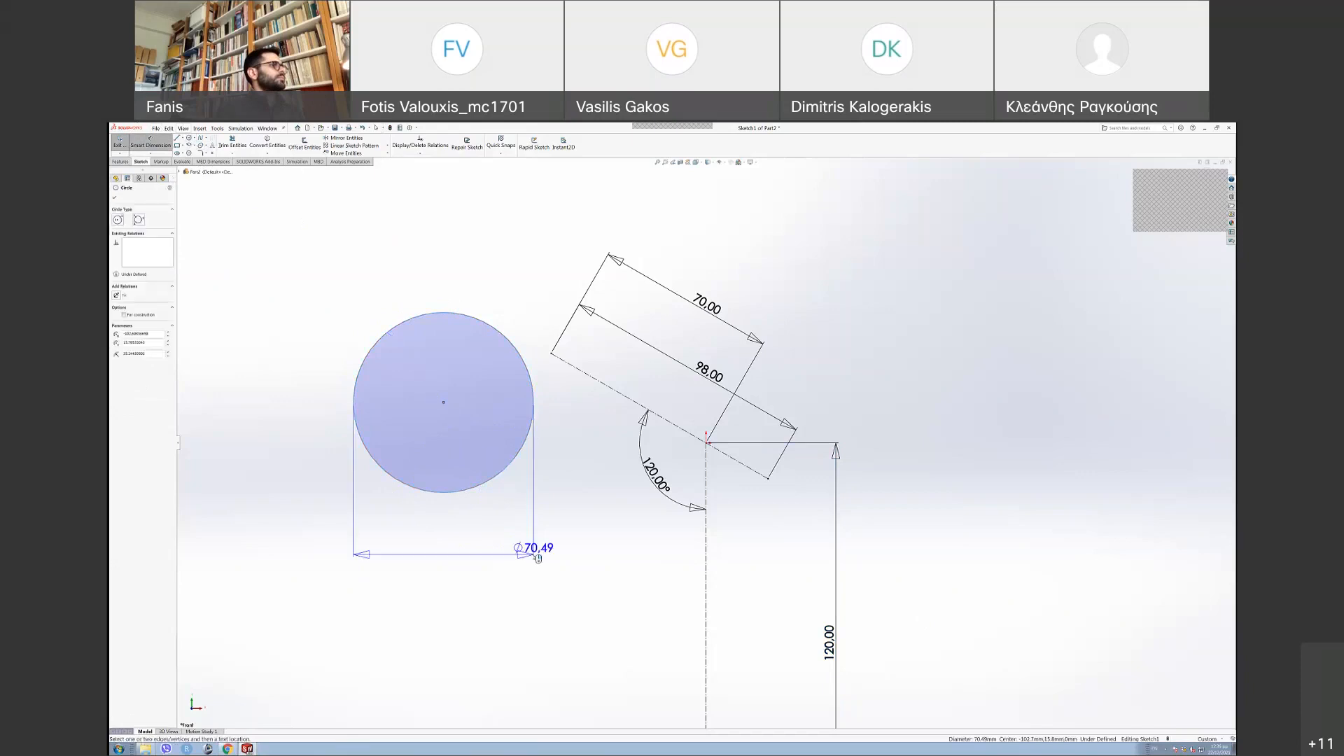
left_click(501, 560)
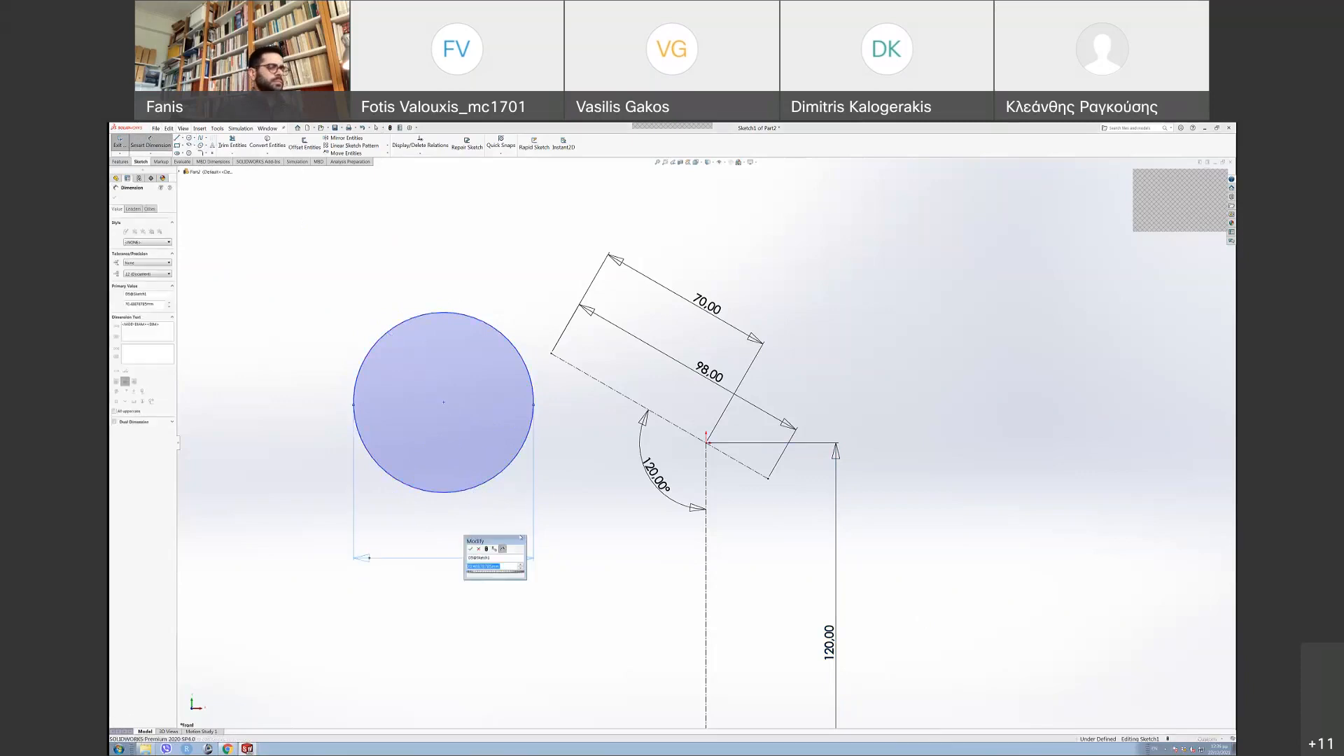
type("50")
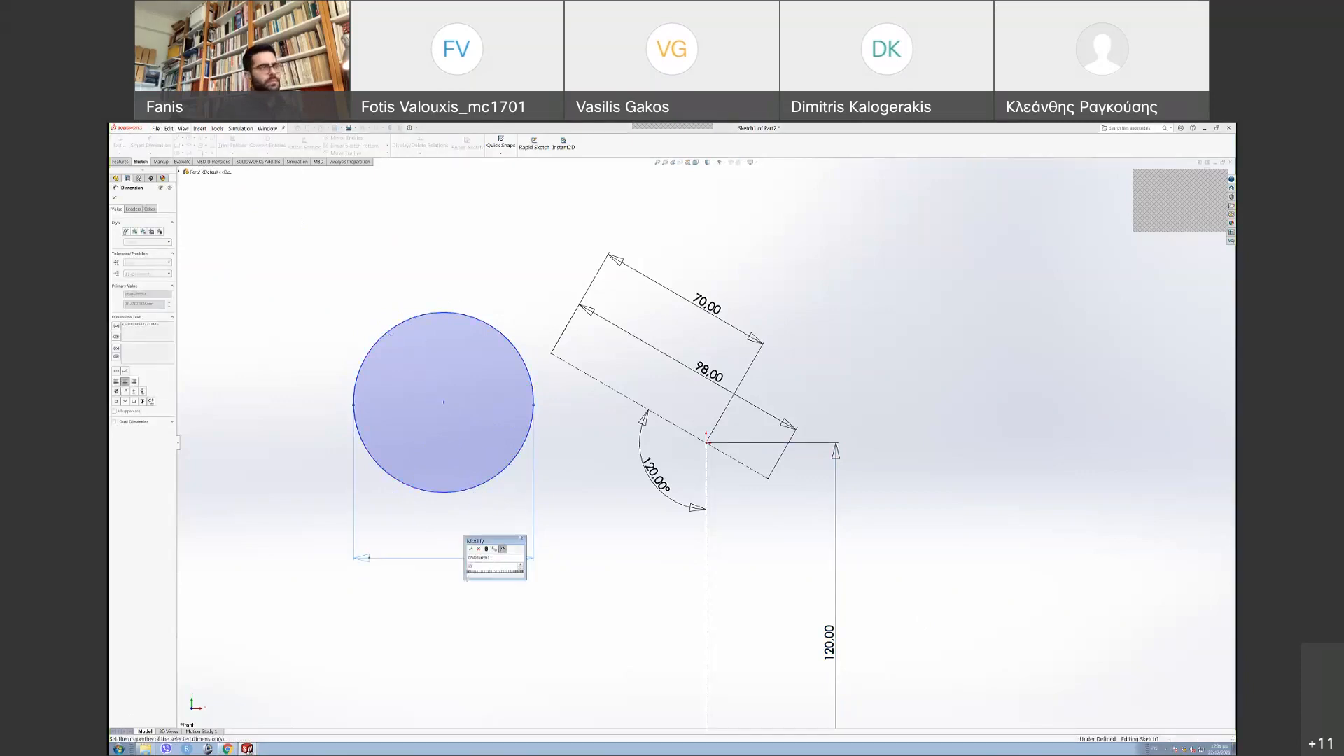
key("Return")
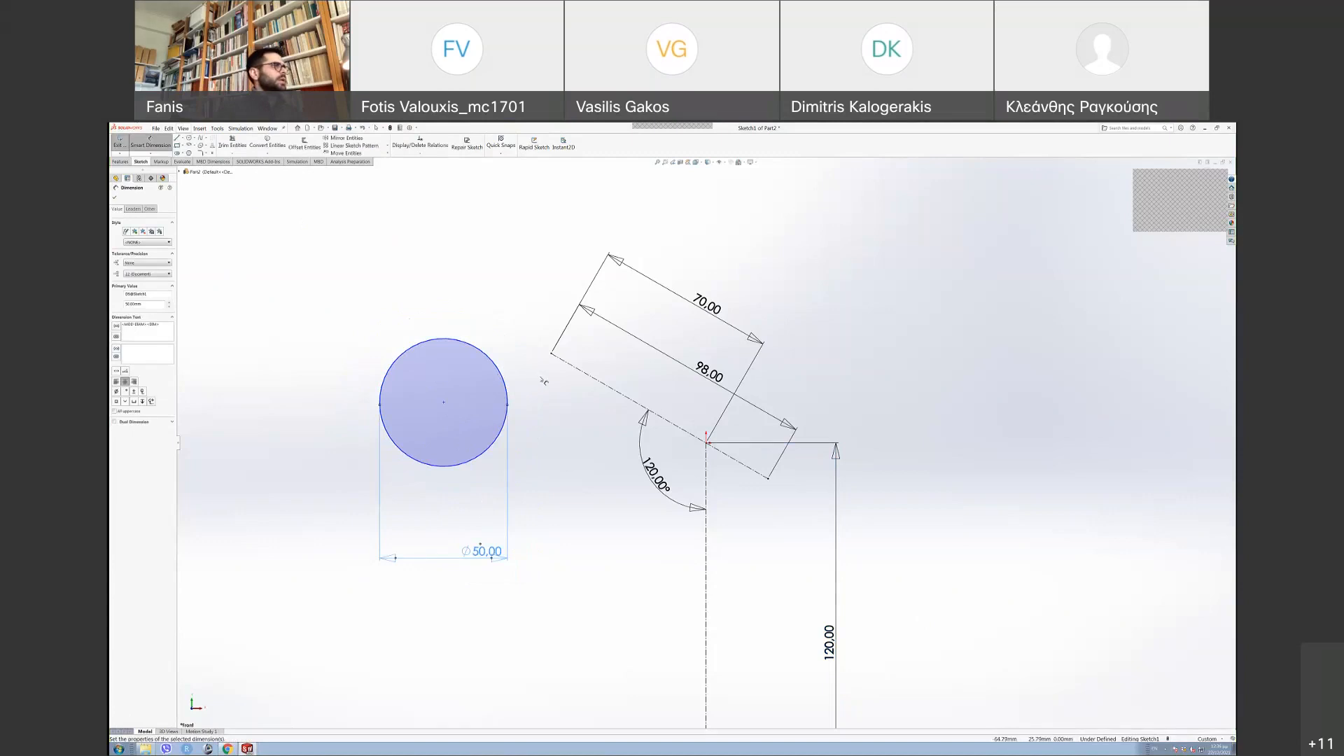
key("Escape")
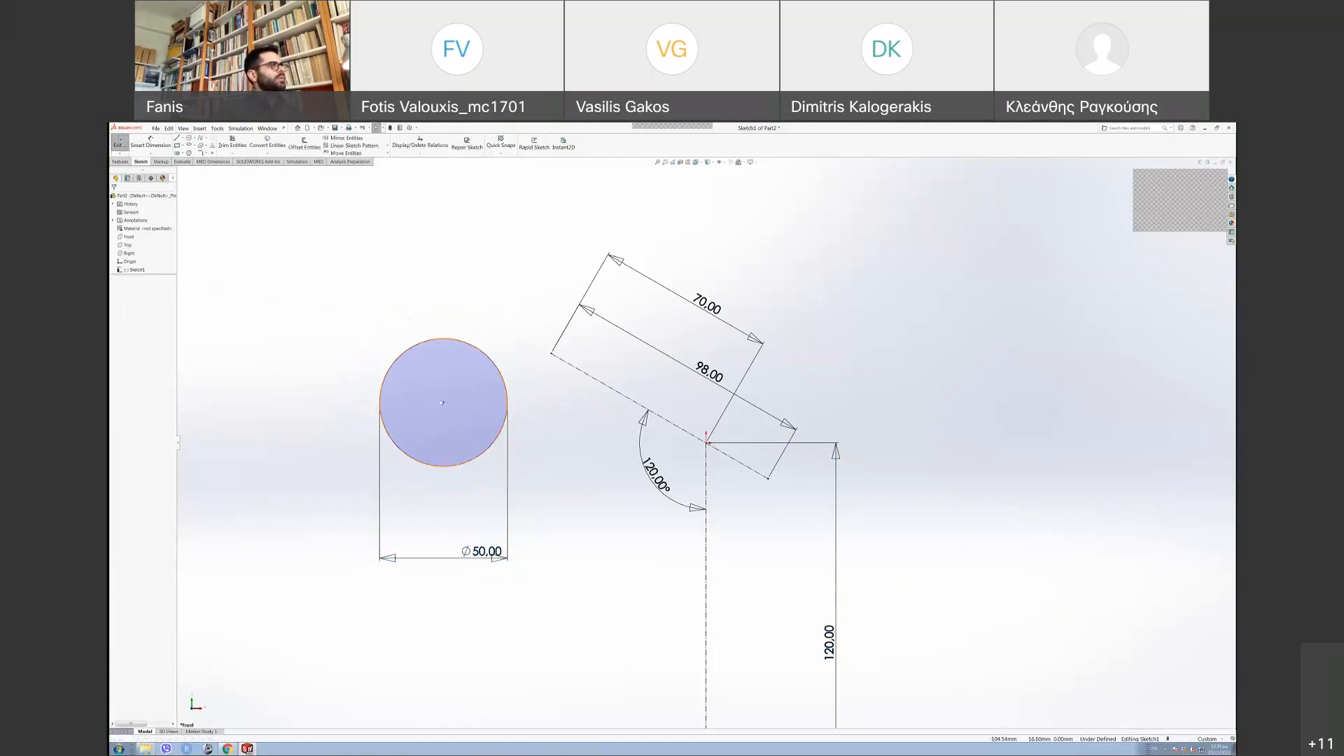
- Add a coincident relation between the circle's center point and the inclined centerline
left_click(444, 404)
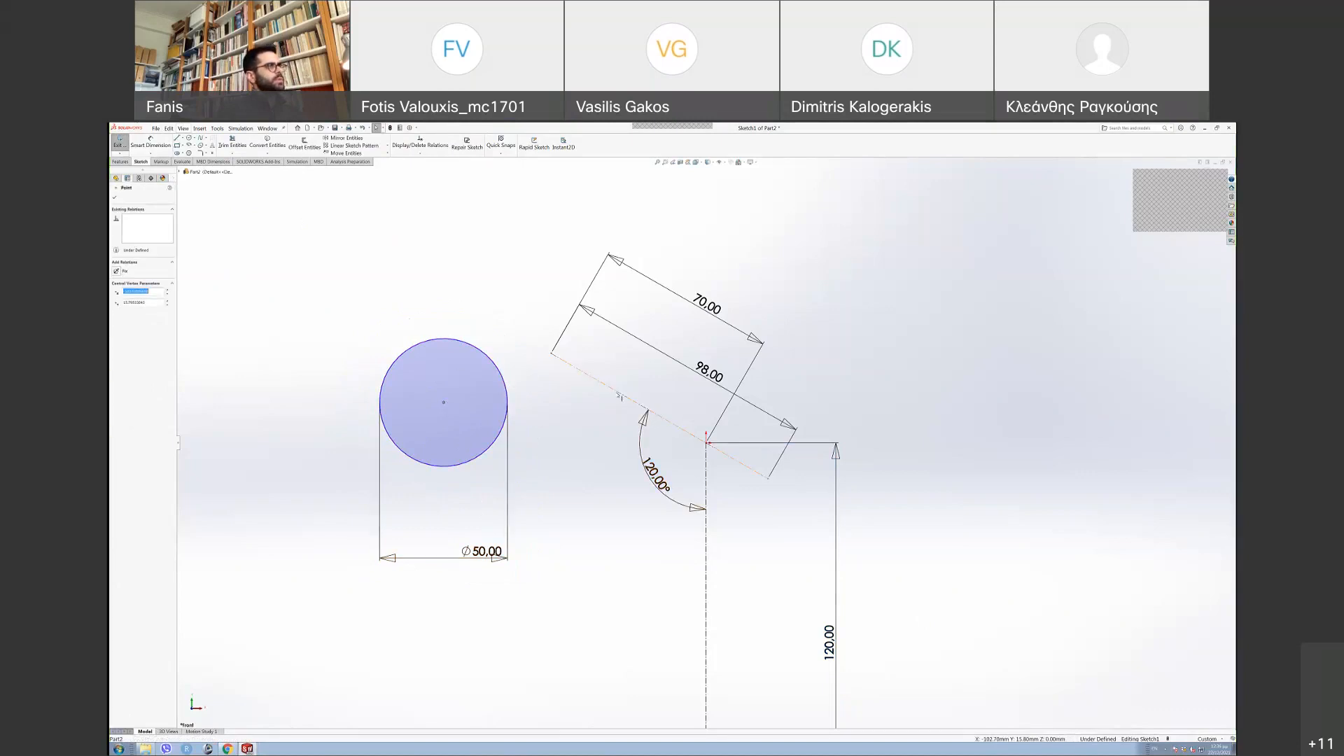
left_click(621, 393, "ctrl")
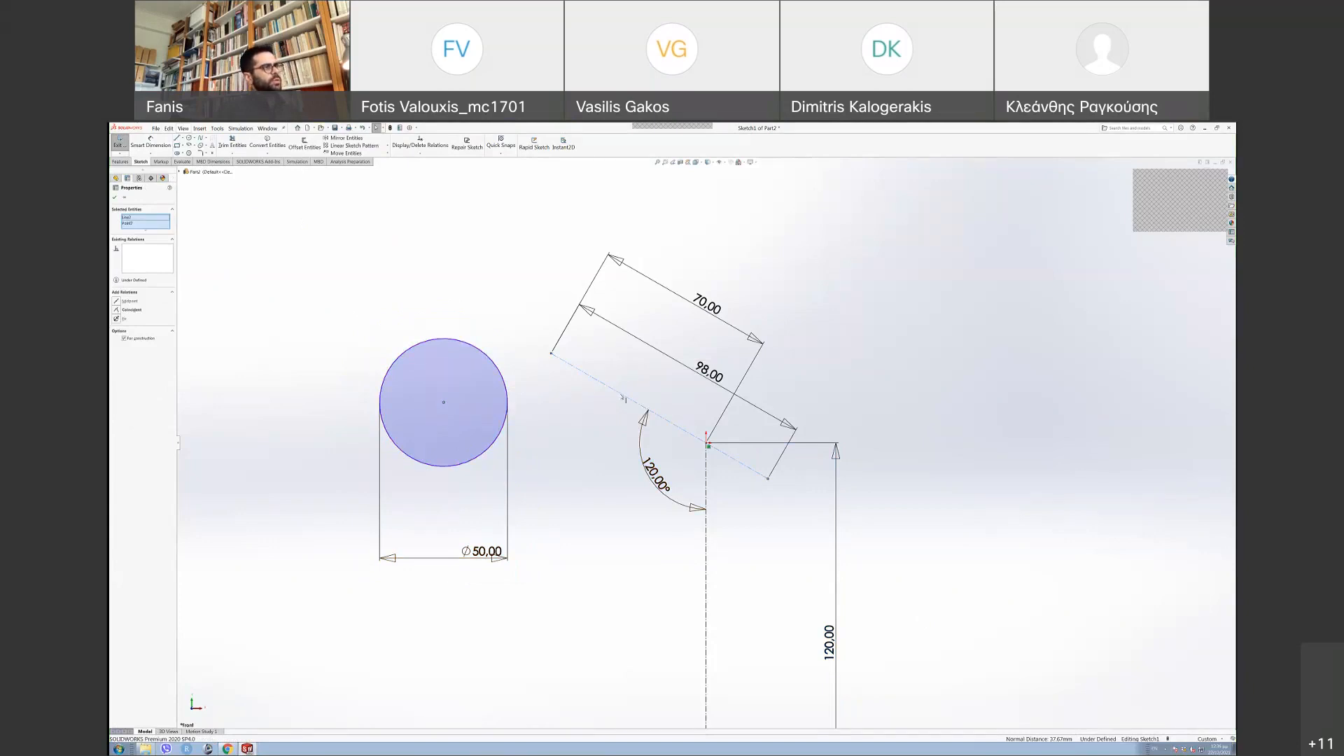
left_click(130, 309)
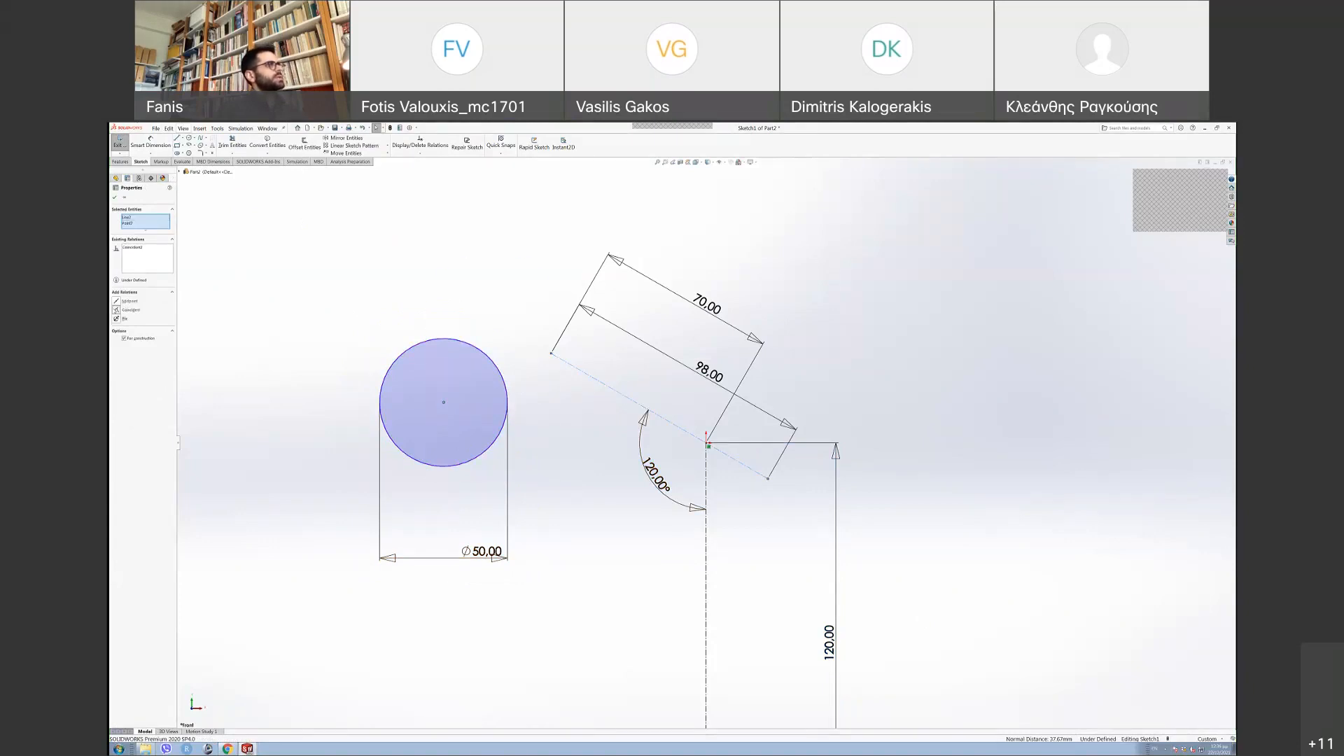
left_click(114, 197)
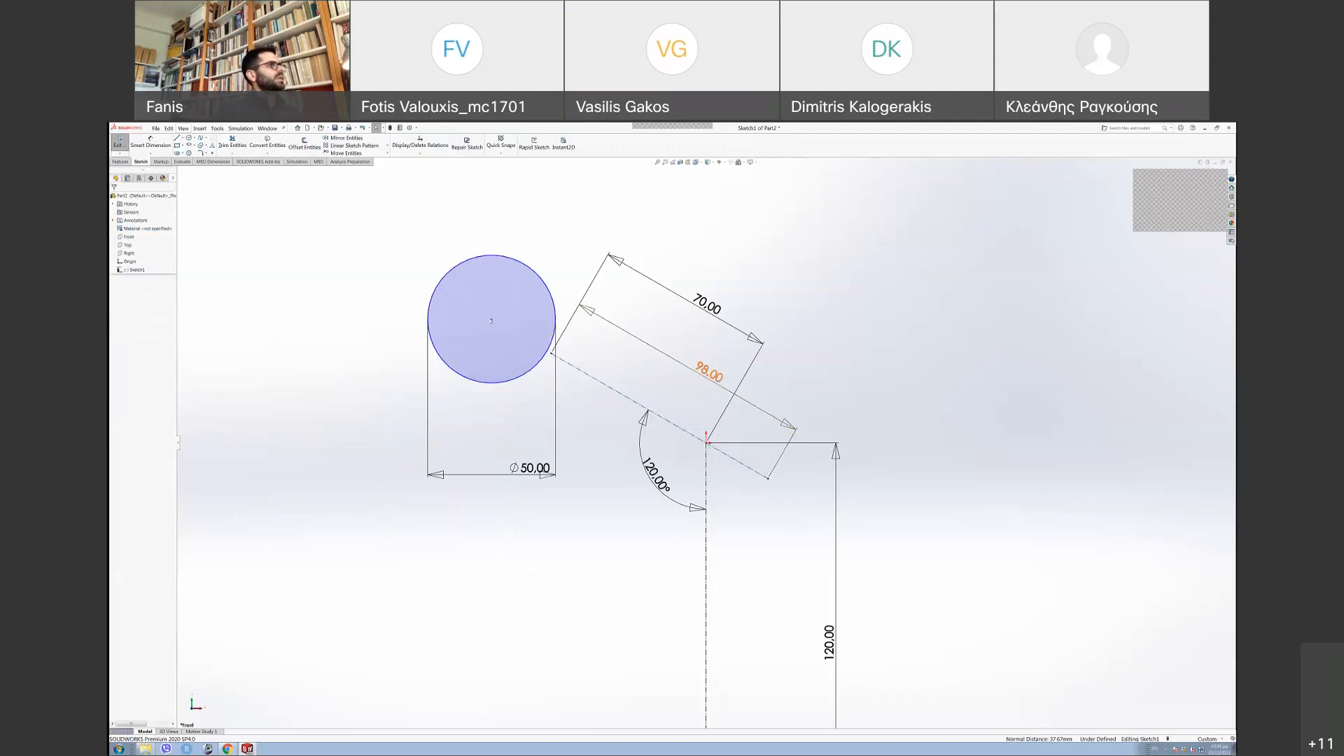
- Slide the circle onto the inclined centerline and make its circumference coincident with the centerline's upper-left endpoint
left_click_drag(491, 320, 583, 375)
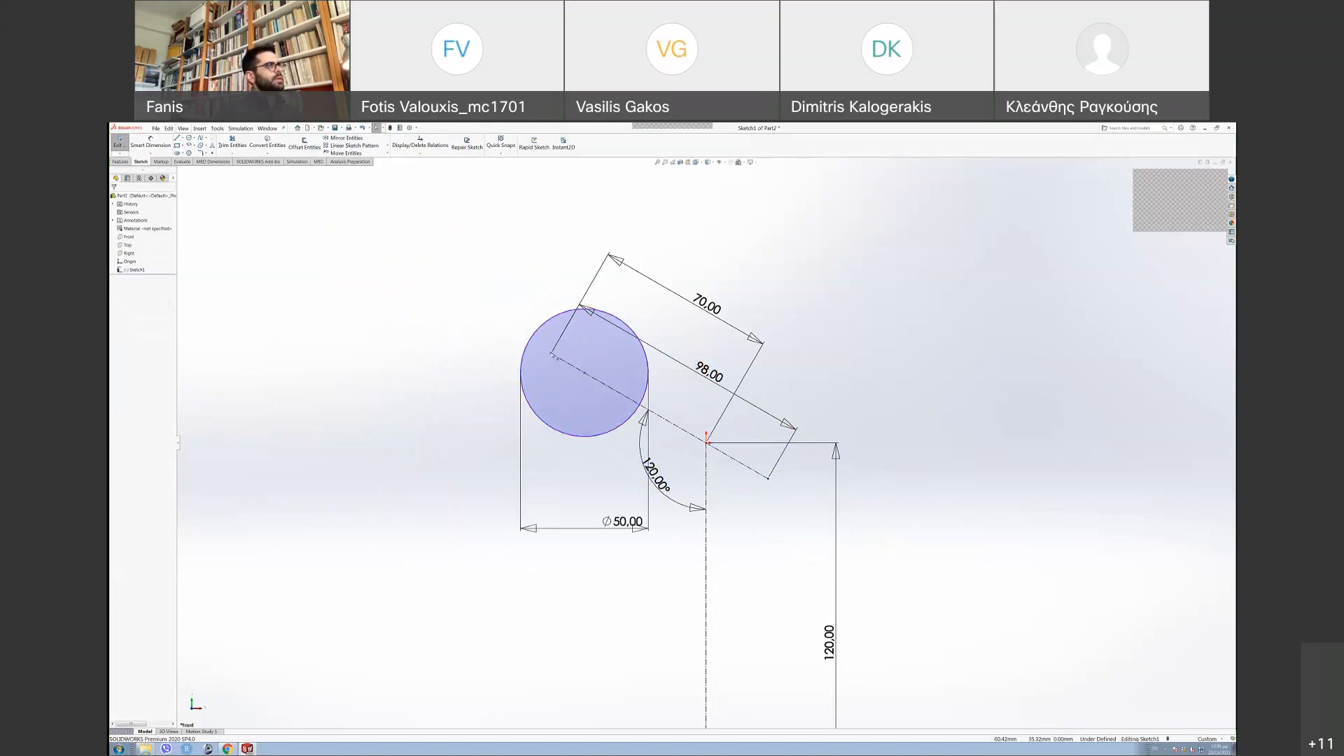
left_click(551, 355)
left_click(529, 343, "ctrl")
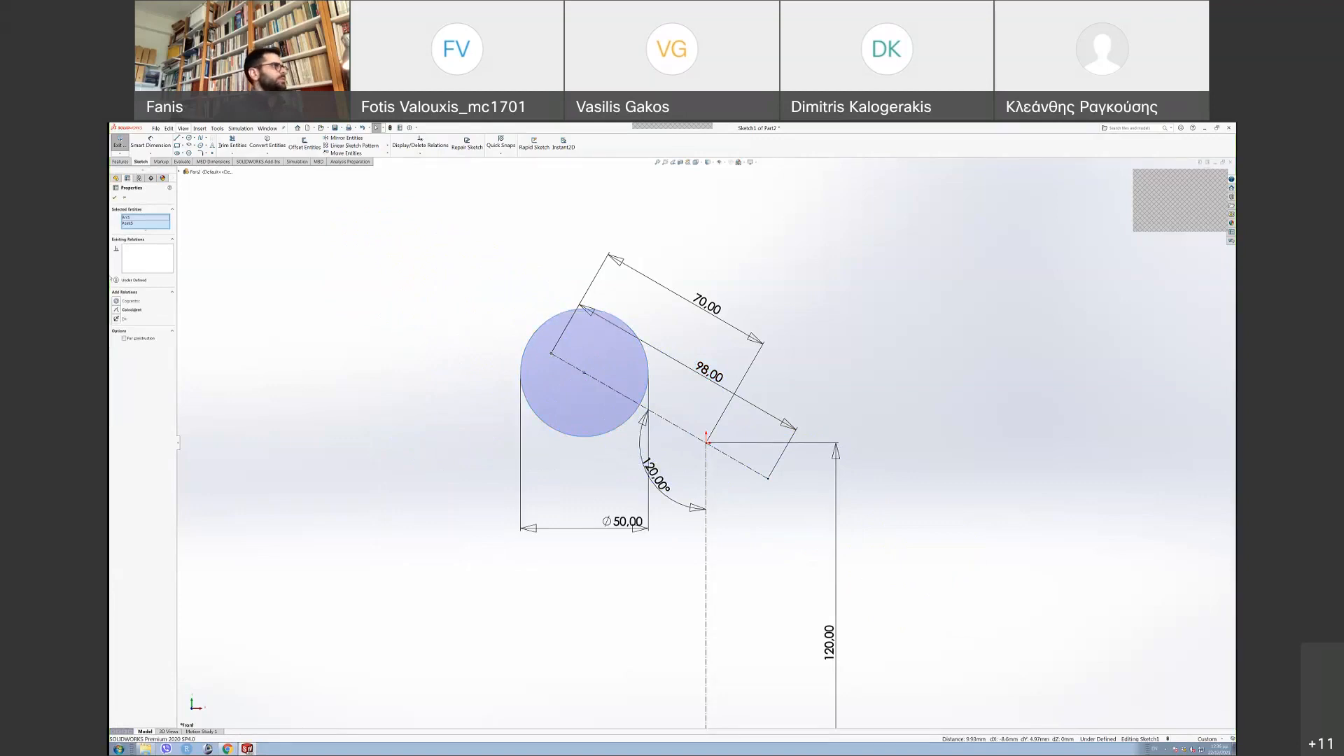
left_click(132, 309)
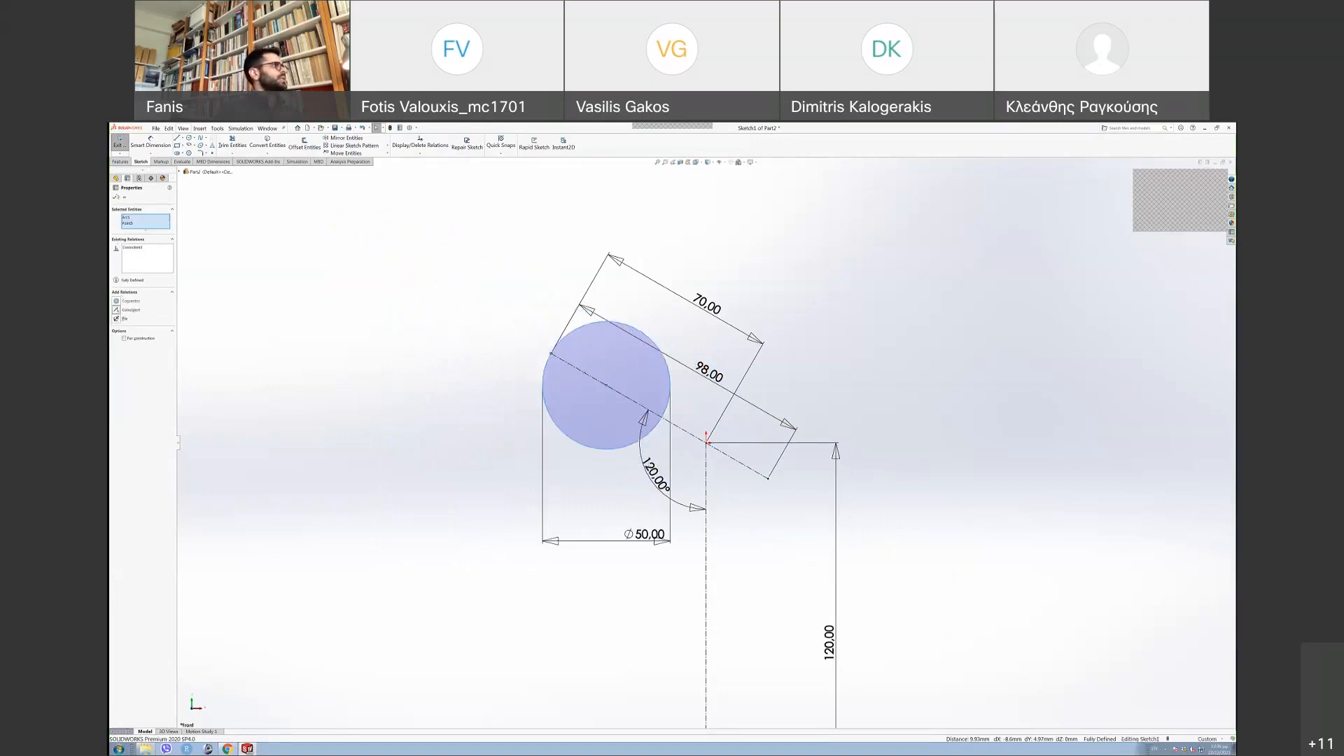
left_click(116, 198)
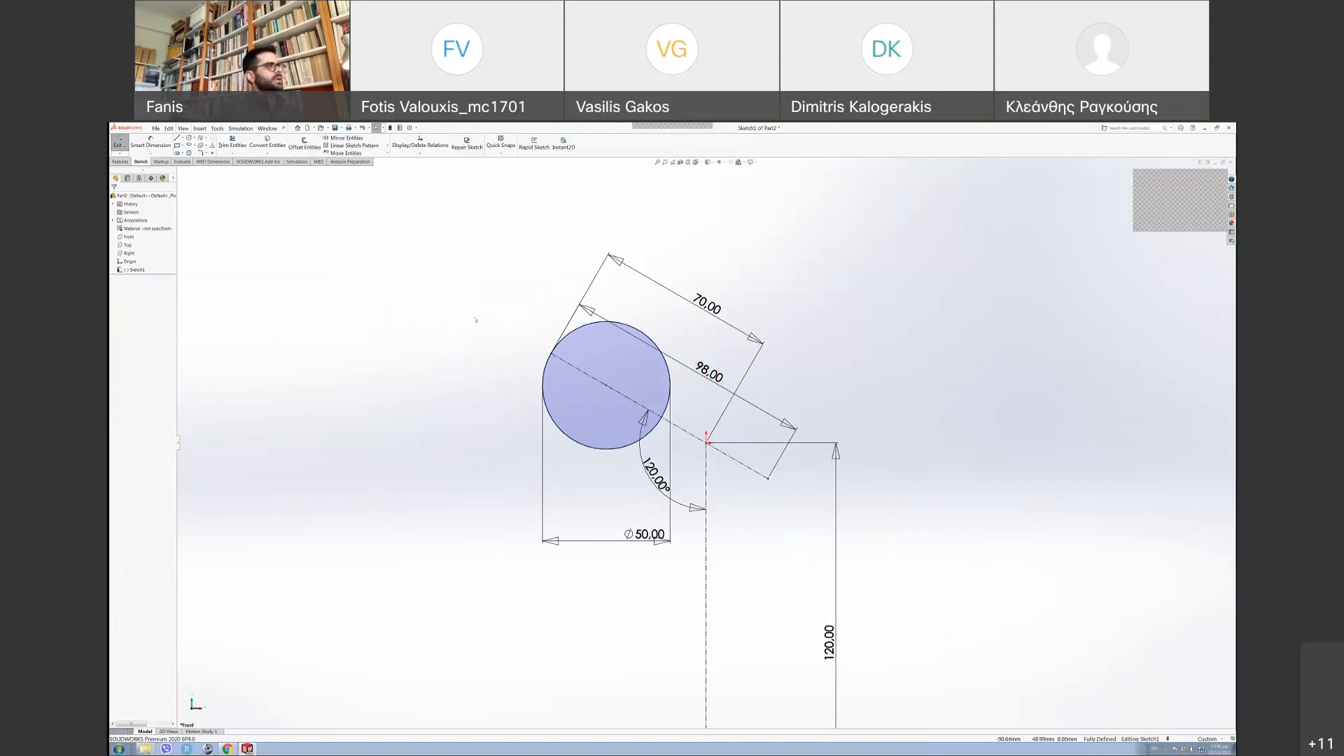
- Convert the 50 mm circle to construction geometry
left_click(616, 451)
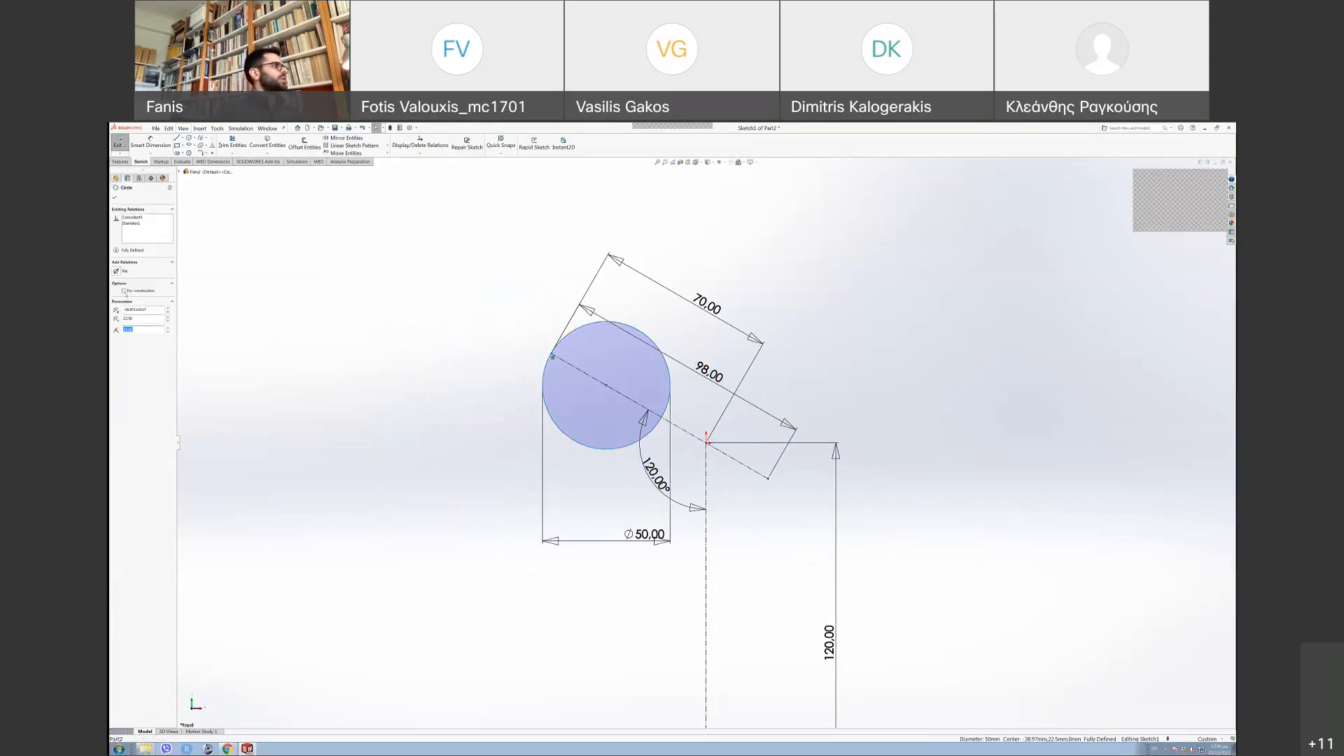
left_click(126, 292)
left_click(602, 413)
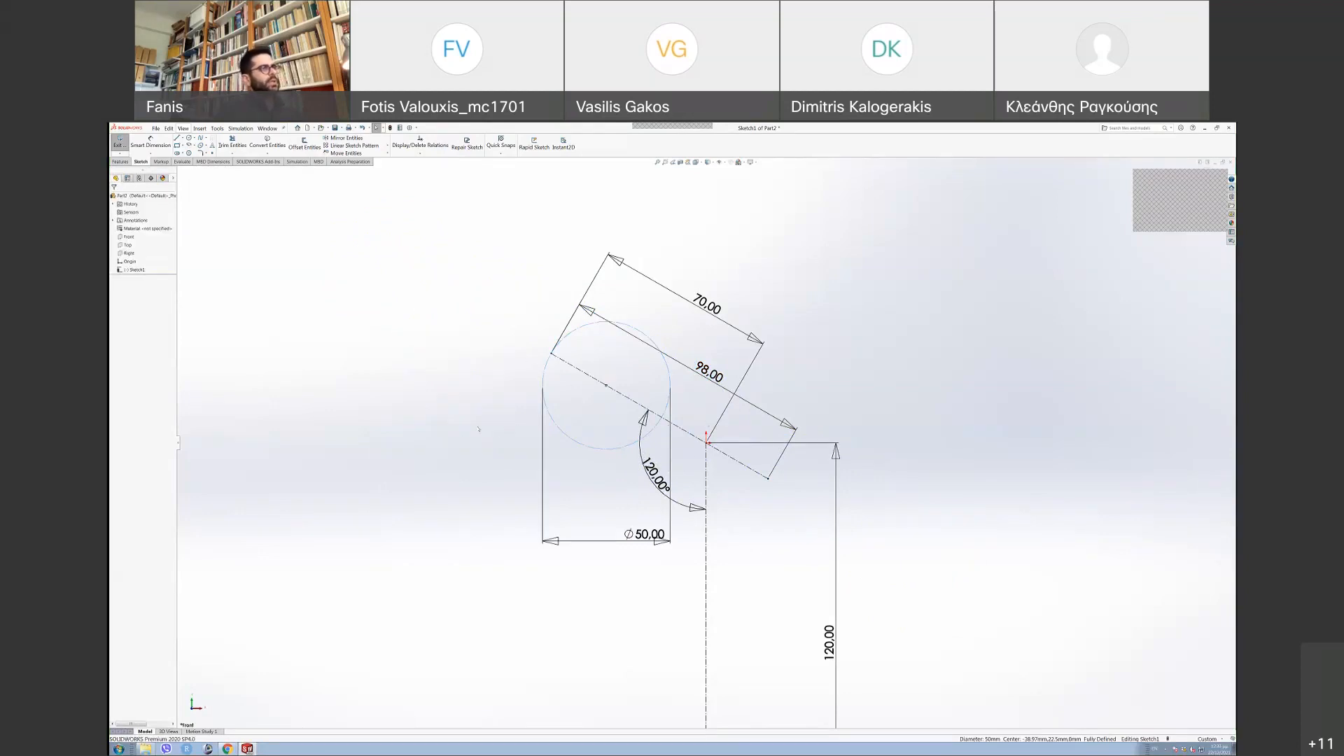
- Reposition the circle's diameter dimension and the 120° angle dimension to the left, clear of the sketch geometry
left_click_drag(647, 534, 423, 556)
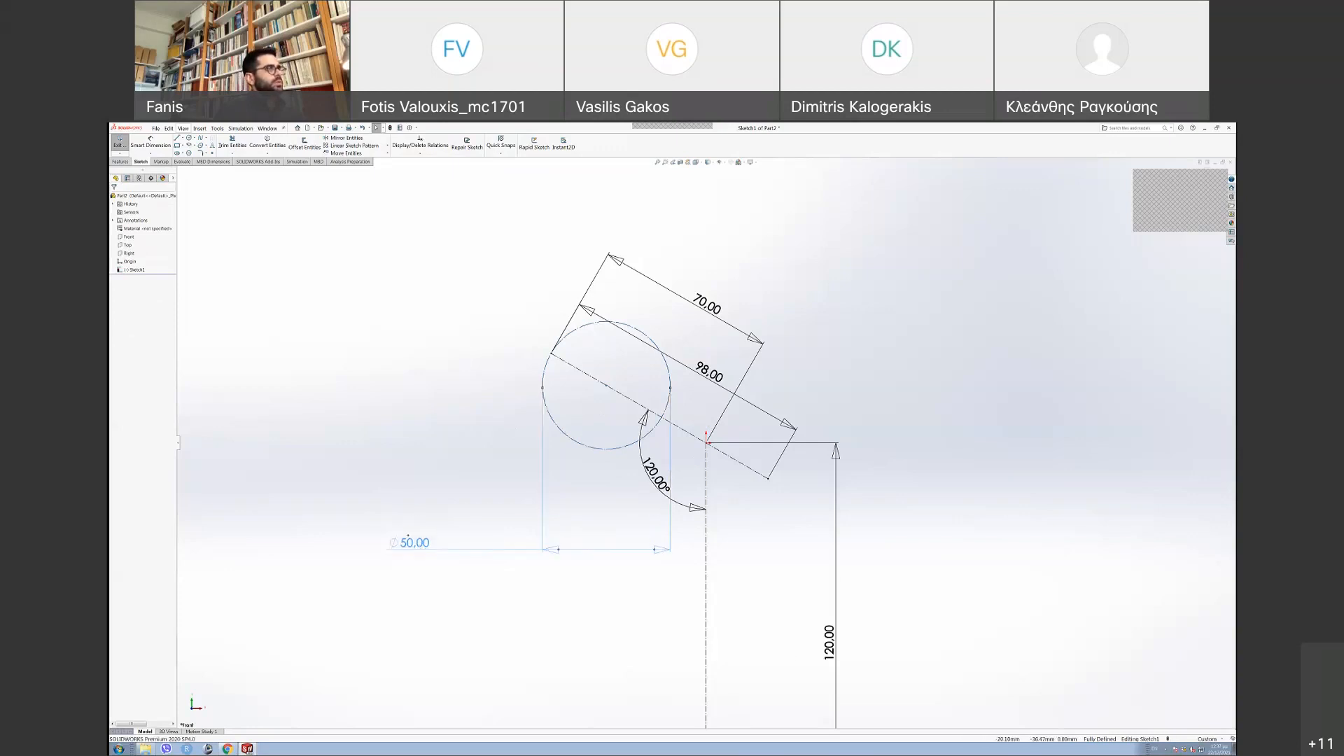
left_click_drag(653, 480, 530, 619)
left_click(1041, 519)
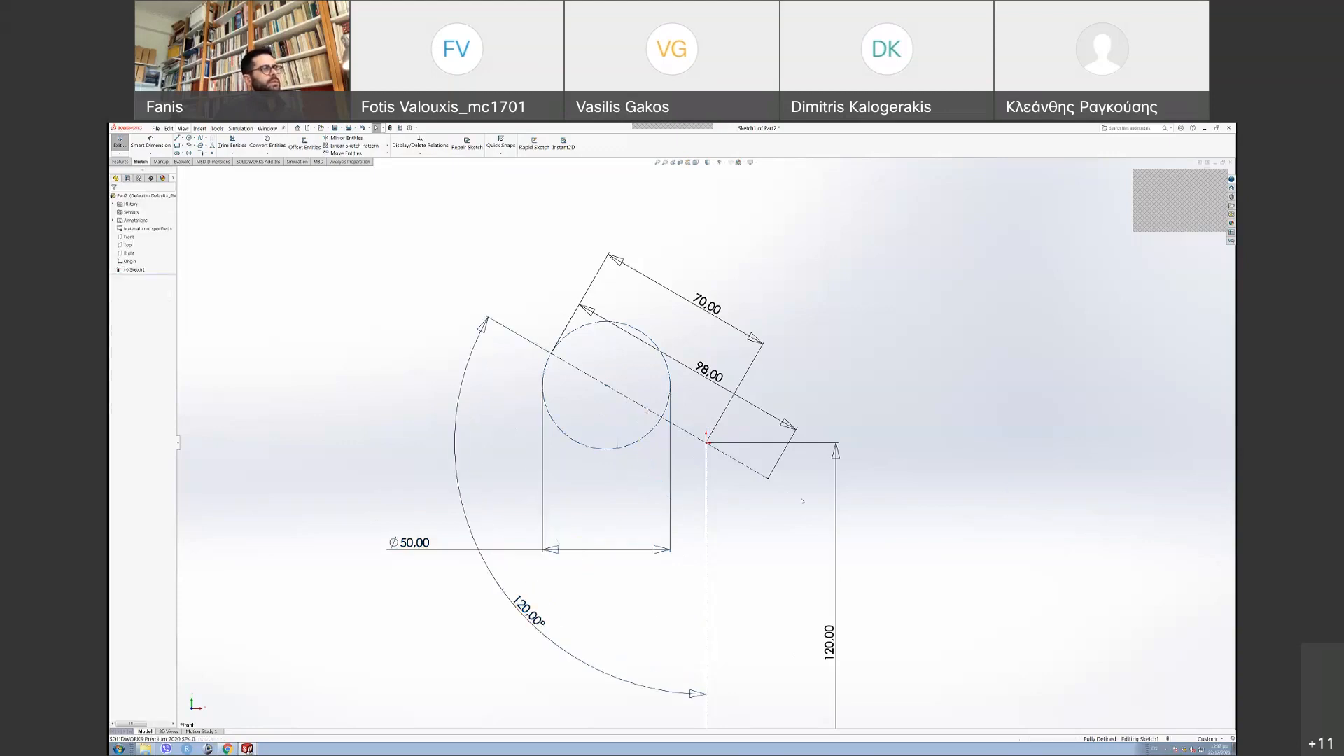
scroll(776, 560, "up", 2)
scroll(721, 565, "down", 1)
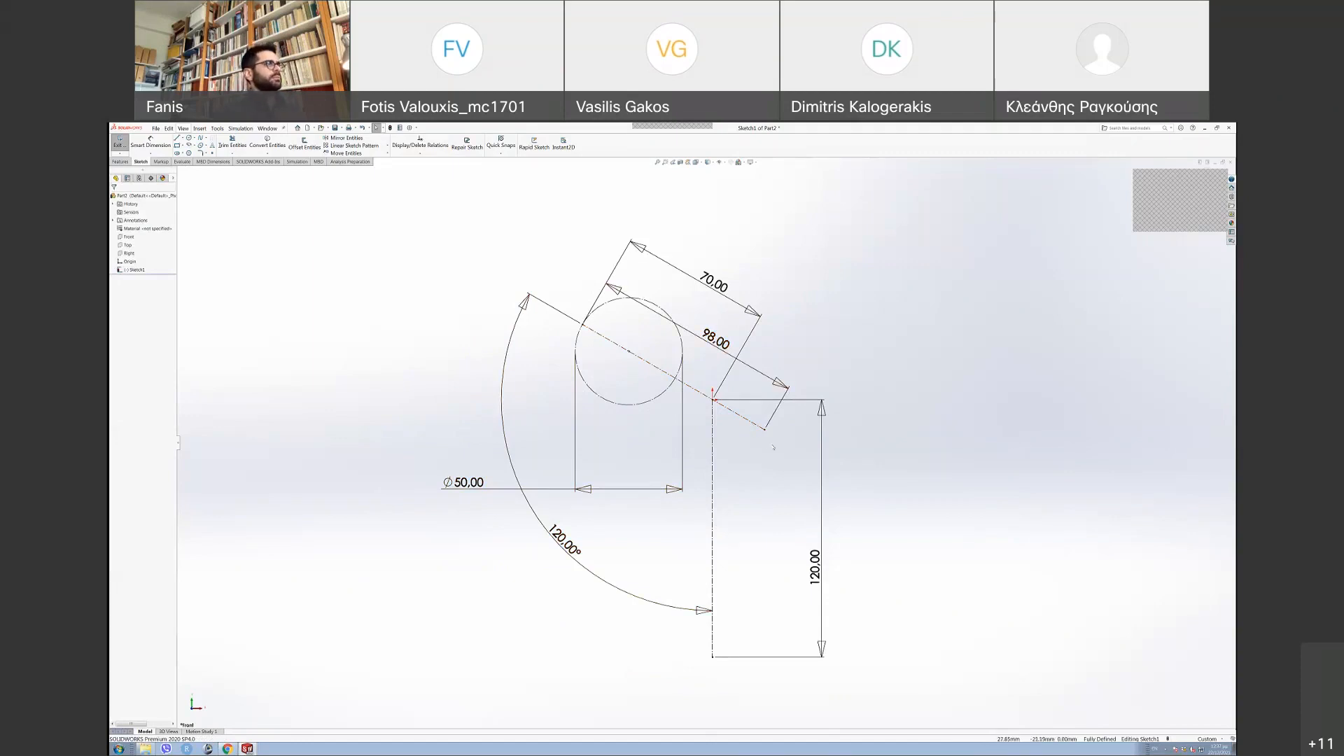
scroll(773, 447, "up", 2)
scroll(774, 447, "down", 2)
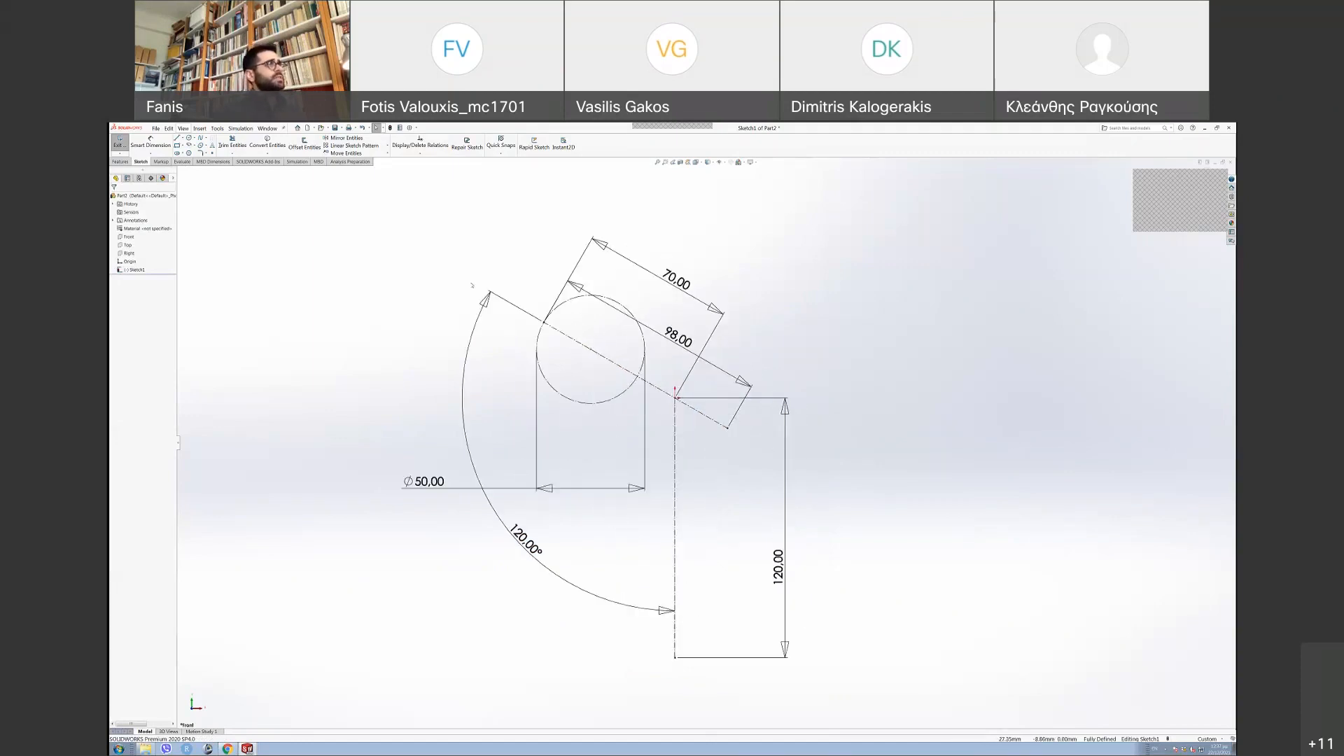
left_click_drag(536, 547, 602, 475)
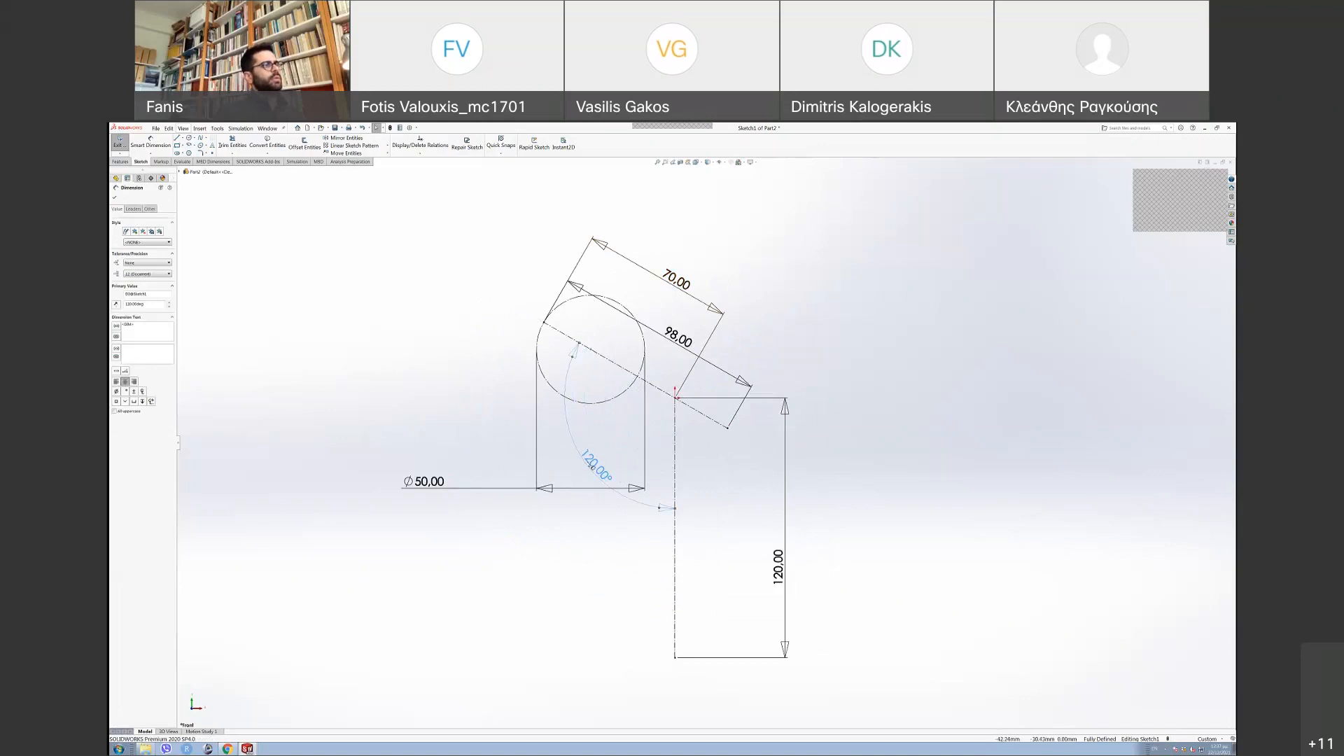
left_click_drag(540, 511, 514, 543)
left_click(972, 351)
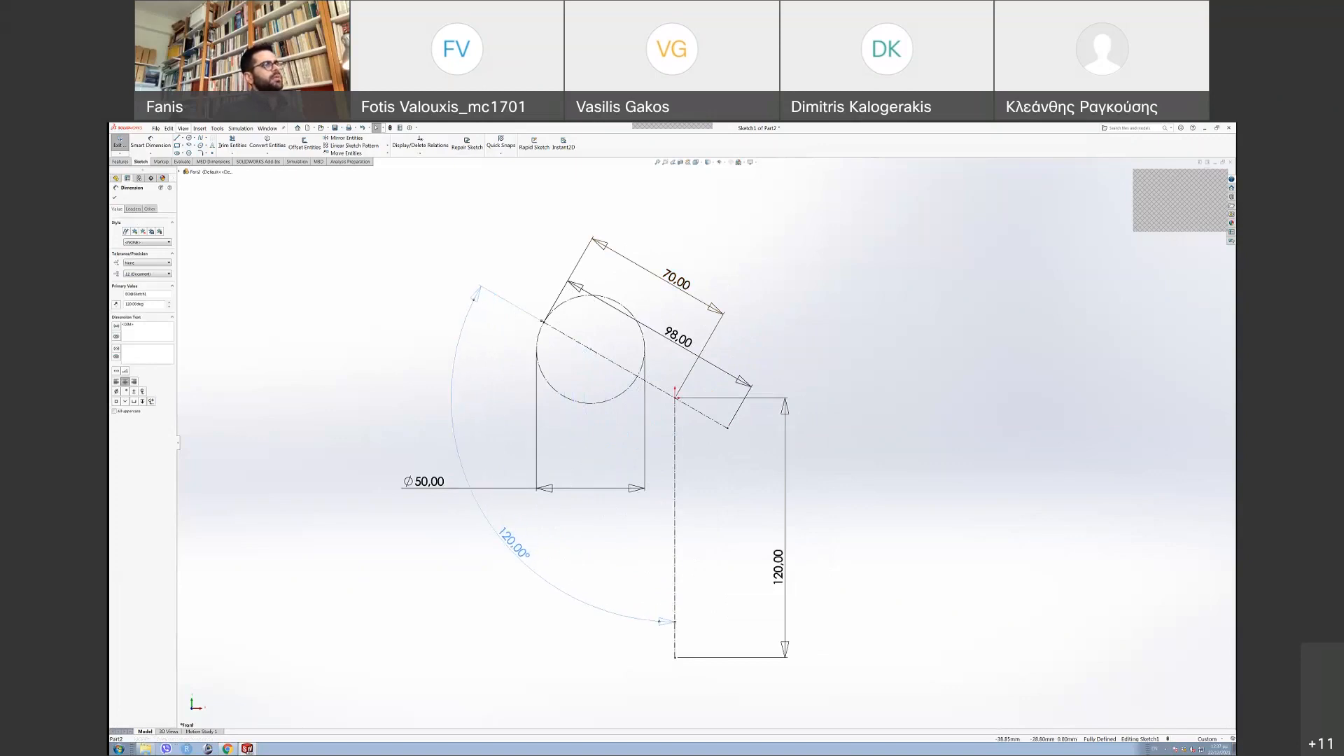
- Move the 70 mm and 98 mm aligned dimensions farther above the inclined centerline, clear of the construction circle
left_click_drag(707, 261, 746, 201)
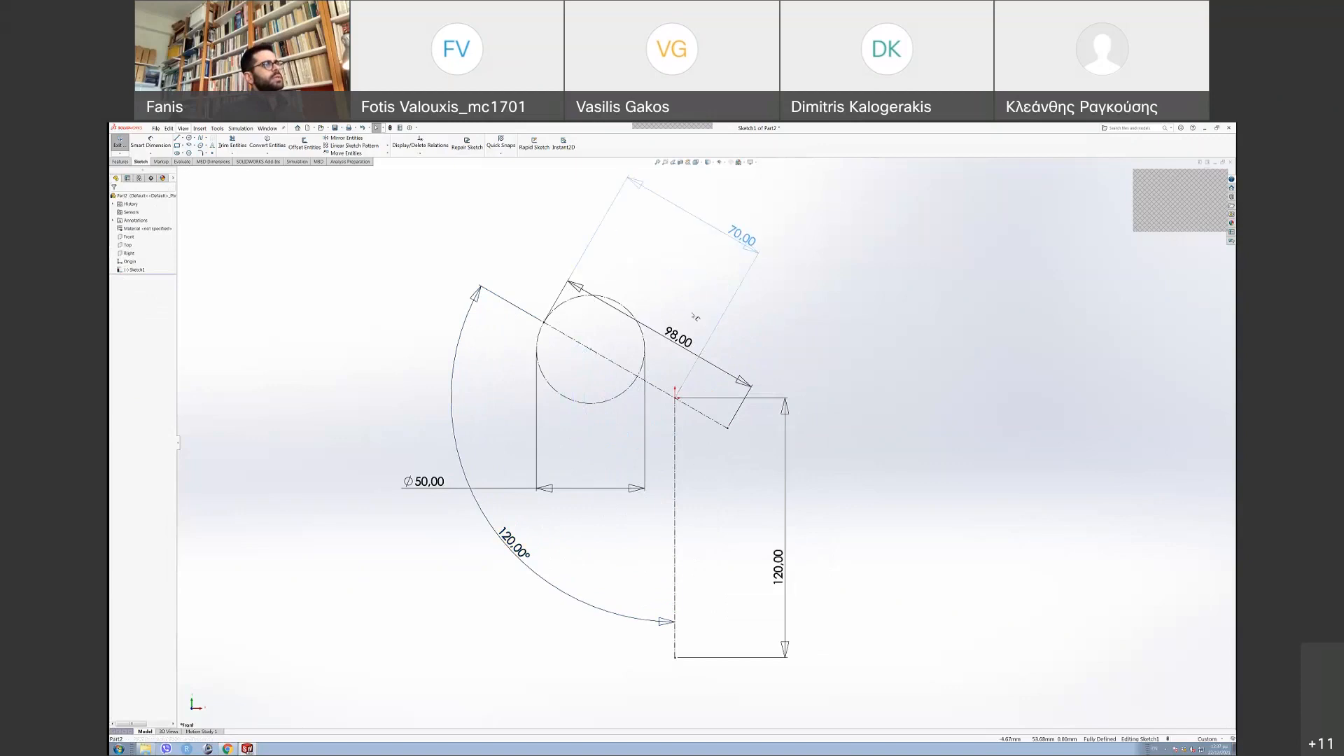
left_click_drag(685, 322, 720, 255)
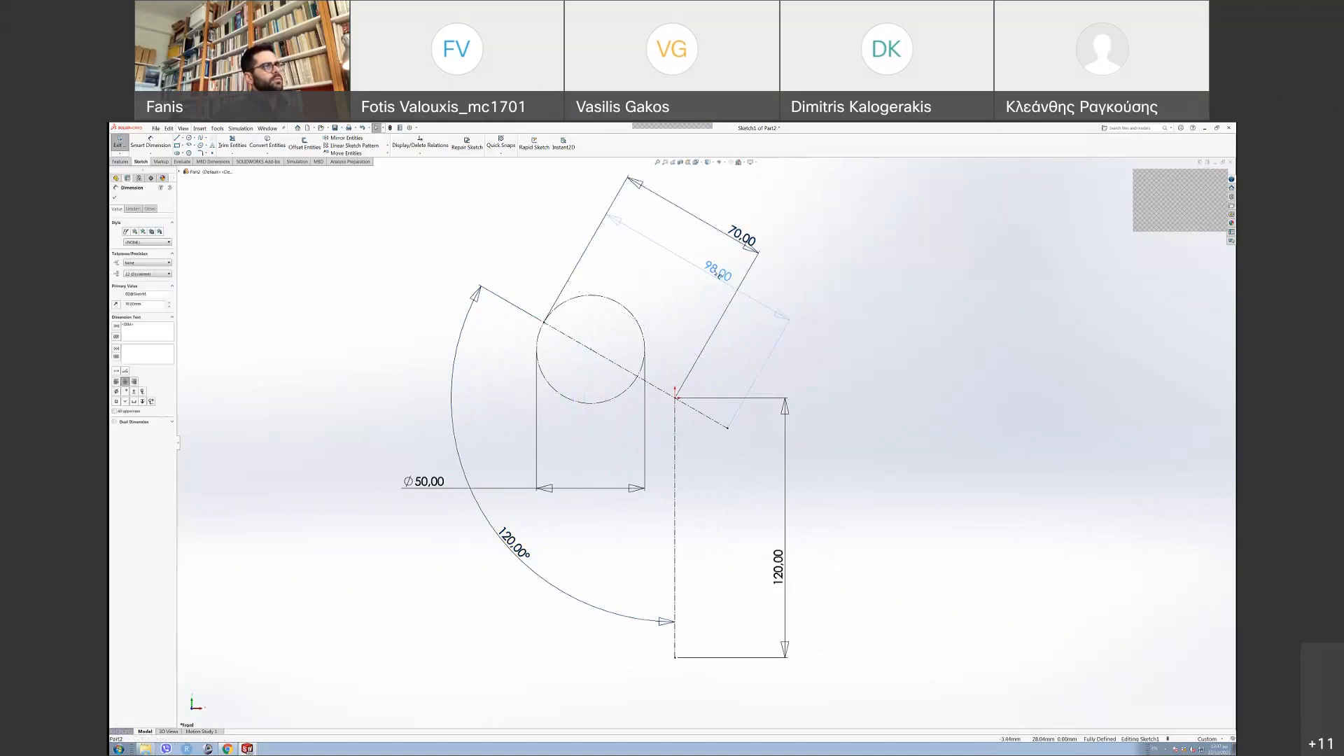
left_click(931, 378)
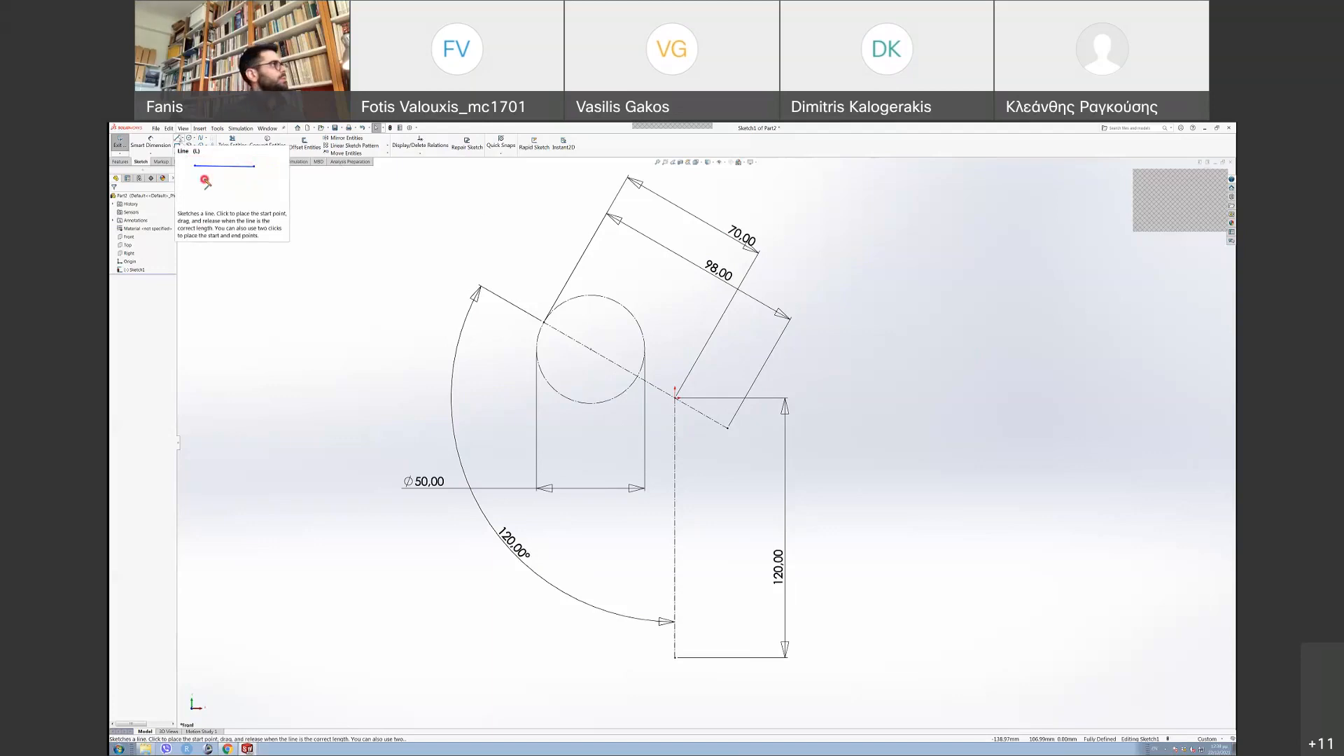
- Draw a horizontal solid line about 13 mm long to the right from the vertical centerline's lower endpoint
left_click(177, 139)
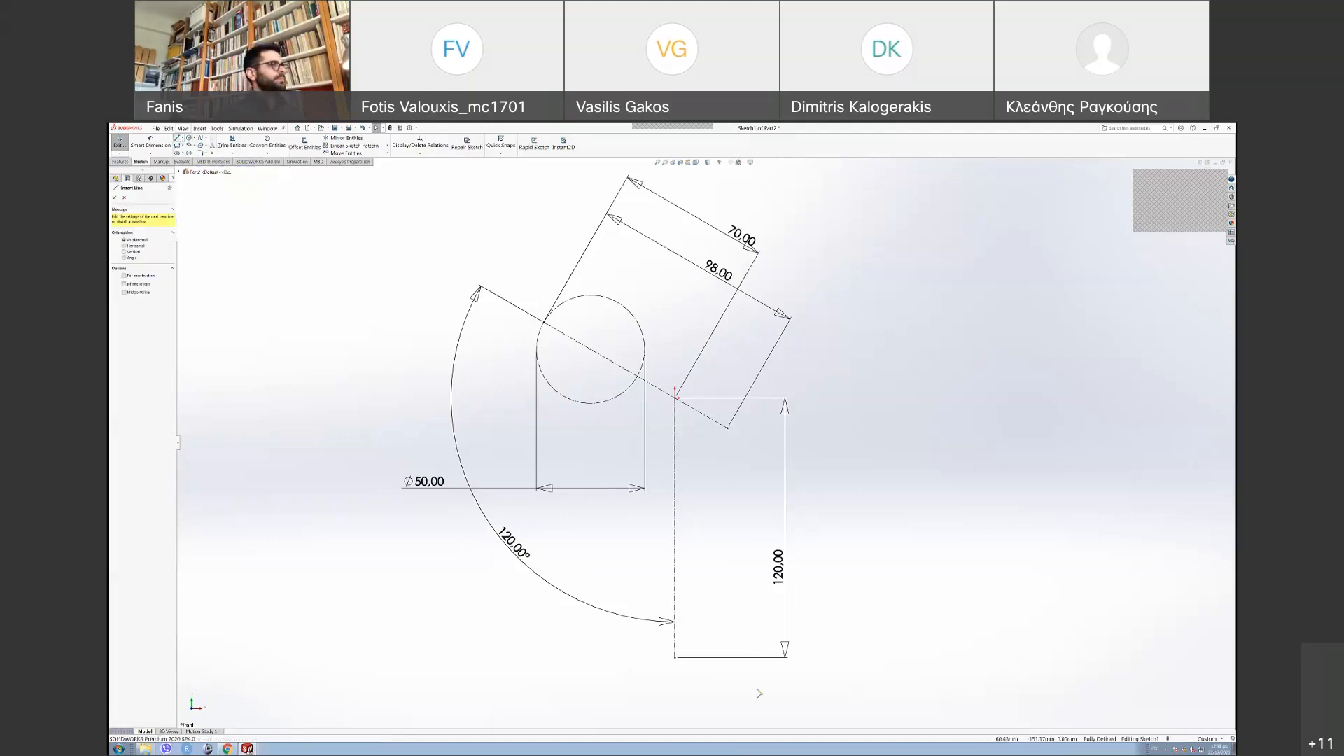
left_click(676, 658)
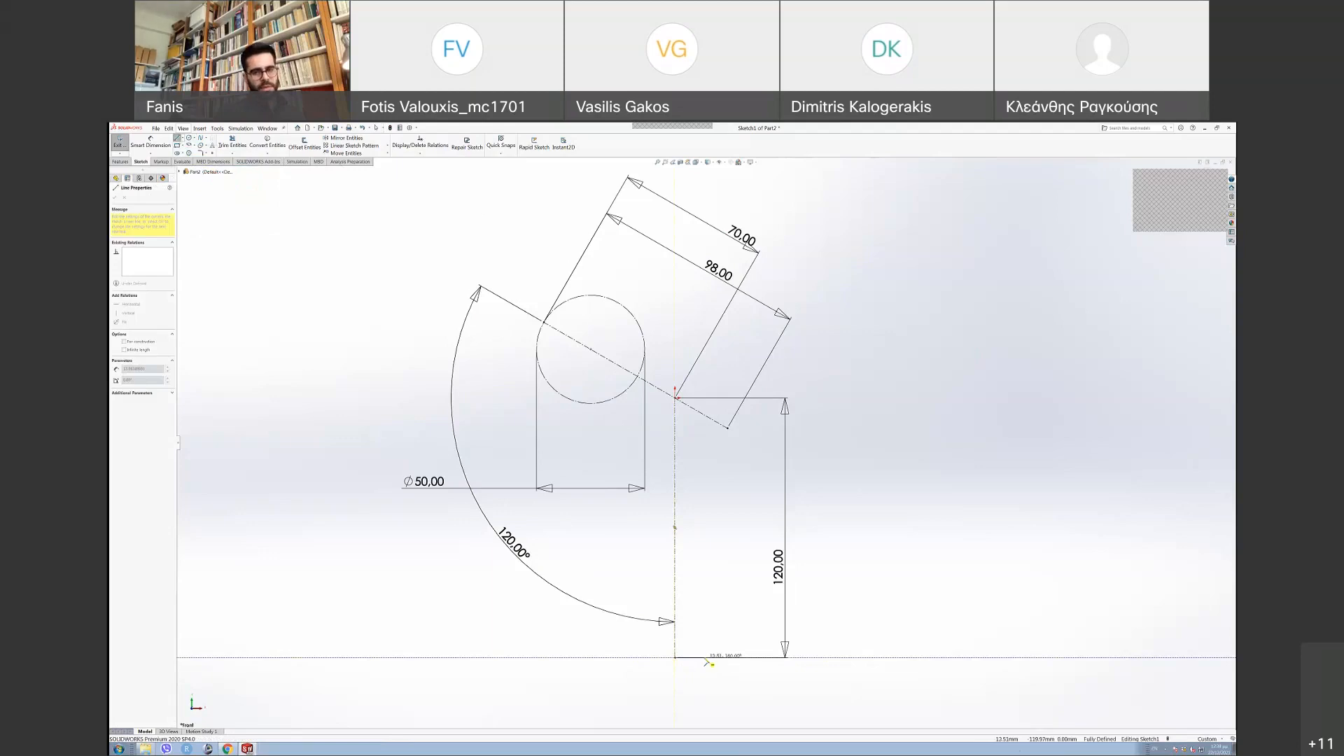
left_click(703, 658)
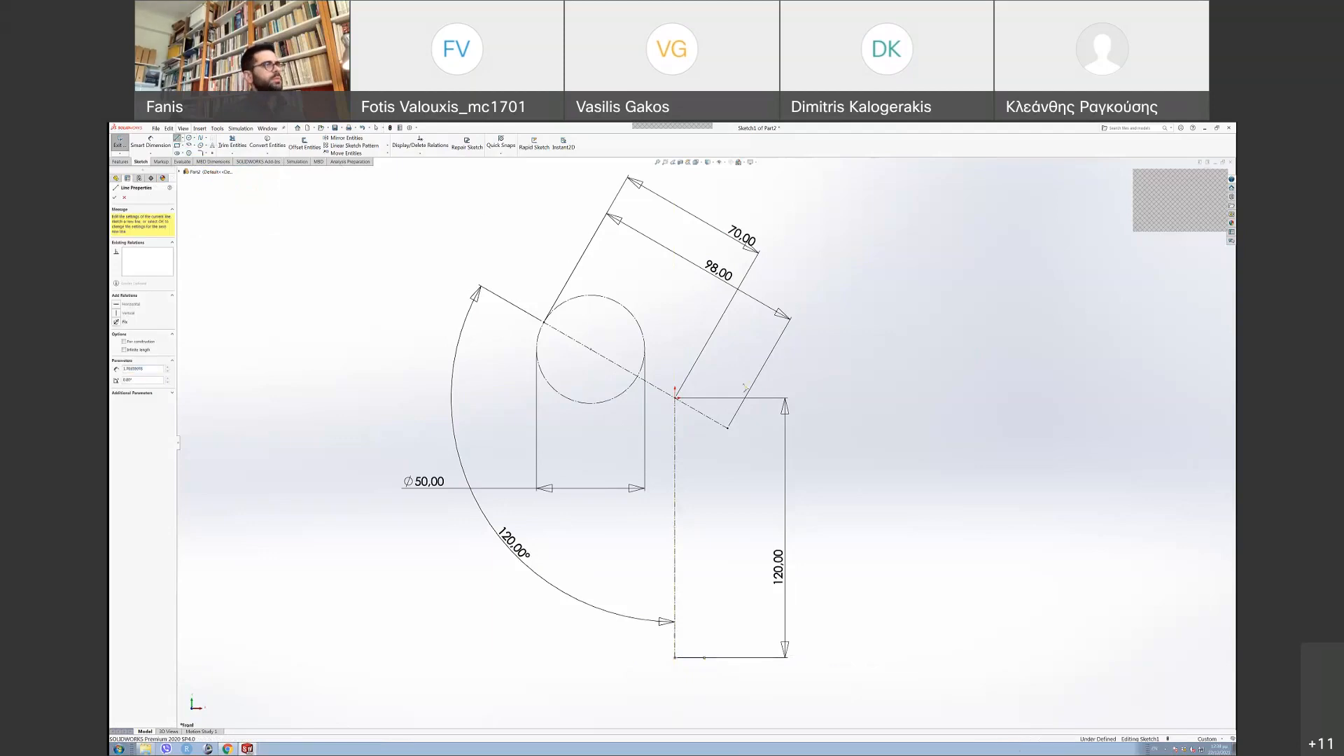
- Continue the profile with a vertical line up past the origin and a sloped line ending on the construction circle's rightmost point
left_click(704, 380)
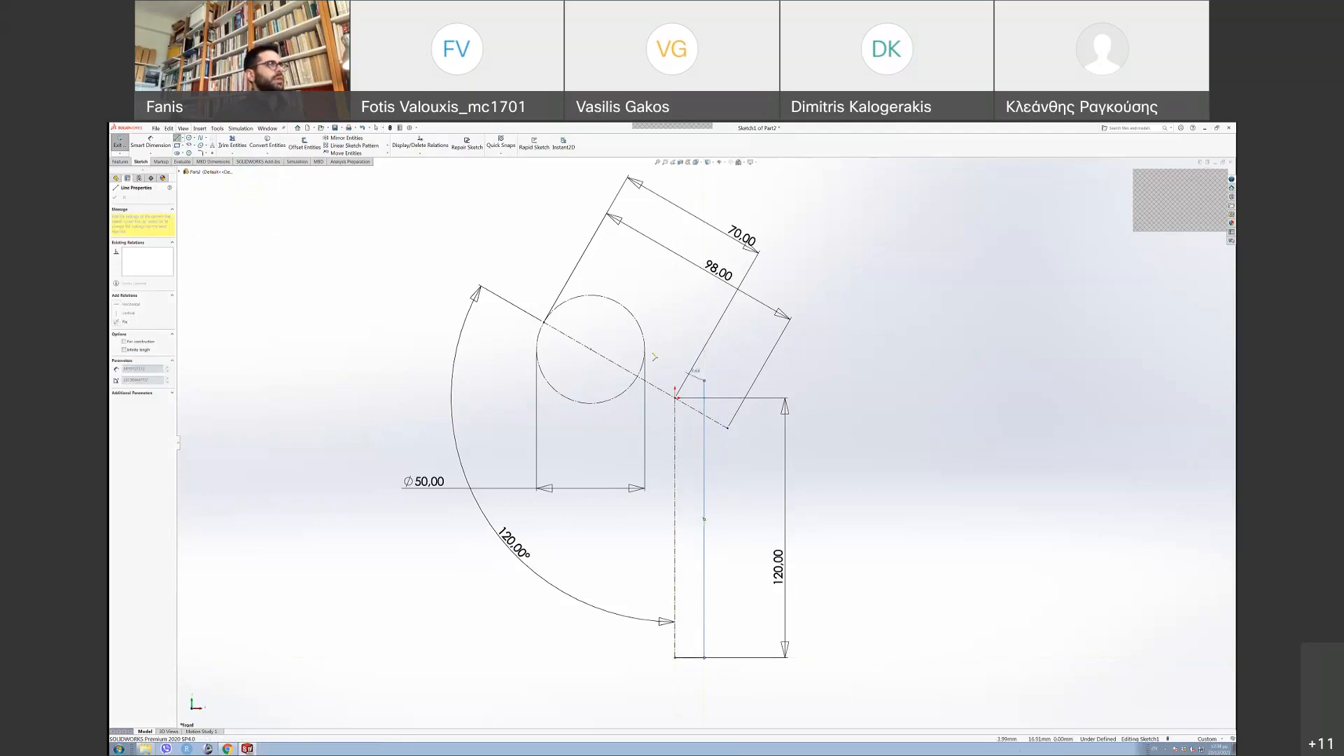
left_click(645, 350)
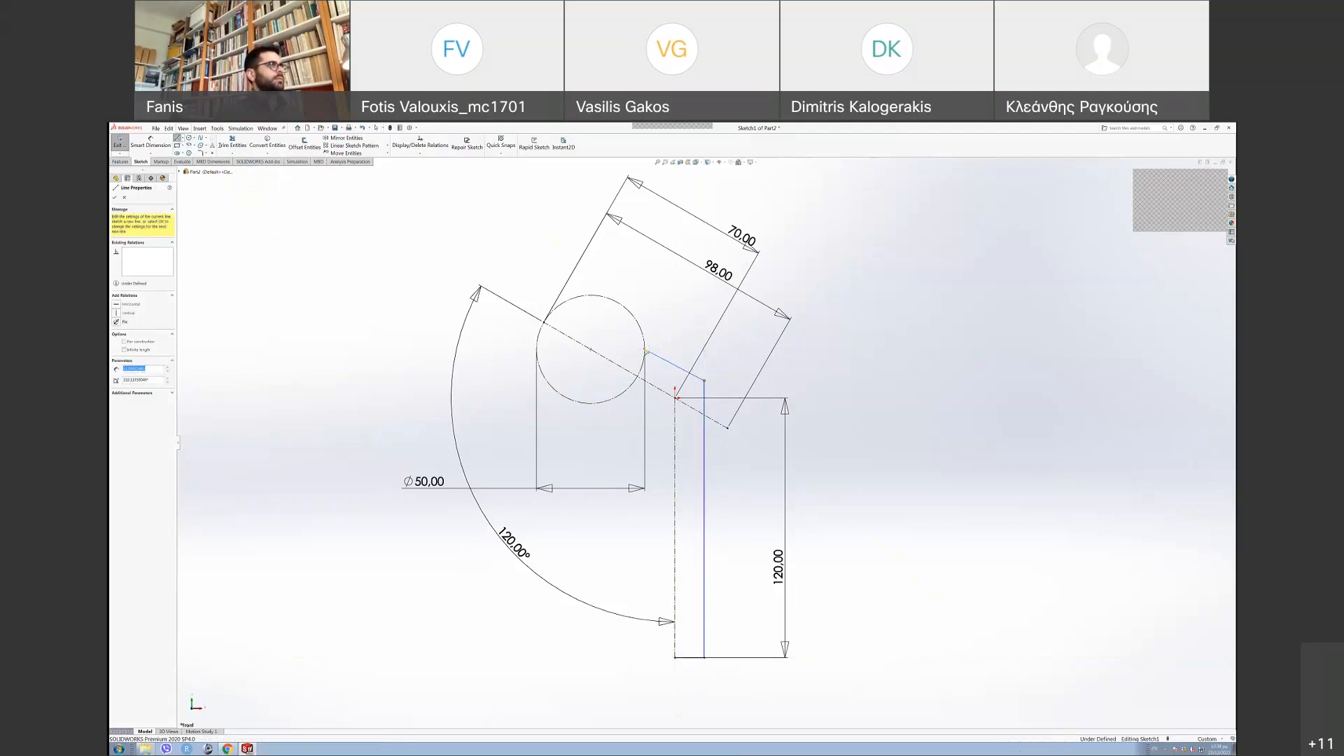
key("Escape")
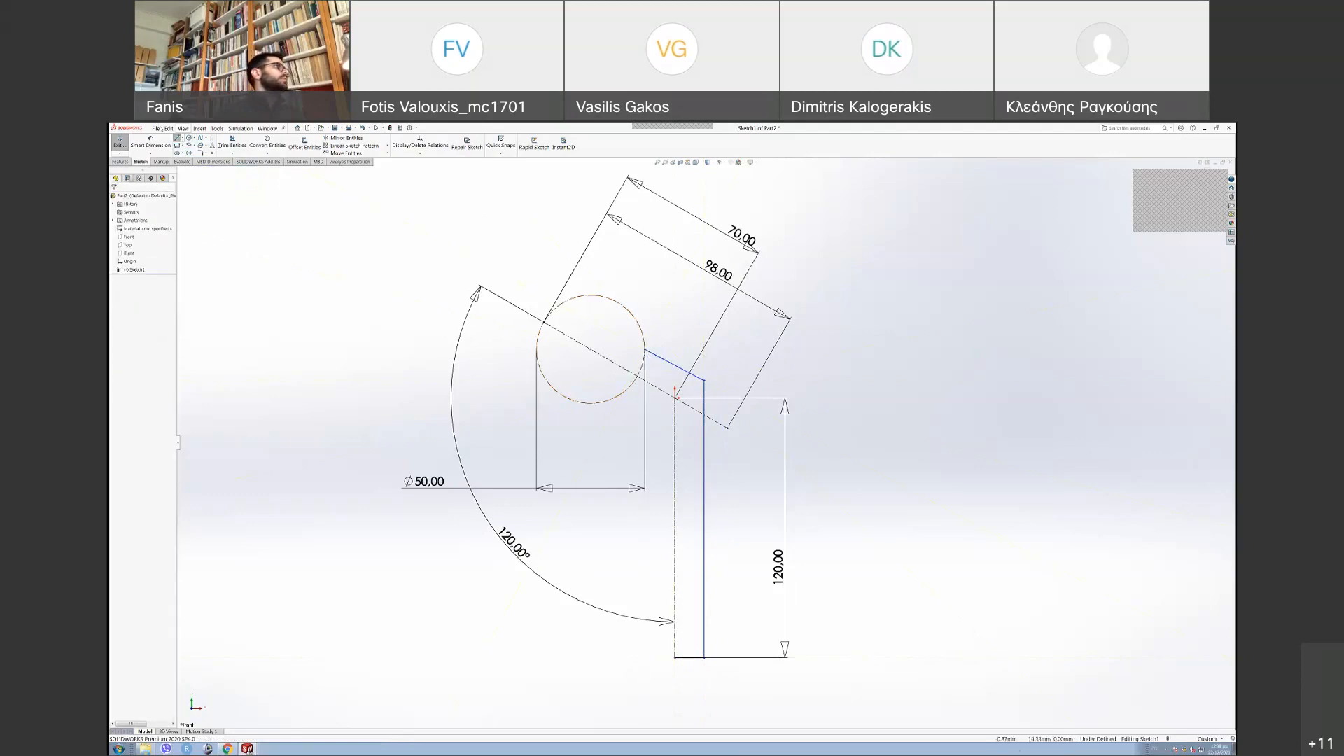
- Draw the inner stem side from the centerline's lower endpoint as an inclined line about 115 mm long, plus a short line to the circle
key("l")
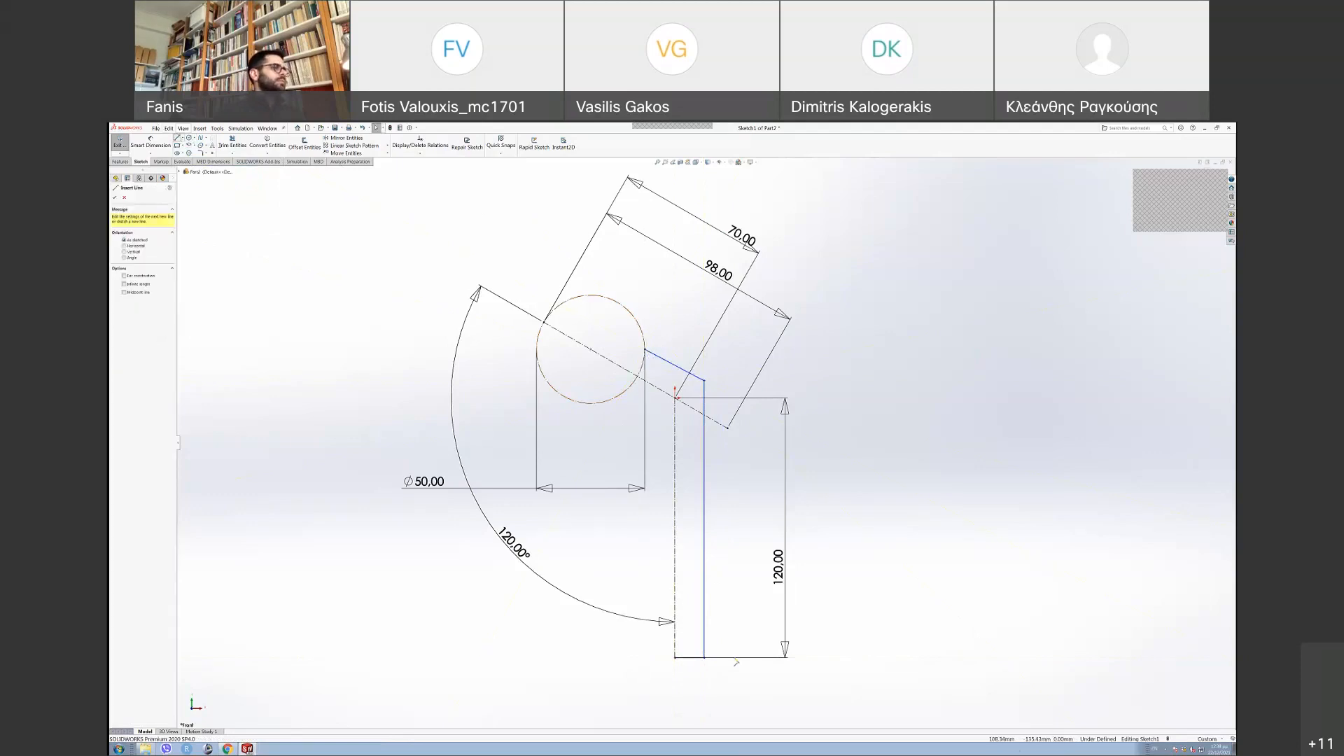
left_click(676, 658)
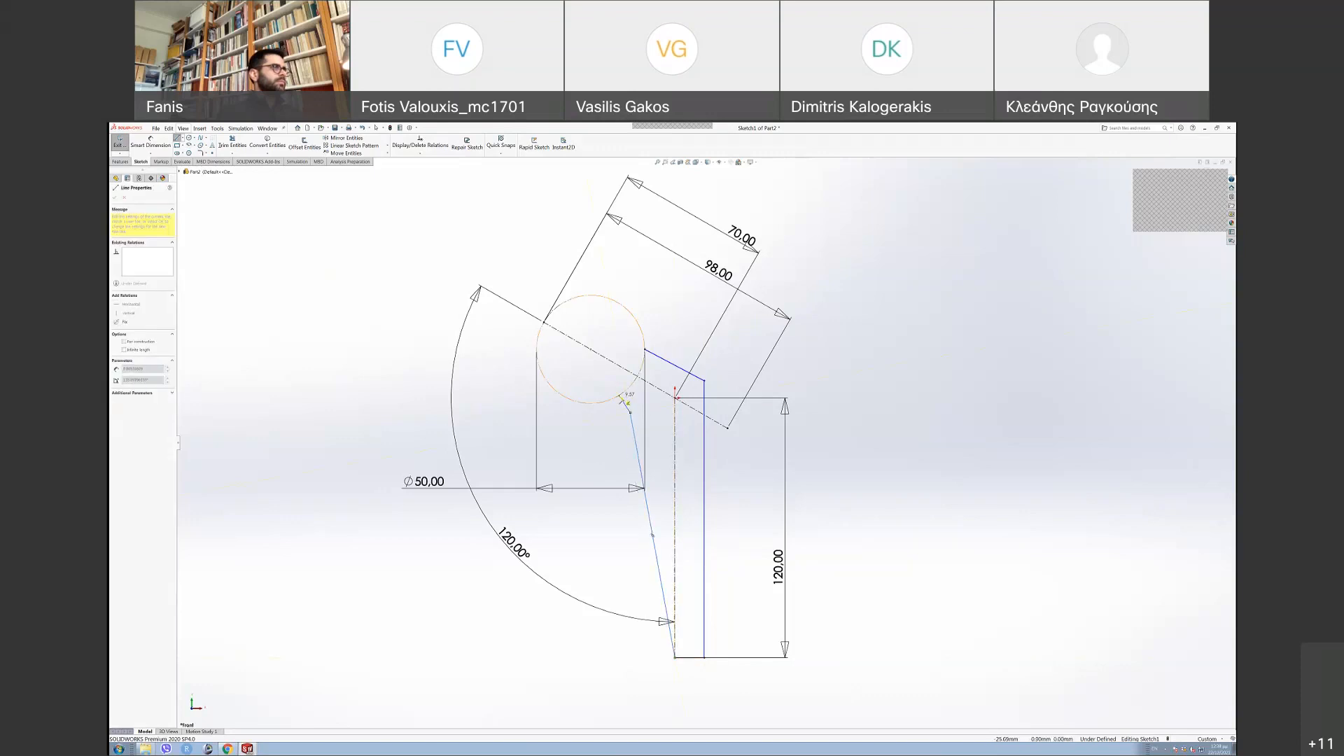
left_click(620, 396)
key("Escape")
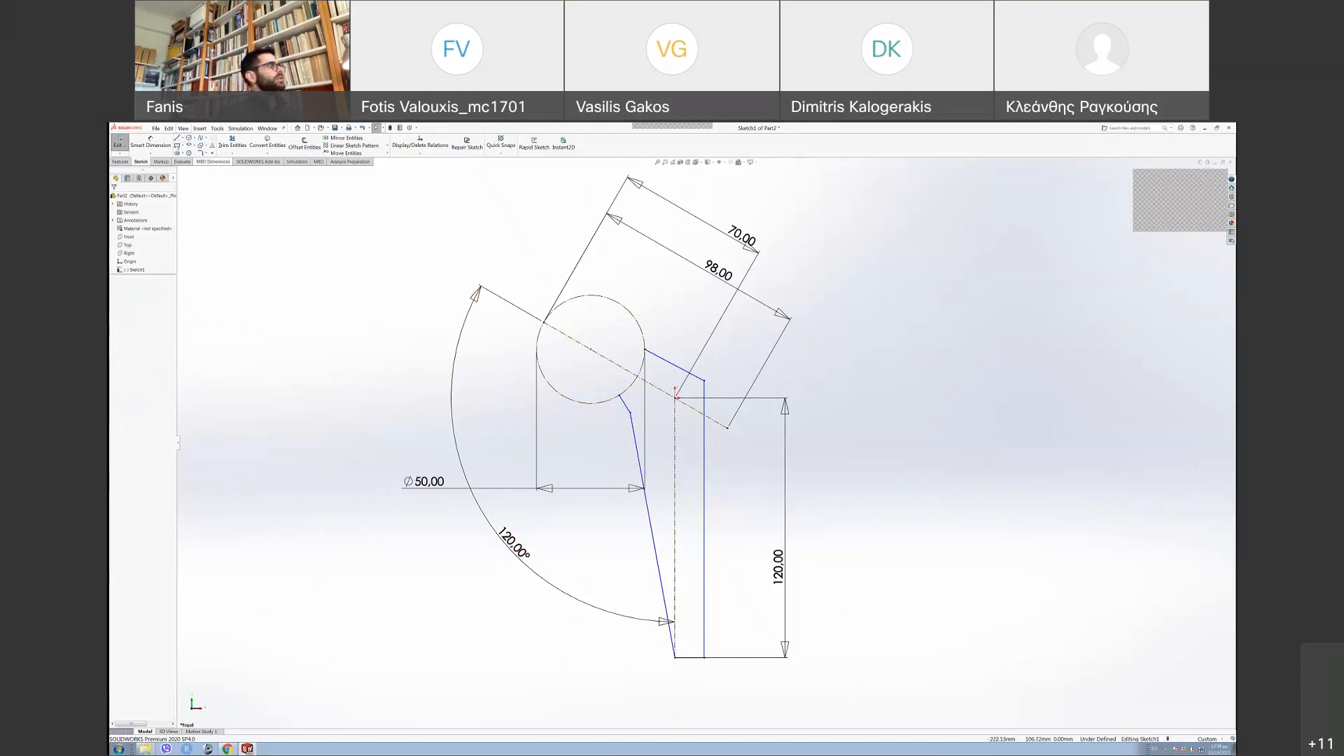
- Draw a horizontal construction line about 47 mm long to the right from the sloped line's endpoint on the circle
left_click(182, 137)
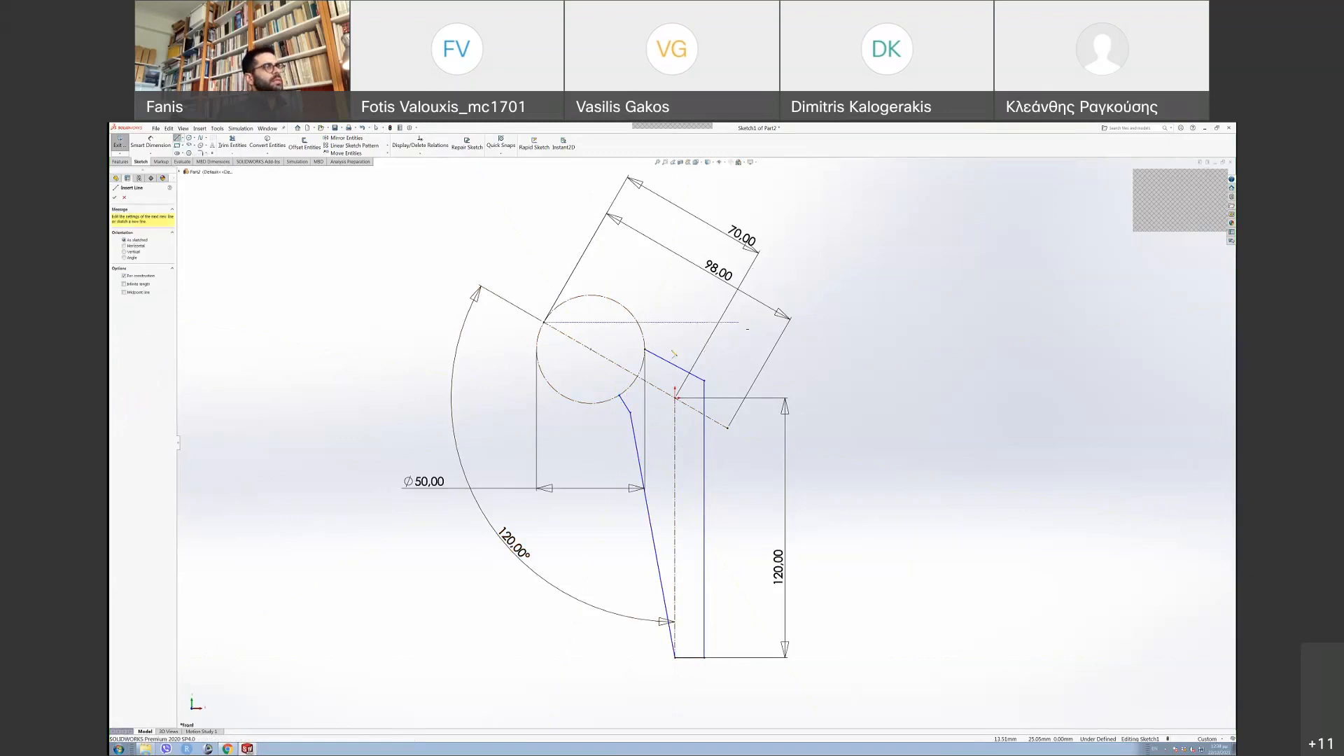
left_click(645, 350)
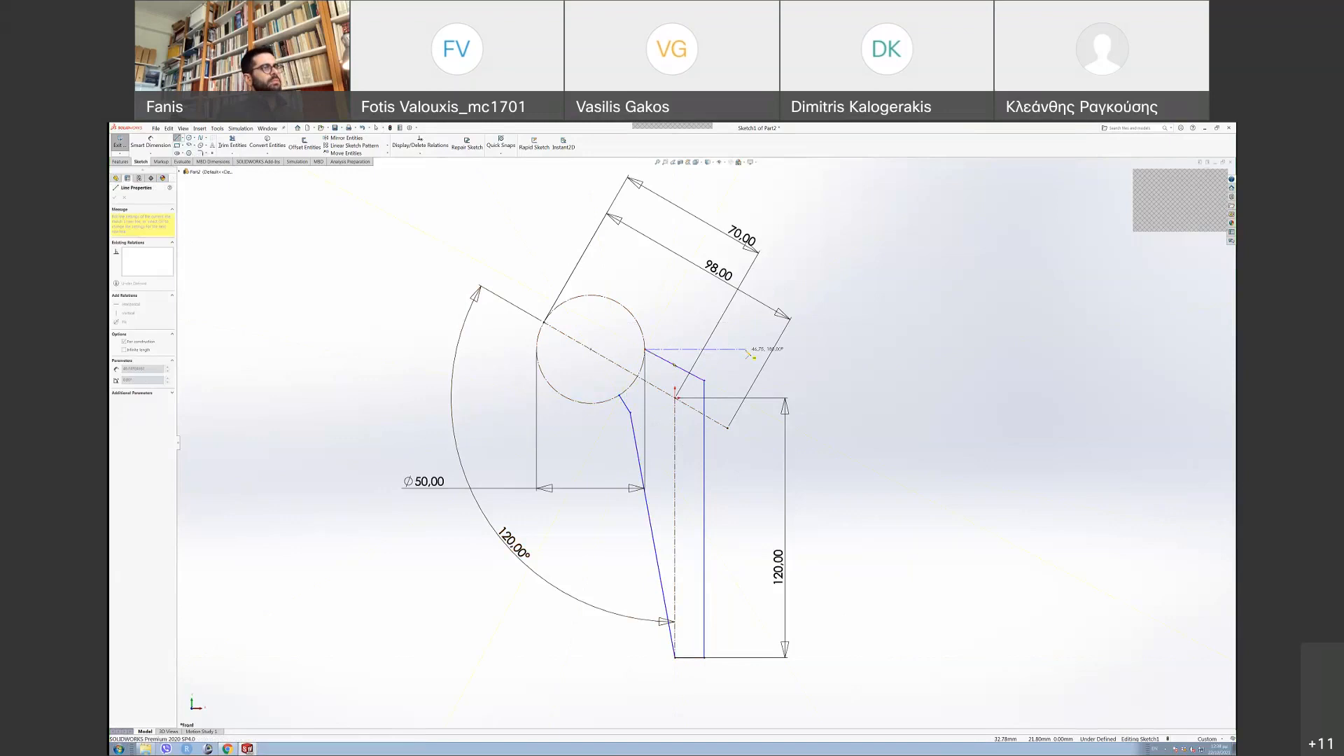
left_click(747, 353)
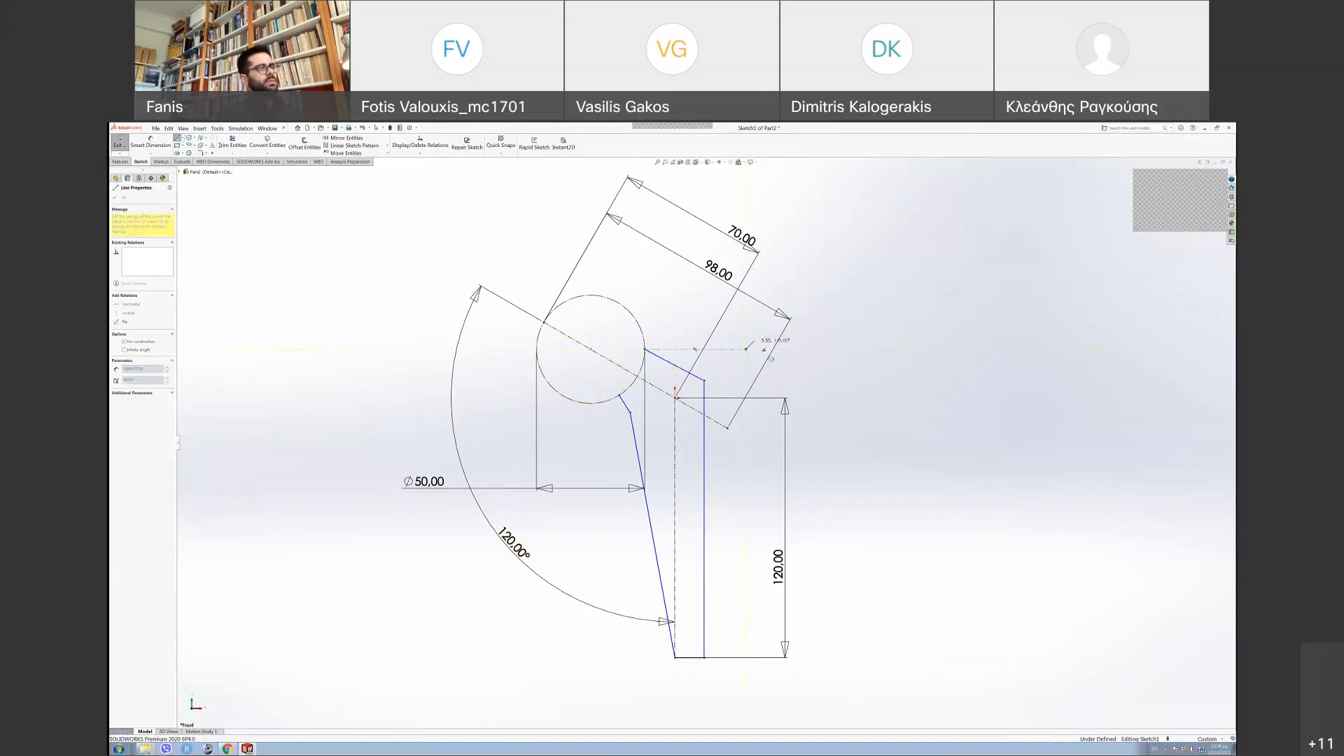
key("Escape")
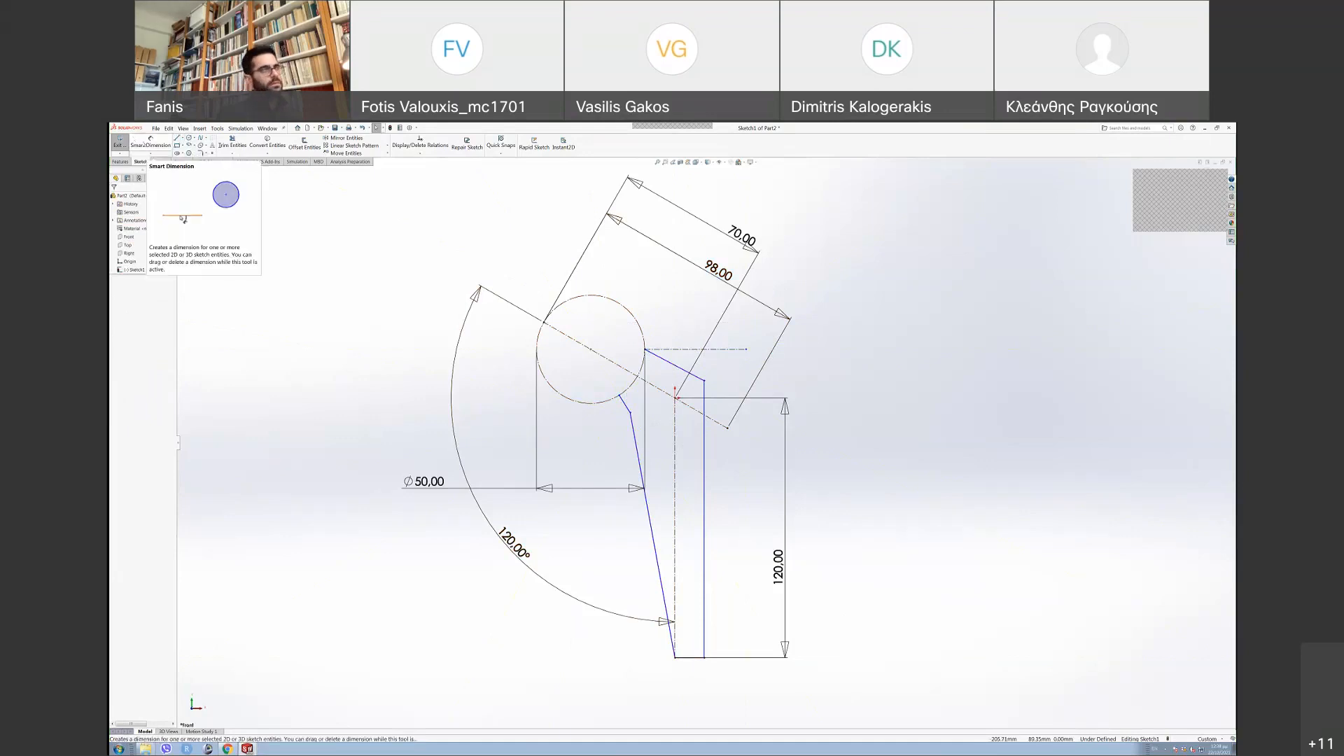
- Try to dimension the vertical distance between the horizontal construction line and the stem's bottom line
left_click(144, 138)
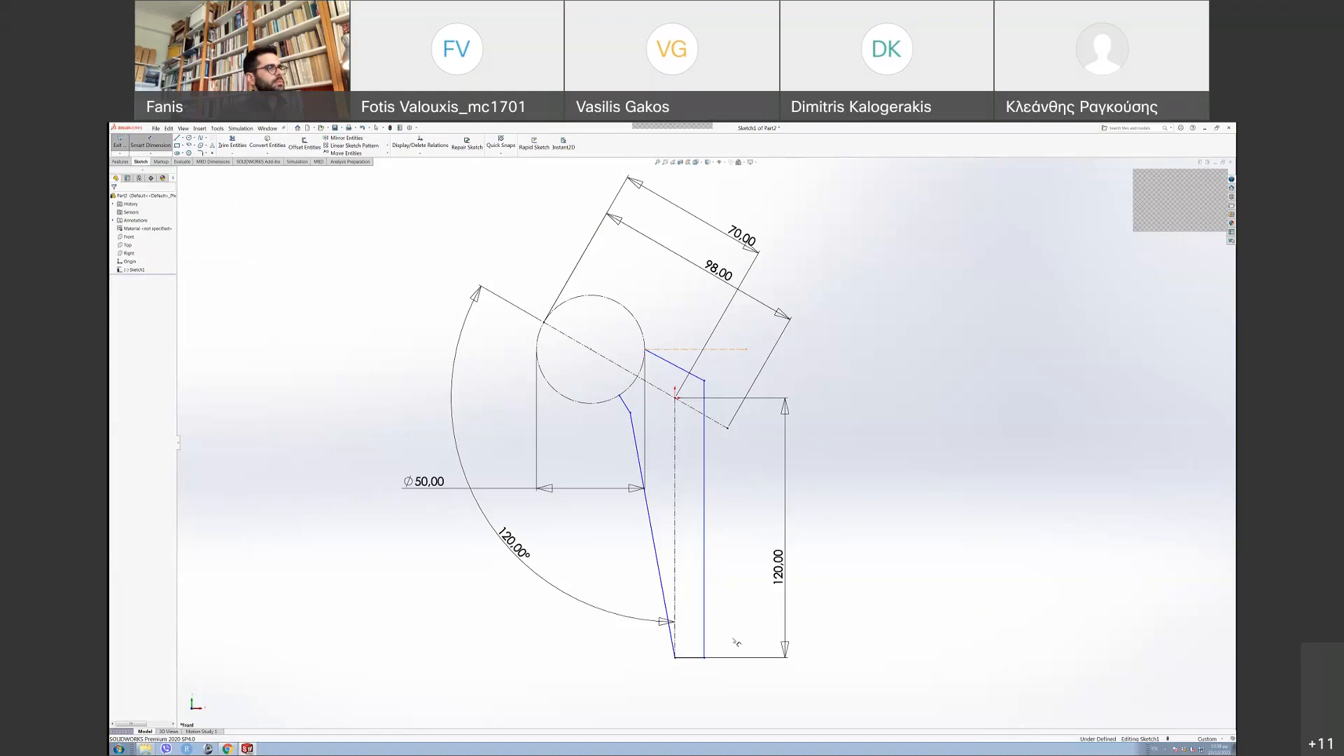
left_click(729, 350)
left_click(691, 658)
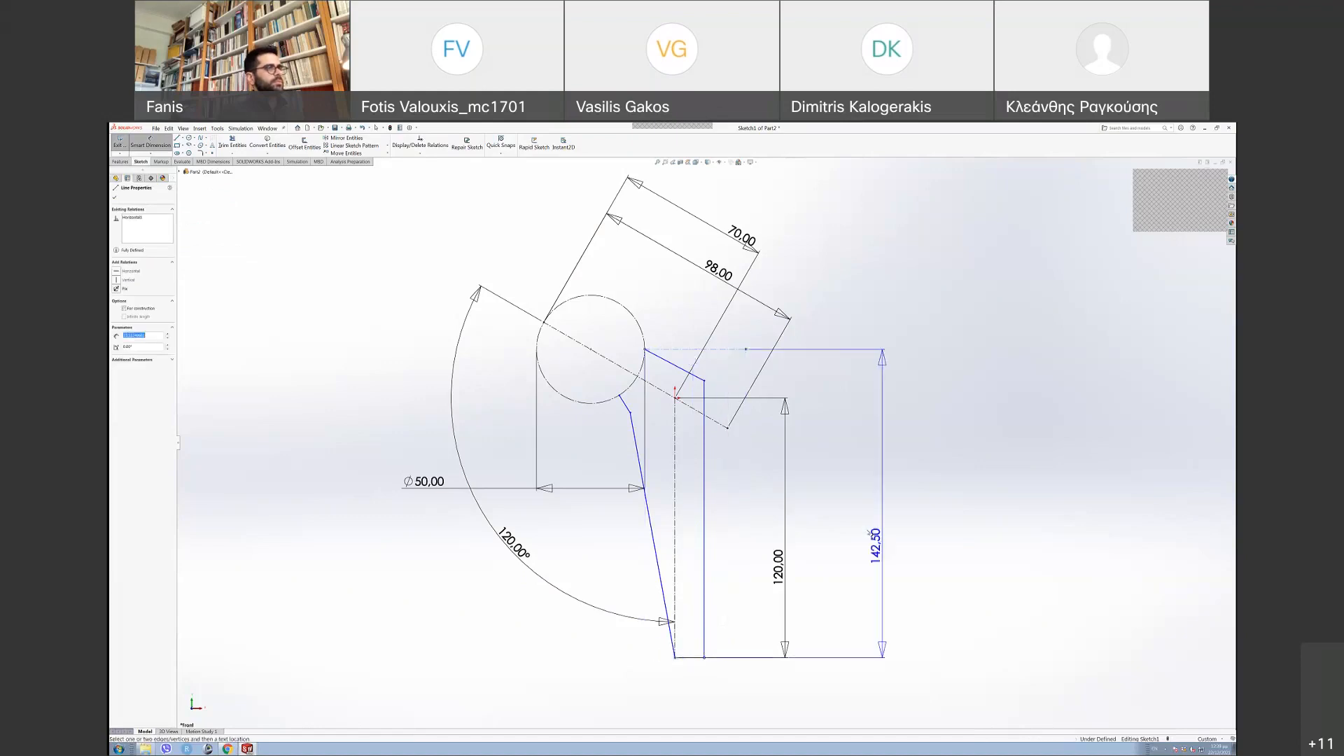
left_click(846, 527)
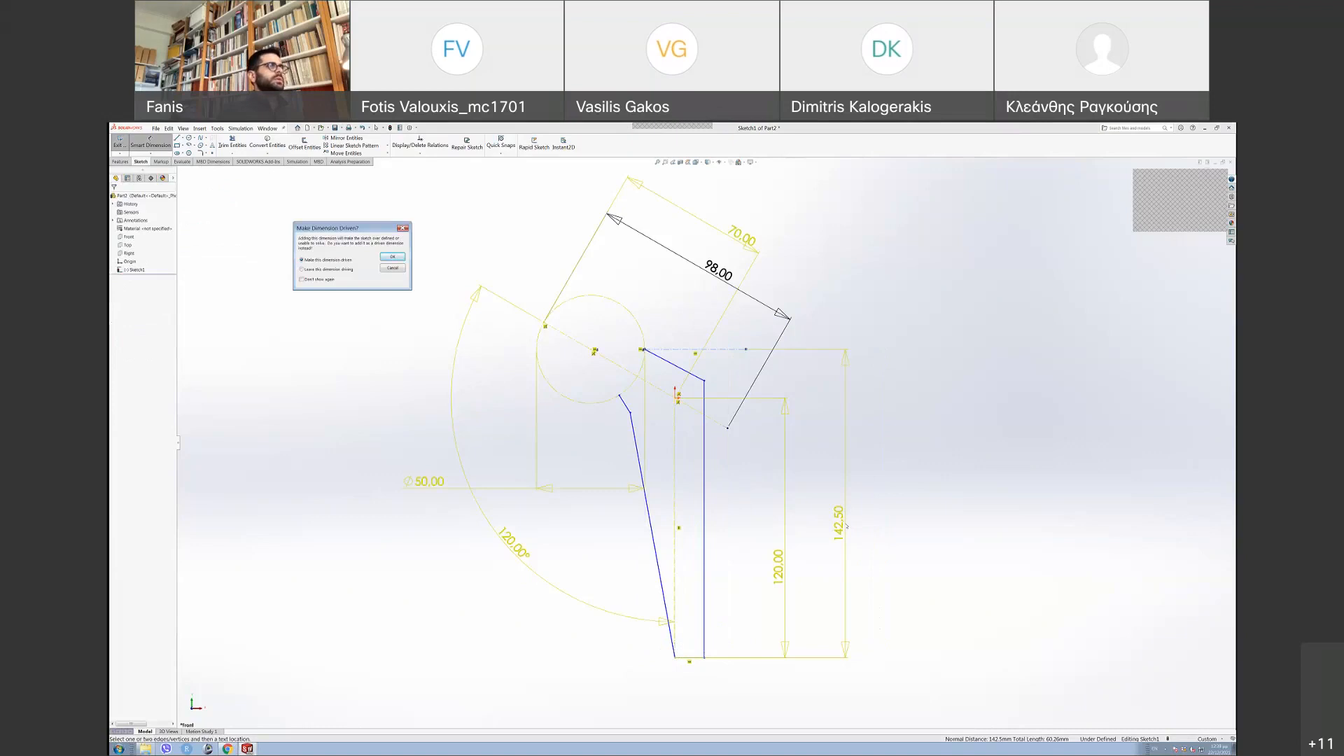
left_click(394, 268)
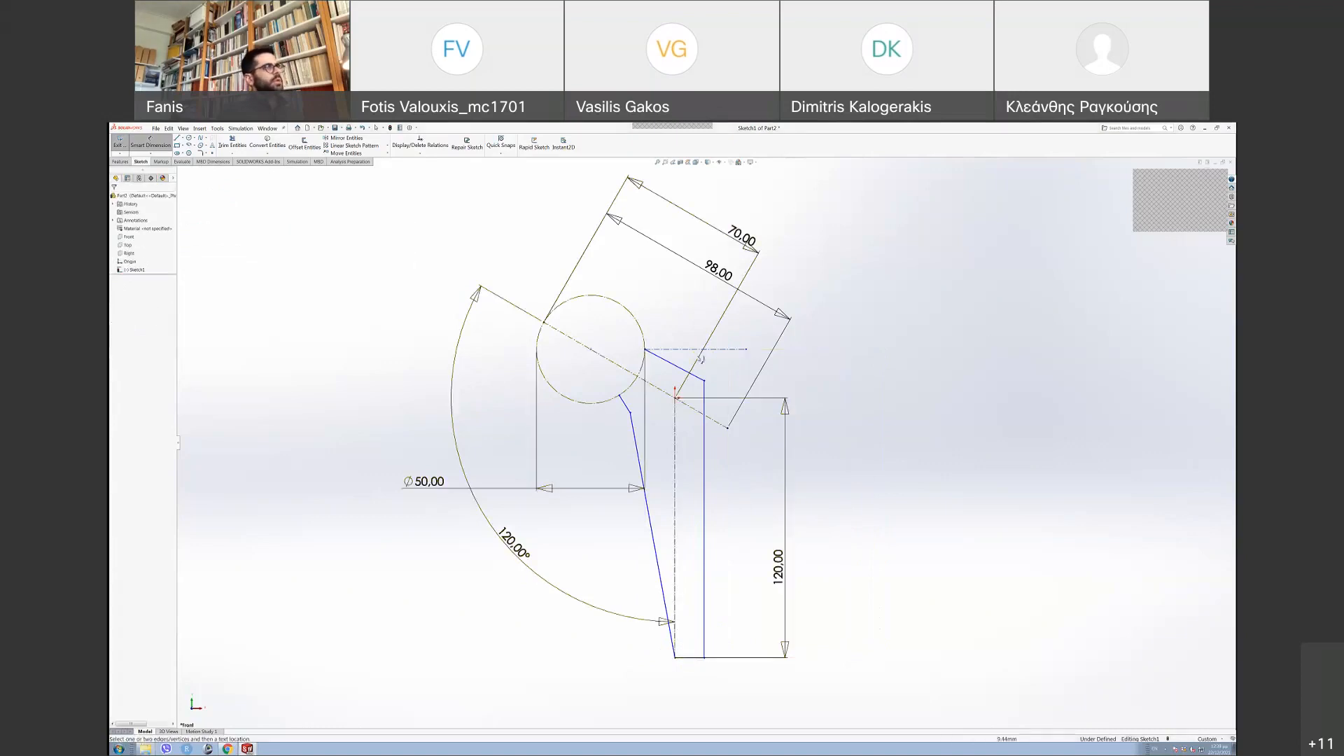
- Delete the horizontal construction line that starts at the circle's rightmost point
scroll(737, 411, "up", 2)
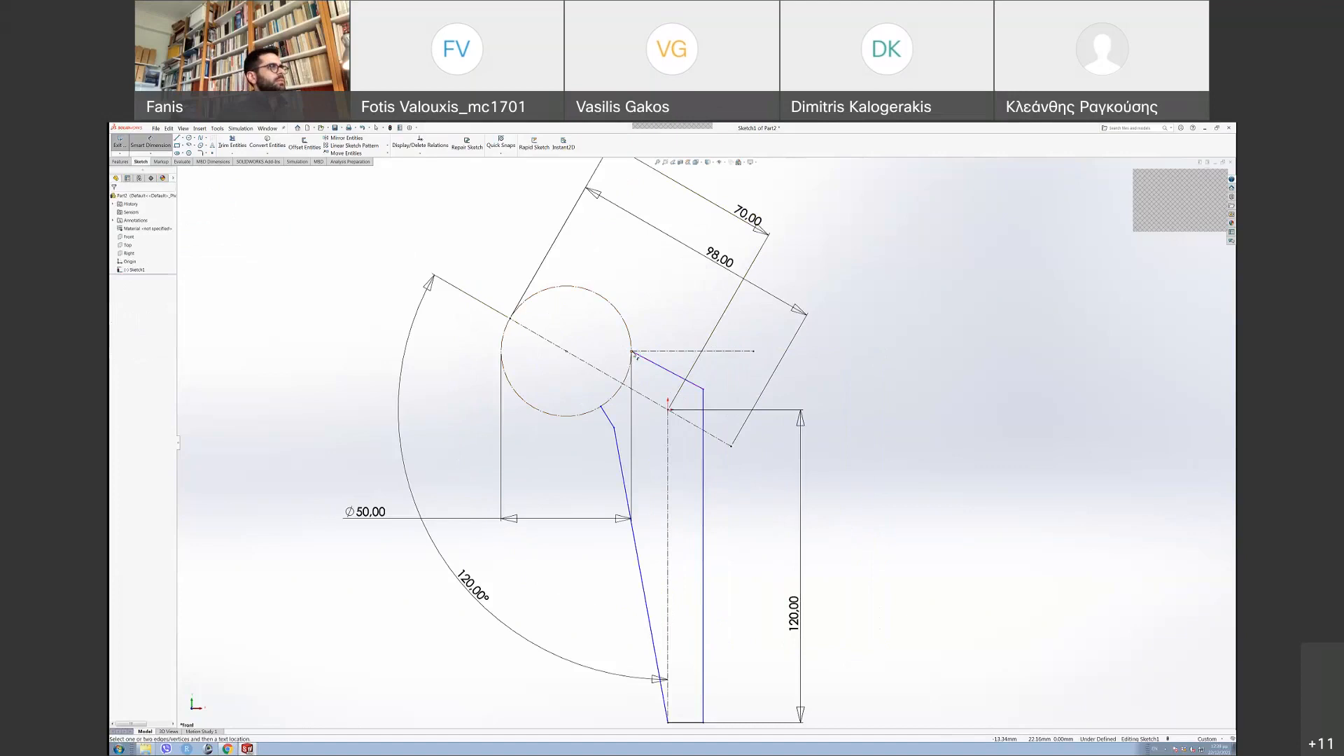
left_click(633, 353)
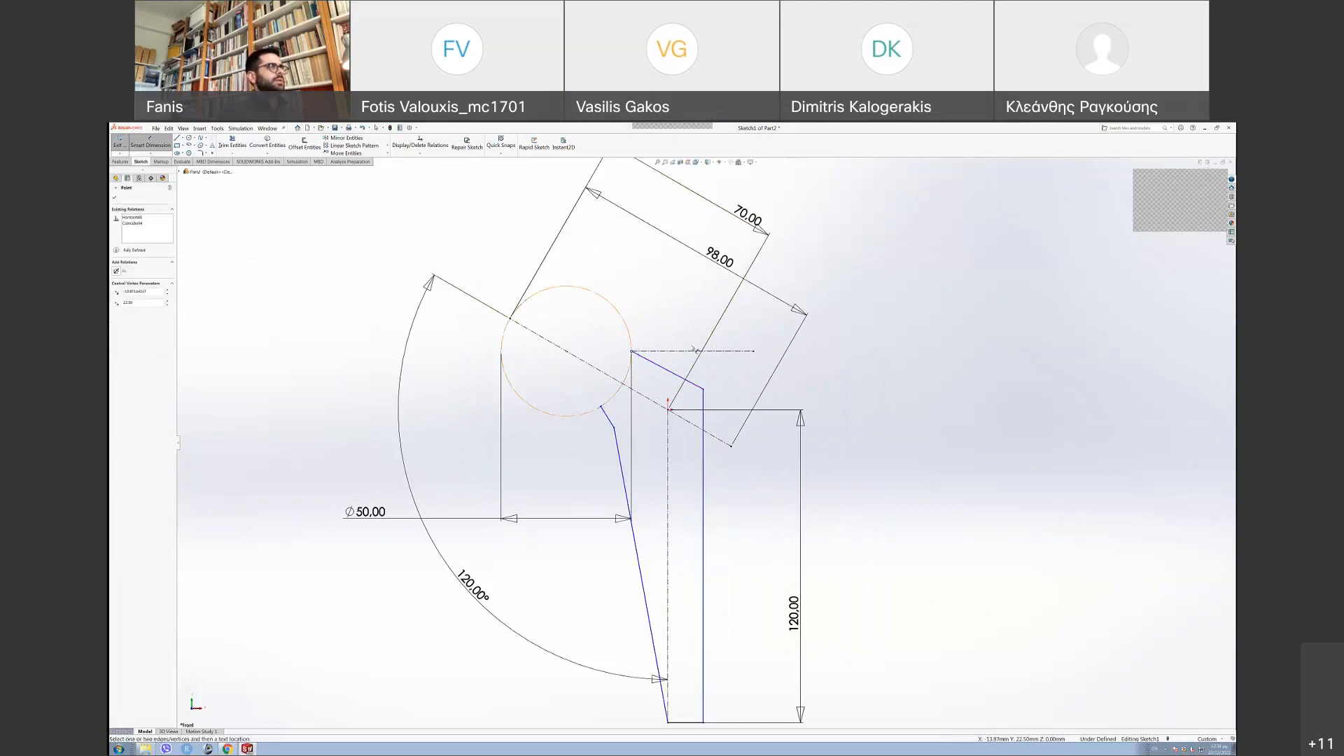
scroll(686, 361, "up", 1)
left_click(684, 367)
key("Delete")
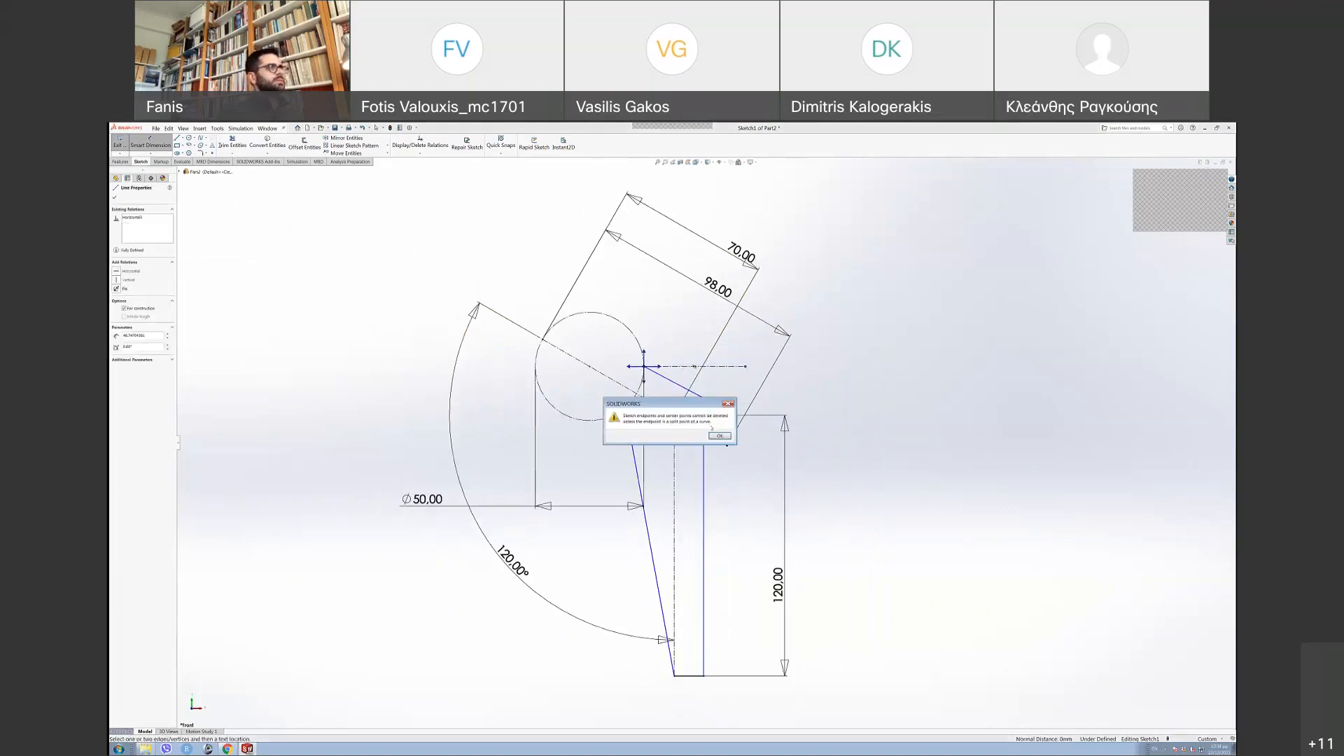
left_click(720, 436)
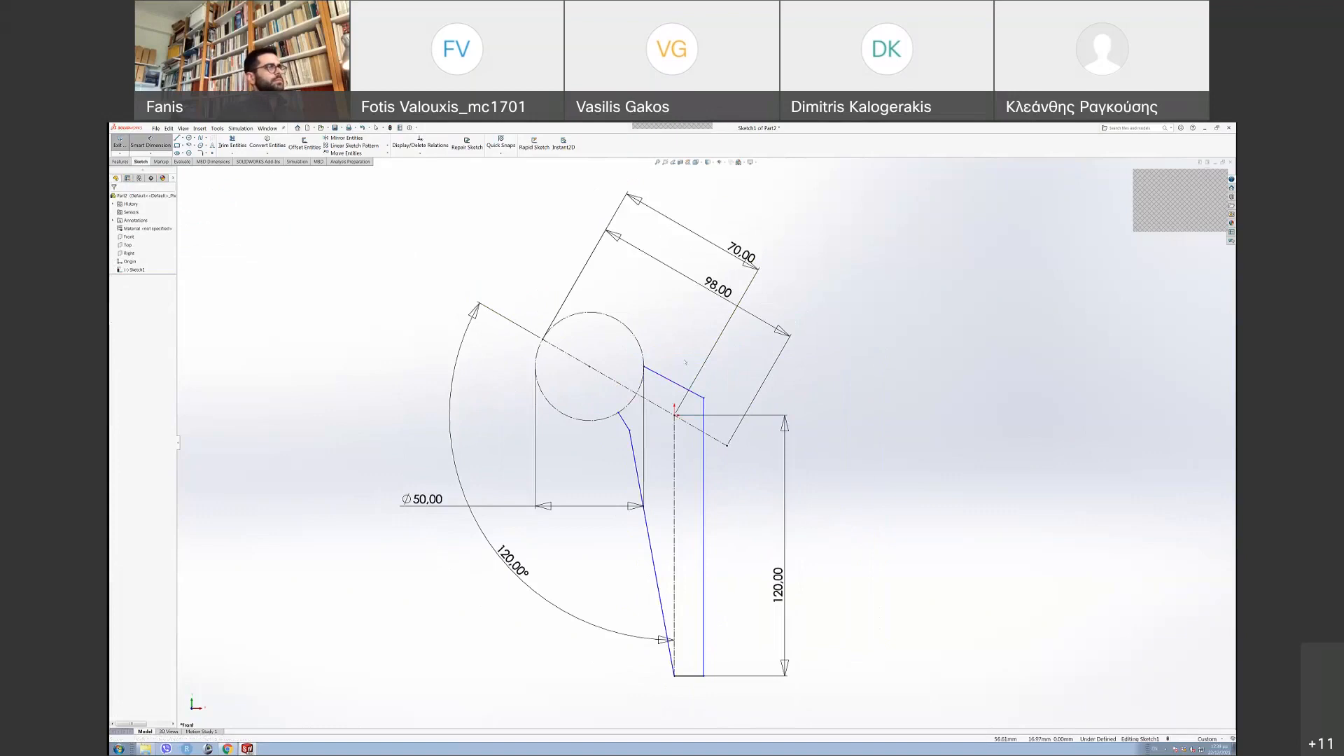
- Examine the existing relations of the sloped line's endpoint on the circle
left_click(648, 370)
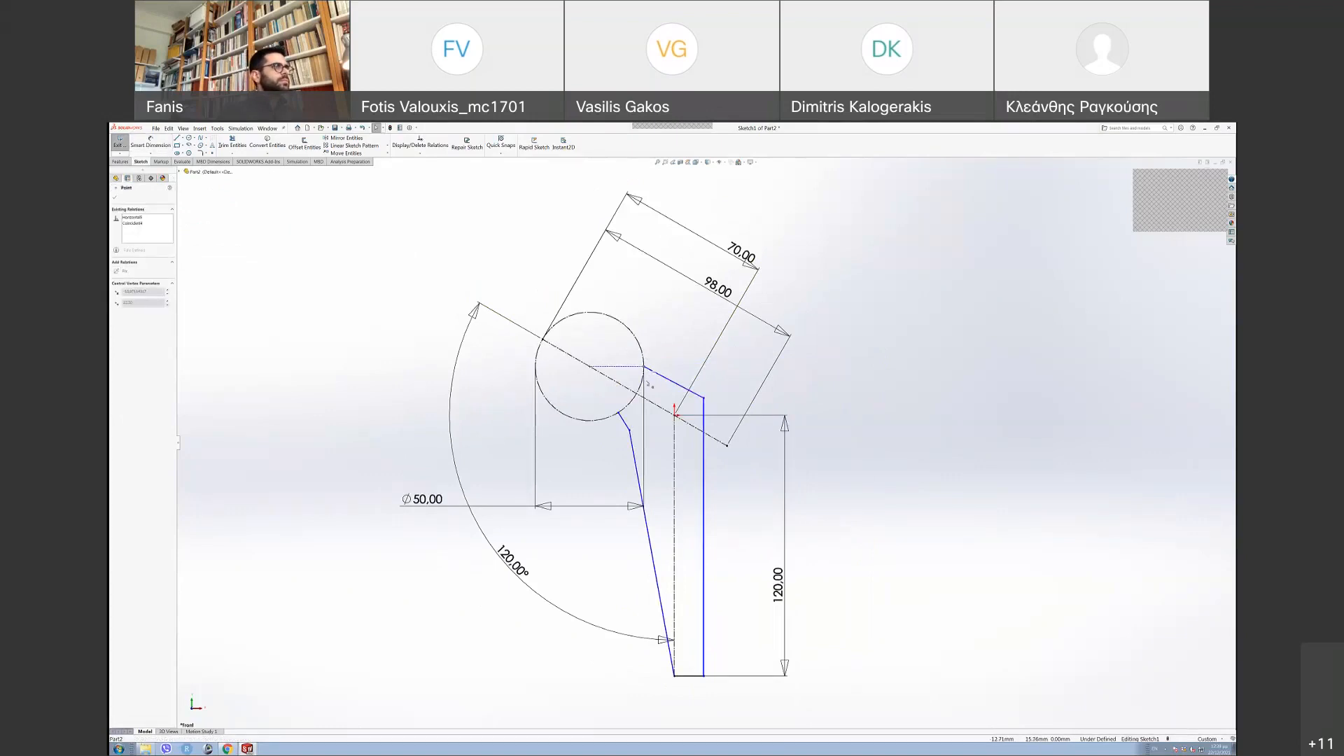
left_click(643, 365)
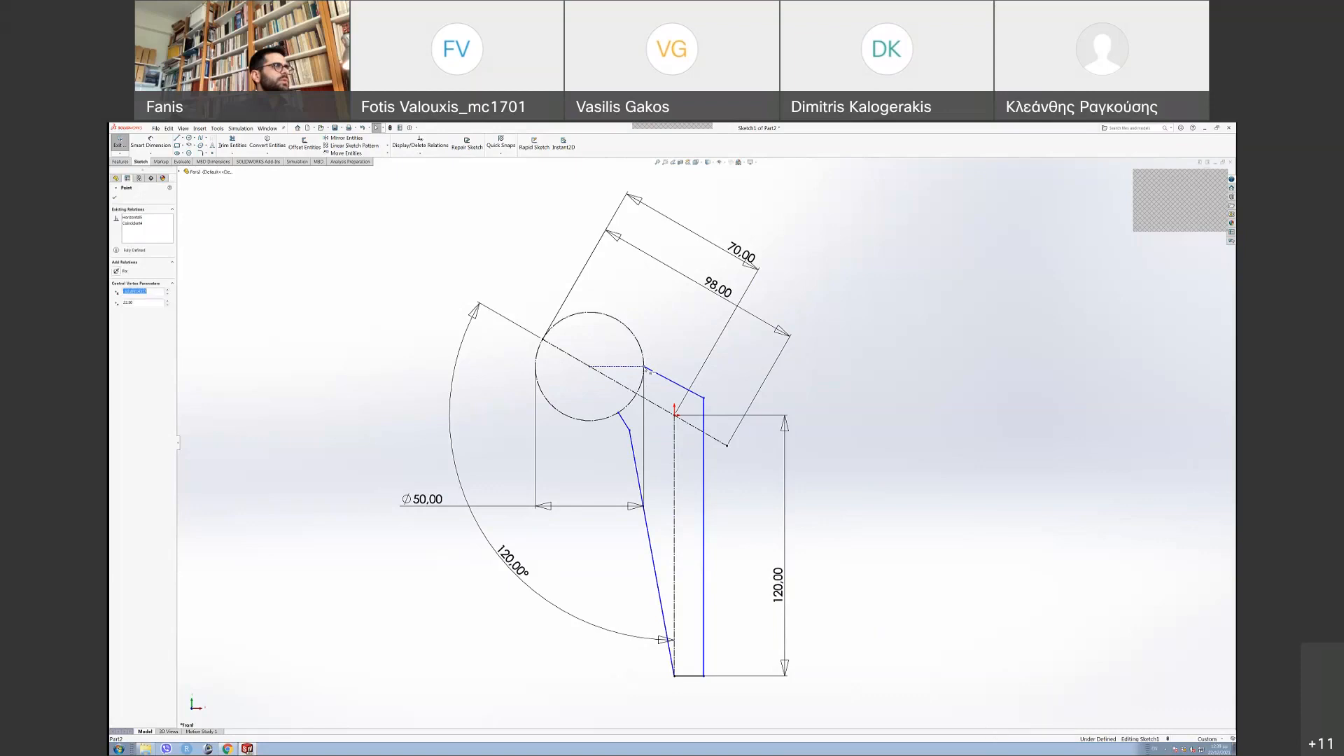
left_click(134, 223)
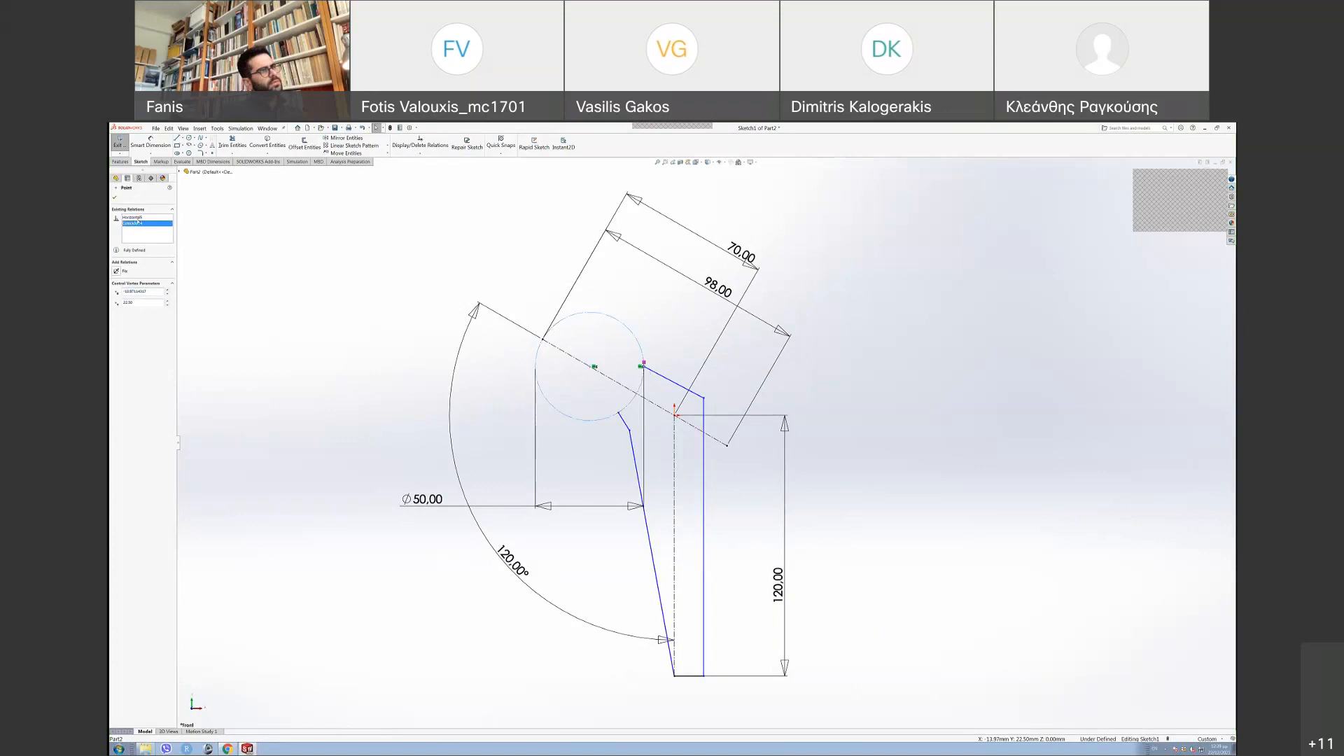
key("Escape")
- Dimension the short horizontal line at the stem's bottom to 2 mm
left_click(150, 140)
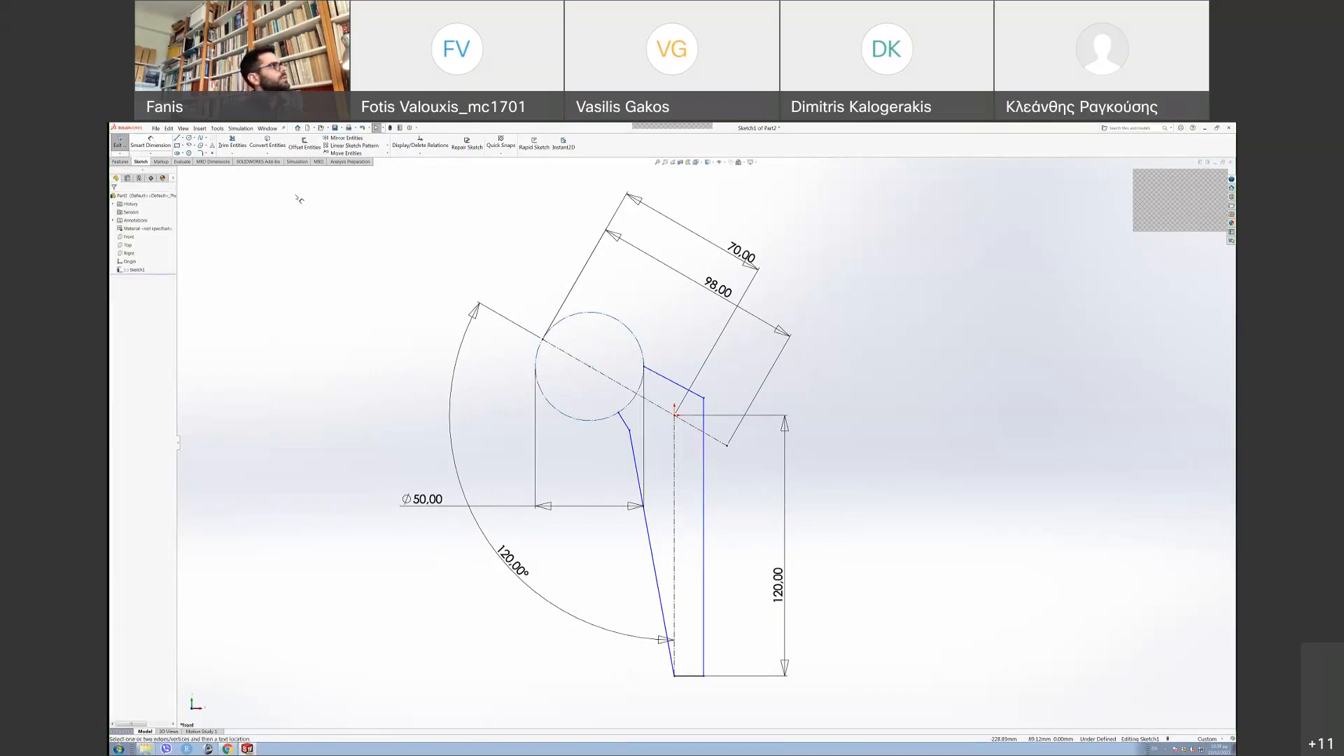
left_click(690, 676)
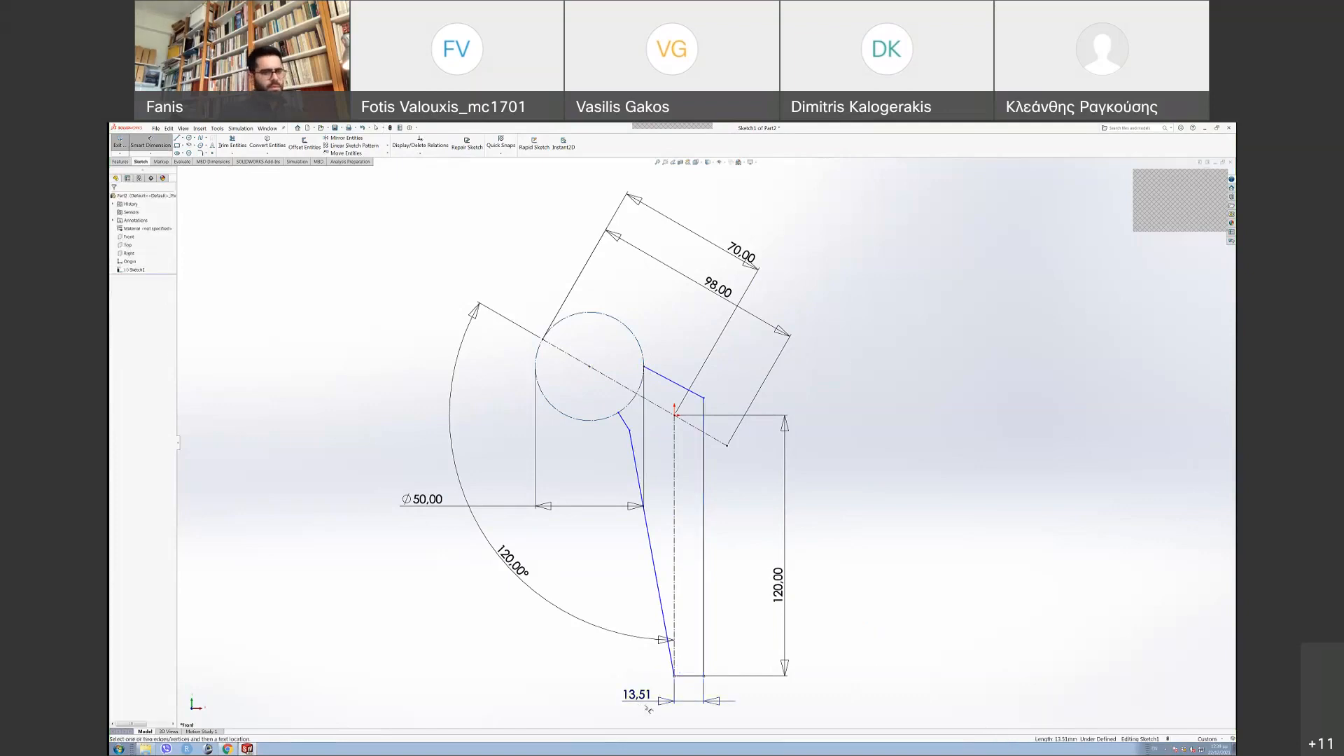
left_click(639, 703)
type("2")
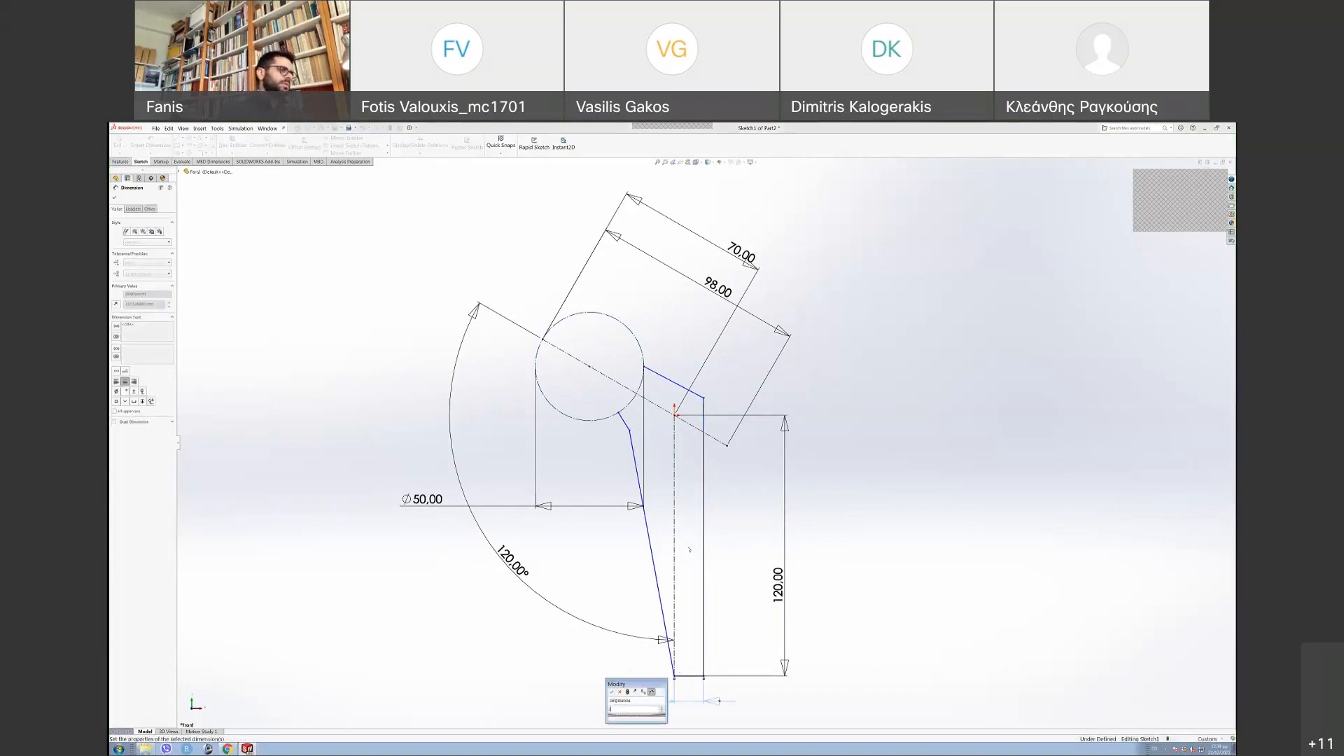
key("Return")
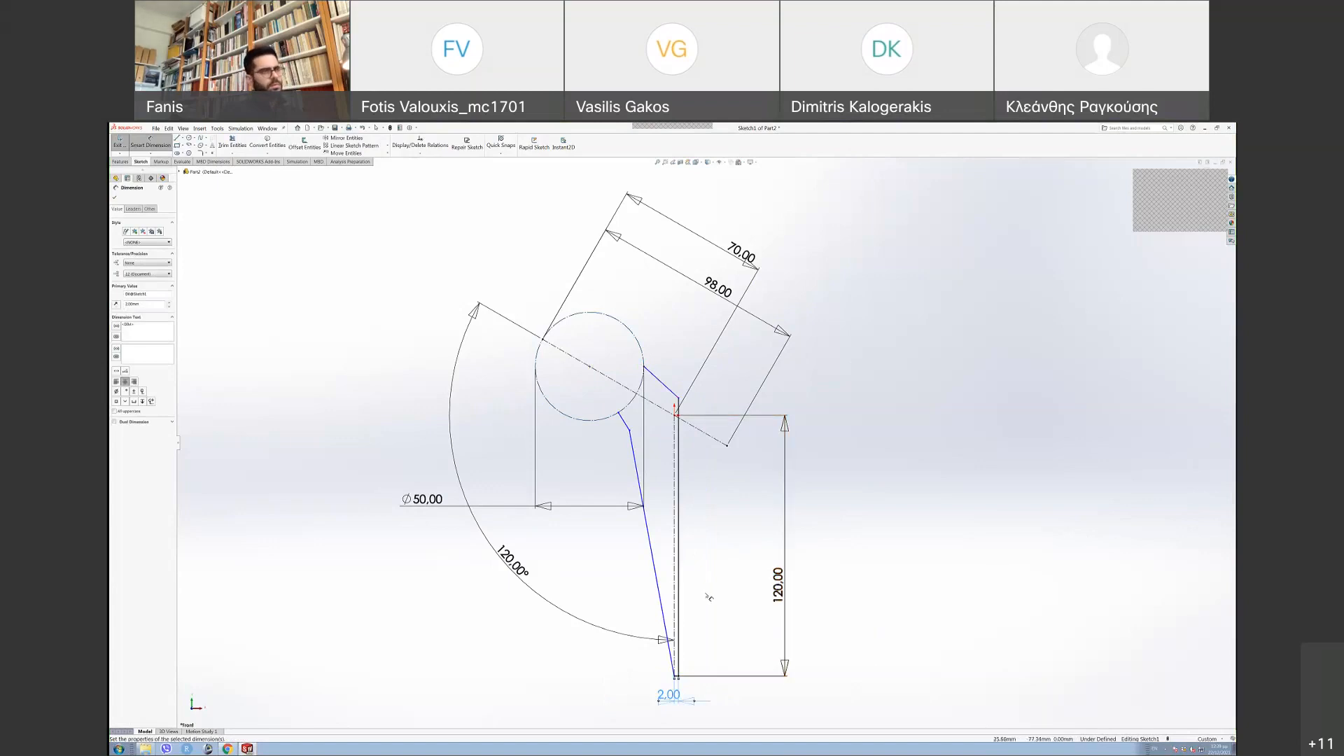
- Dimension the angle between the inclined inner stem line and the short bottom line, placed on the outer left, at 80°
left_click(678, 648)
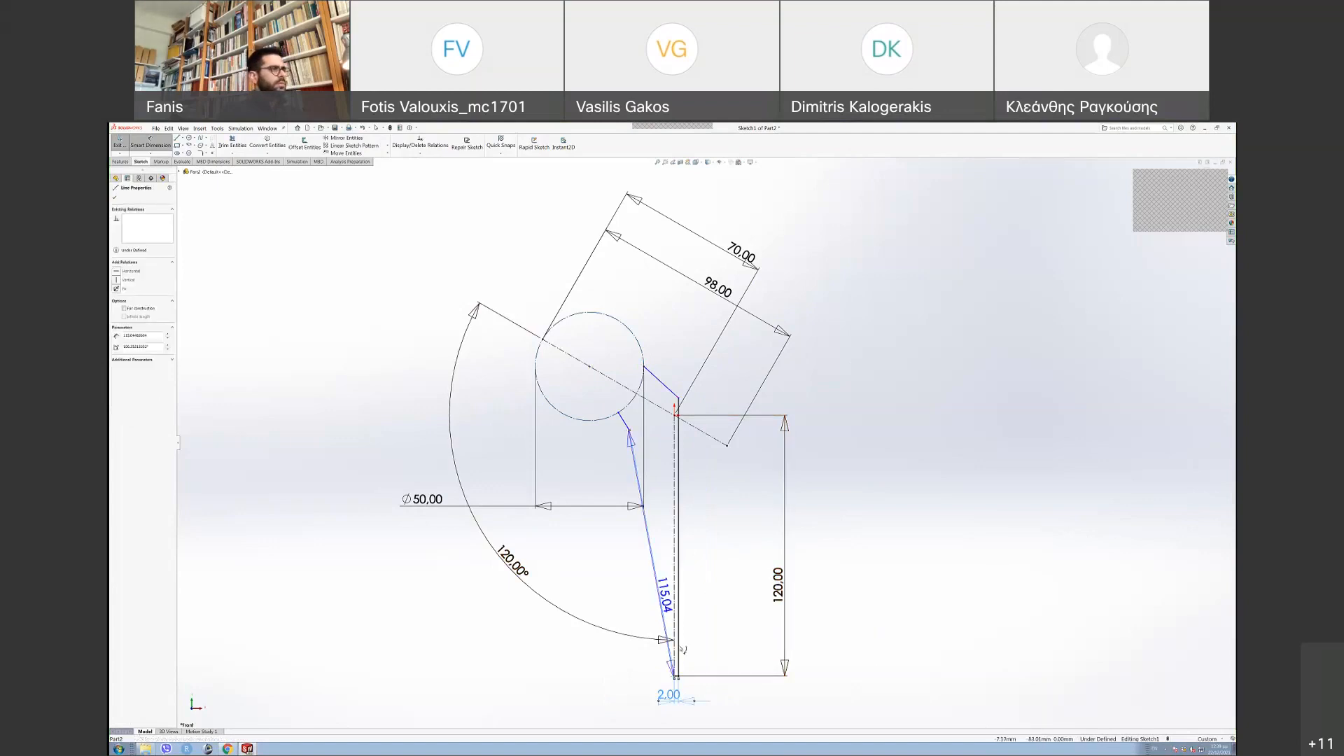
scroll(679, 650, "down", 2)
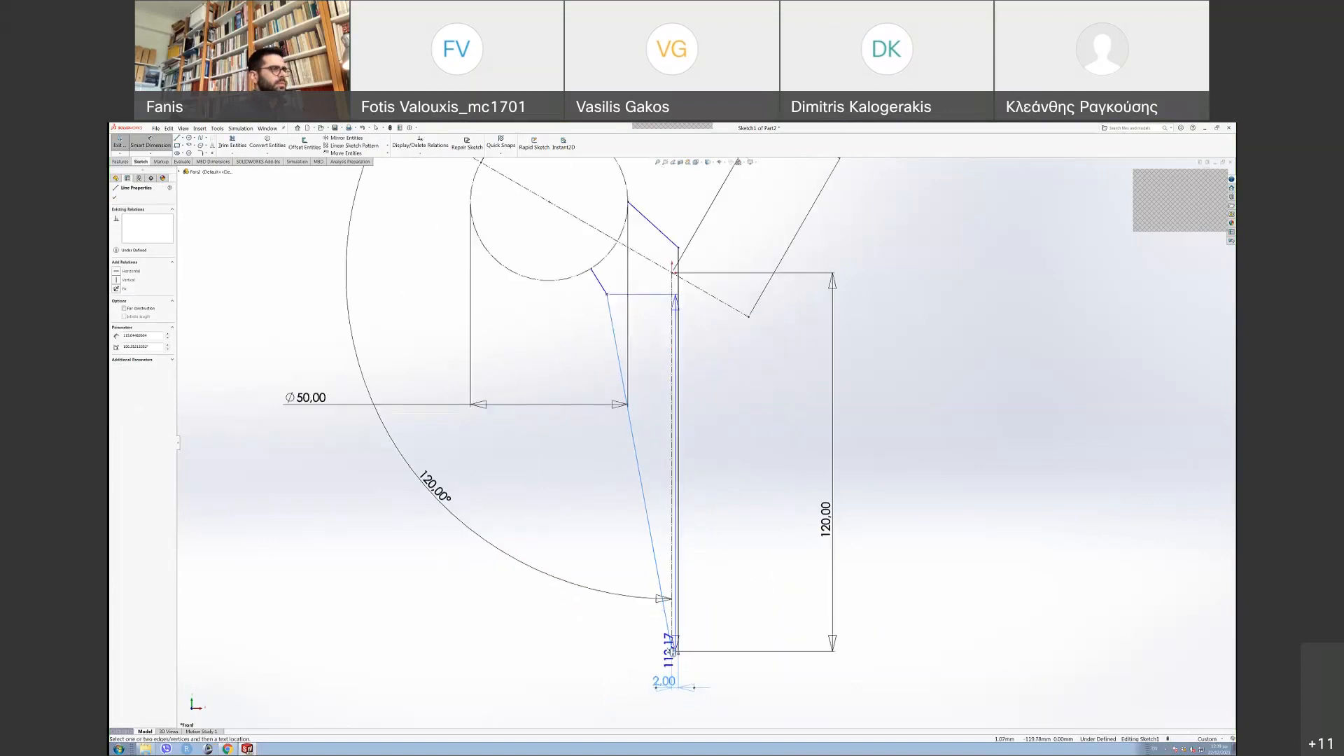
left_click(673, 651)
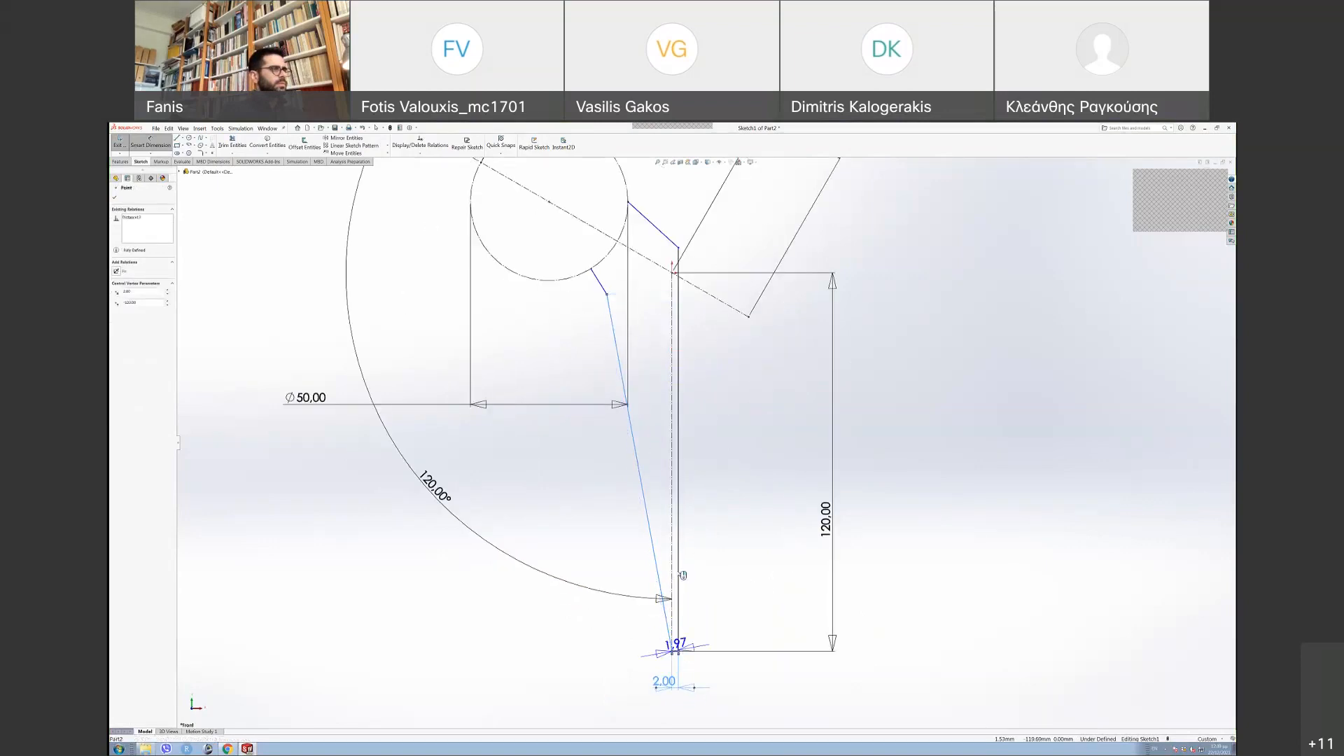
key("Escape")
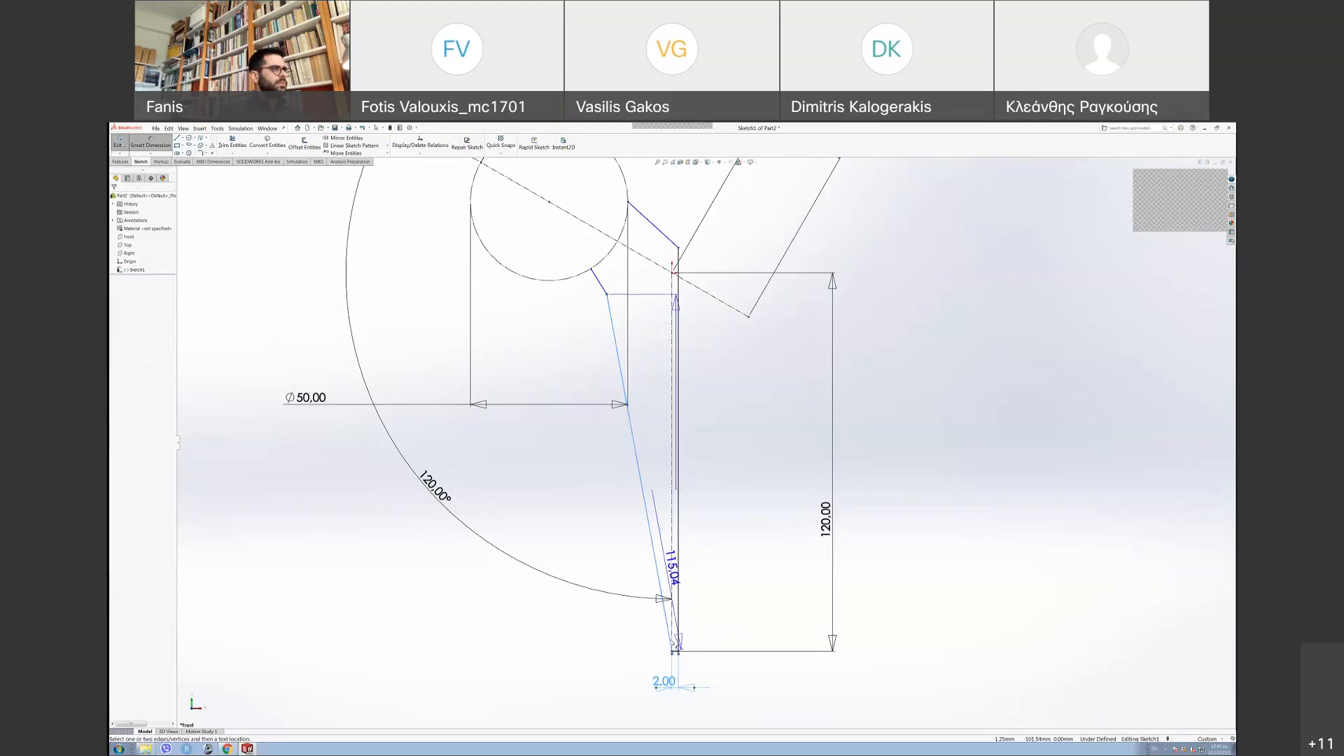
scroll(674, 644, "down", 3)
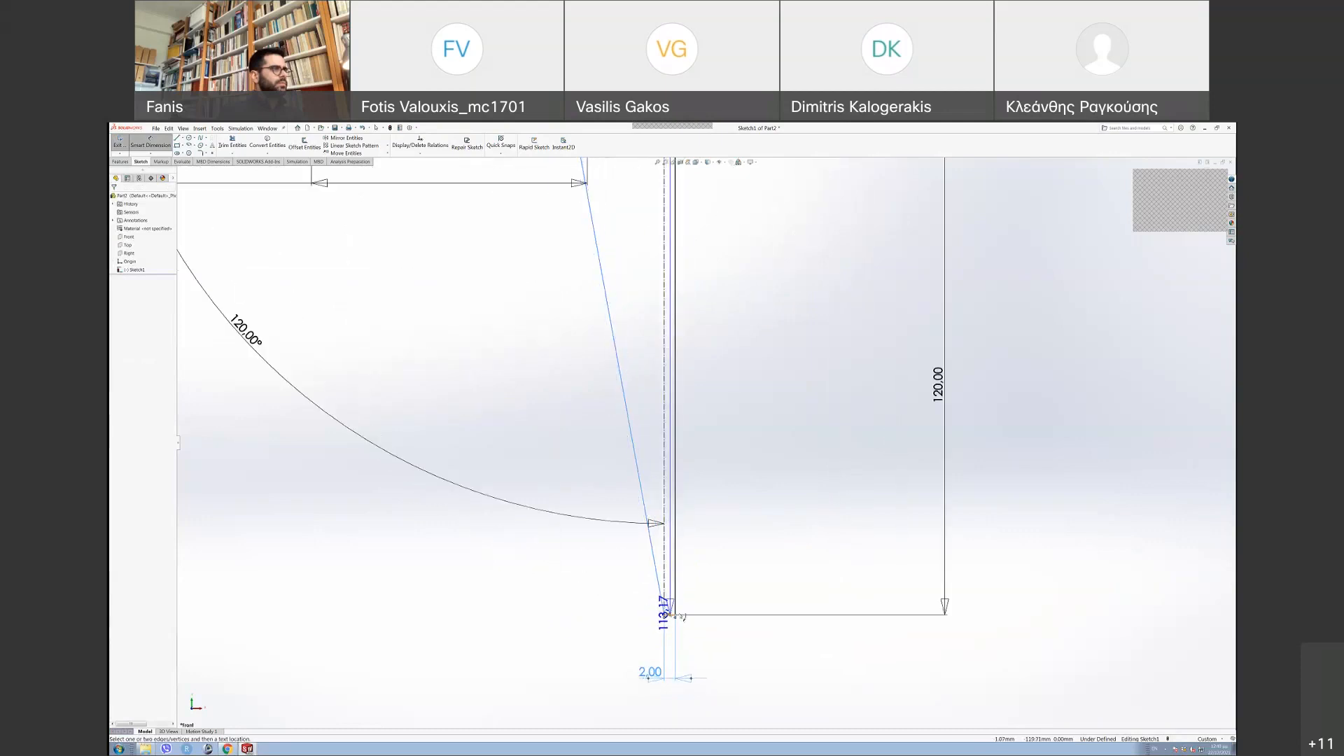
left_click(675, 615)
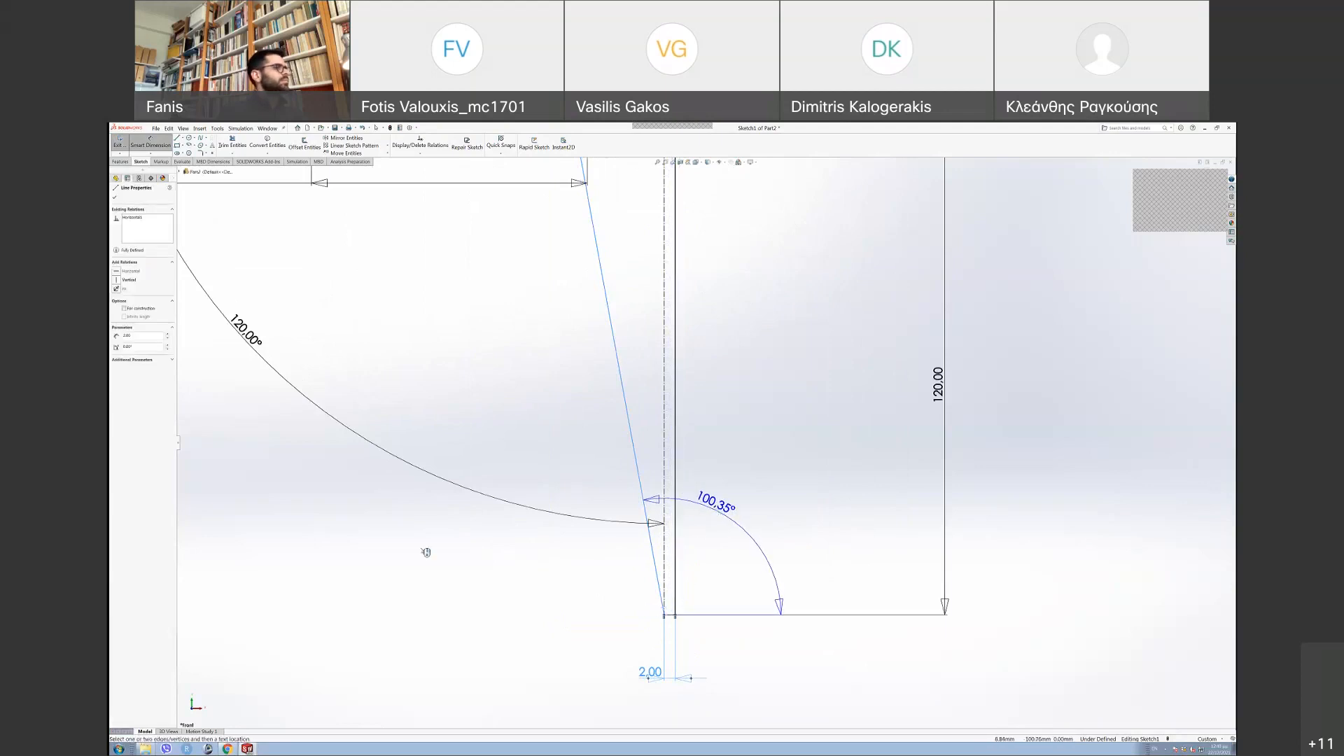
left_click(467, 554)
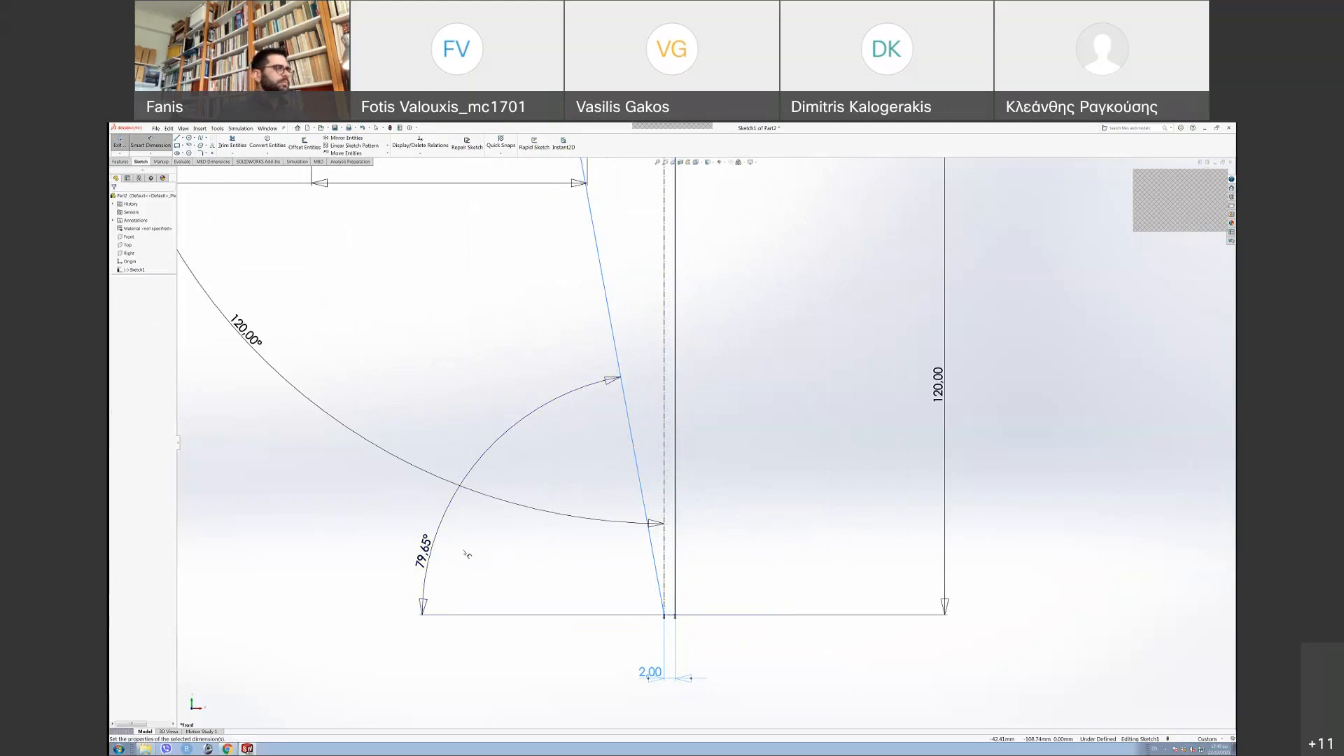
type("80")
key("Return")
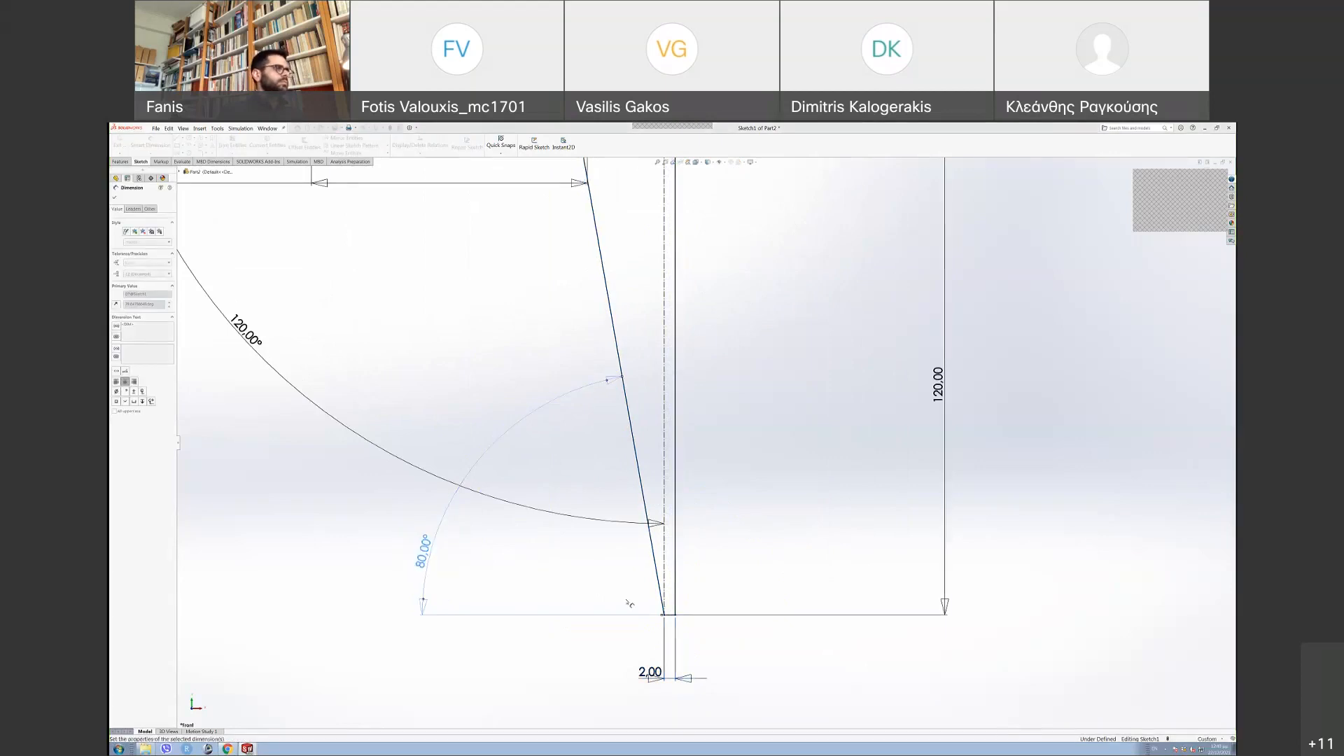
scroll(700, 382, "up", 2)
scroll(700, 382, "up", 1)
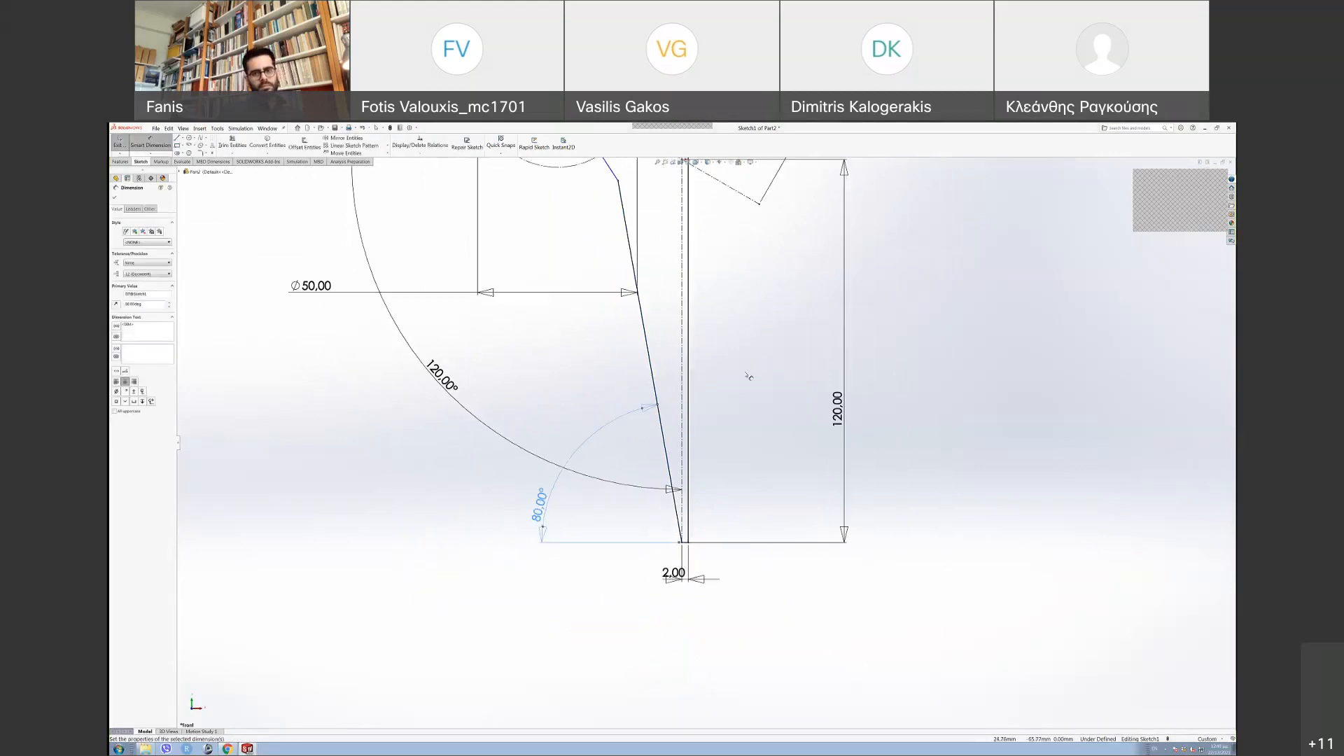
scroll(728, 383, "down", 2)
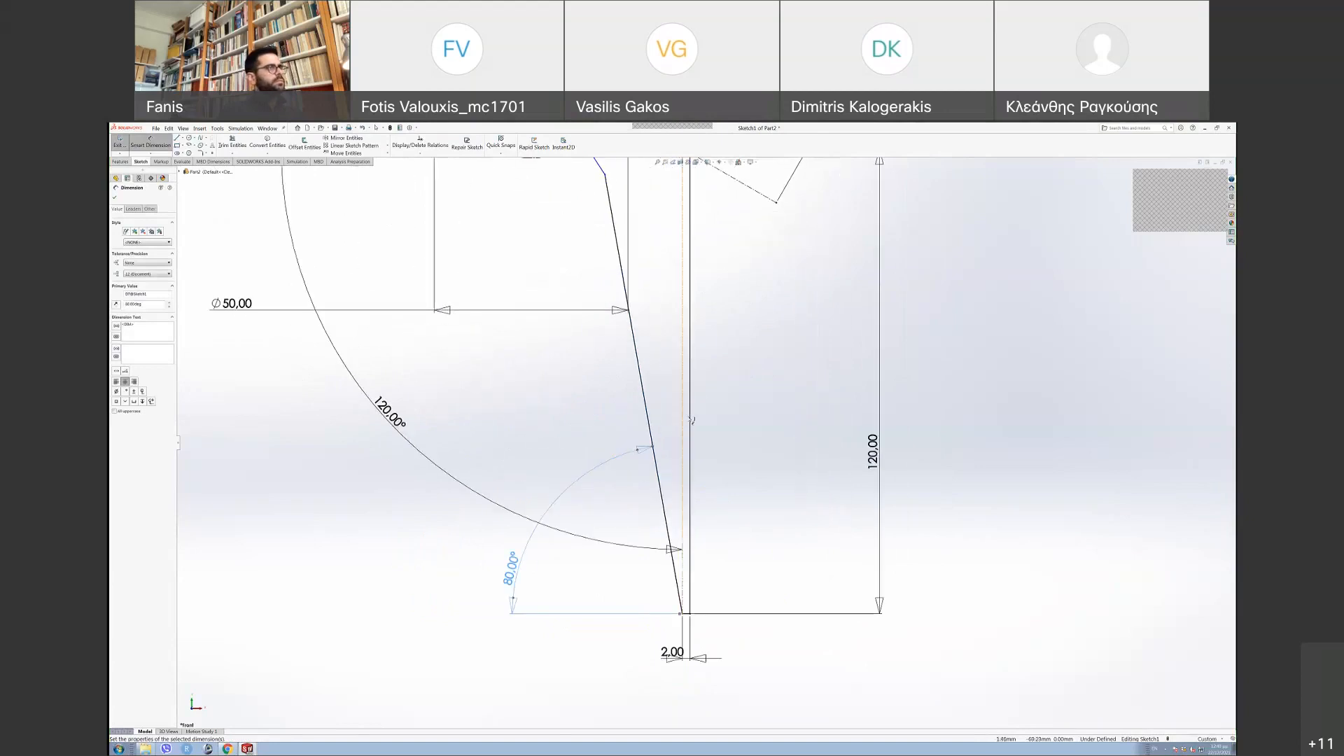
- Try to dimension the angle between the inclined inner stem line and the vertical outer stem line
left_click(689, 420)
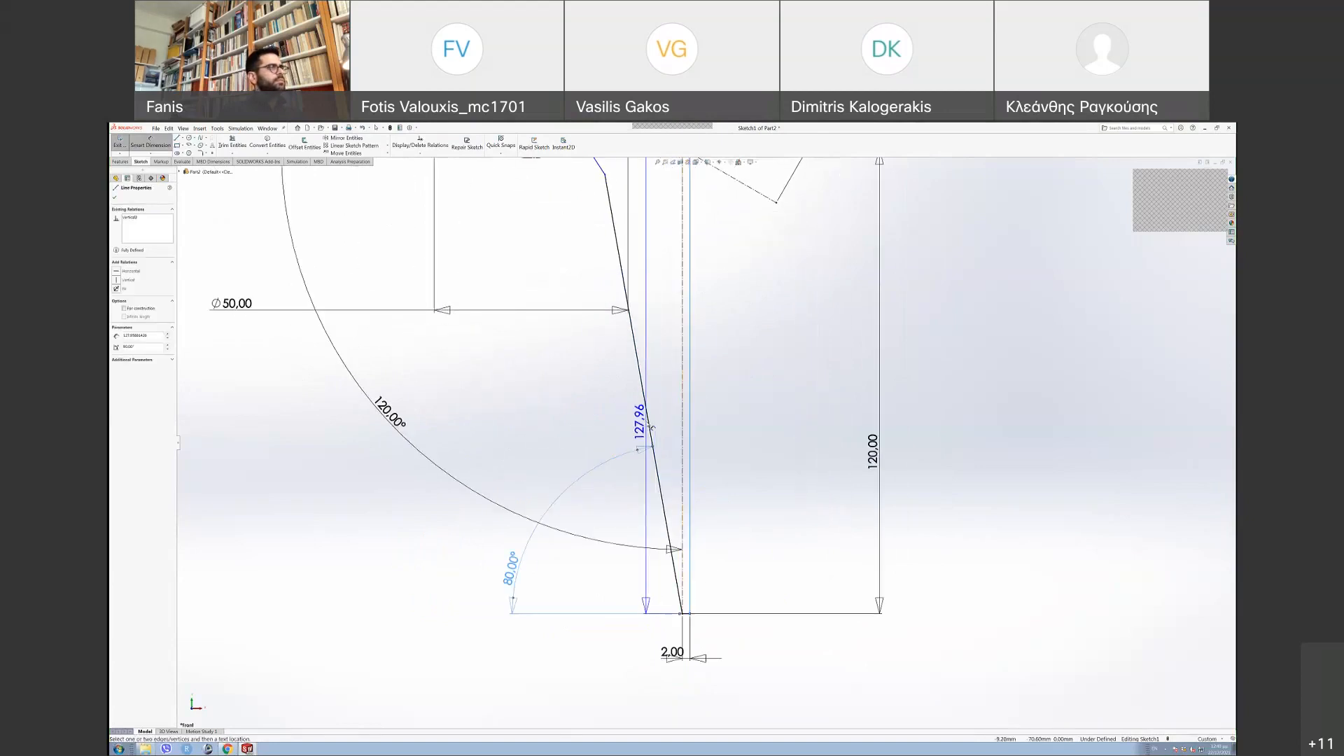
left_click(650, 429)
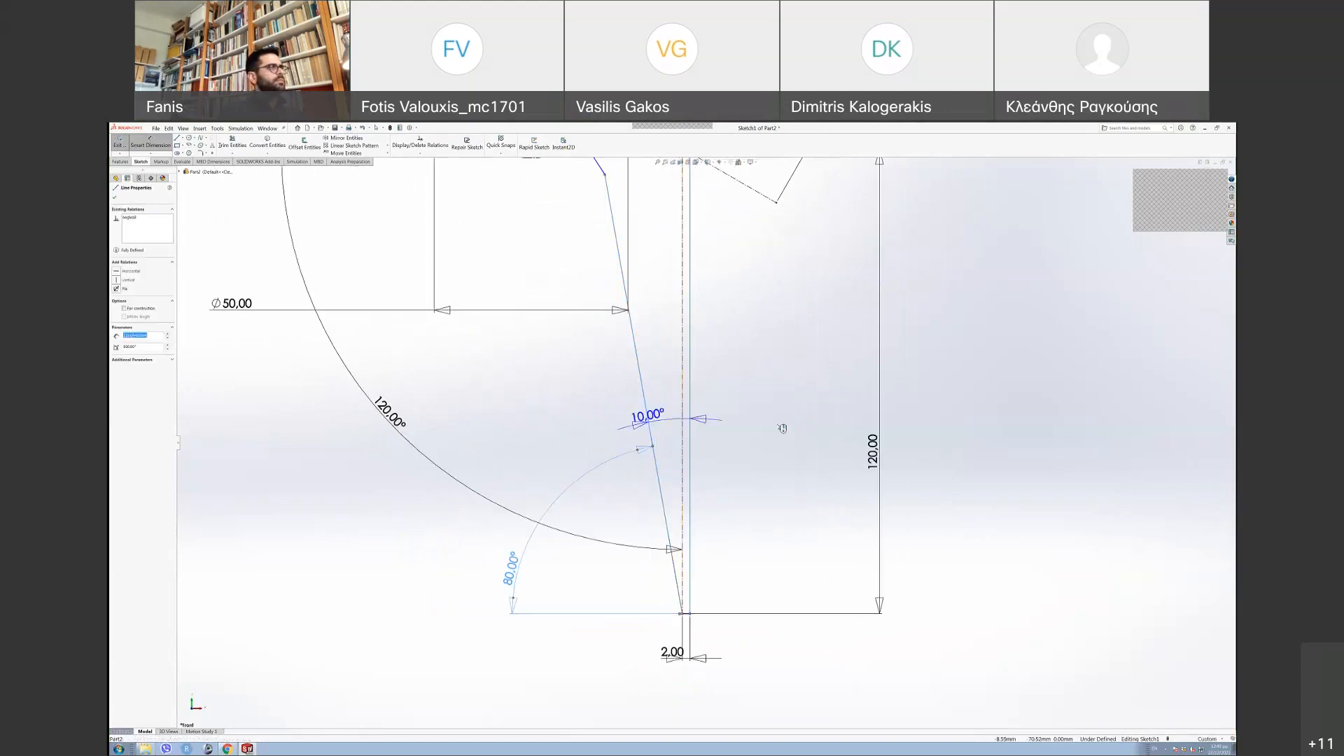
left_click(669, 413)
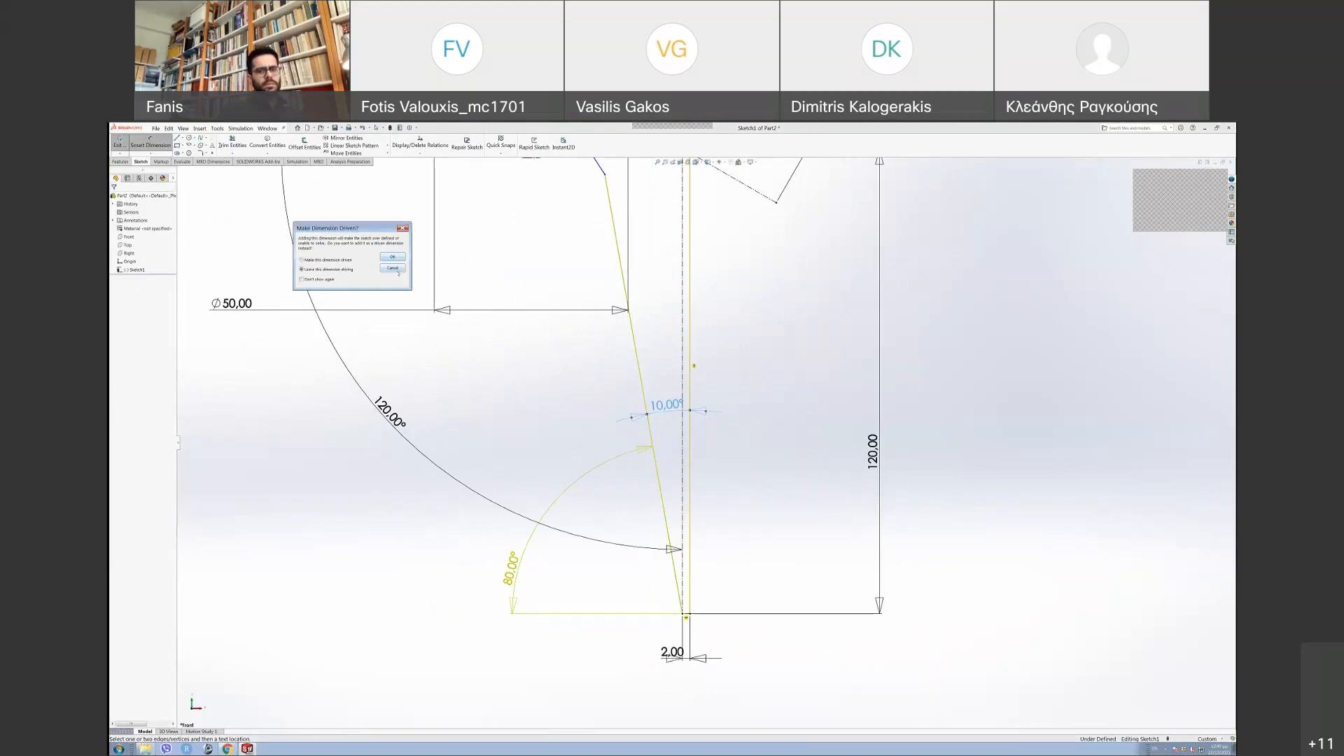
left_click(396, 270)
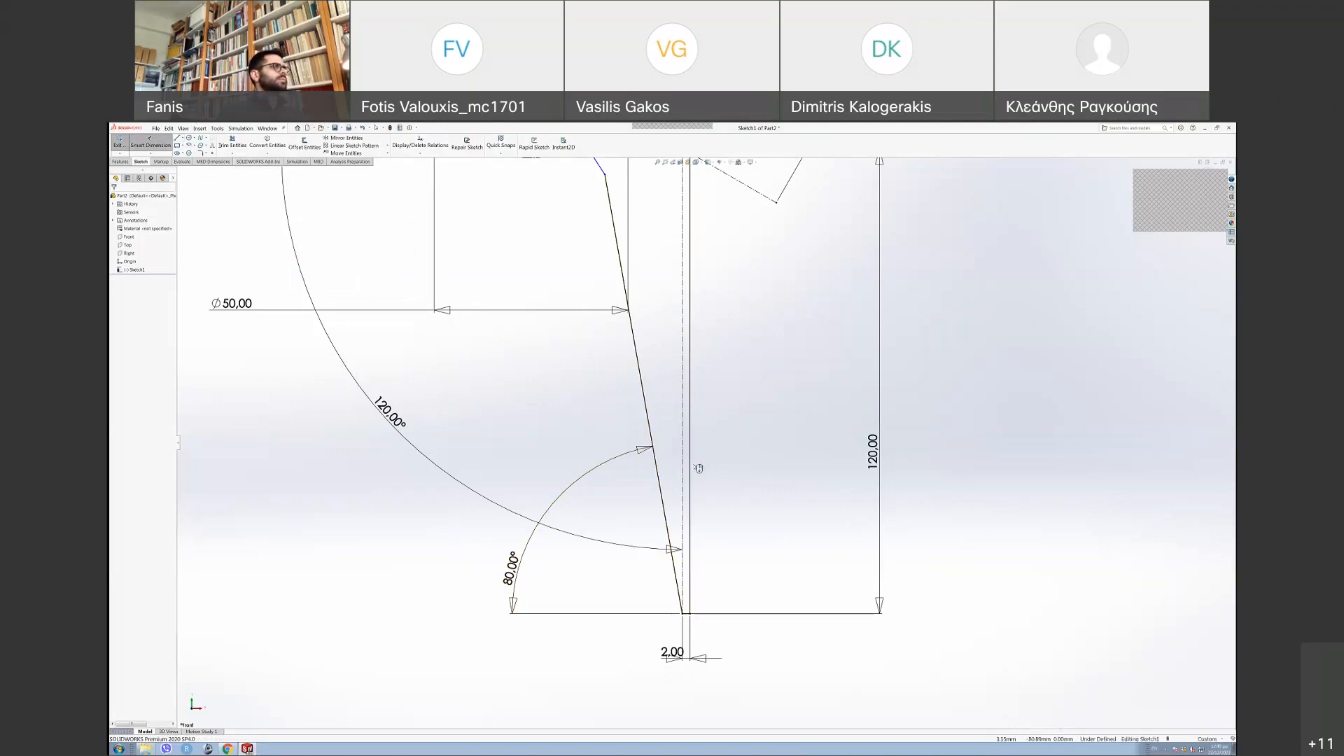
left_click(155, 145)
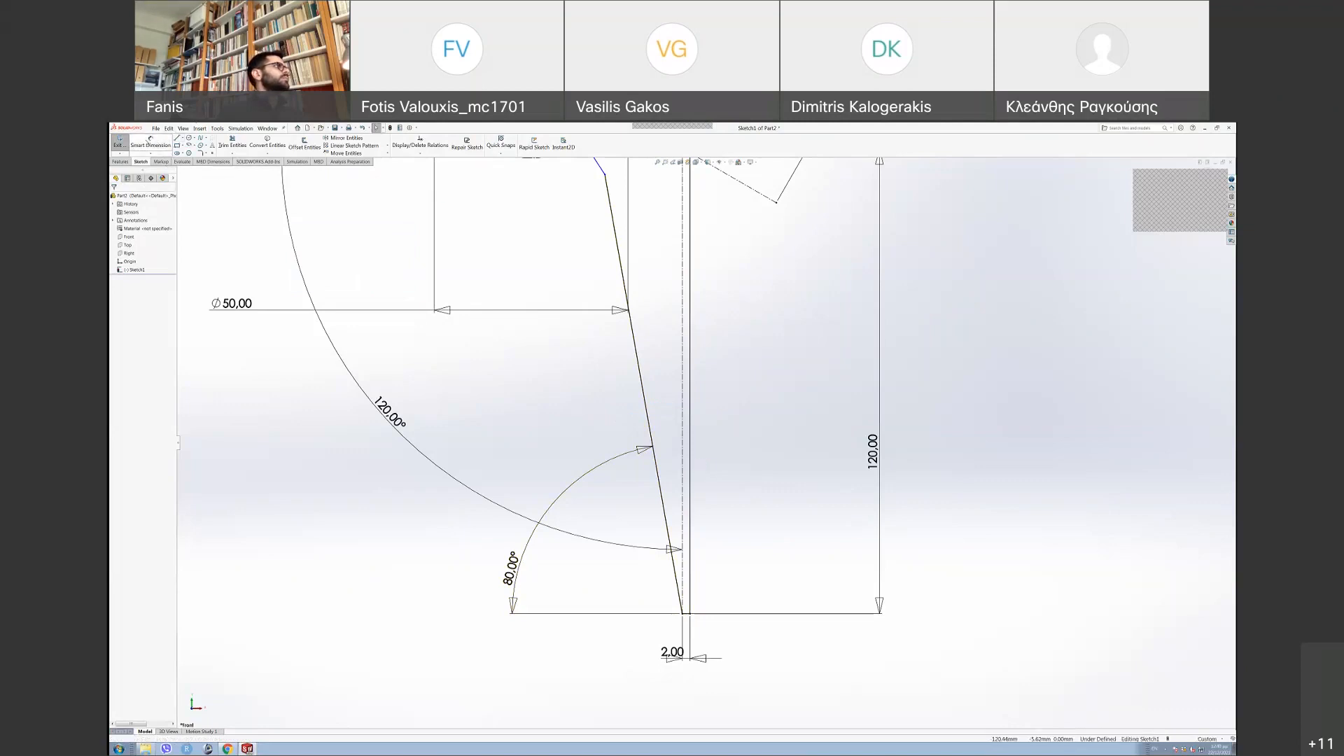
left_click(682, 408)
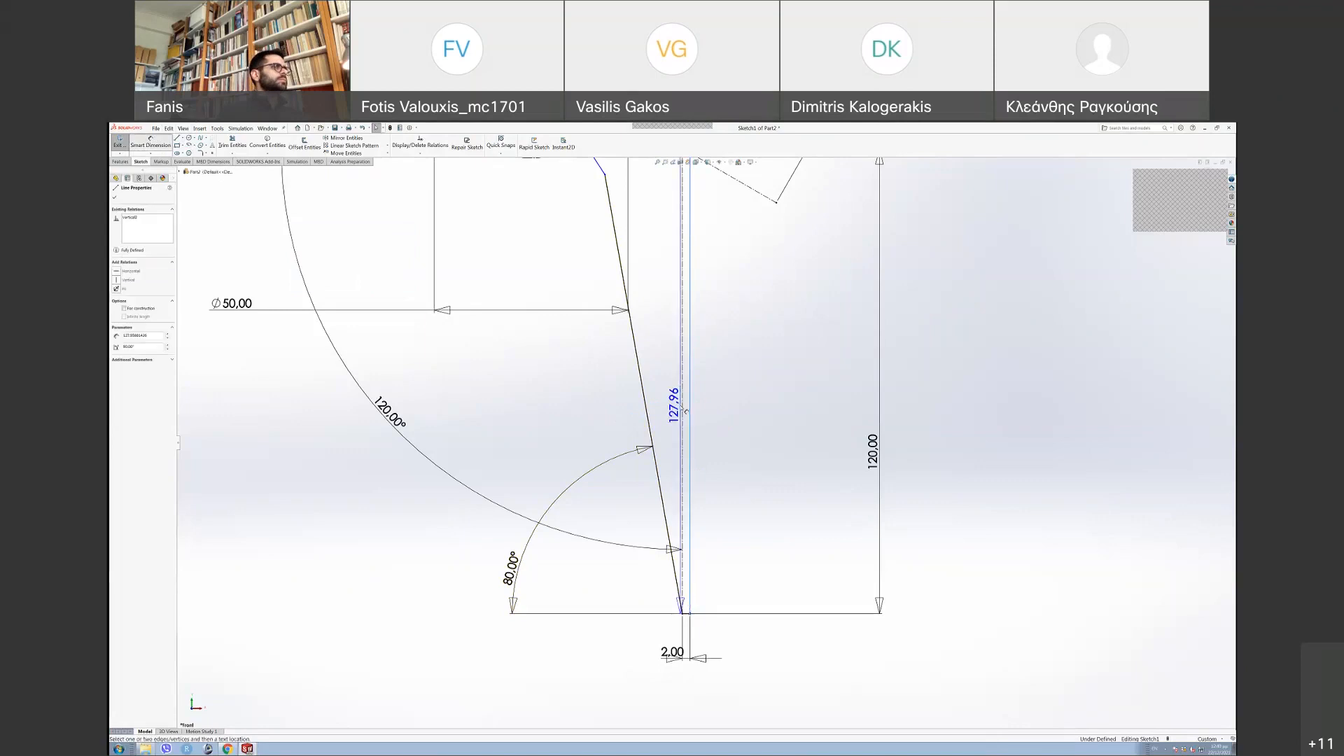
left_click(682, 407)
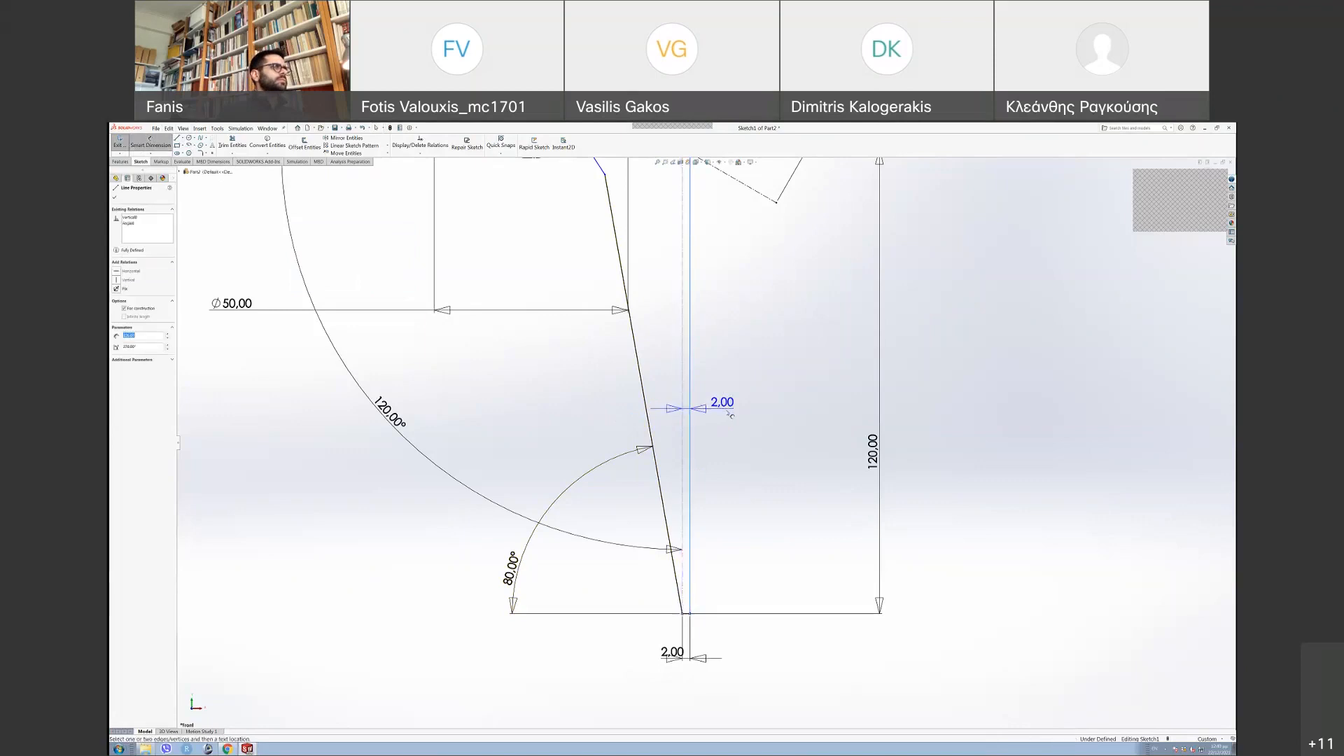
key("Escape")
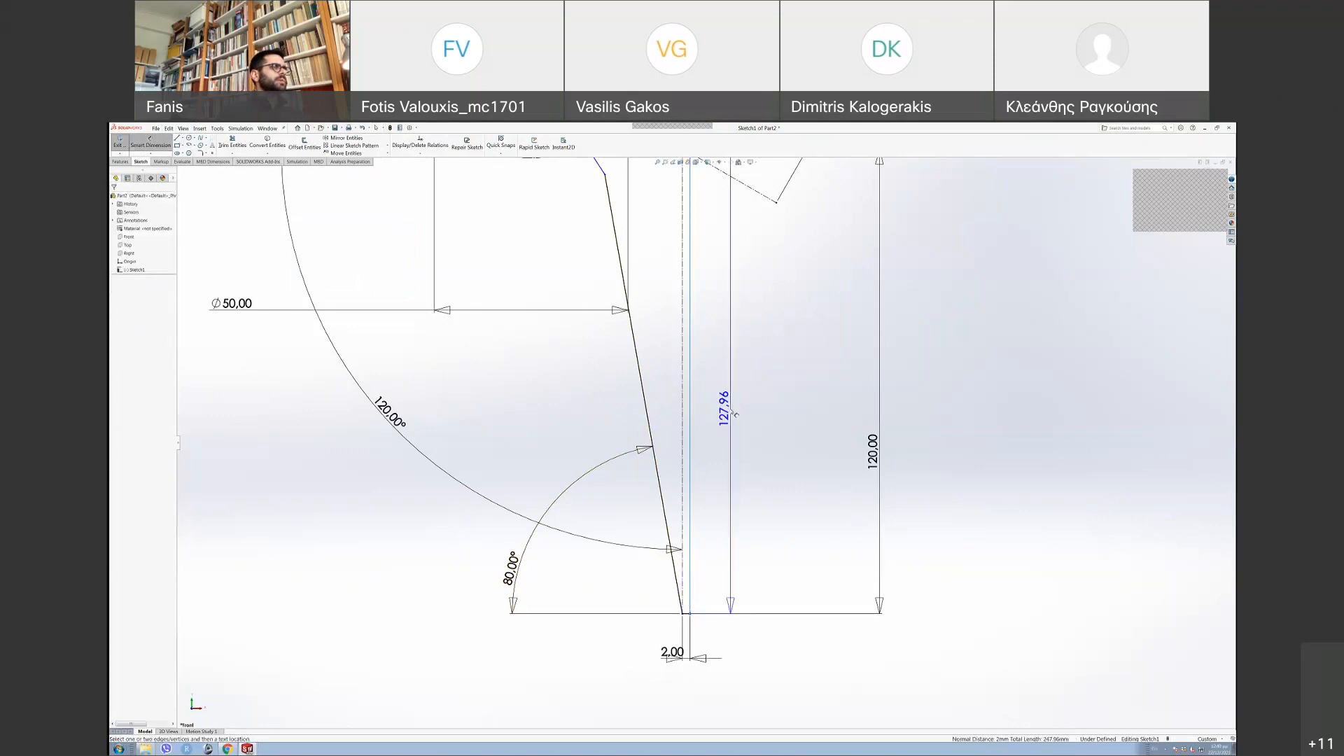
key("Escape")
- Delete the vertical relation of the outer stem line and move its upper endpoint outward to about X 14.6 mm, Y 6.6 mm
scroll(729, 315, "up", 3)
scroll(712, 280, "down", 3)
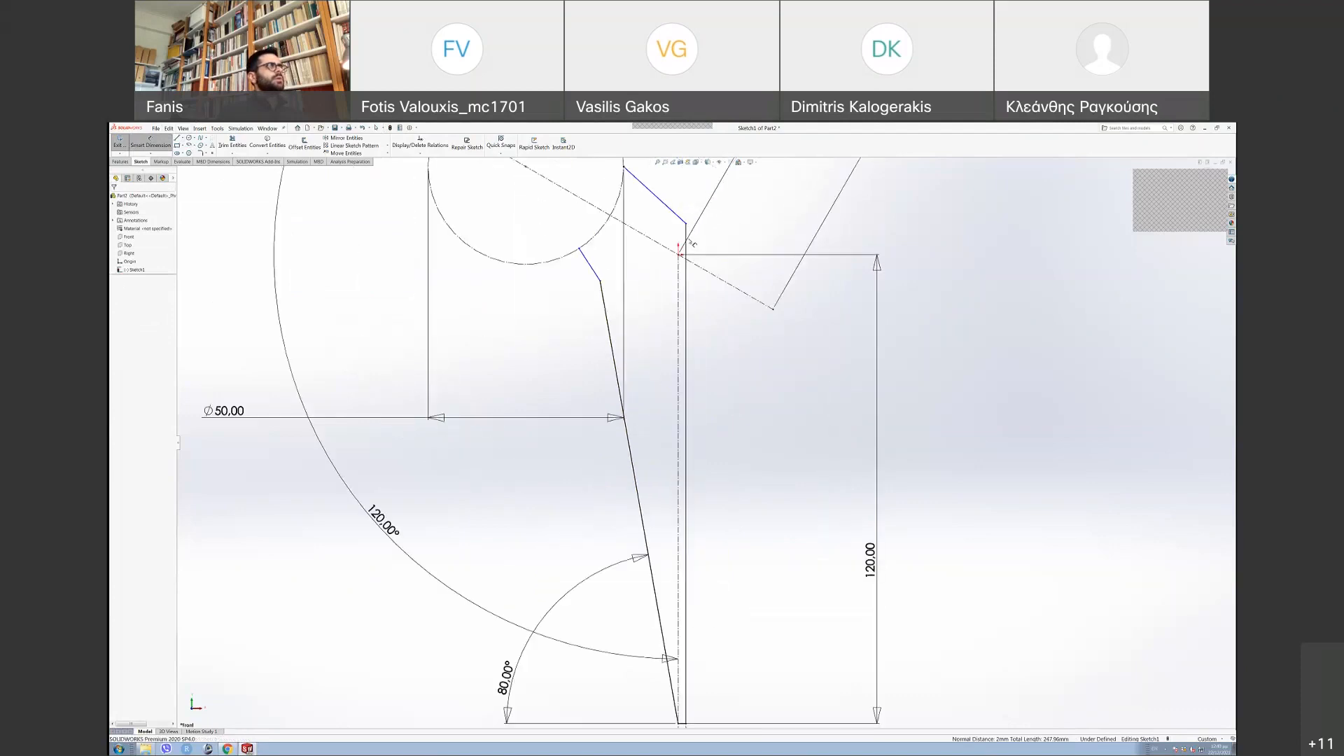
left_click(686, 301)
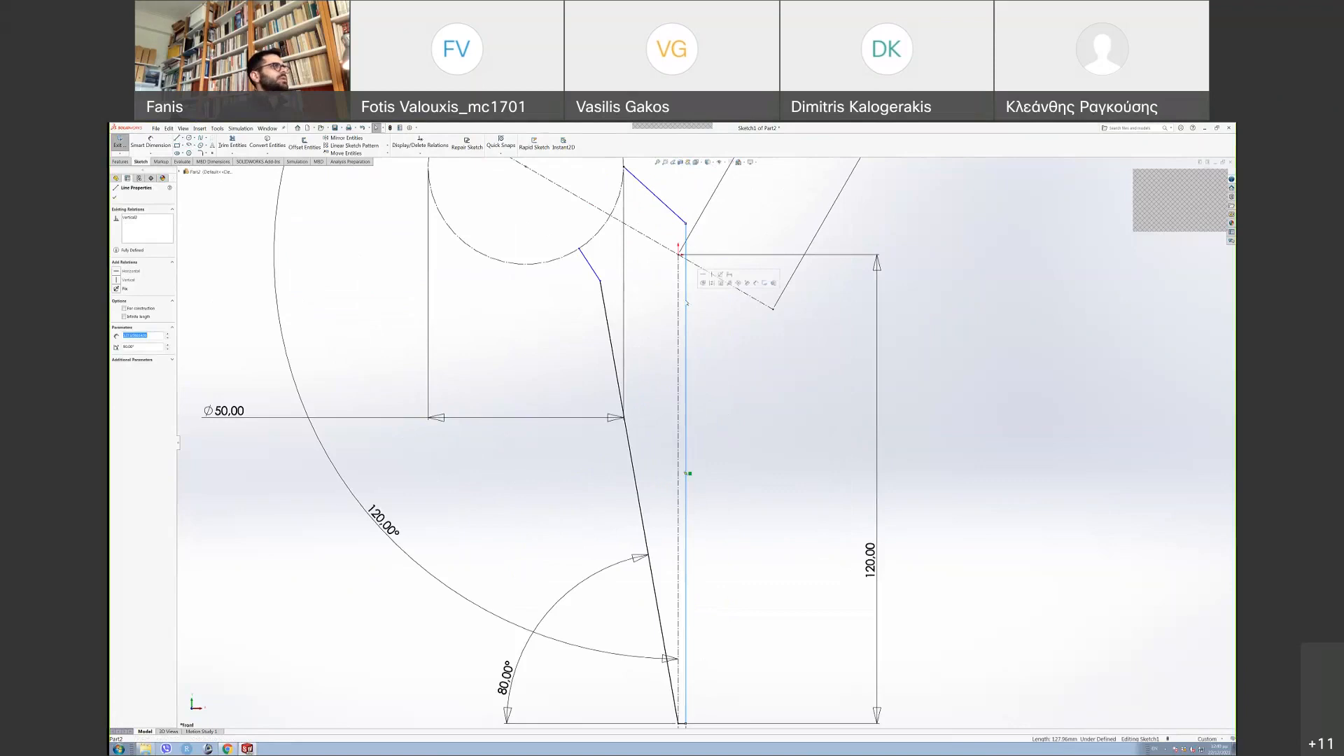
right_click(134, 219)
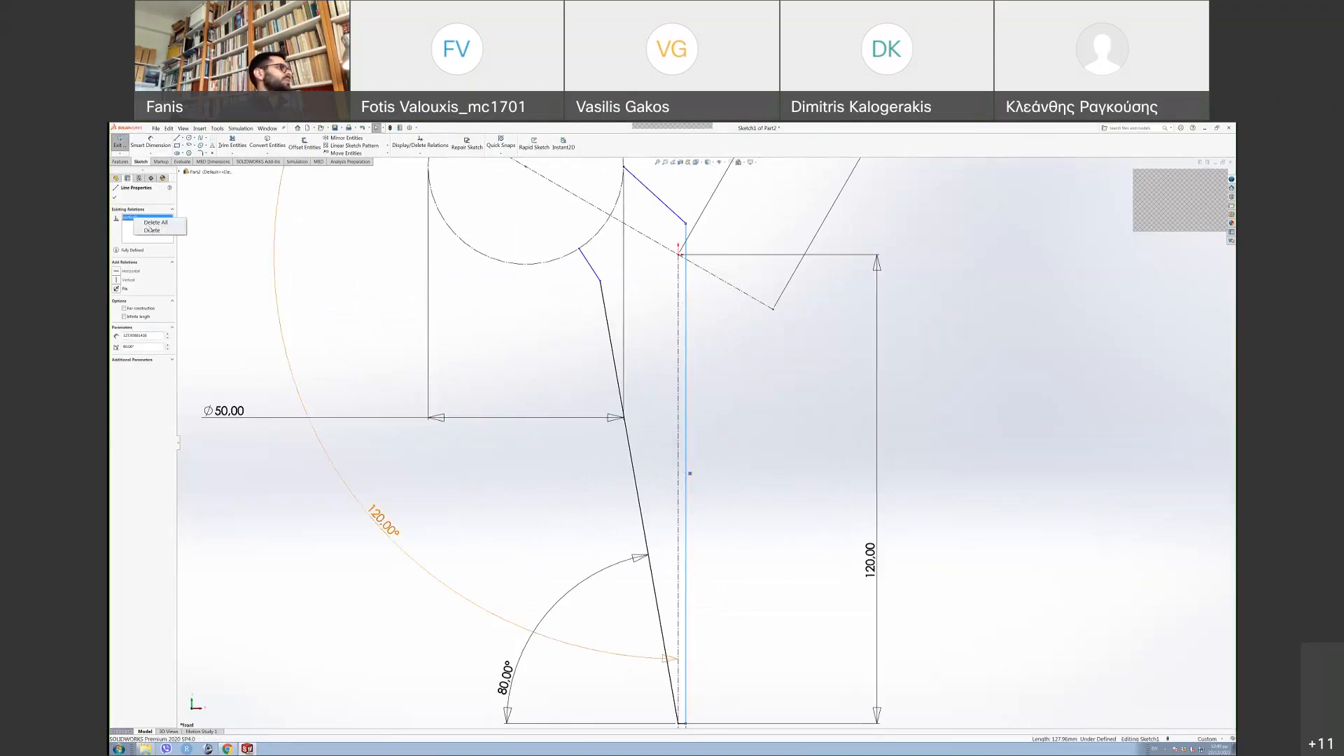
left_click(151, 231)
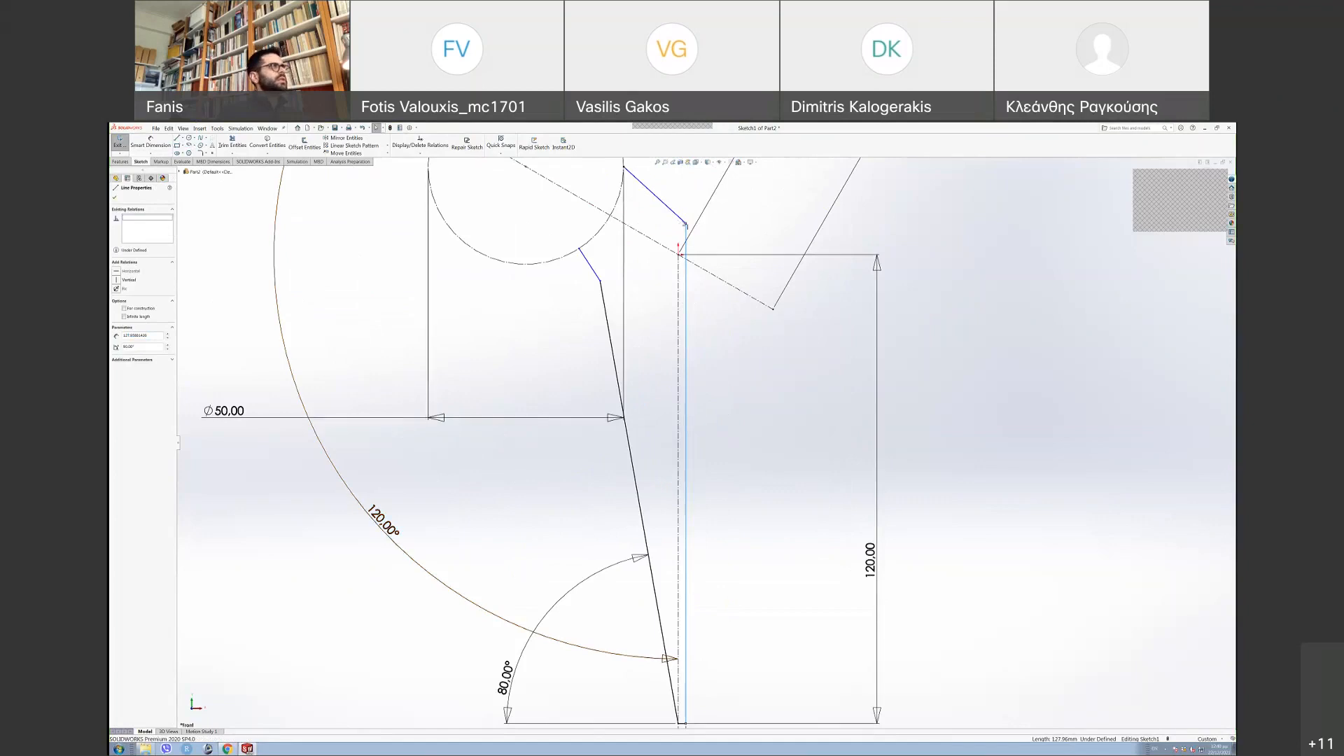
left_click_drag(687, 225, 736, 229)
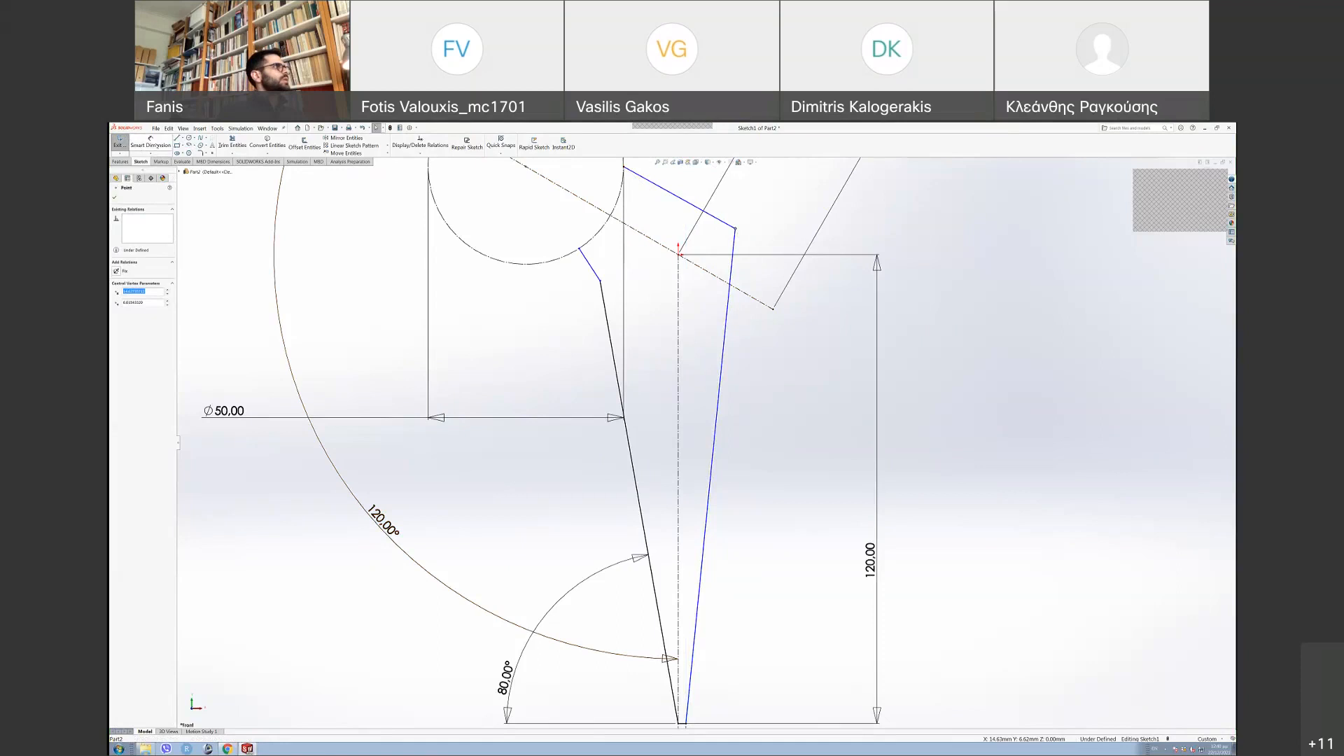
- Dimension the angle between the outer stem line and the inclined inner stem line at 10°
left_click(150, 143)
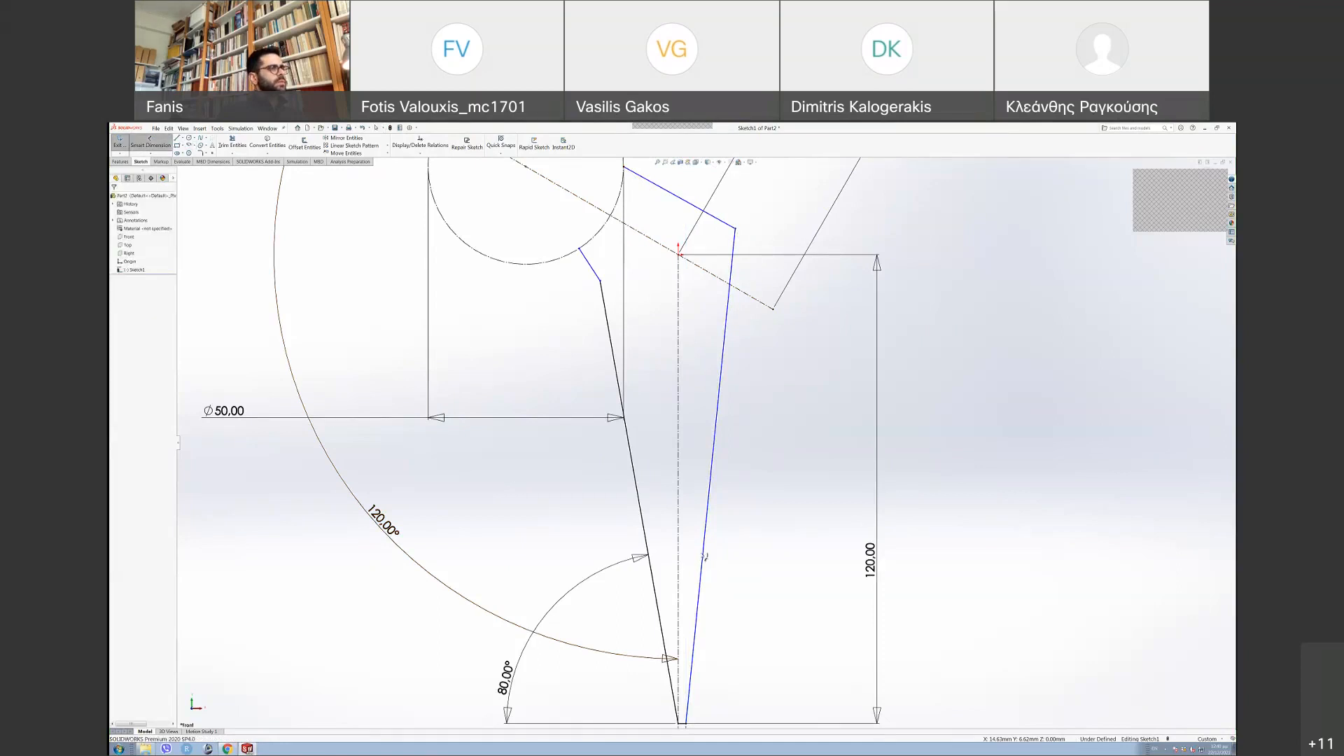
left_click(680, 564)
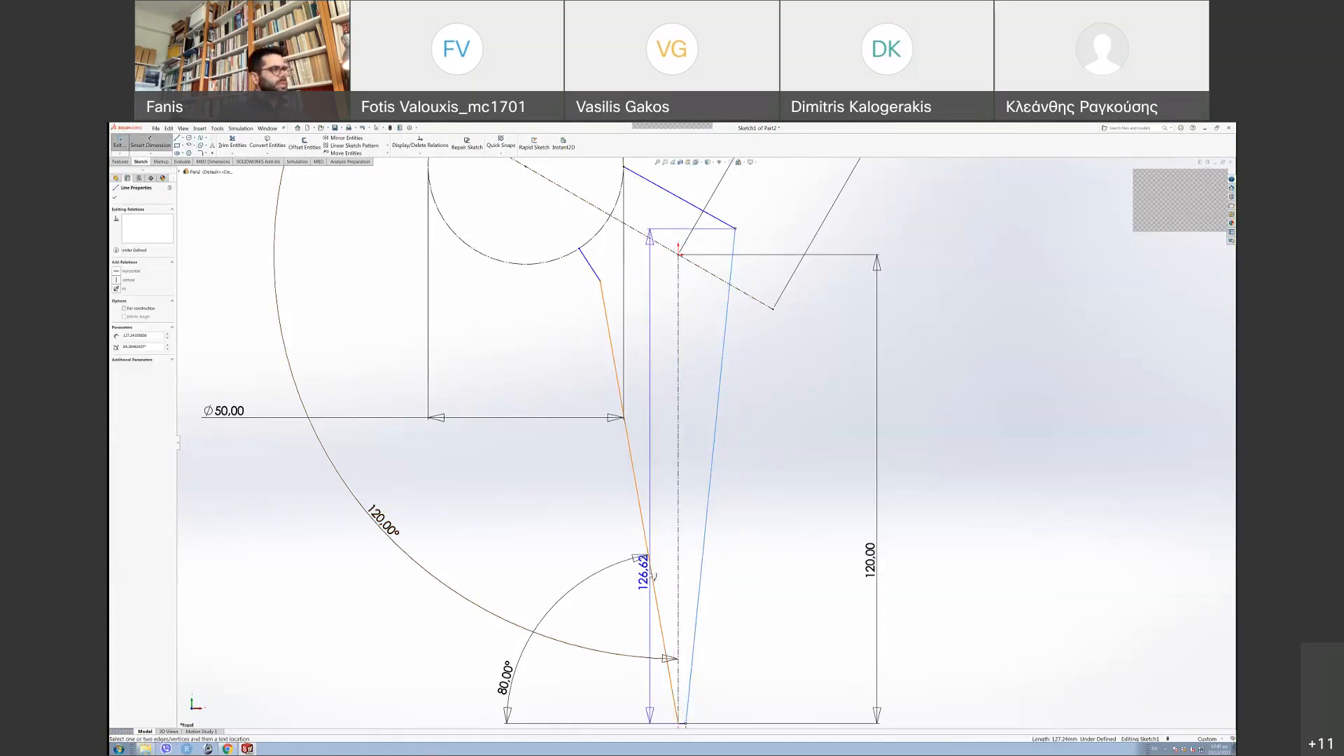
left_click(652, 576)
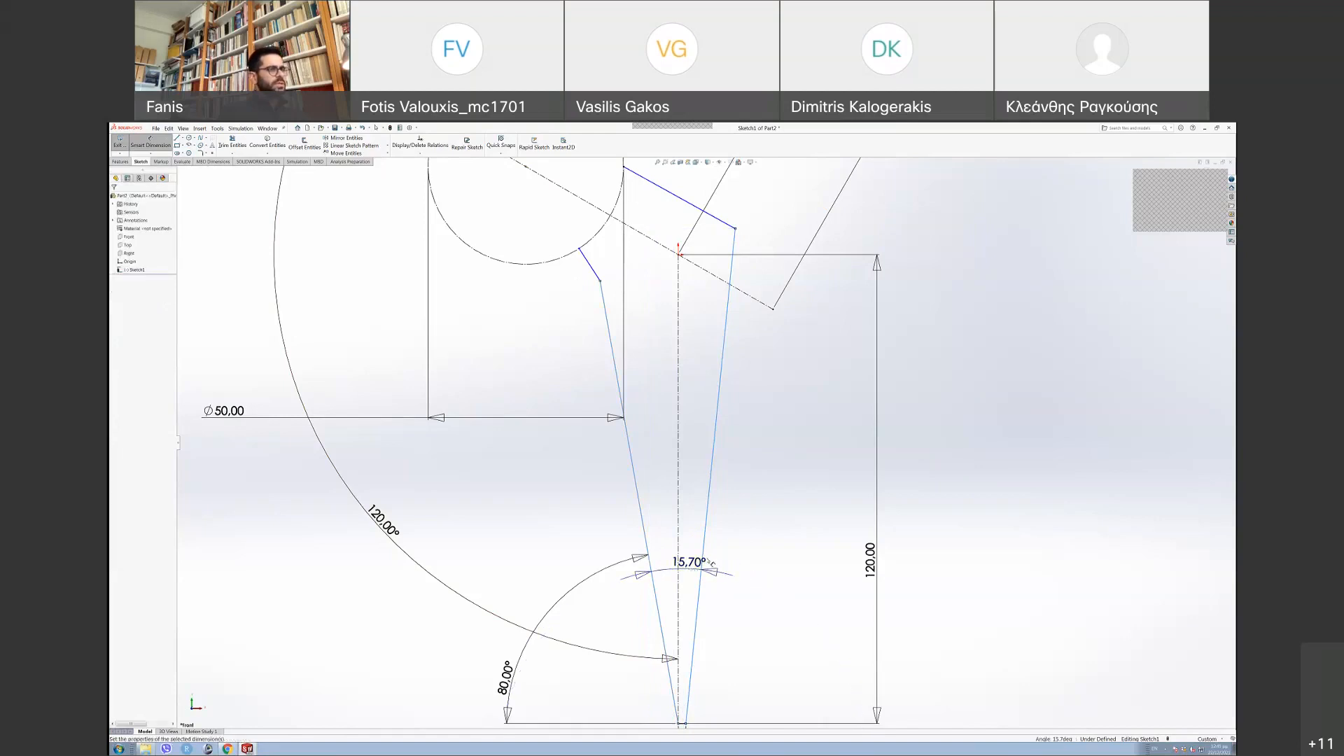
left_click(693, 576)
type("10")
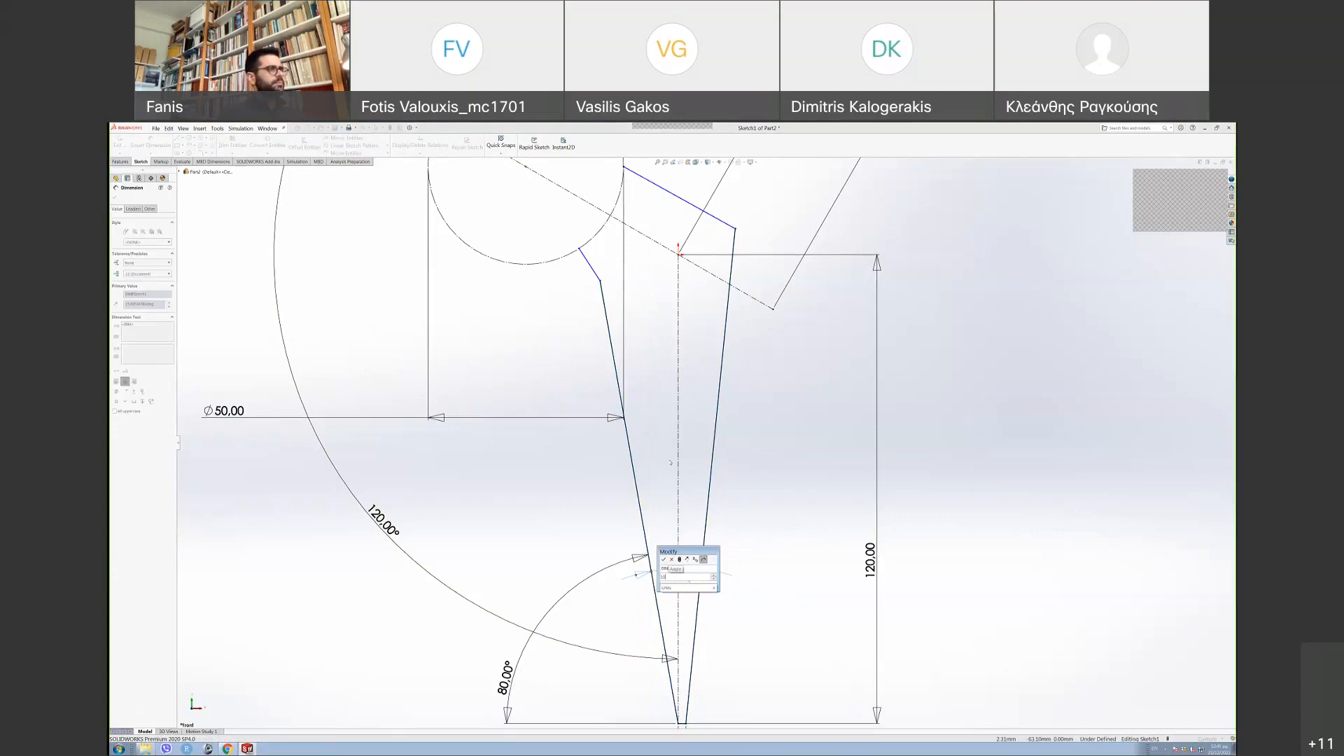
key("Return")
scroll(774, 560, "up", 2)
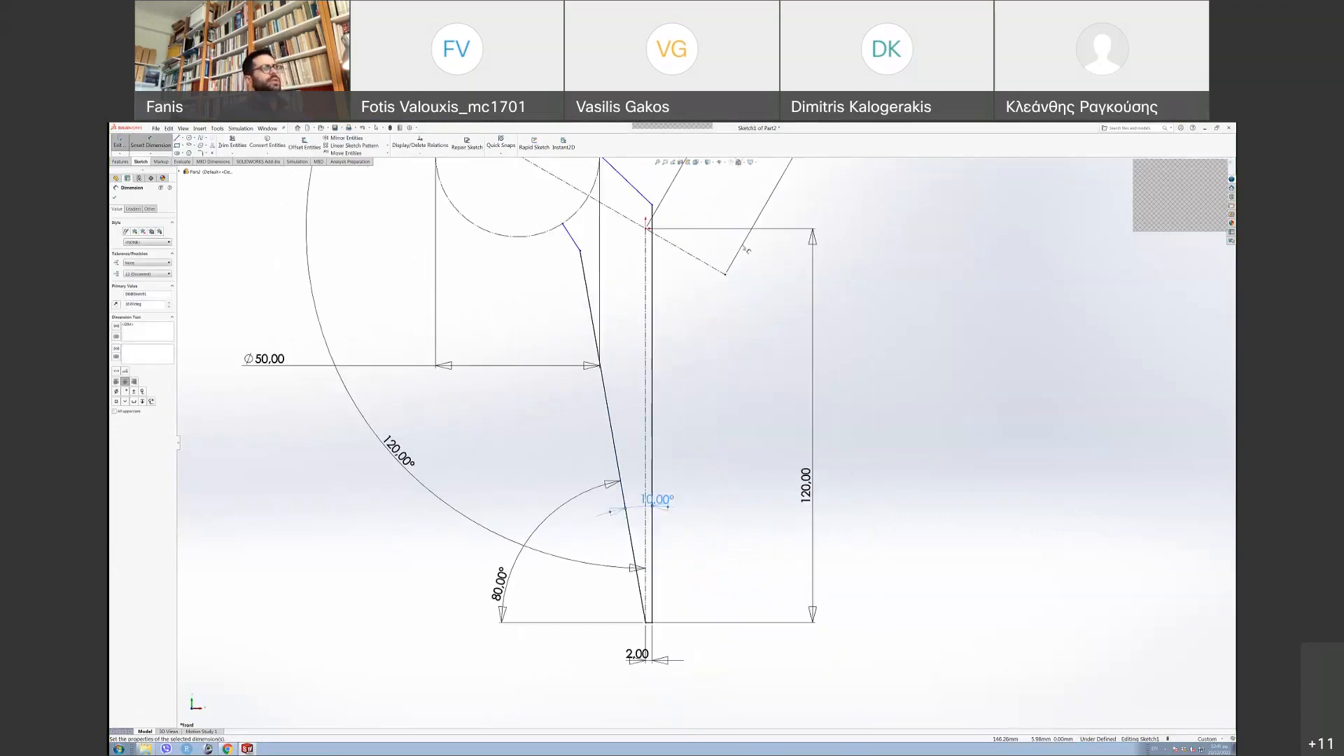
- Draw a horizontal construction line about 47 mm long, starting at the circle's rightmost point and running away from the circle
scroll(637, 482, "up", 3)
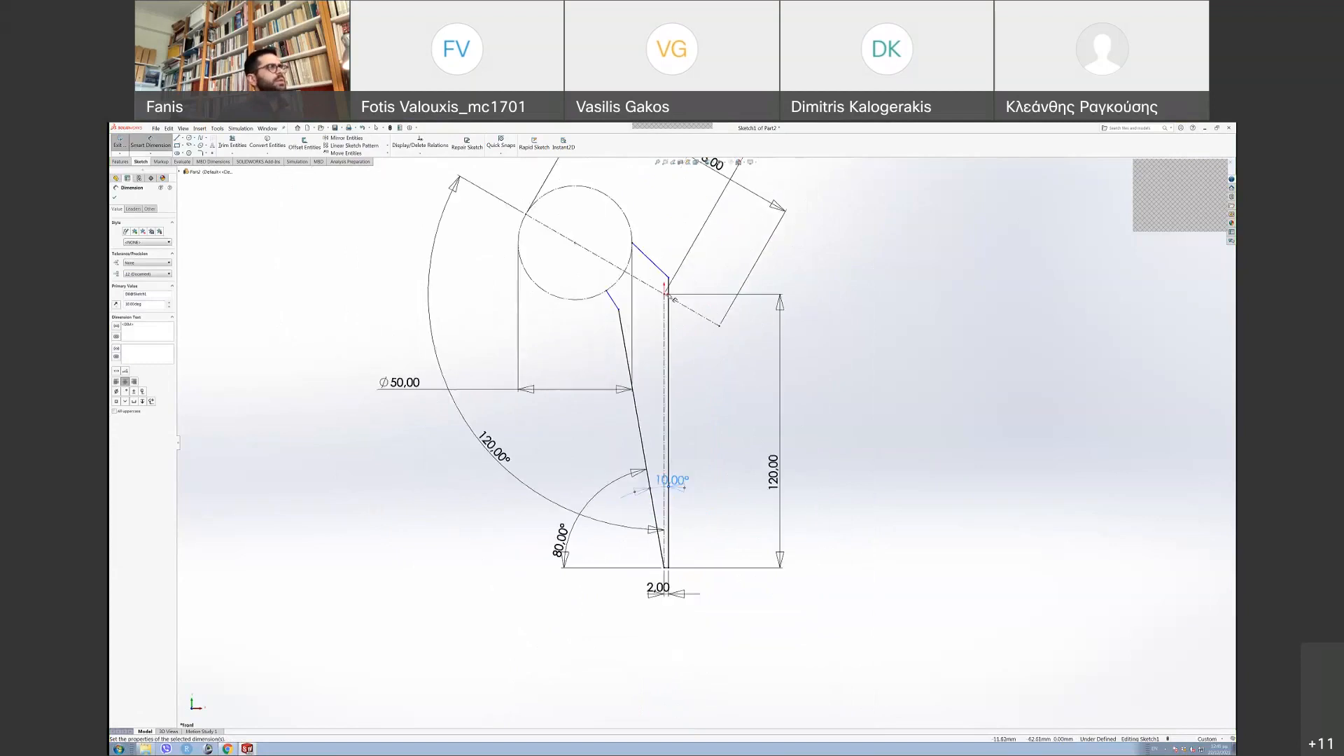
scroll(659, 289, "down", 2)
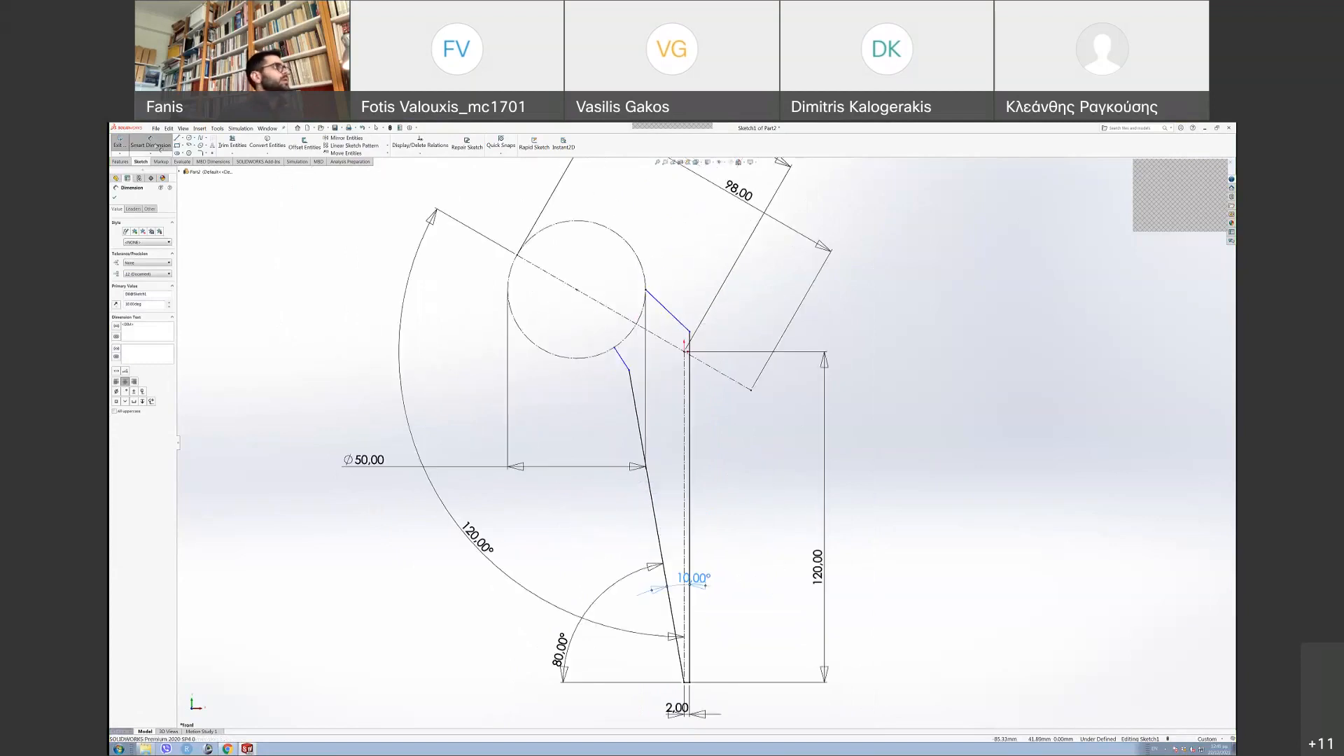
key("Escape")
left_click(181, 138)
left_click(187, 154)
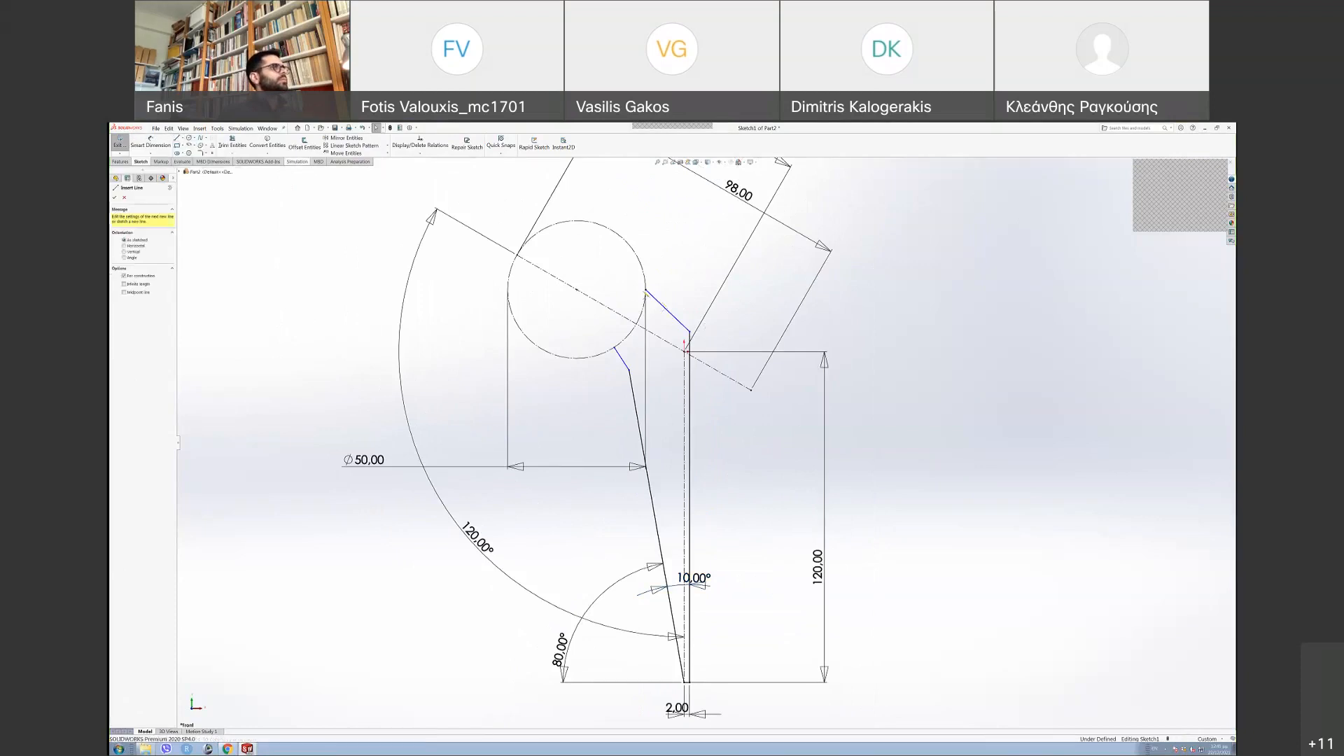
left_click(645, 289)
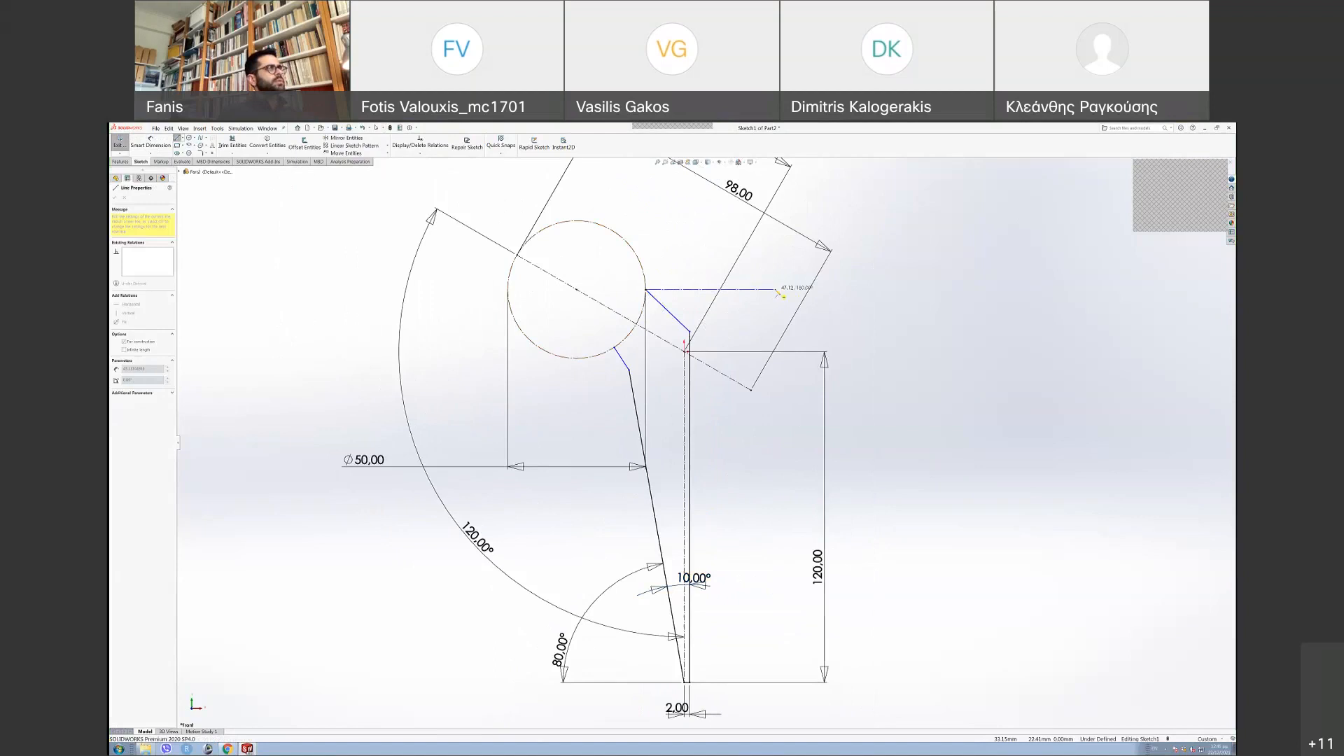
left_click(776, 289)
key("Escape")
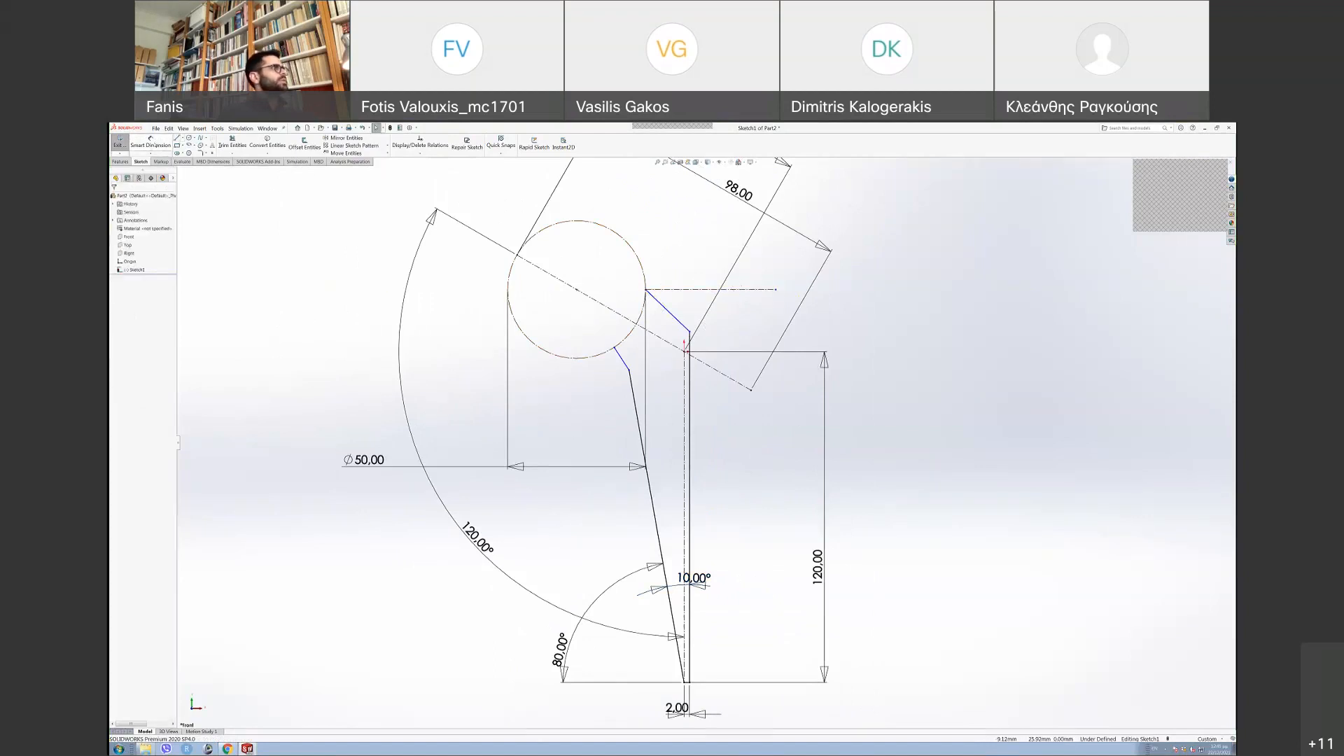
- Try to dimension the vertical distance between the horizontal construction line and the short line at the stem's bottom
right_click_drag(860, 280, 859, 245)
left_click(765, 290)
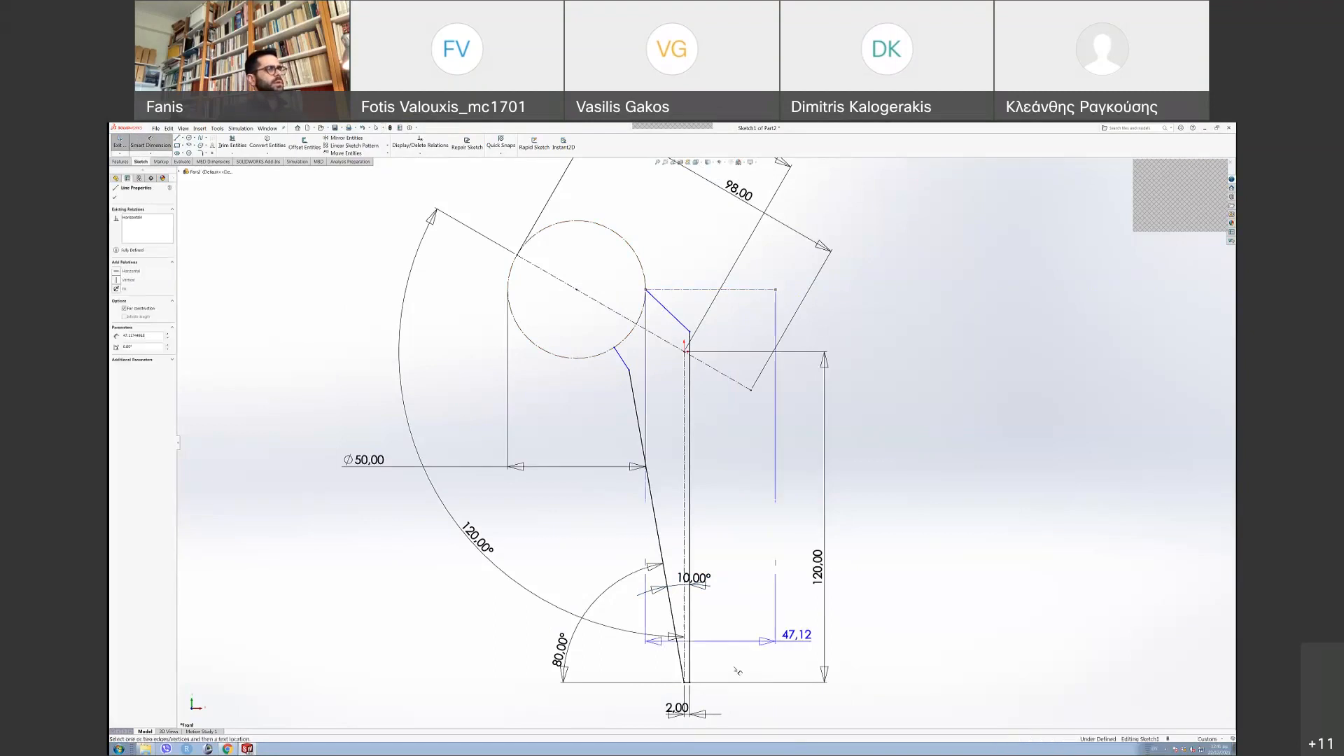
scroll(688, 654, "down", 3)
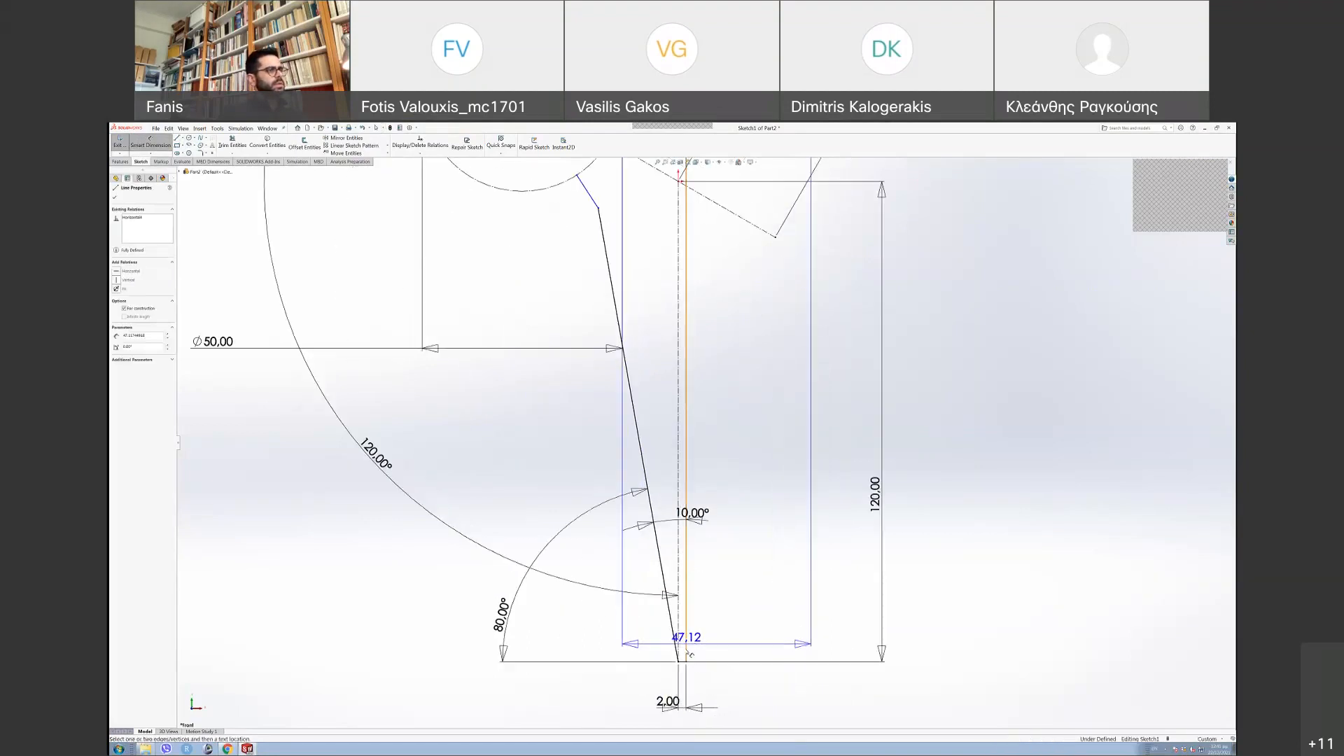
left_click(688, 667)
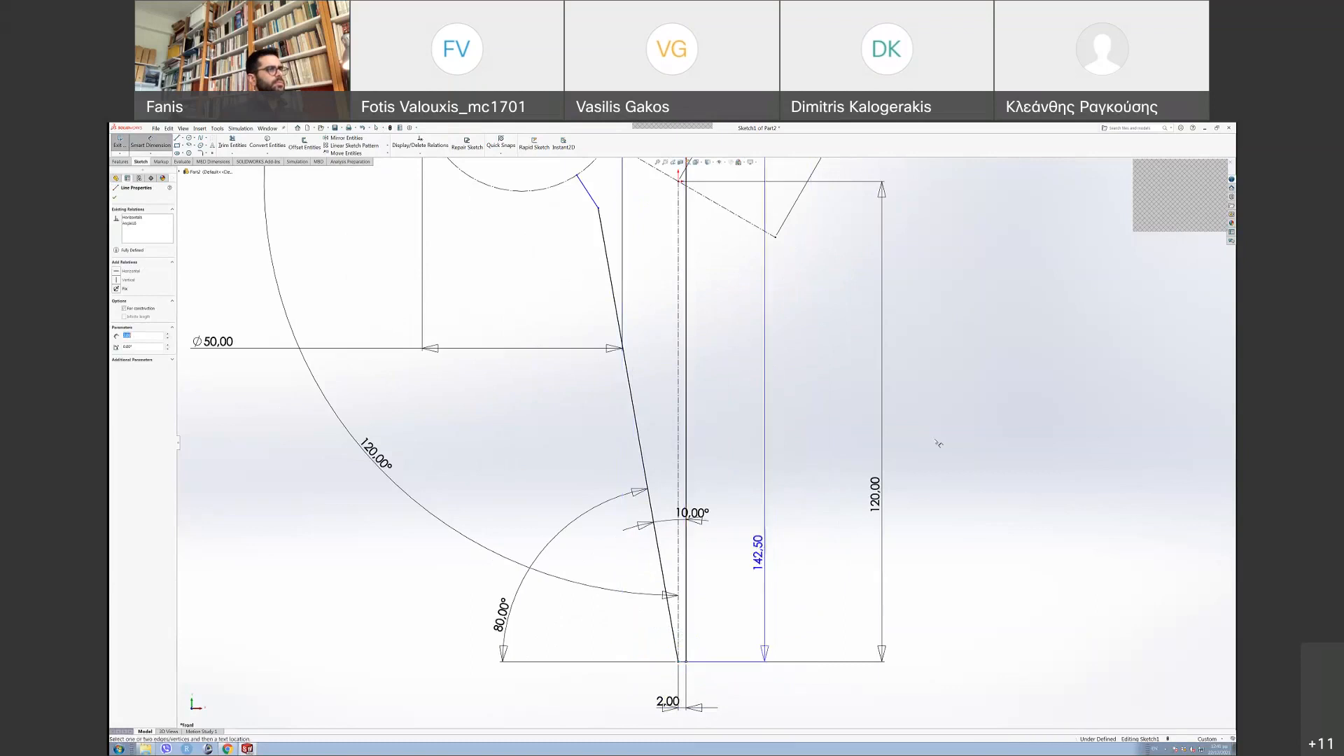
left_click(919, 437)
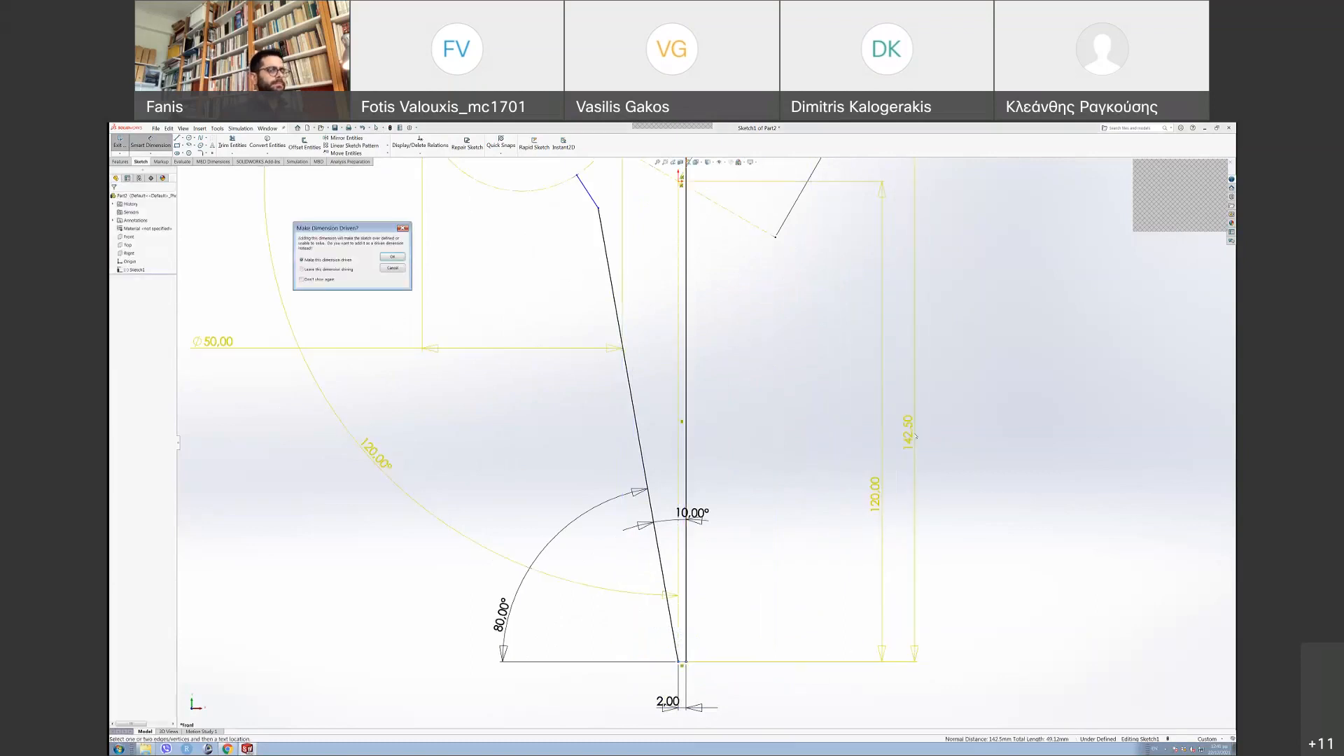
key("Escape")
- Dimension the angle between the horizontal construction line and the upper sloped line from the circle to the outer stem line at 18°
scroll(817, 406, "up", 2)
left_click(728, 199)
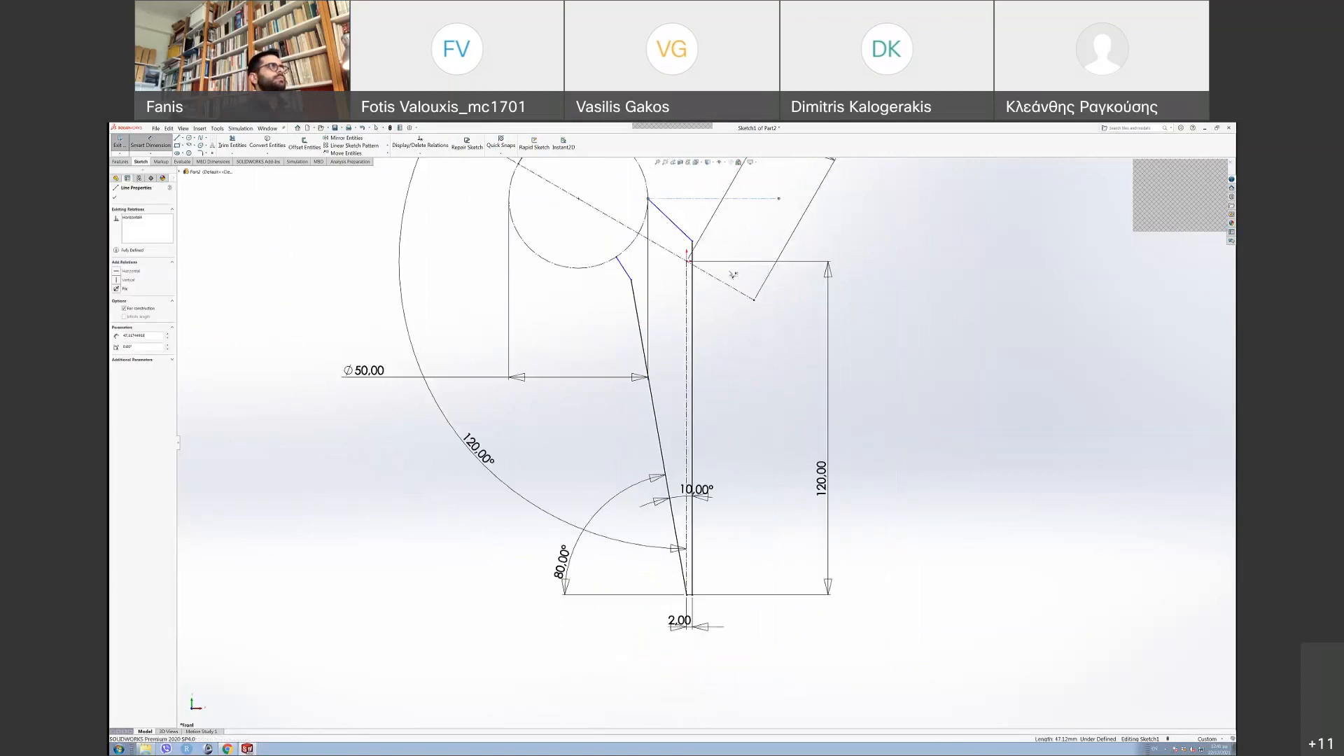
scroll(798, 329, "down", 1)
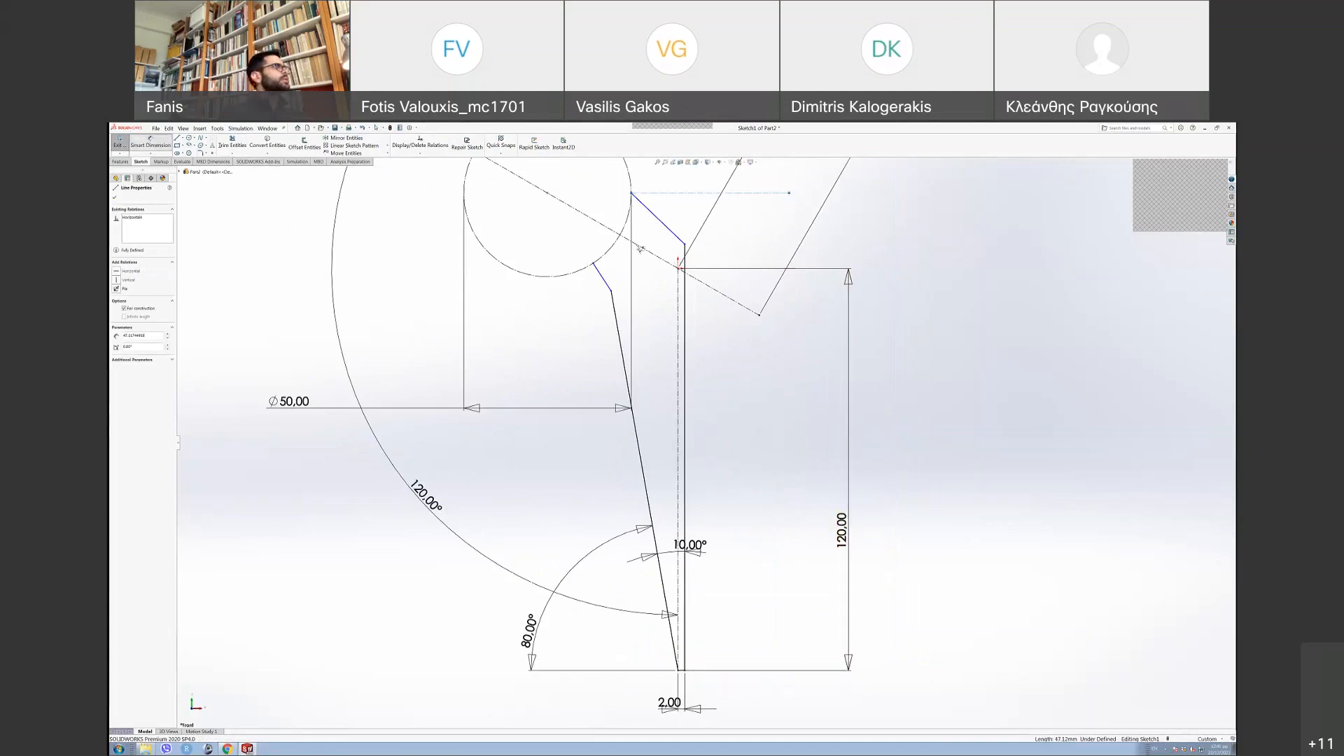
scroll(673, 246, "down", 1)
left_click(672, 238)
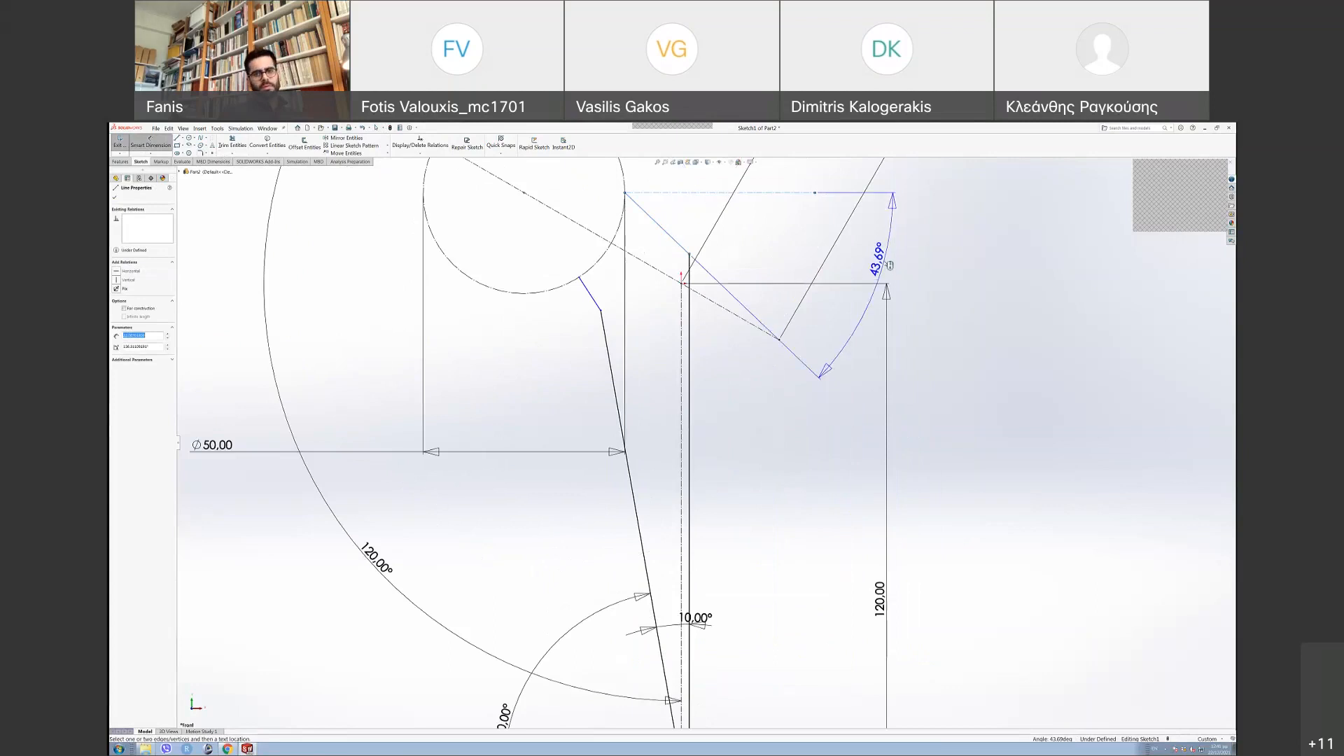
left_click(890, 266)
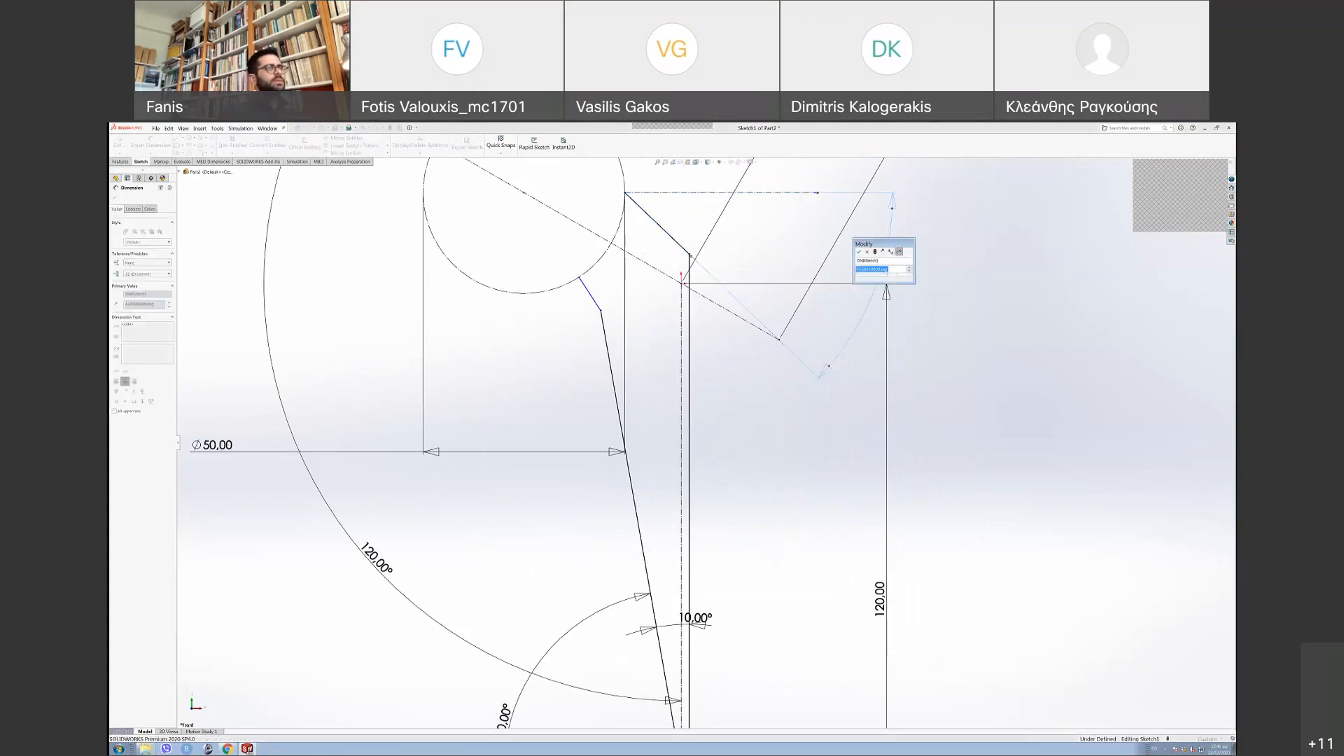
type("18")
key("Return")
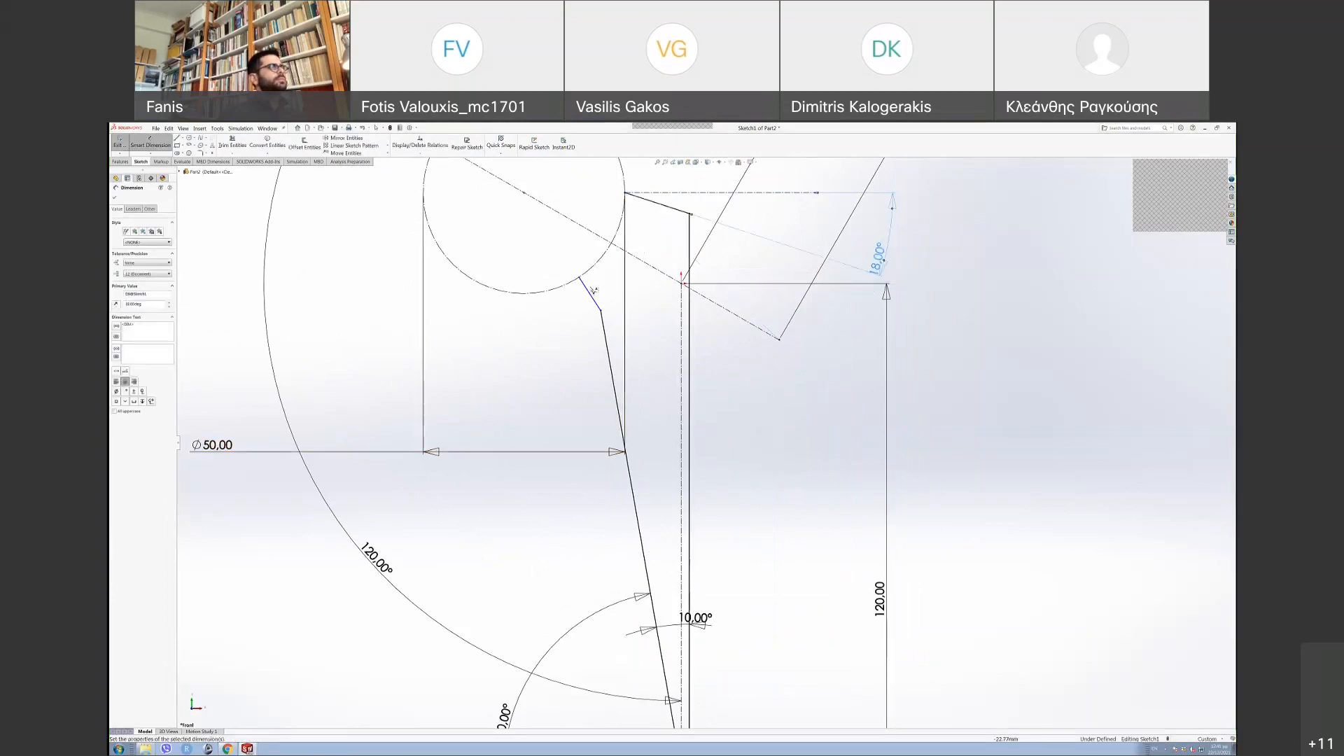
- Dimension the angle between the short lower neck line and the horizontal construction line at 38°
left_click(596, 302)
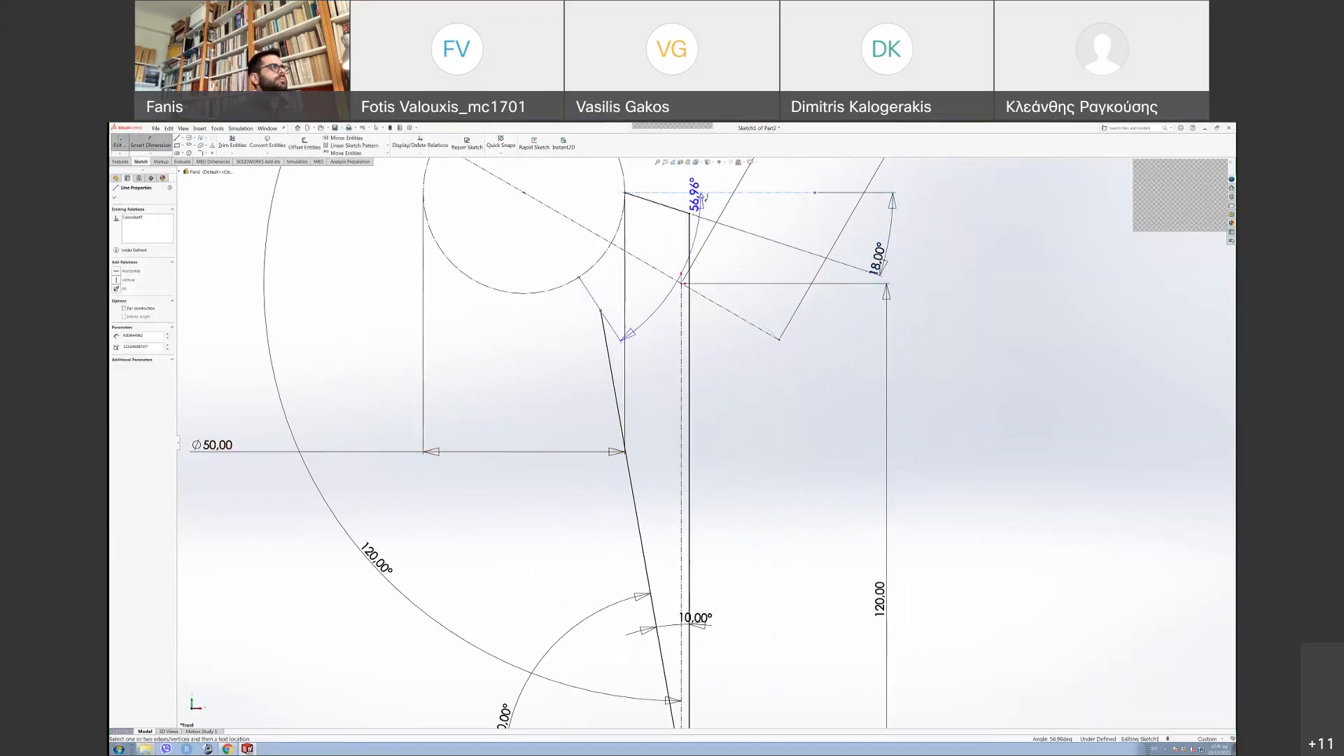
left_click(908, 341)
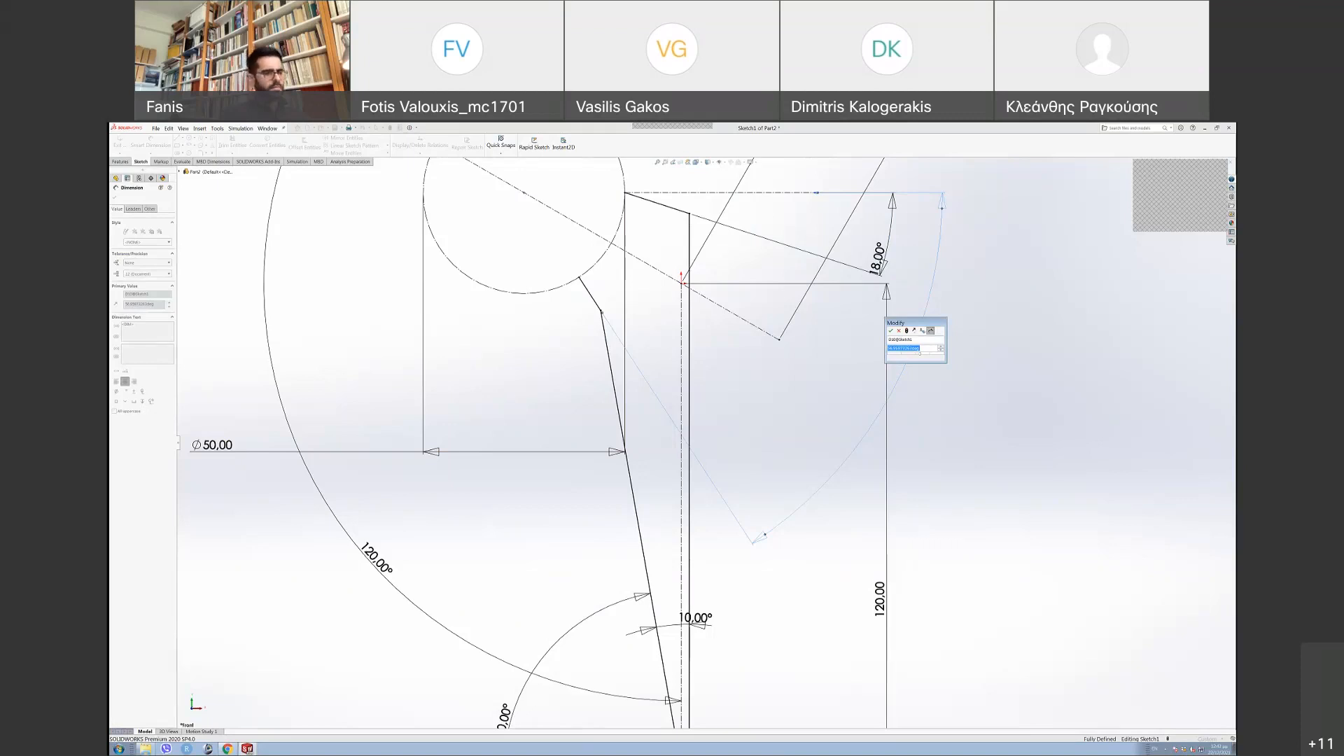
type("18")
key("Return")
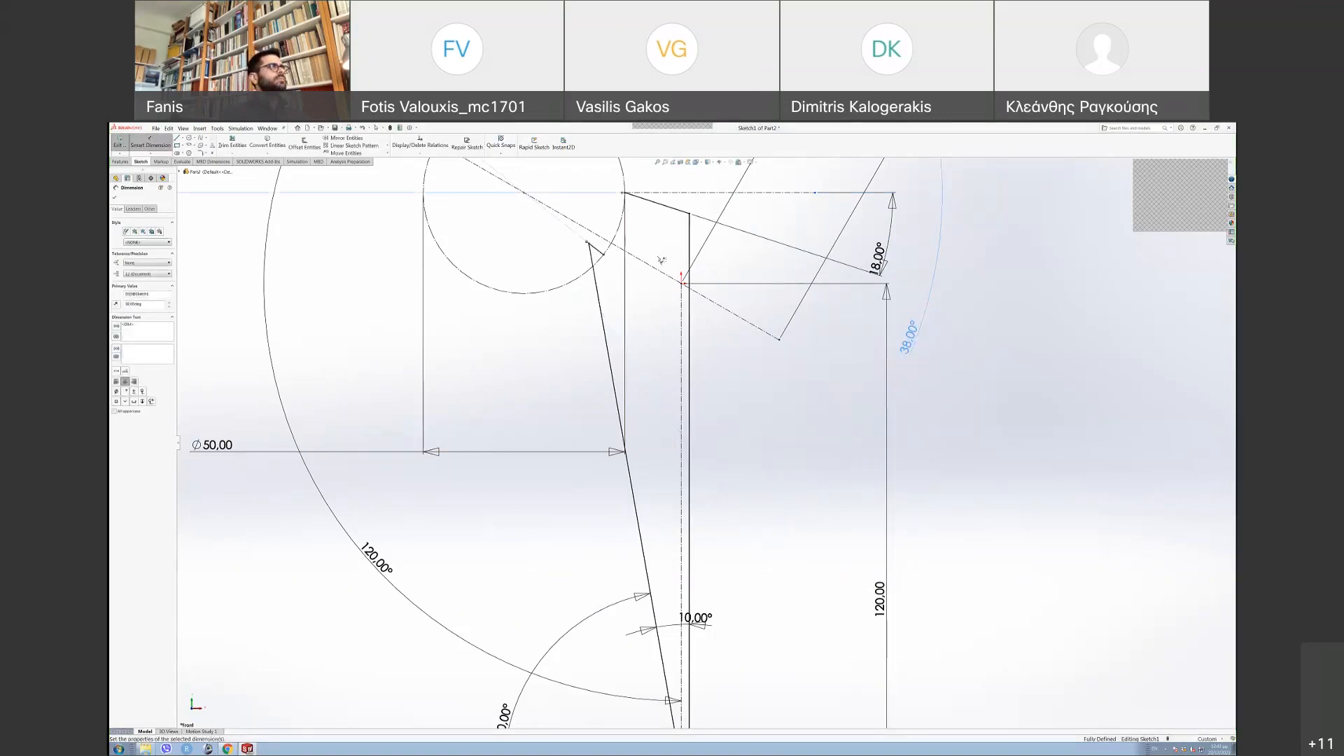
- Delete the 38° and 18° angle dimensions between the two neck lines and the horizontal construction line
key("f")
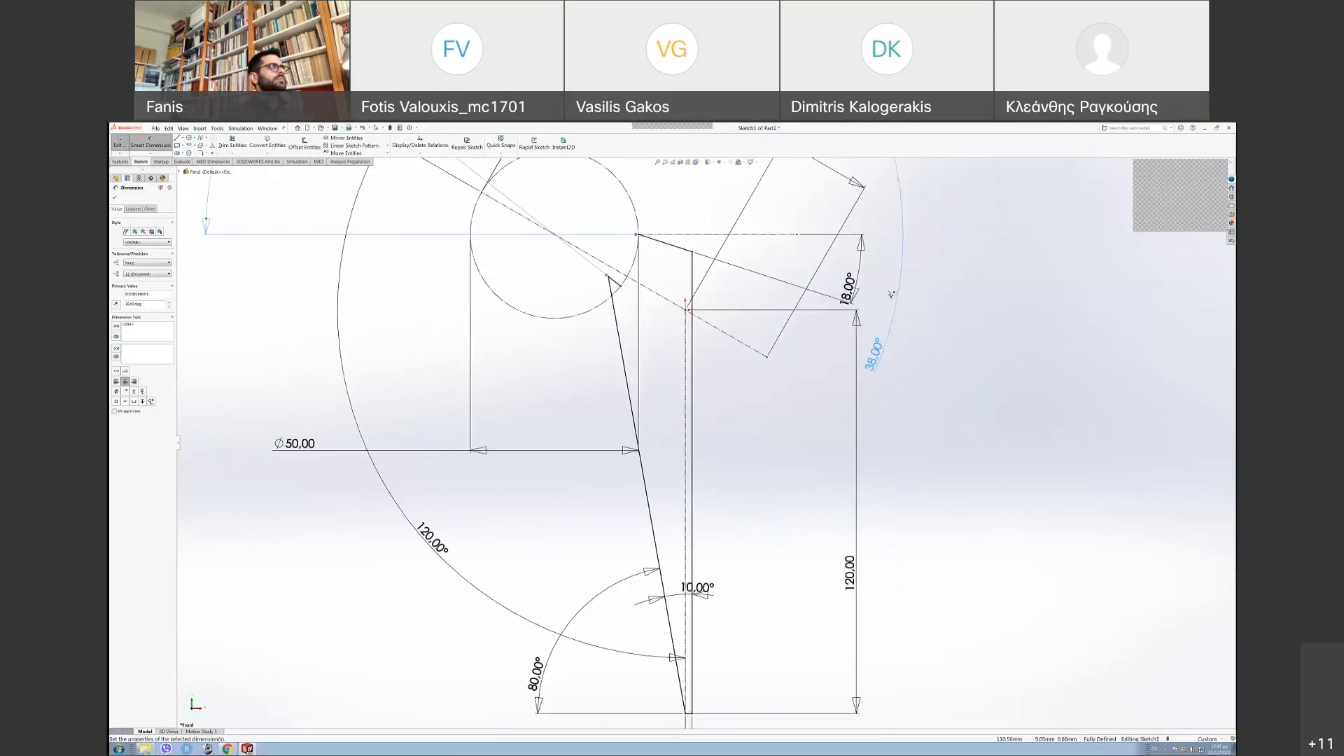
scroll(882, 293, "down", 2)
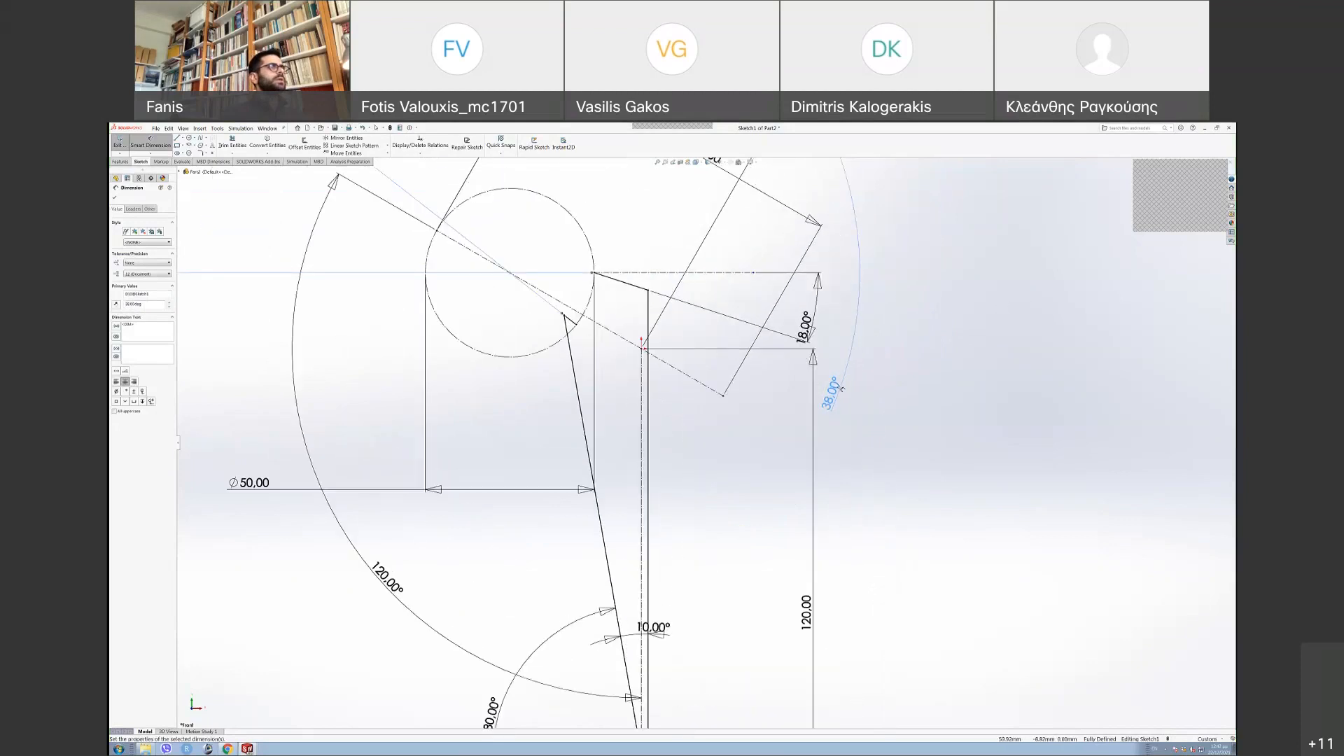
key("Delete")
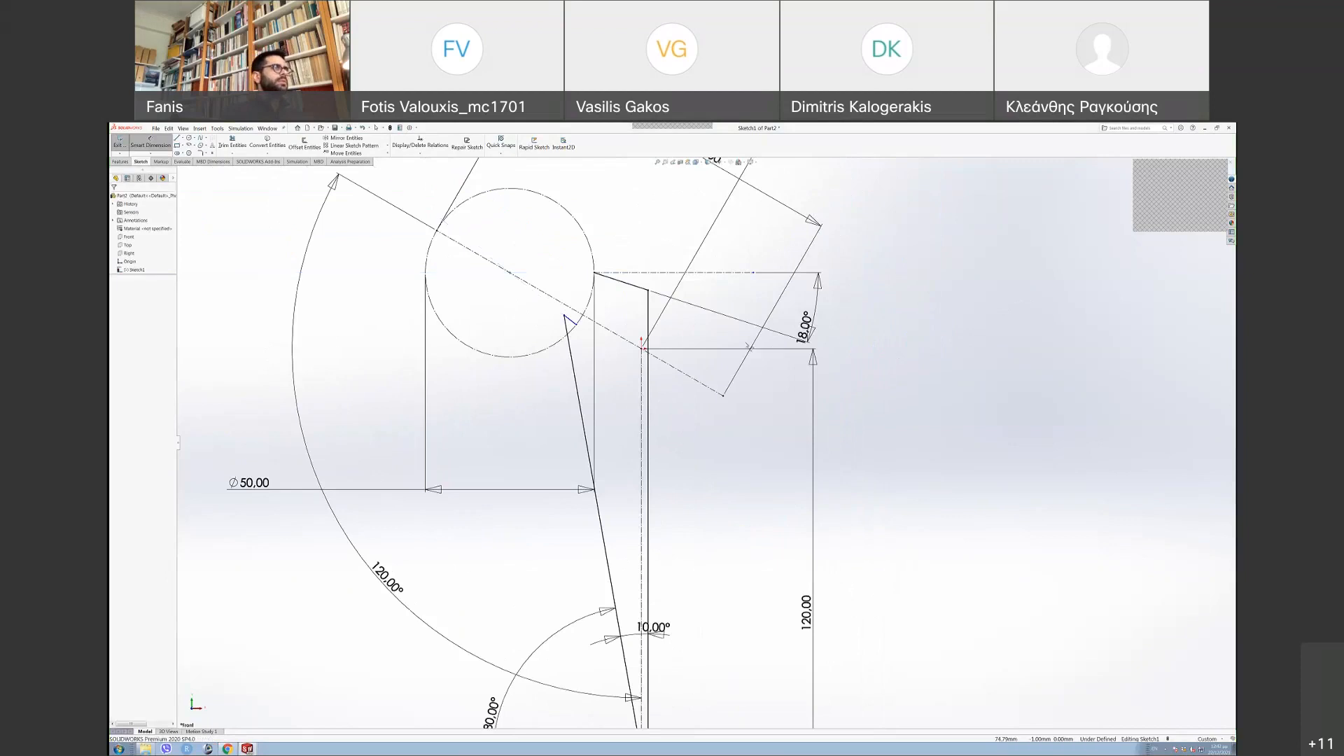
left_click(579, 358)
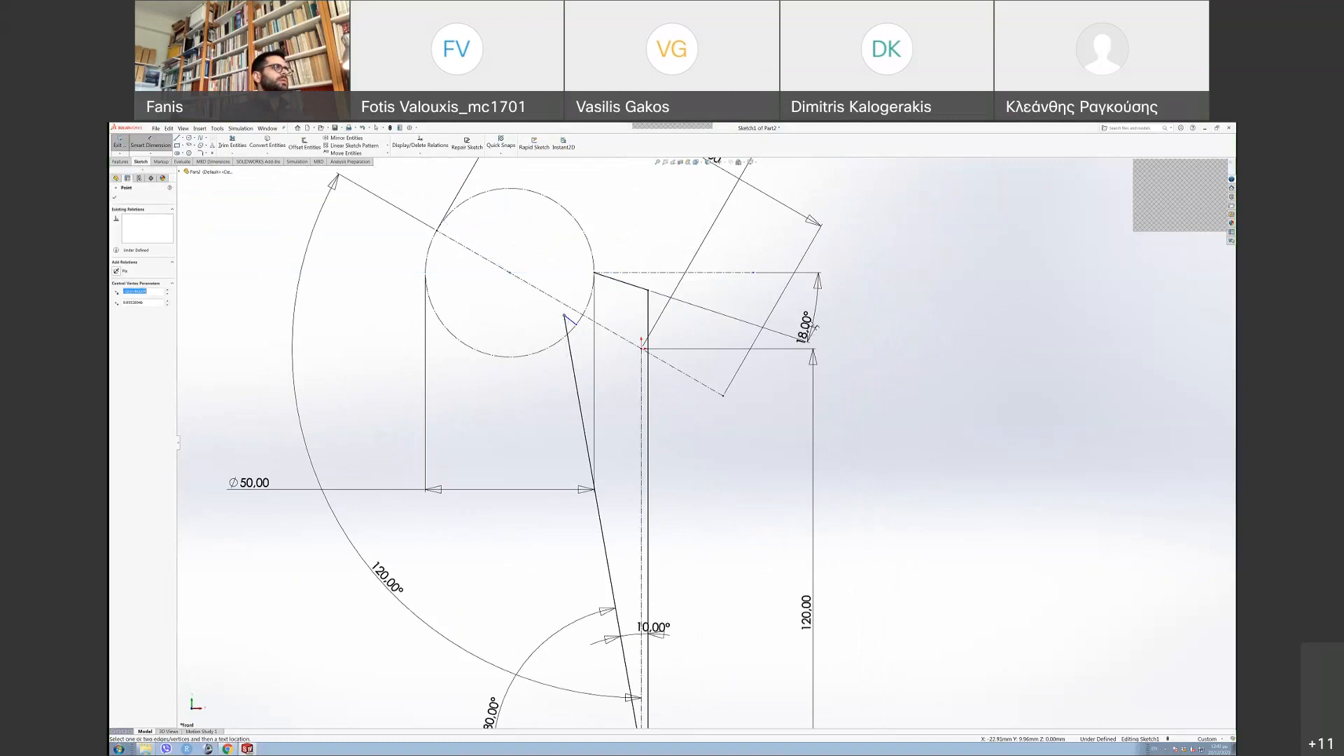
key("Escape")
left_click(805, 326)
key("Delete")
scroll(708, 445, "up", 3)
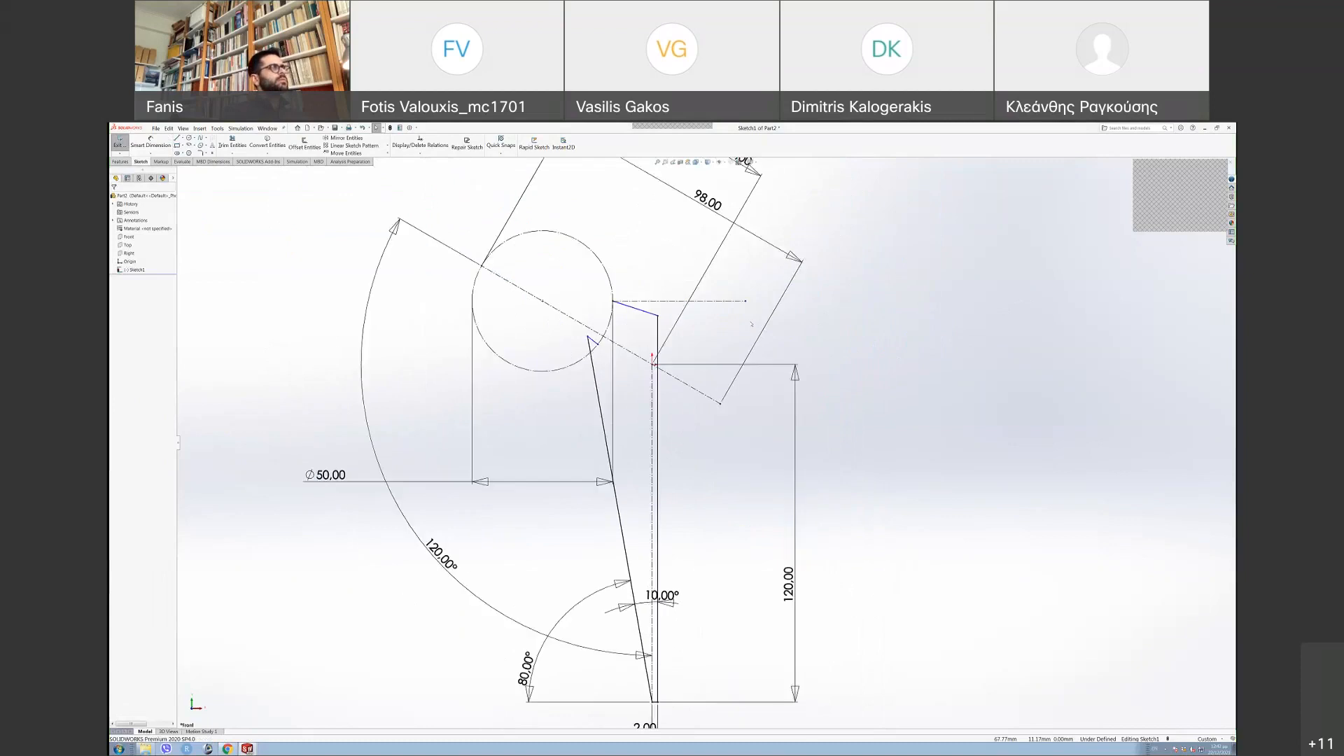
- Move the corner between the short lower neck line and the inner stem line down to just below the circle
left_click_drag(609, 383, 622, 387)
left_click(963, 399)
scroll(696, 333, "up", 1)
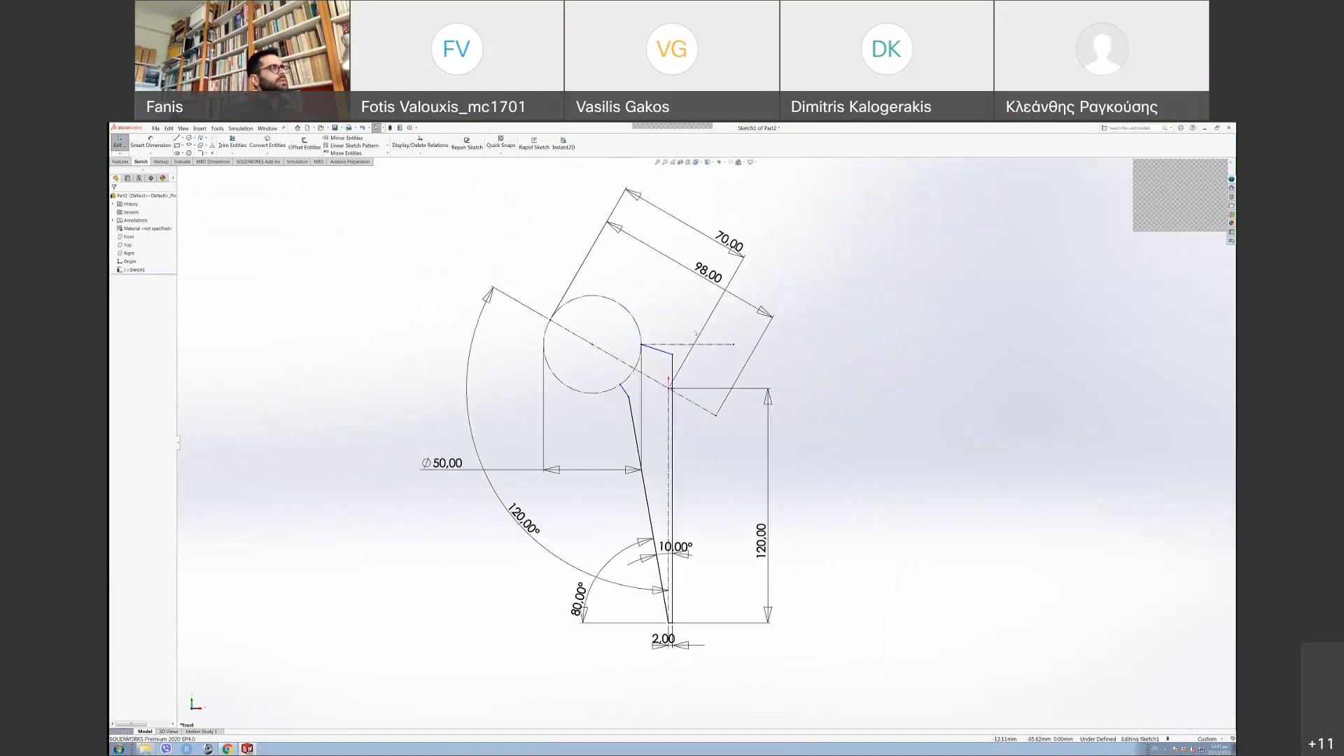
- Delete the upper sloped neck line and the horizontal construction line that starts at the circle
scroll(674, 383, "down", 2)
left_click(664, 387)
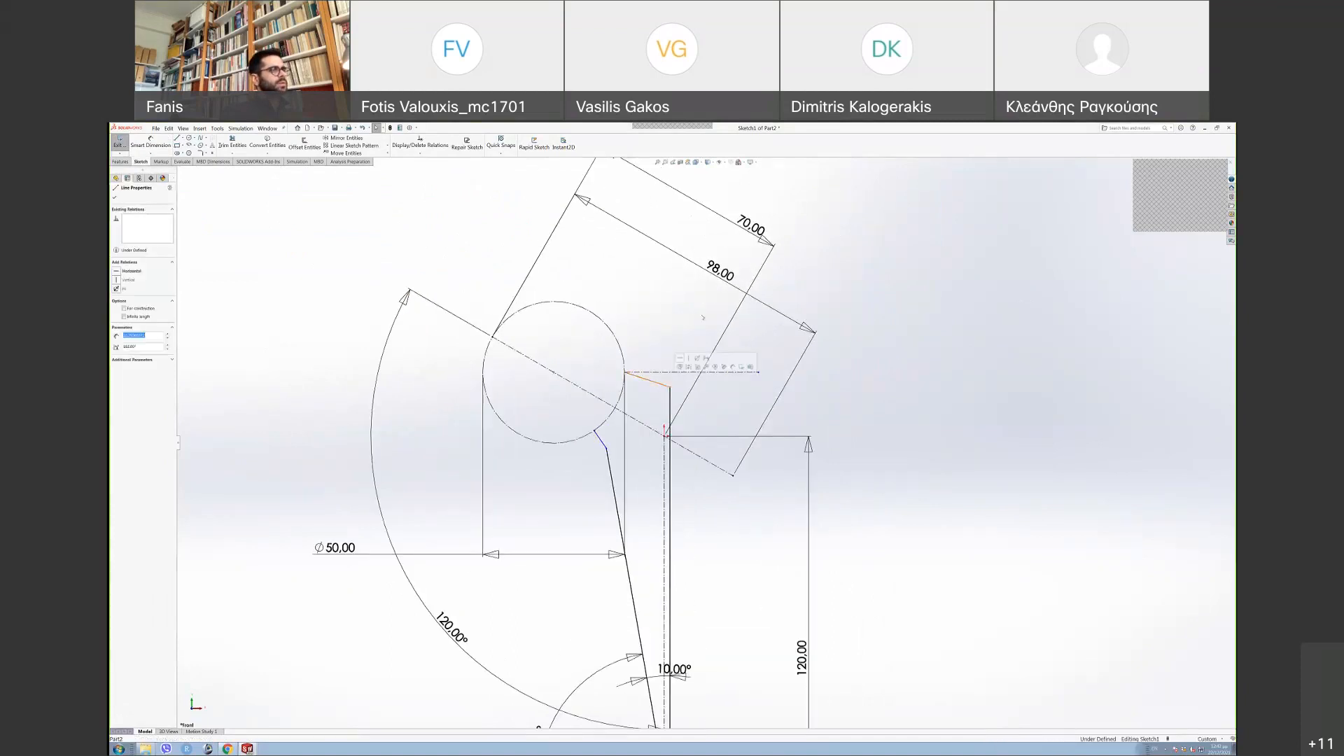
key("Delete")
scroll(744, 446, "up", 2)
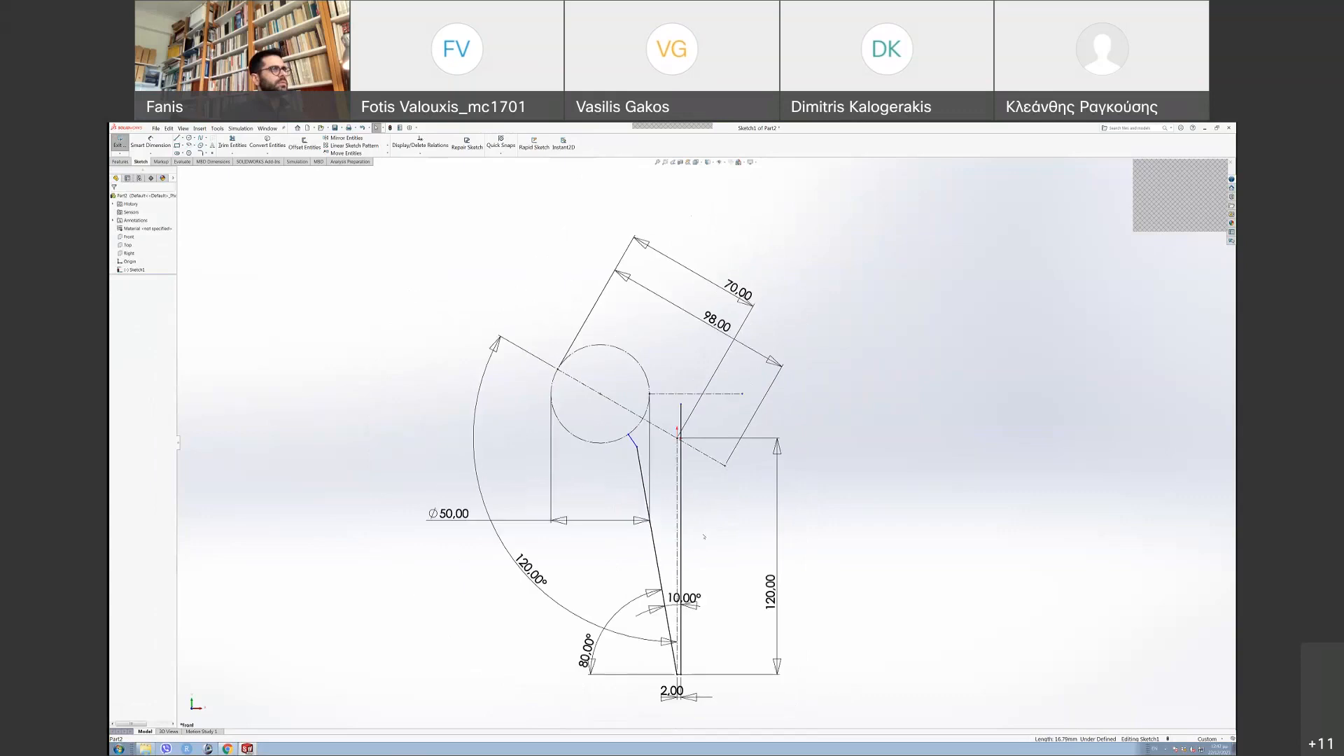
scroll(712, 560, "down", 2)
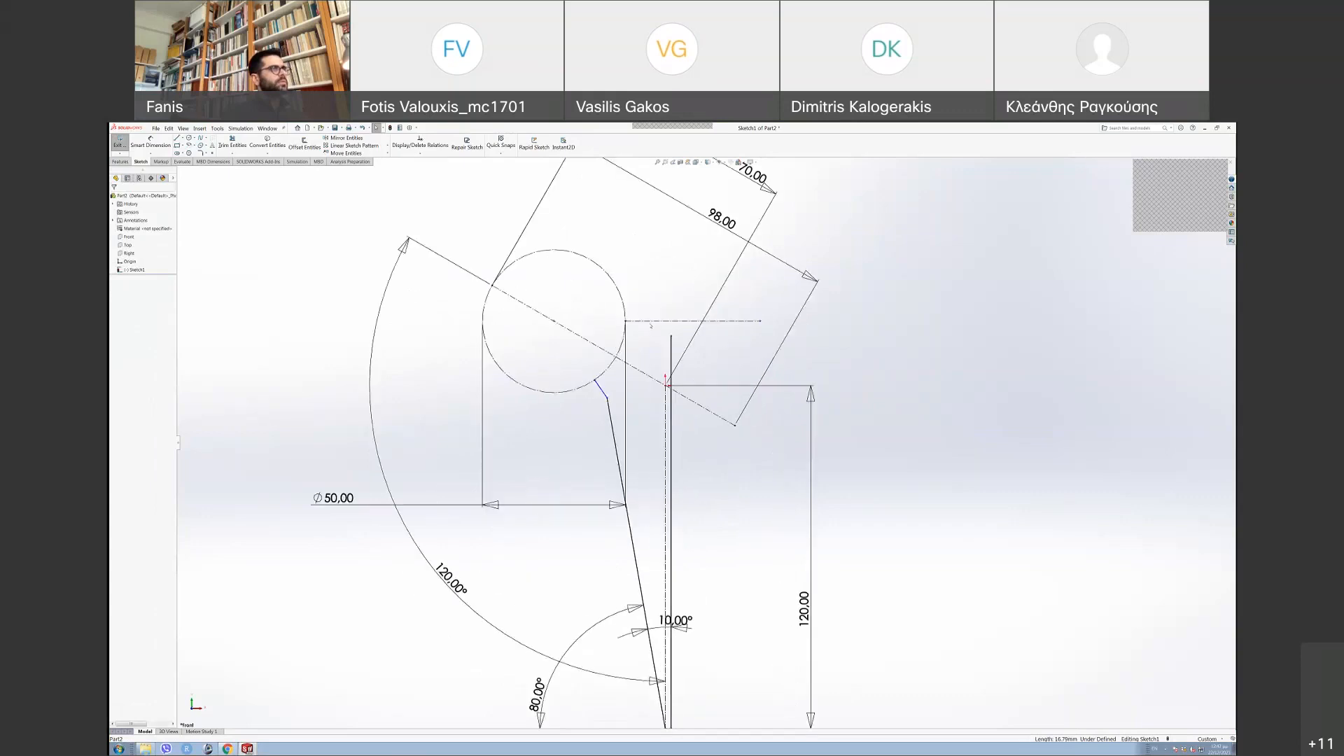
left_click(650, 323)
key("Delete")
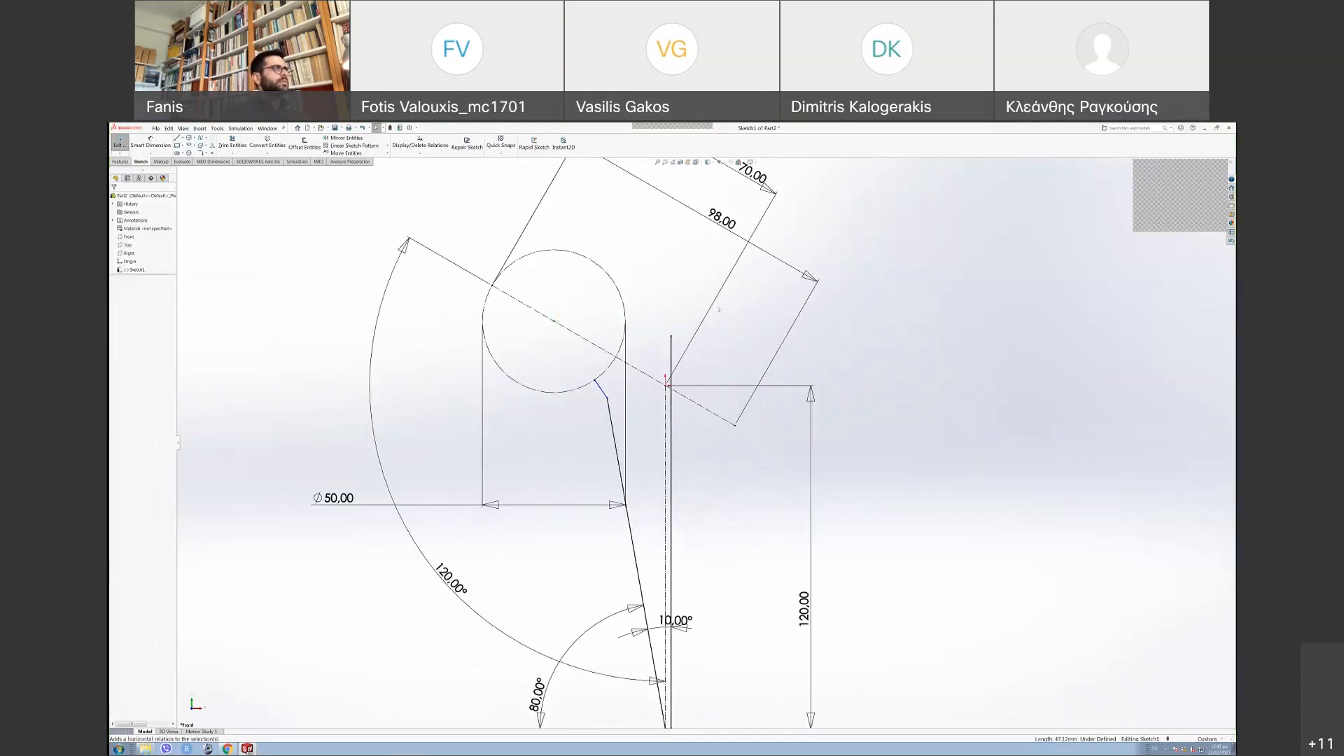
- Draw a sloped line about 24 mm long from the outer stem line's upper end to the circle's upper right side
left_click(177, 137)
left_click(670, 337)
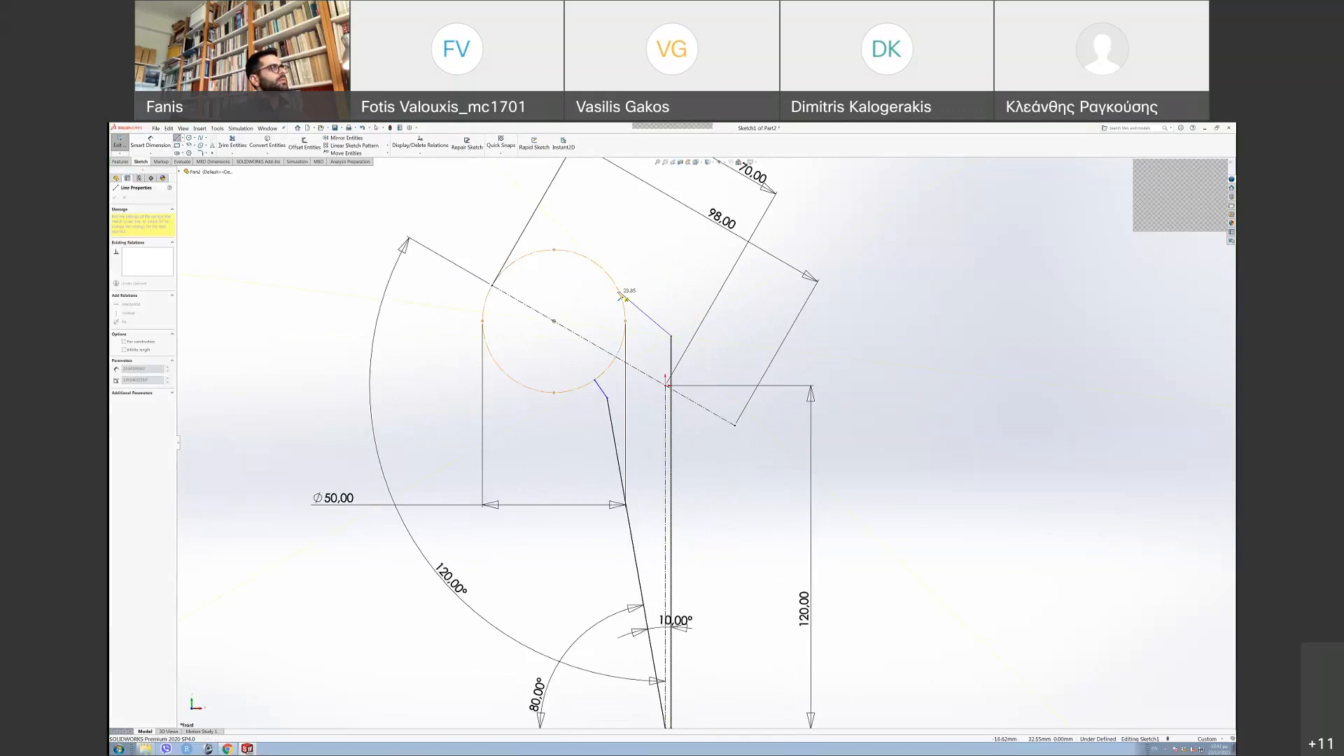
left_click(620, 293)
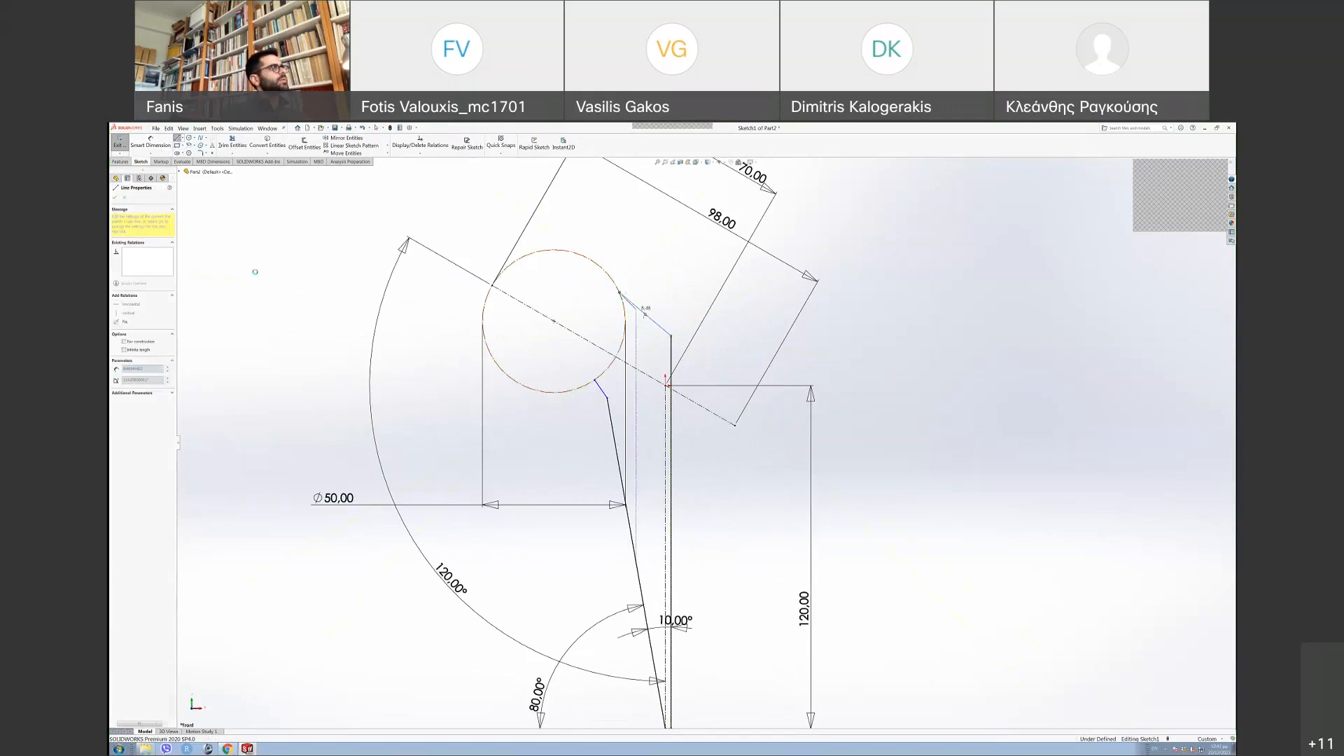
key("Escape")
left_click(645, 315)
key("Escape")
key("Escape")
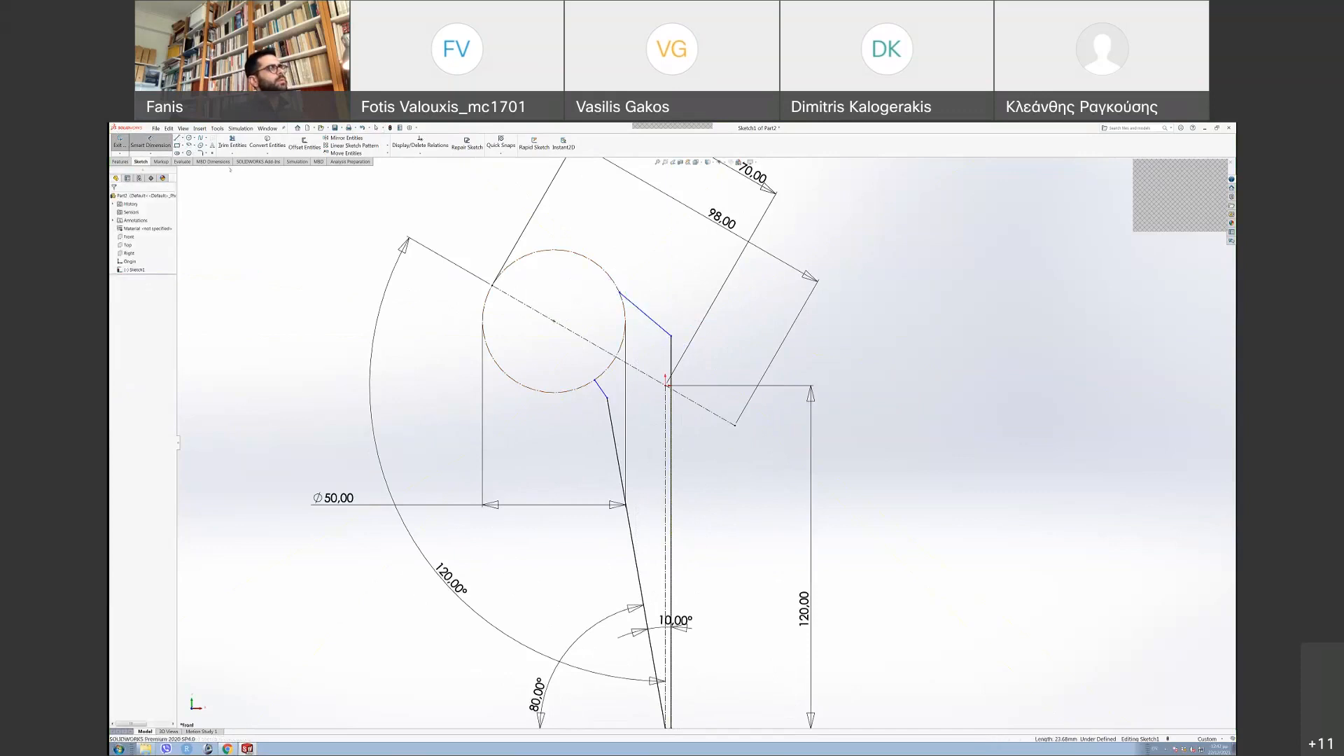
- Draw a horizontal construction line about 53 mm long from the sloped line's end on the circle, running away from the circle
left_click(183, 138)
left_click(196, 154)
left_click(619, 291)
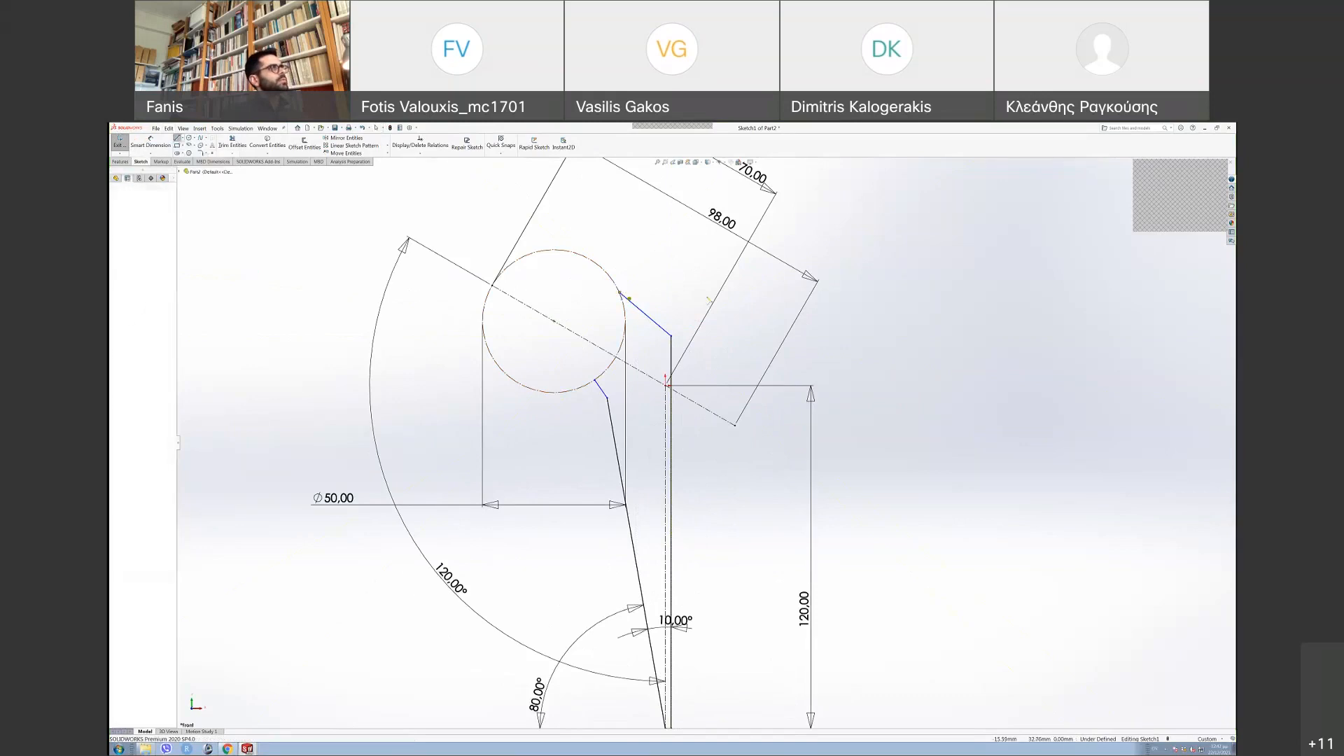
left_click(773, 293)
key("Escape")
left_click(151, 142)
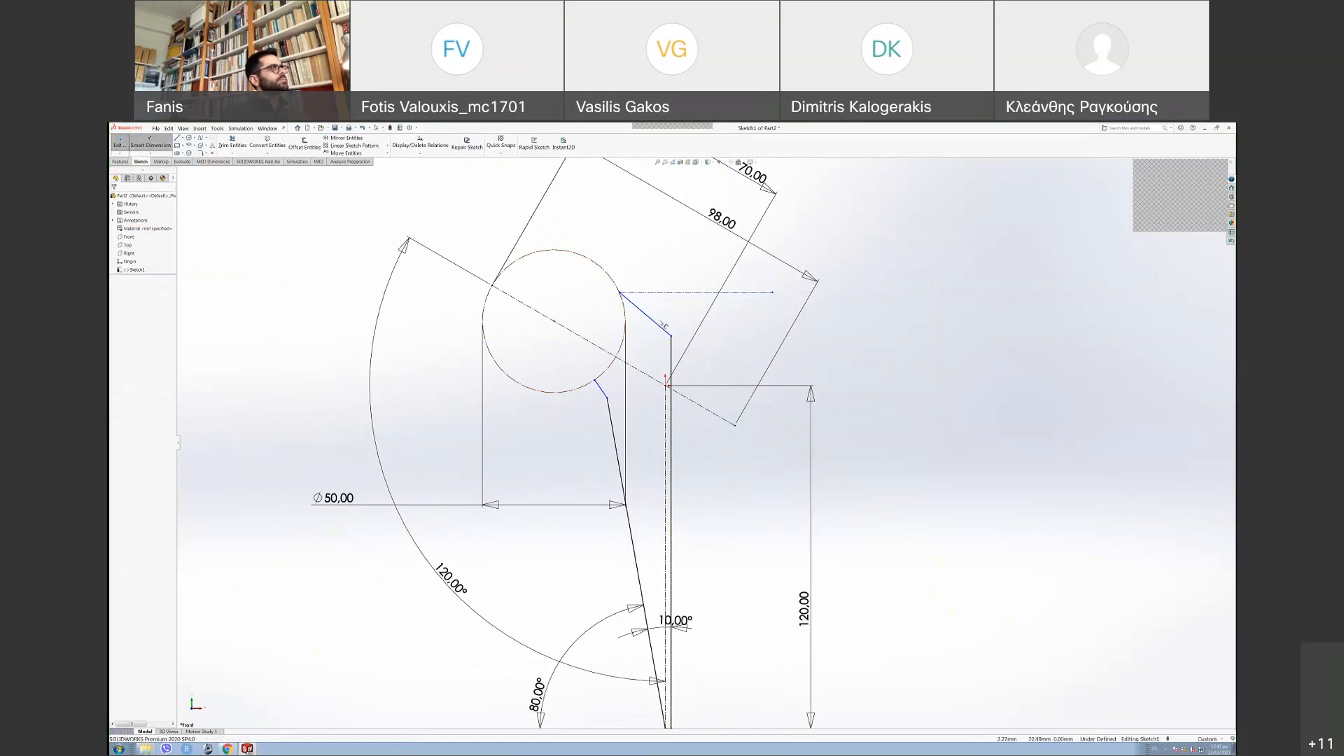
left_click(658, 325)
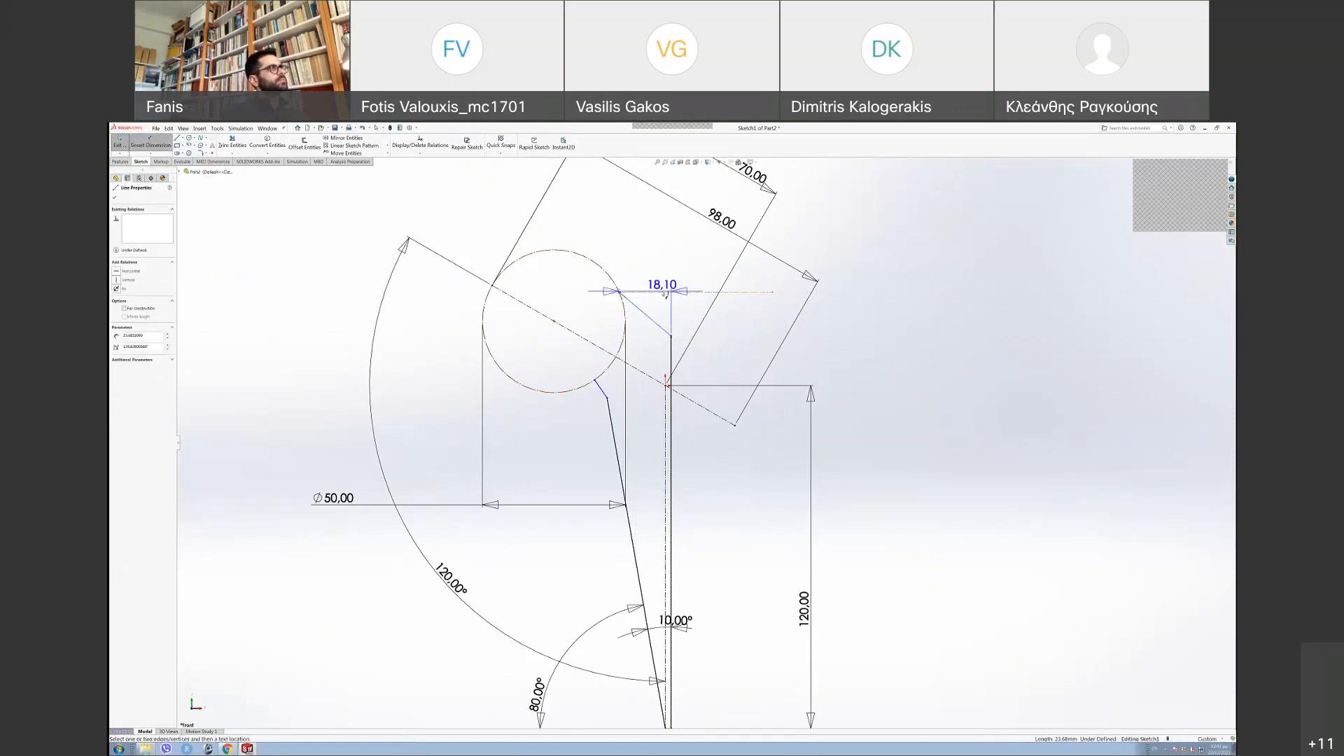
key("Escape")
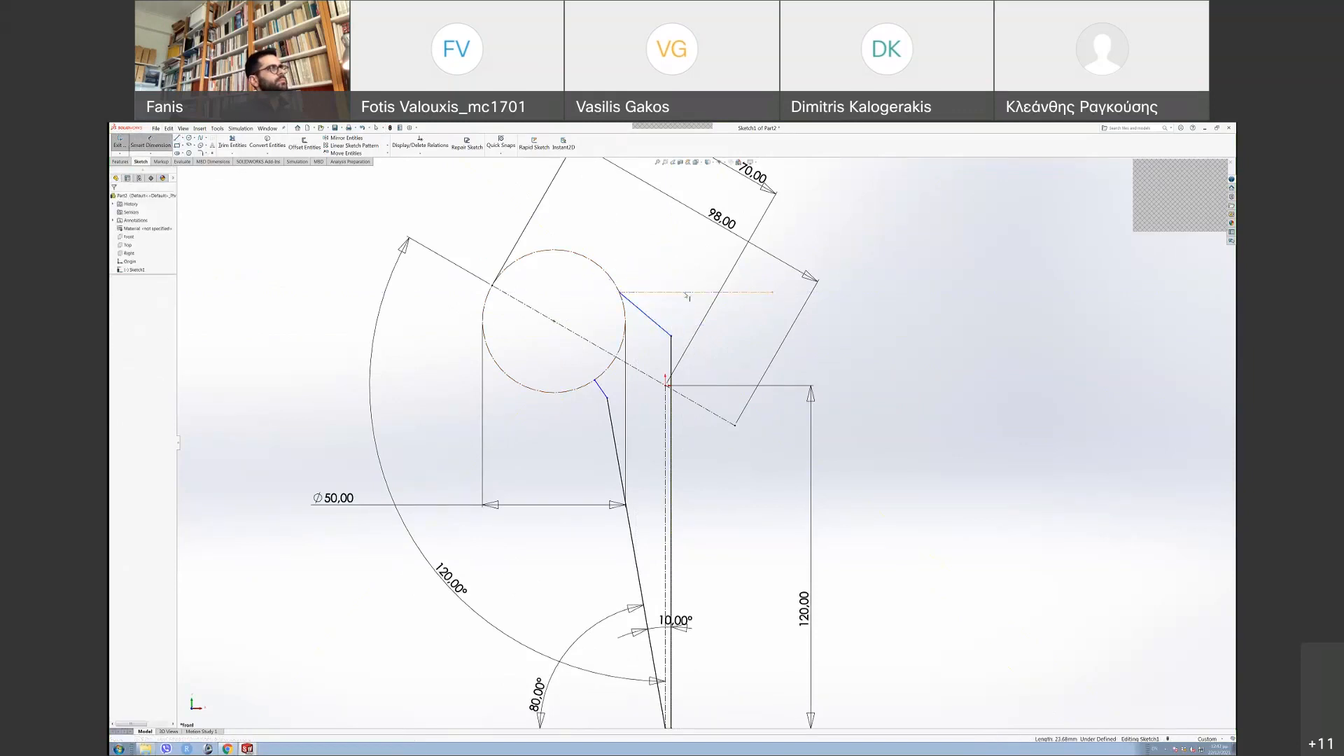
key("Escape")
left_click(683, 292)
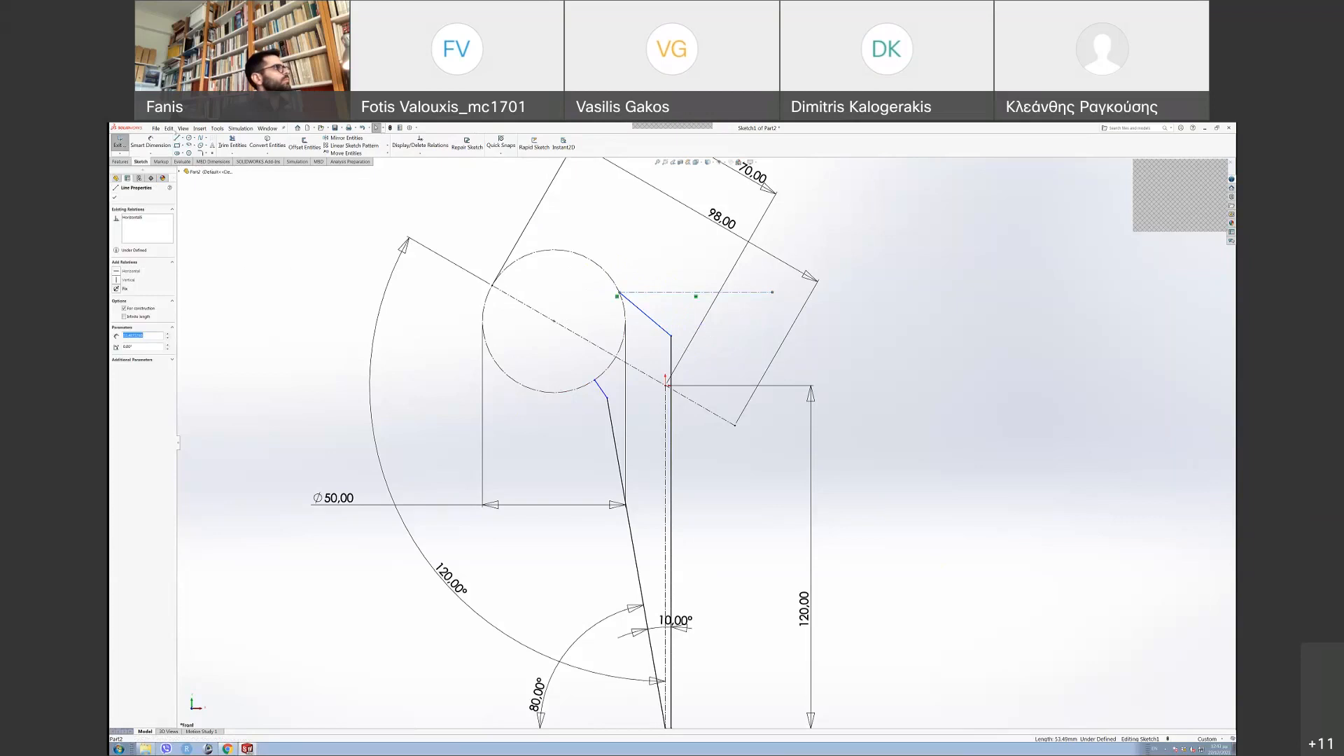
- Dimension the angle between the horizontal construction line and the upper sloped neck line at 18°
left_click(157, 143)
left_click(699, 292)
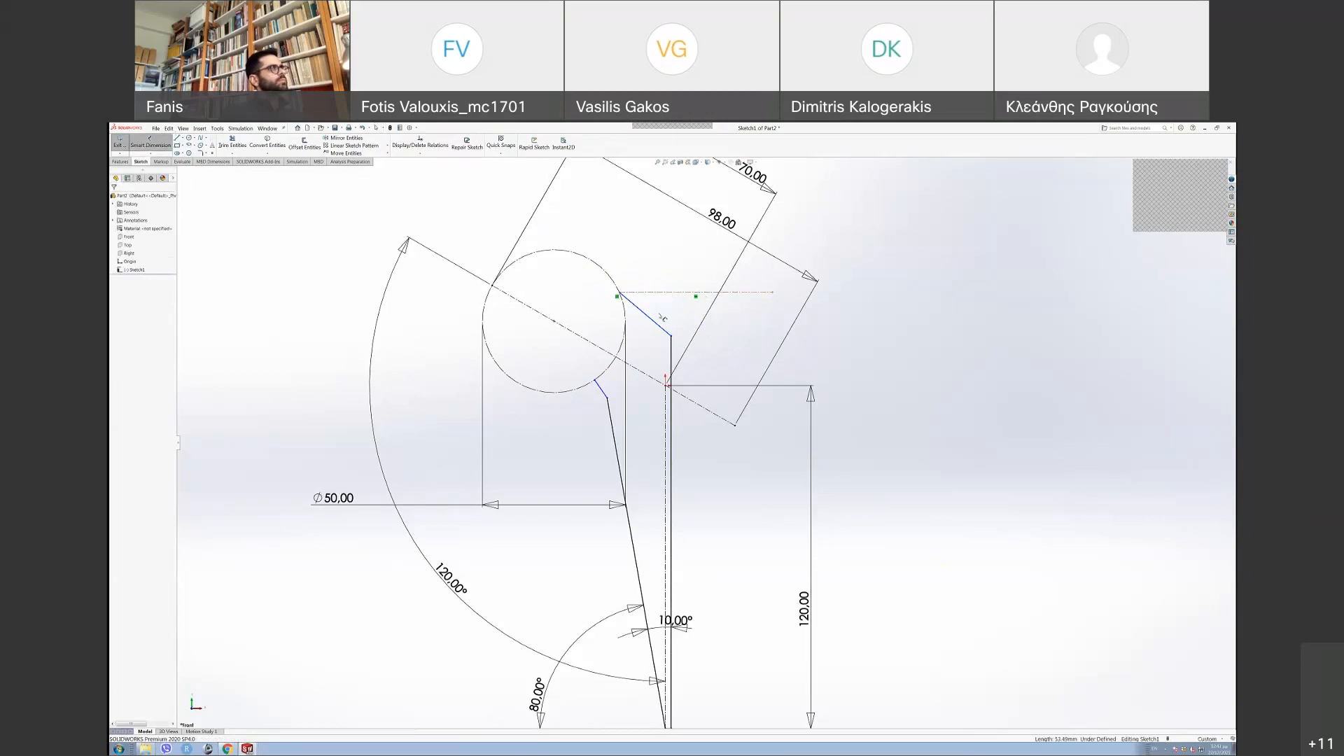
left_click(663, 329)
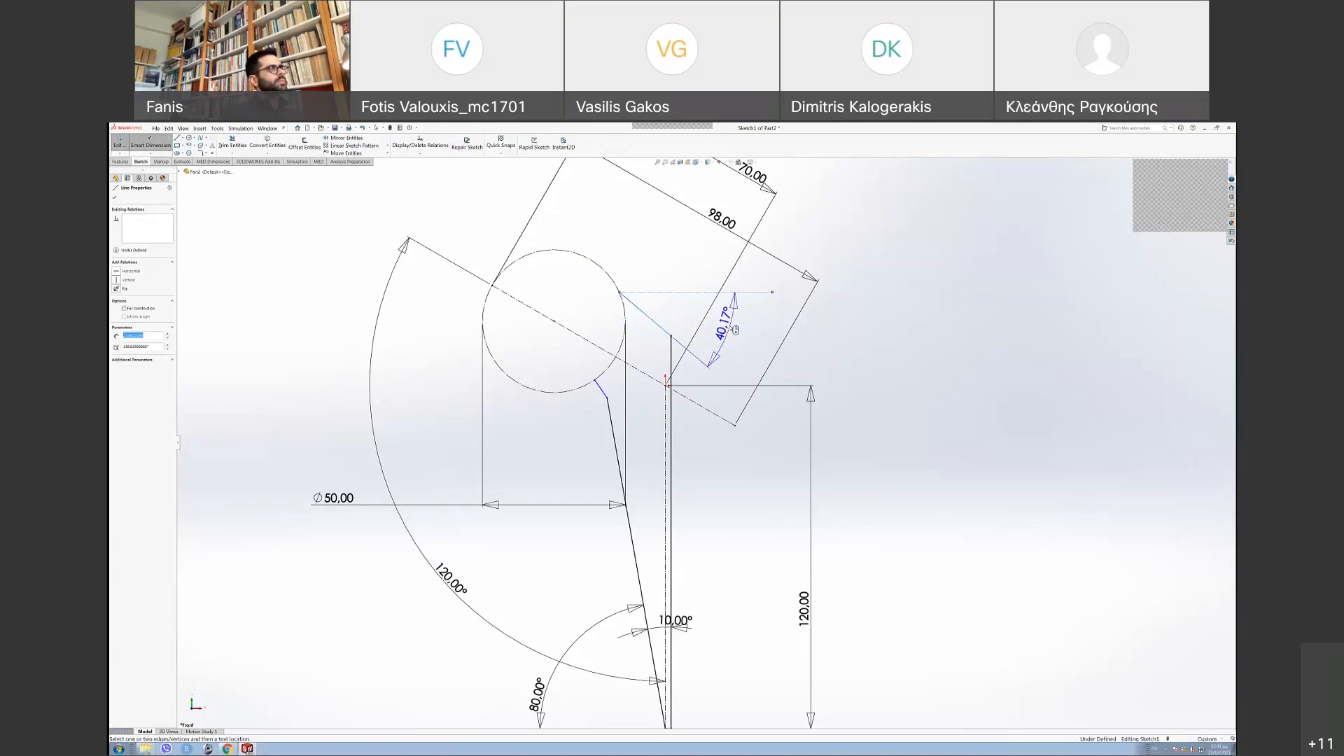
left_click(735, 331)
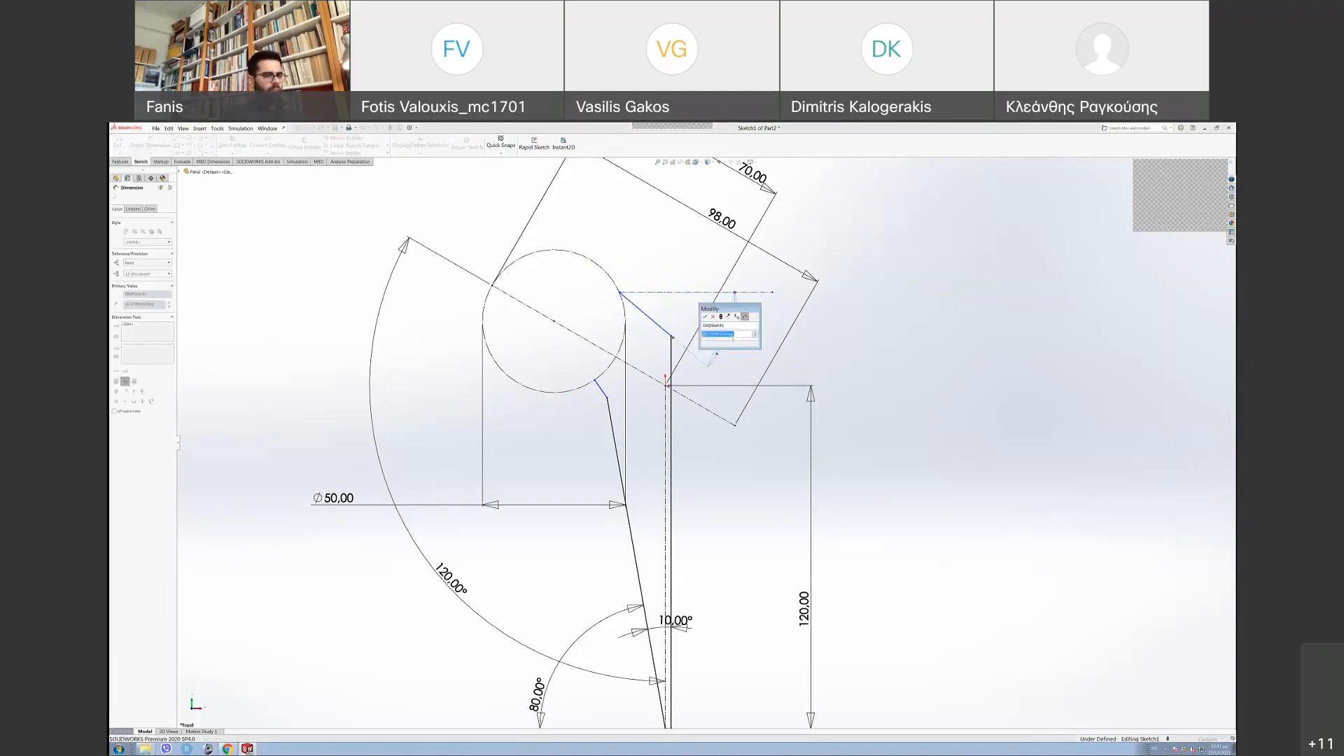
type("18")
key("Return")
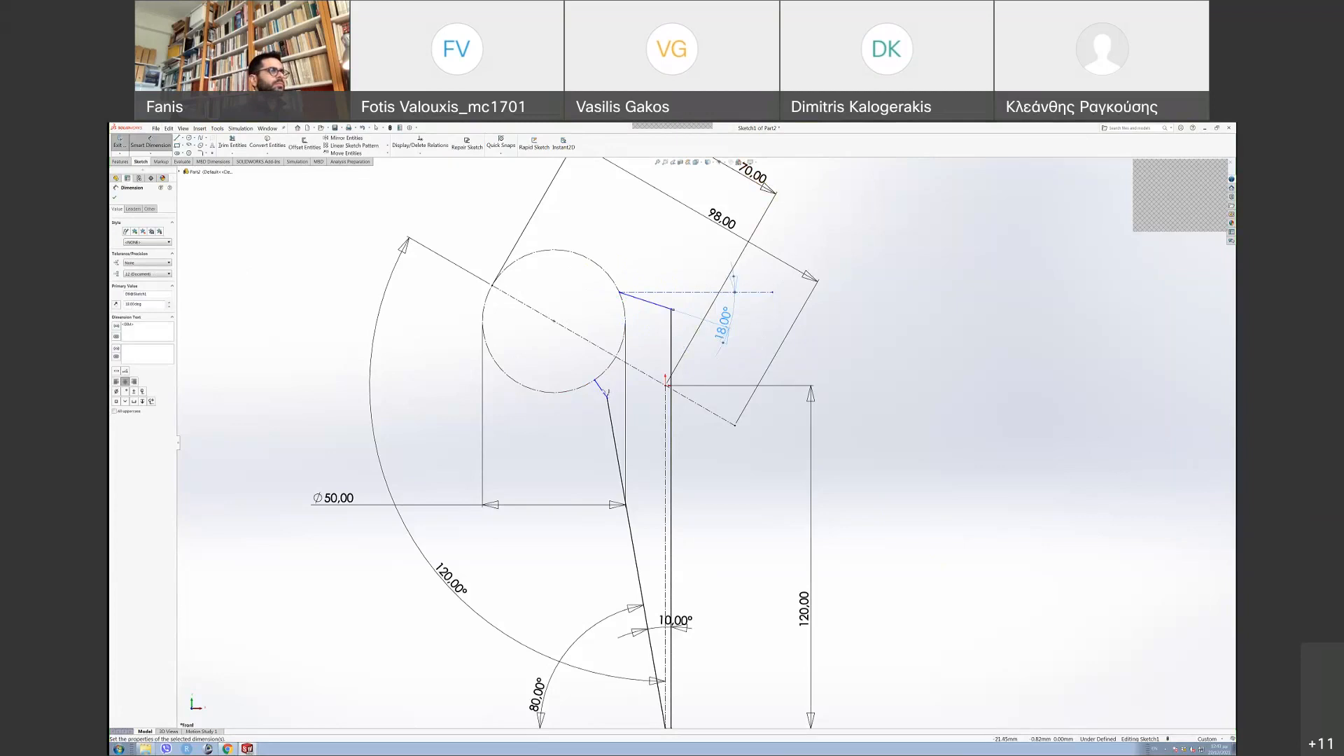
- Dimension the angle between the short lower neck line and the horizontal construction line, try 38° and undo that value
left_click(603, 391)
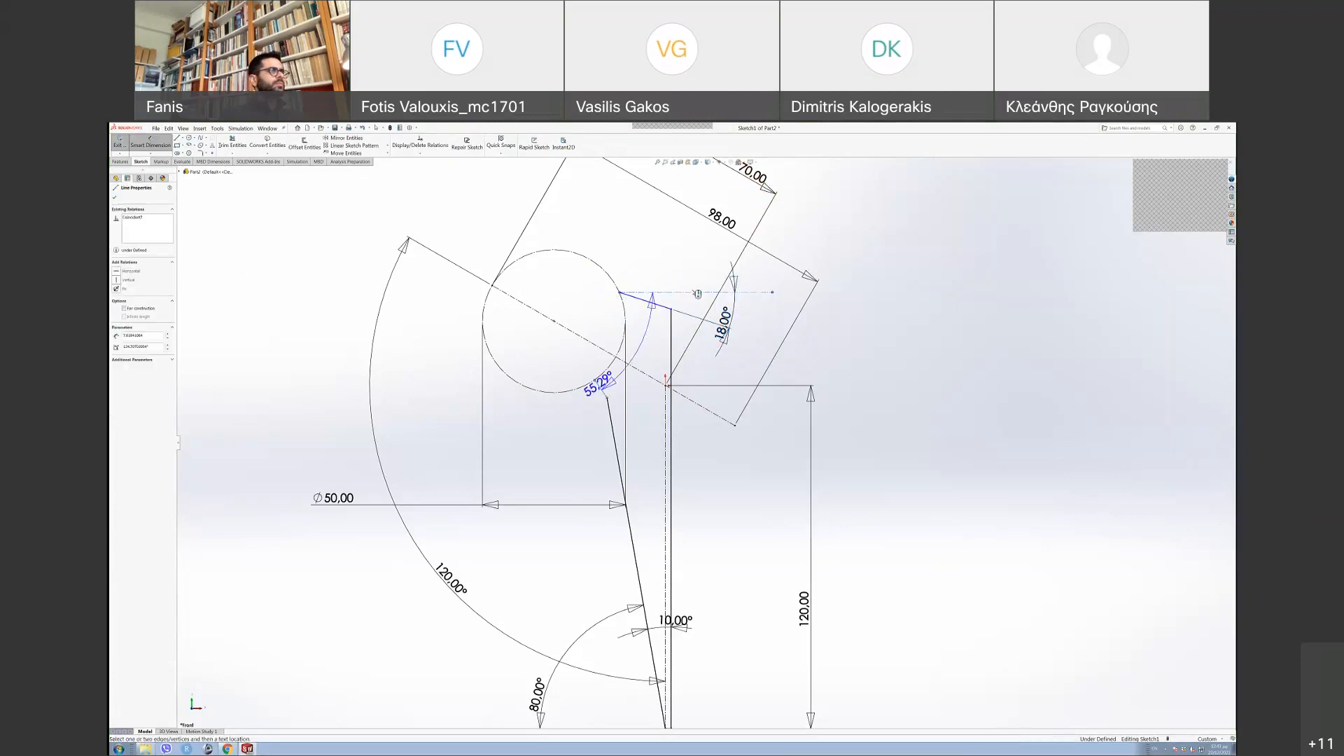
left_click(784, 412)
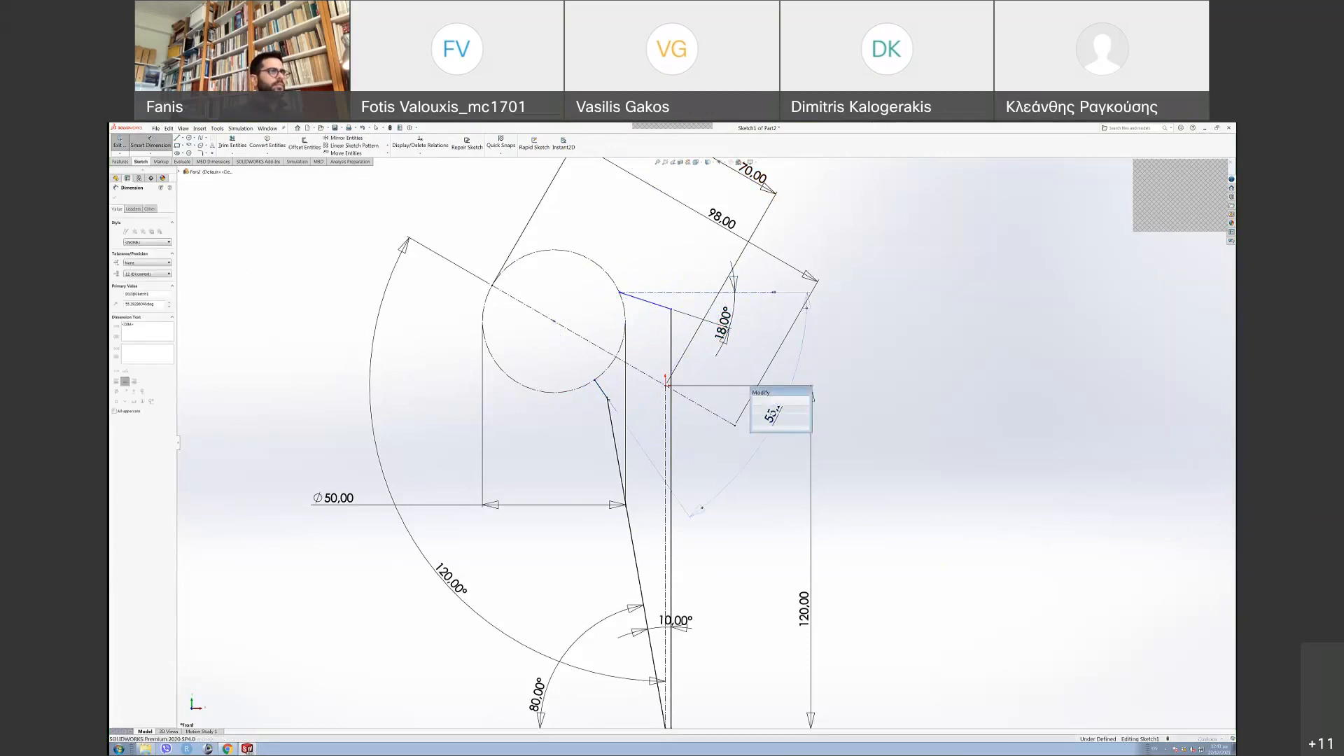
type("38")
key("Return")
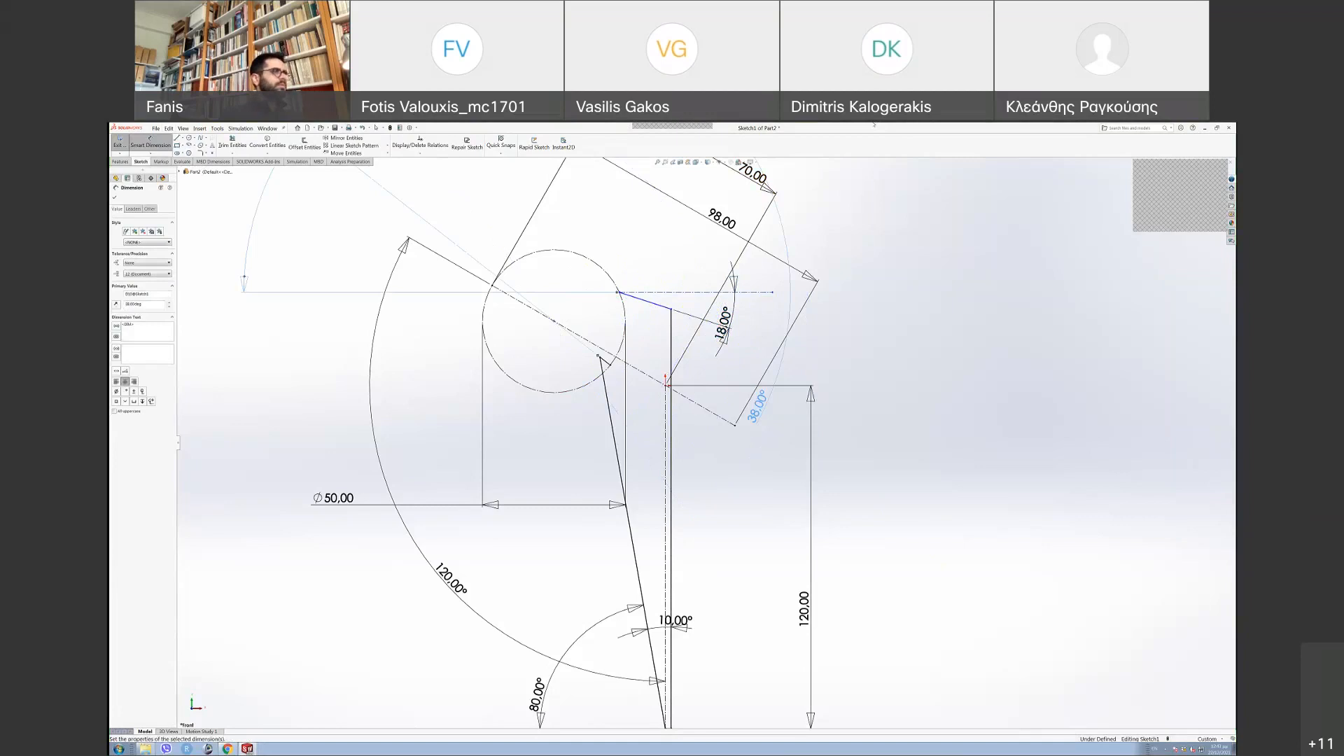
key("ctrl+z")
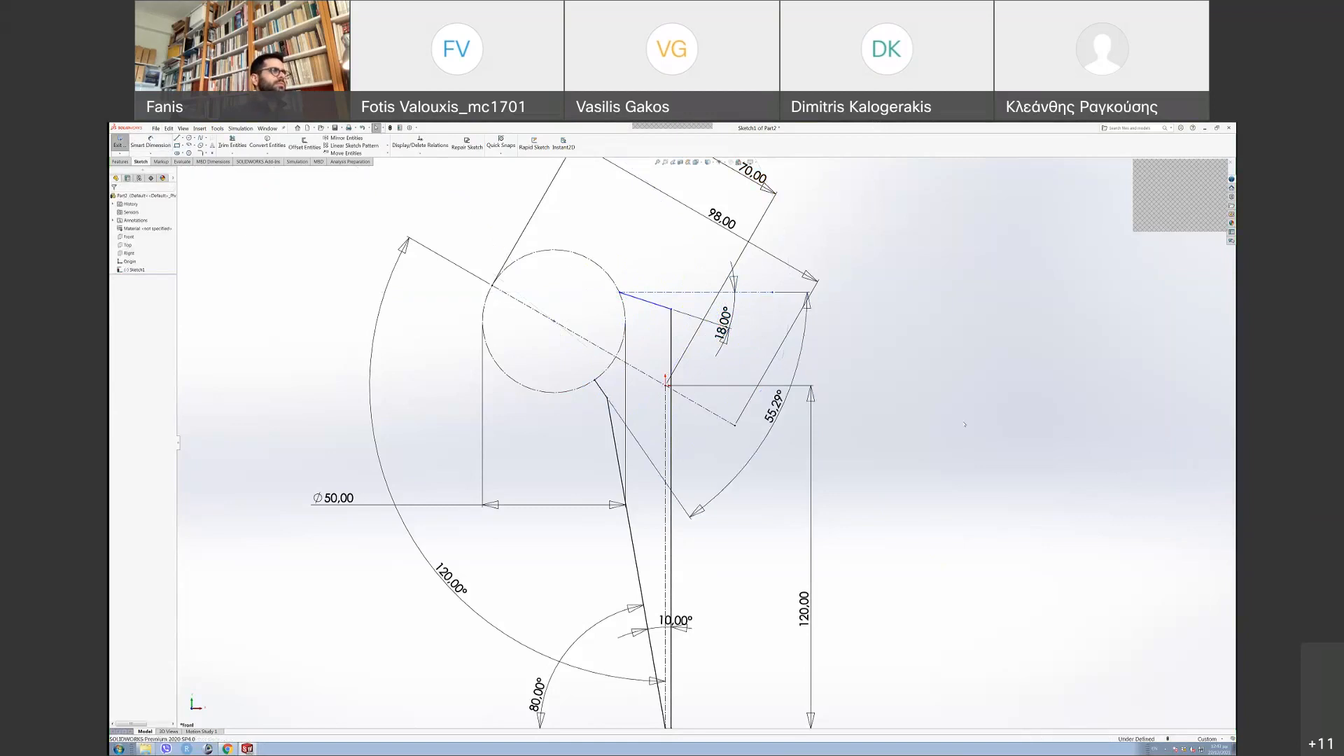
- Delete the 10° angle dimension between the inner and outer stem lines
middle_click_drag(742, 343, 726, 394, "ctrl")
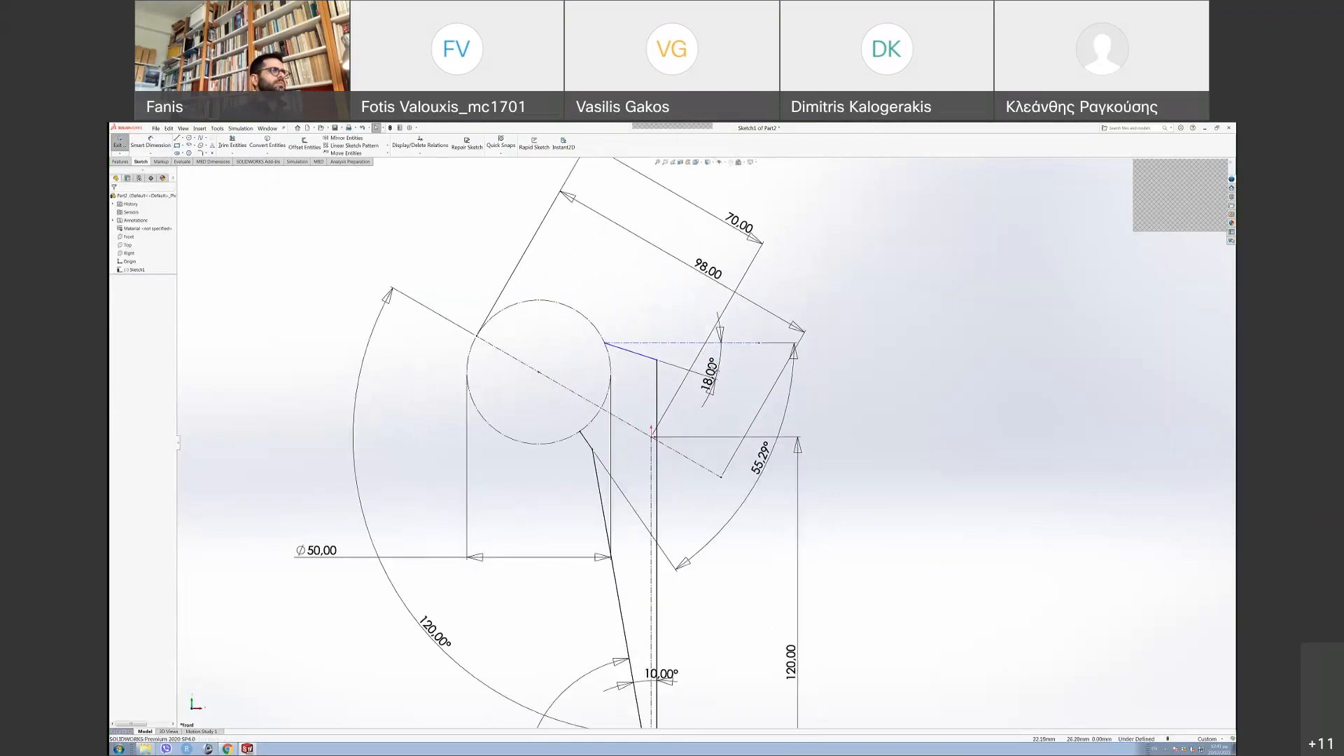
scroll(665, 524, "up", 3)
scroll(696, 584, "down", 3)
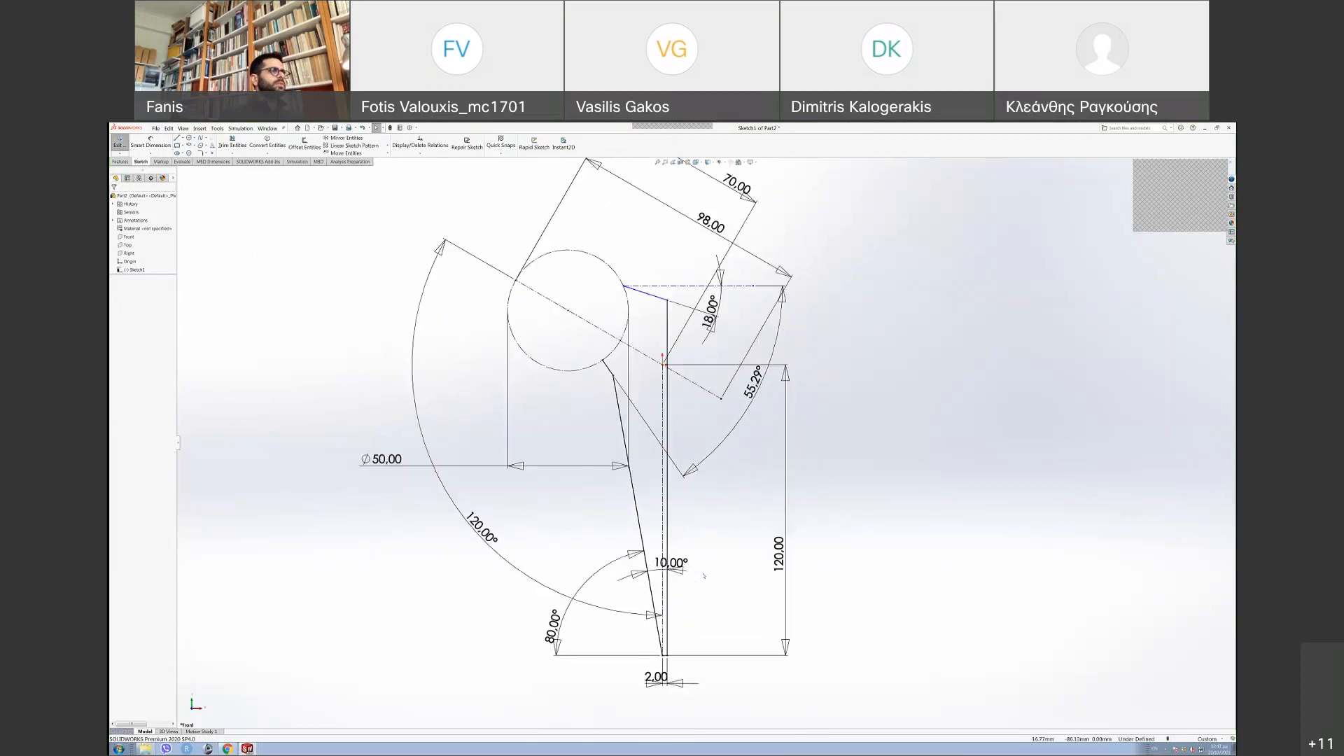
left_click(677, 565)
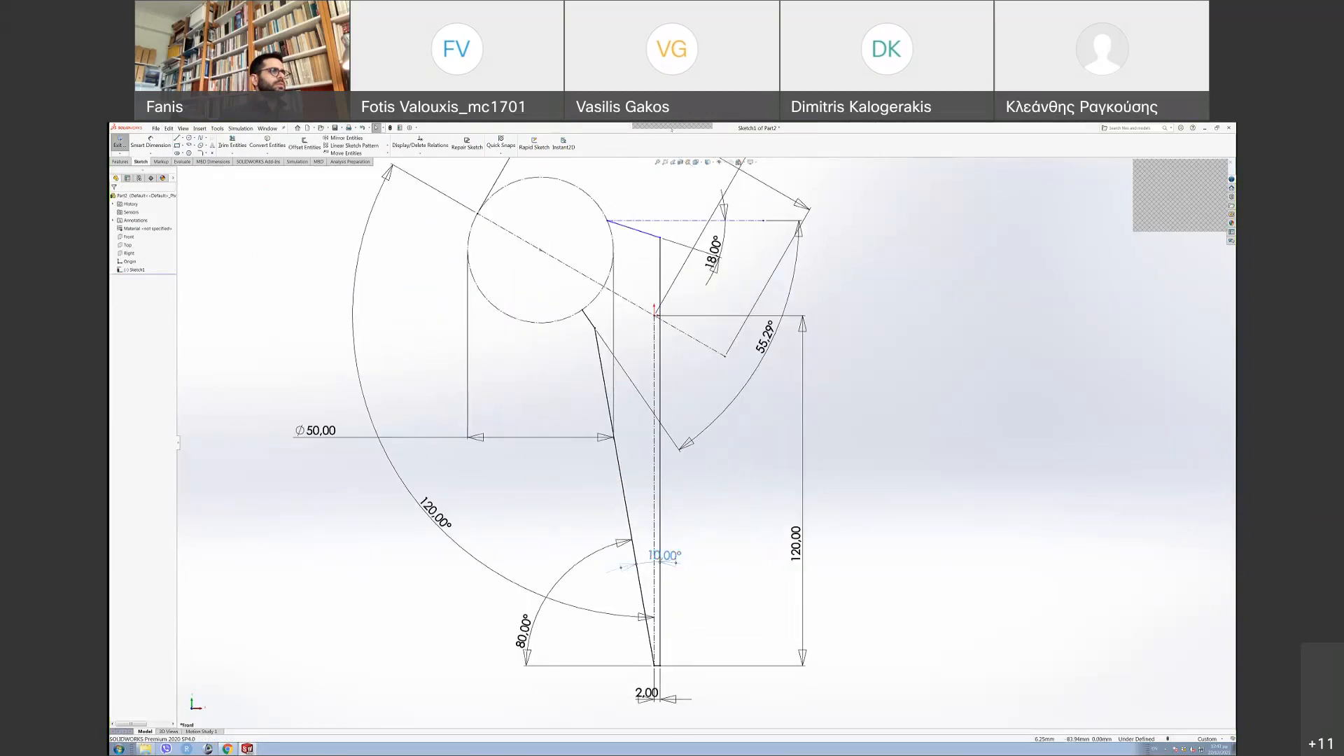
key("Delete")
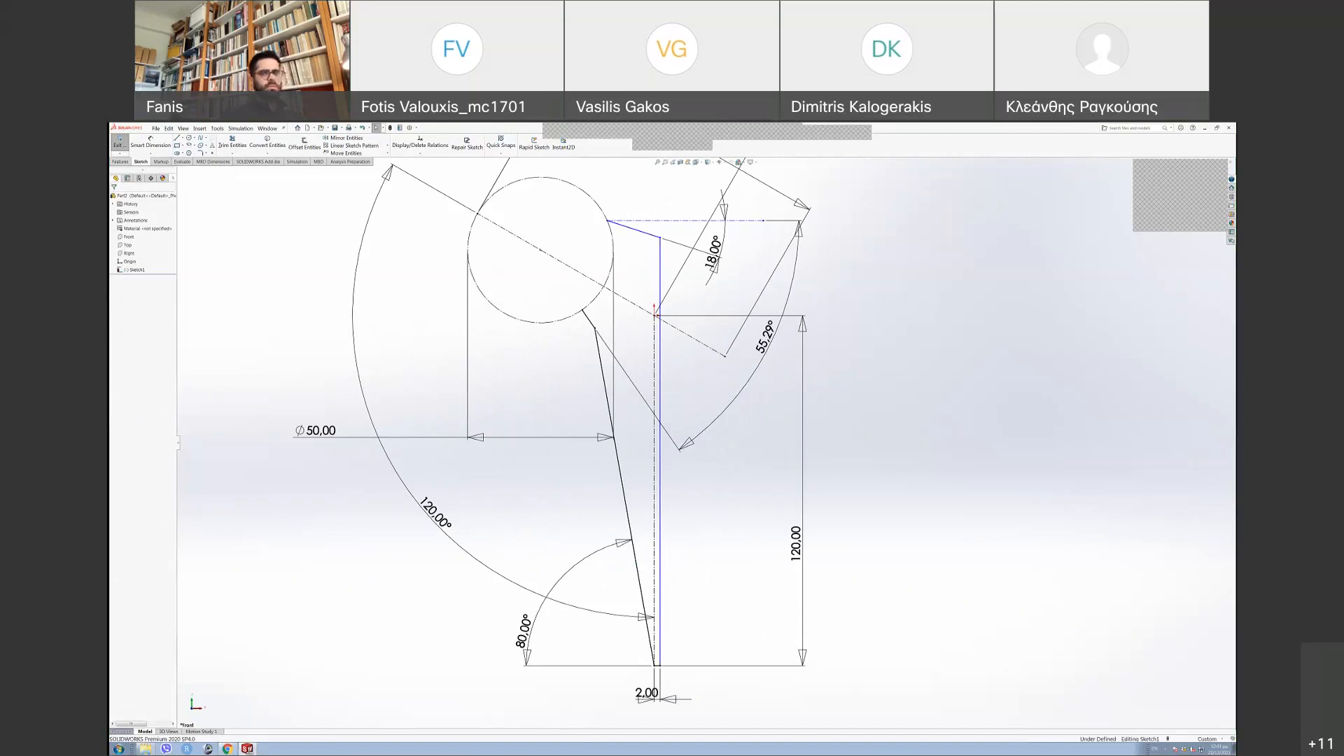
- Open the lower neck line's angle dimension for editing and accept its current value
key("z")
scroll(574, 168, "down", 3)
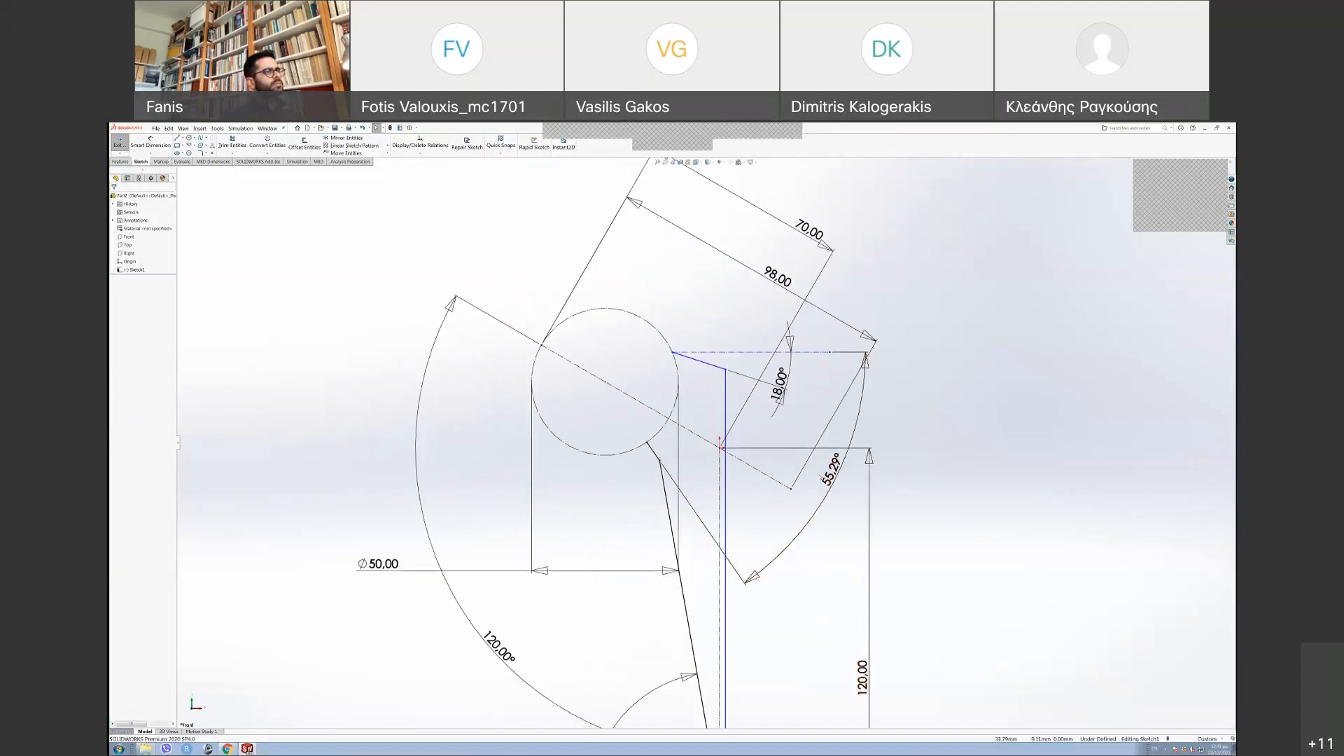
scroll(821, 477, "up", 2)
scroll(752, 617, "down", 2)
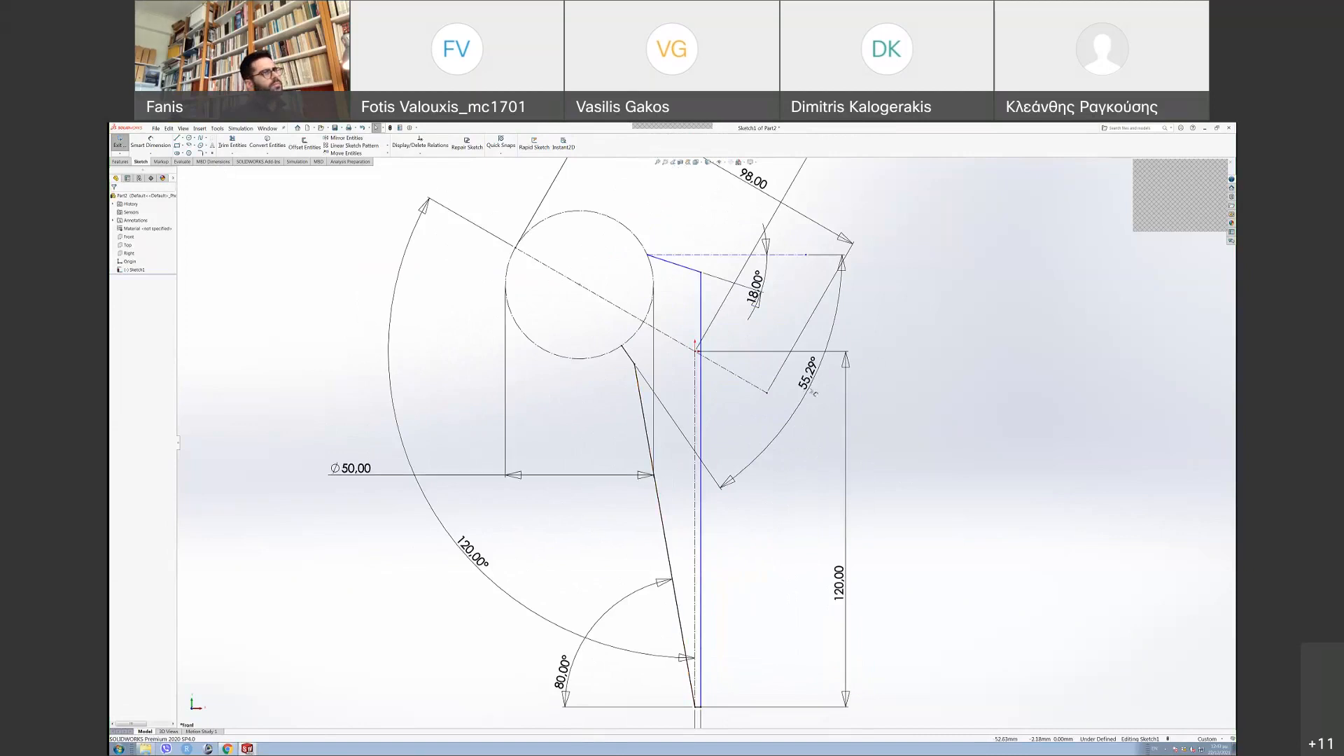
double_click(809, 378)
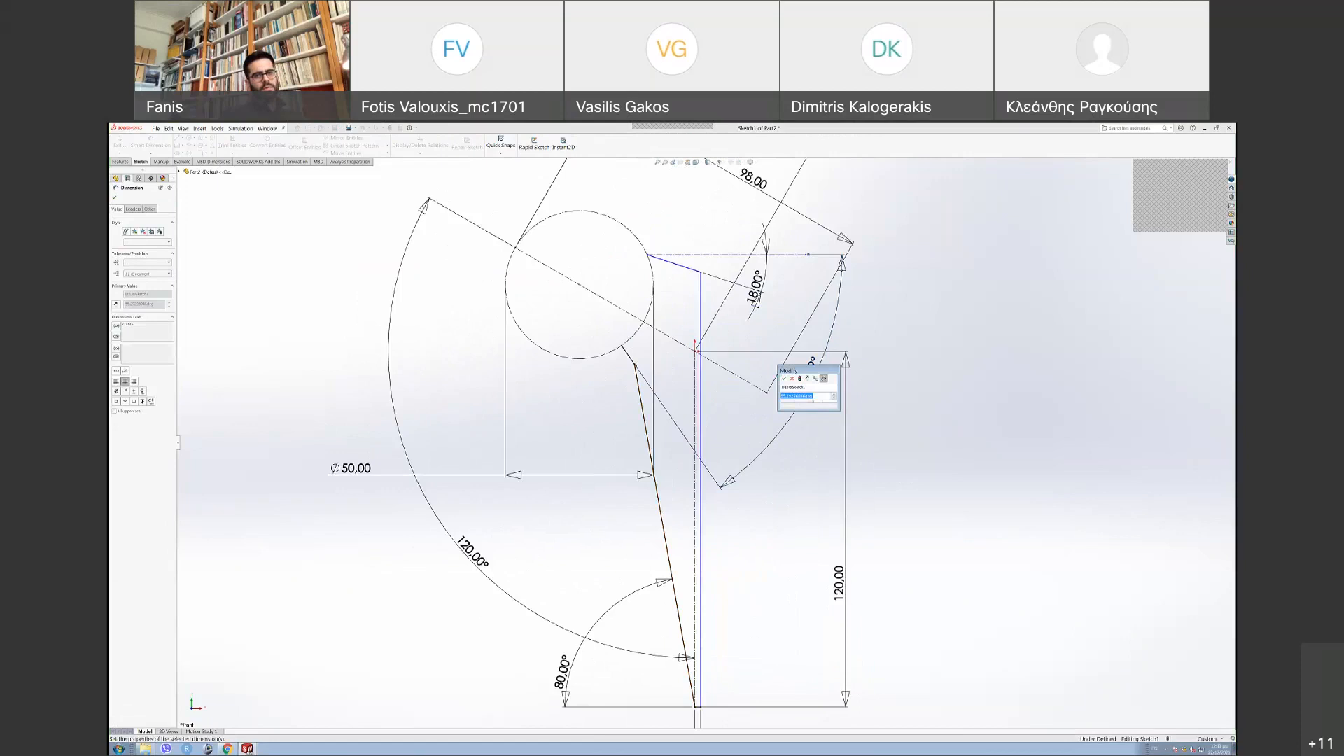
left_click(784, 379)
- Reposition the 98 mm dimension farther out, beyond the 70 mm dimension
scroll(784, 378, "up", 3)
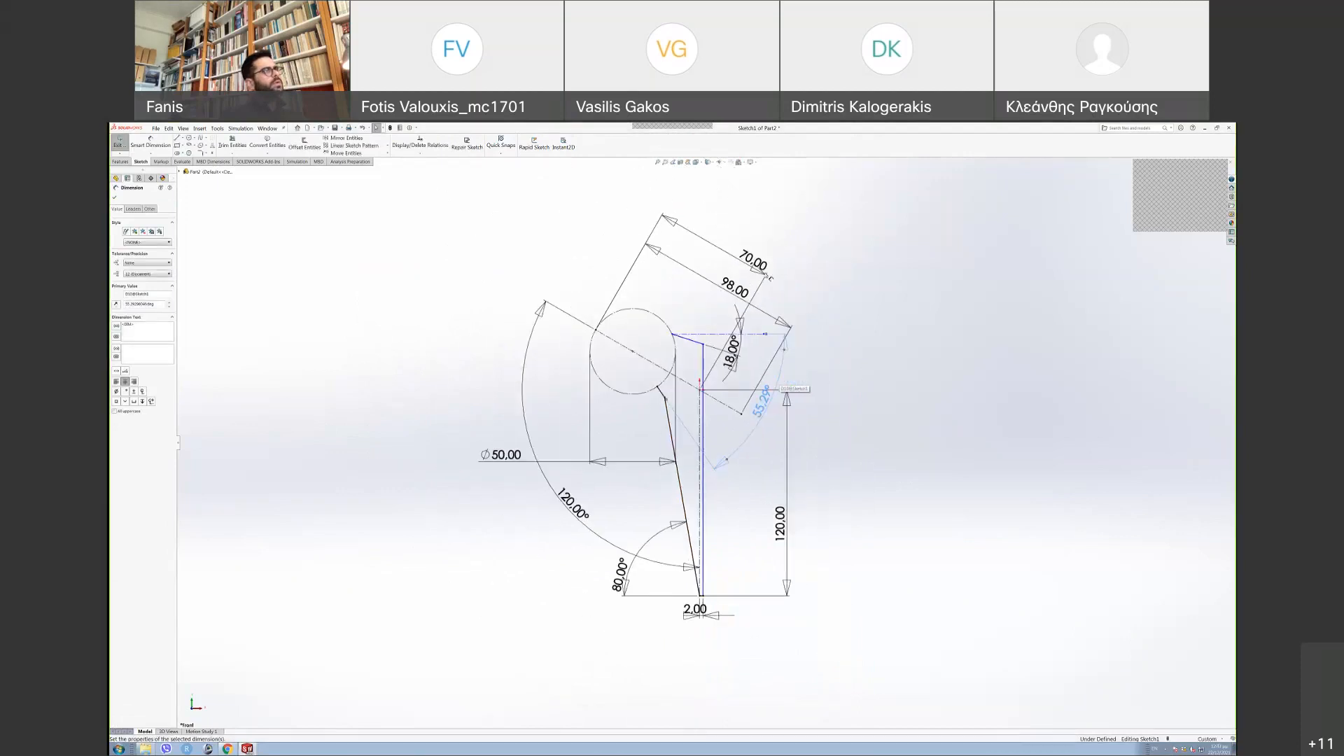
left_click_drag(708, 351, 744, 291)
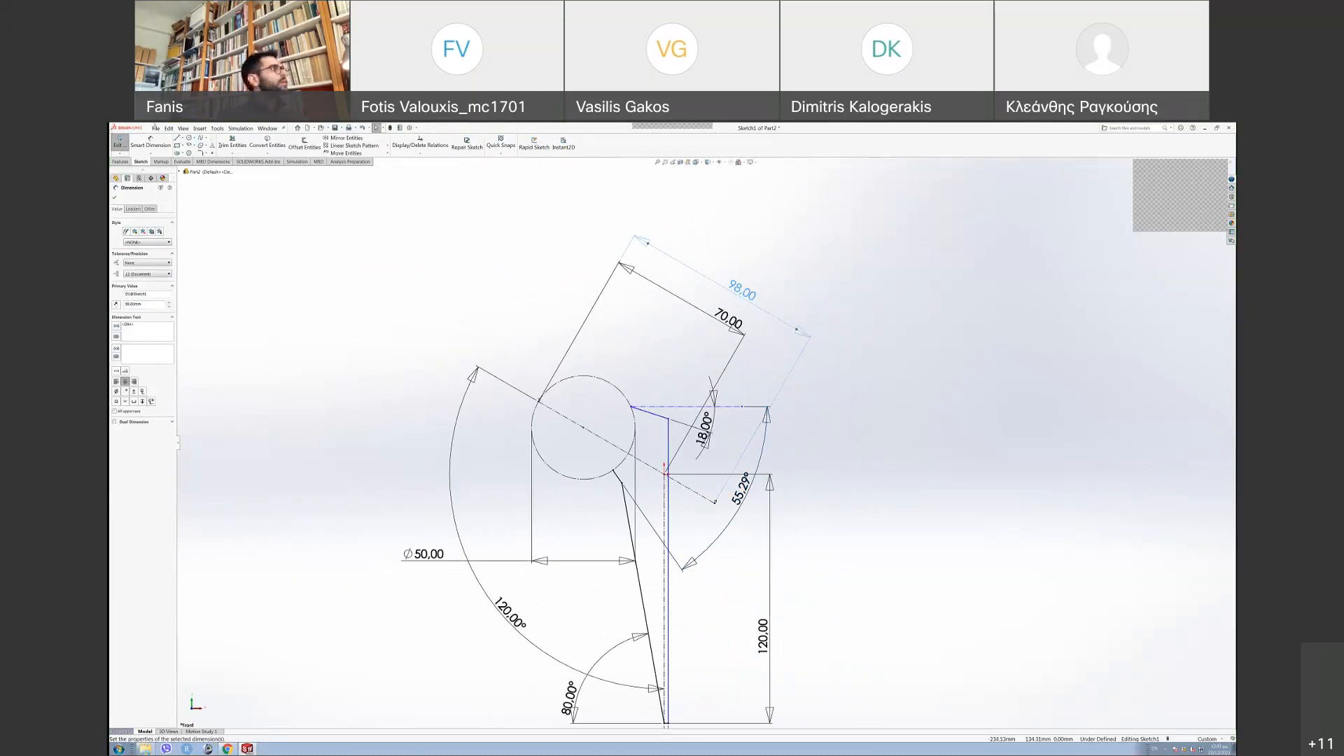
- Dimension the distance between the upper and lower neck line endpoints on the head circle and set it to 15 mm
left_click(157, 142)
left_click(616, 474)
left_click(630, 407)
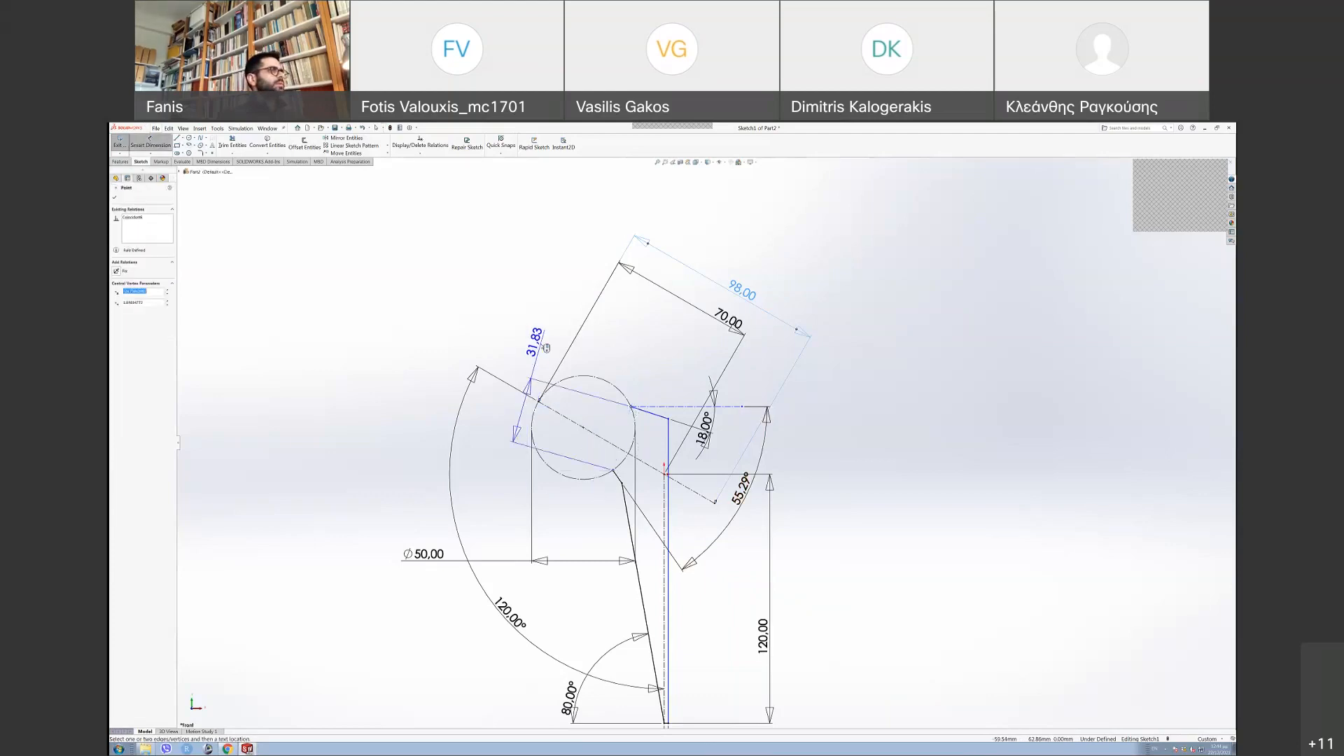
left_click(546, 348)
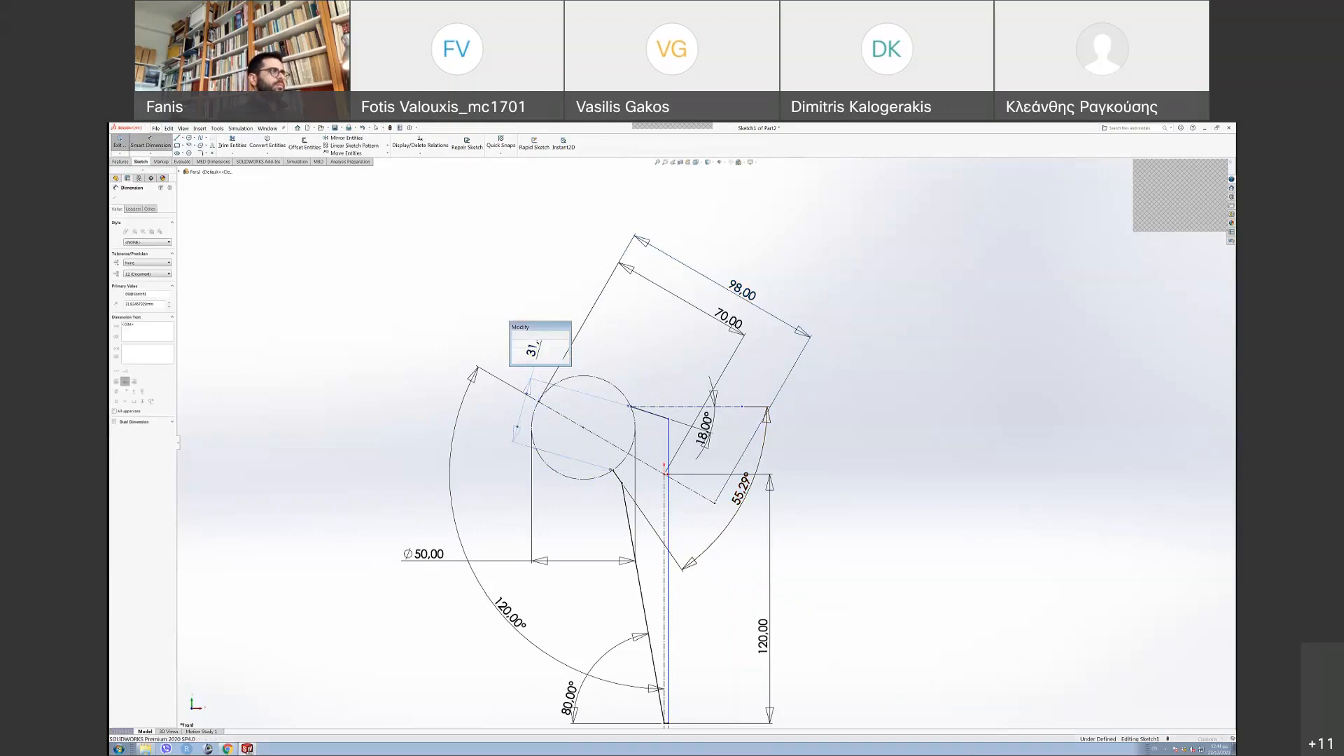
type("15")
key("Return")
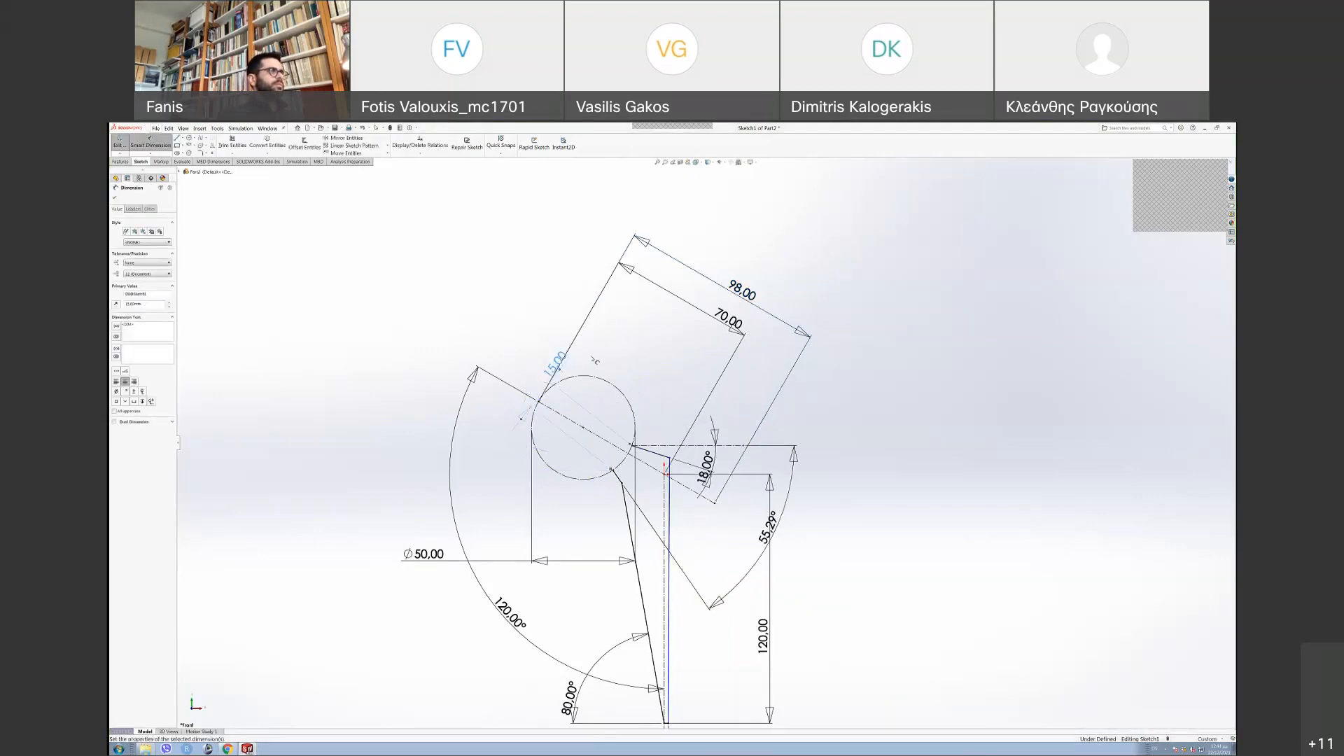
left_click(997, 563)
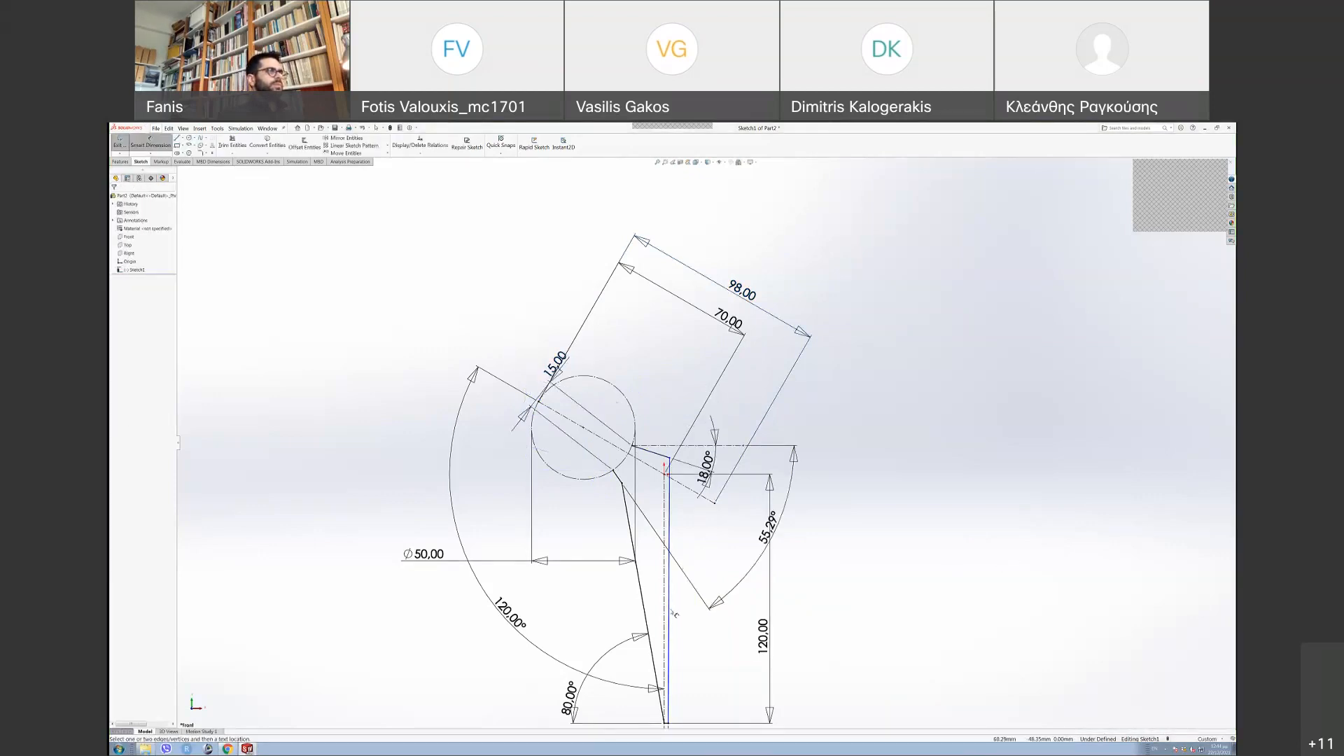
- Reposition the lower neck line's angle dimension farther out, beyond the 120 mm height dimension
scroll(673, 614, "down", 2)
scroll(698, 612, "up", 1)
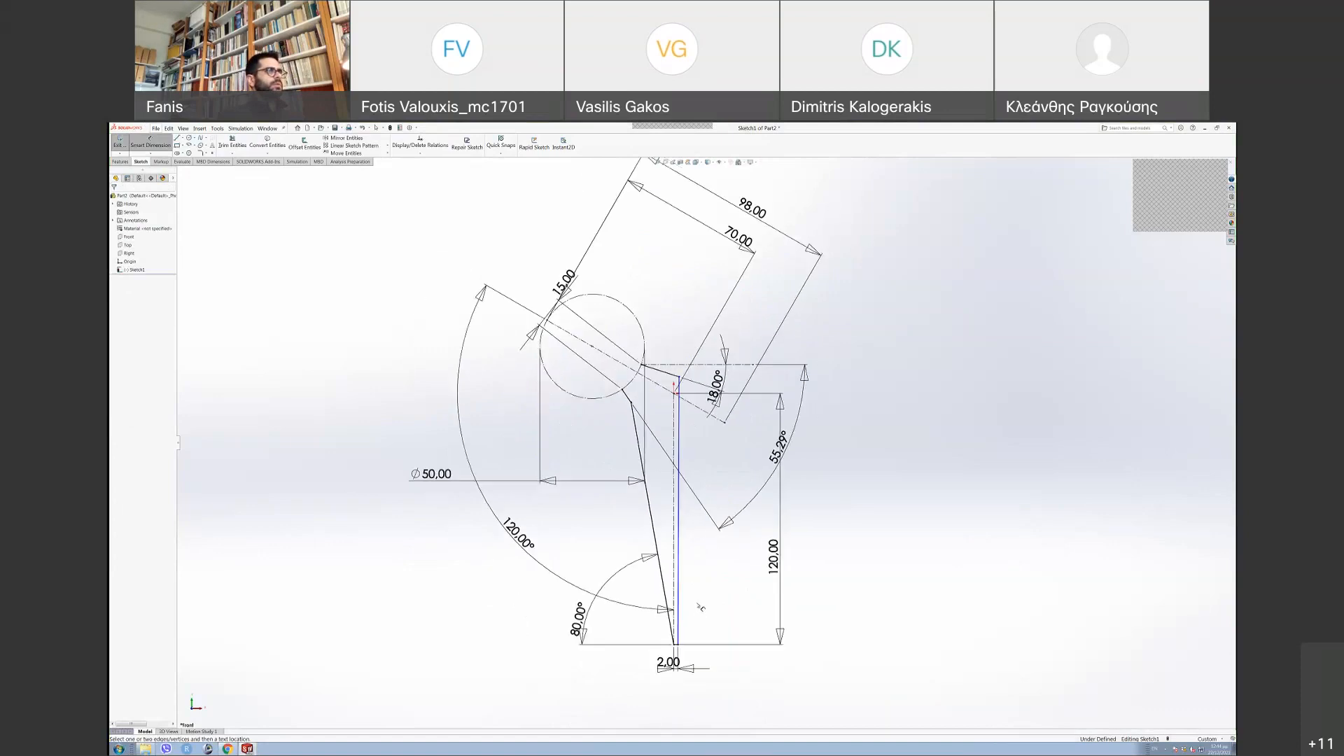
left_click(777, 448)
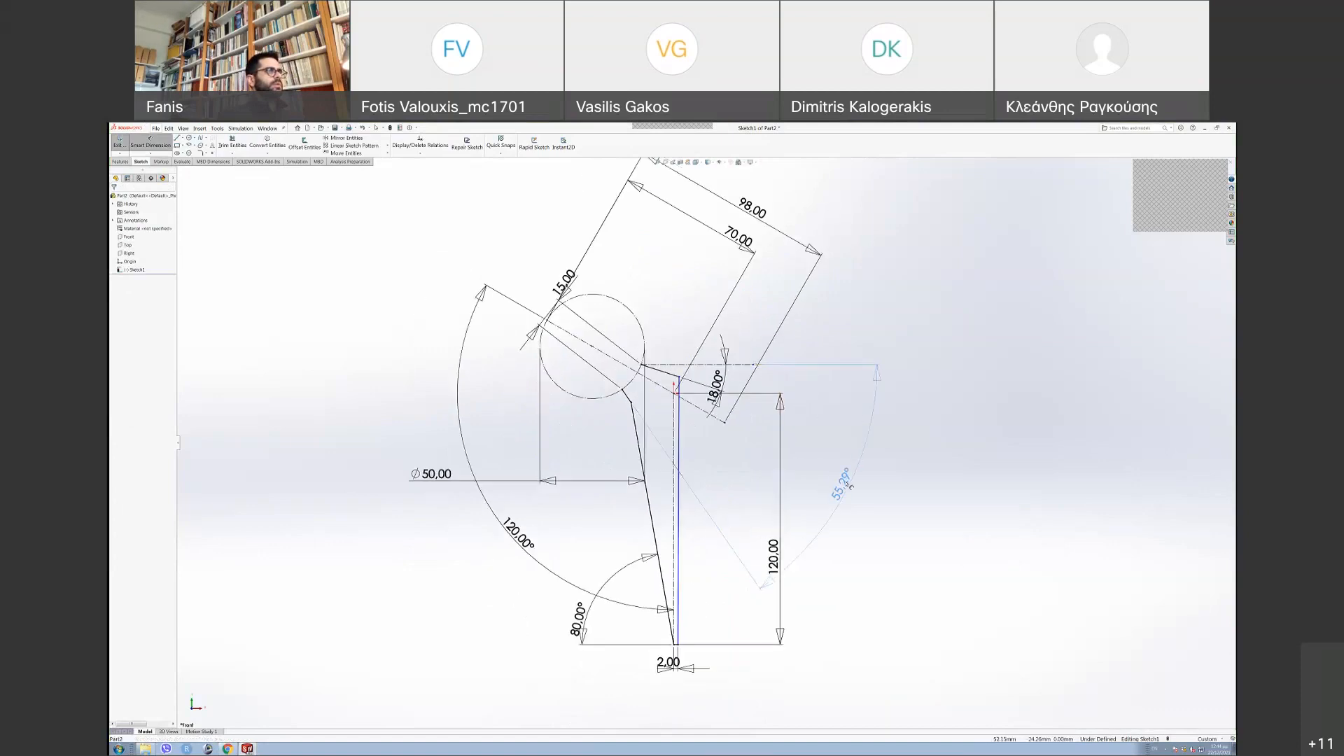
left_click(930, 471)
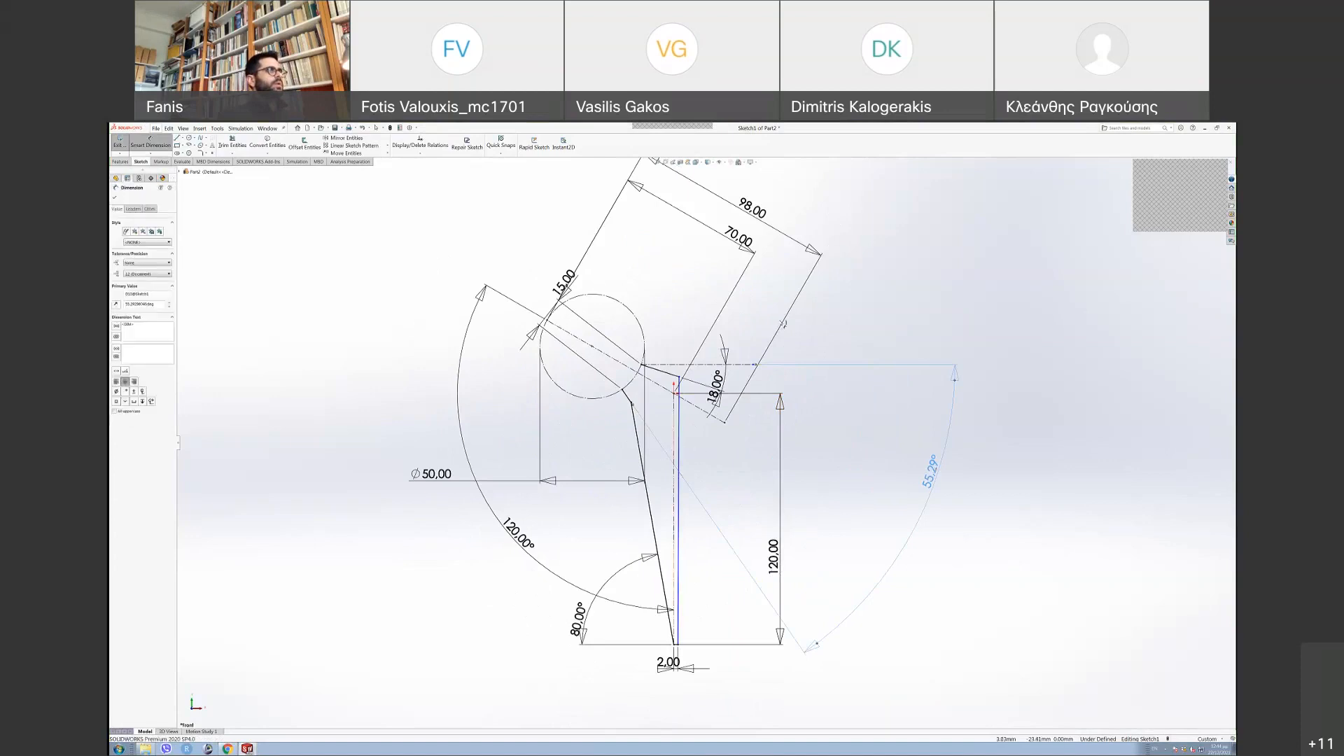
- Tilt the outer stem line slightly outward and dimension its angle to the inner stem line as 10°
left_click(686, 454)
left_click(678, 455)
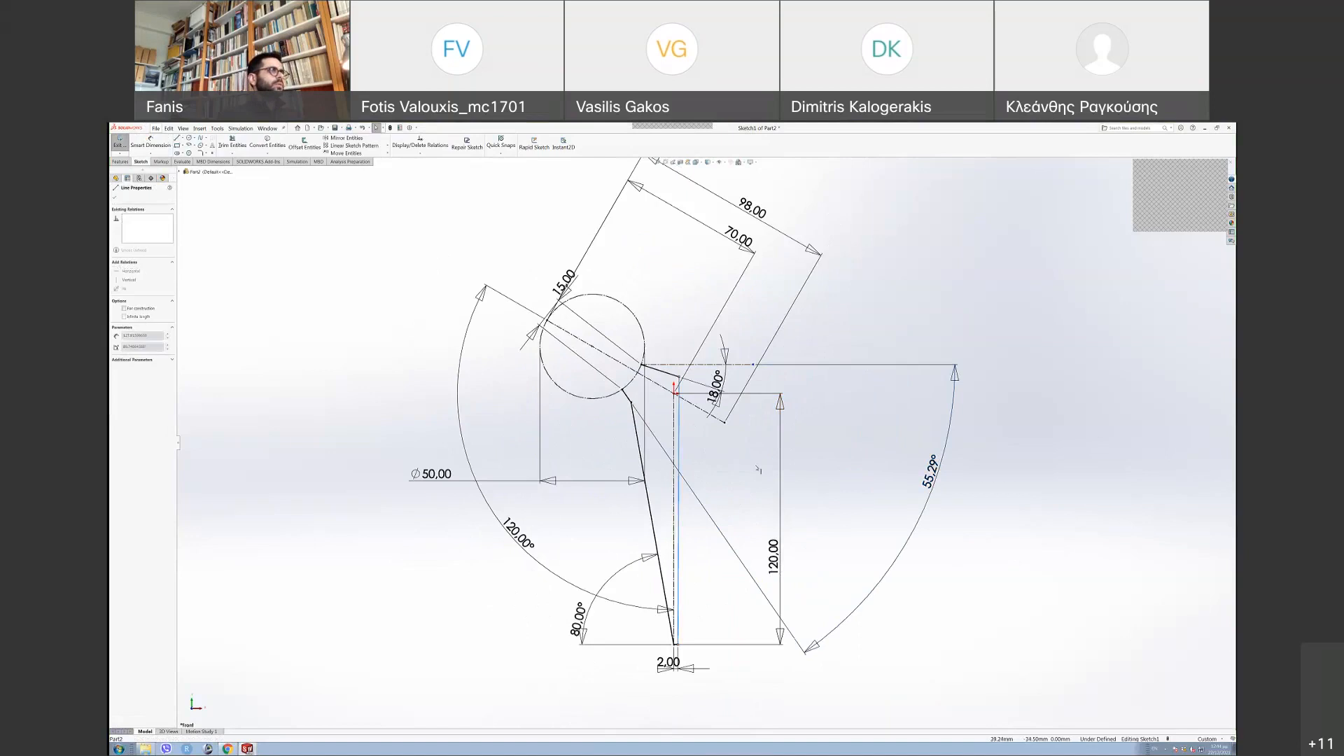
mouse_move(679, 378)
left_mouse_down()
mouse_move(711, 387)
mouse_move(682, 378)
left_mouse_up()
left_click(150, 142)
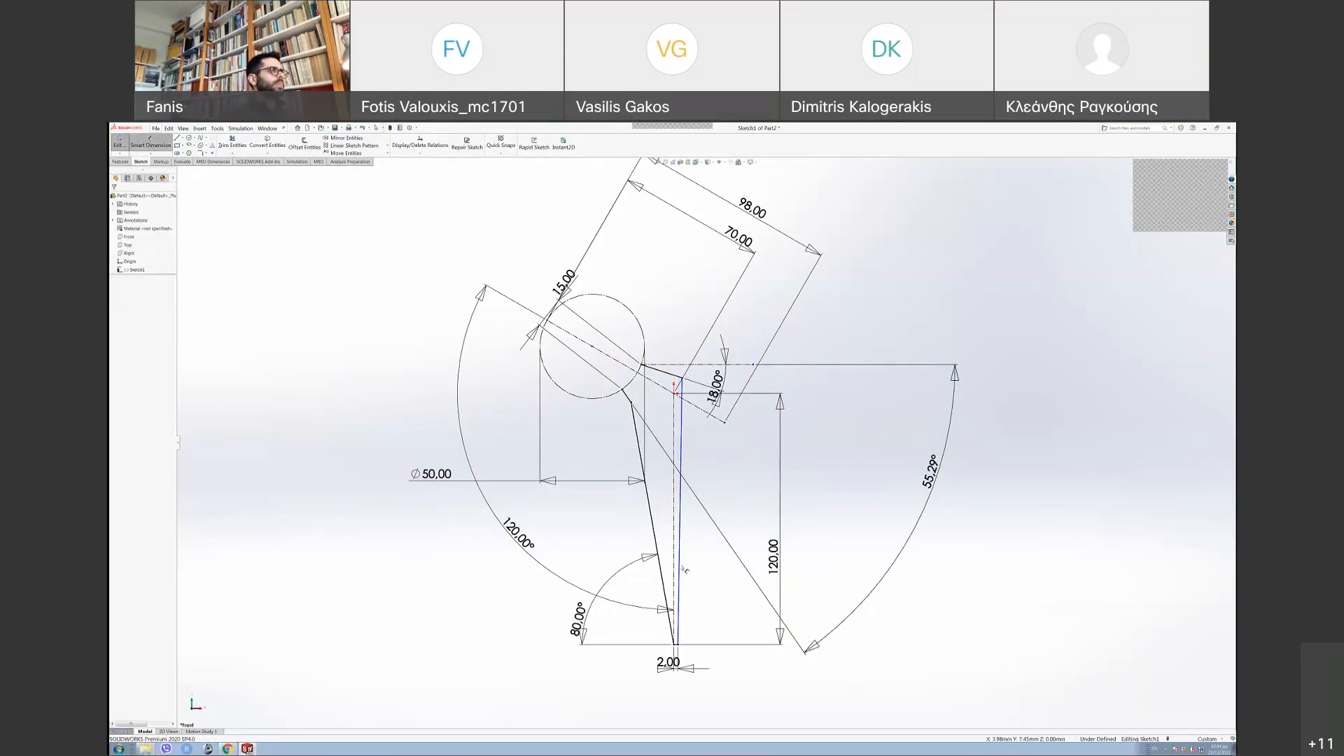
left_click(682, 569)
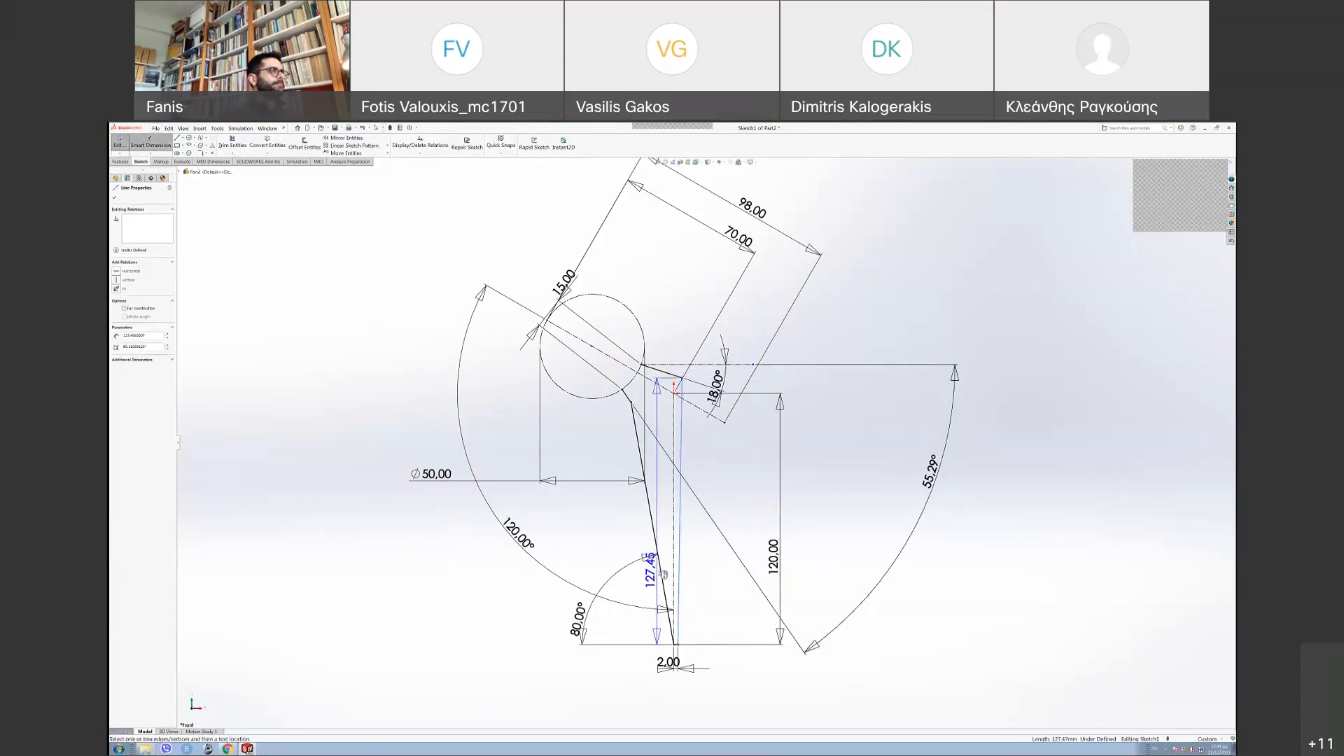
left_click(660, 571)
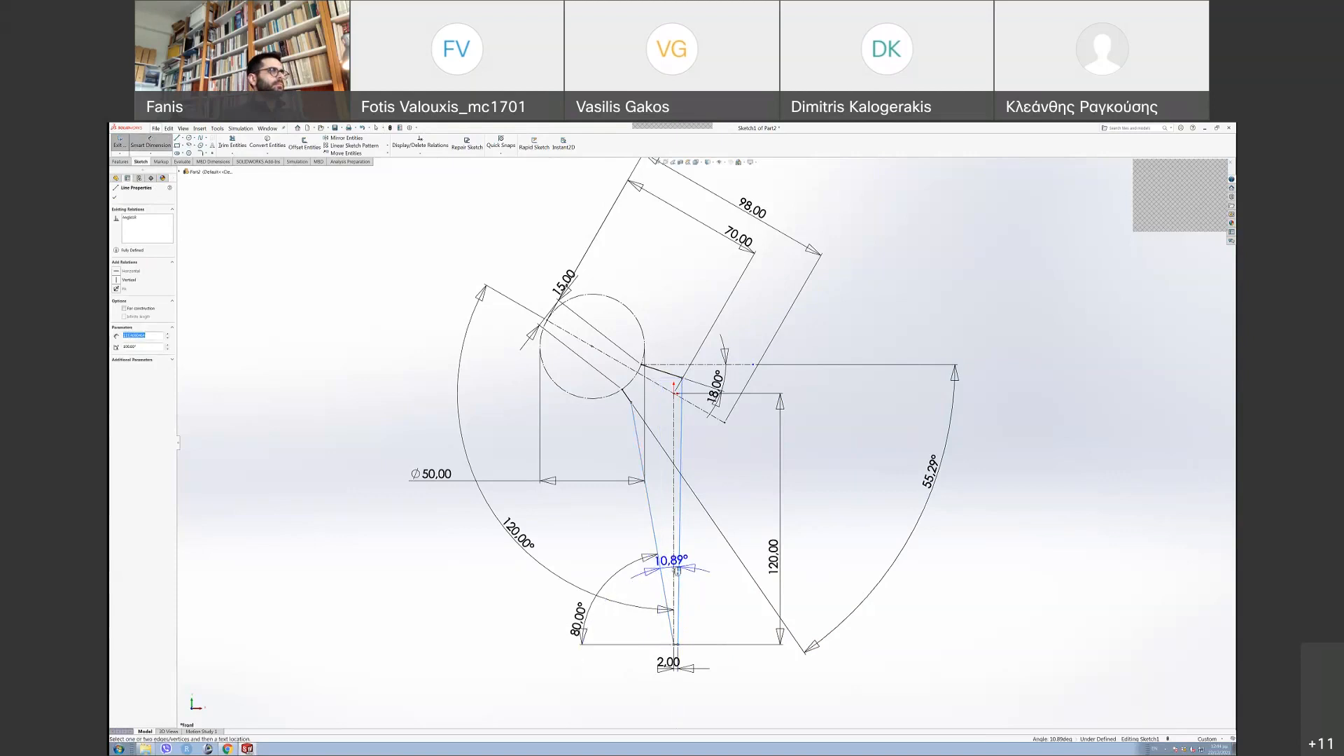
left_click(678, 571)
type("10")
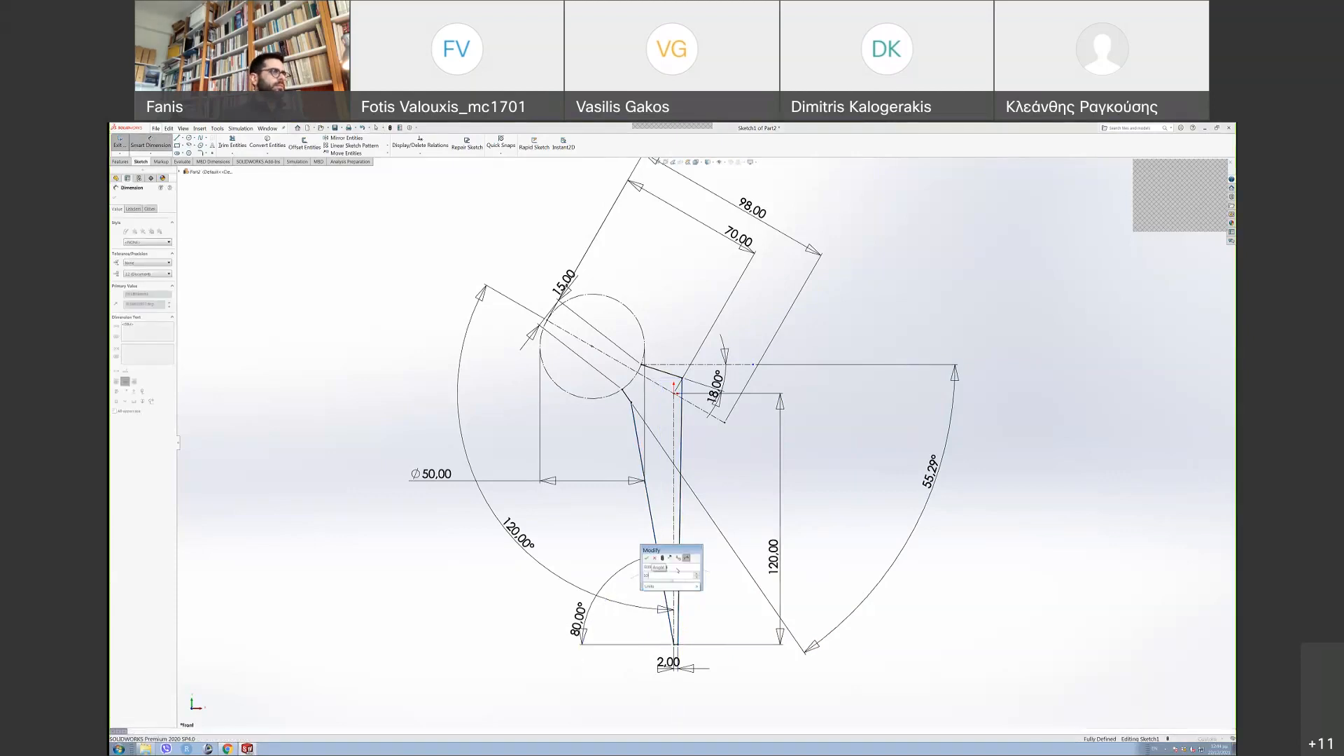
key("Return")
left_click(1095, 543)
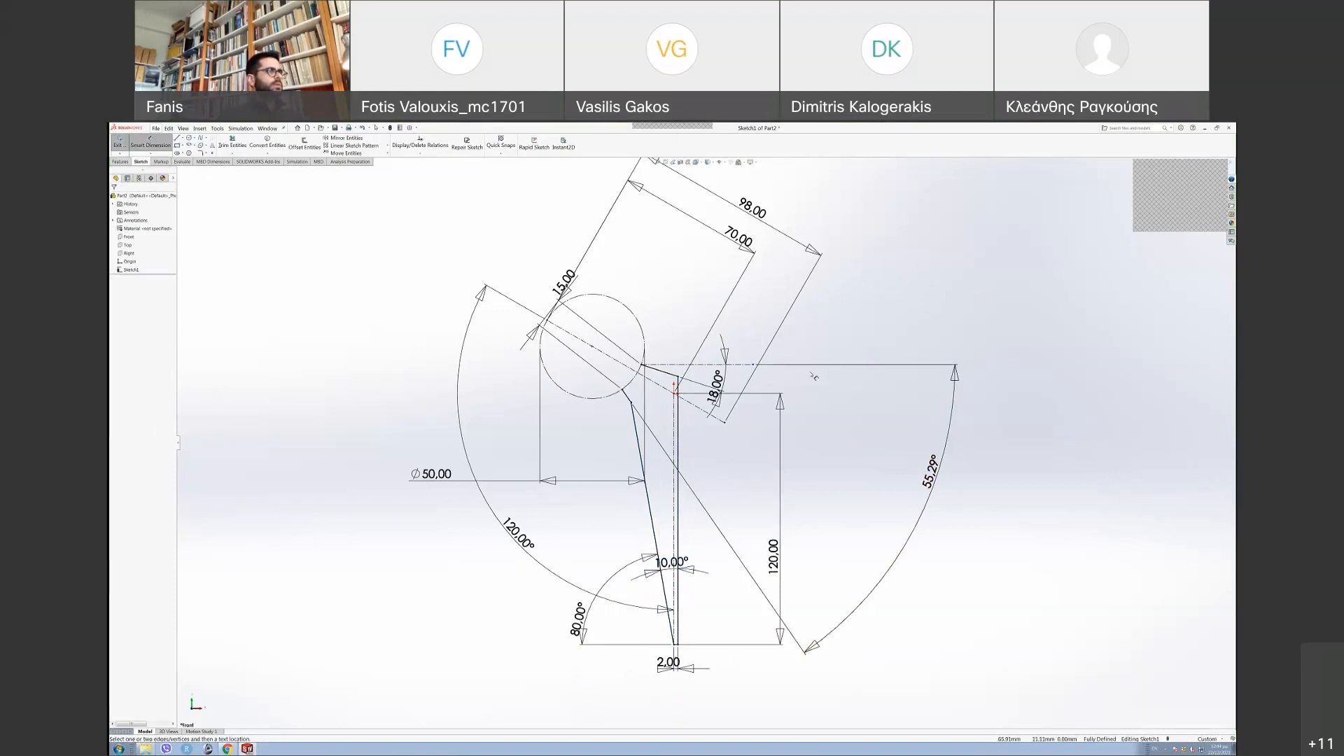
- Examine the dimensioned implant profile as a whole and close up around the head and neck
key("f")
scroll(813, 377, "up", 2)
scroll(807, 381, "down", 2)
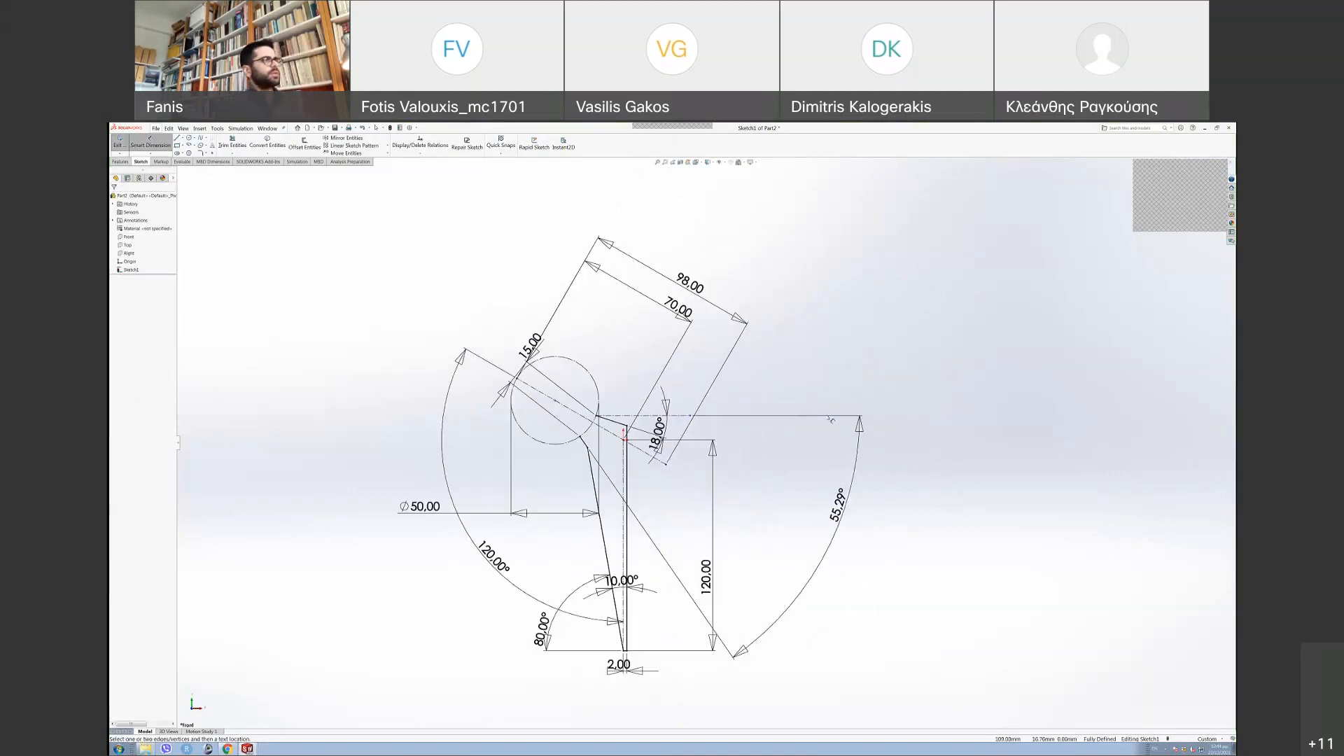
scroll(549, 413, "up", 2)
scroll(549, 412, "up", 1)
scroll(653, 455, "down", 1)
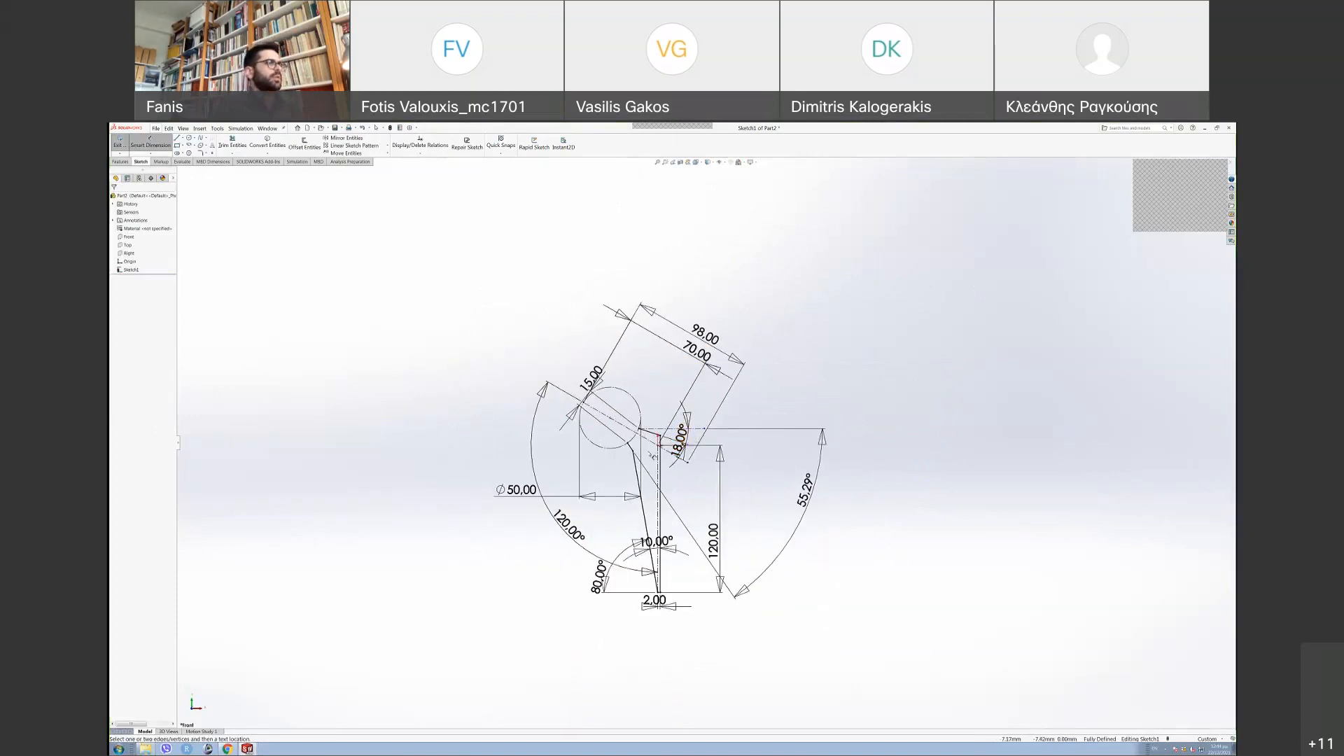
scroll(706, 436, "up", 1)
scroll(652, 456, "down", 6)
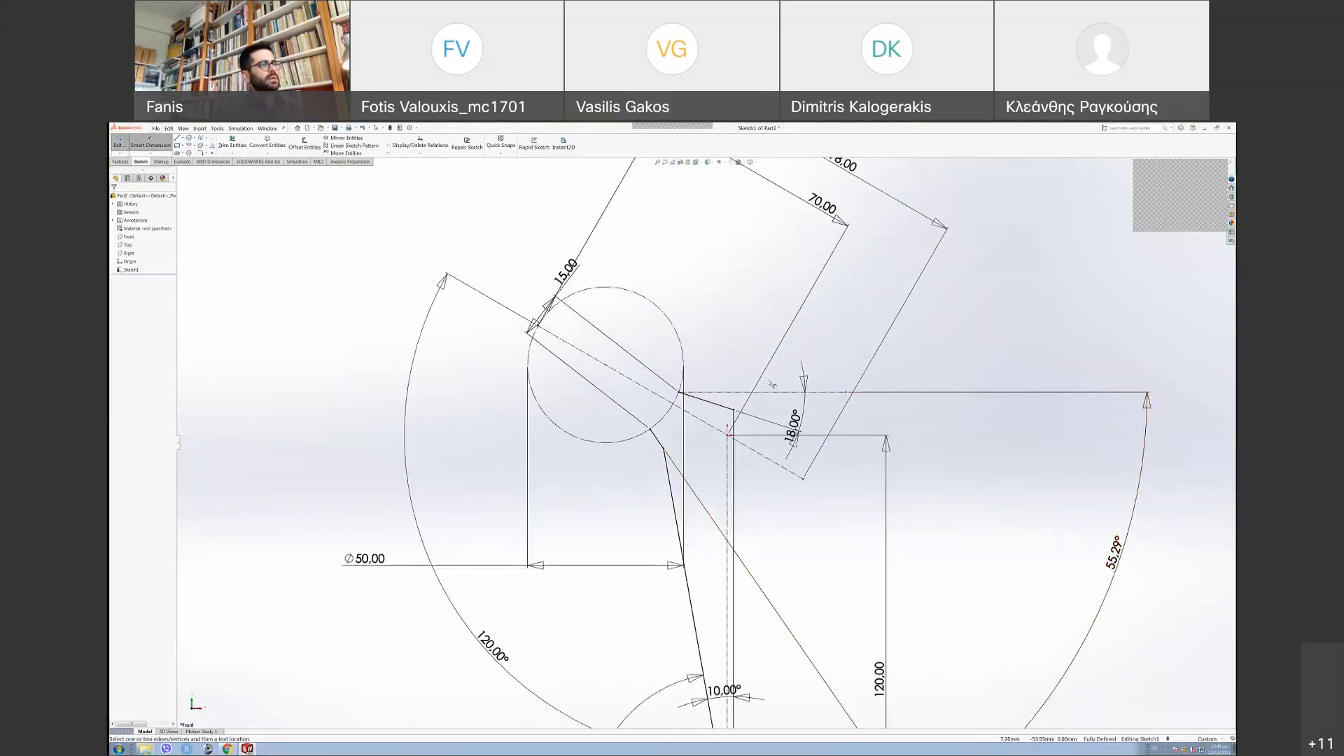
key("f")
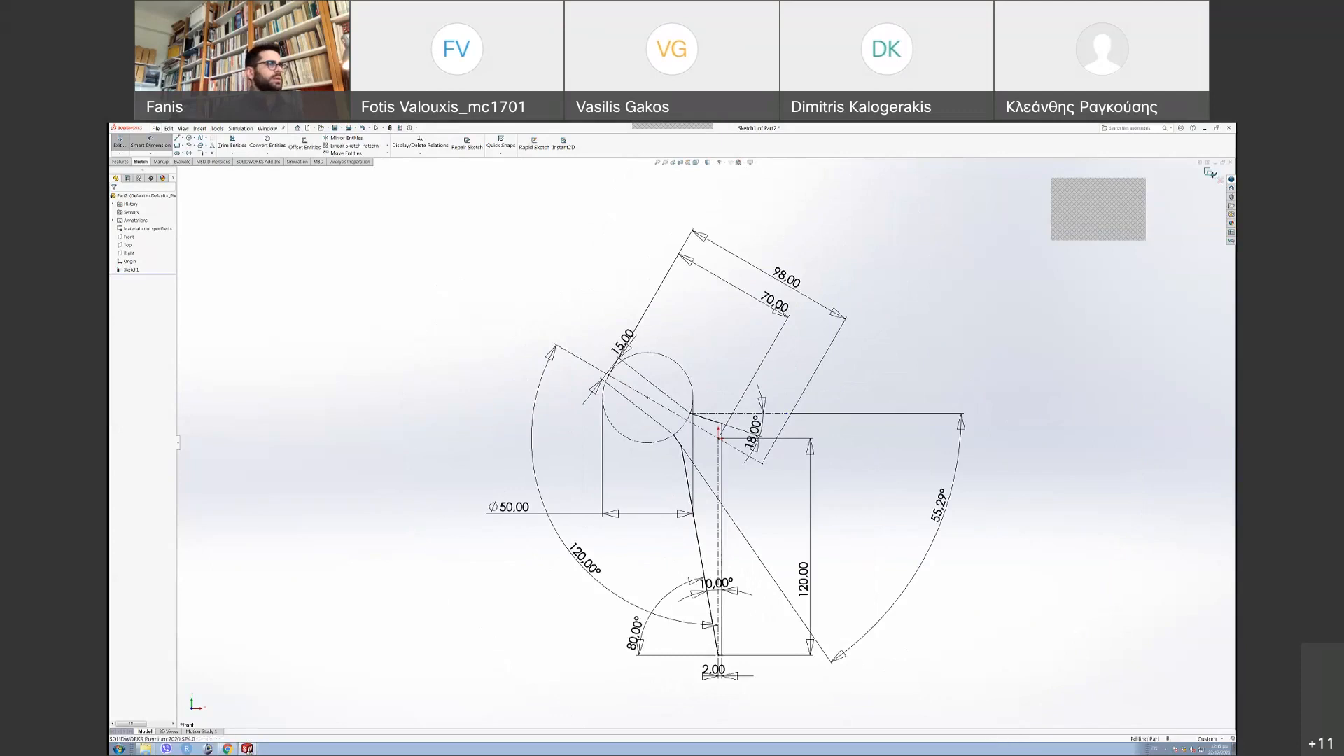
- Exit the profile sketch and start a new sketch on the Front plane
left_click(1212, 174)
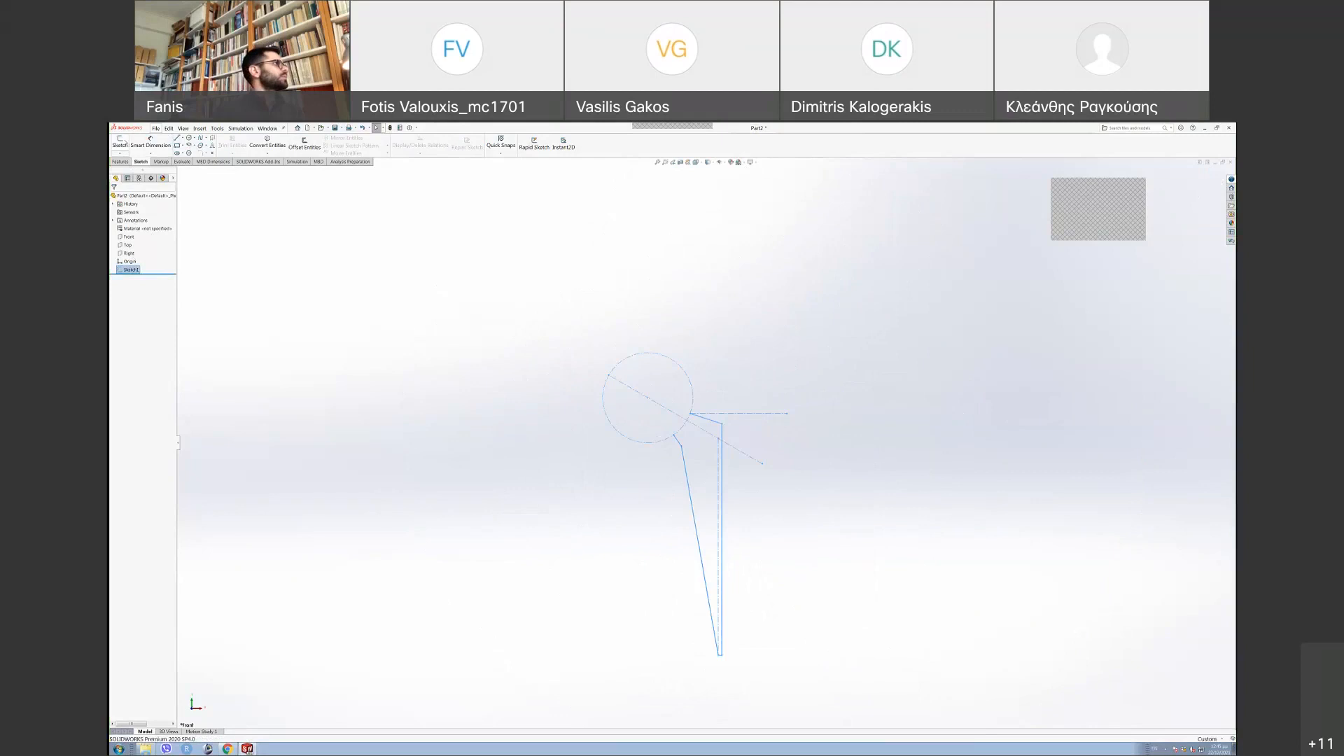
left_click(129, 236)
left_click(120, 141)
scroll(551, 401, "down", 3)
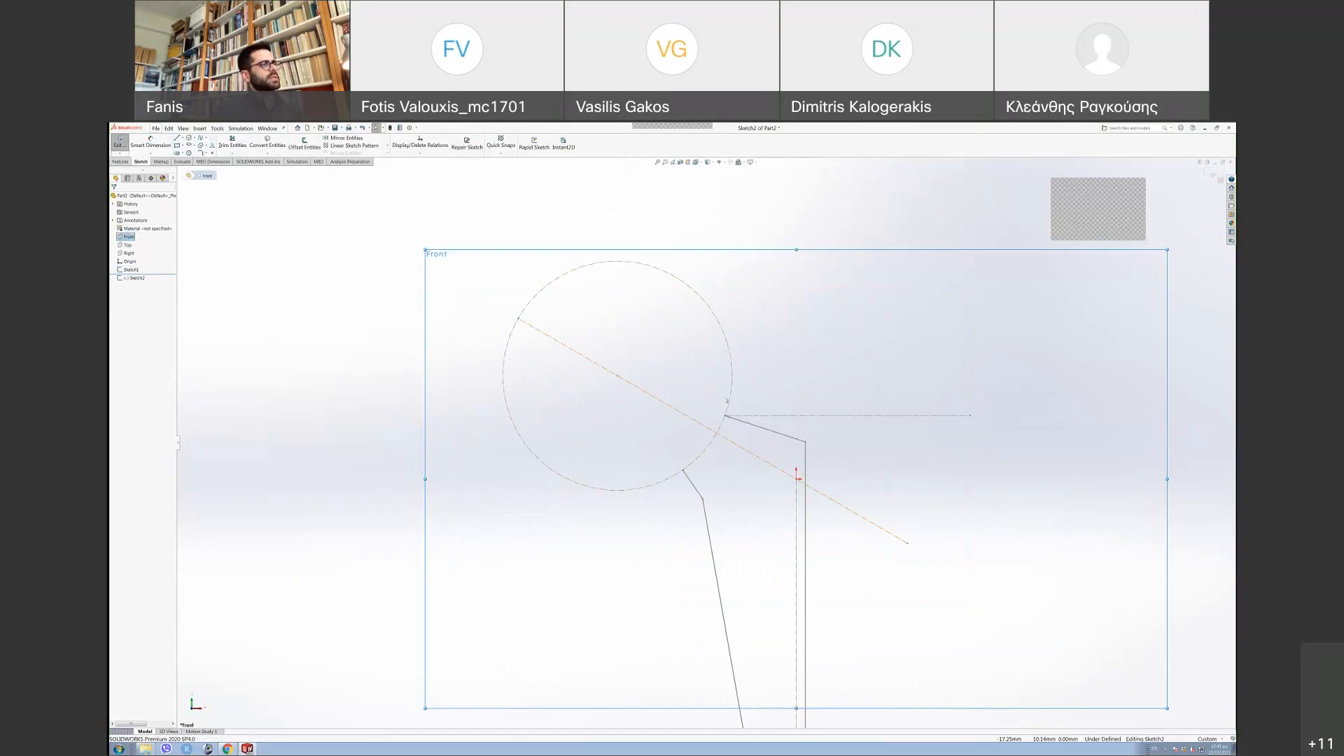
- Try to convert the construction head circle into the new sketch with Convert Entities, and undo the conversion
left_click(731, 385)
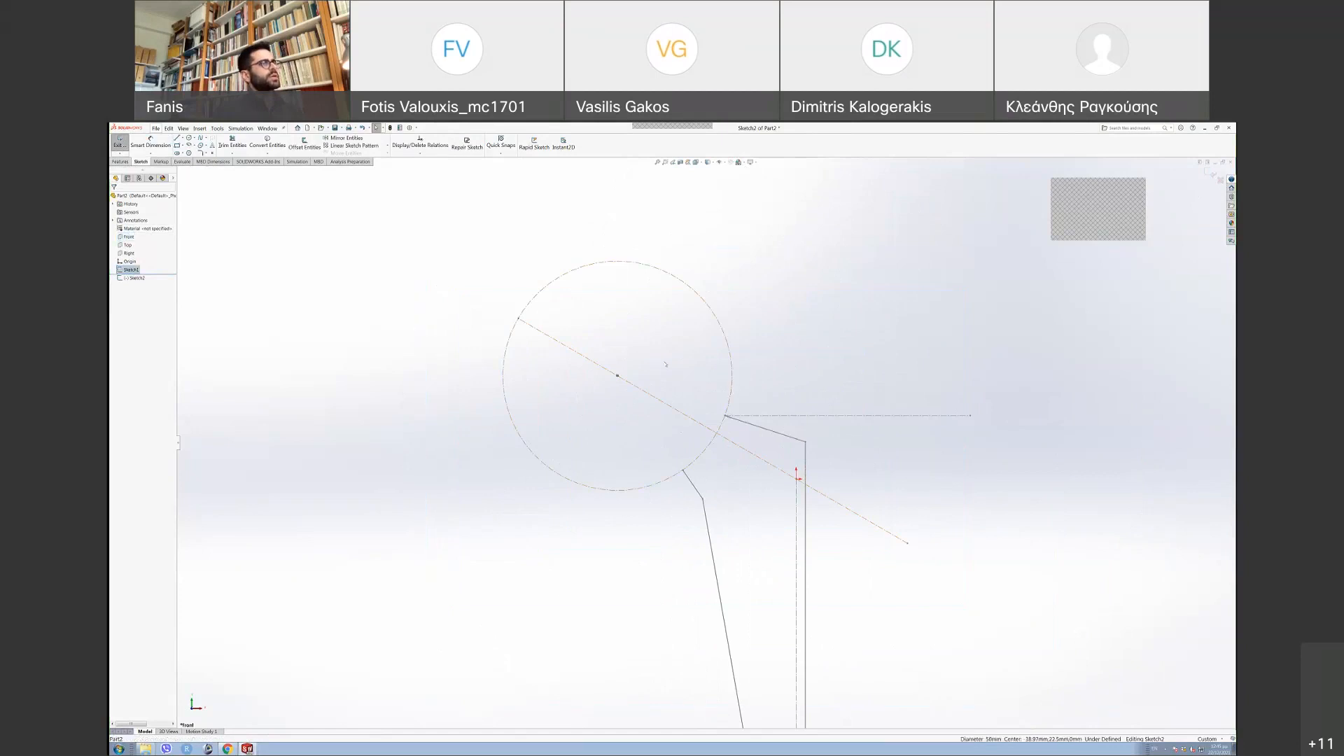
left_click(261, 144)
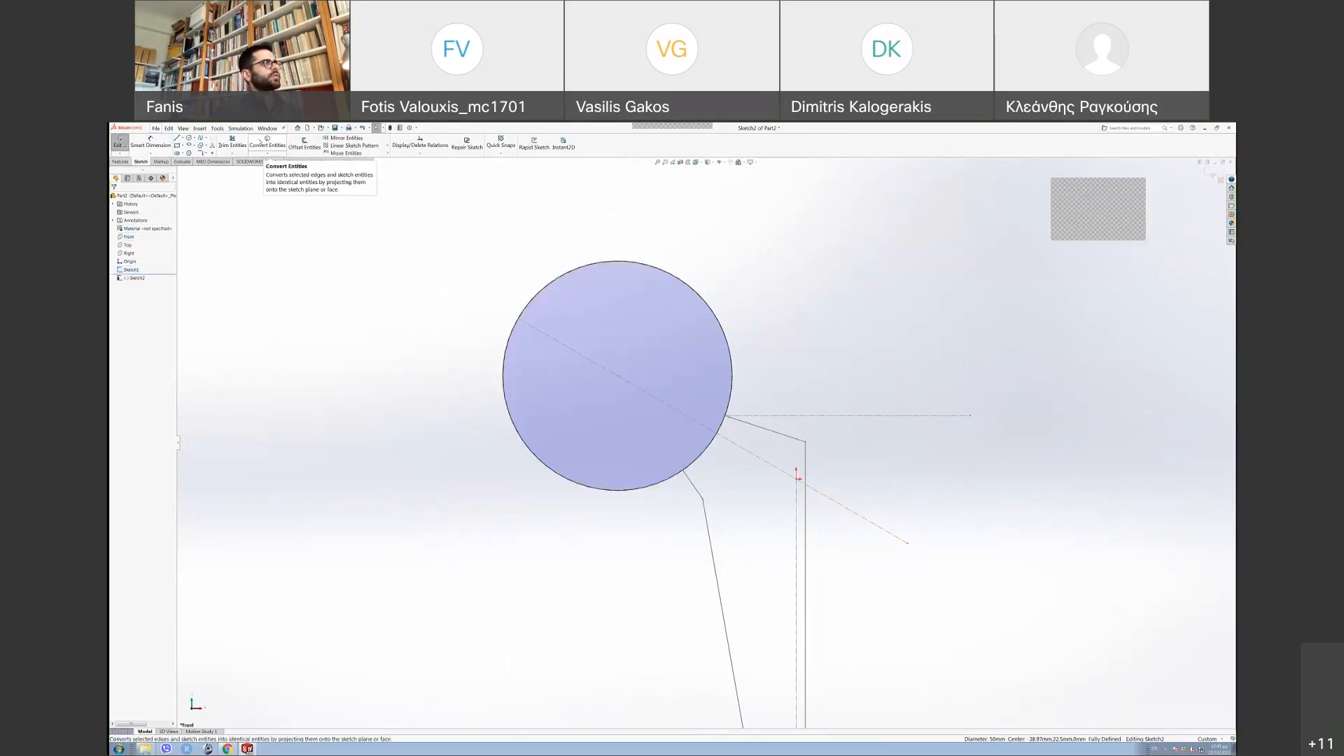
left_click(724, 336)
left_click(799, 312)
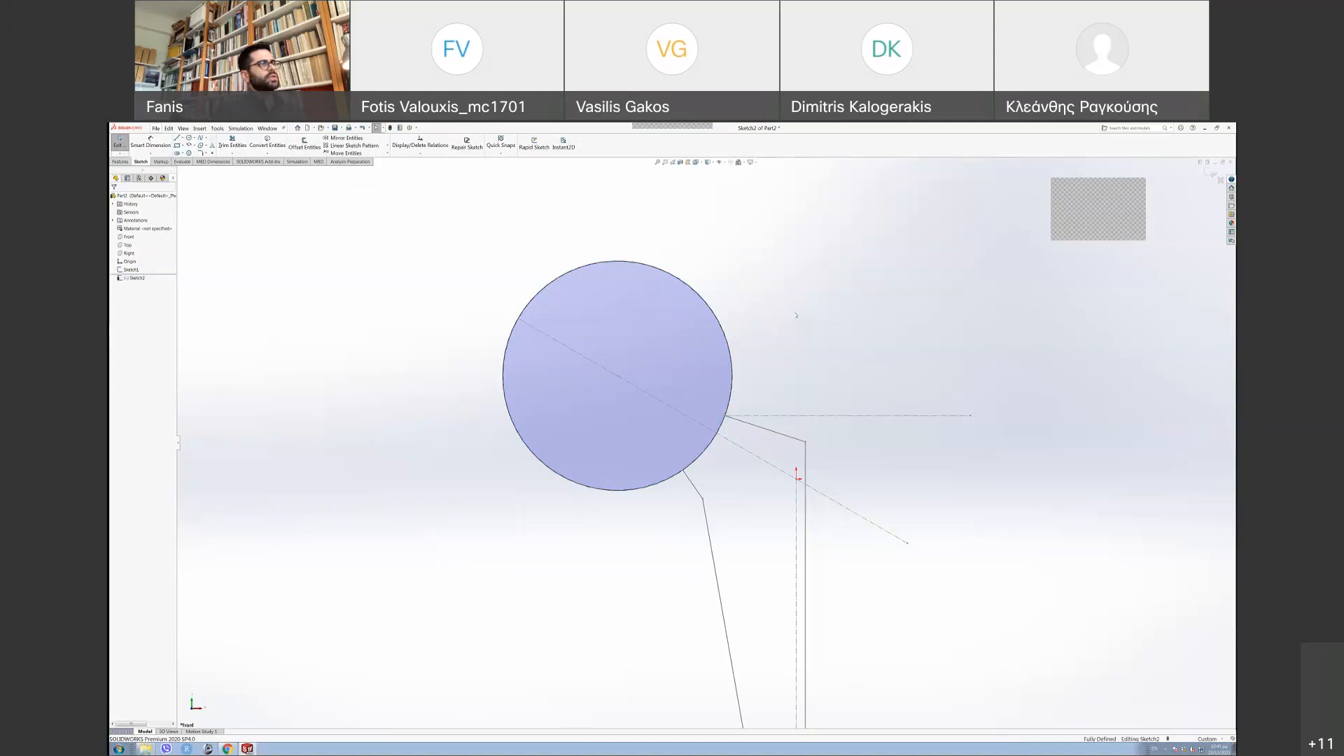
key("ctrl+z")
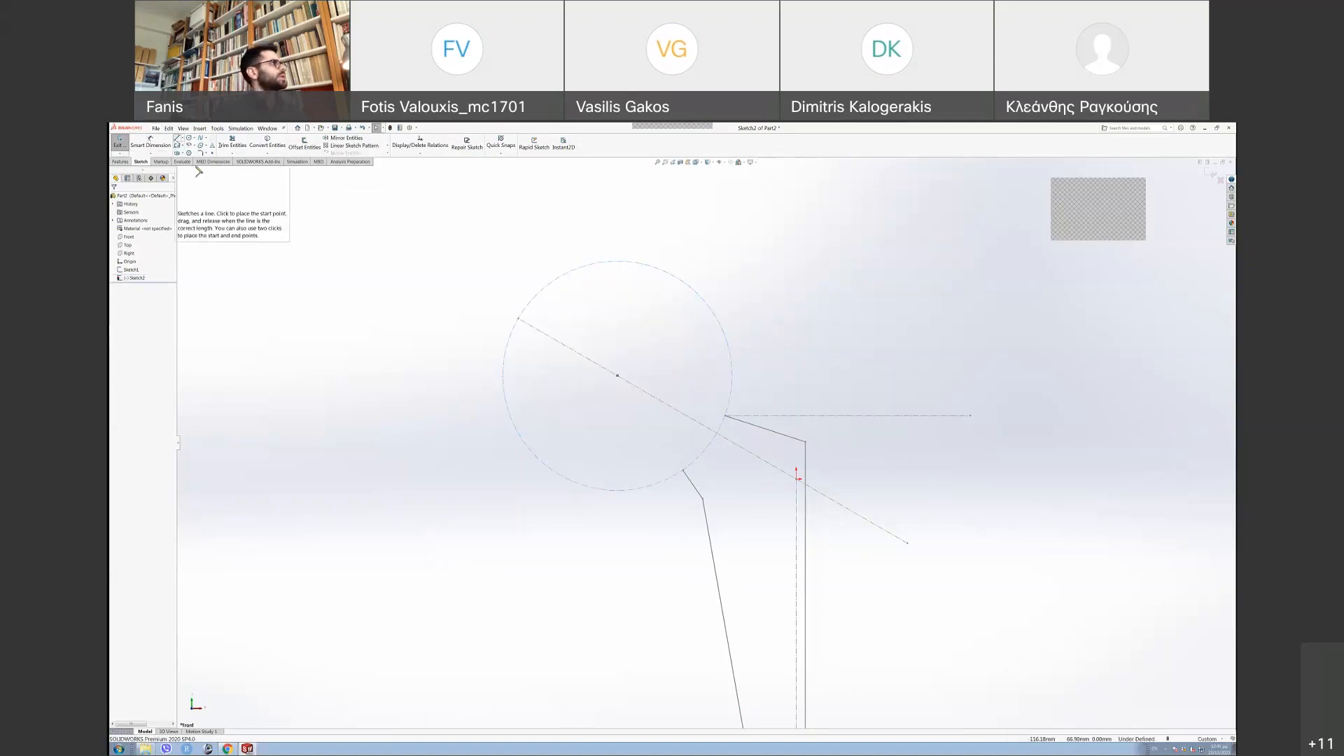
- Sketch a line along the slanted construction axis from its outer end on the head circle past the circle's center
left_click(177, 138)
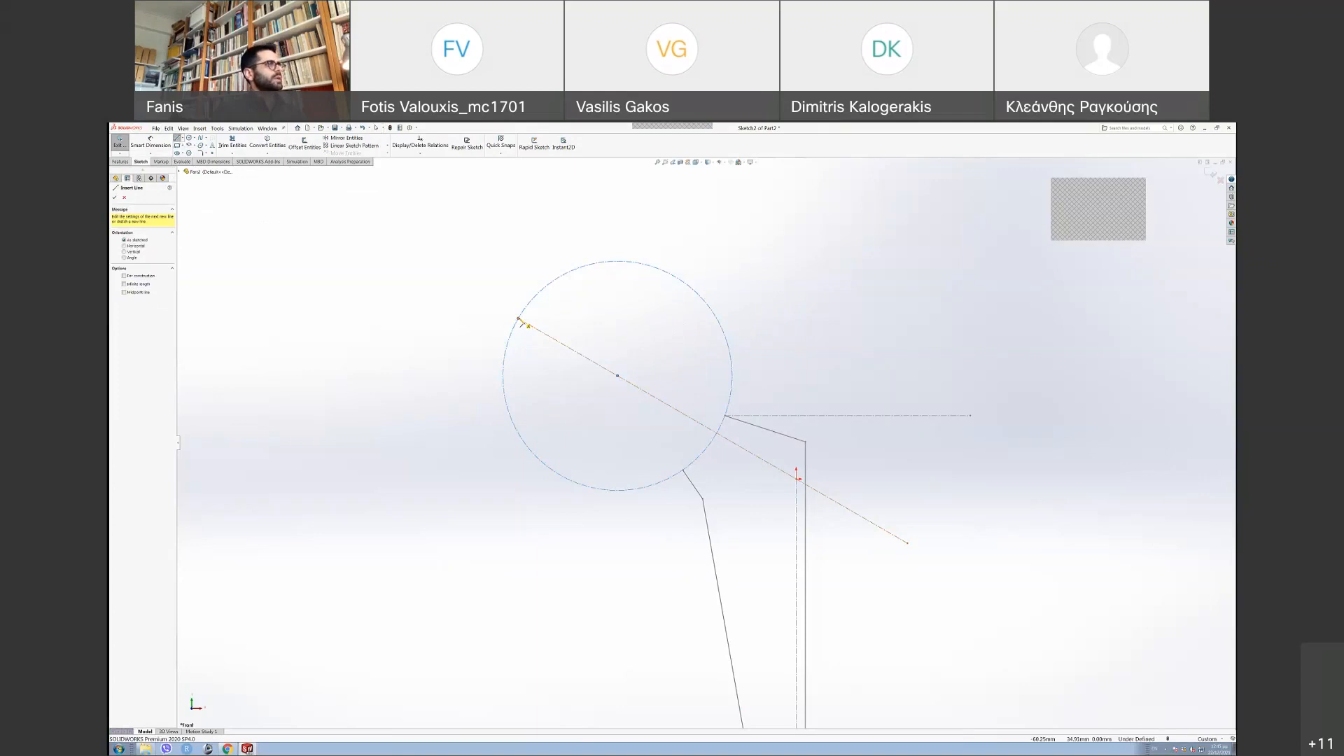
left_click(519, 319)
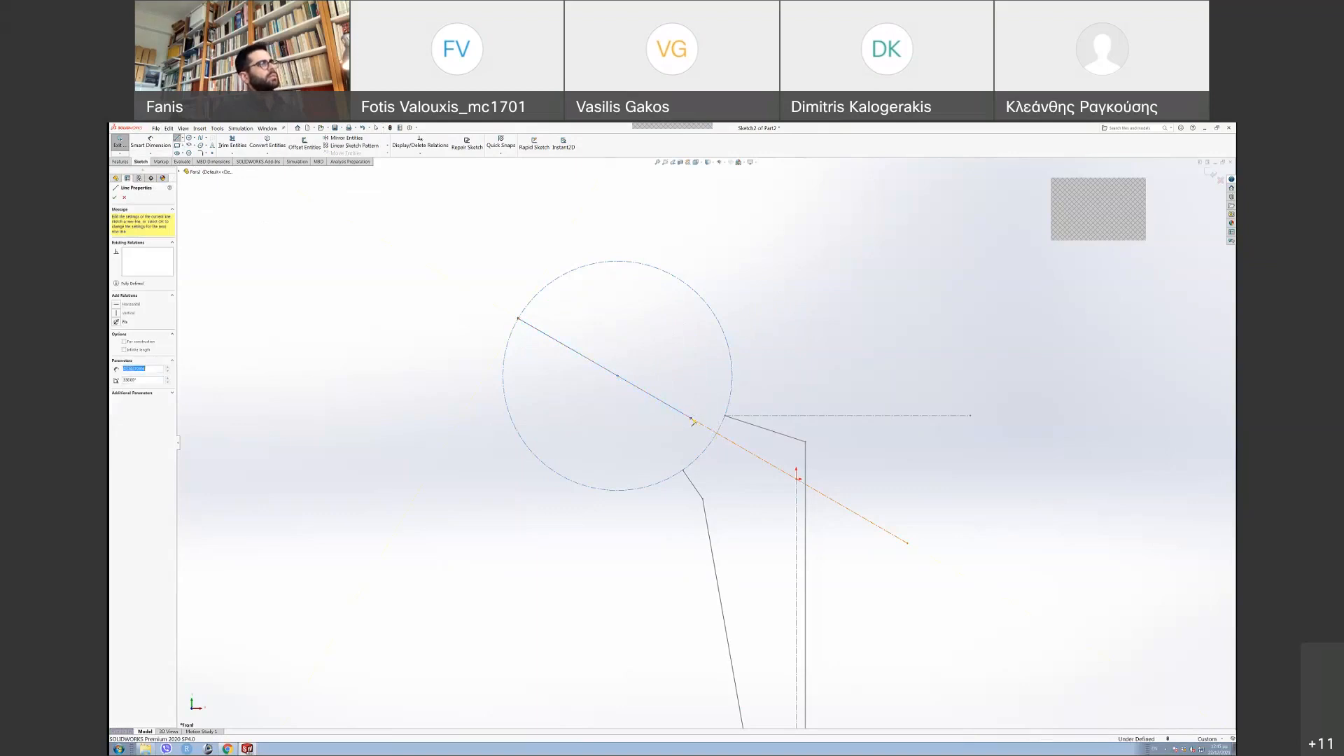
left_click(691, 419)
key("Escape")
- Make the new line's free end coincident with the construction head circle
scroll(700, 434, "down", 2)
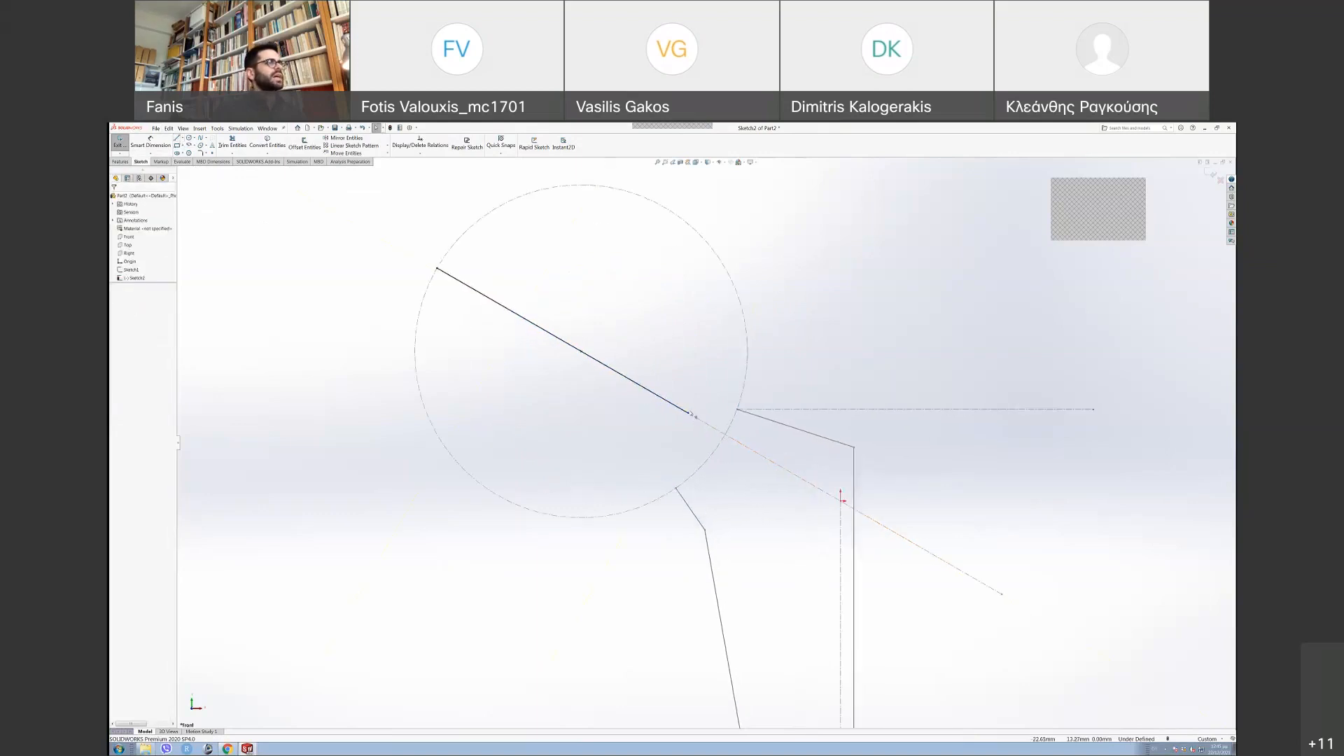
left_click(691, 416)
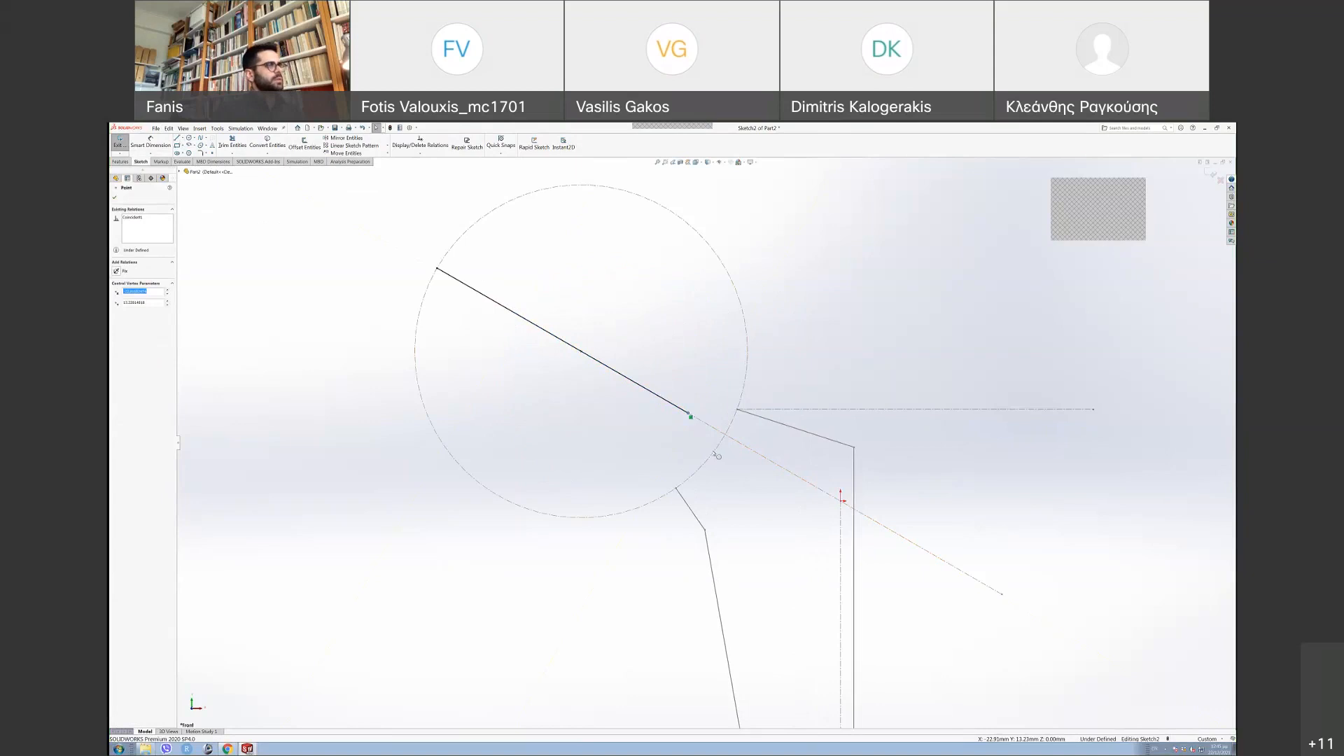
left_click(715, 454, "ctrl")
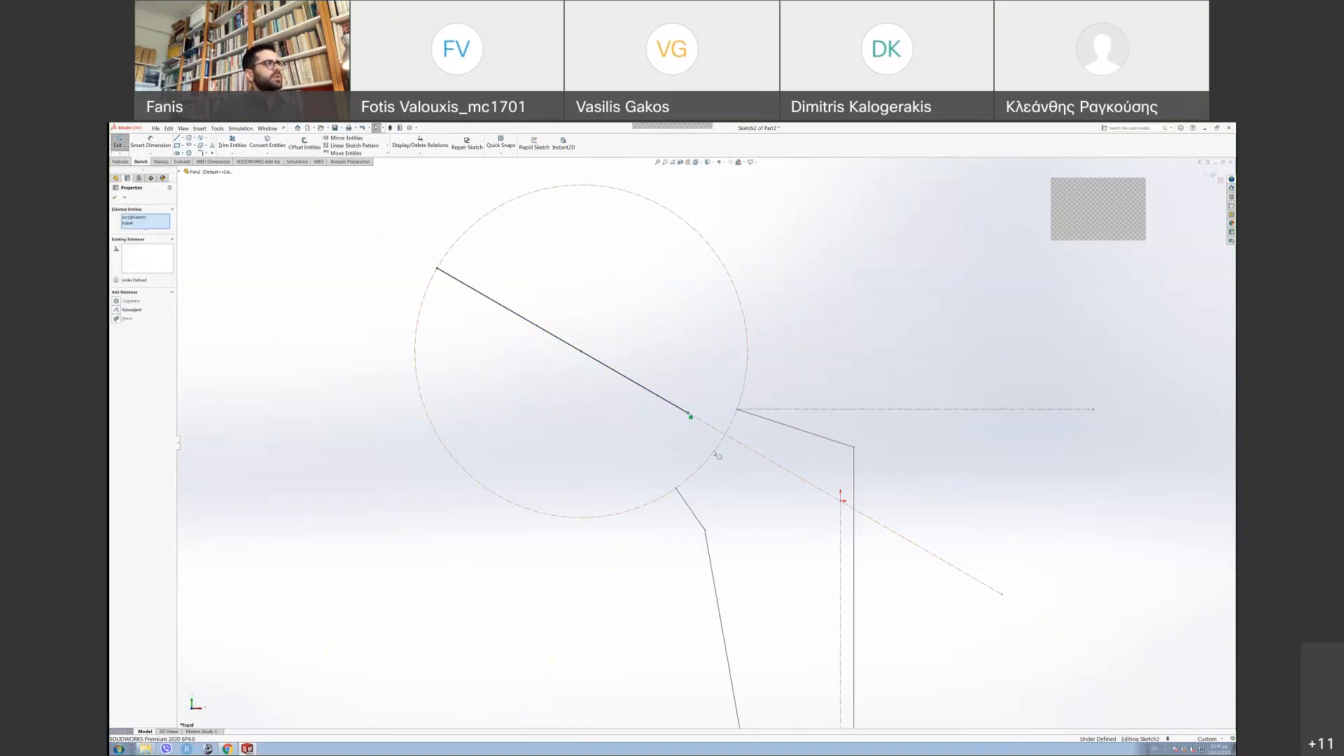
left_click(117, 310)
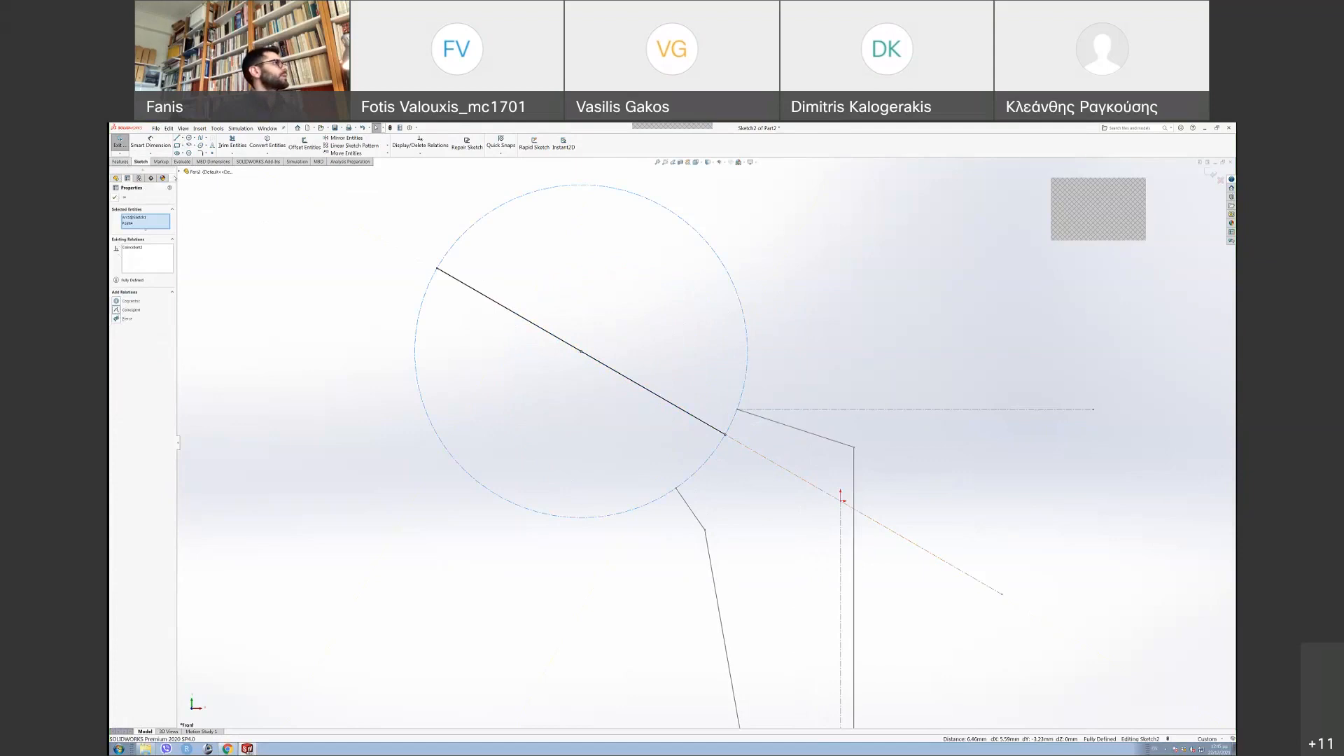
left_click(115, 197)
- Draw a centerpoint arc of about 13.6 mm radius beside the head circle, with its open side facing the circle
left_click(189, 145)
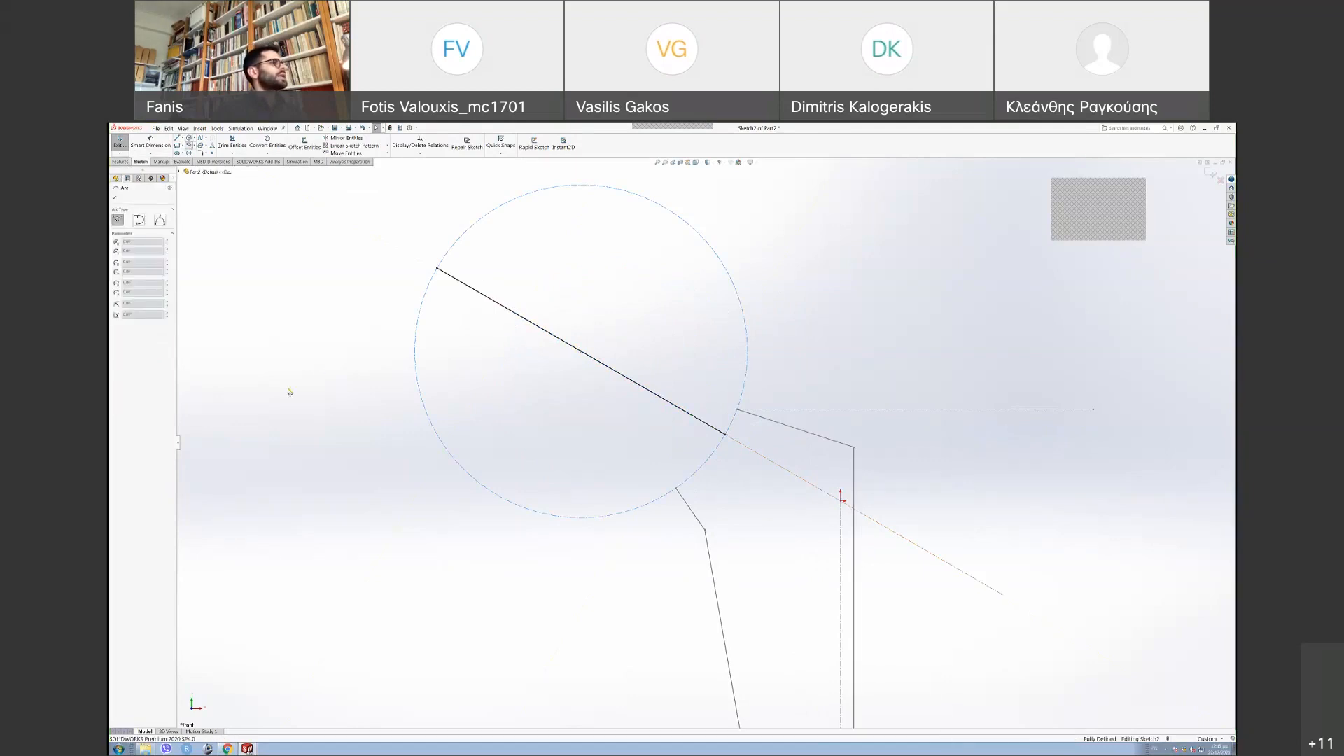
left_click(313, 352)
left_click(313, 261)
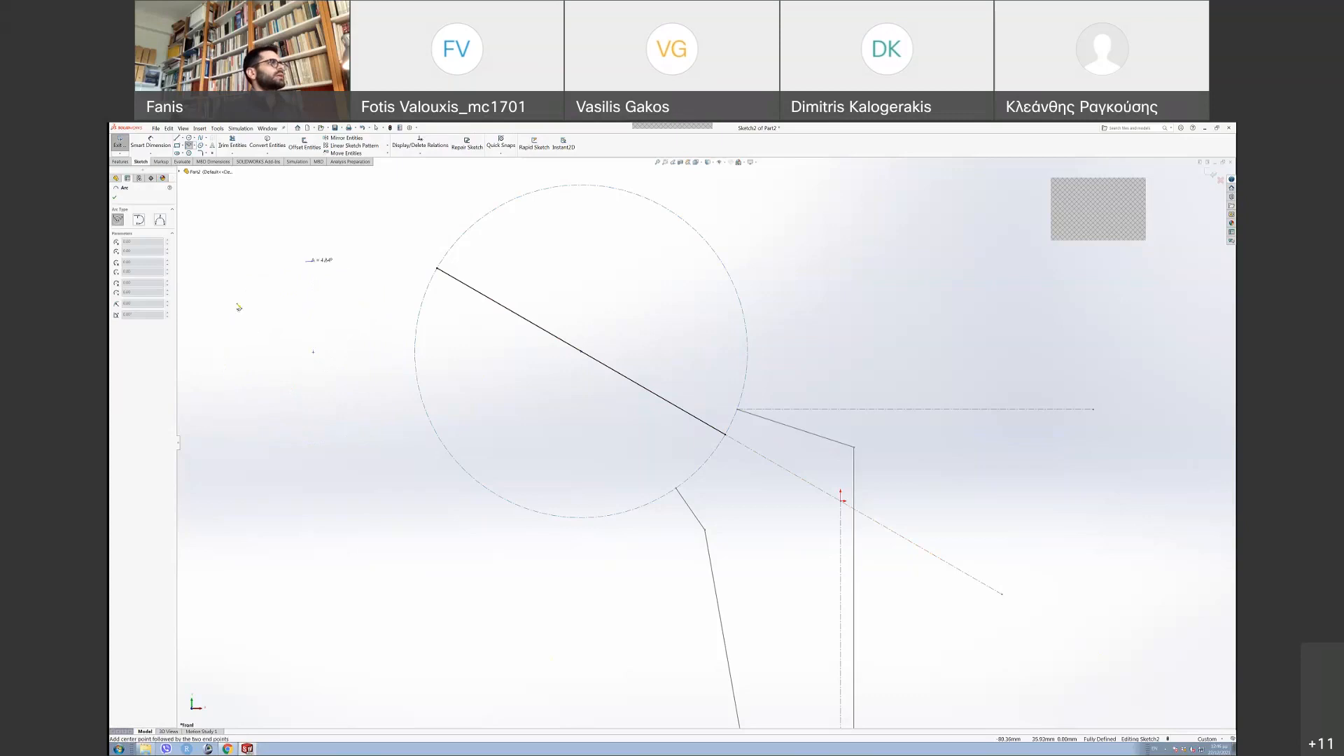
left_click(336, 417)
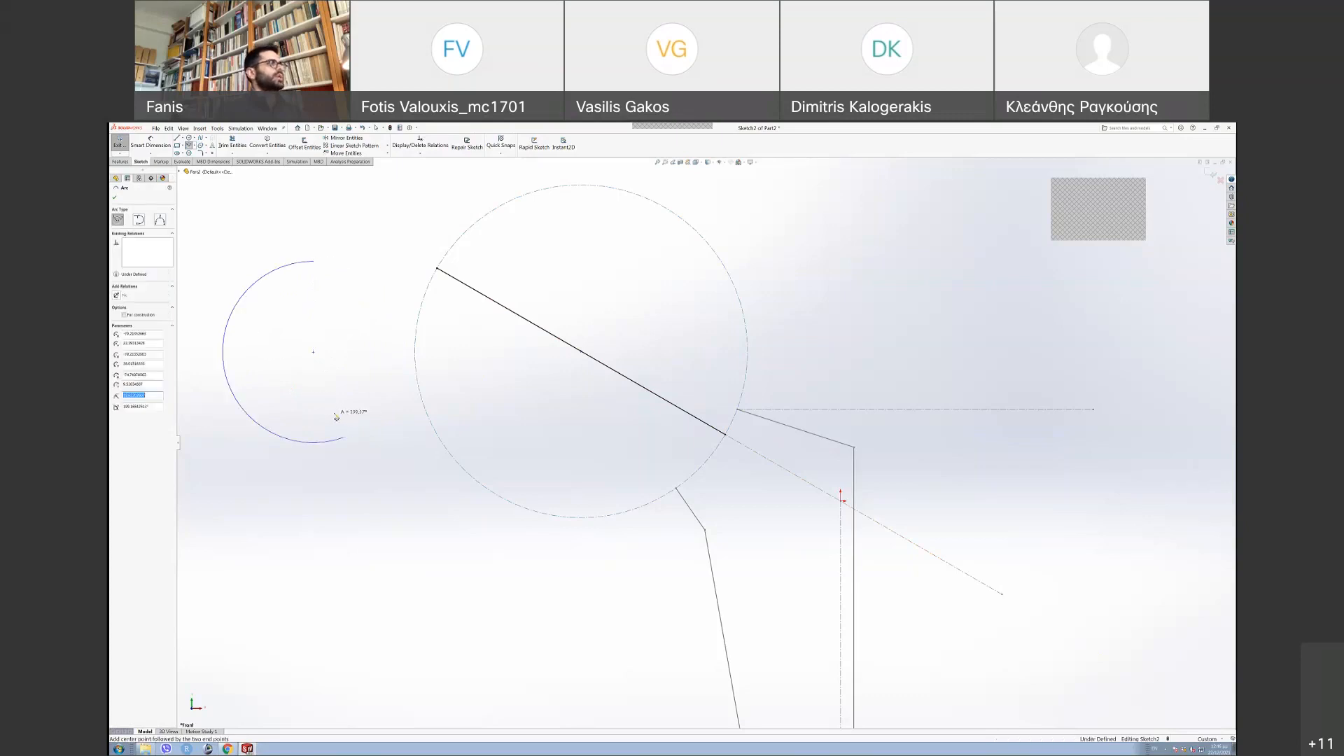
key("Escape")
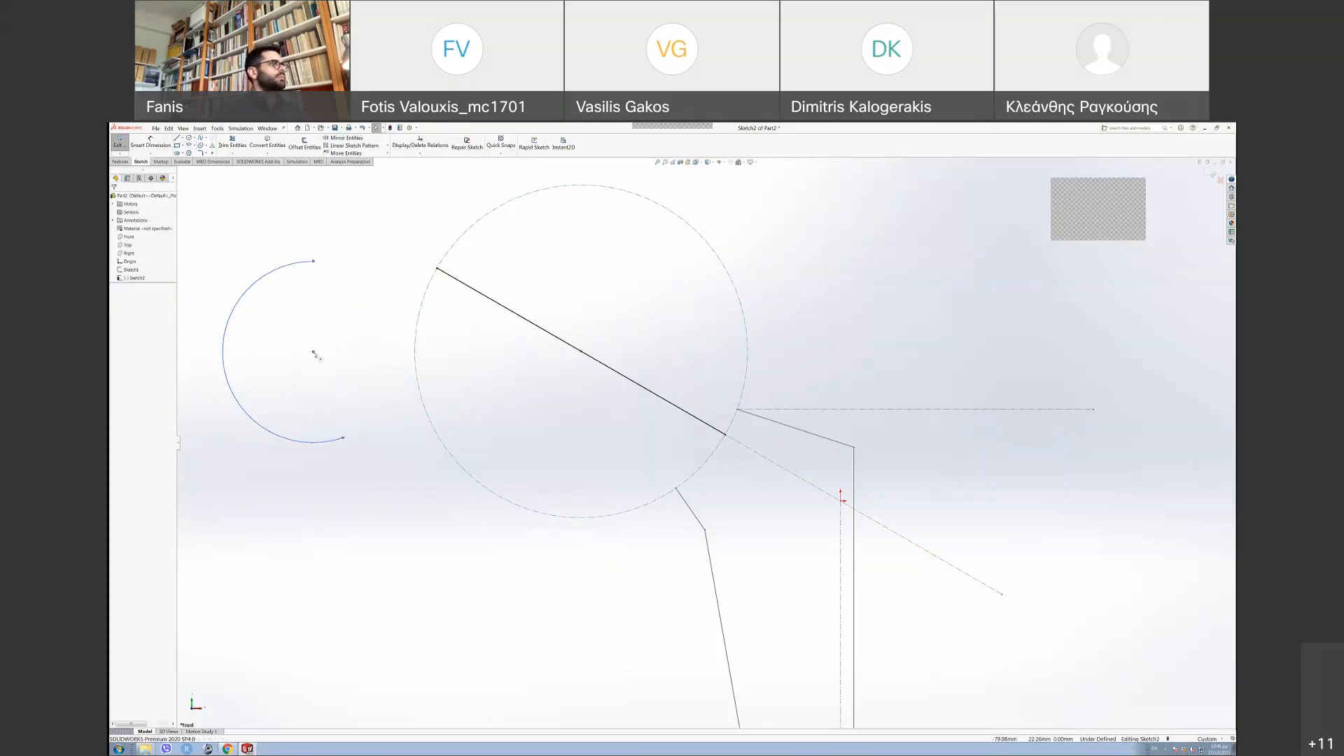
- Make the freehand arc coradial with the construction head circle
left_click(239, 401)
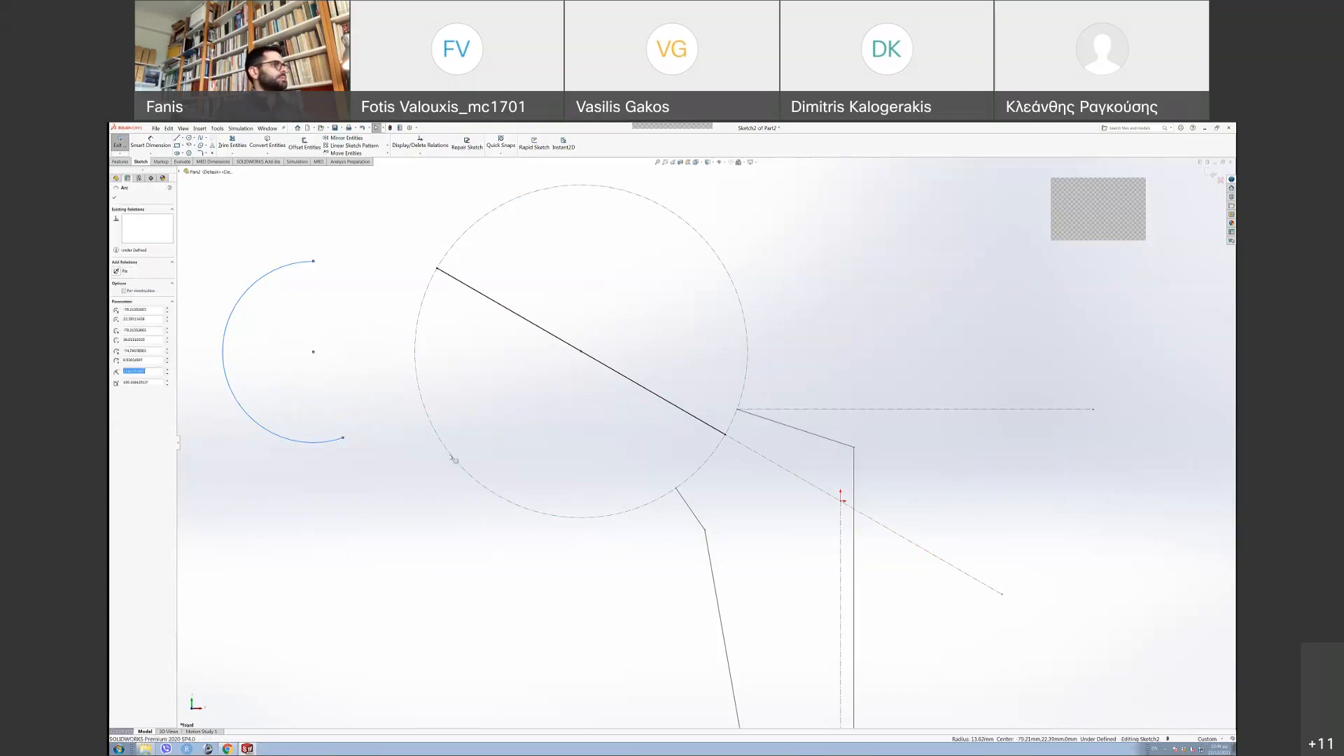
left_click(453, 459, "ctrl")
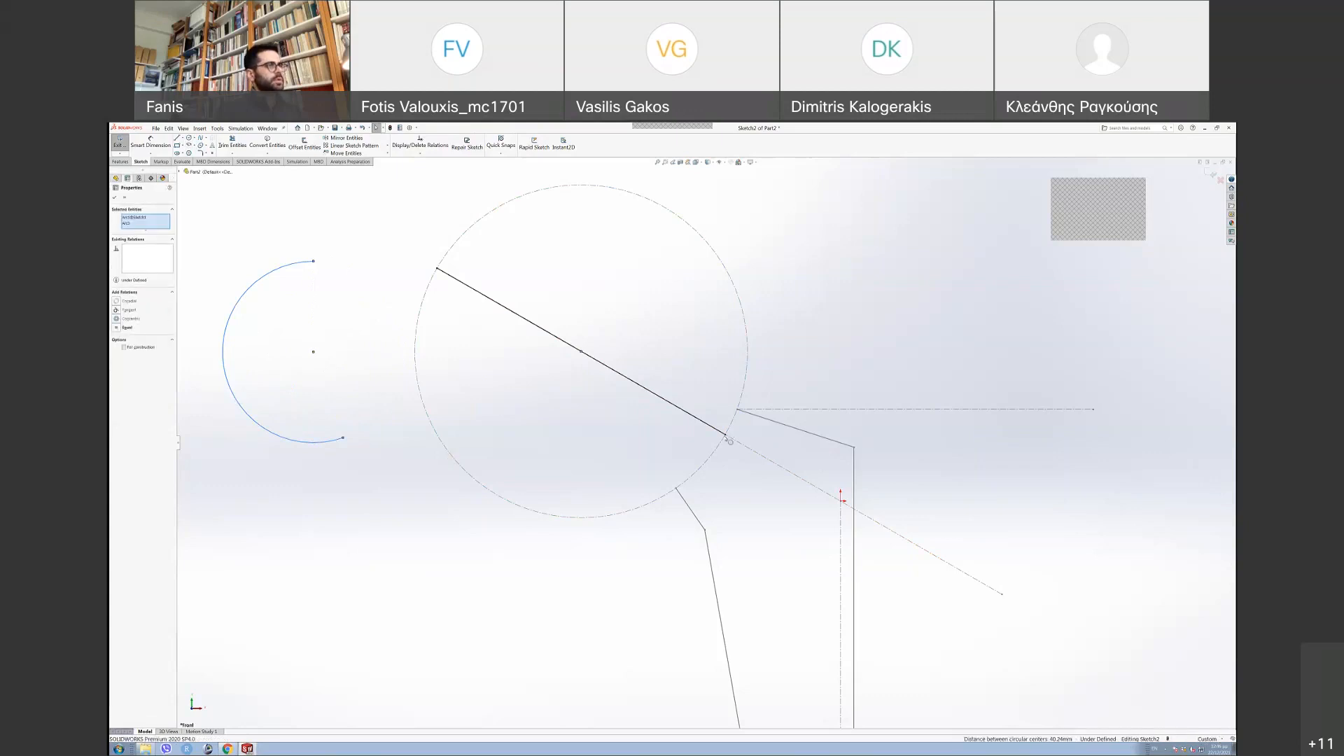
left_click(117, 319)
left_click(116, 301)
left_click(505, 321)
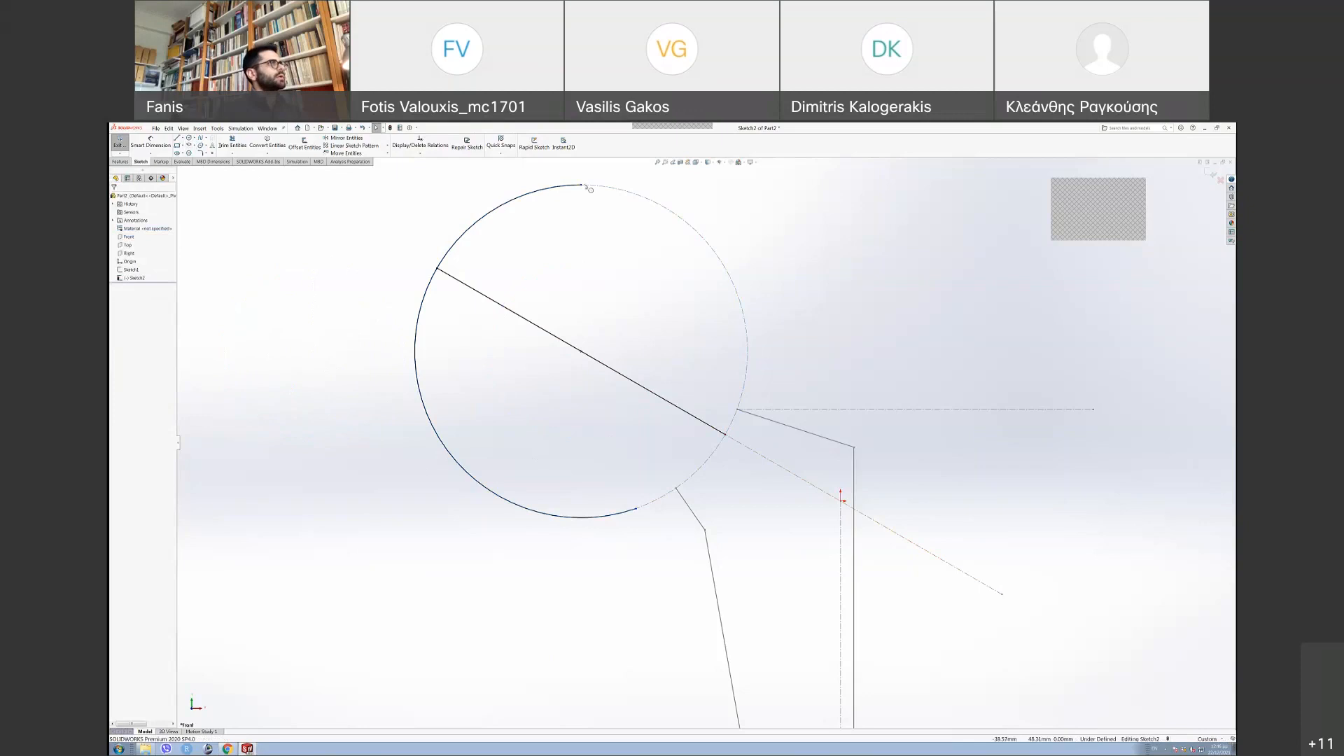
- Merge the arc's upper endpoint with the outer end of the slanted diameter line
left_click(582, 185)
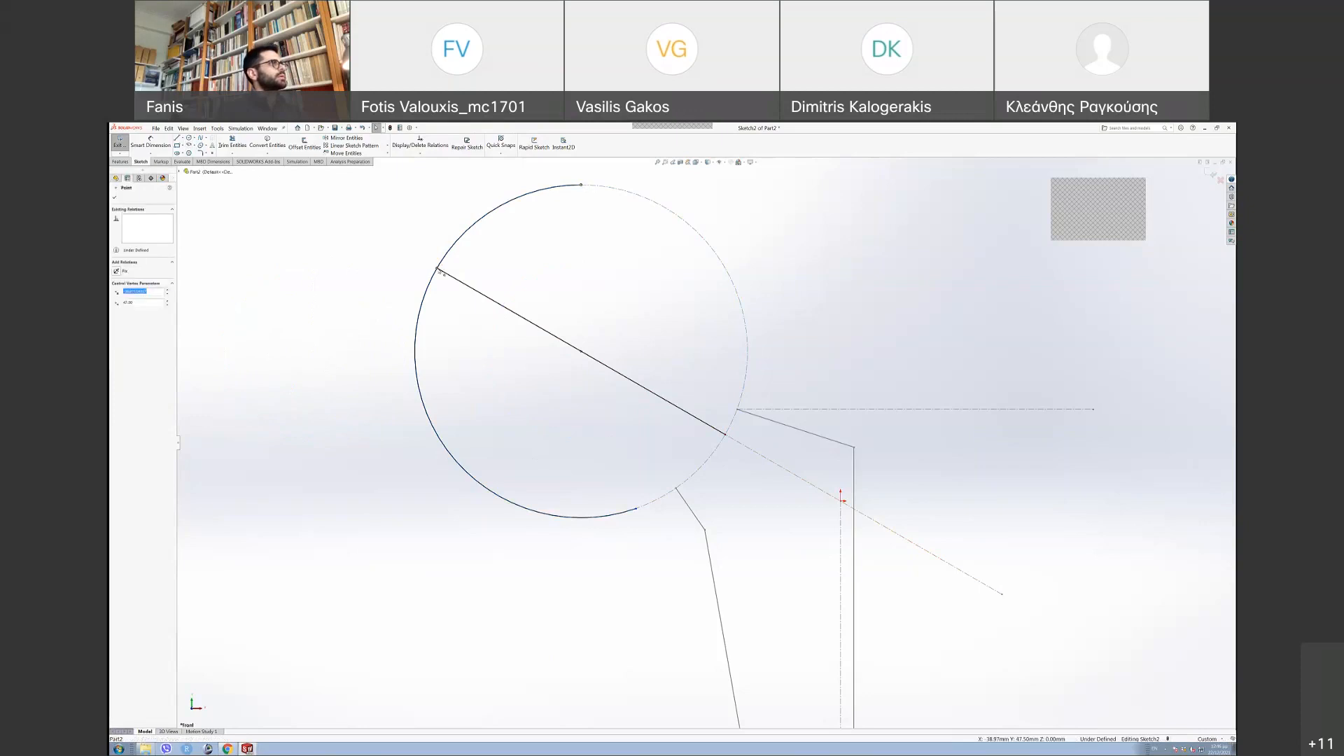
left_click(437, 269, "ctrl")
left_click(128, 328)
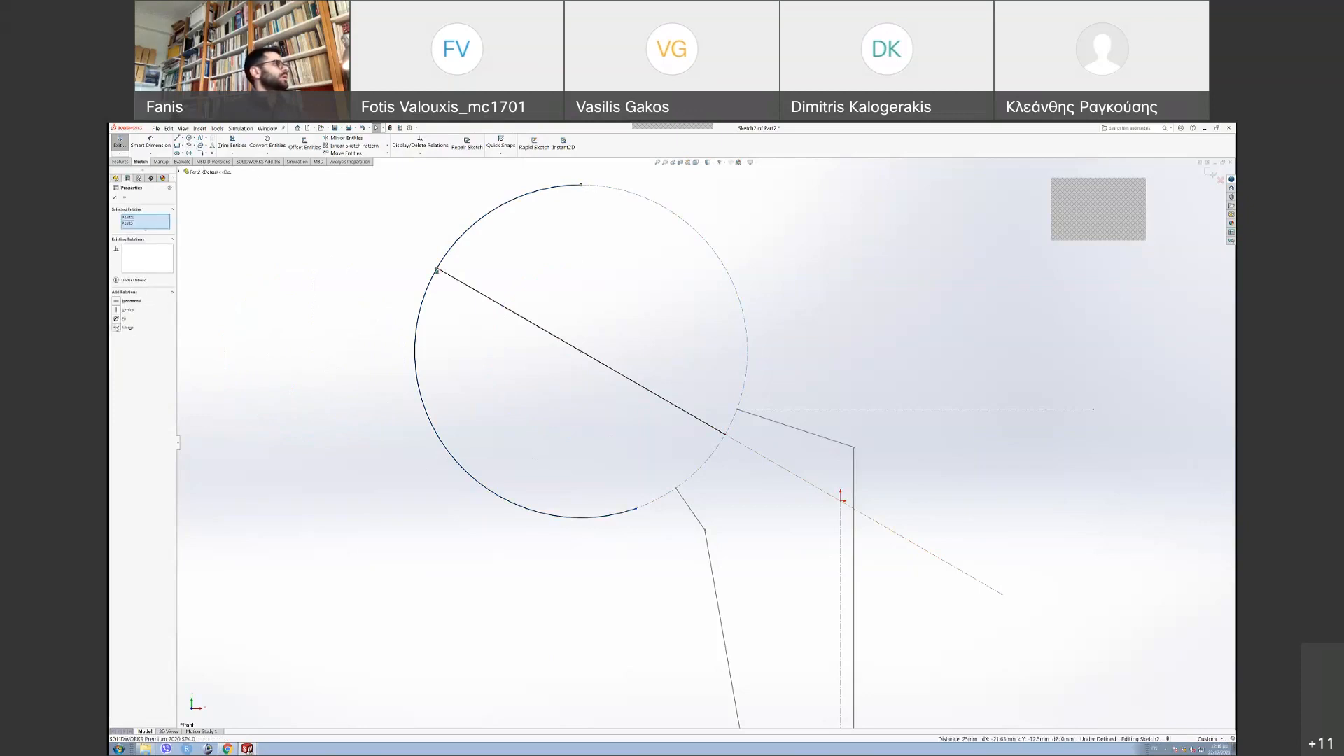
left_click(116, 197)
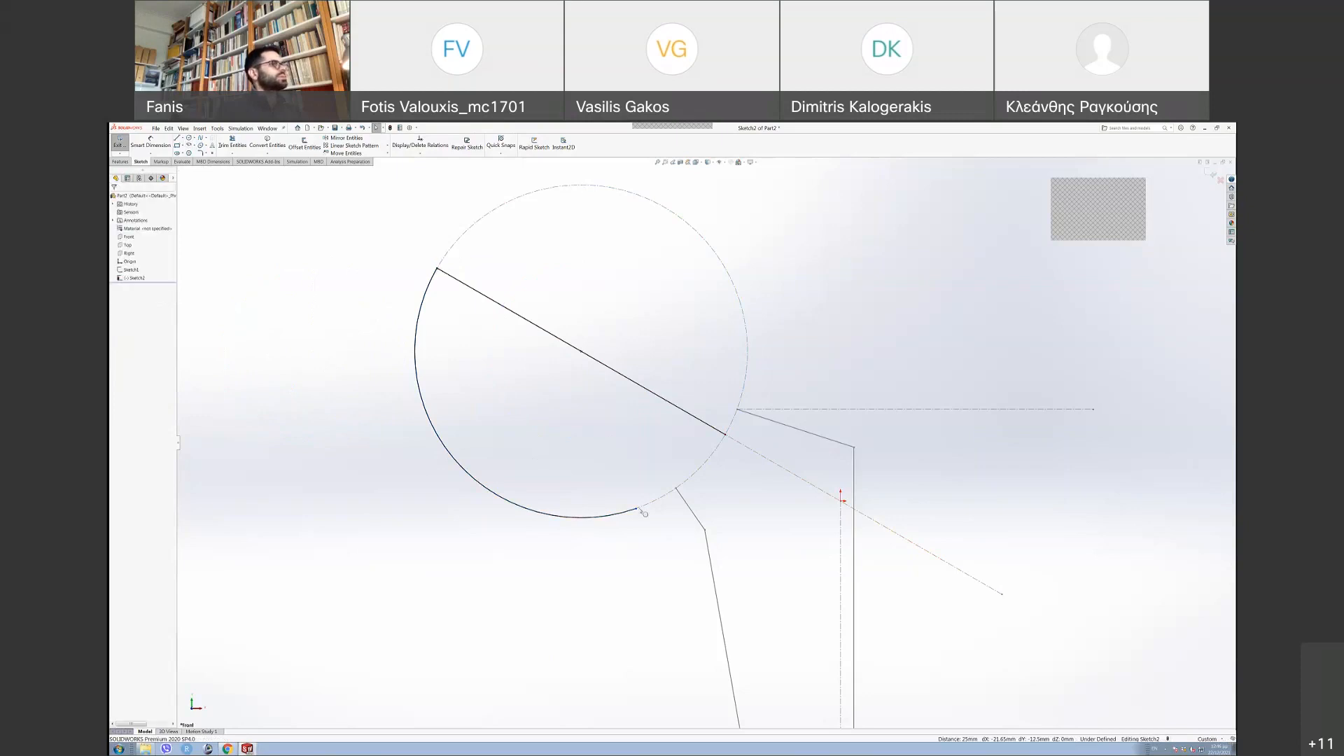
- Merge the arc's lower endpoint with the diameter line's inner end to close the half circle, and exit the sketch
left_click(727, 436)
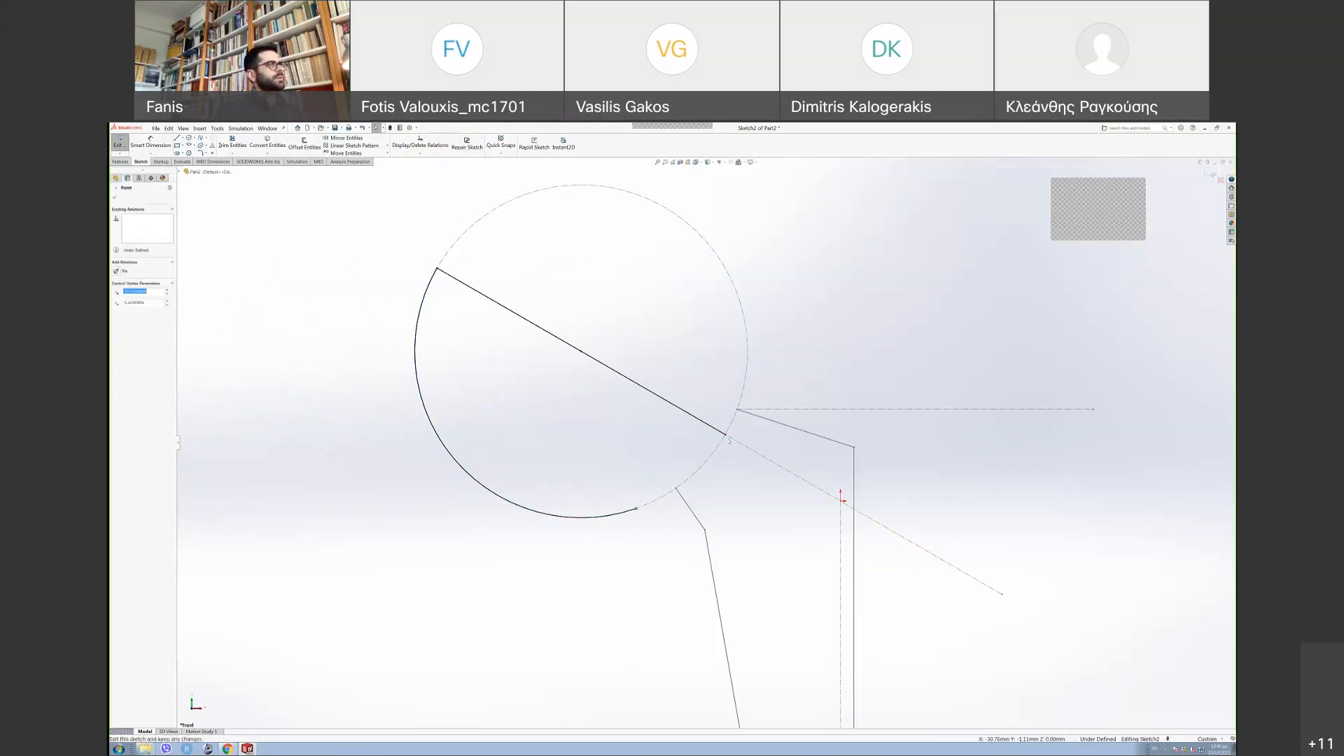
left_click(724, 432, "ctrl")
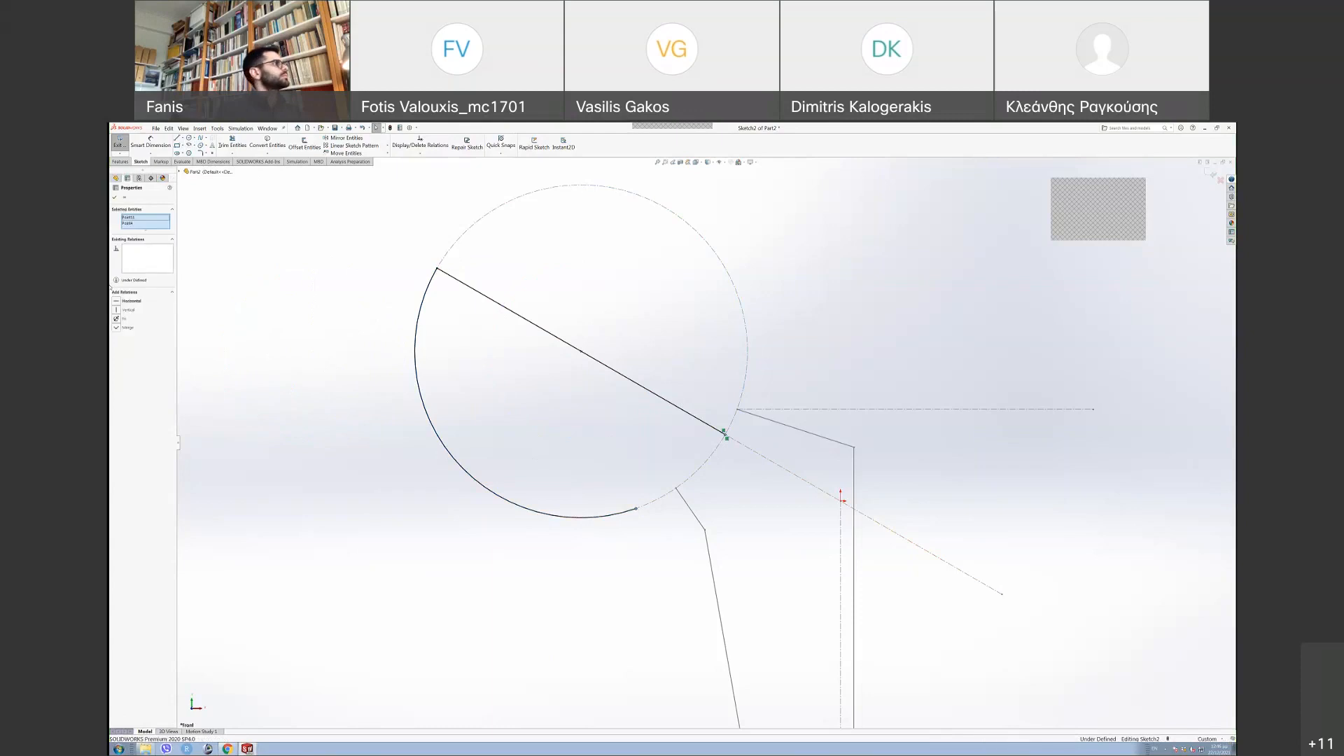
left_click(116, 327)
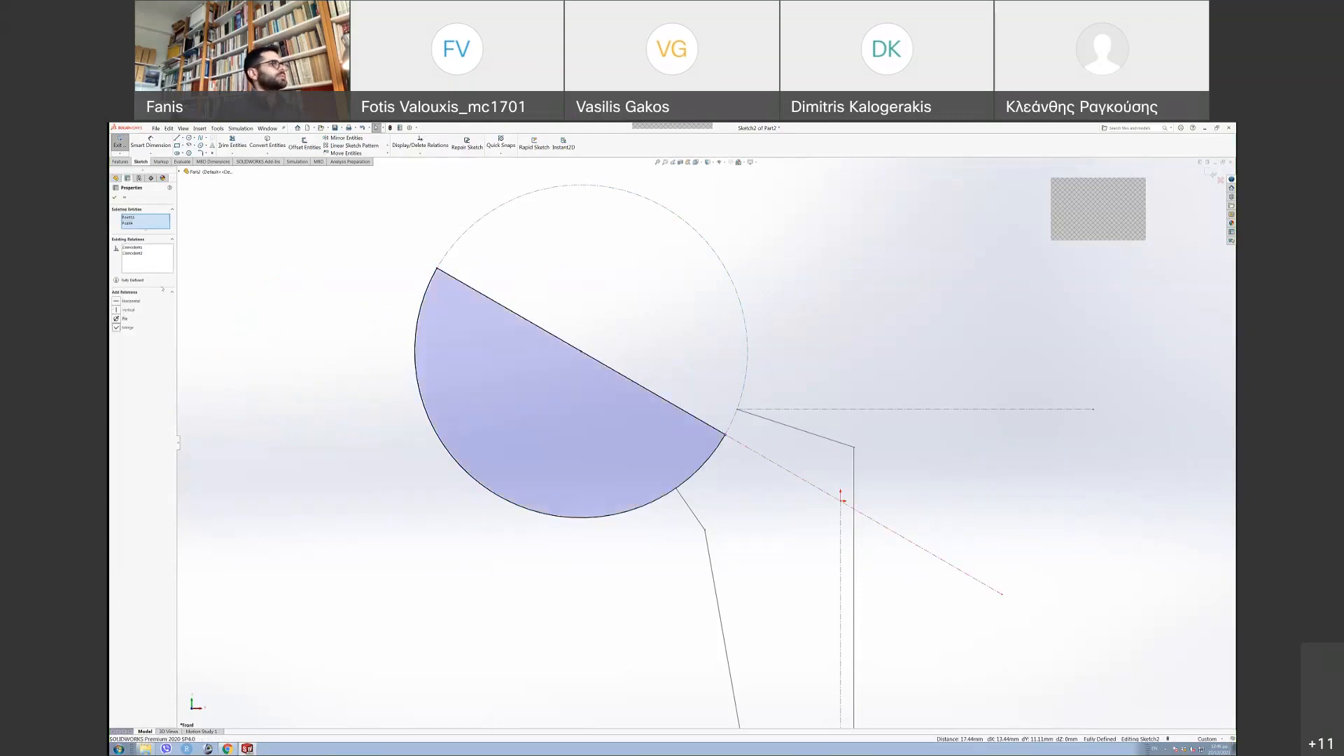
left_click(115, 198)
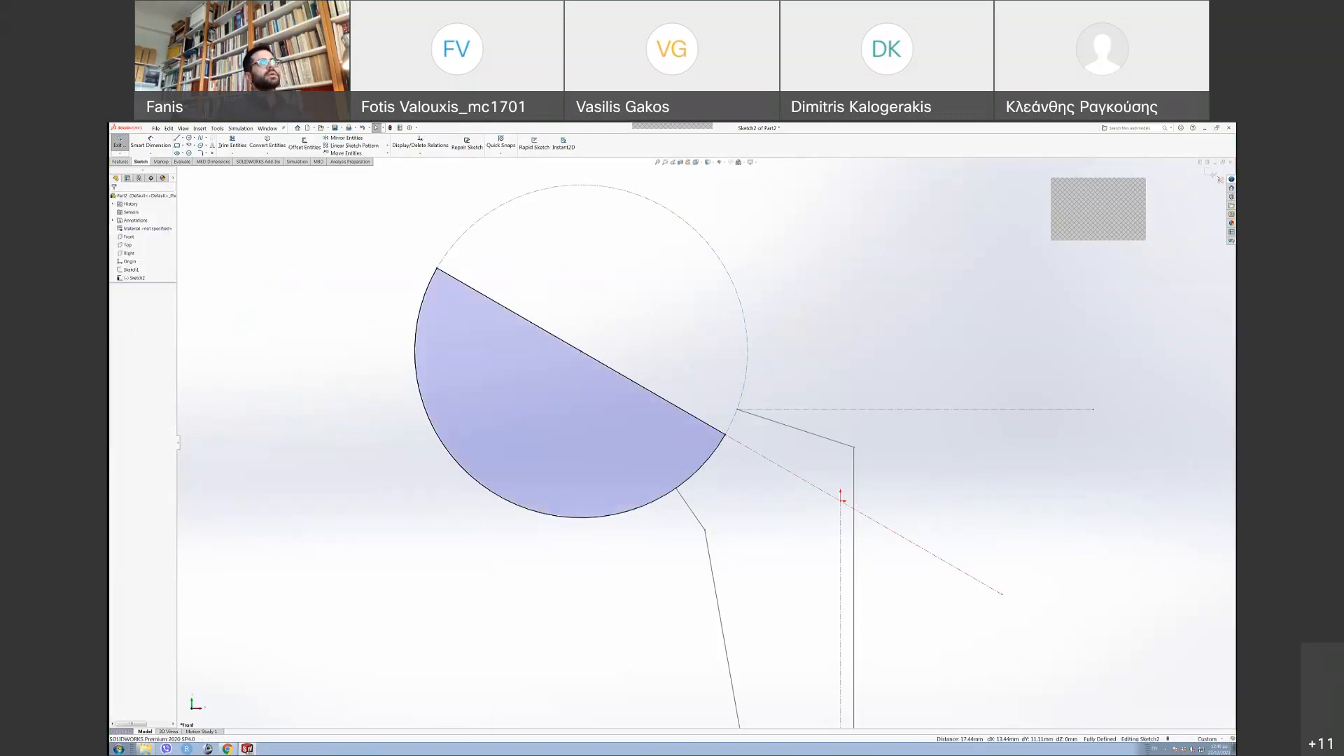
left_click(1212, 173)
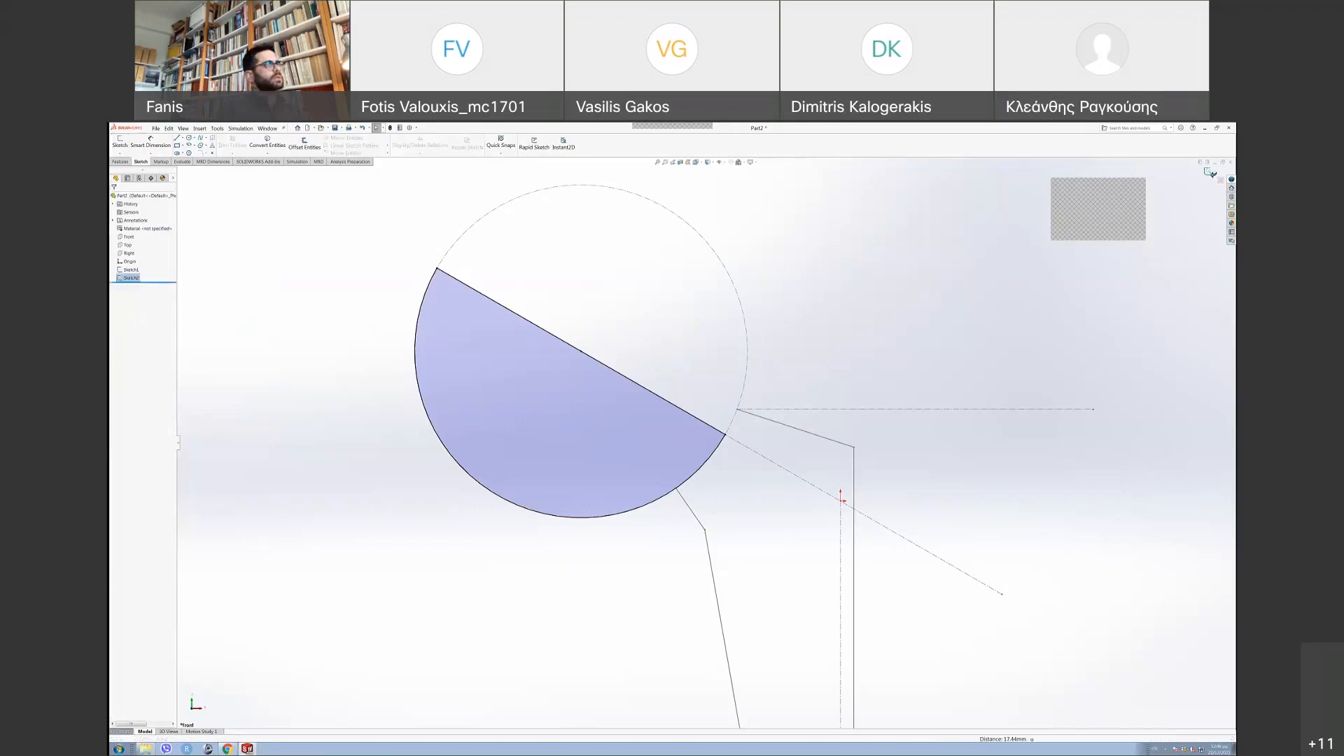
- Revolve the half-circle head profile 360° about the slanted axis line into a solid sphere
scroll(466, 275, "up", 2)
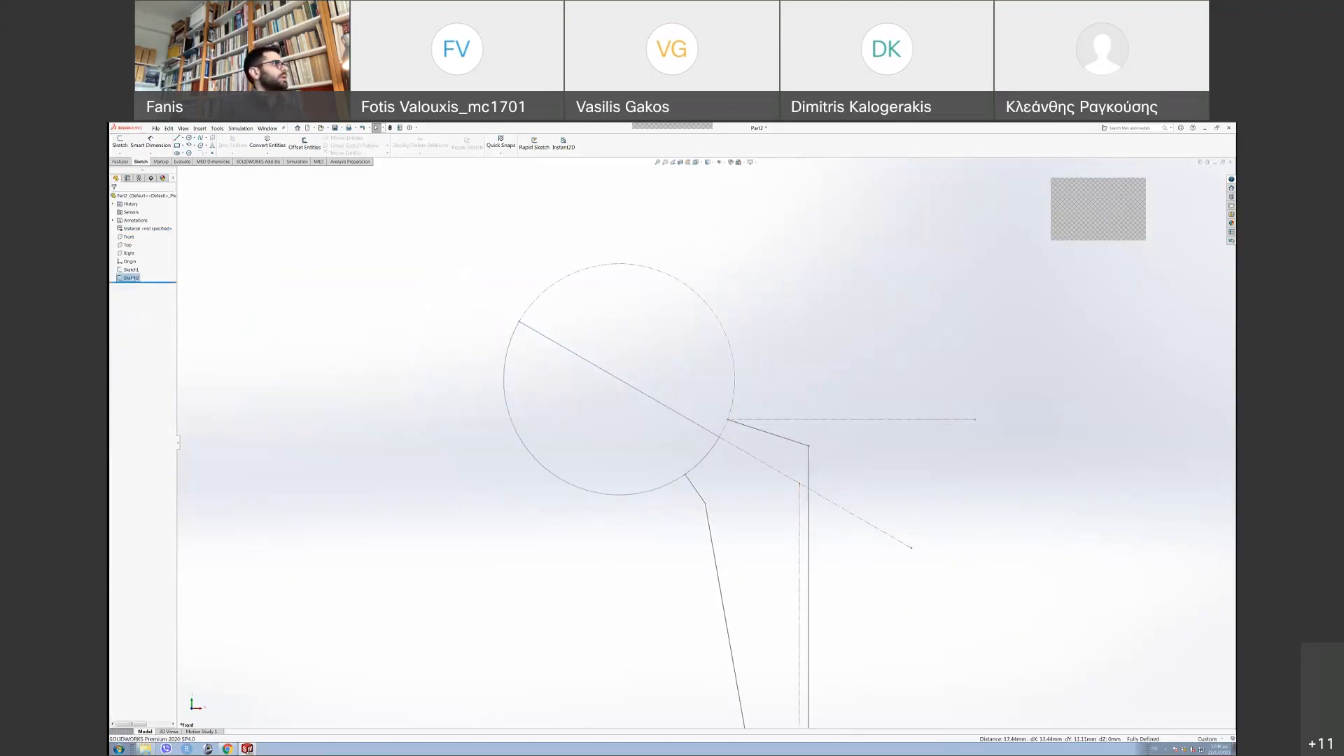
left_click(121, 162)
left_click(192, 148)
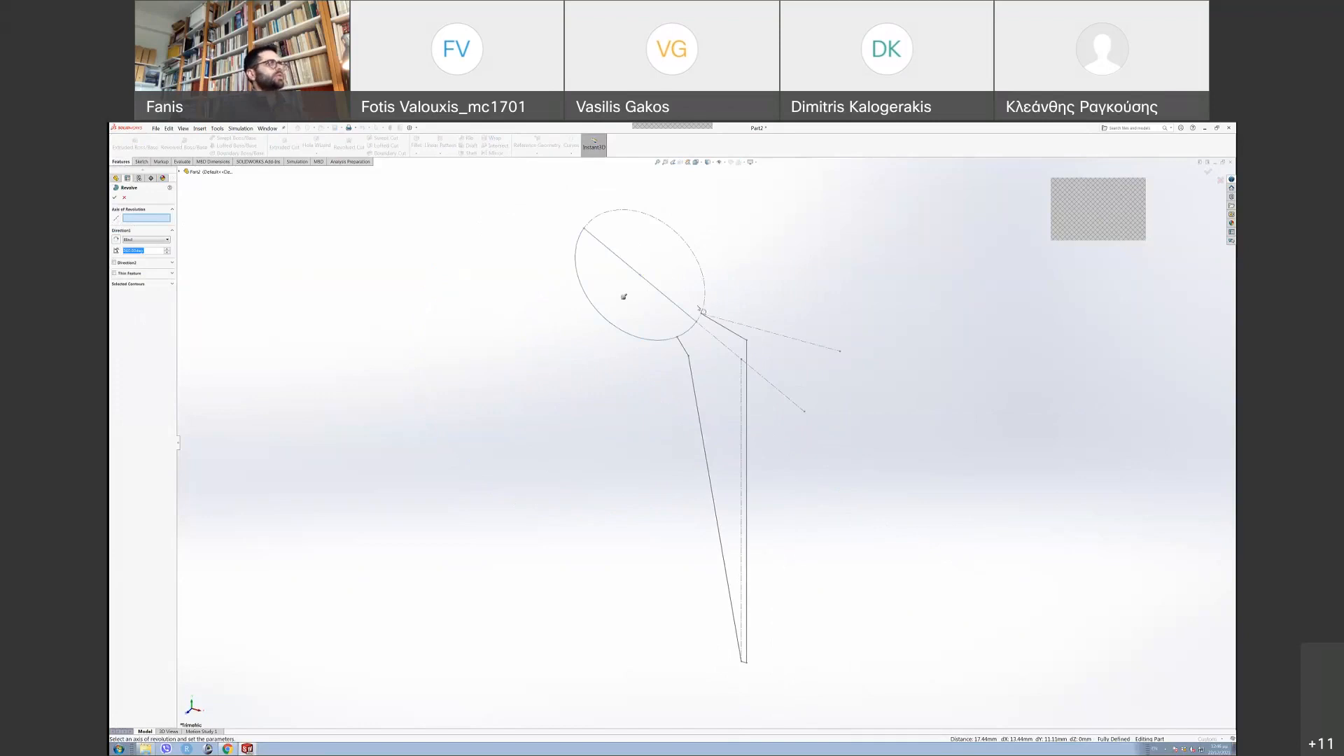
left_click(693, 320)
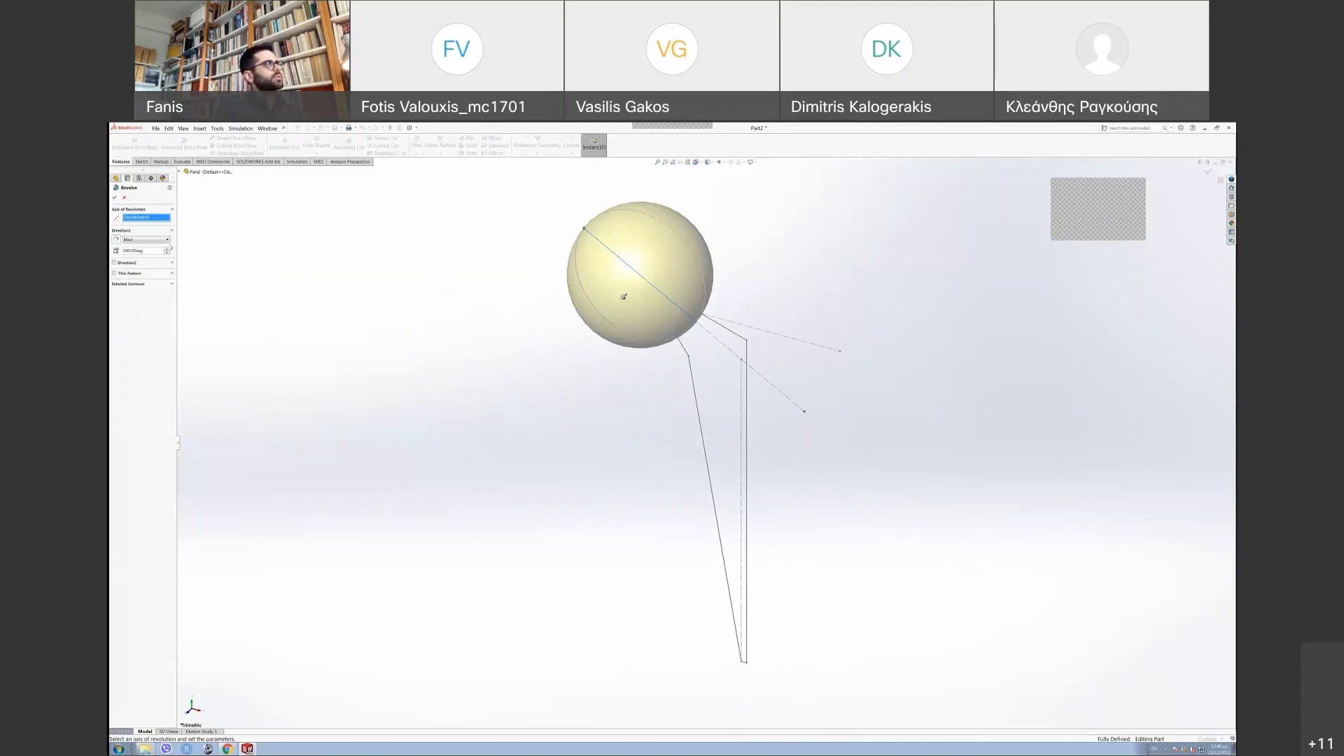
left_click(115, 199)
- Rename the revolved head feature as Ball Femur
scroll(679, 364, "down", 2)
scroll(680, 364, "up", 2)
scroll(683, 362, "down", 3)
scroll(850, 383, "up", 1)
mouse_move(852, 382)
middle_mouse_down()
mouse_move(747, 390)
mouse_move(838, 336)
mouse_move(865, 283)
mouse_move(864, 297)
mouse_move(837, 297)
mouse_move(894, 282)
mouse_move(852, 271)
middle_mouse_up()
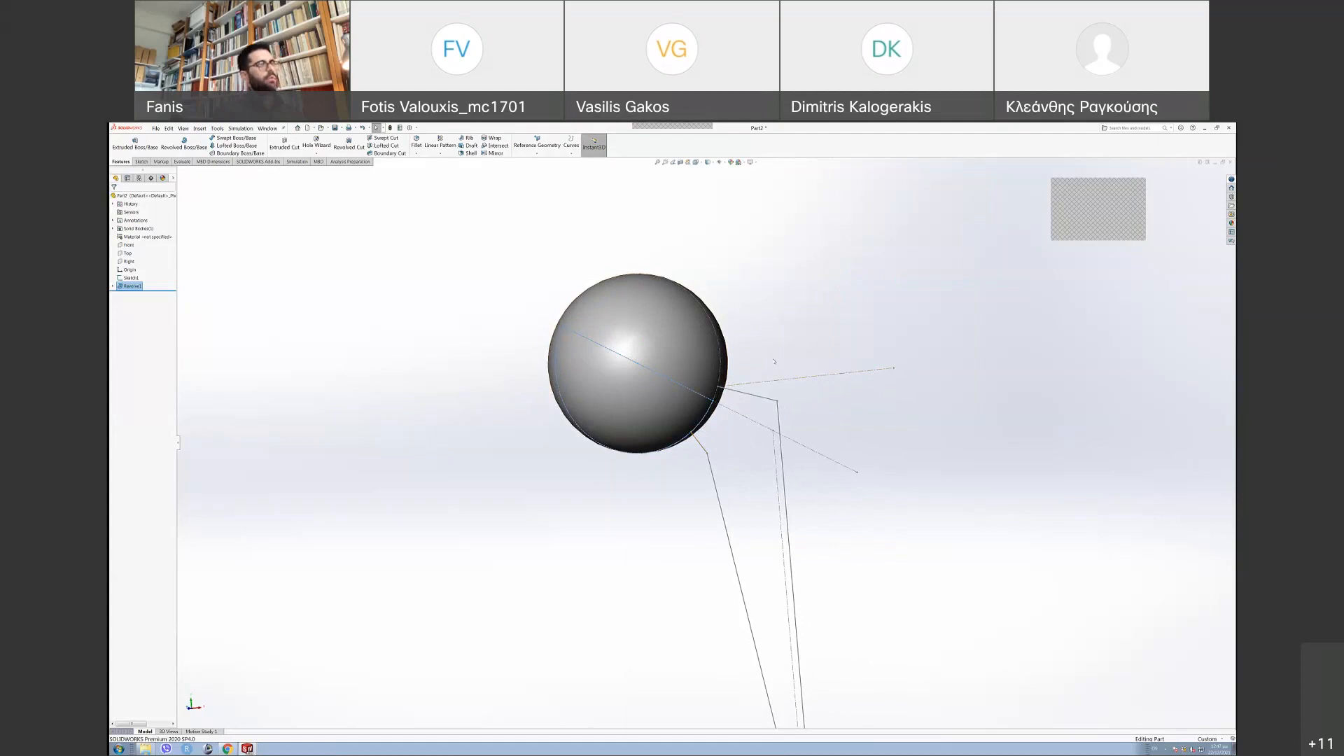
scroll(744, 362, "up", 1)
mouse_move(798, 350)
middle_mouse_down()
mouse_move(735, 354)
mouse_move(795, 361)
middle_mouse_up()
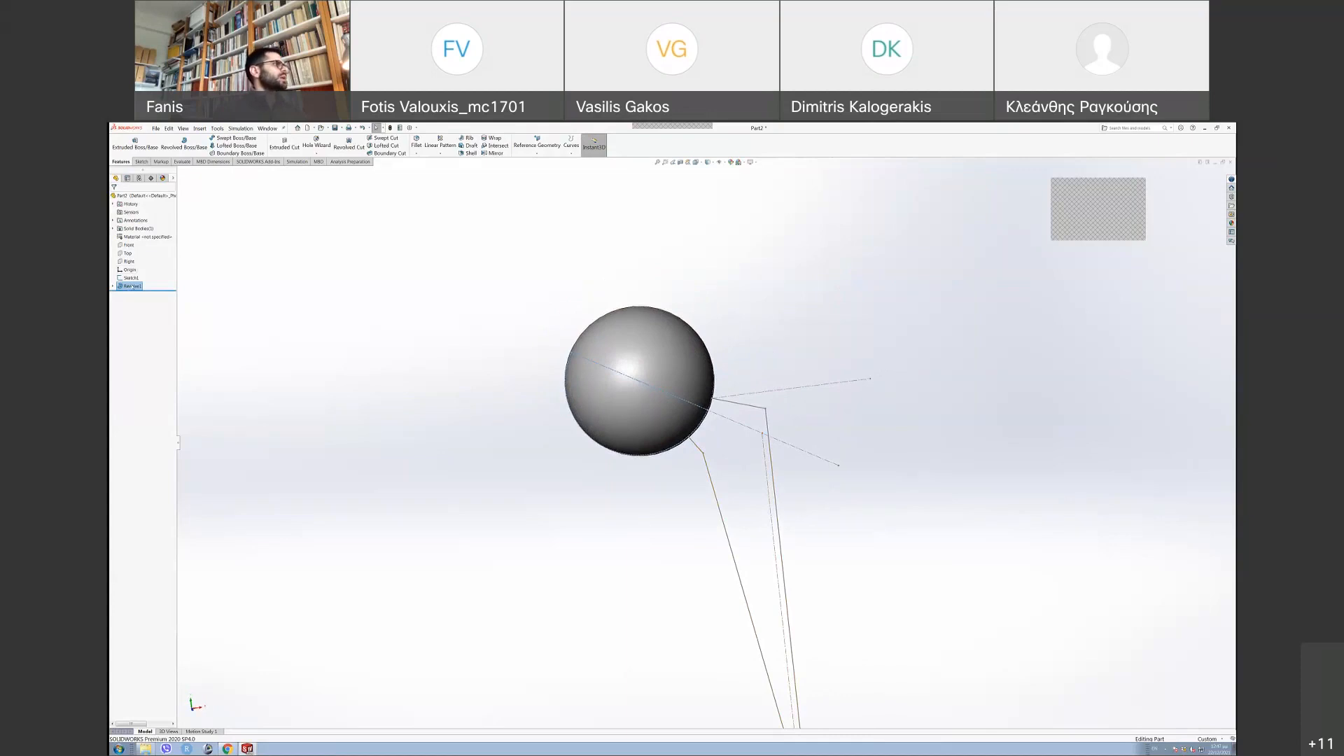
left_click(131, 285)
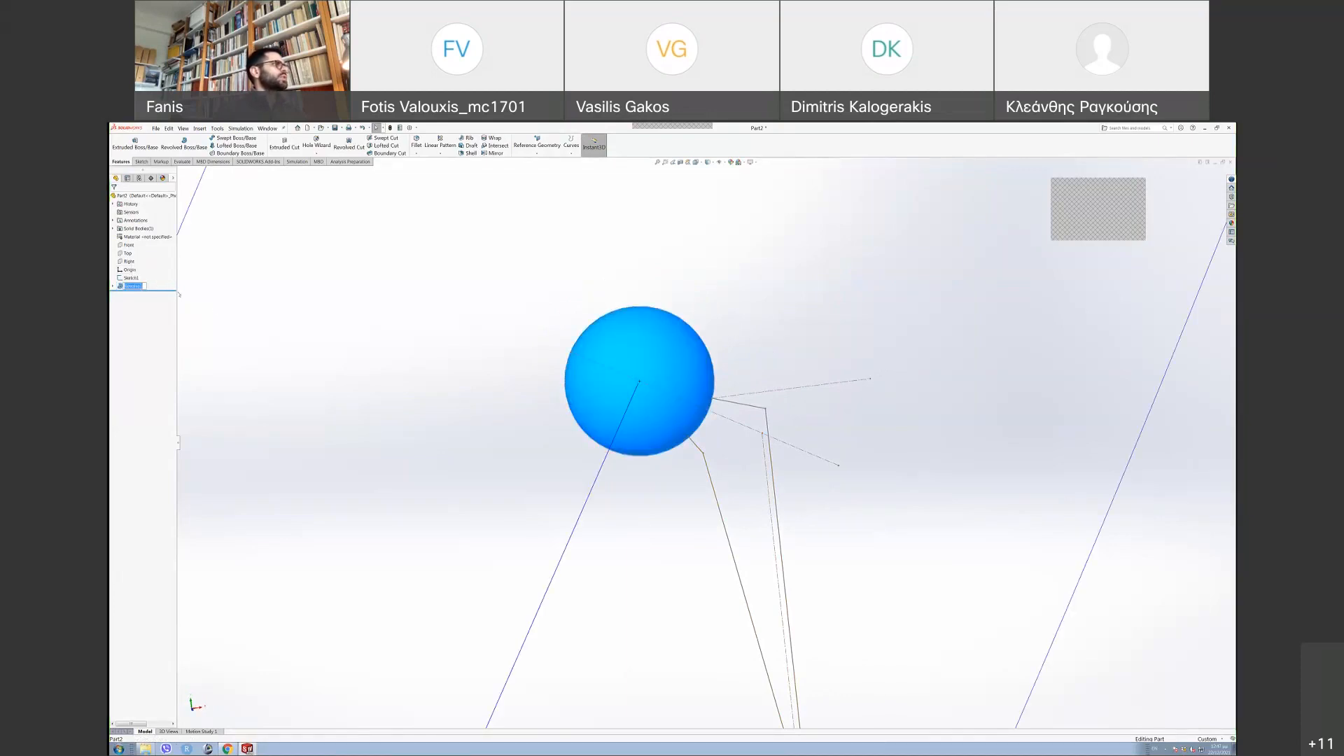
type("s")
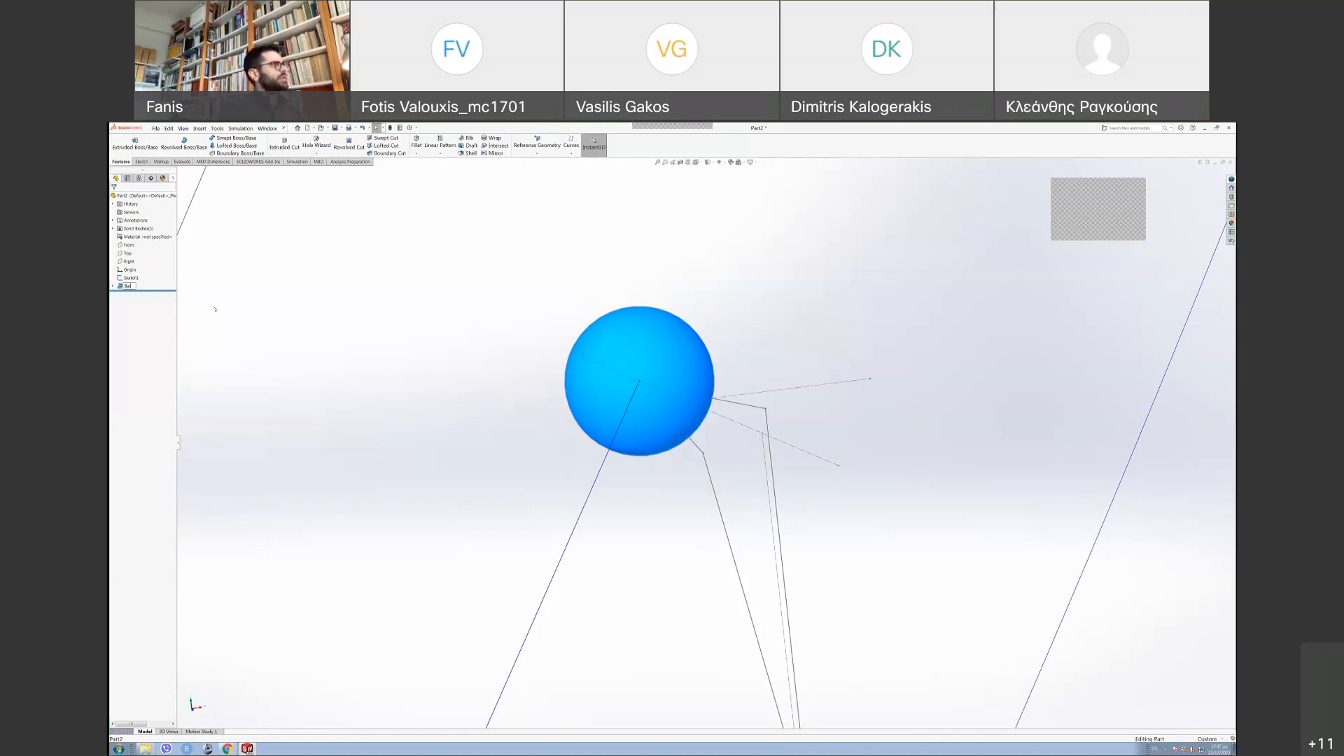
type("all Femur")
key("Return")
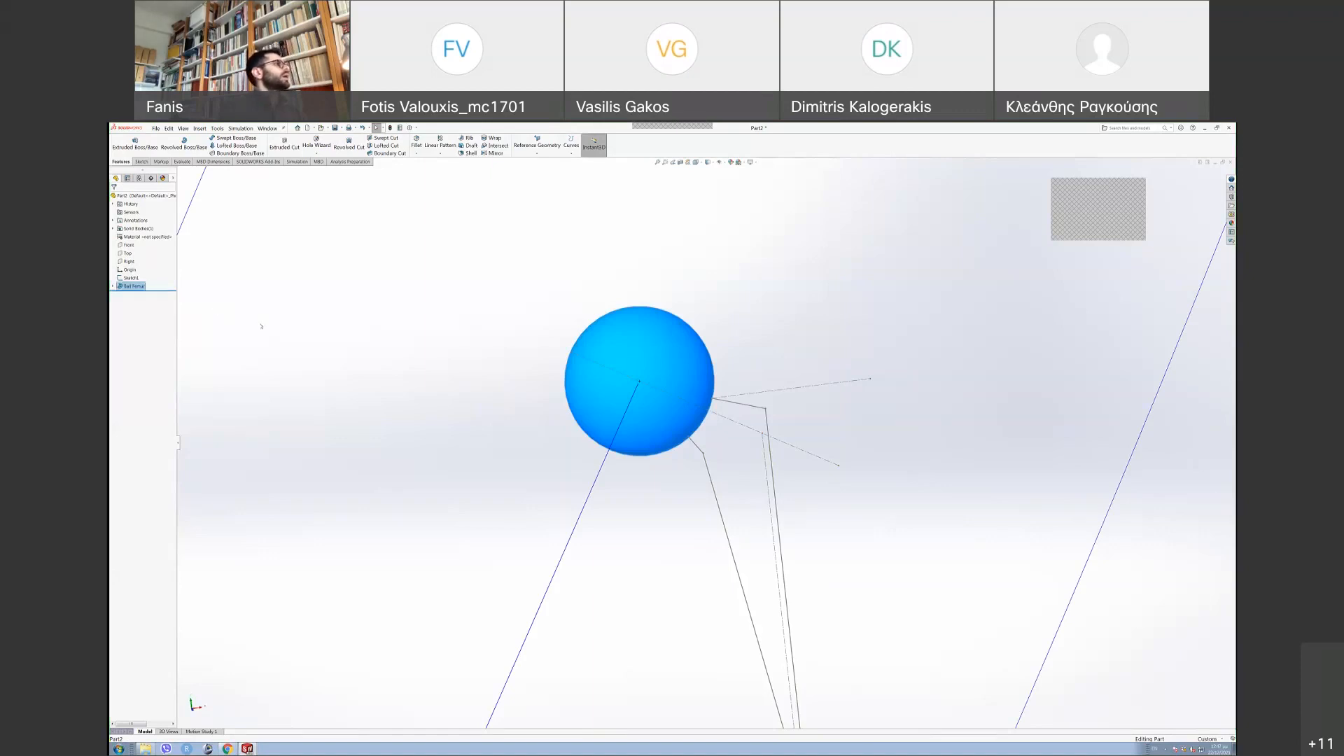
left_click(916, 375)
- Start a new sketch on the Front plane and view it face-on
mouse_move(913, 378)
middle_mouse_down()
mouse_move(844, 439)
mouse_move(835, 374)
middle_mouse_up()
scroll(796, 441, "down", 1)
scroll(795, 441, "down", 1)
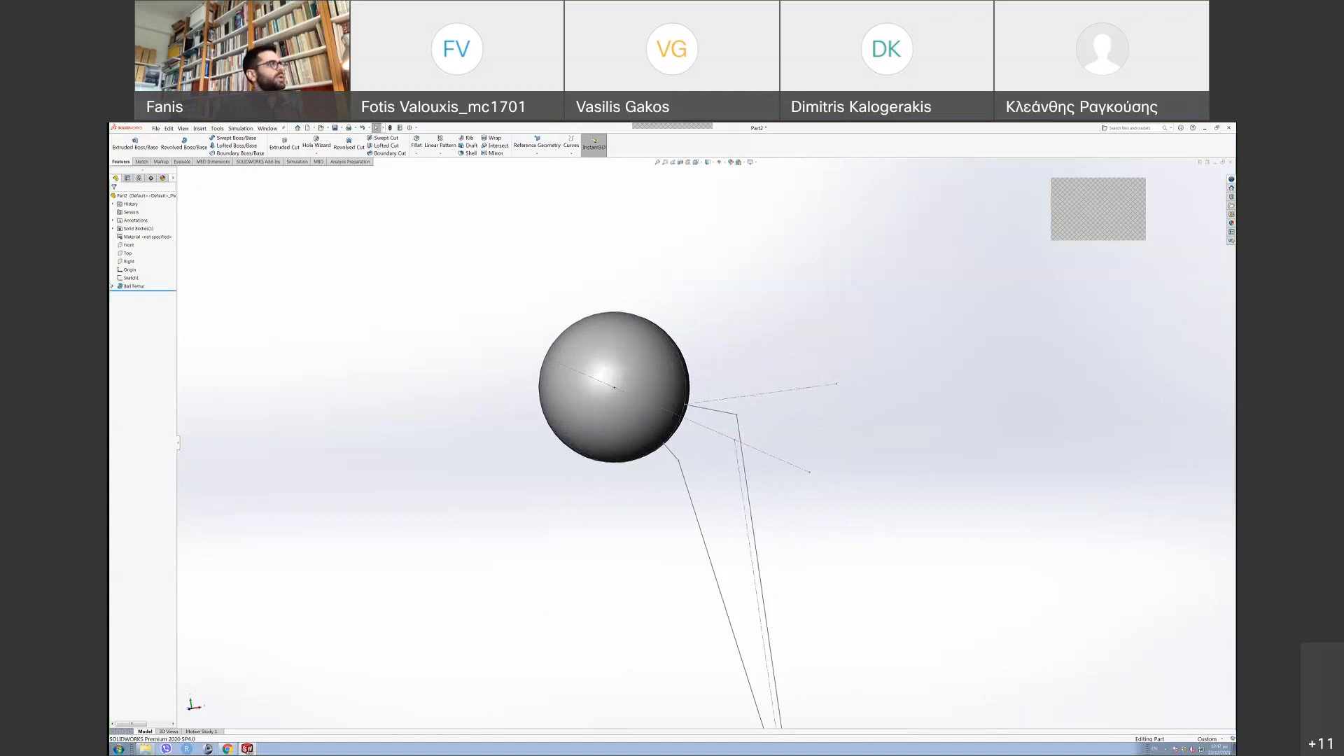
left_click(143, 162)
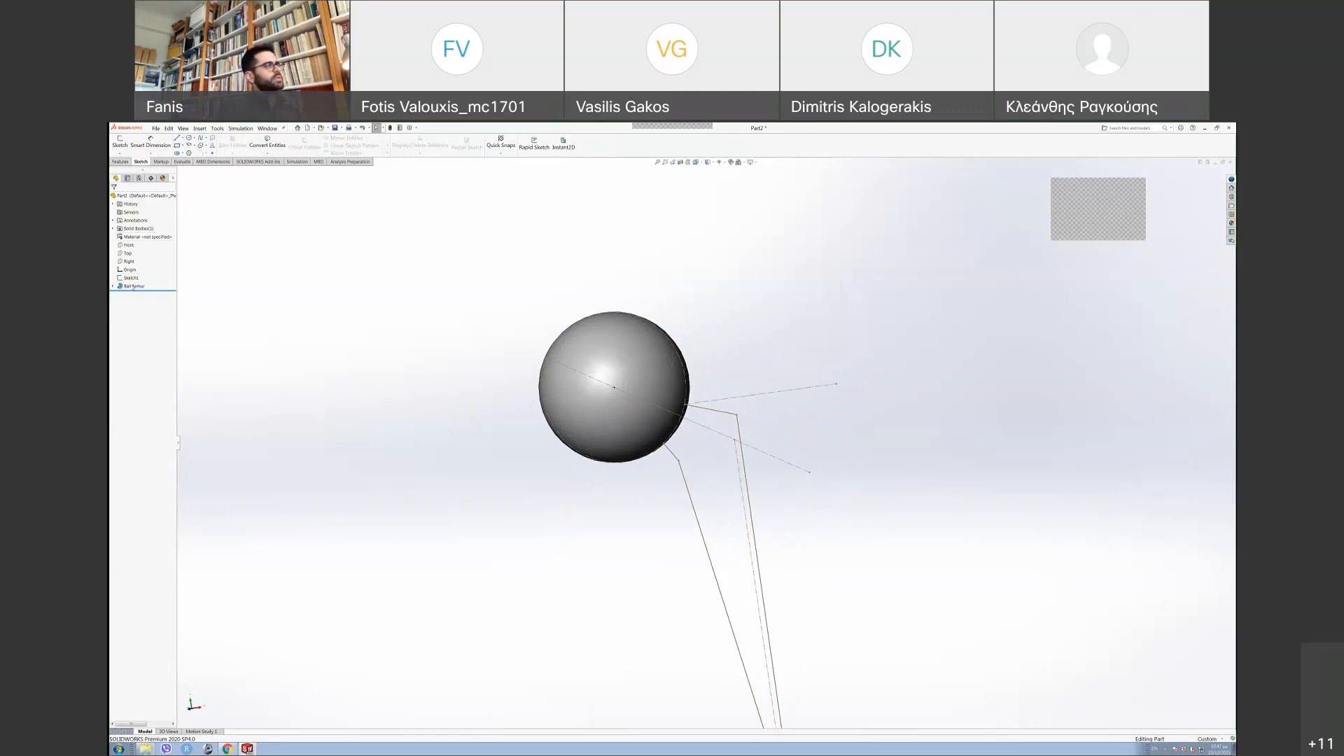
left_click(131, 245)
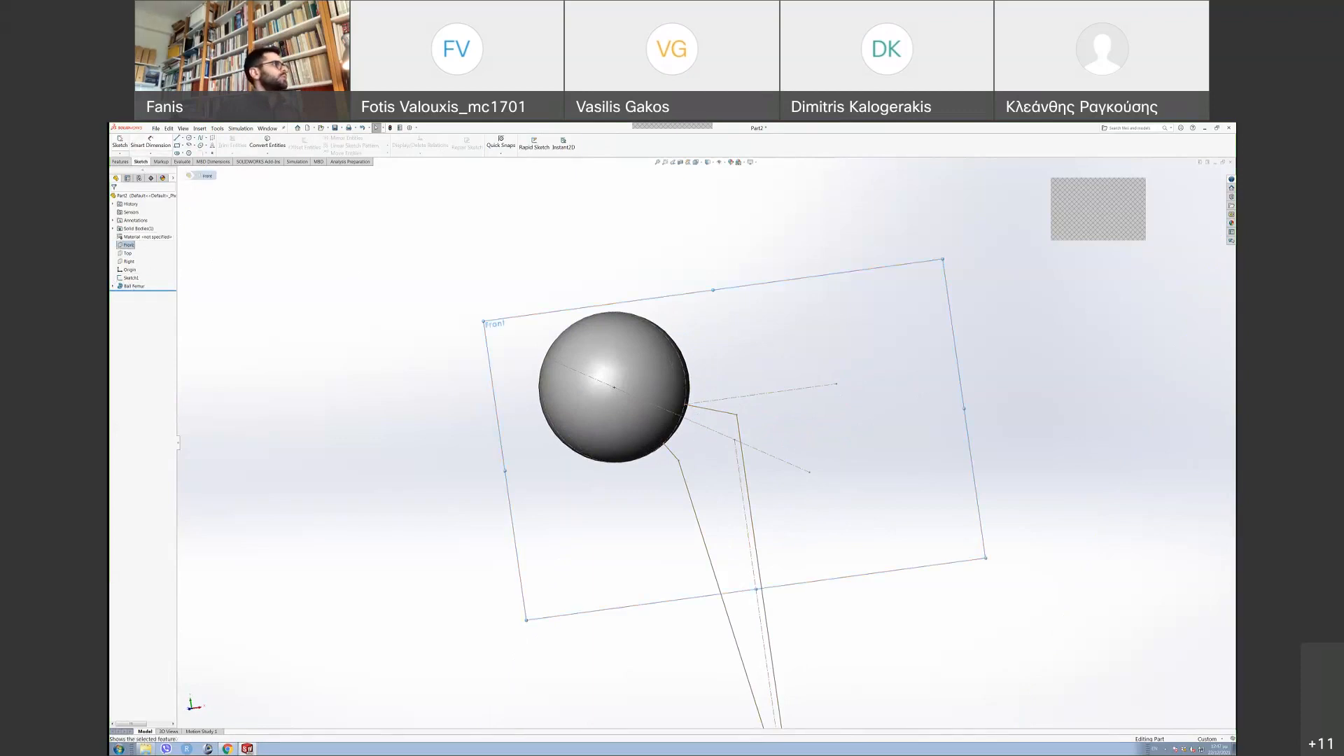
left_click(120, 141)
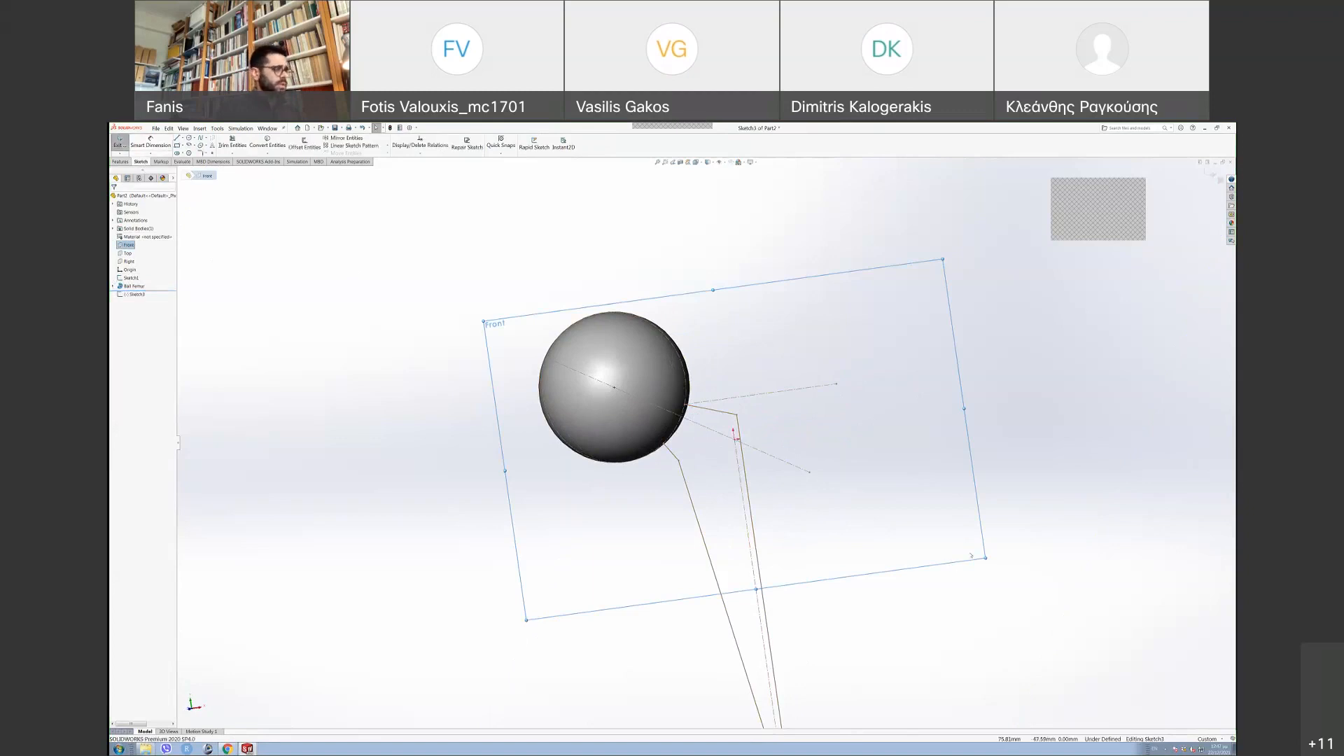
key("ctrl+8")
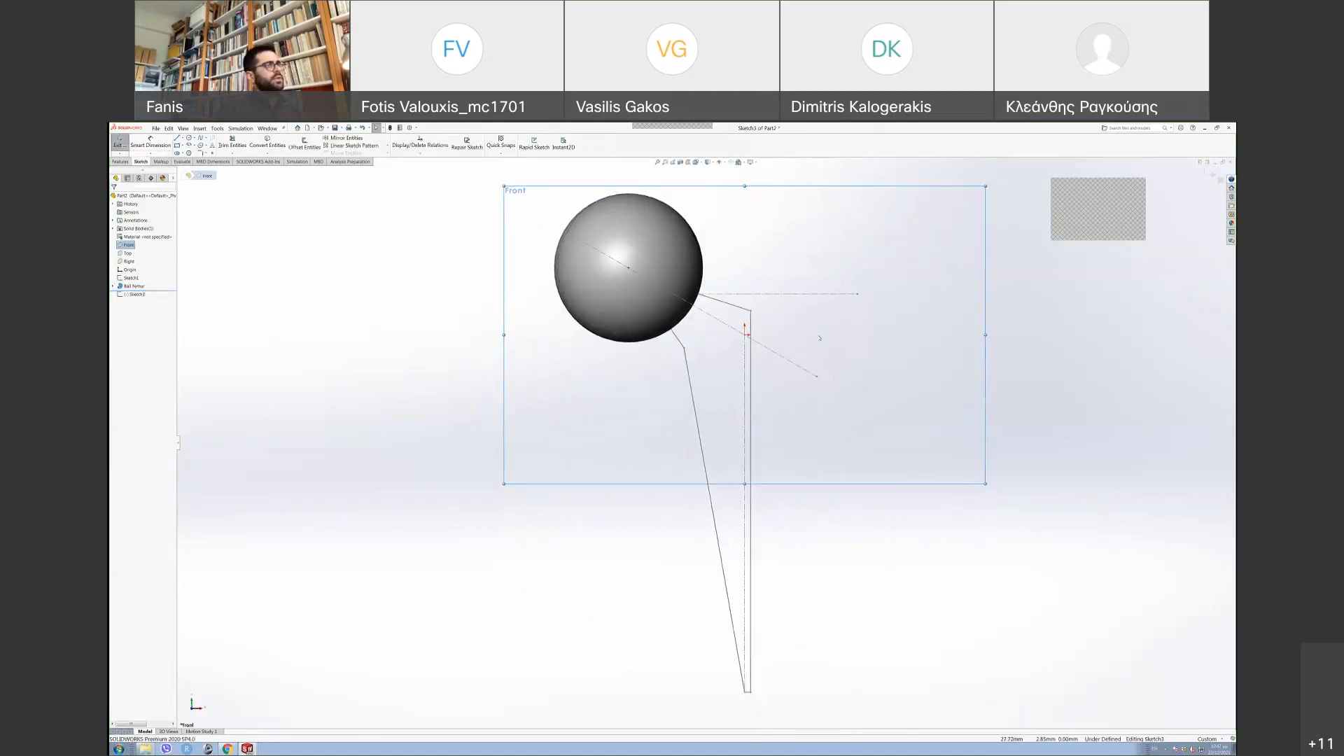
- Convert the two neck lines, both long stem sides and the short tip line of the first sketch into the new sketch with Convert Entities
scroll(820, 339, "down", 2)
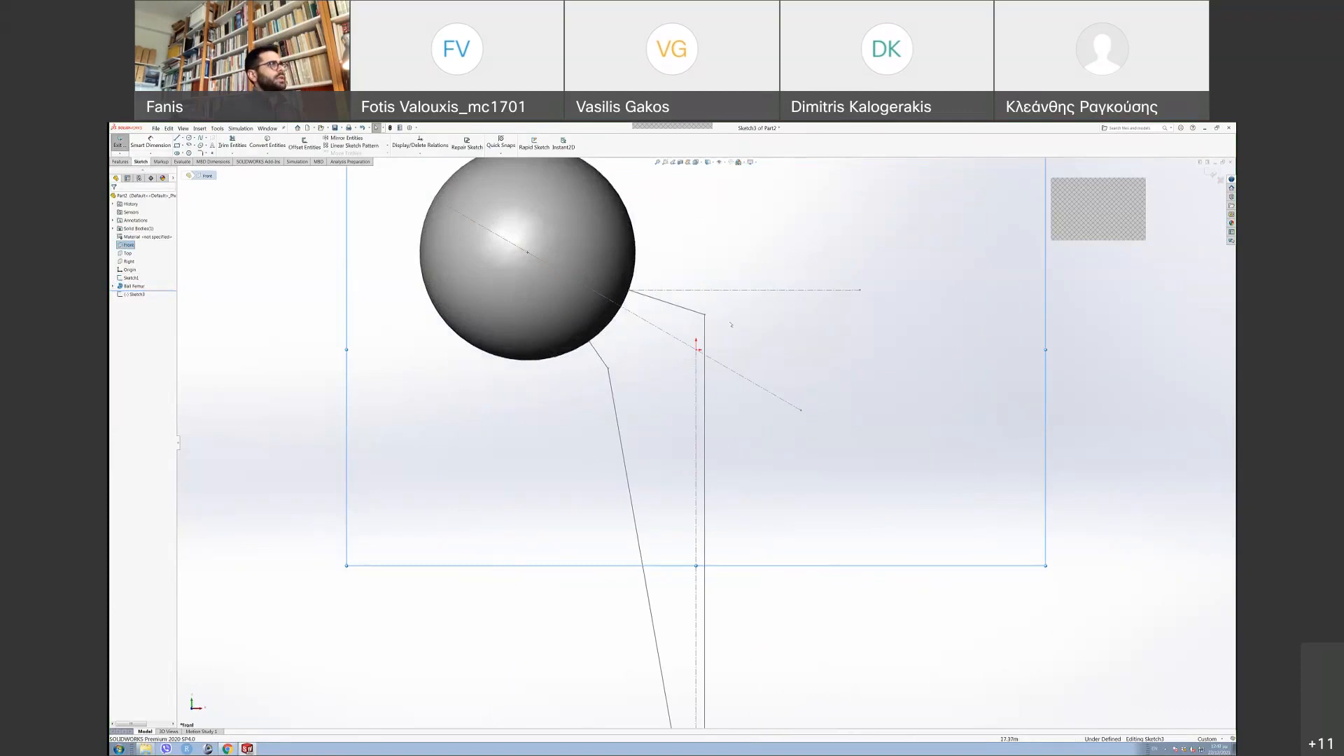
scroll(770, 330, "up", 2)
scroll(731, 325, "down", 3)
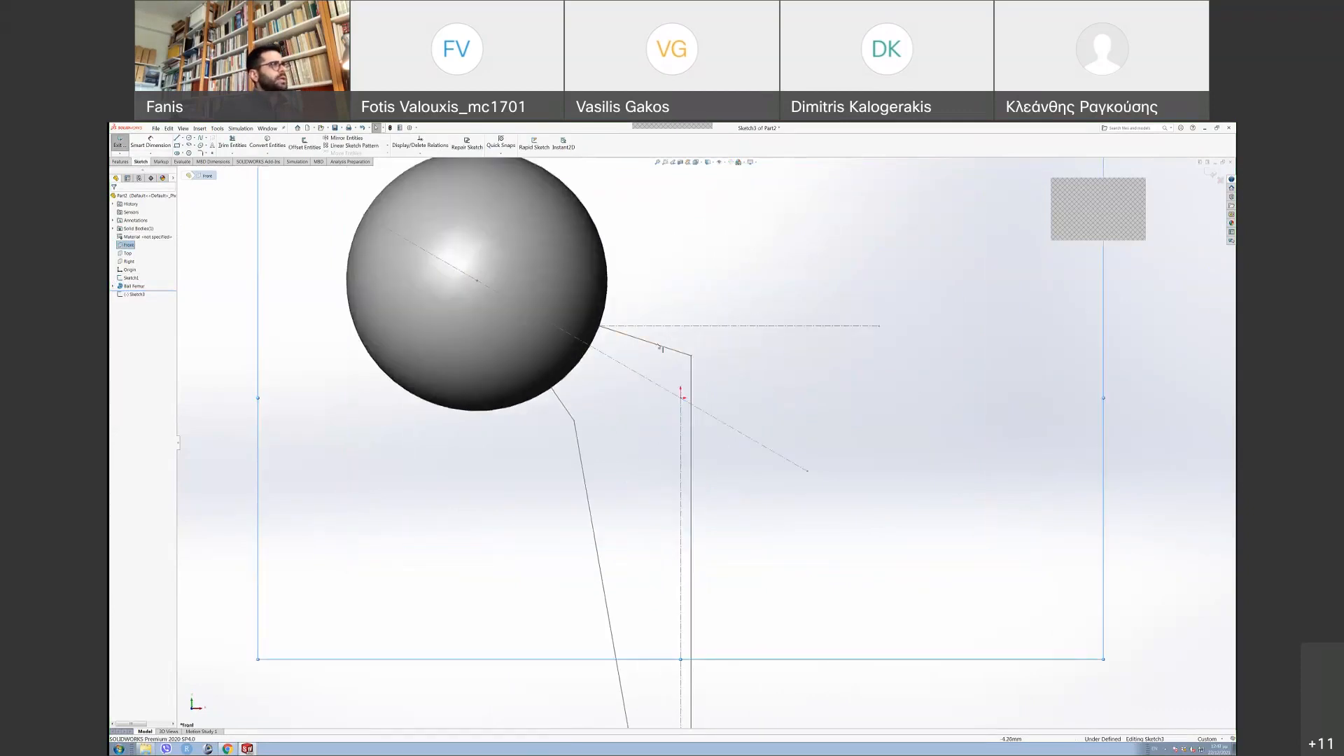
left_click(645, 341)
left_click(691, 379, "ctrl")
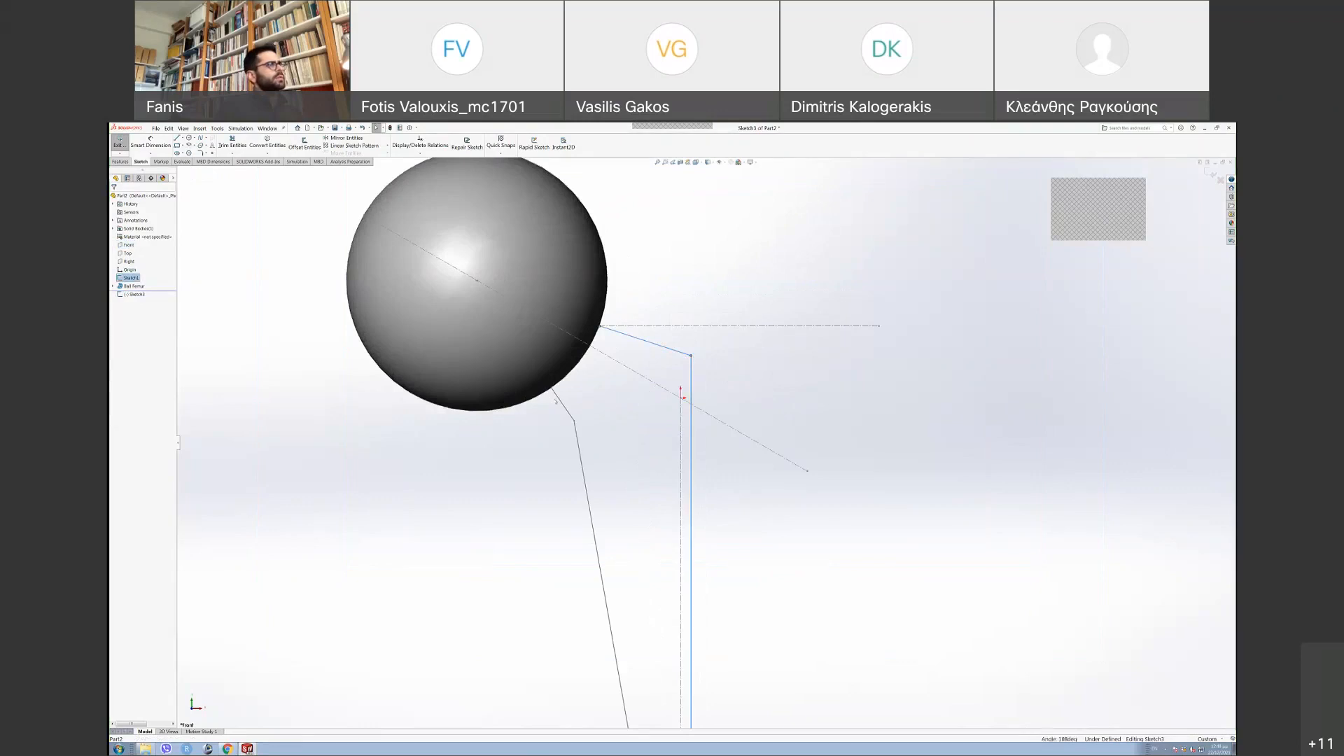
left_click(562, 404, "ctrl")
left_click(580, 451, "ctrl")
scroll(707, 441, "up", 3)
scroll(670, 698, "down", 4)
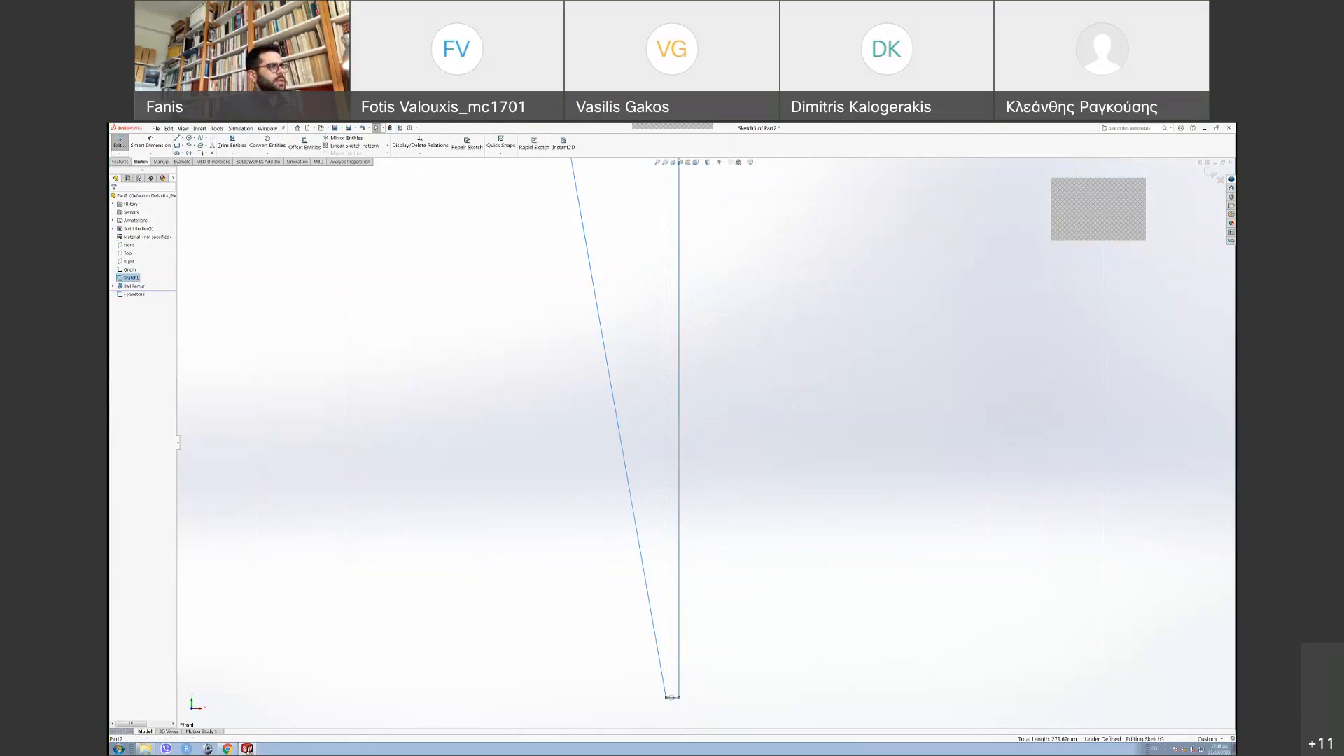
left_click(672, 698, "ctrl")
scroll(672, 699, "up", 3)
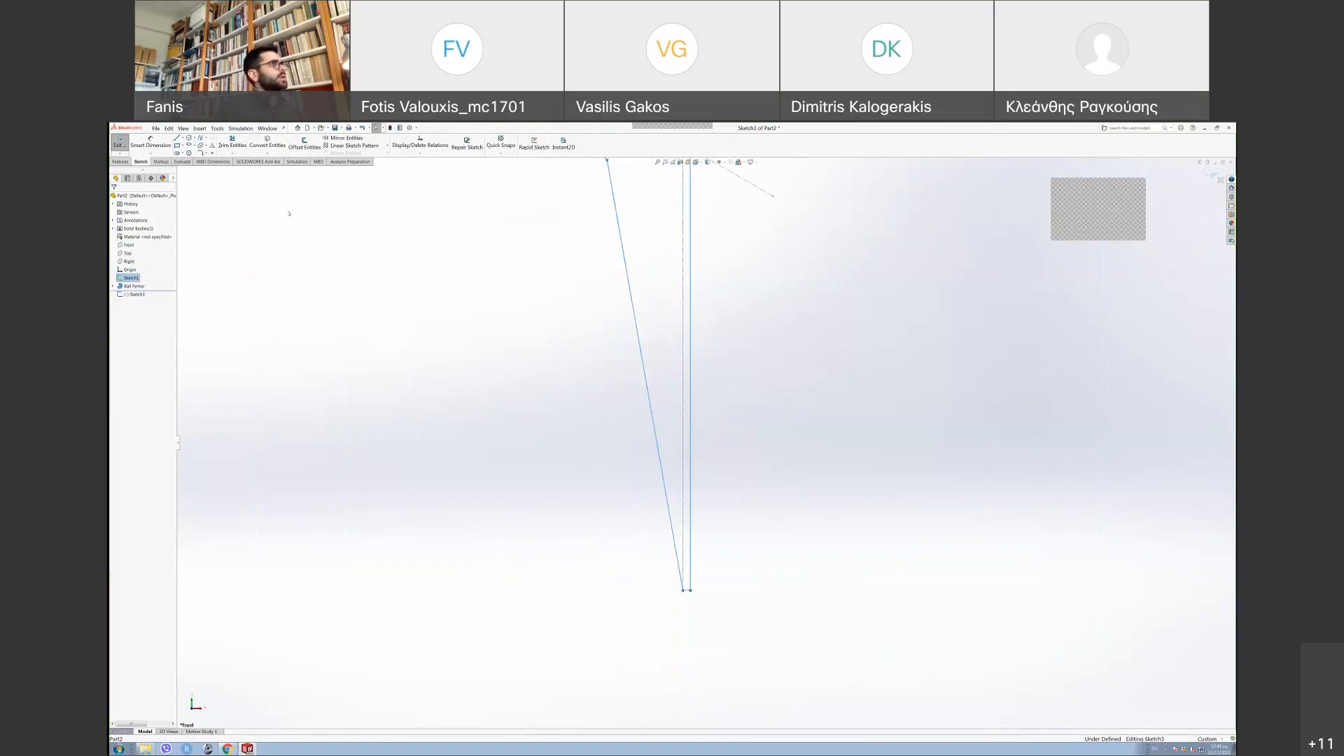
scroll(289, 213, "up", 1)
middle_click_drag(353, 175, 384, 293, "ctrl")
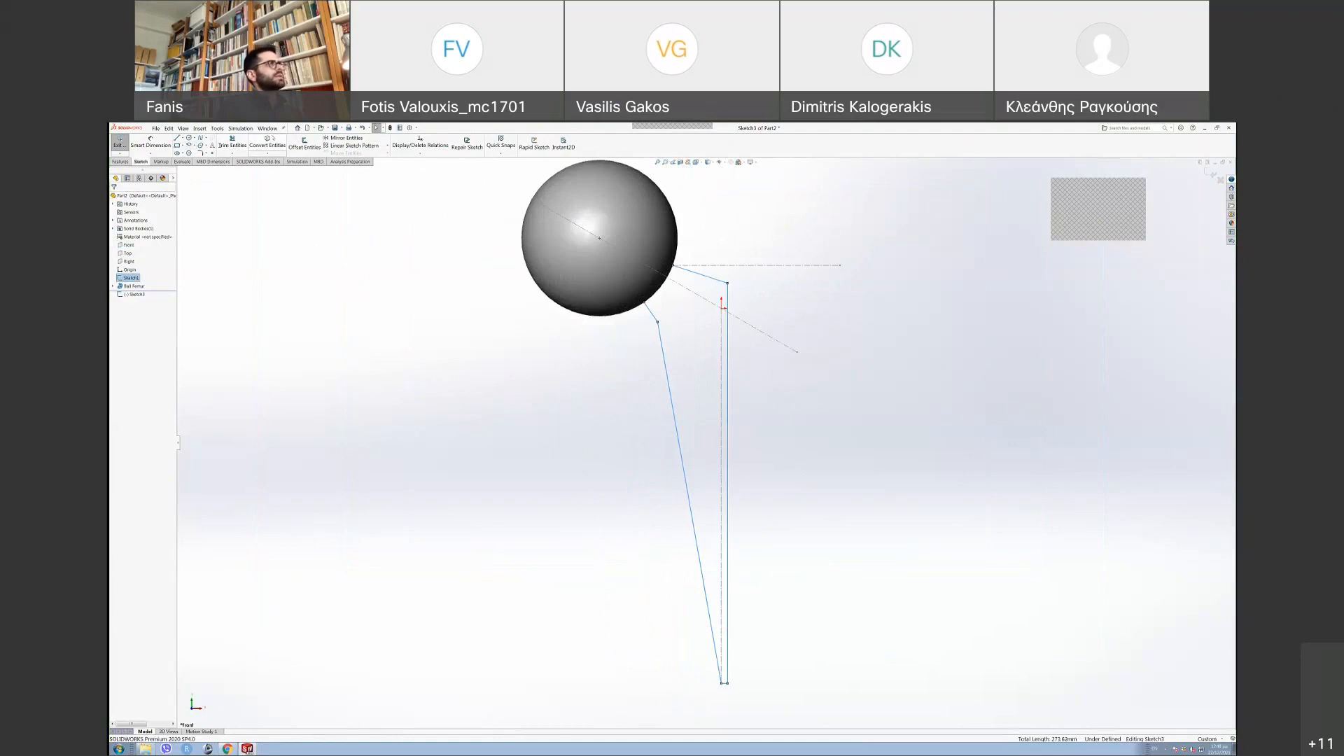
left_click(272, 139)
- Hide the first sketch with its construction geometry
scroll(724, 306, "down", 2)
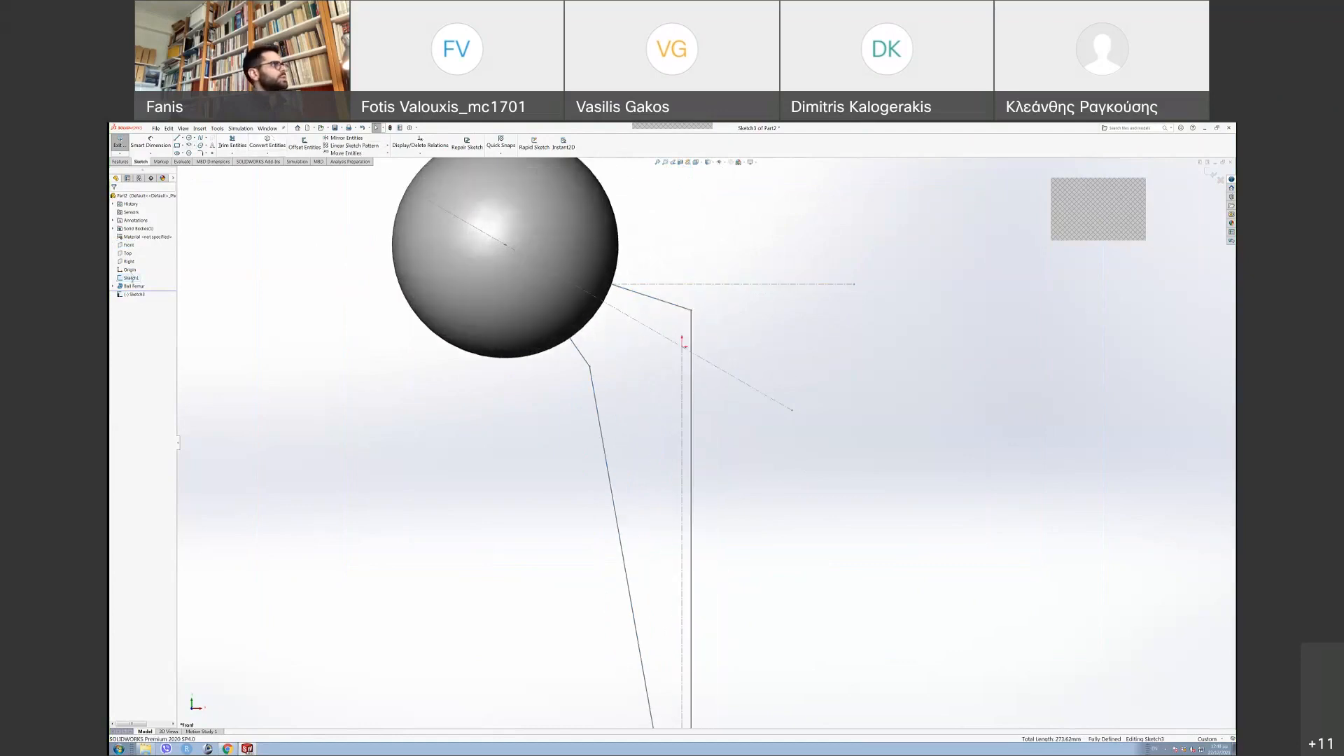
right_click(132, 279)
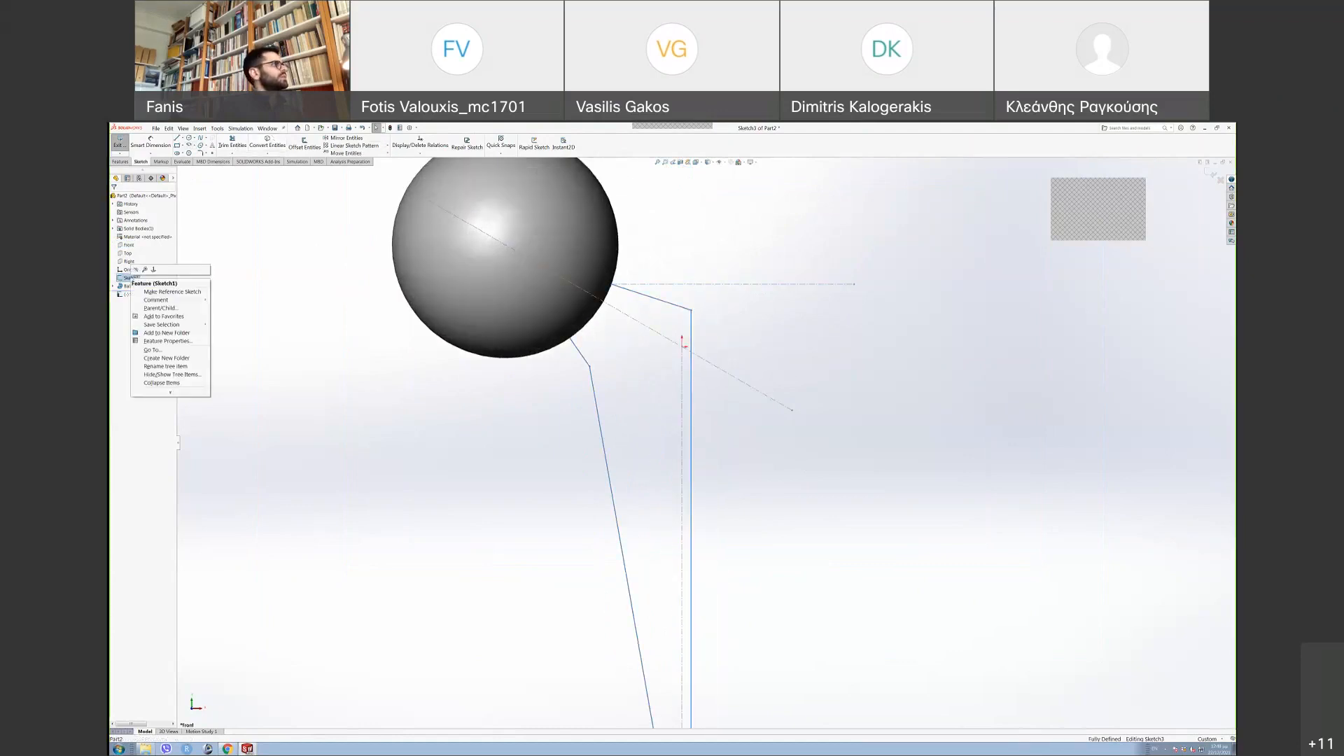
left_click(136, 270)
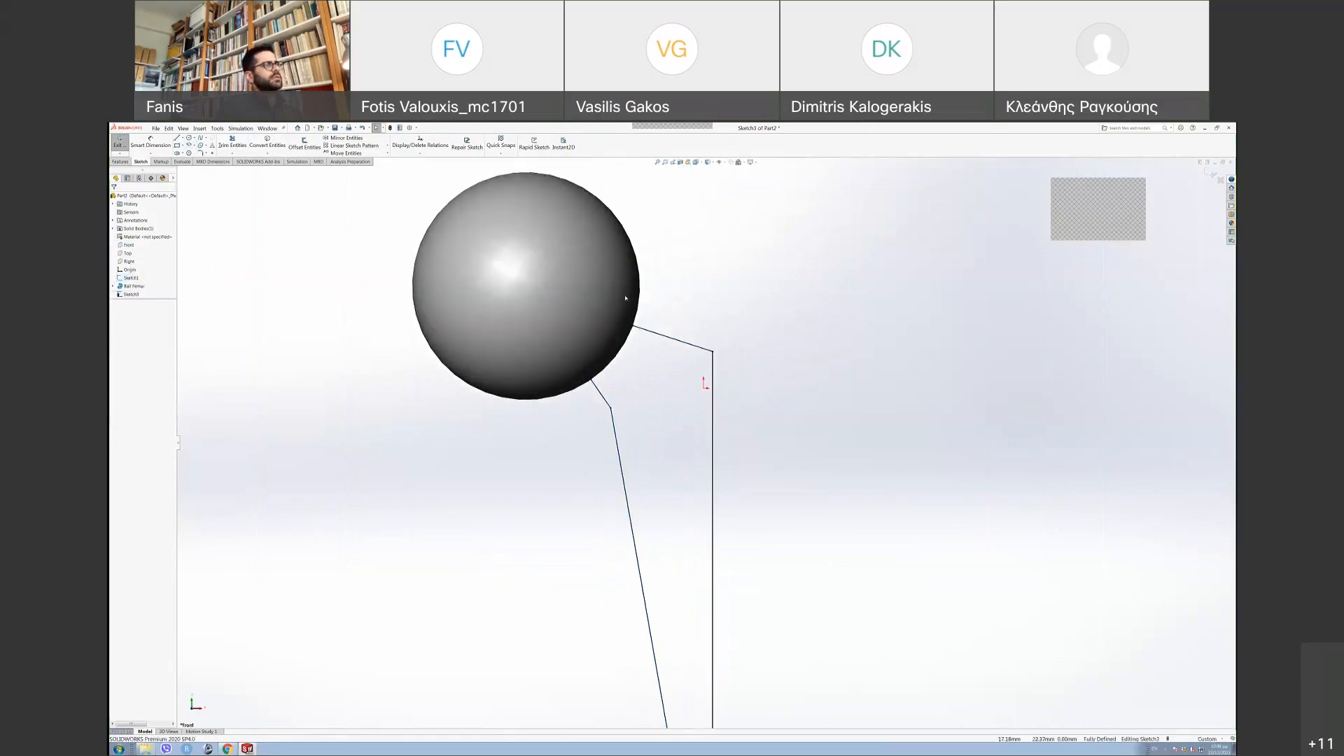
- Turn the two converted neck lines running from the head to the stem into construction geometry
scroll(700, 346, "down", 3)
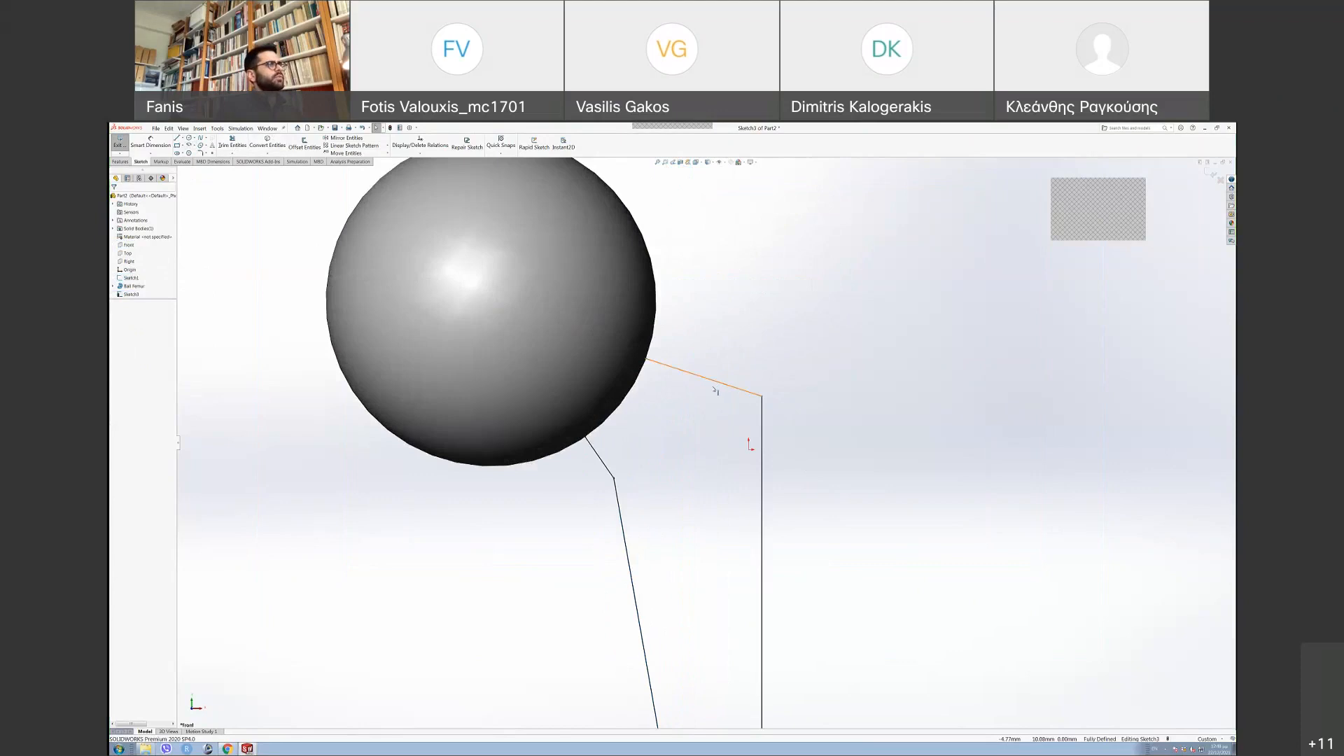
left_click(719, 383)
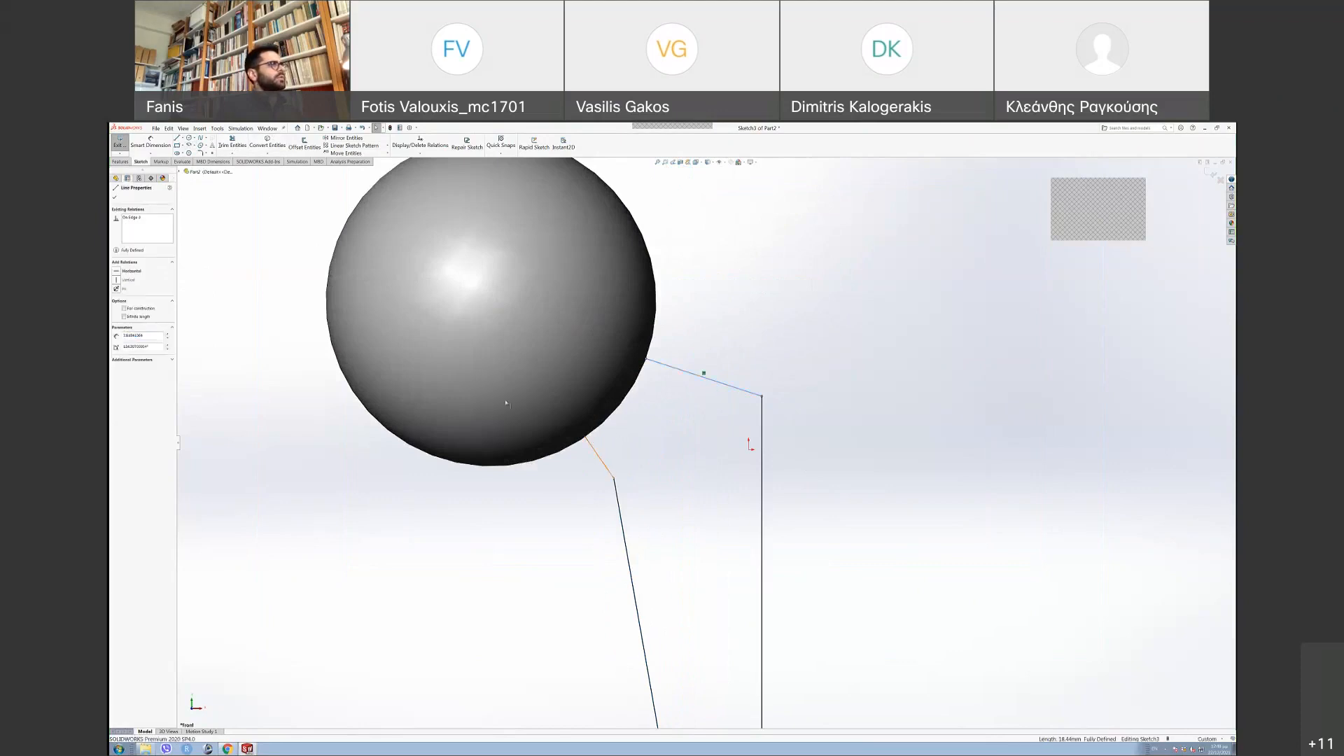
left_click(600, 459, "ctrl")
left_click(125, 374)
left_click(541, 513)
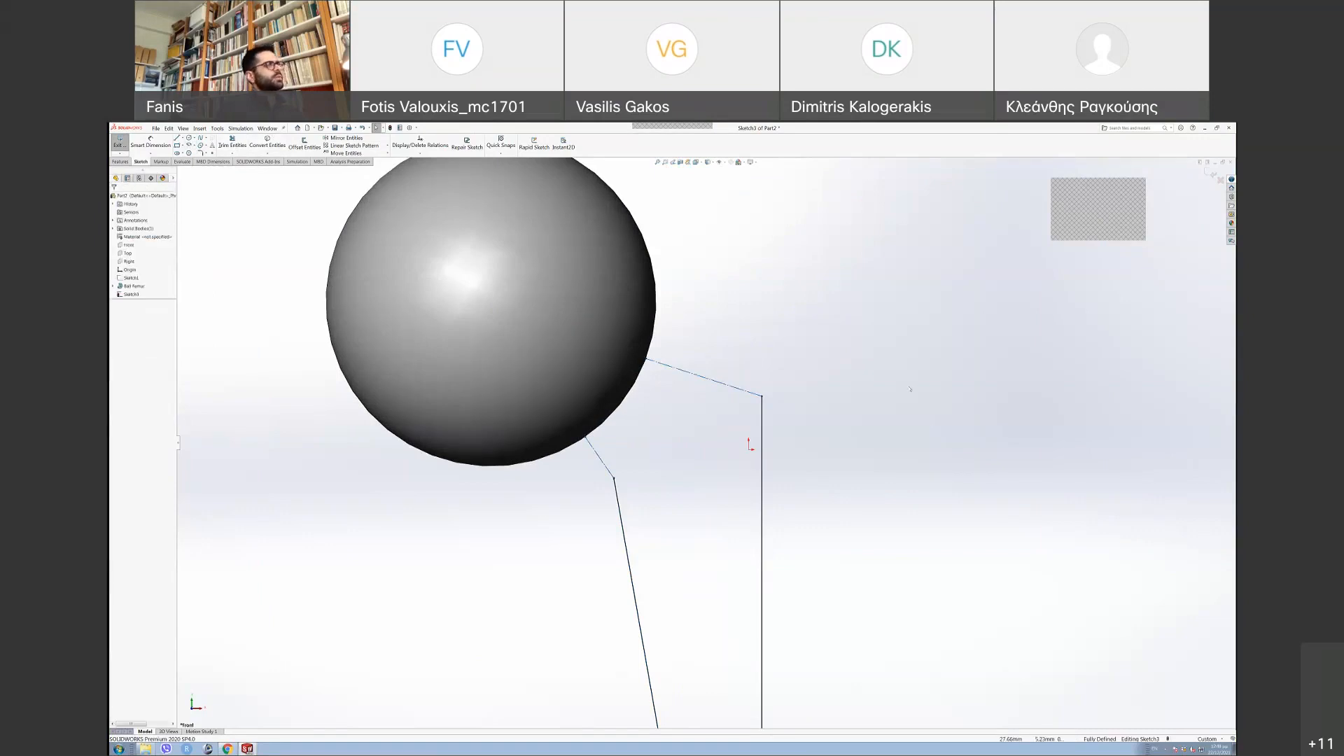
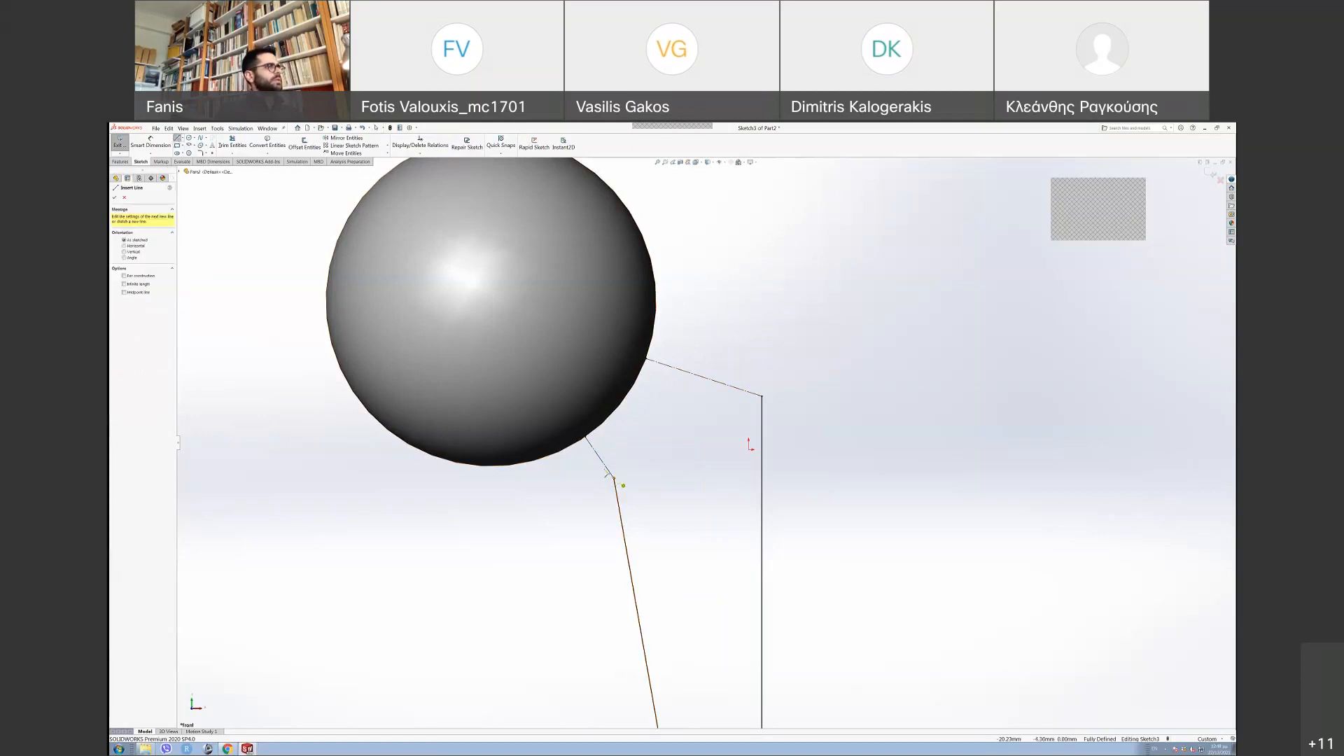
- Draw three connected lines from the inner stem corner into the head, across, and back to the outer stem corner
left_click(613, 478)
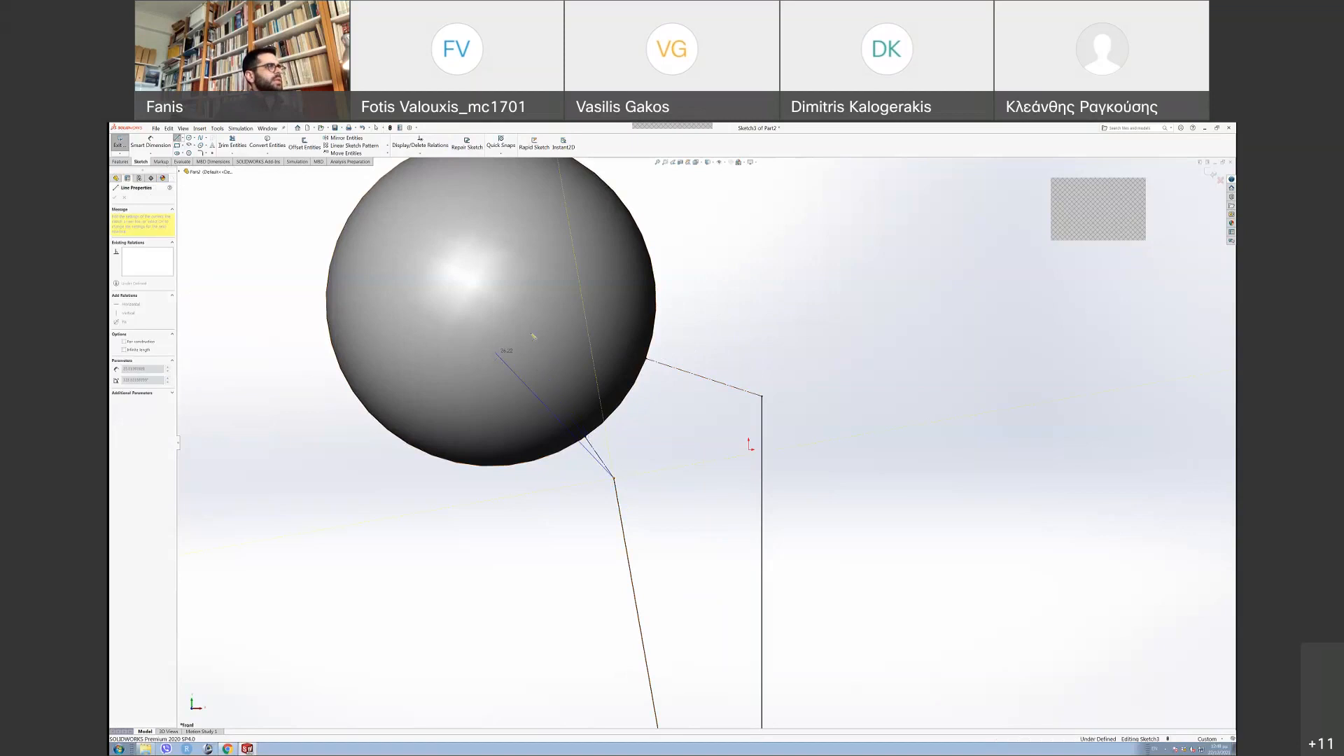
left_click(566, 308)
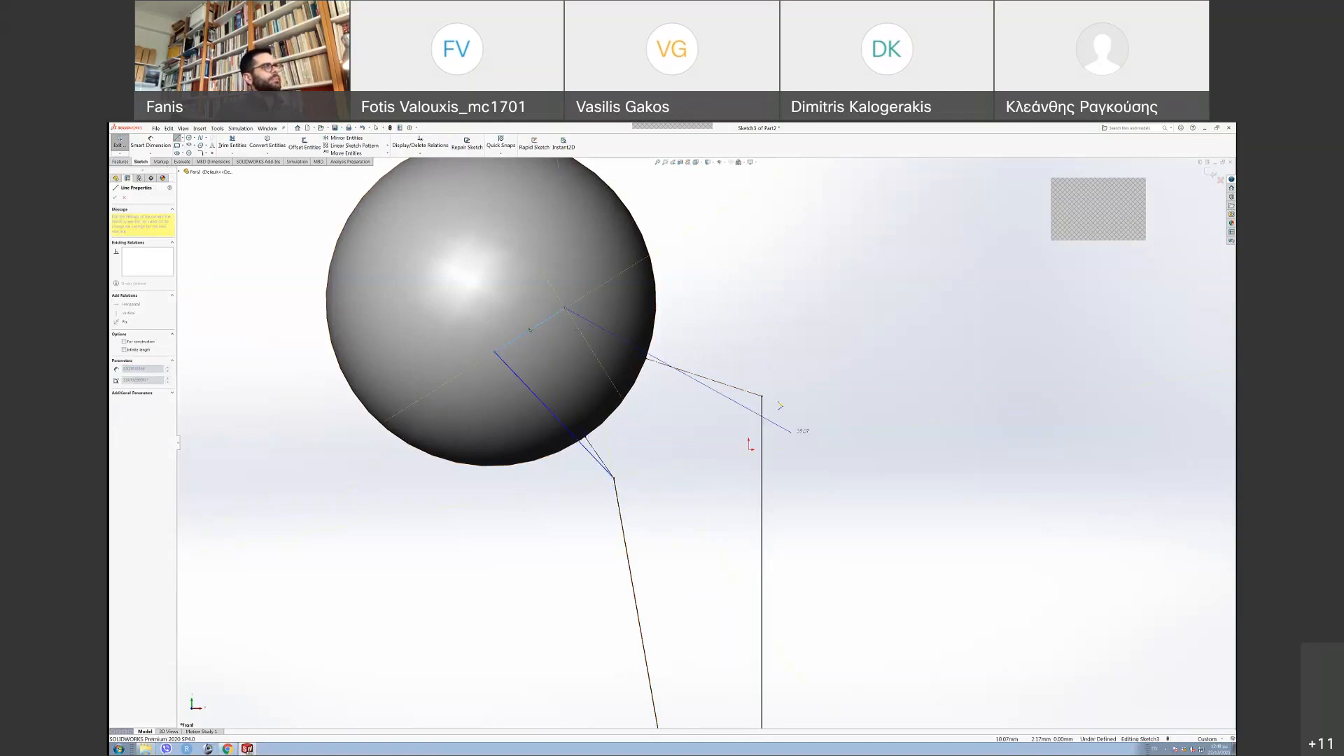
left_click(762, 396)
key("Escape")
key("Escape")
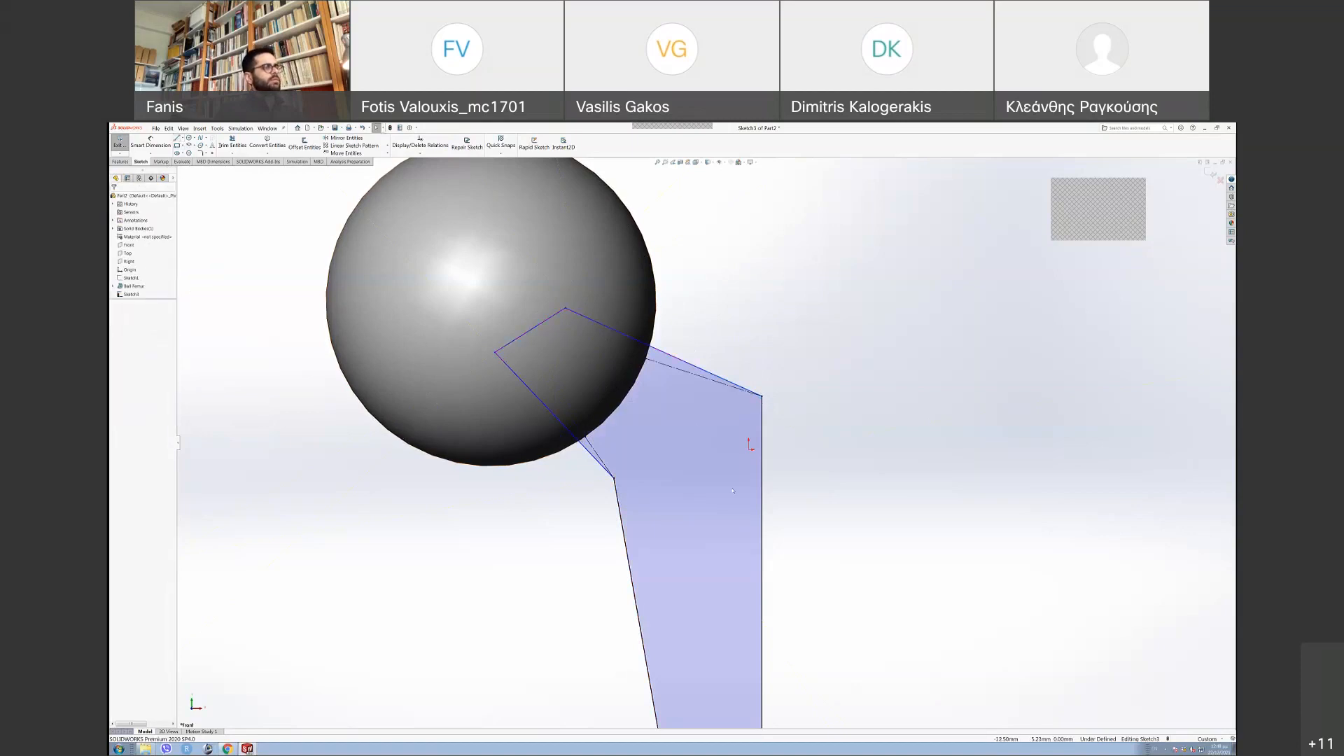
- Make the two new neck lines collinear with their corresponding construction lines
left_click(587, 452)
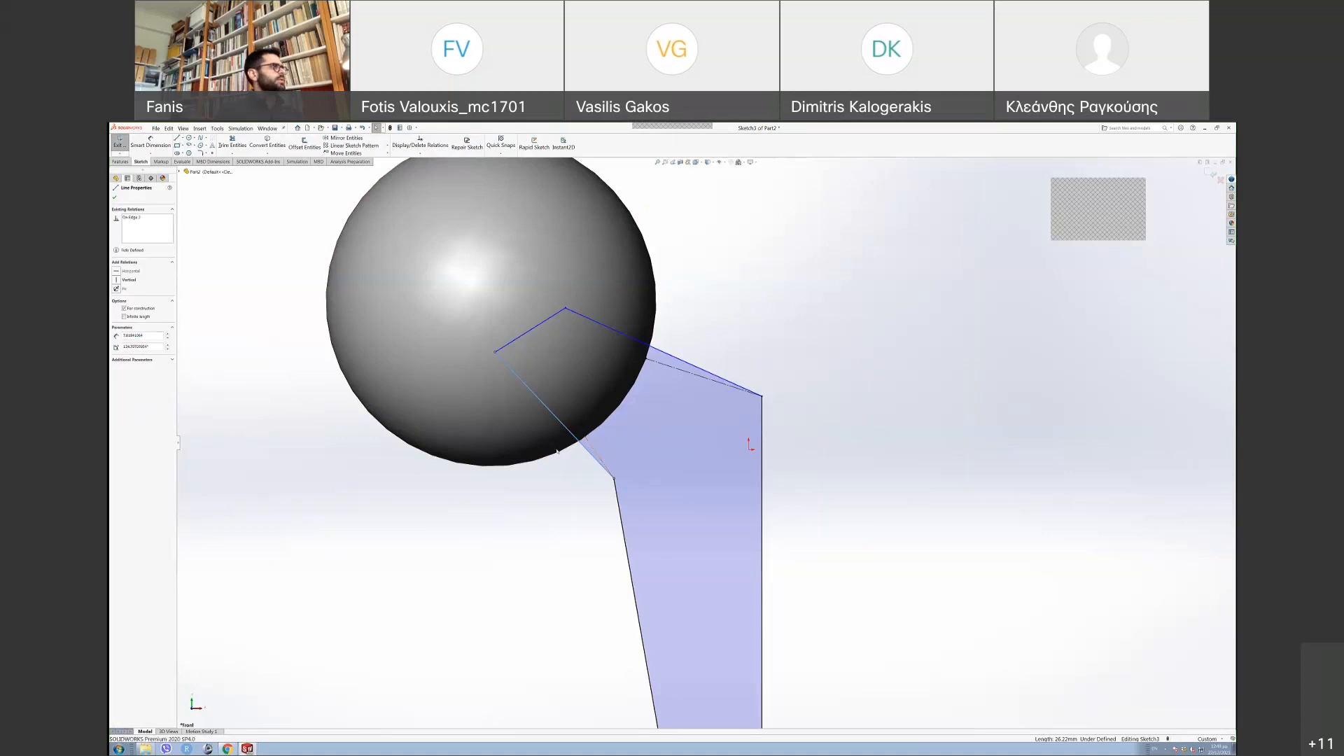
left_click(599, 461, "ctrl")
left_click(118, 320)
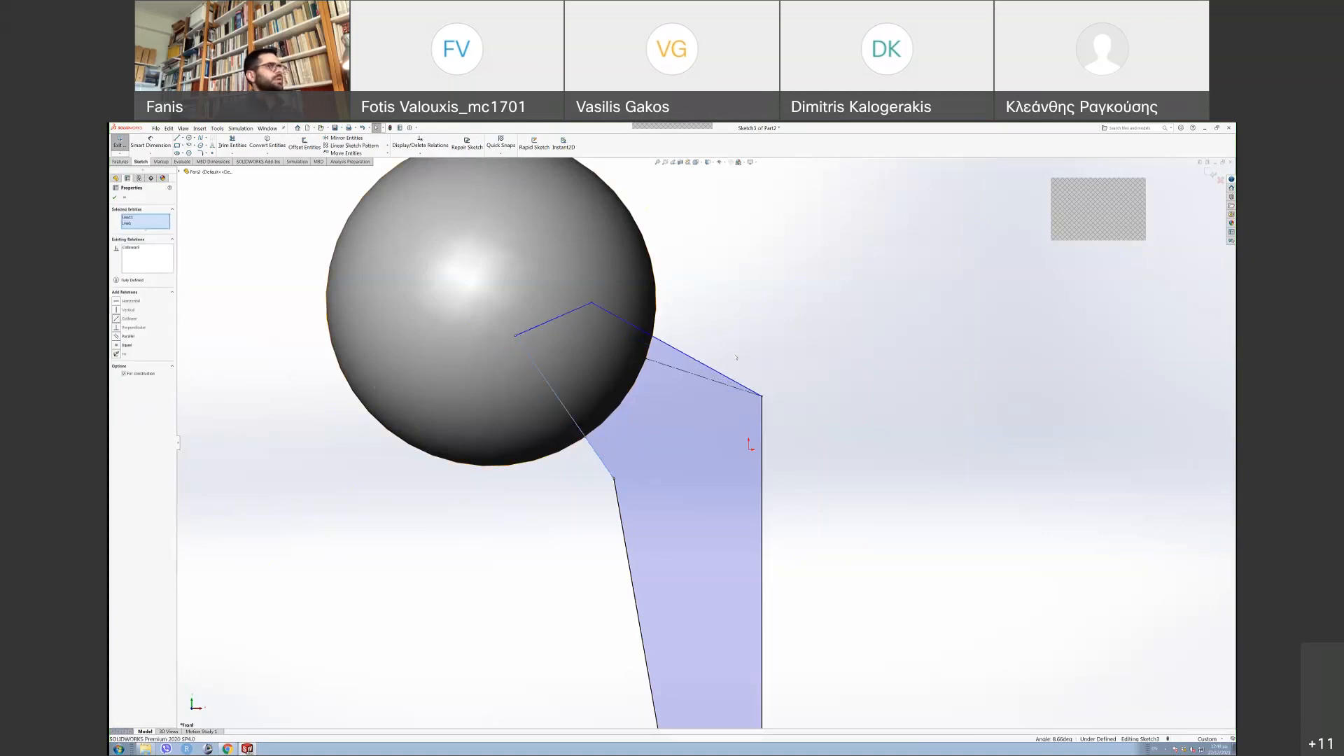
left_click(769, 346)
left_click(691, 358)
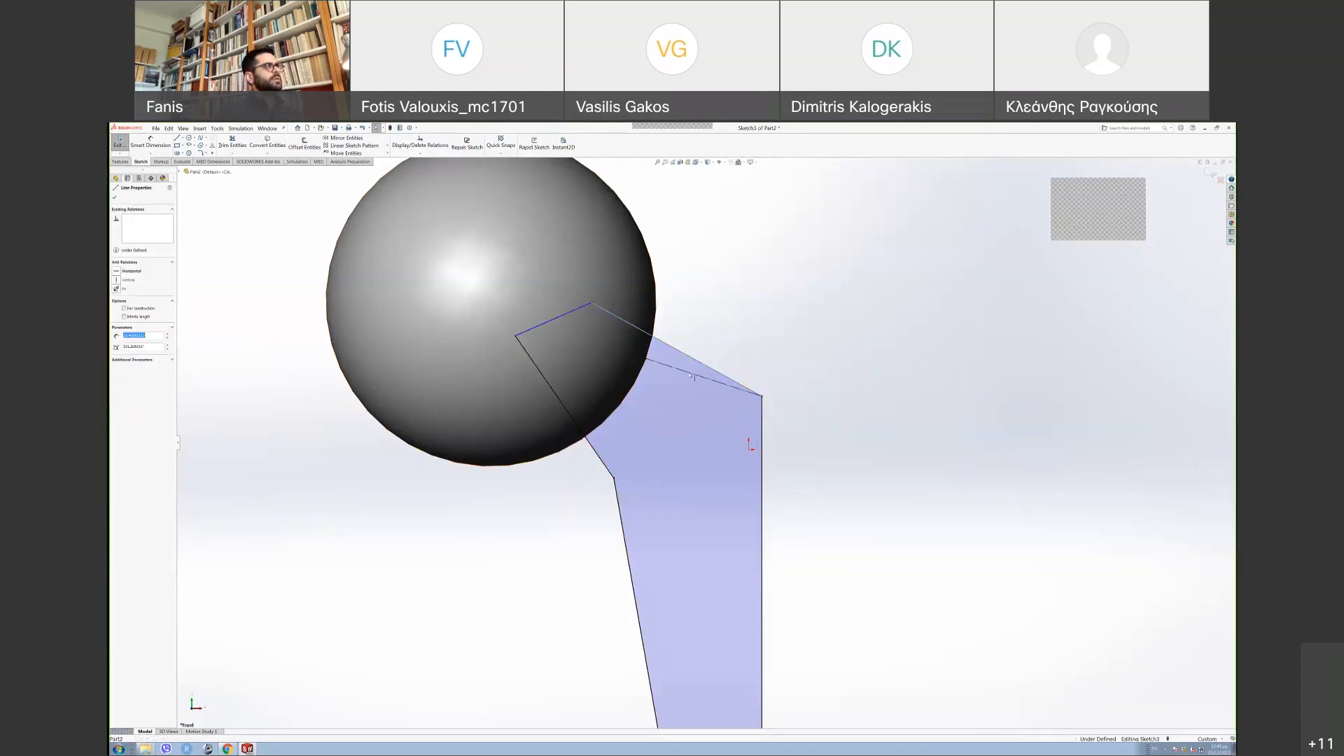
left_click(697, 375, "ctrl")
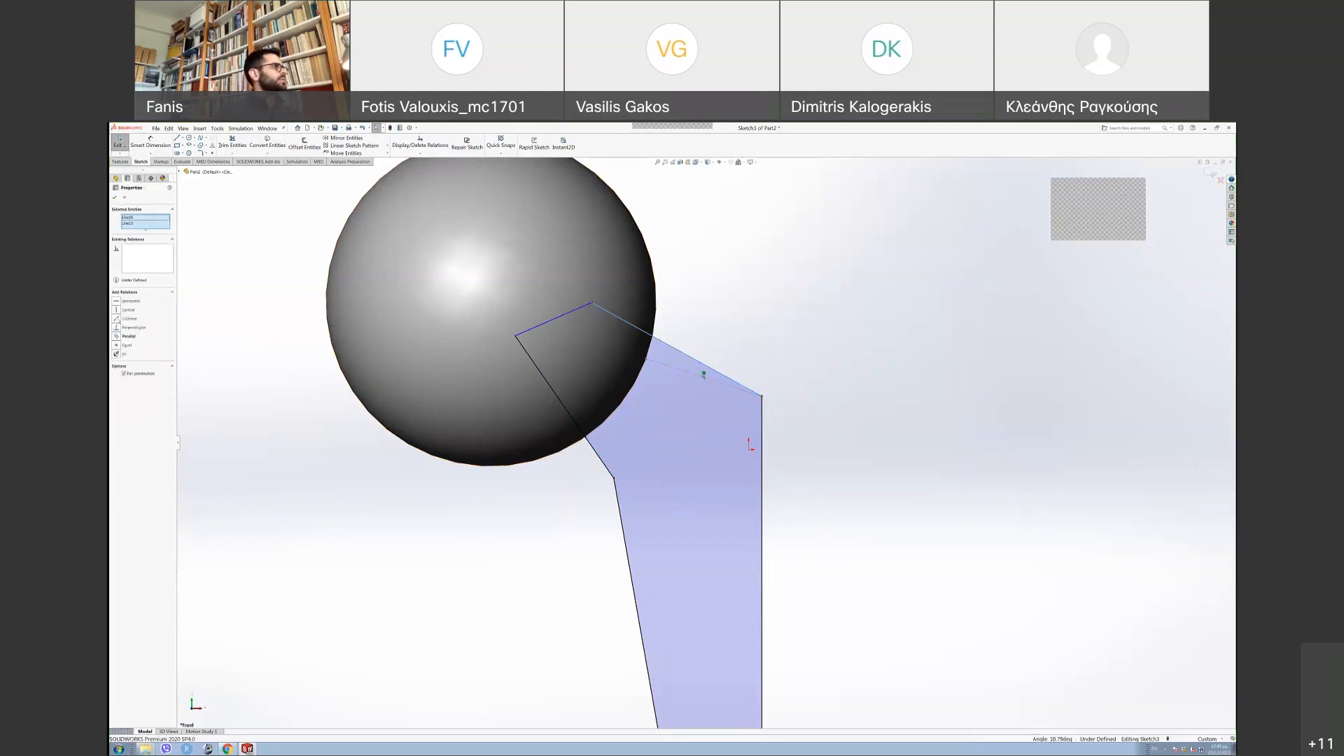
left_click(117, 320)
left_click(114, 197)
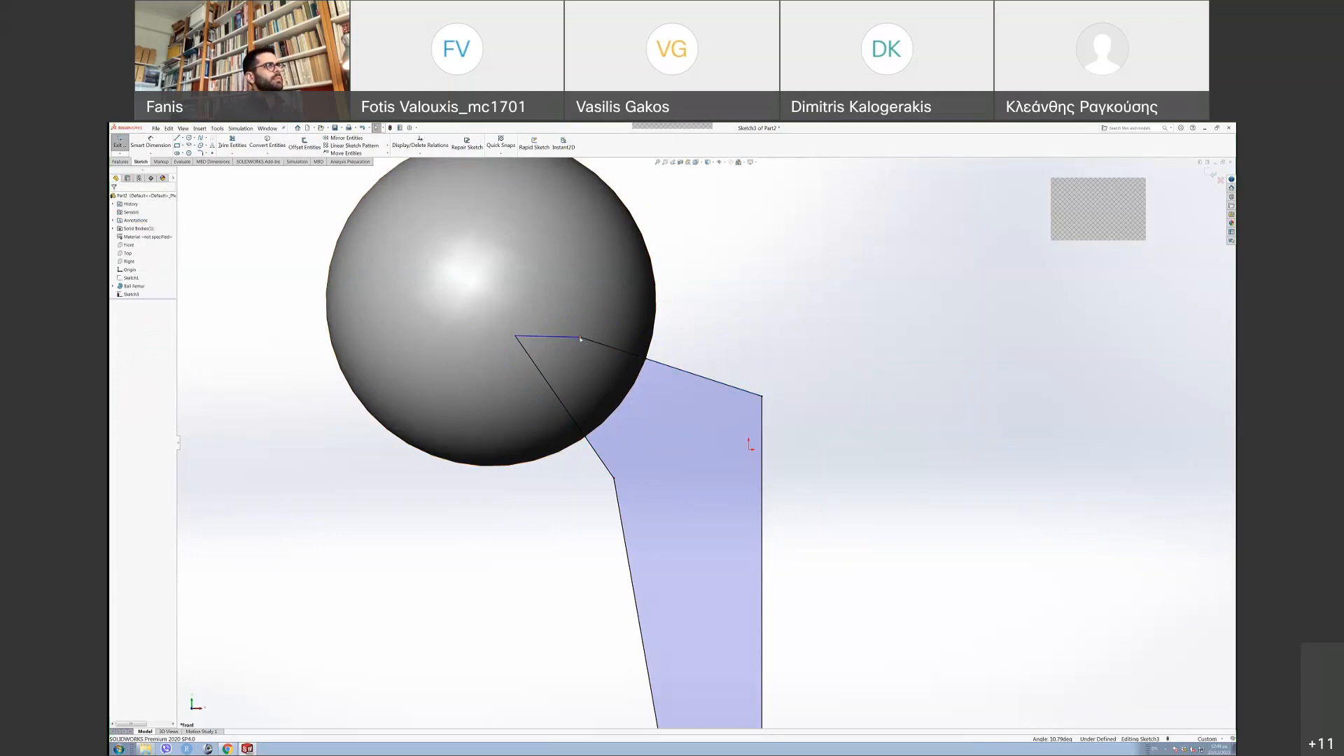
- Shorten the neck's closing line inside the head and dimension its length to 5 mm
mouse_move(580, 333)
left_mouse_down()
mouse_move(546, 279)
mouse_move(540, 323)
mouse_move(519, 341)
left_mouse_up()
left_click(847, 356)
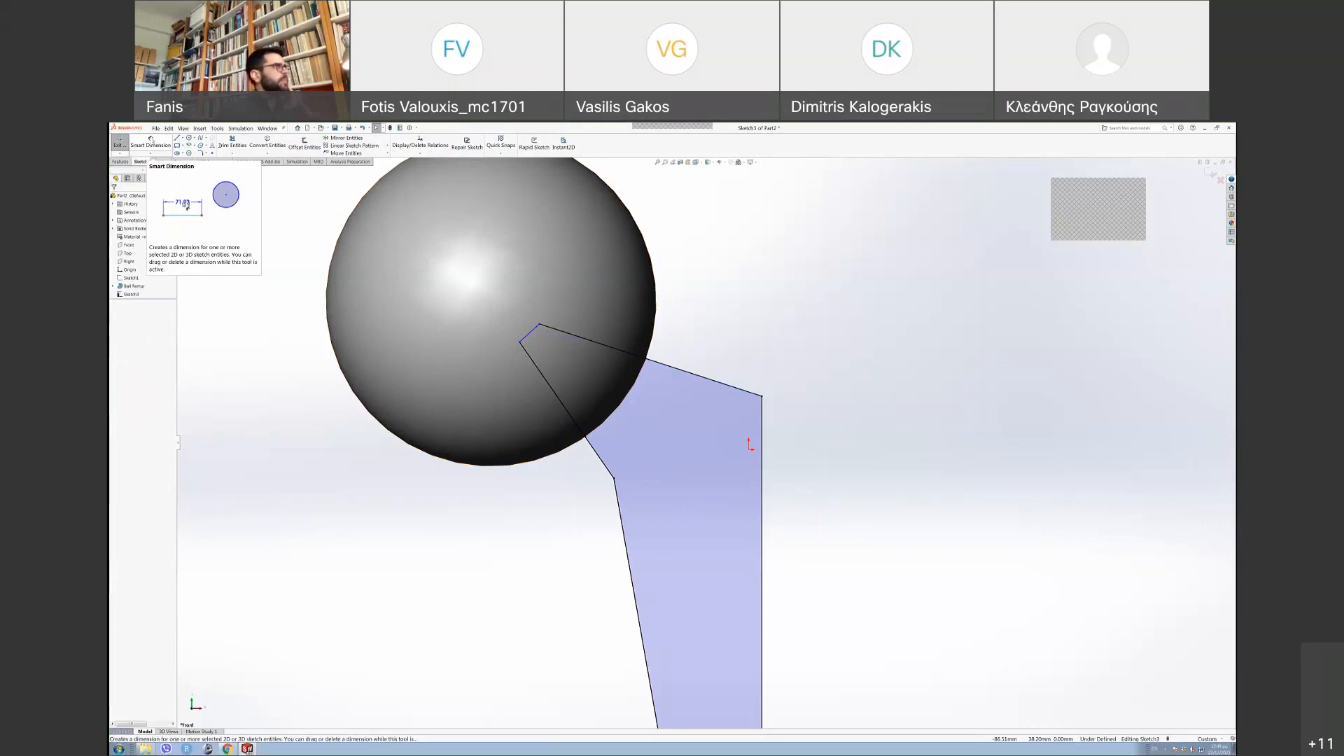
left_click(151, 140)
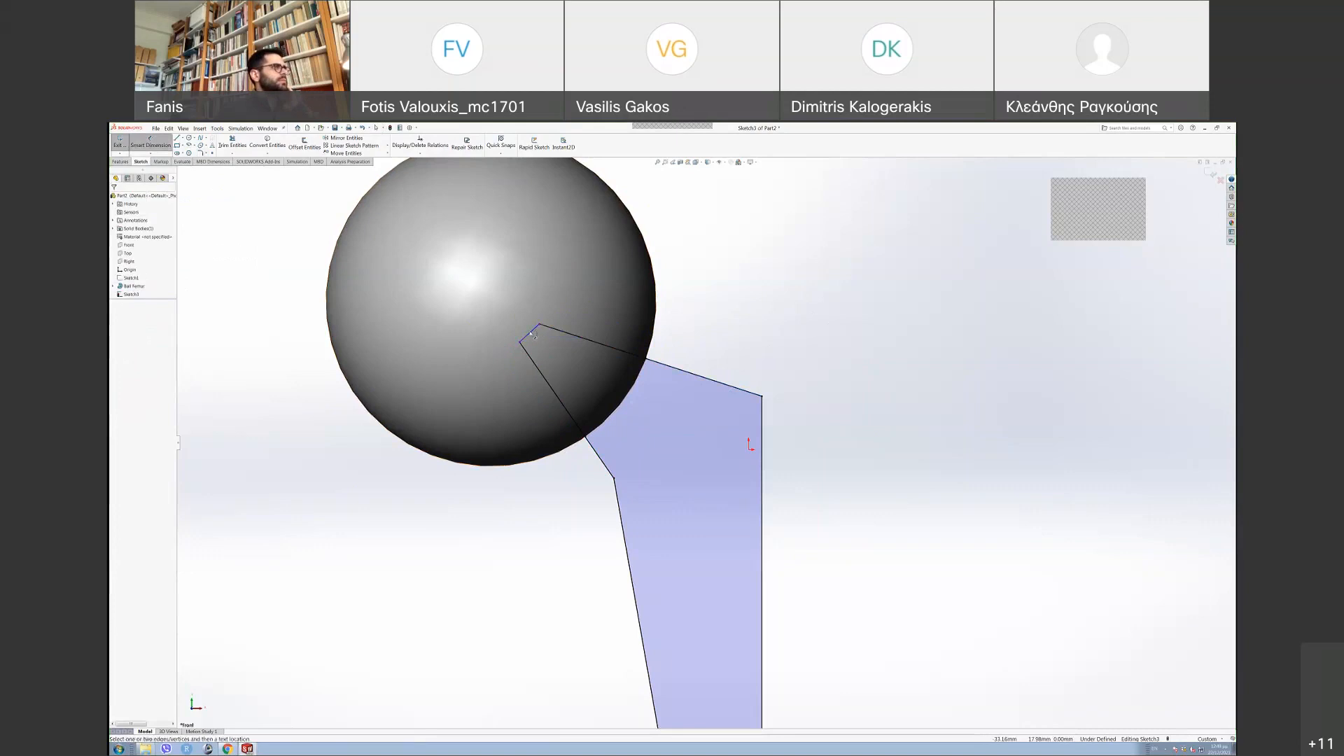
left_click(529, 333)
left_click(497, 305)
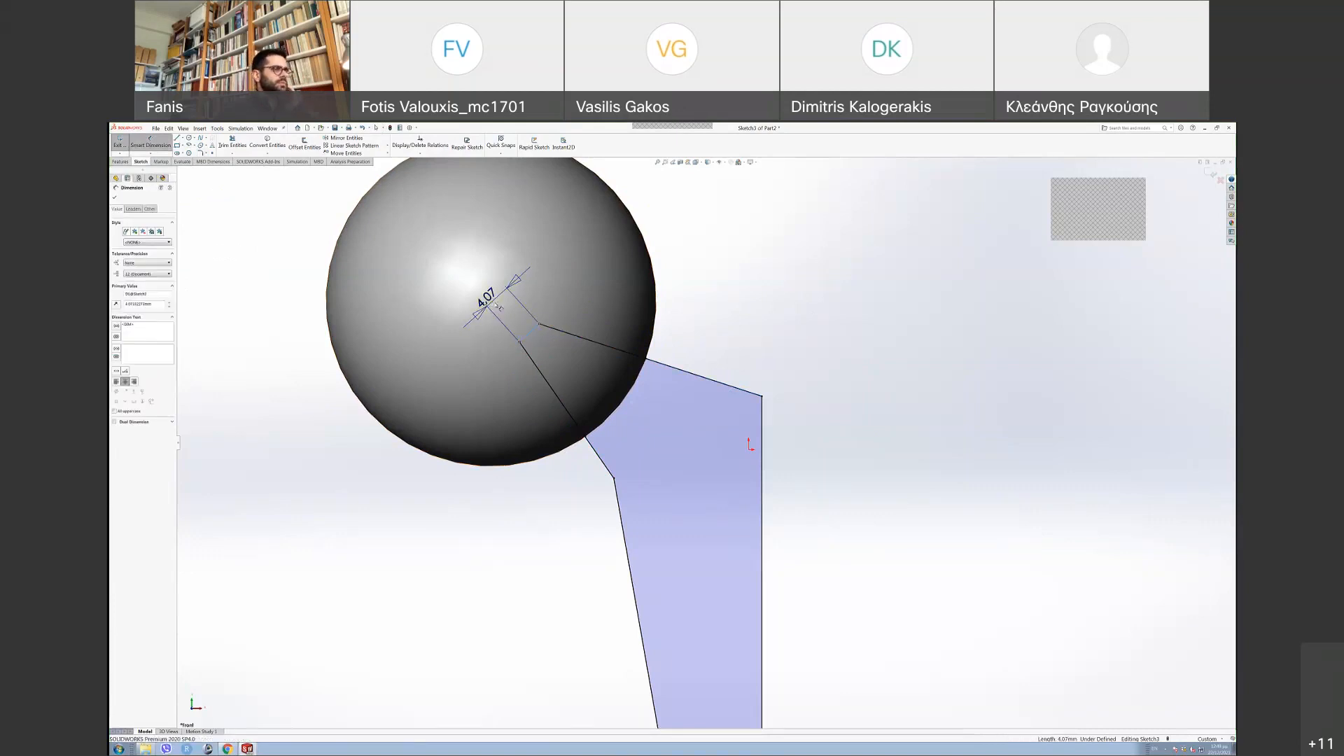
type("5")
key("Return")
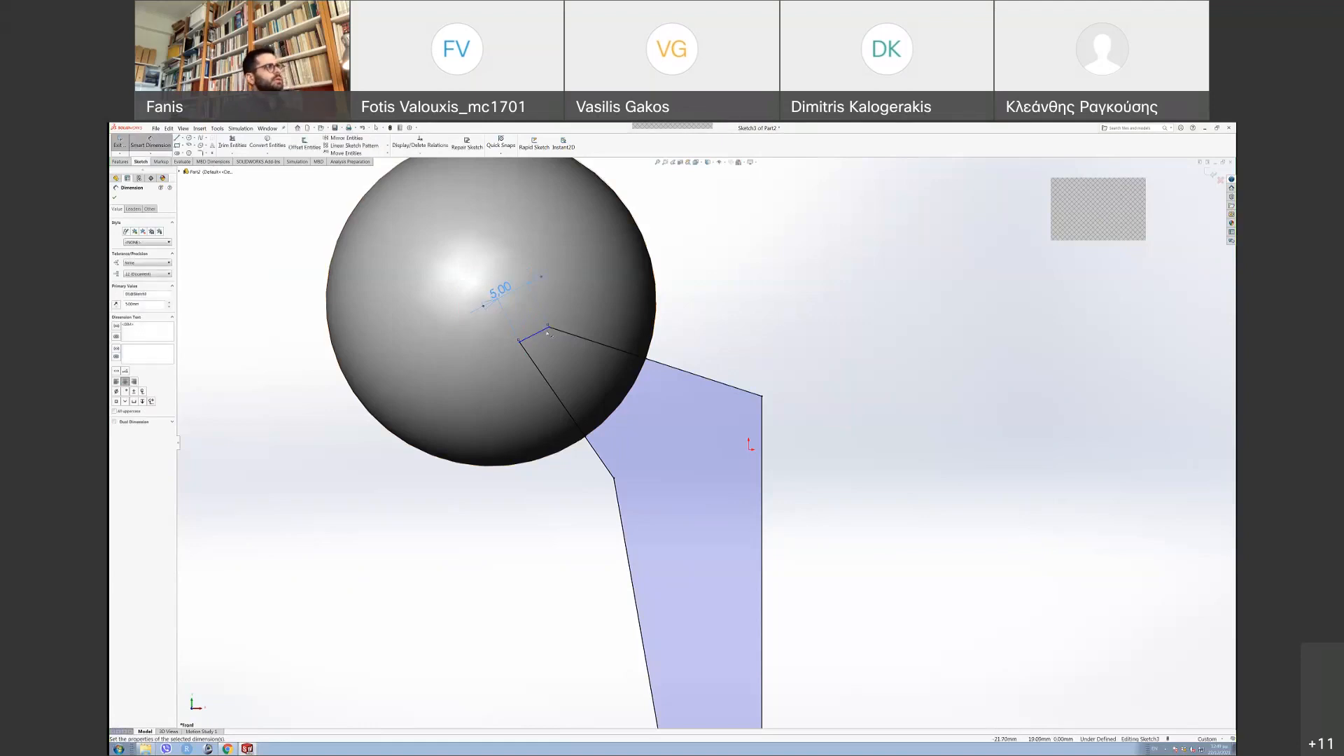
- Dimension the angle between the closing line and the lower neck line to 80°
left_click(543, 335)
left_click(540, 371)
left_click(568, 372)
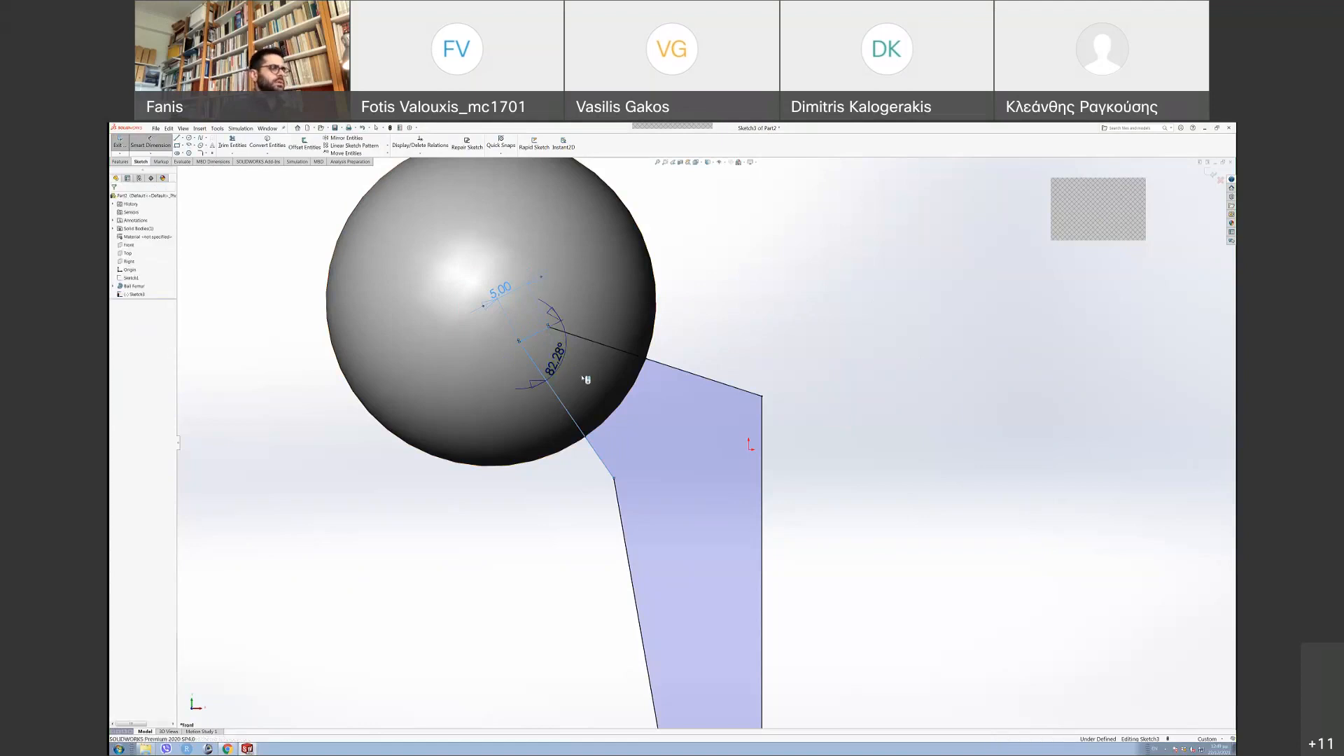
type("80")
key("Return")
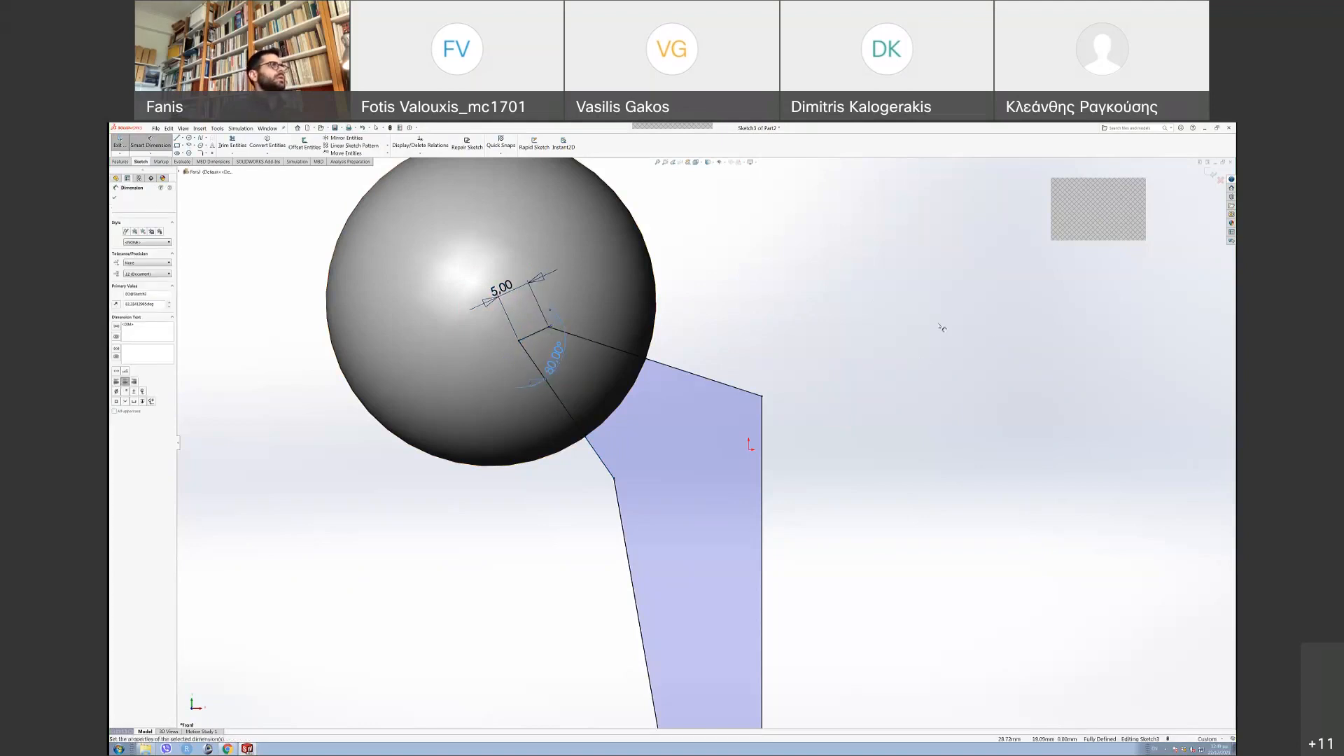
left_click(831, 357)
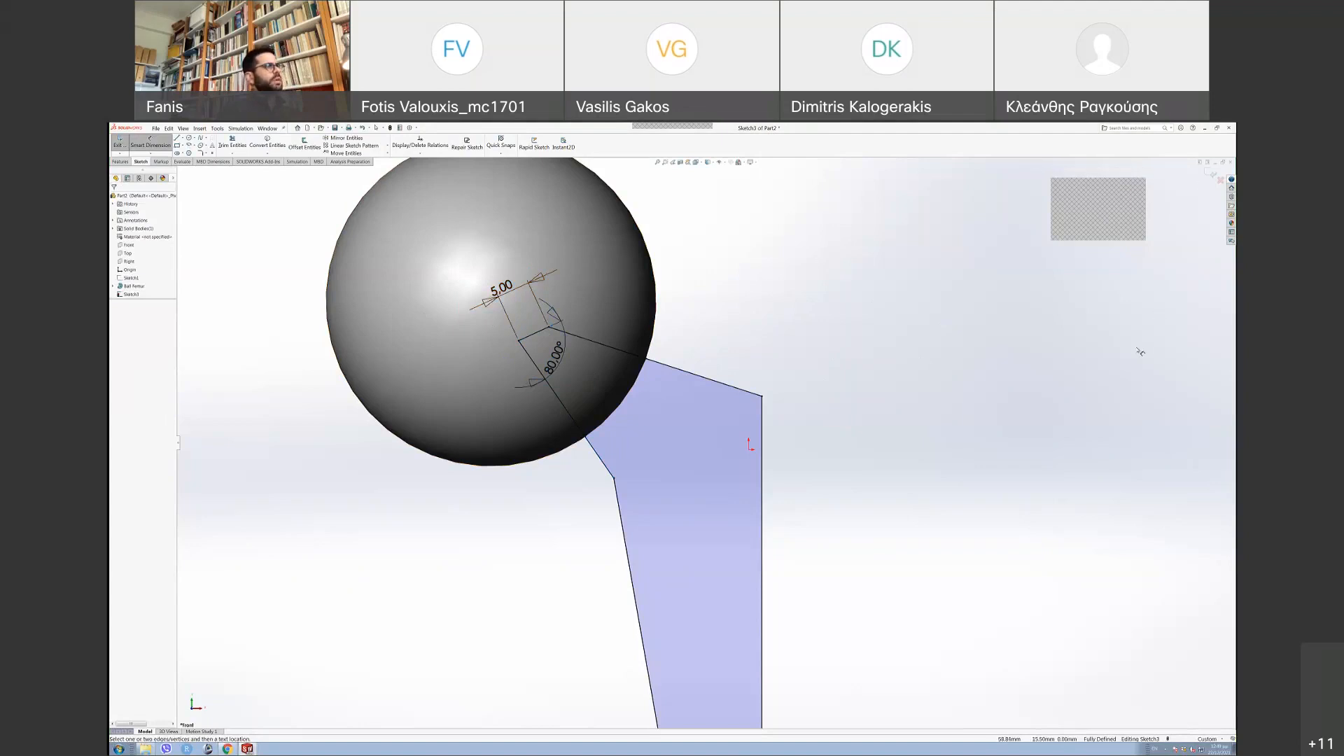
key("Escape")
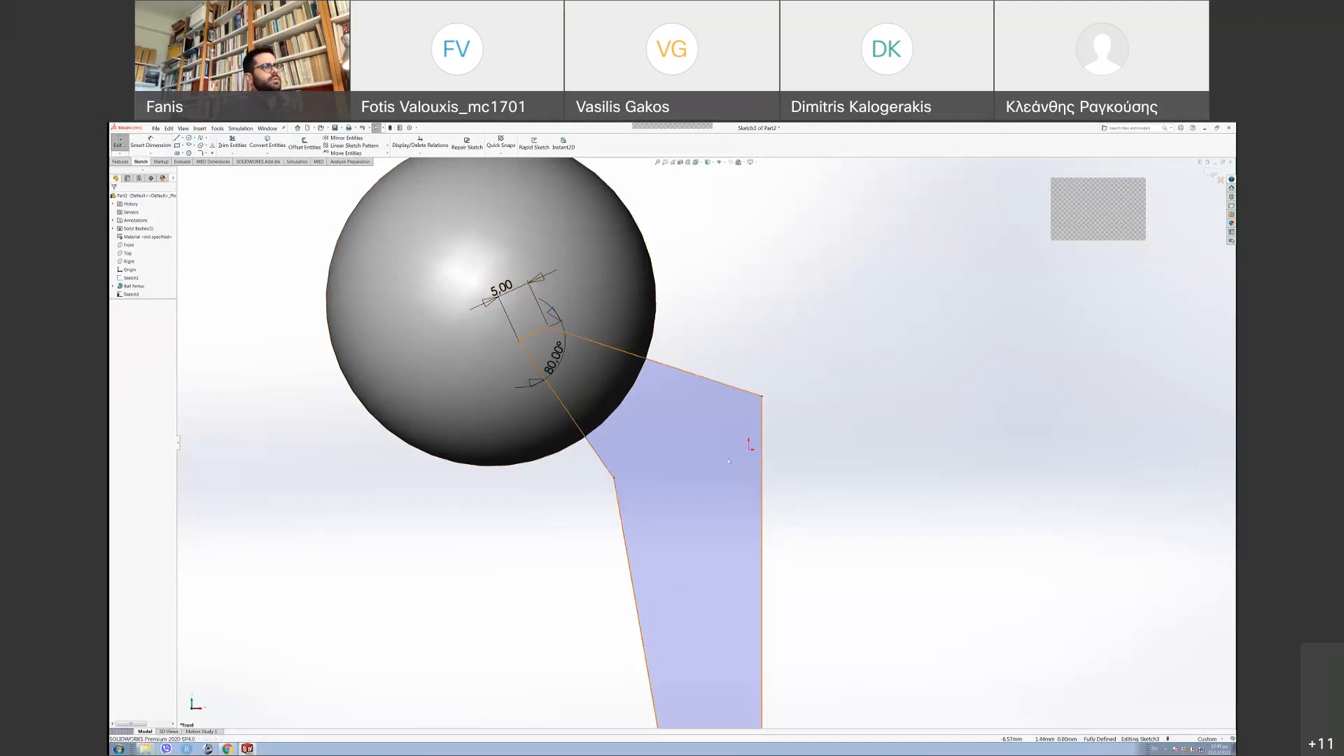
- Exit the sketch and start an Extruded Boss/Base of the stem profile with the Mid Plane end condition
scroll(729, 462, "up", 3)
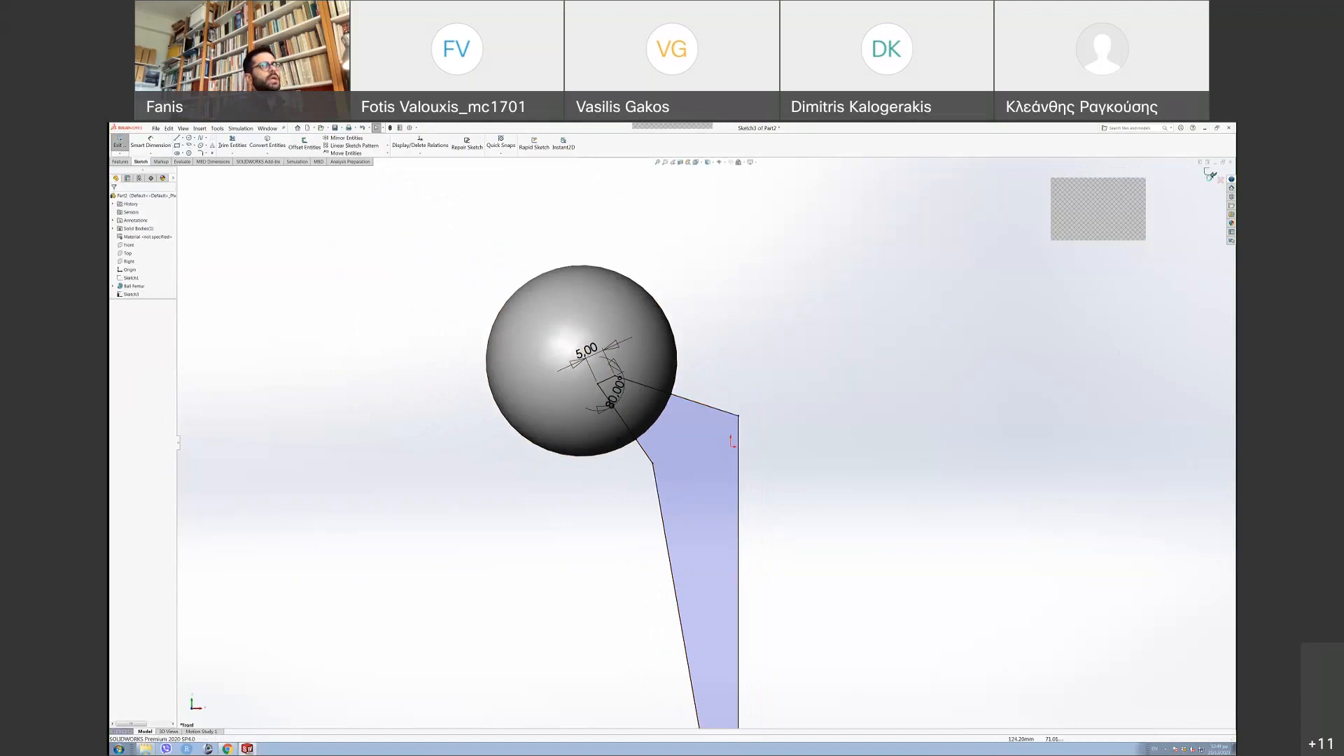
left_click(1213, 173)
mouse_move(884, 419)
middle_mouse_down()
mouse_move(800, 422)
mouse_move(765, 387)
mouse_move(901, 393)
middle_mouse_up()
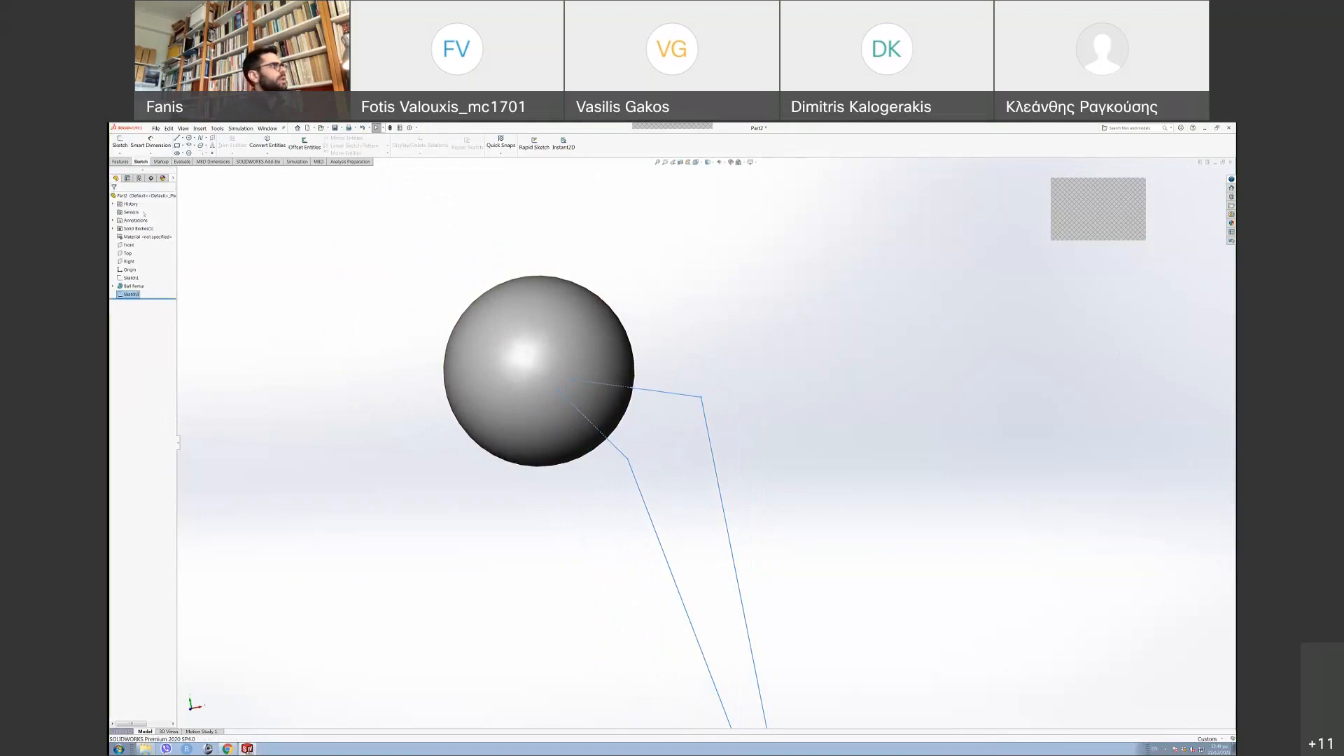
left_click(123, 161)
left_click(133, 144)
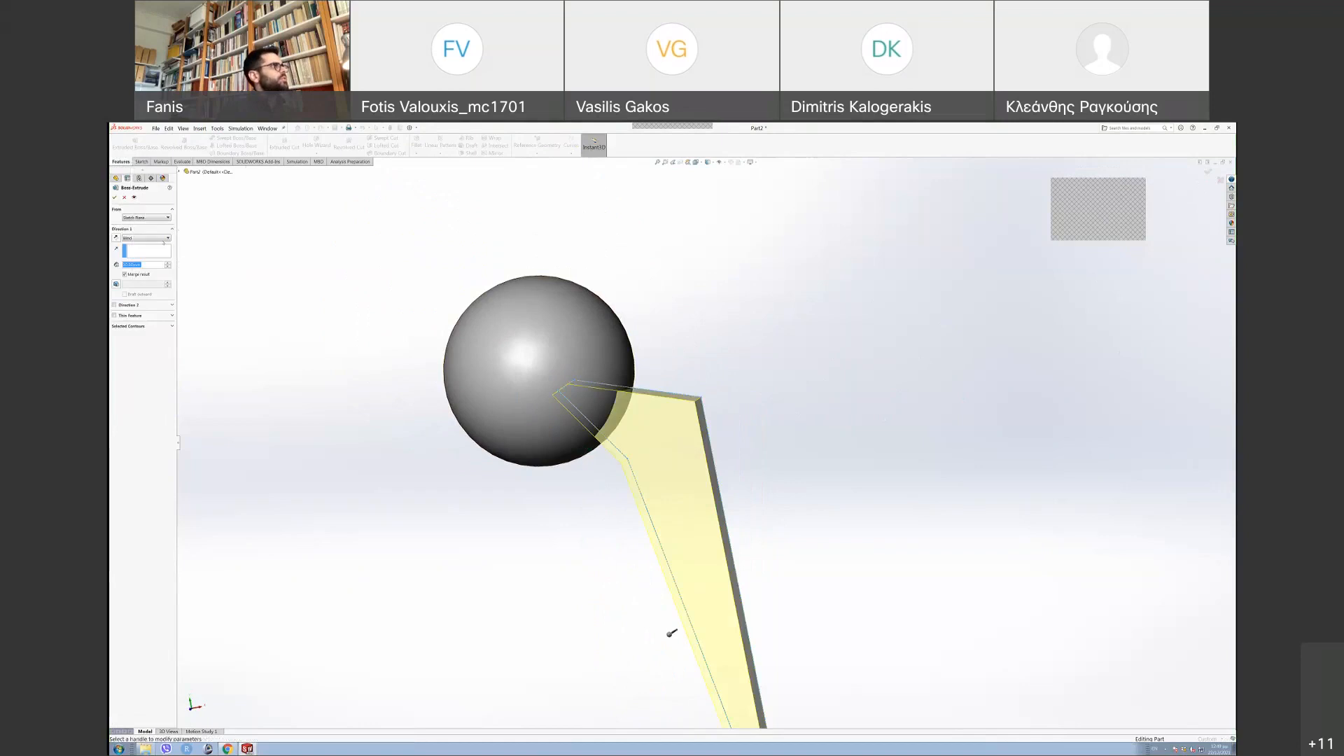
left_click(163, 239)
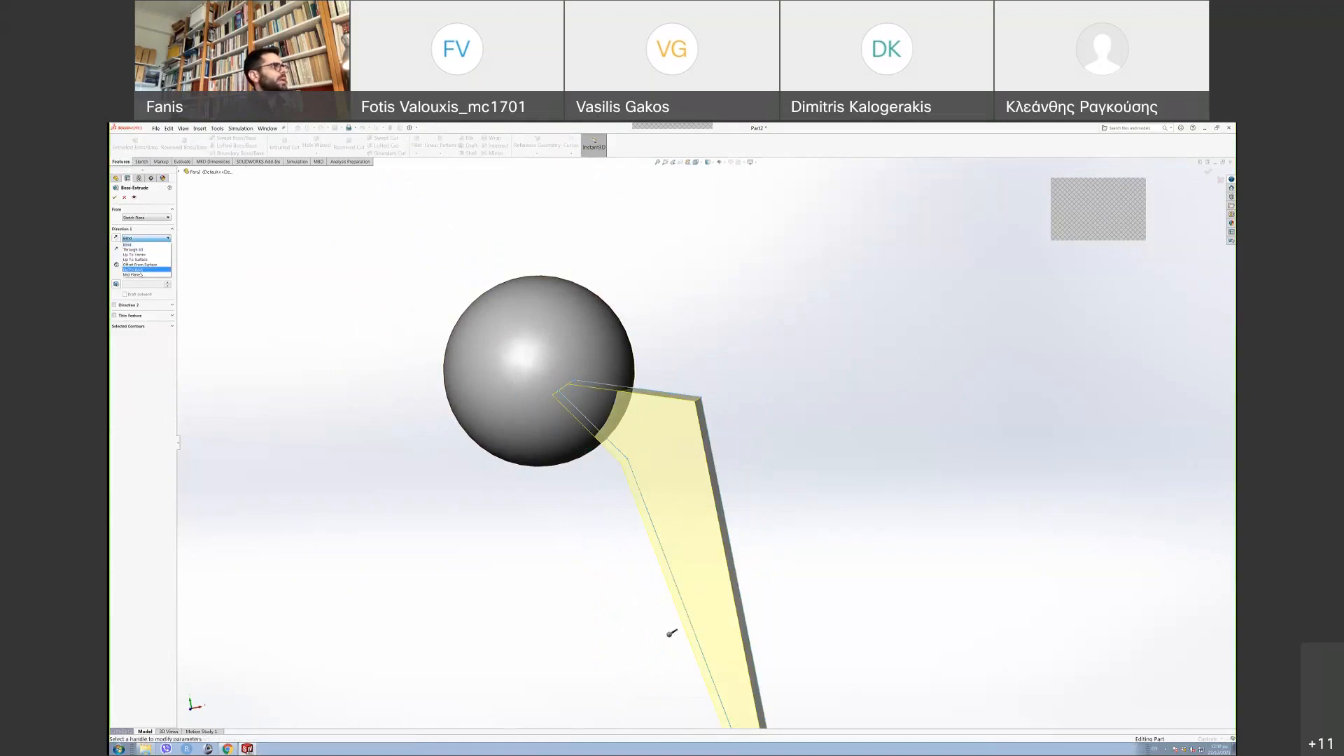
left_click(133, 274)
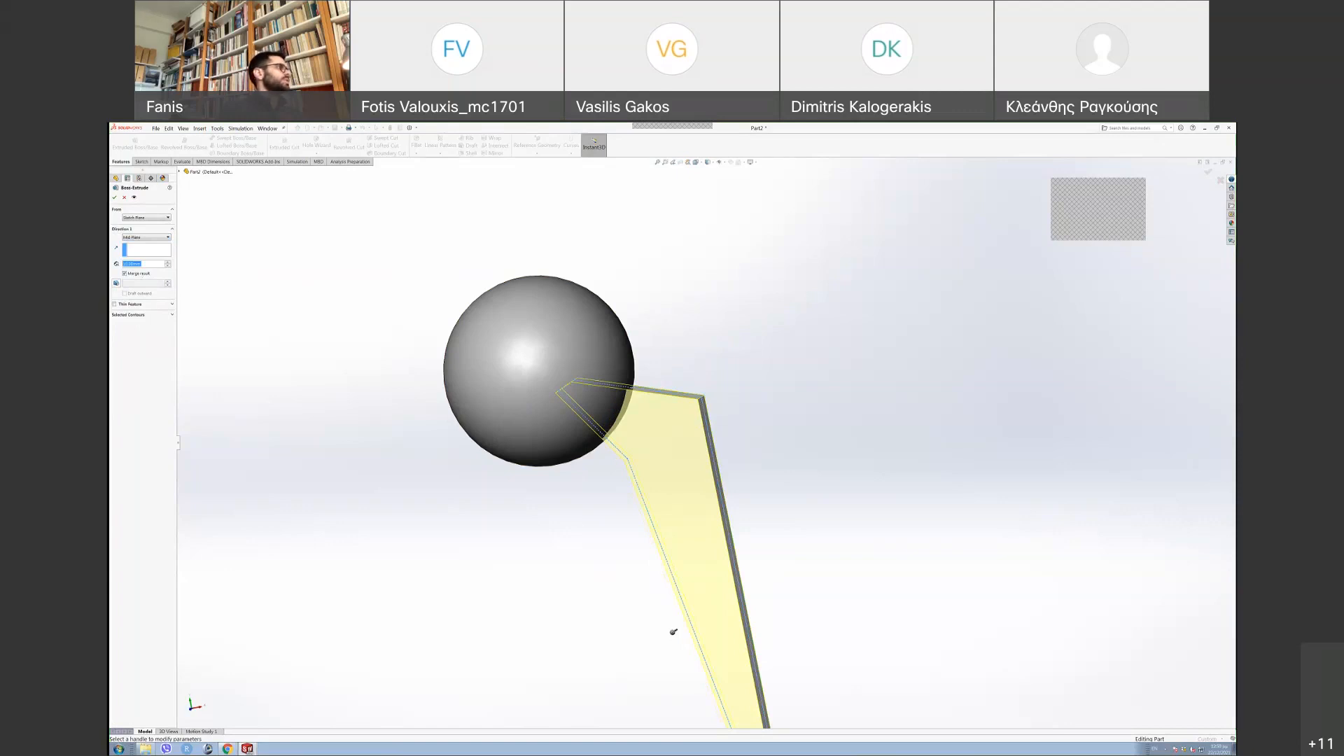
type("5")
key("Return")
middle_click_drag(838, 456, 727, 461)
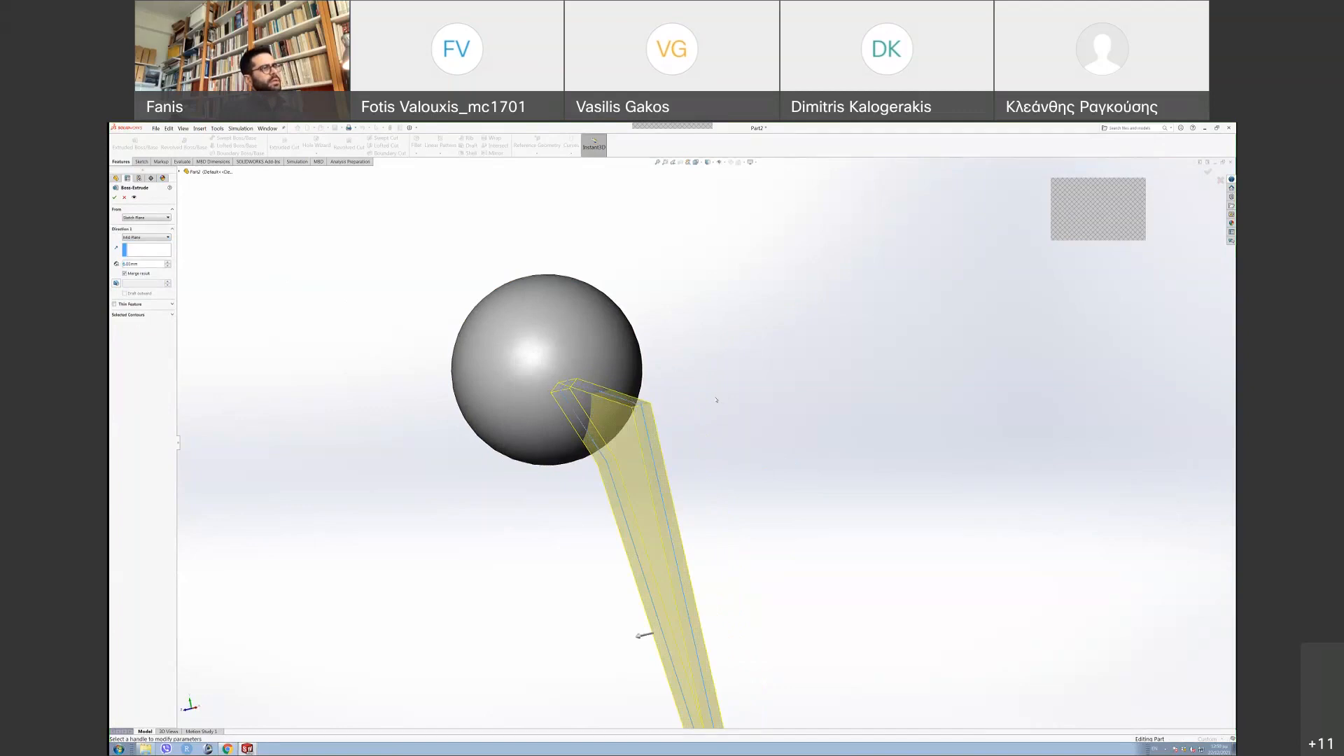
- Try the Blind end condition on the stem extrusion for comparison, and switch back to Mid Plane
left_click(138, 237)
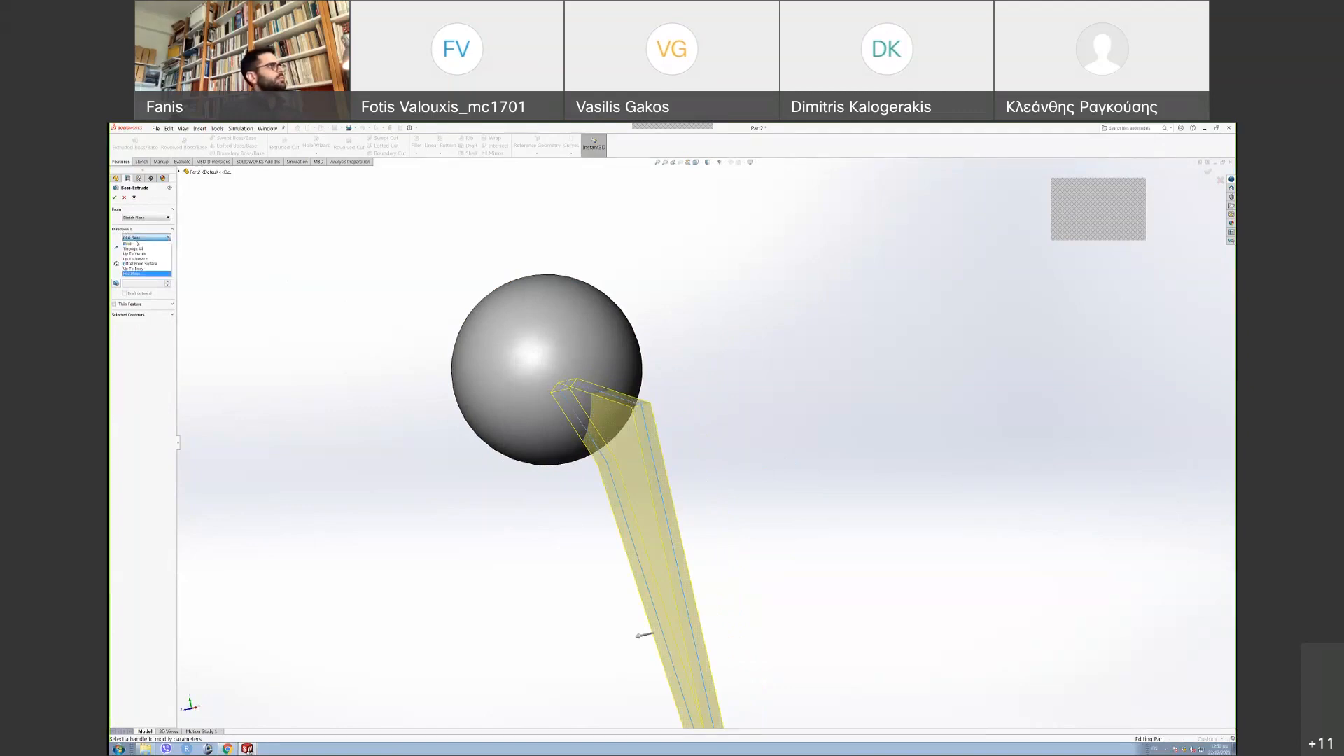
left_click(137, 243)
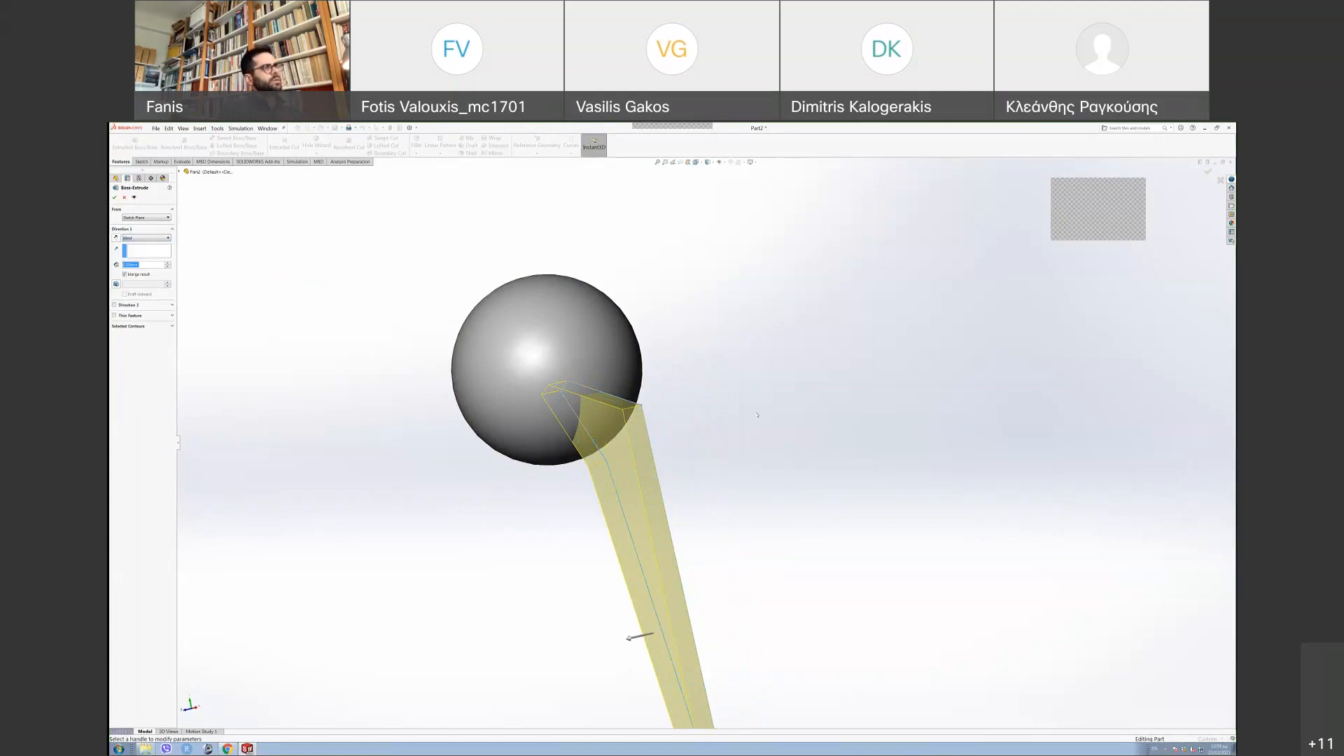
middle_click_drag(723, 419, 792, 402)
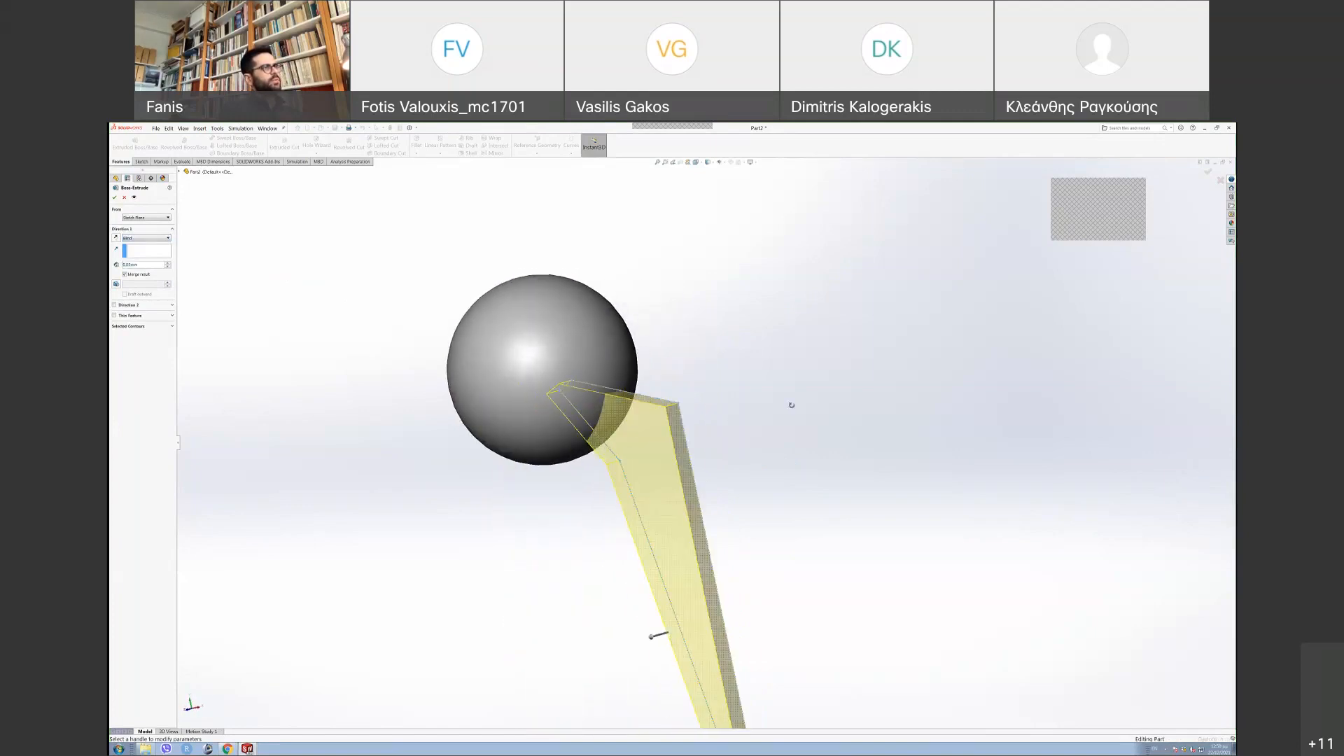
left_click(147, 239)
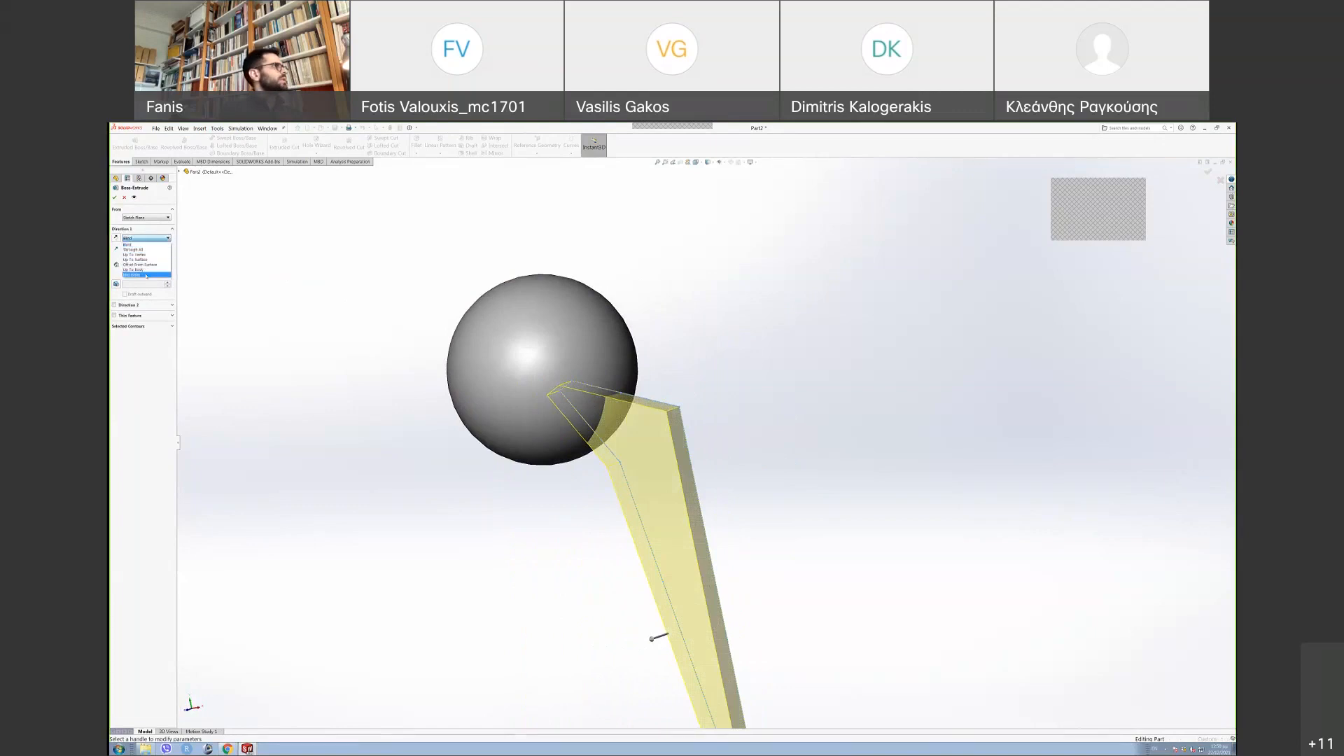
left_click(147, 275)
- Set the Mid Plane extrusion depth to 5 mm and create the stem and neck body
type("6.00mm")
key("Return")
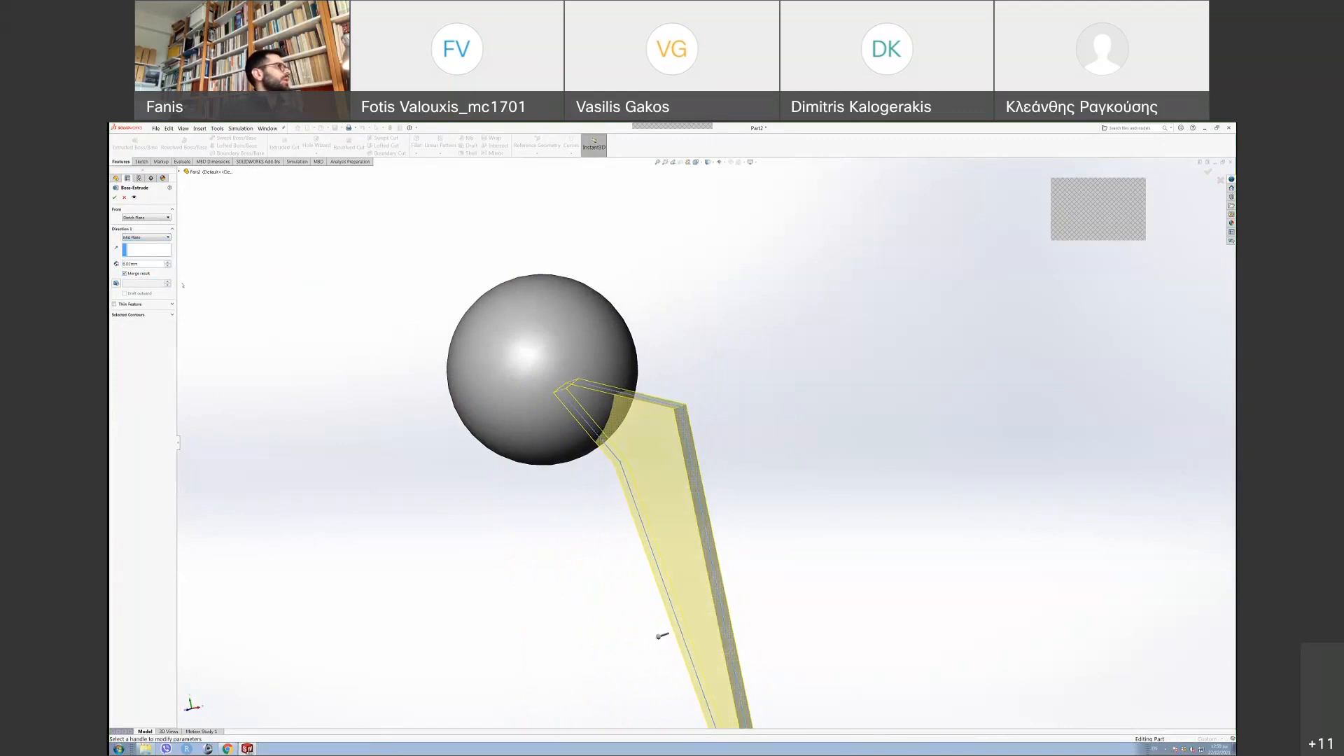
left_click_drag(169, 273, 200, 282)
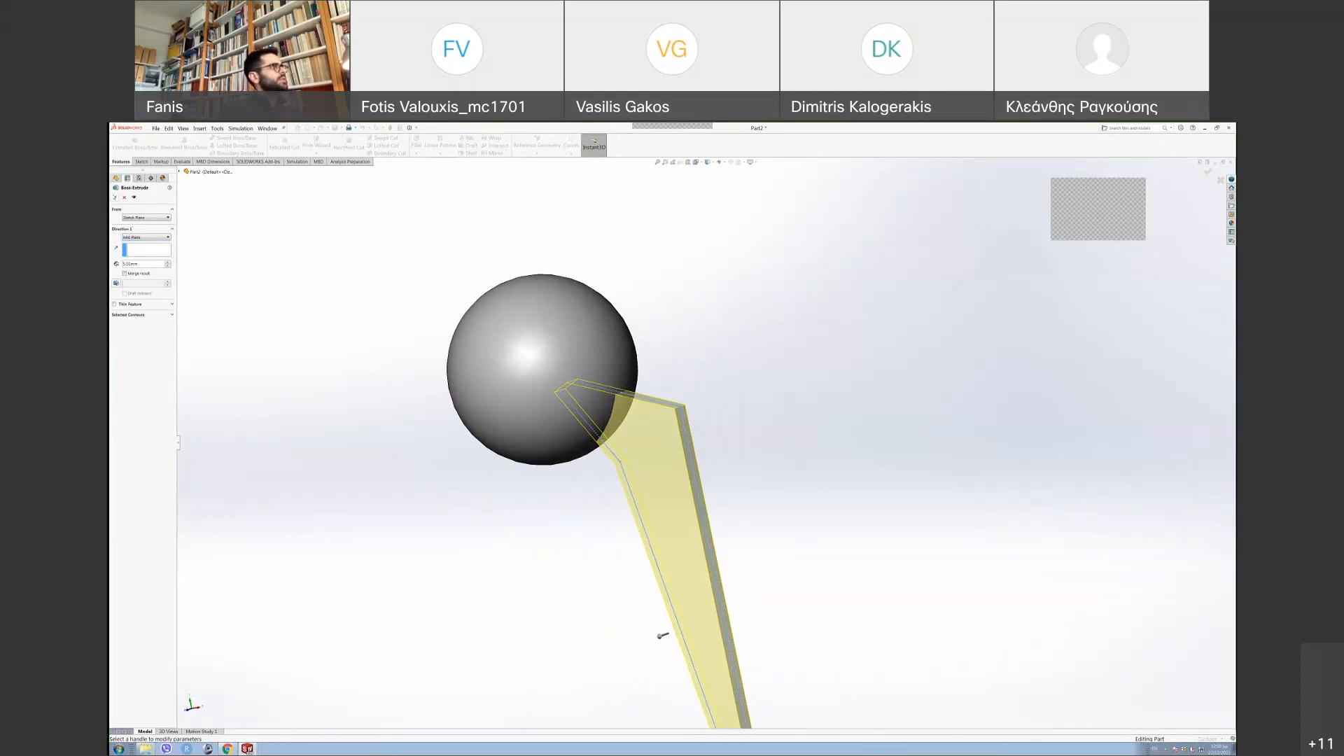
key("Return")
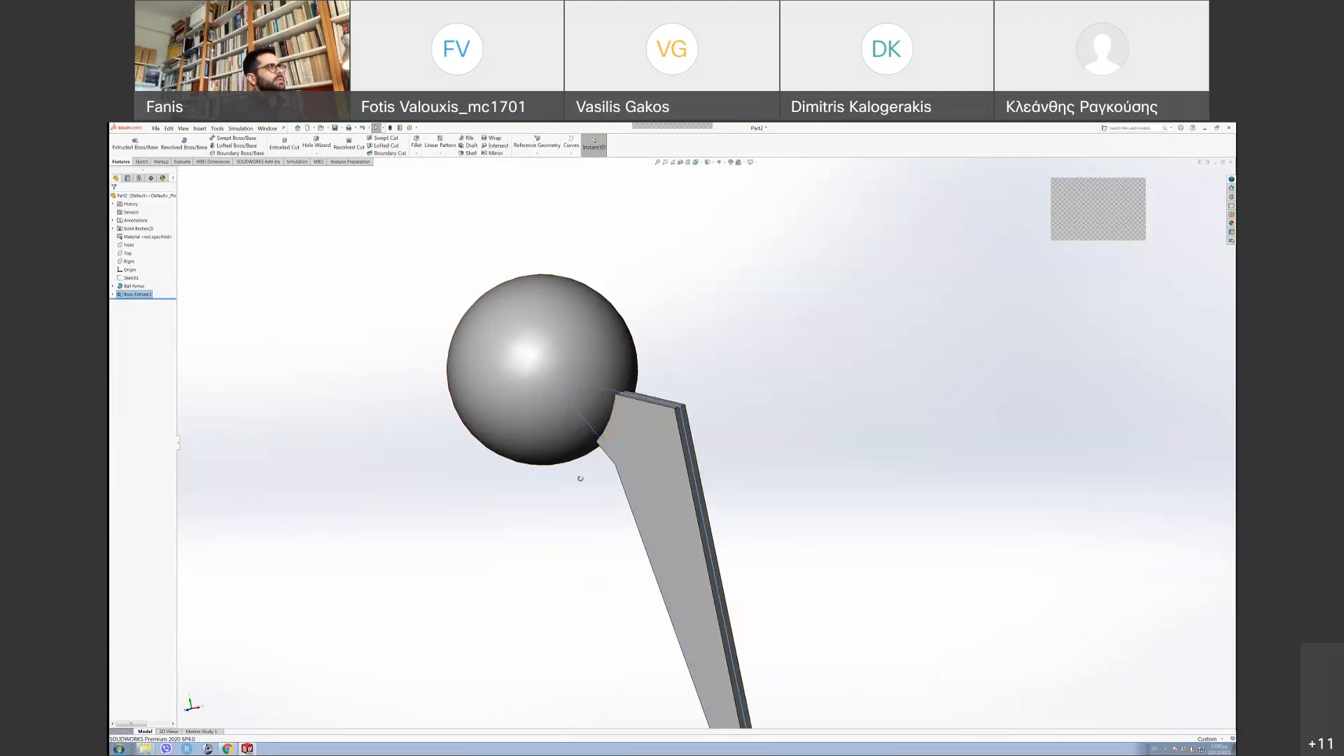
left_click(670, 428)
middle_click_drag(670, 427, 790, 342)
left_click(790, 343)
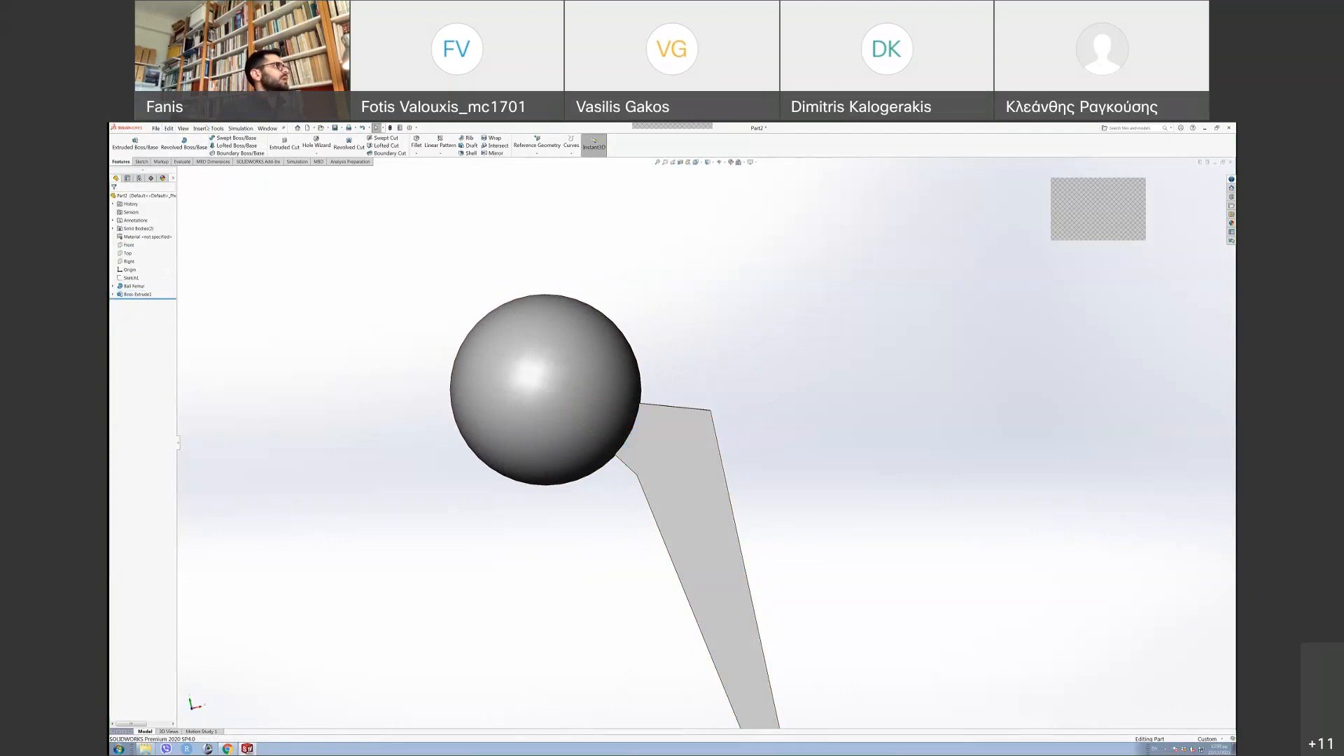
left_click(206, 128)
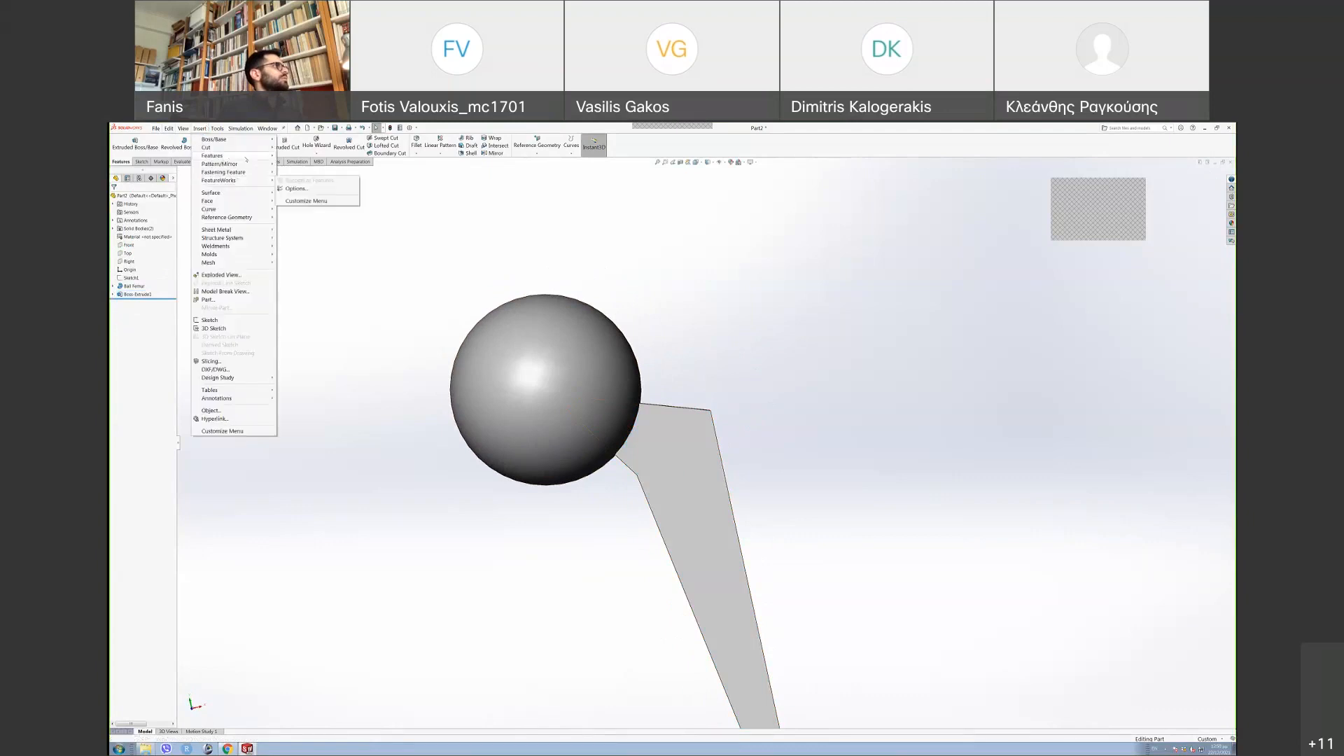
mouse_move(246, 159)
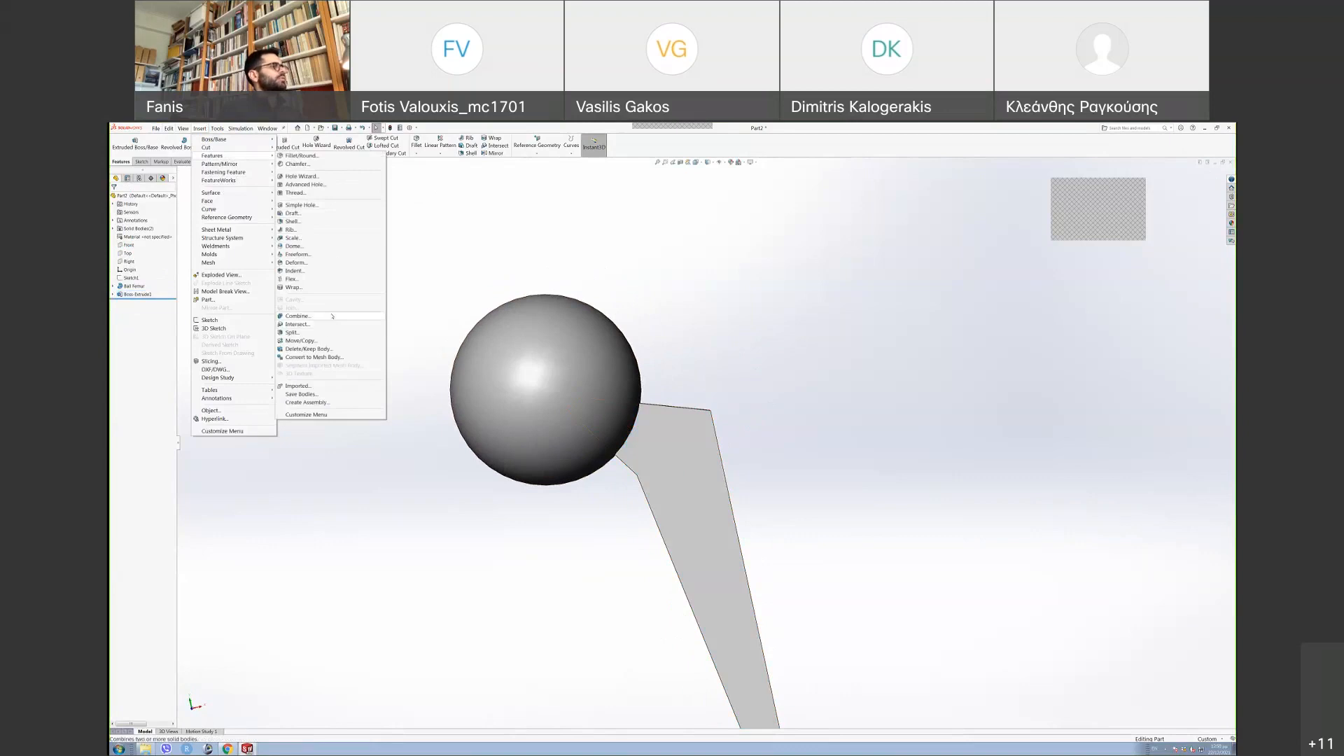
left_click(528, 257)
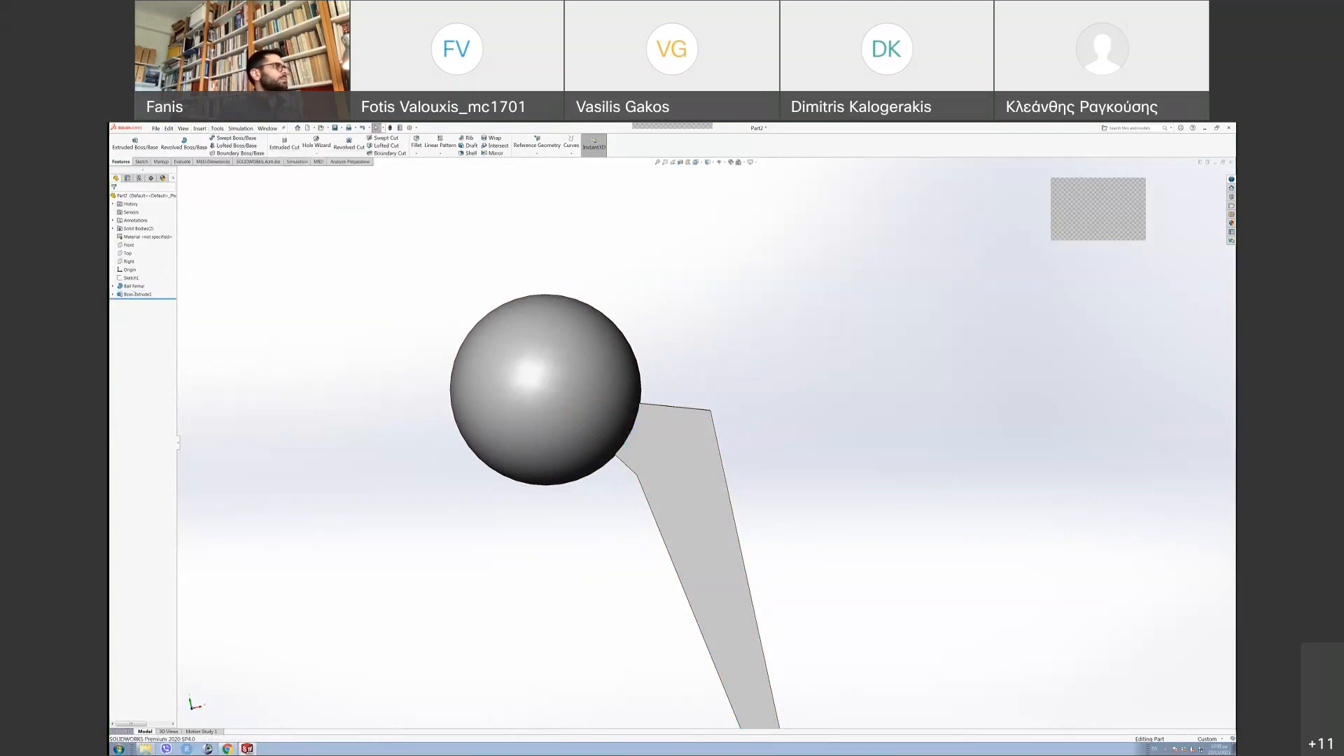
- Open the stem extrusion's definition to review its Mid Plane and Merge result settings, and accept it
left_click(138, 294)
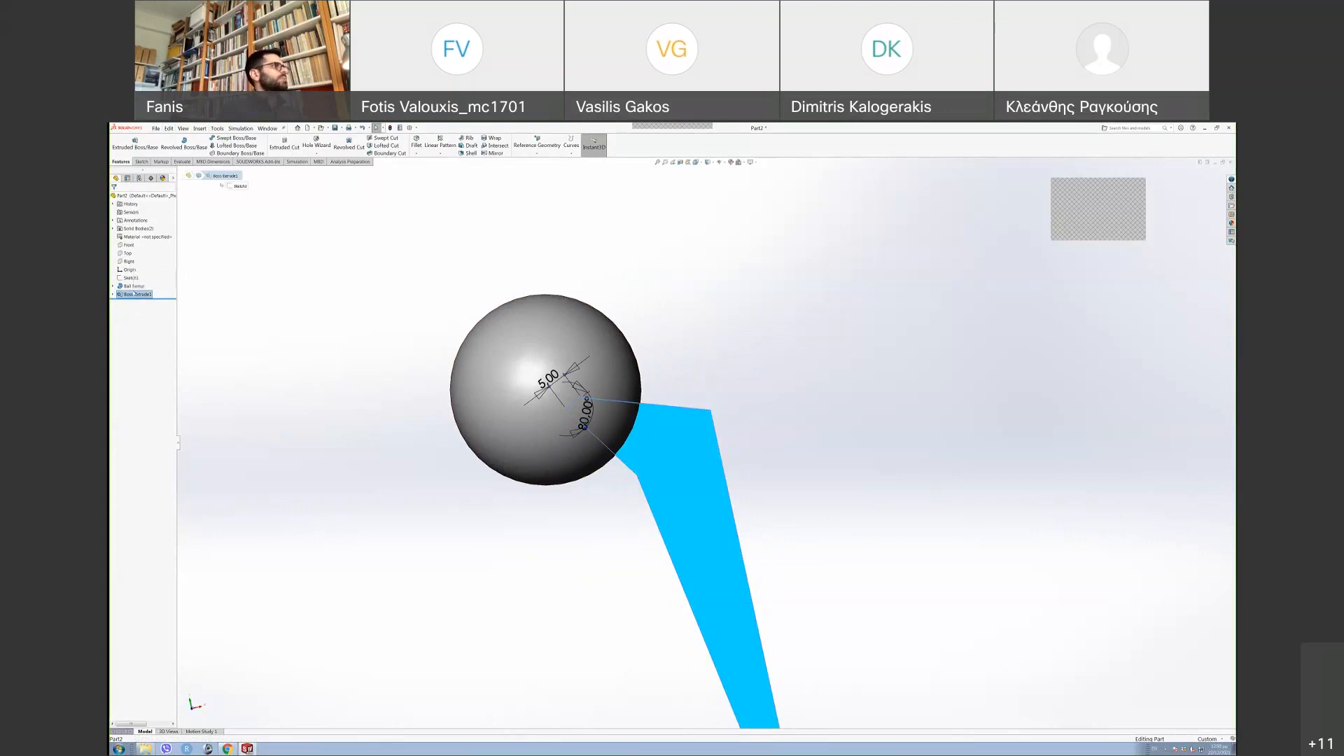
right_click(137, 294)
left_click(145, 279)
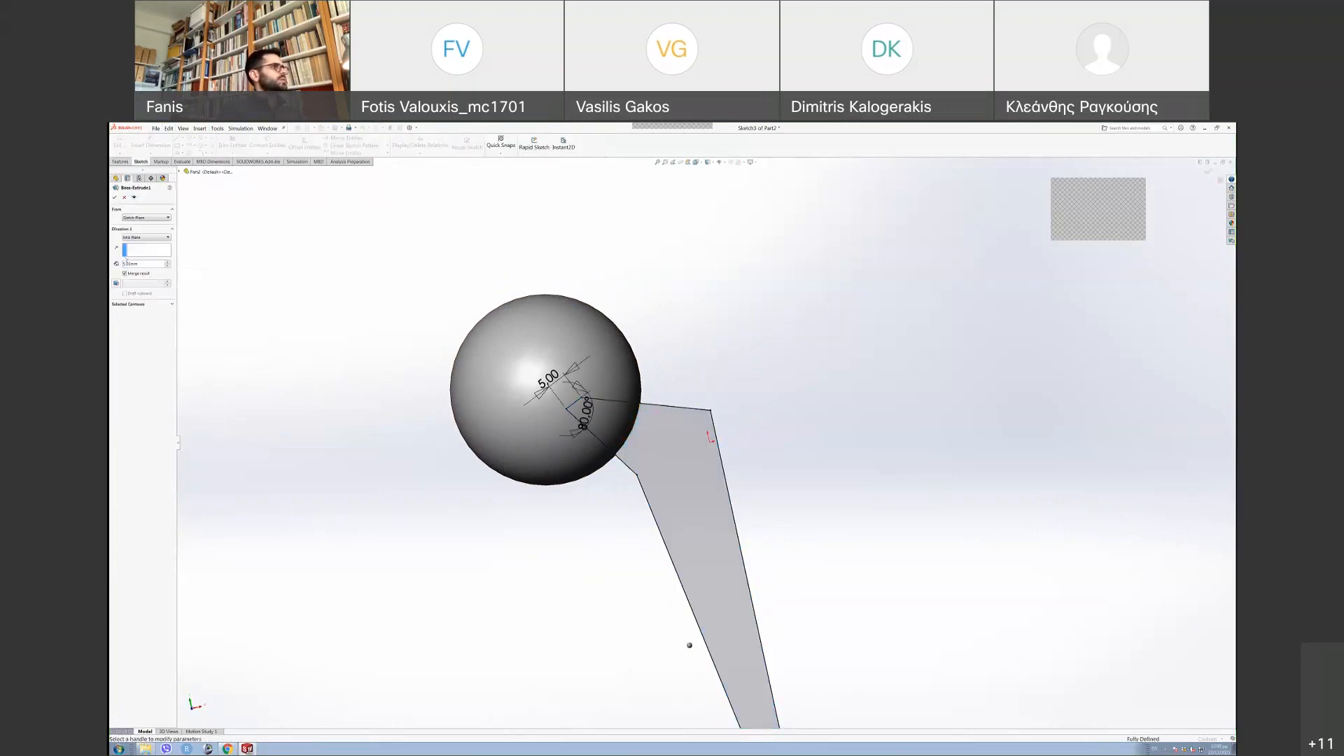
left_click(115, 197)
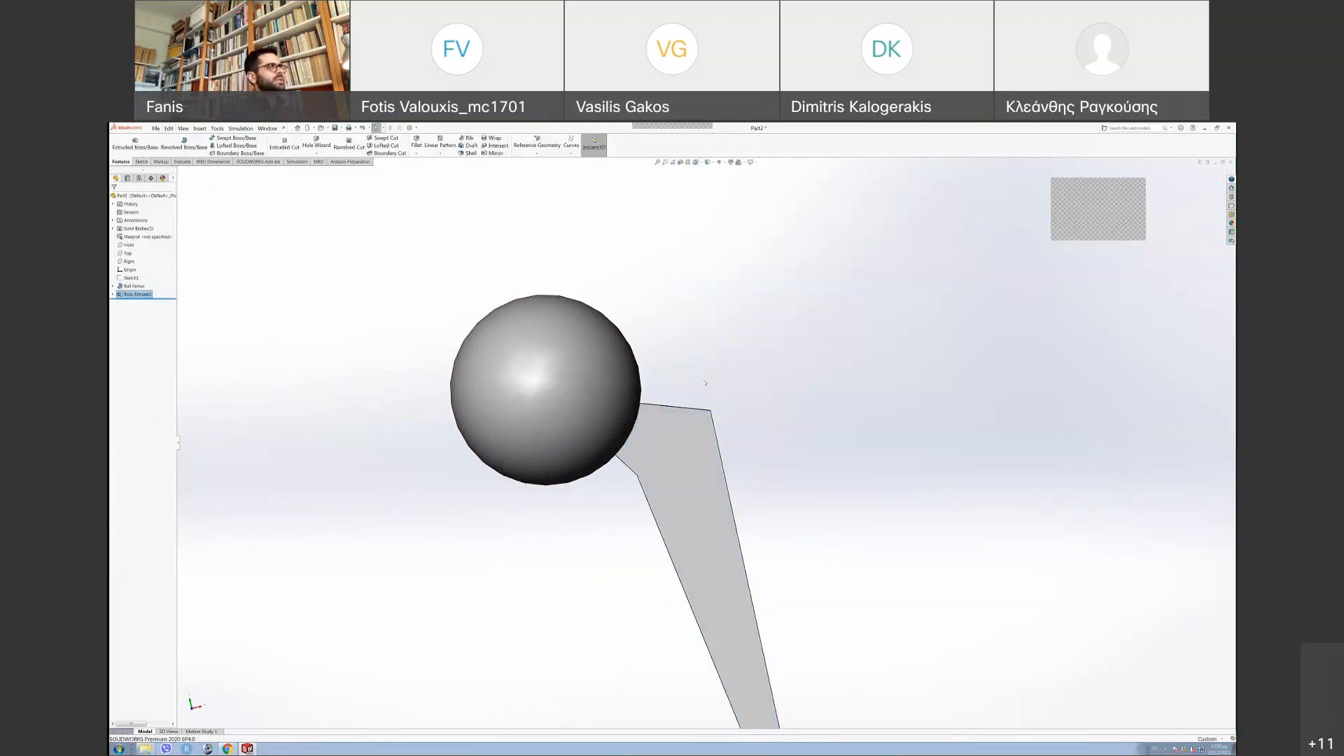
- Examine from several angles how the neck of the stem body meets the spherical head
left_click(688, 434)
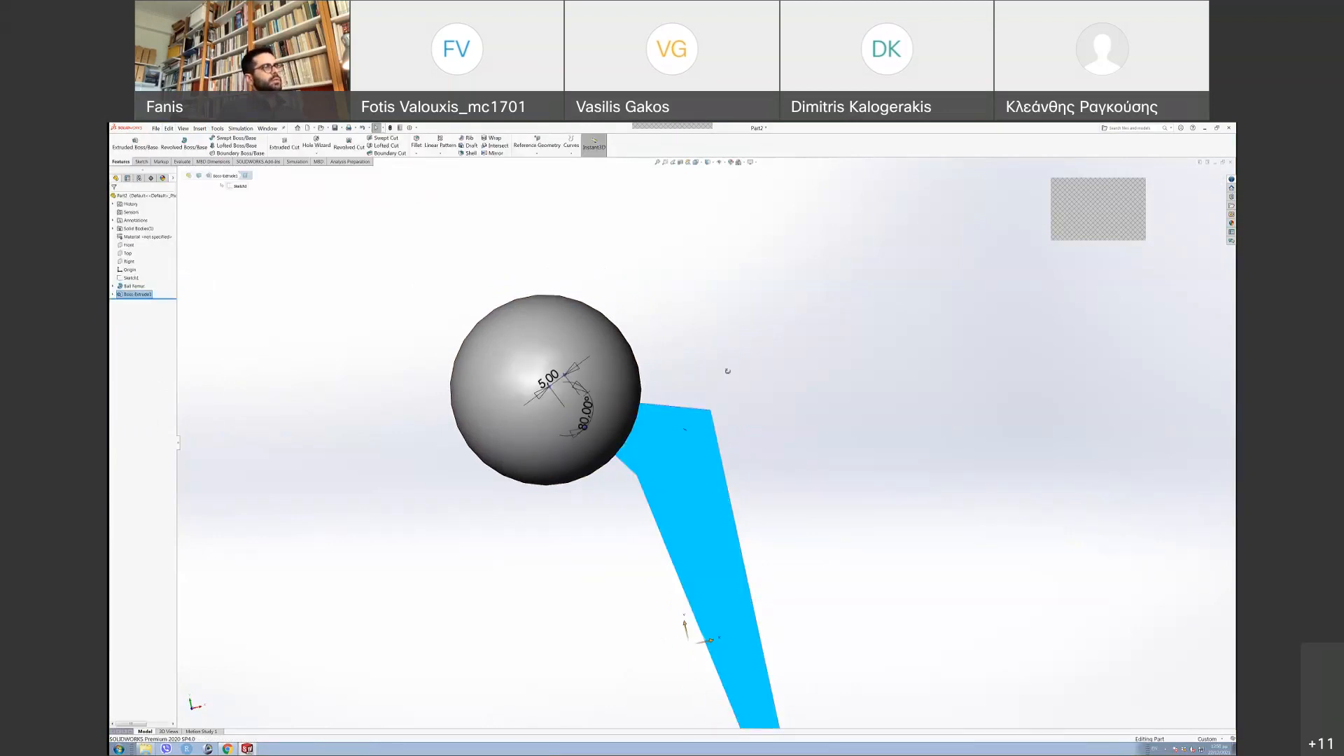
middle_click_drag(726, 369, 772, 482)
middle_click_drag(781, 415, 770, 383)
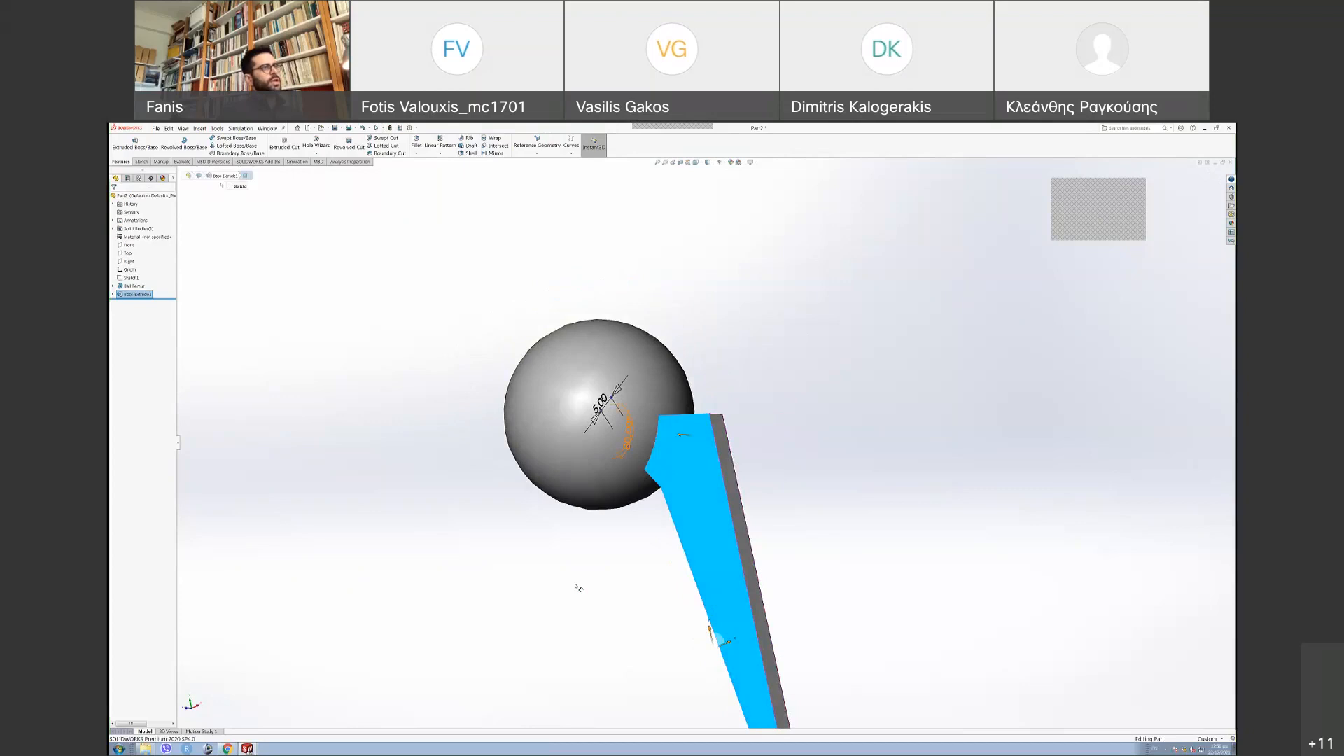
left_click(579, 588)
scroll(679, 501, "down", 2)
scroll(630, 454, "down", 3)
middle_click_drag(630, 453, 710, 409)
middle_click_drag(708, 464, 588, 490)
middle_click_drag(694, 461, 675, 325)
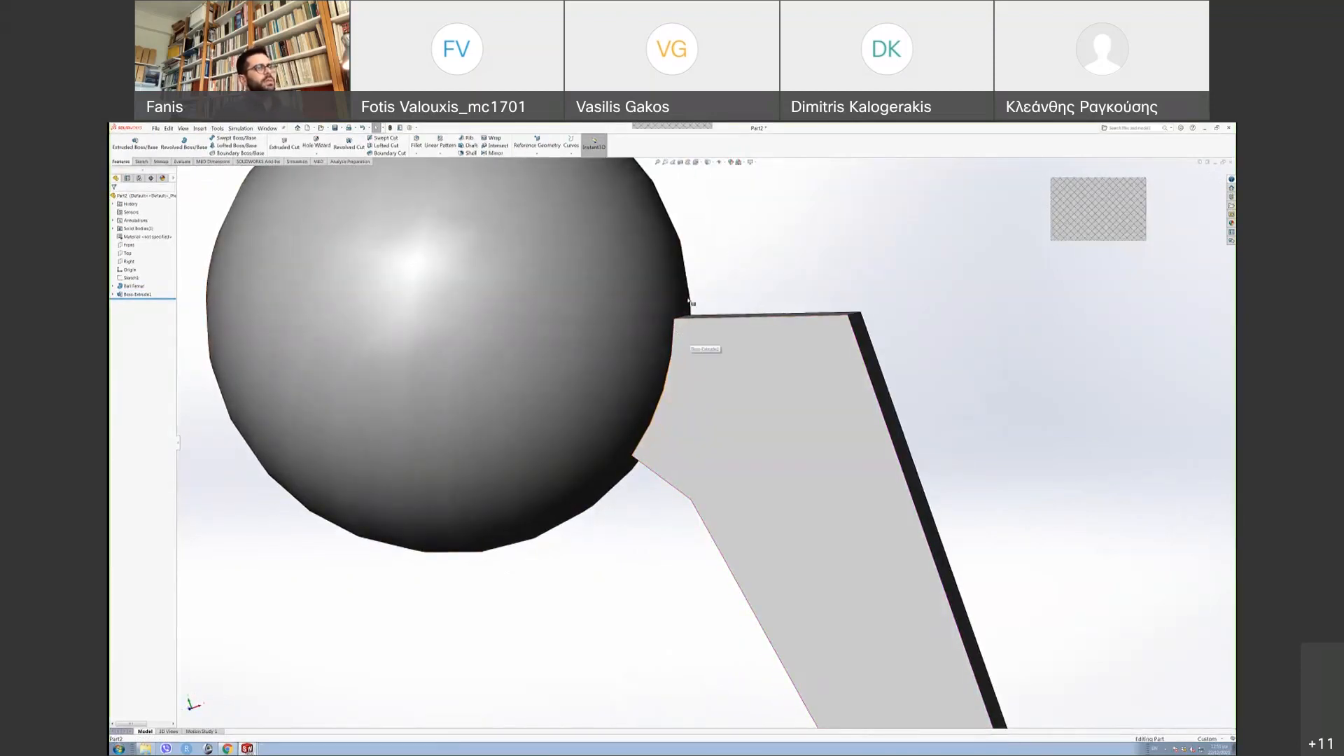
scroll(693, 359, "up", 2)
mouse_move(693, 357)
middle_mouse_down()
mouse_move(702, 375)
mouse_move(690, 370)
middle_mouse_up()
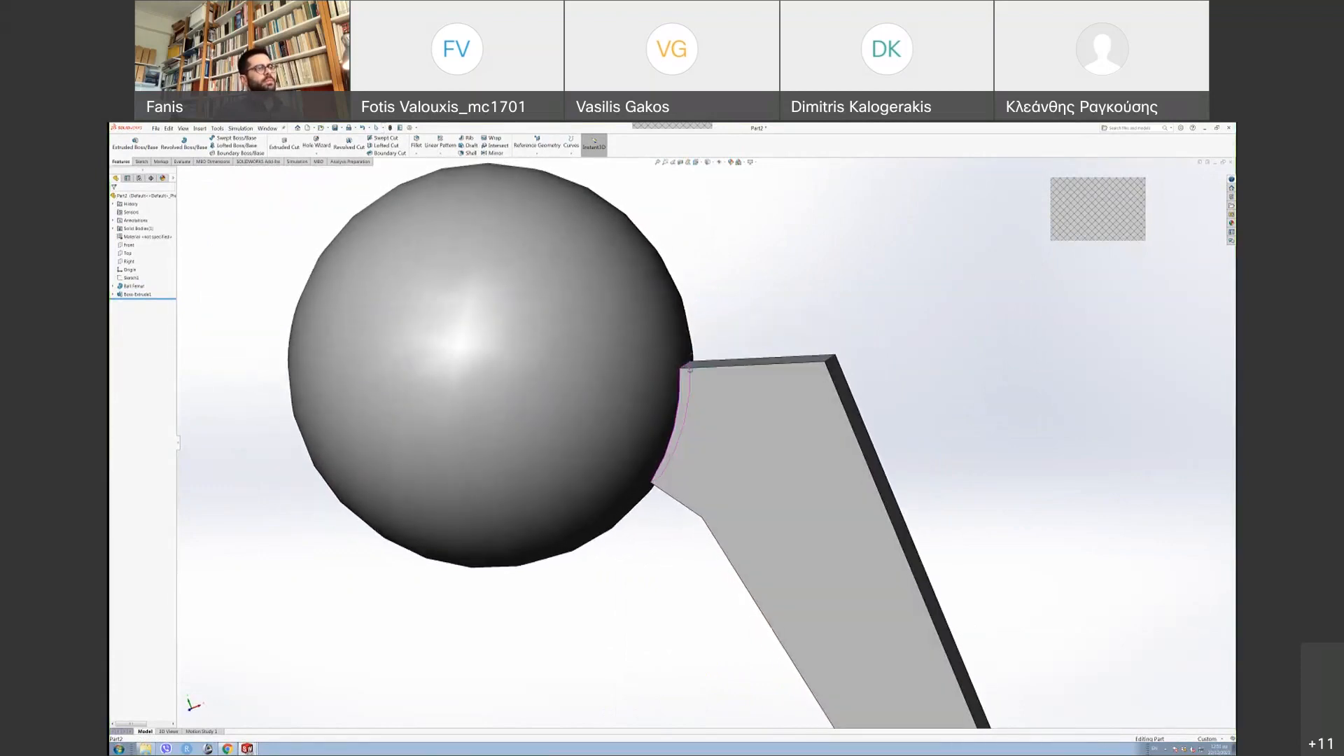
scroll(700, 373, "up", 2)
scroll(709, 375, "up", 2)
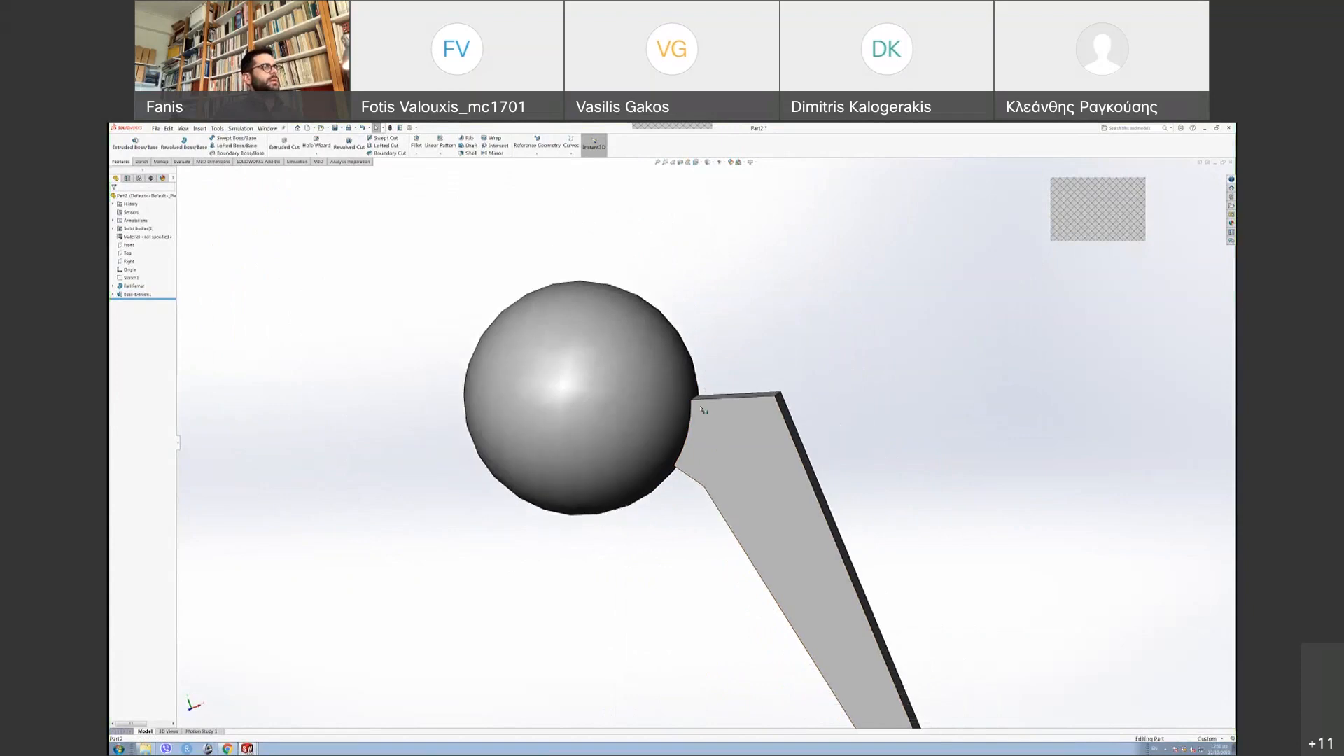
scroll(702, 410, "up", 2)
scroll(703, 413, "down", 6)
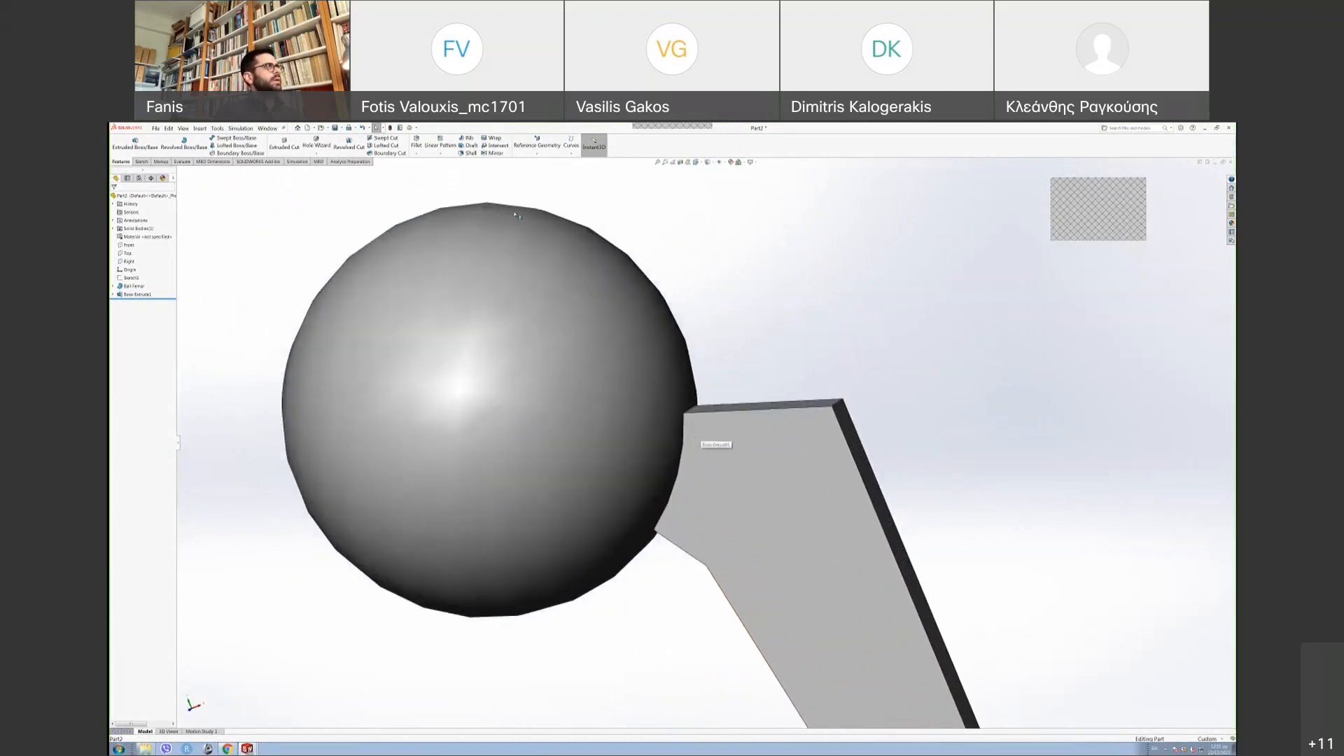
- Chamfer the four edges where the neck meets the spherical head with a distance of 0.5 mm
left_click(415, 153)
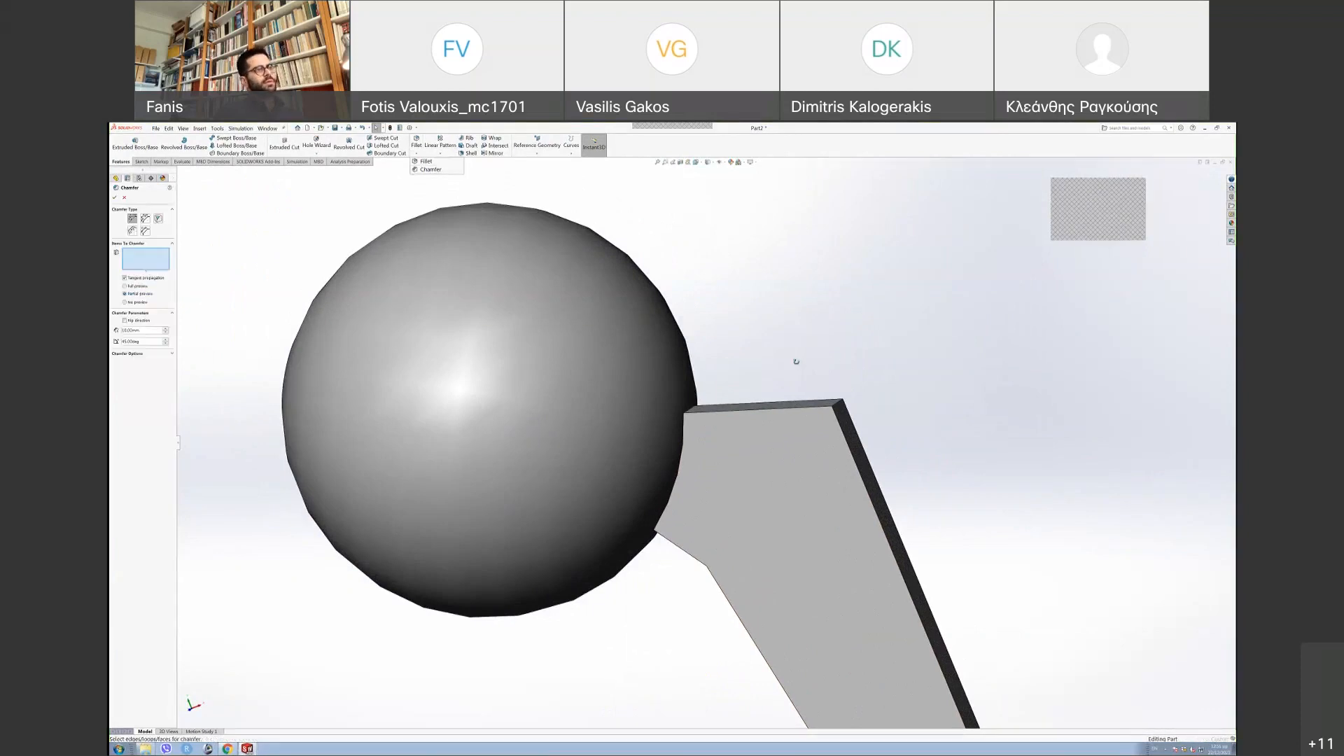
middle_click_drag(796, 362, 757, 367)
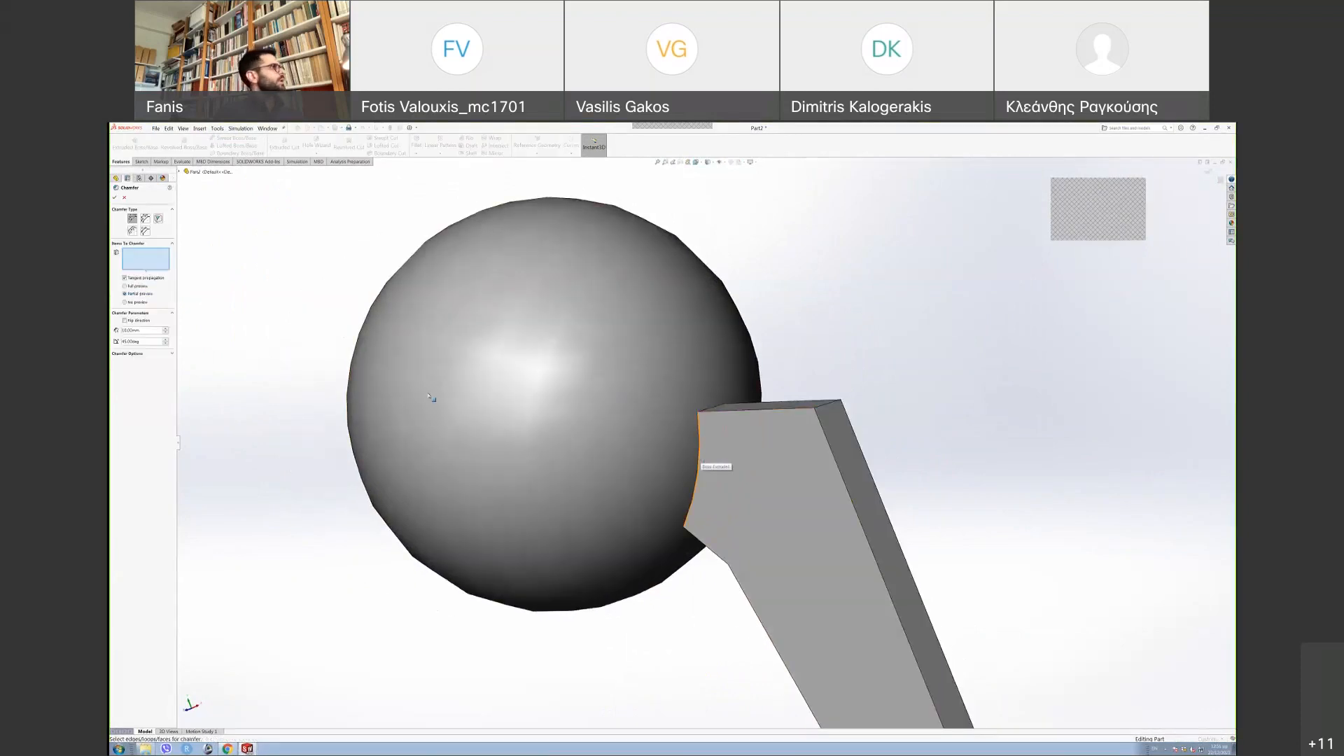
double_click(140, 330)
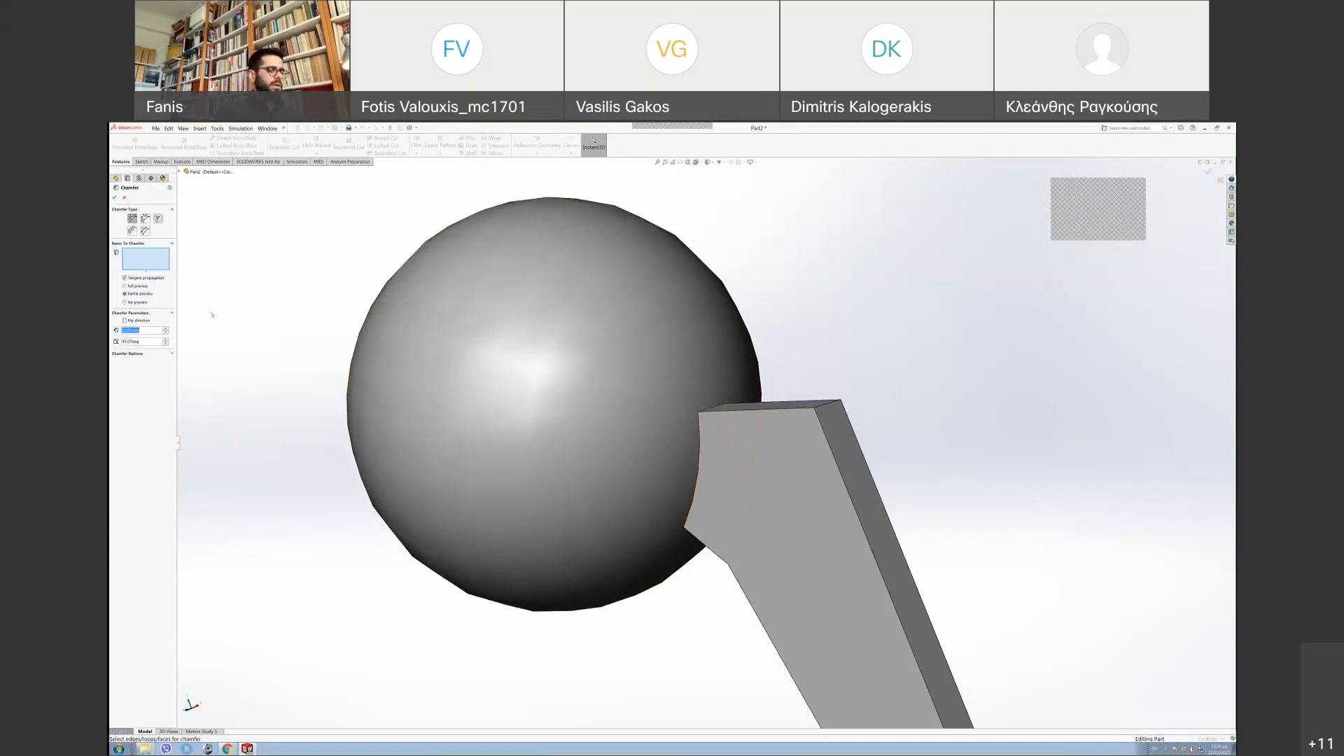
type("1.5")
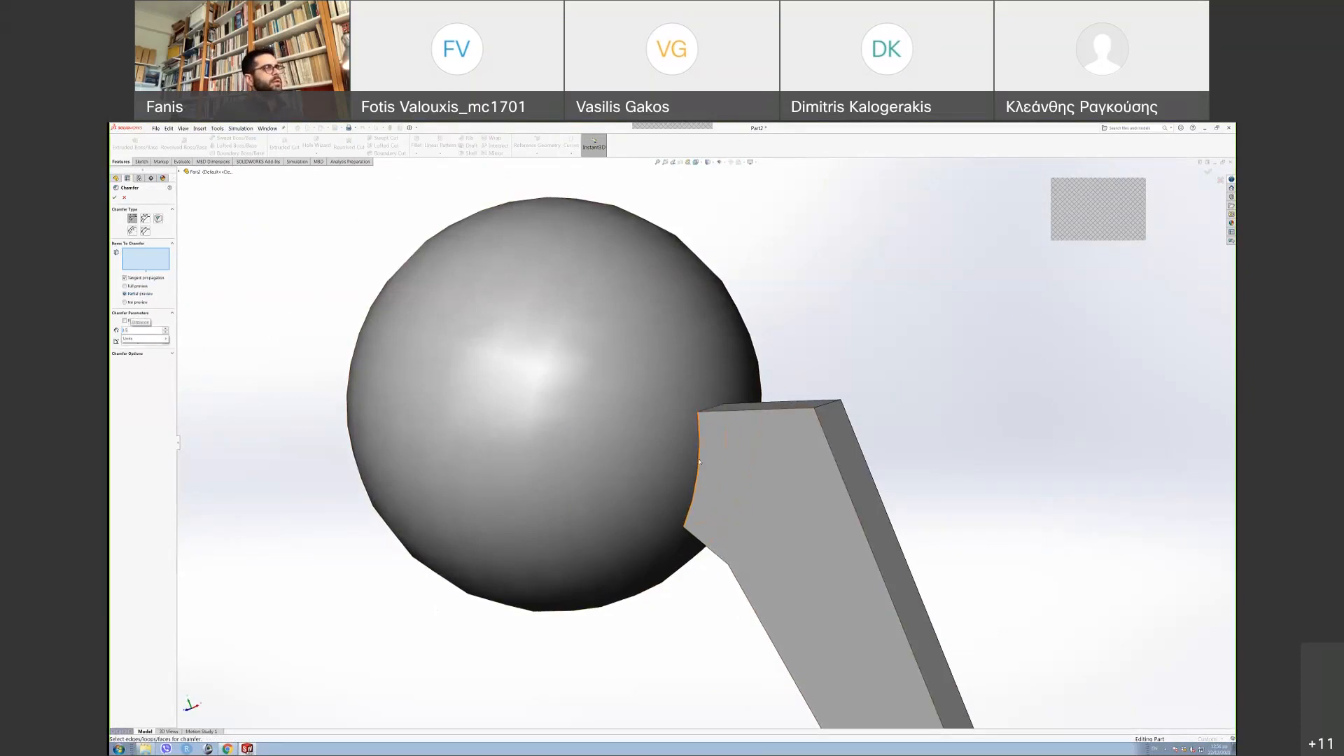
middle_click_drag(917, 408, 774, 413)
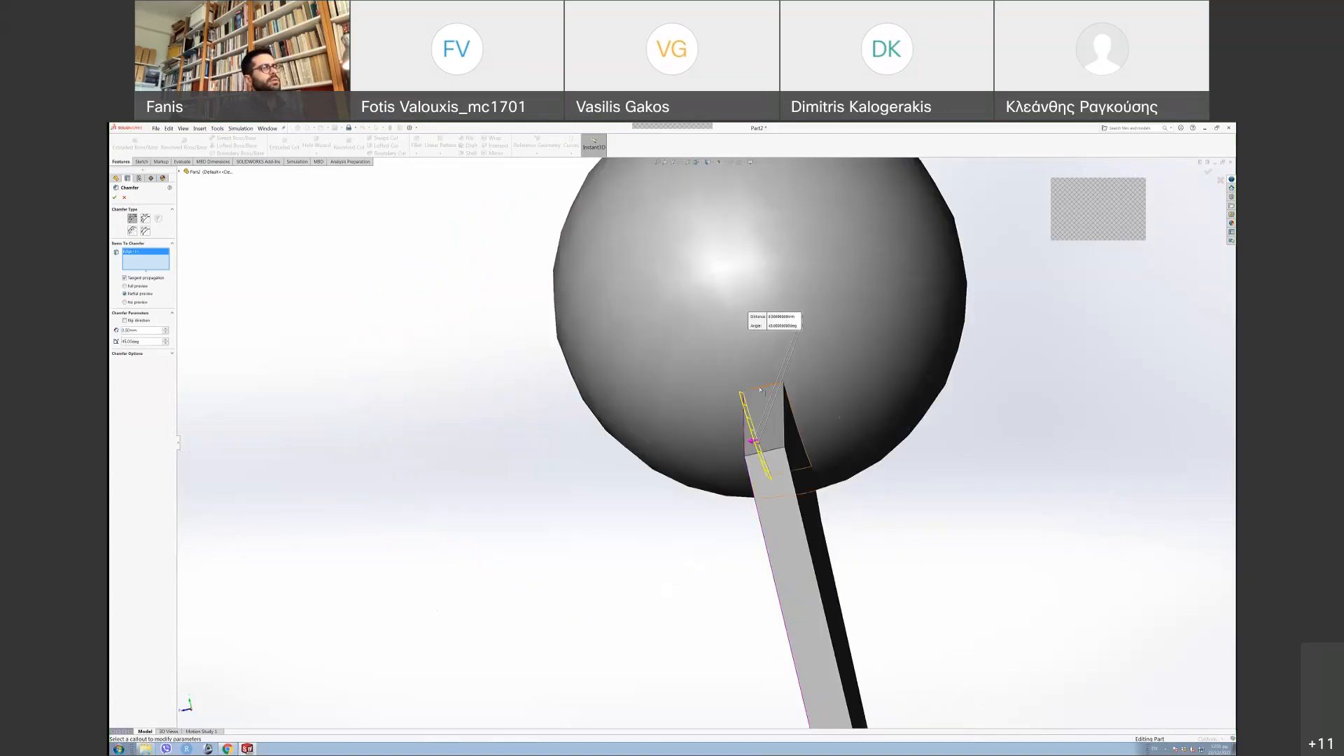
left_click(761, 387)
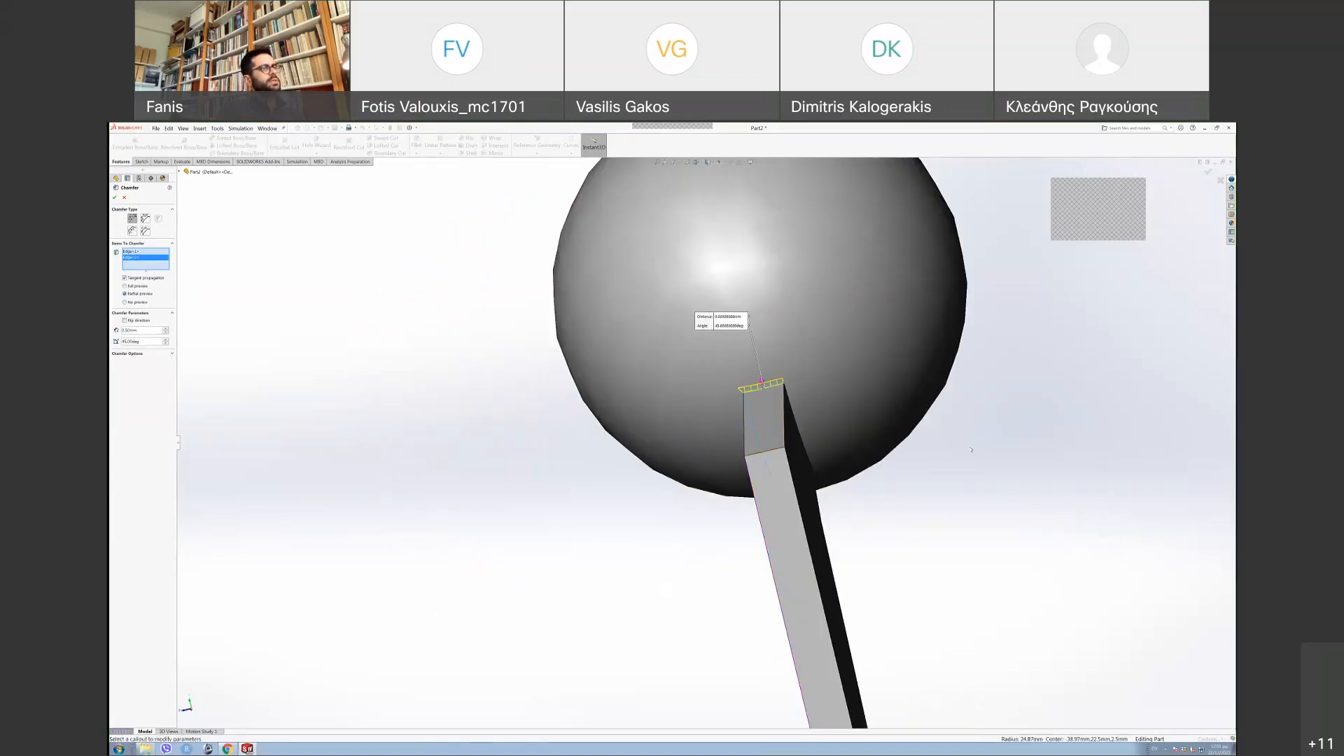
middle_click_drag(932, 439, 934, 546)
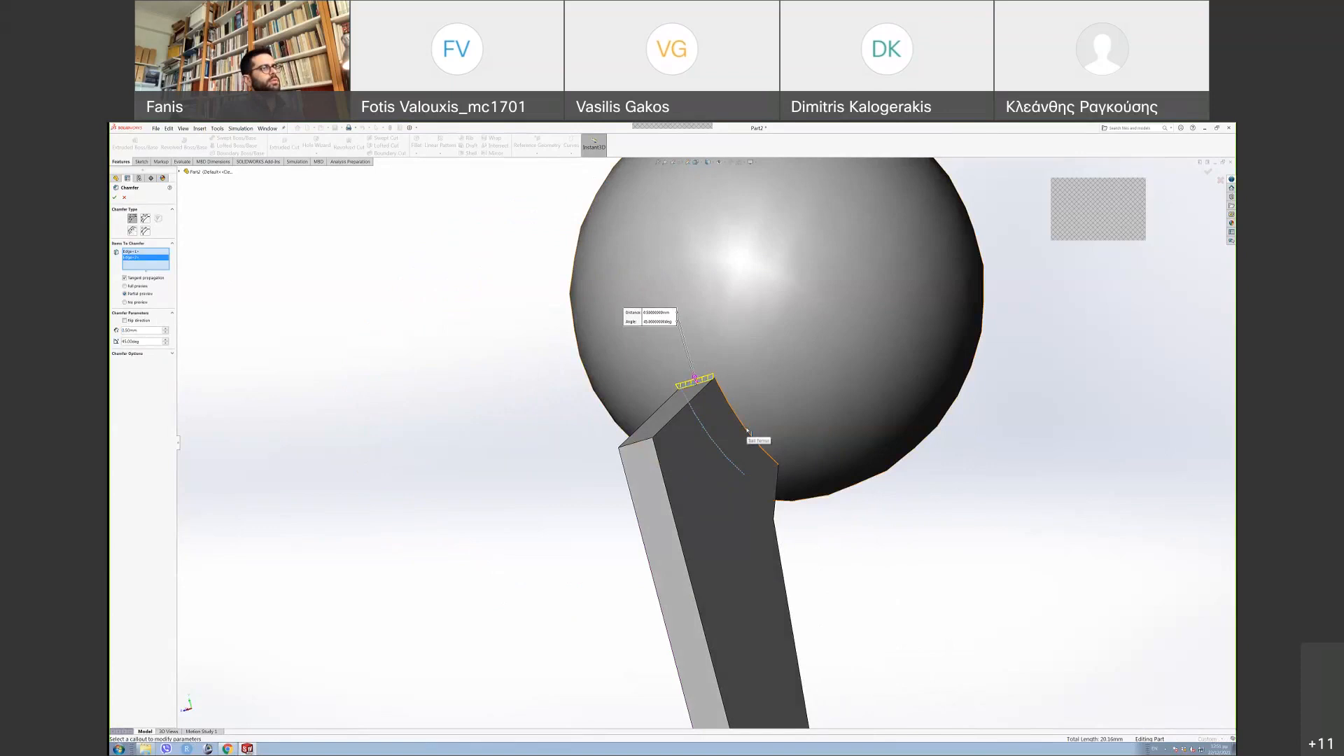
left_click(751, 429)
middle_click_drag(888, 489, 929, 564)
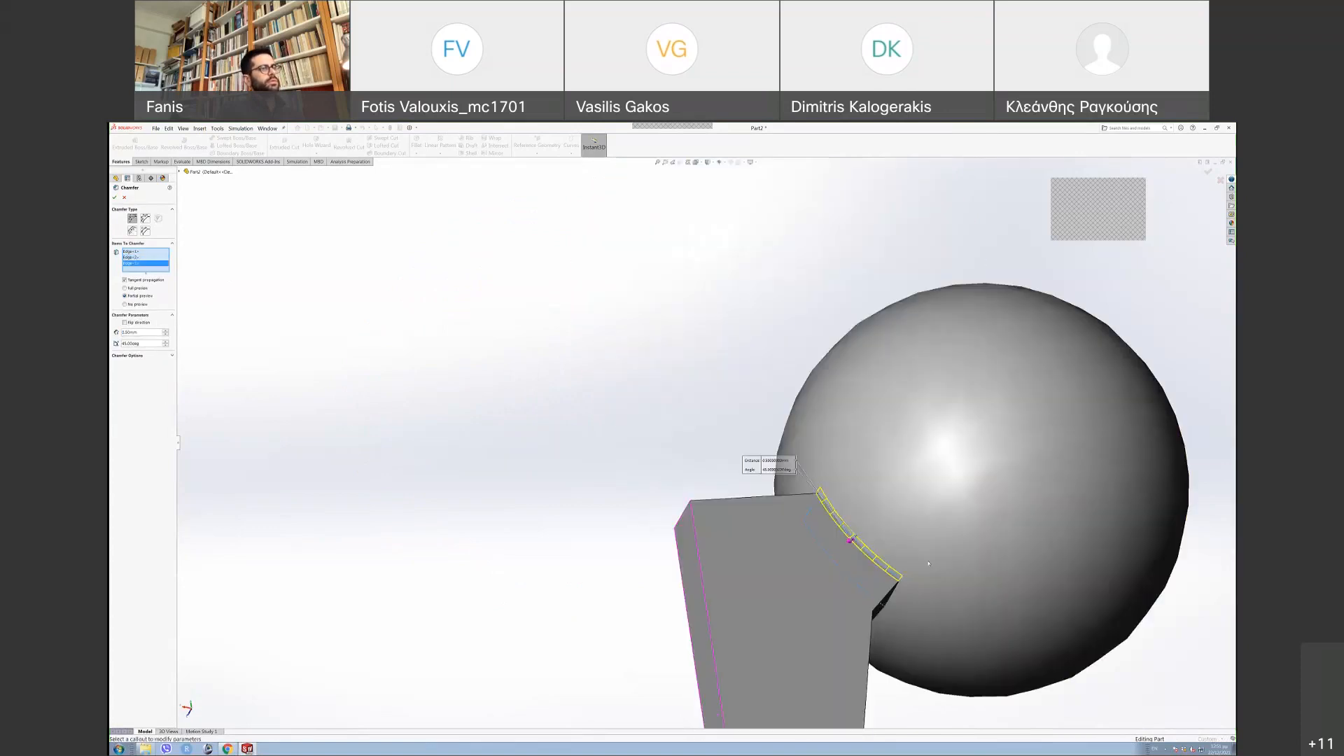
left_click(898, 600)
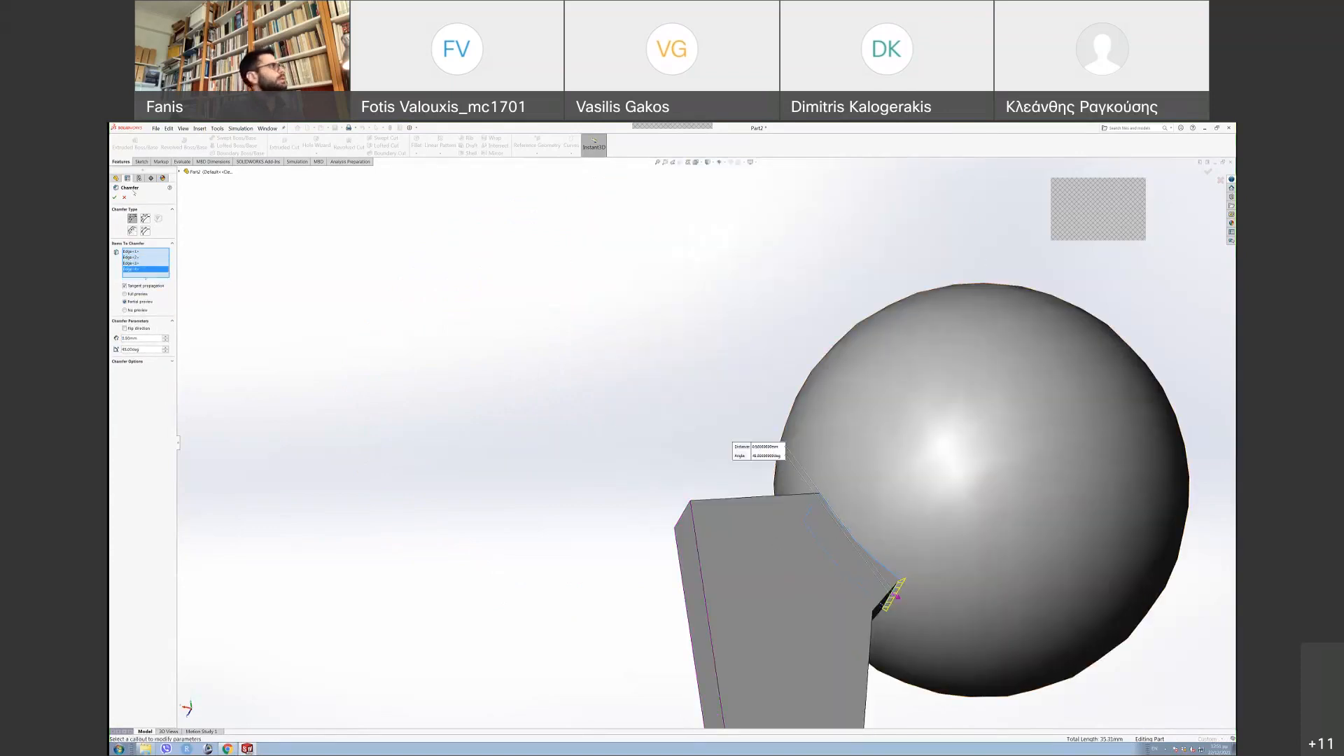
left_click(114, 197)
- Start a sketch on the Front plane and draw a corner rectangle enclosing the lower part of the stem
middle_click_drag(666, 459, 770, 494)
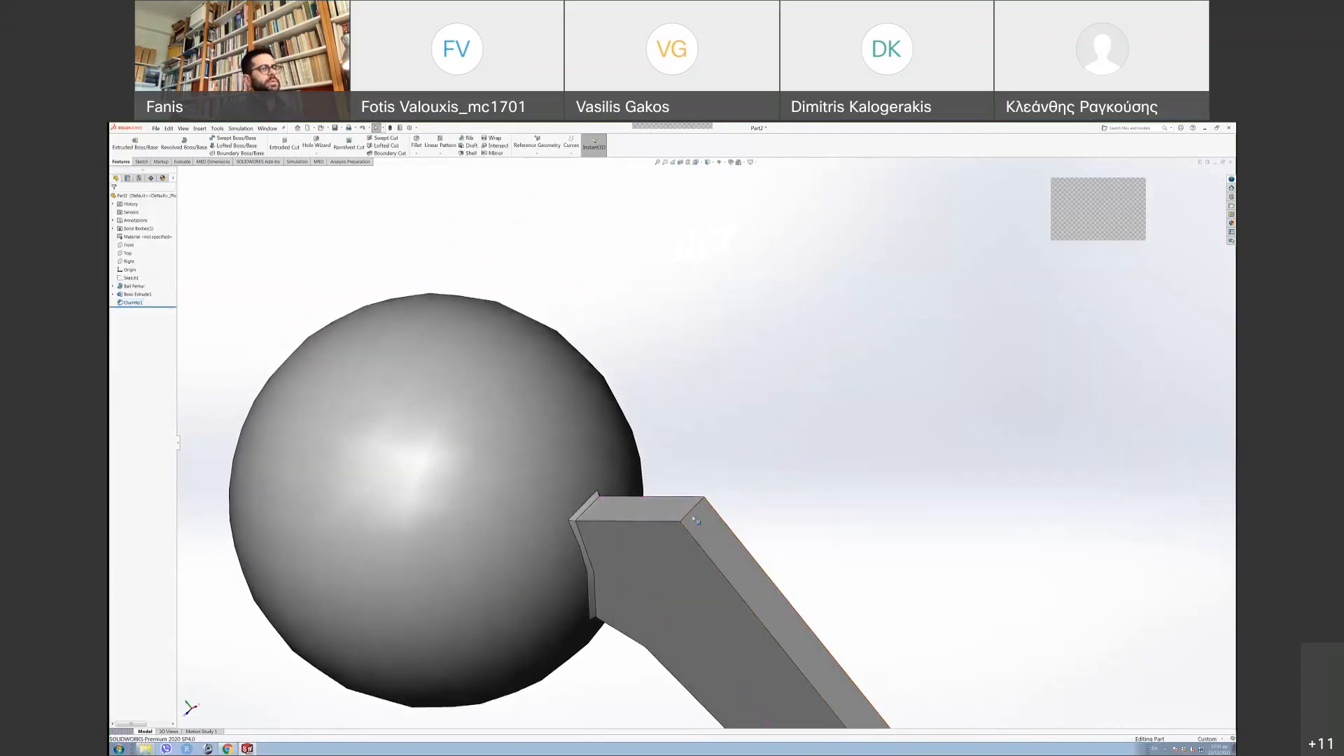
scroll(810, 552, "up", 5)
middle_click_drag(762, 525, 686, 523)
scroll(686, 523, "down", 4)
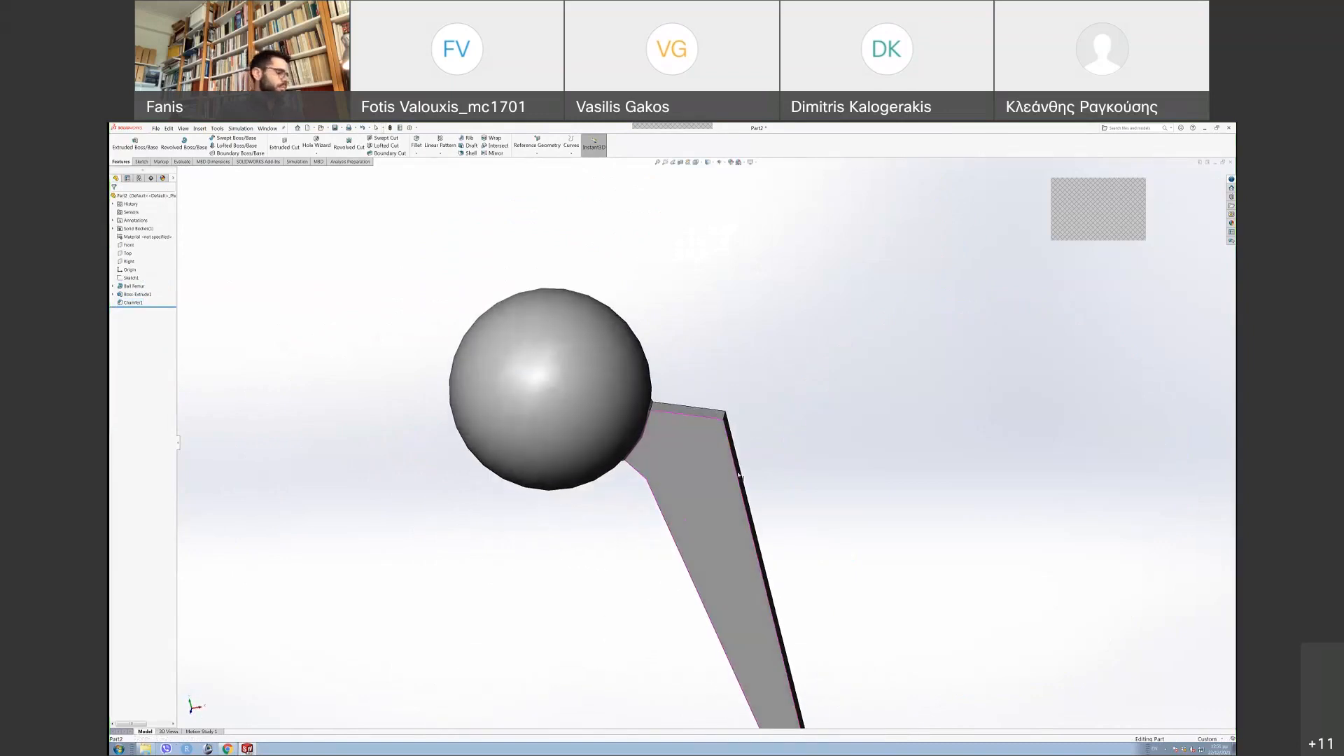
key("ctrl+8")
scroll(762, 513, "up", 4)
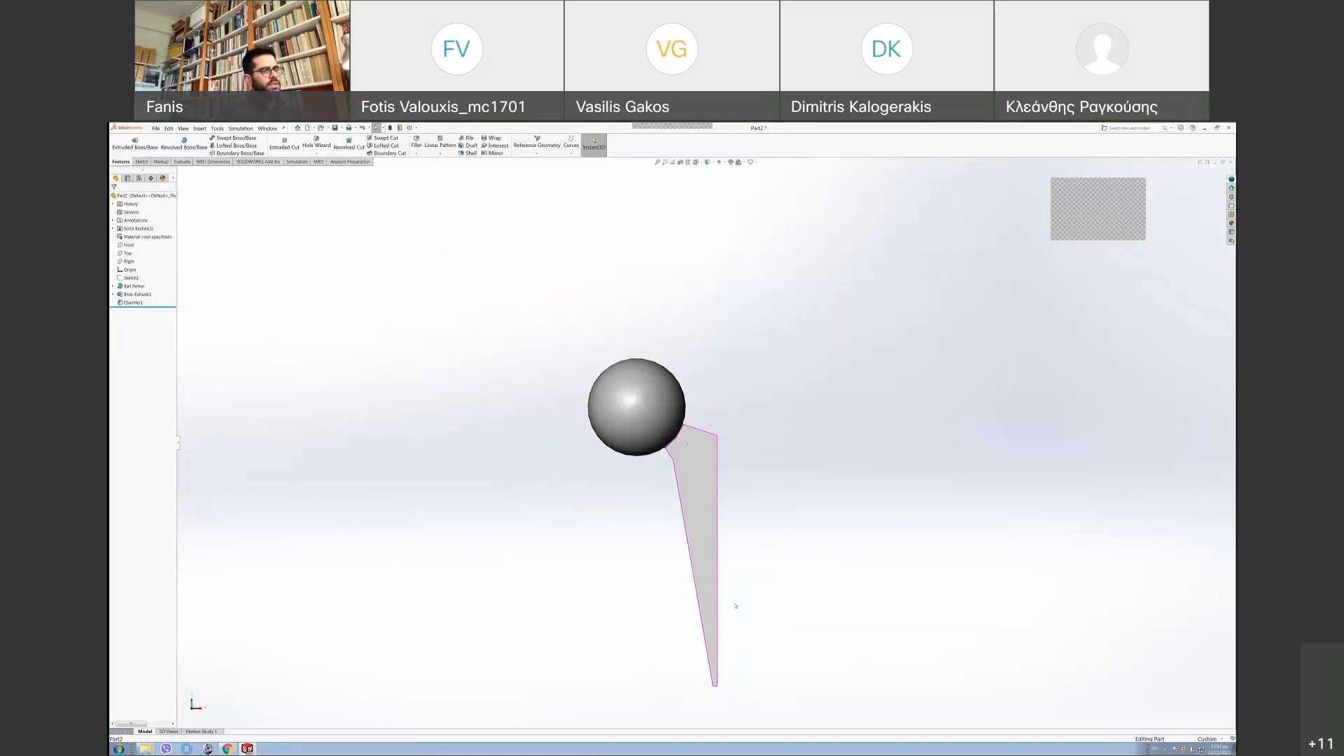
left_click(141, 162)
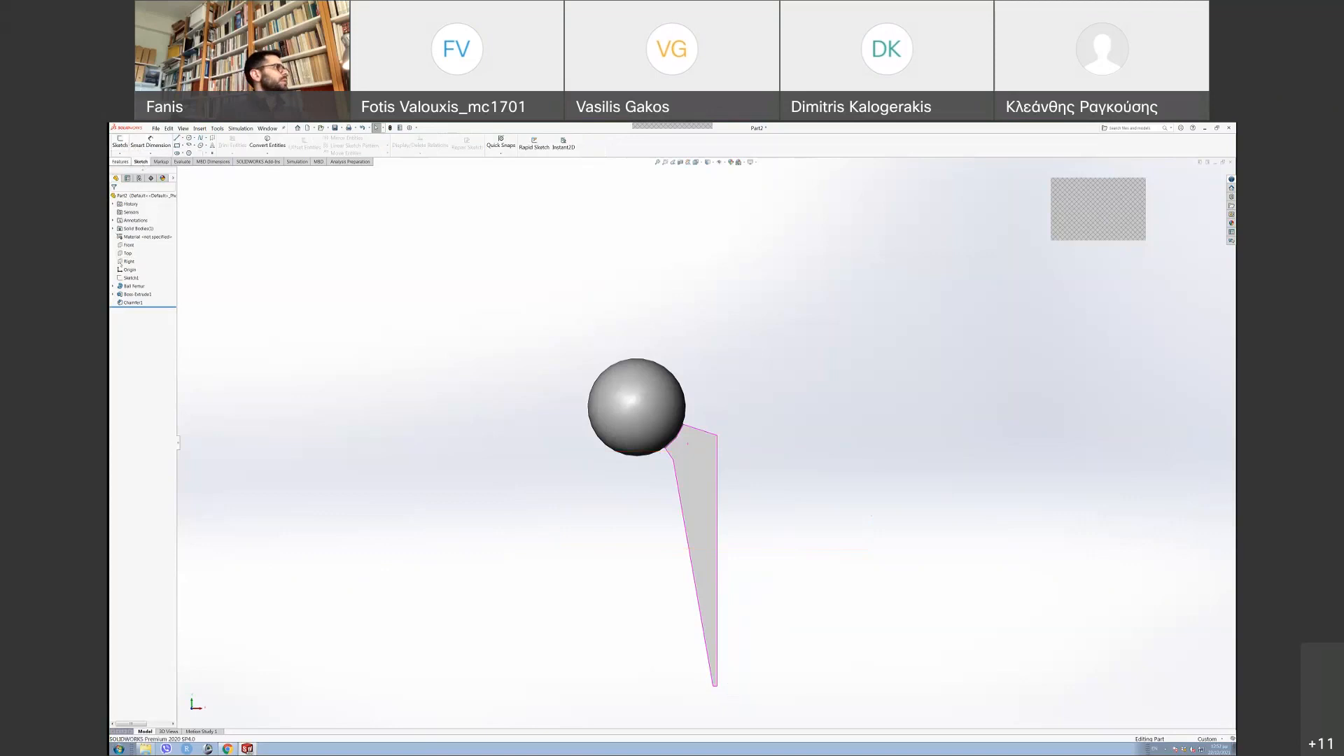
left_click(129, 244)
left_click(232, 243)
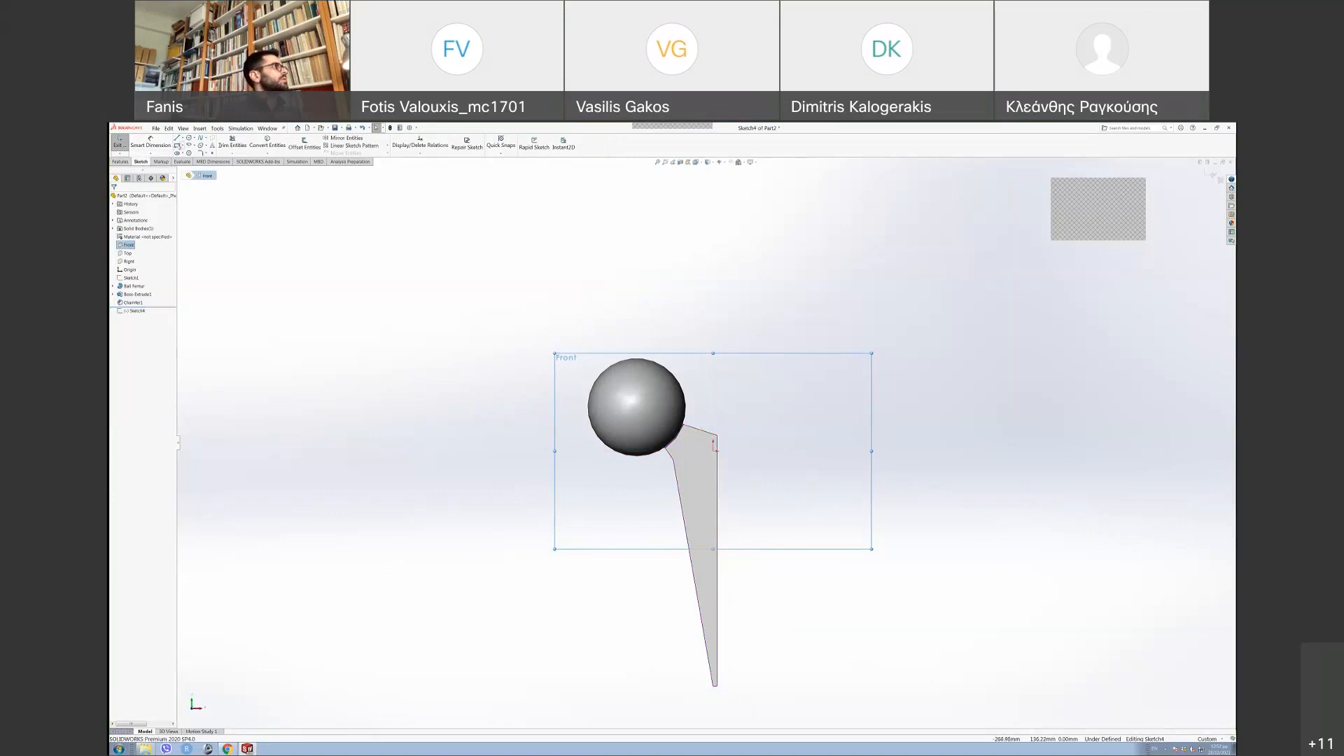
left_click(177, 145)
left_click(589, 573)
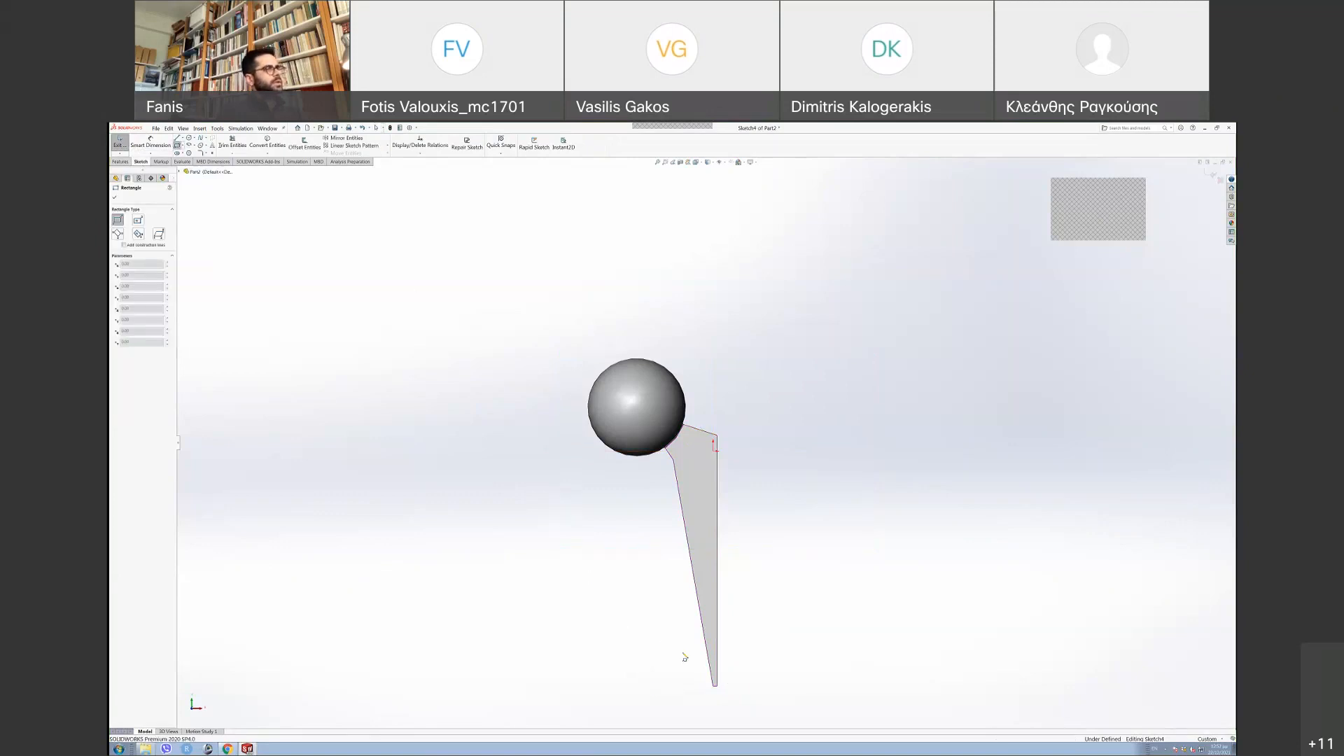
left_click(853, 710)
left_click(115, 198)
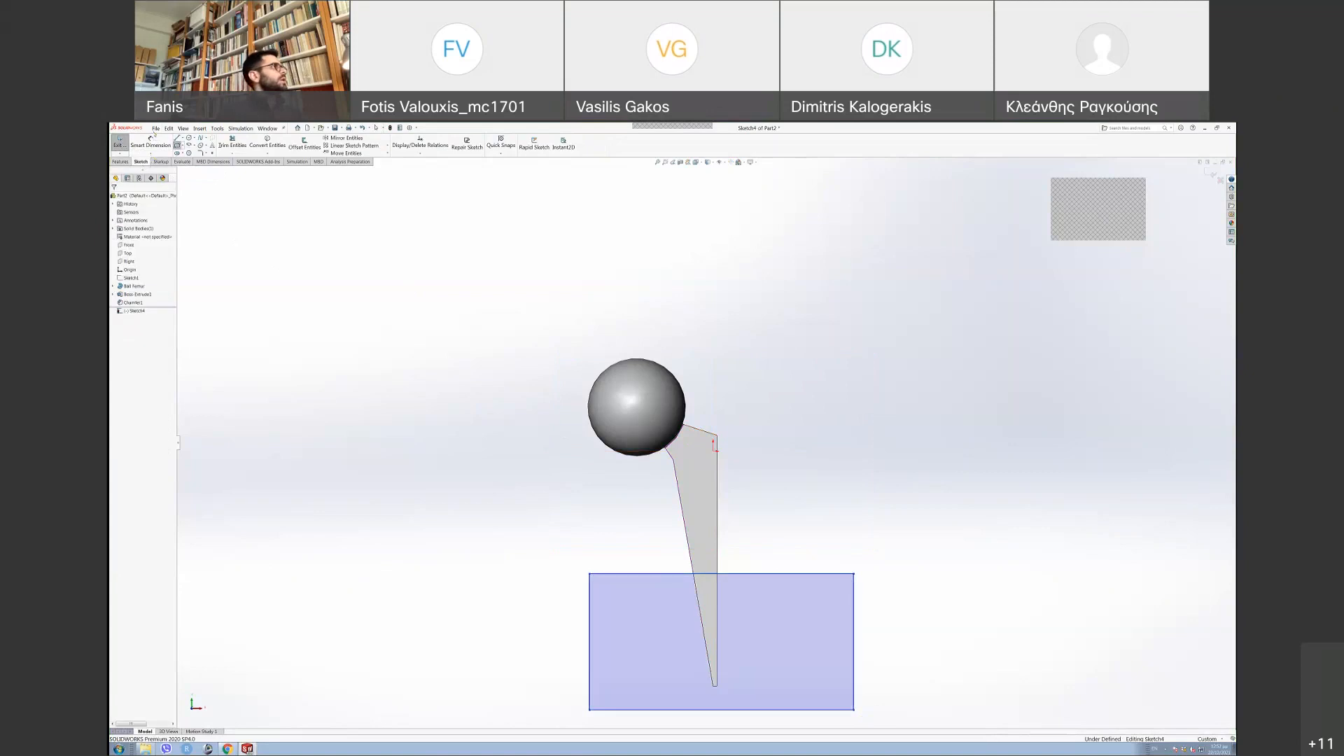
left_click(151, 144)
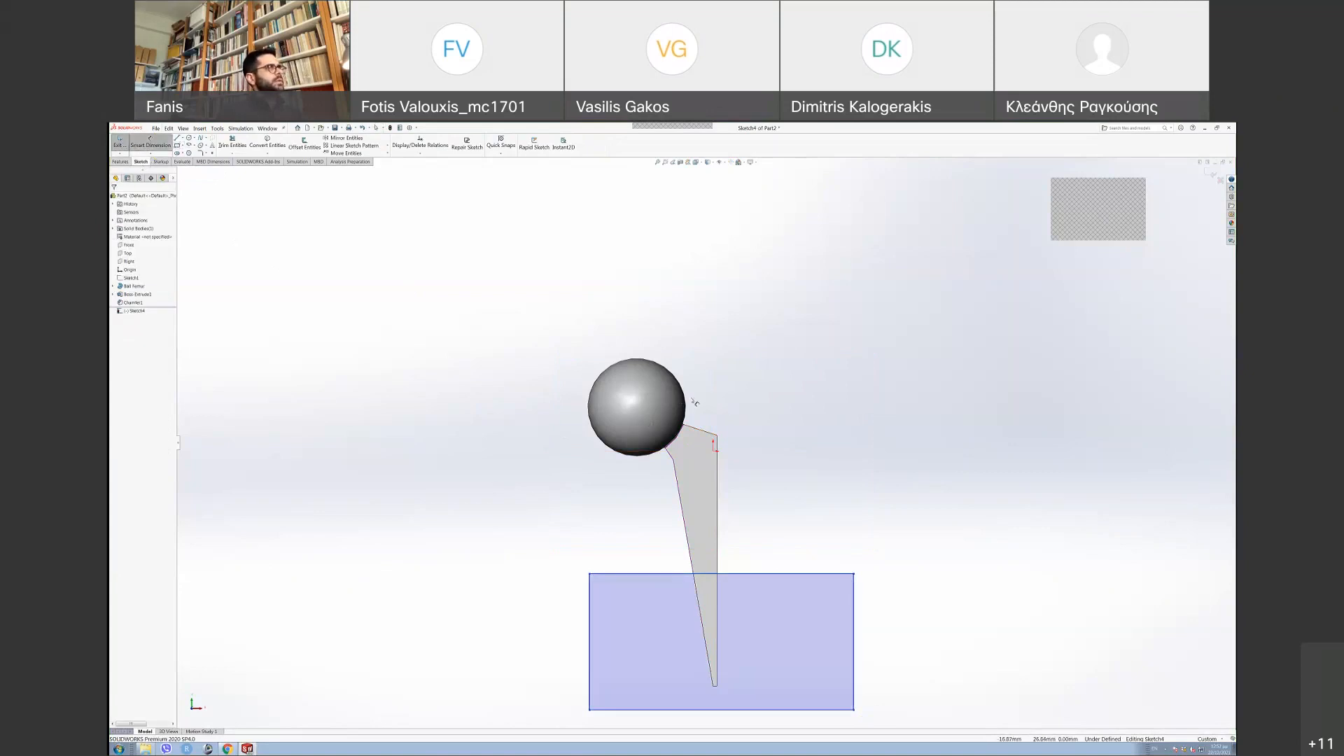
key("Escape")
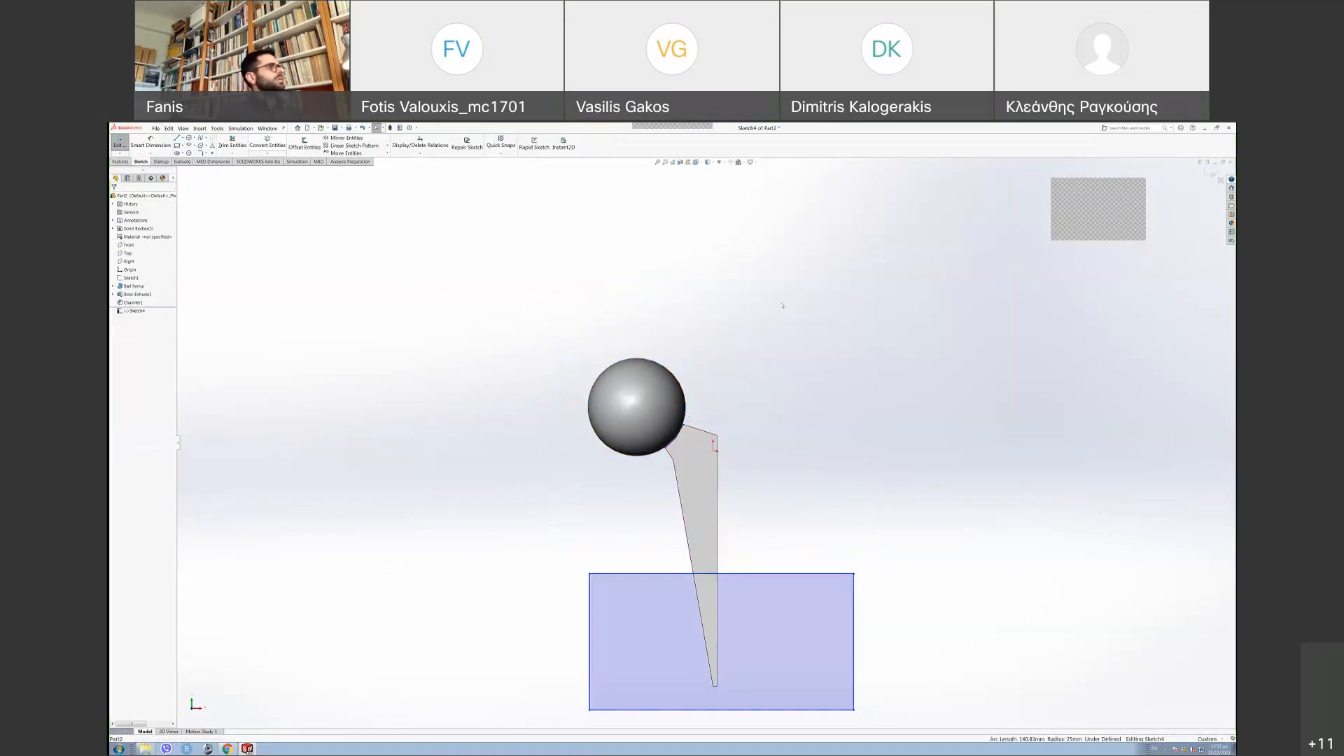
left_click(597, 378)
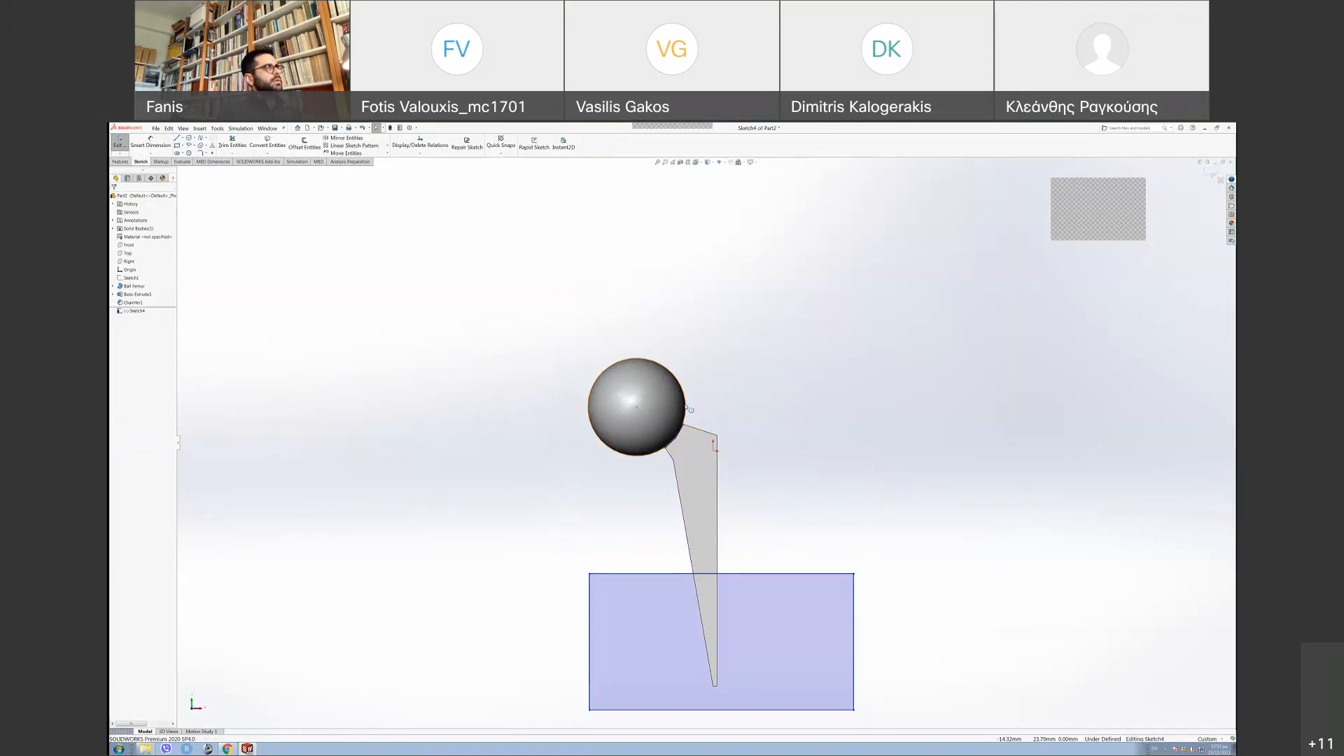
left_click(126, 291)
left_click(118, 197)
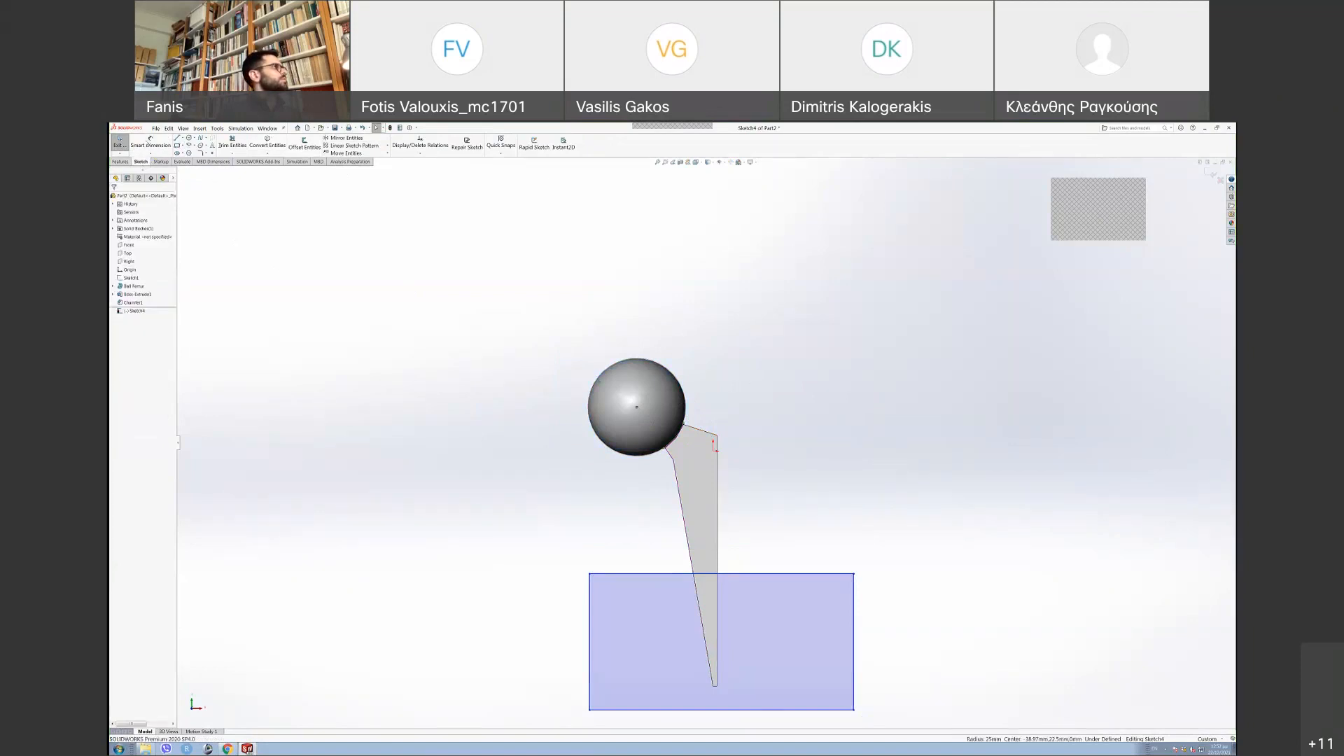
- Dimension the vertical distance from the sphere's centre to the rectangle's upper edge as 80 mm
left_click(152, 145)
left_click(636, 407)
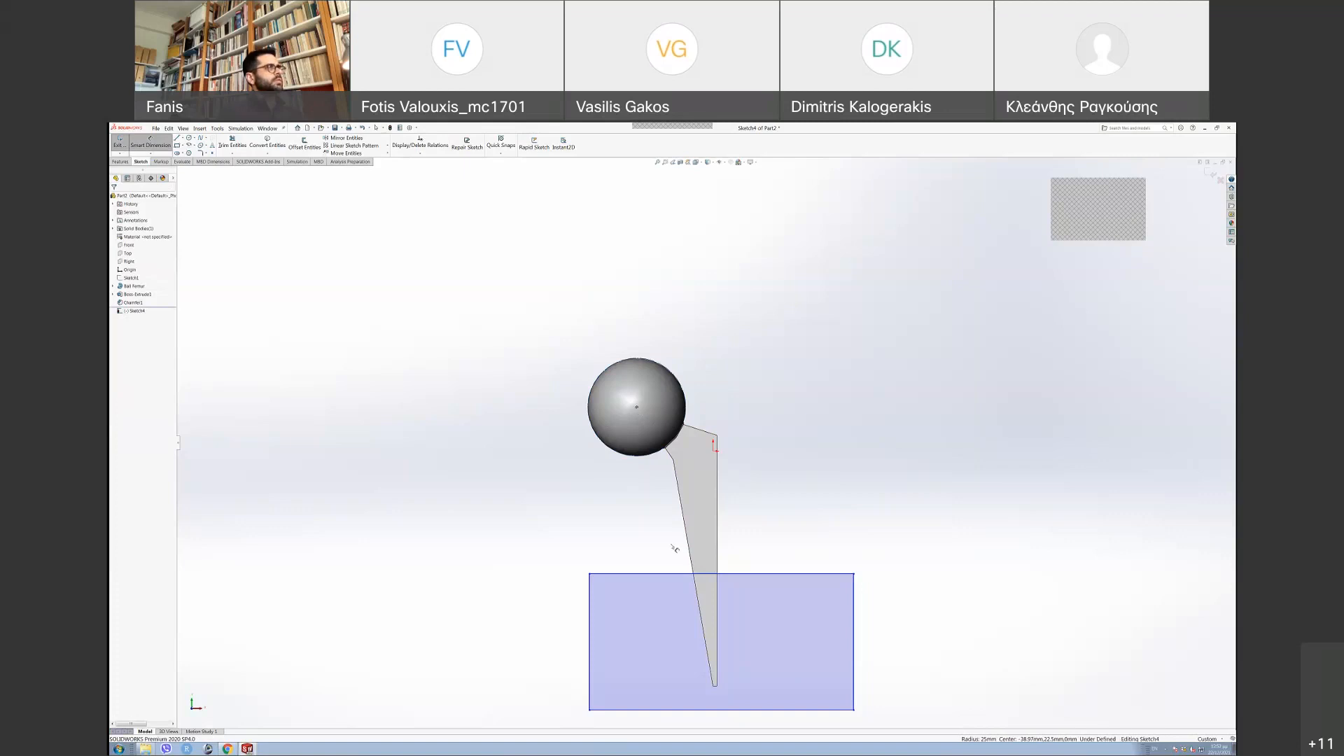
left_click(672, 573)
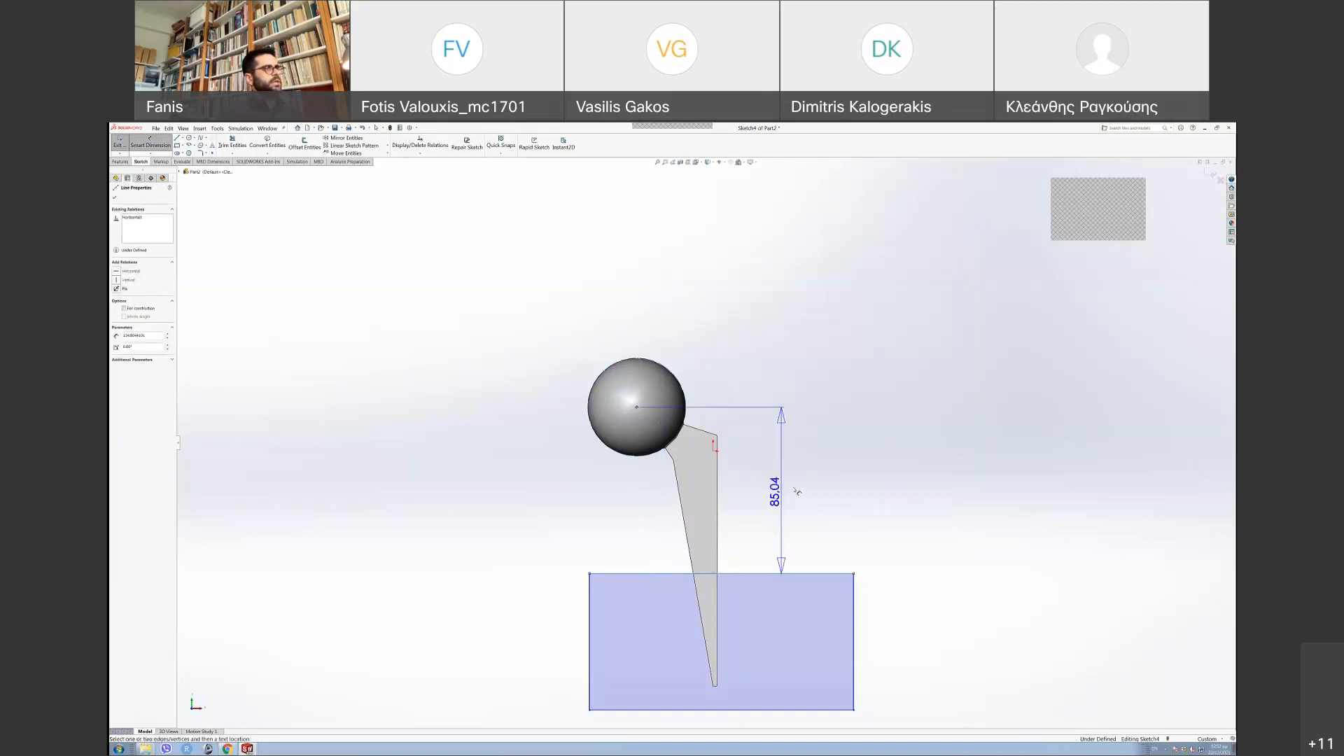
left_click(793, 494)
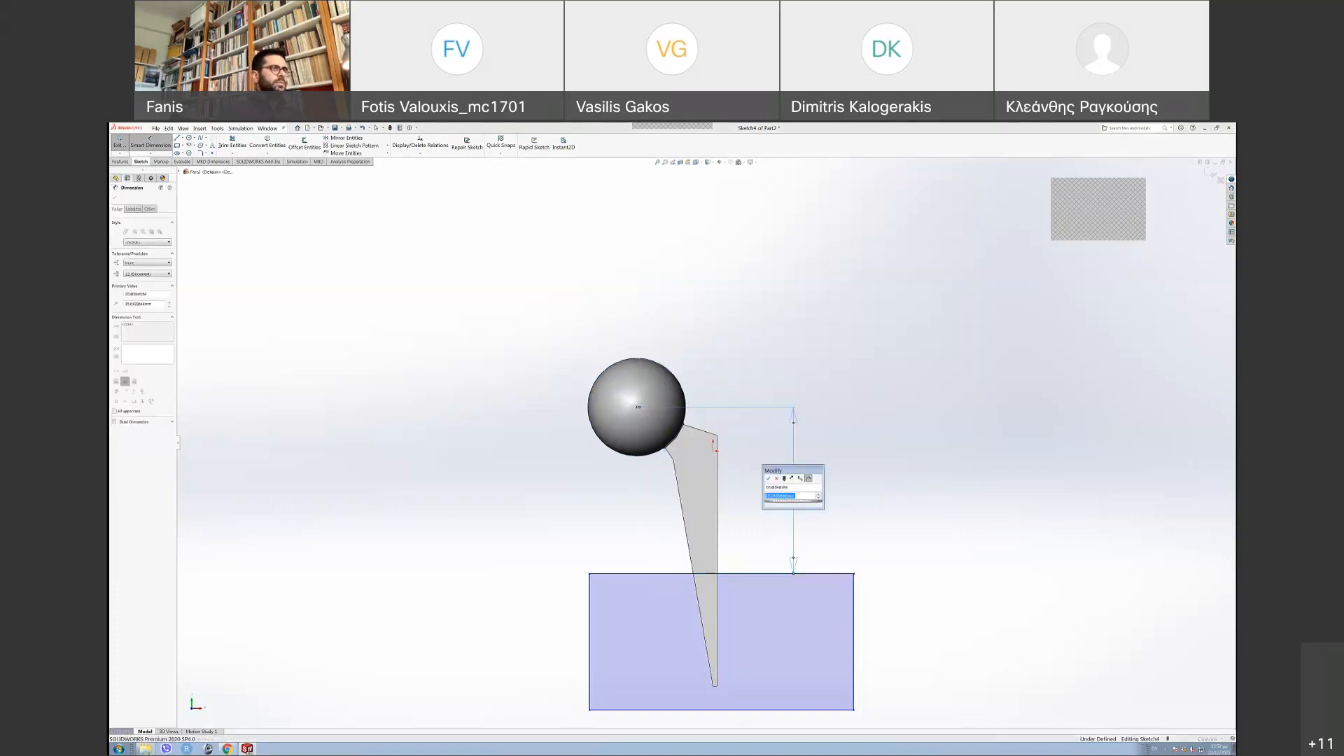
type("80")
key("Return")
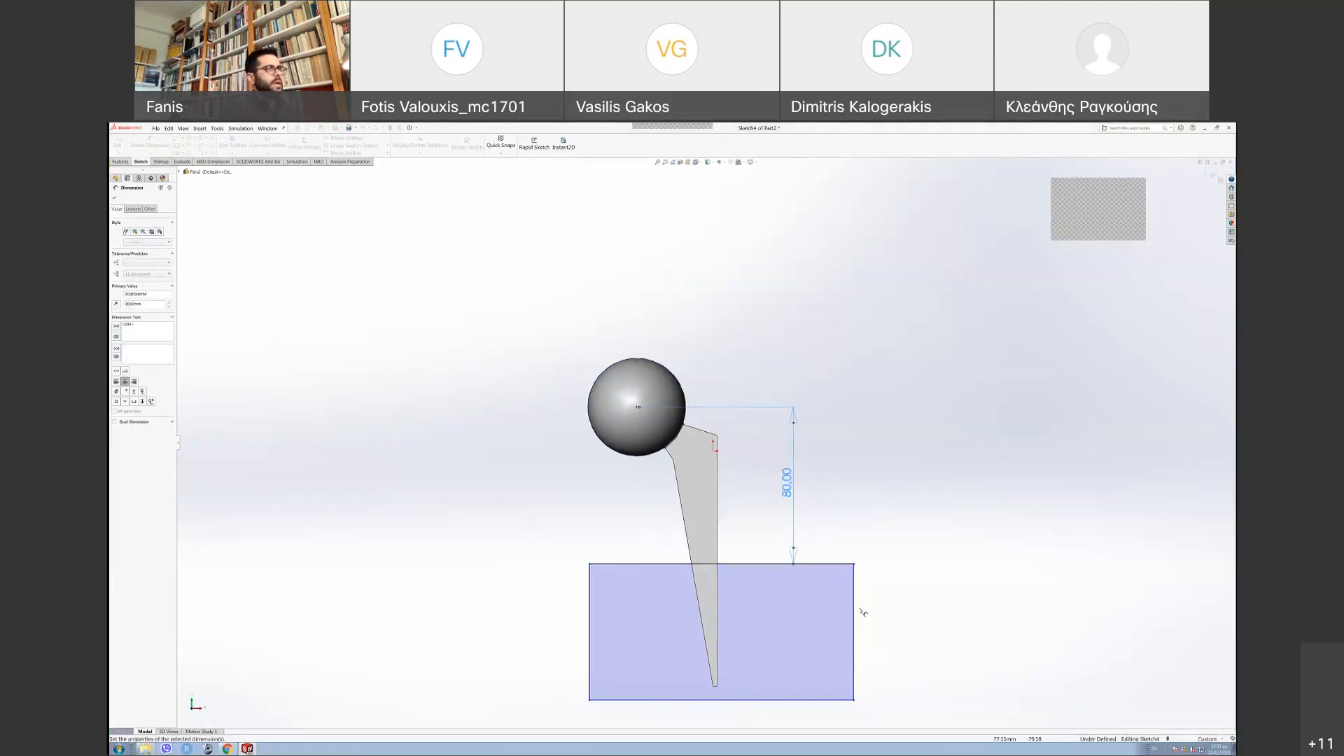
- Dimension the rectangle around the lower stem with a height of 70 mm and a width of 135 mm
left_click(854, 625)
left_click(929, 624)
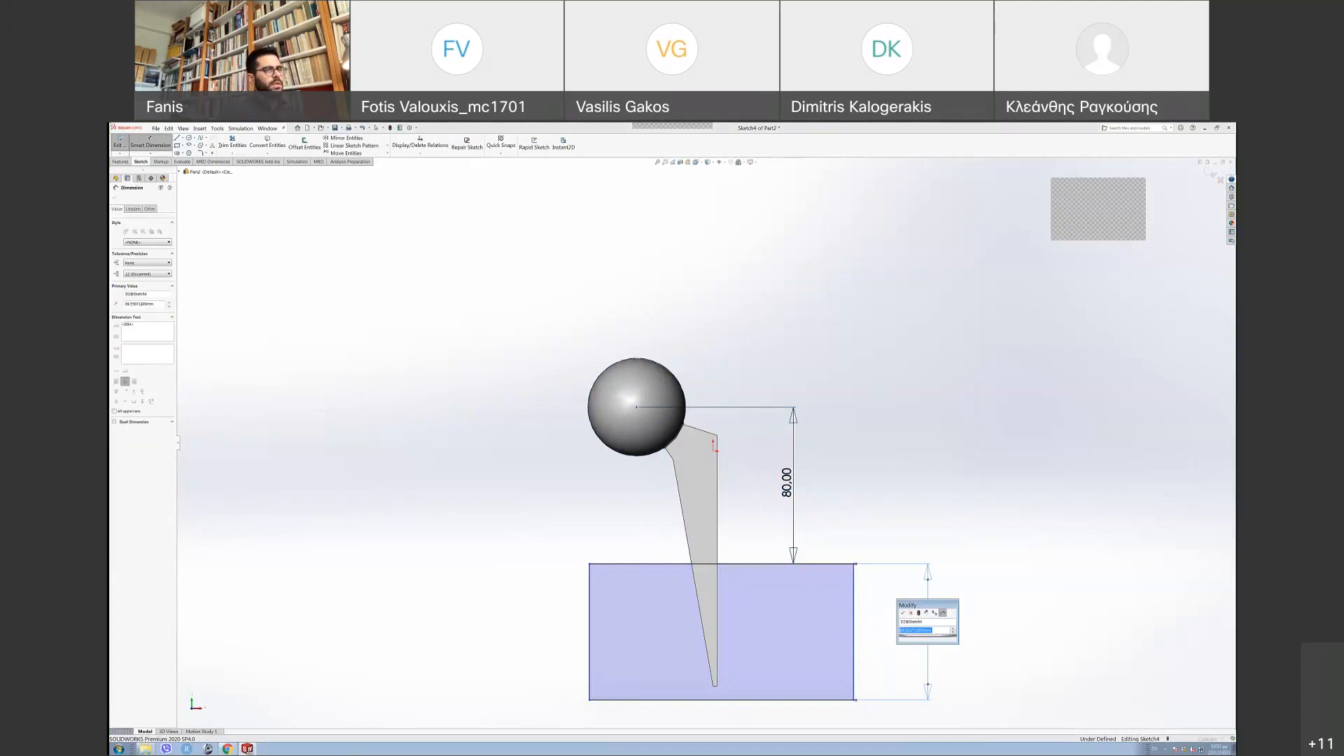
type("70")
key("Return")
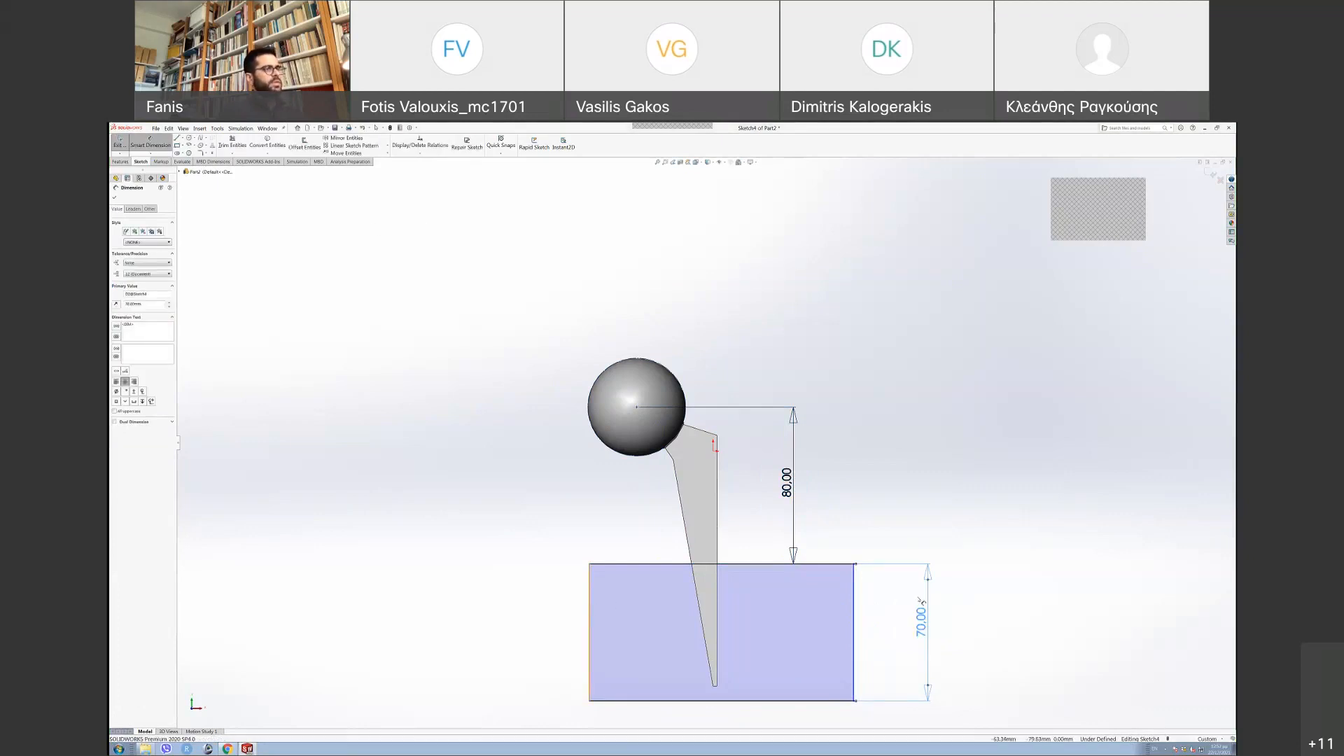
left_click(590, 626)
left_click(854, 619)
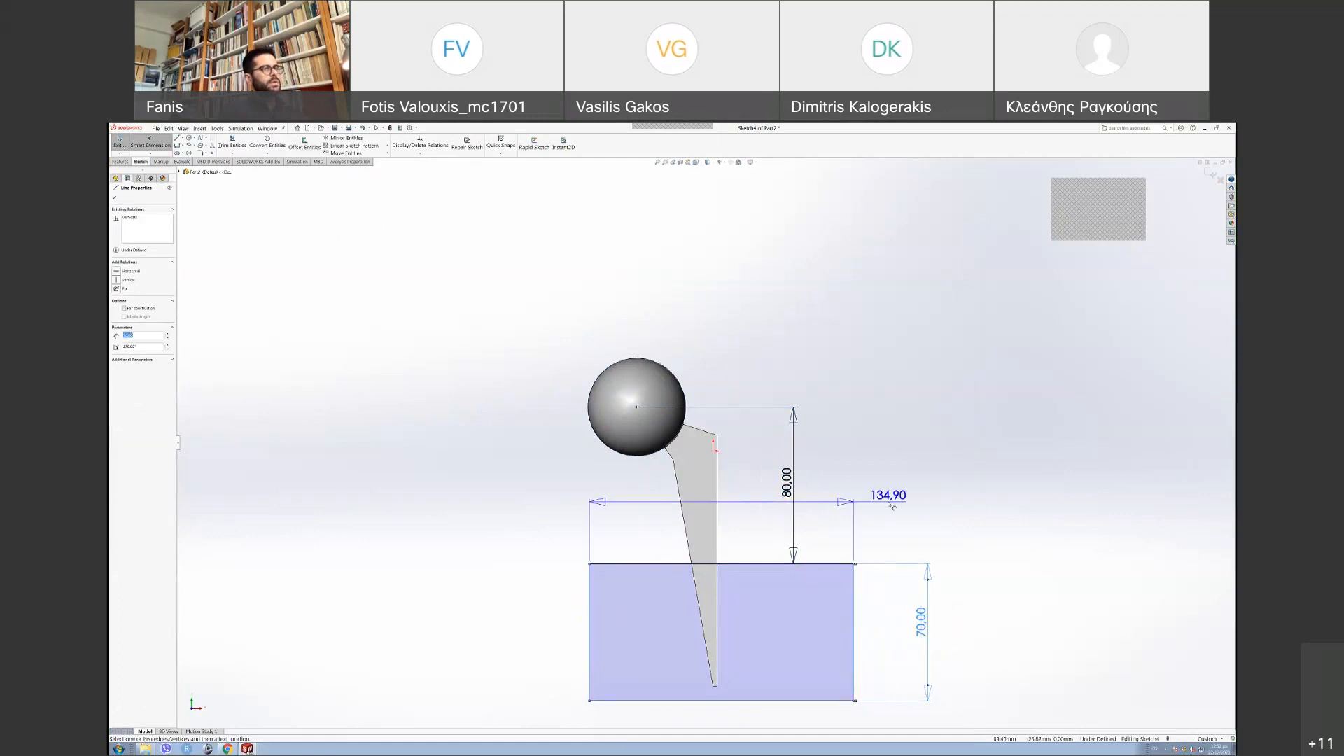
left_click(888, 502)
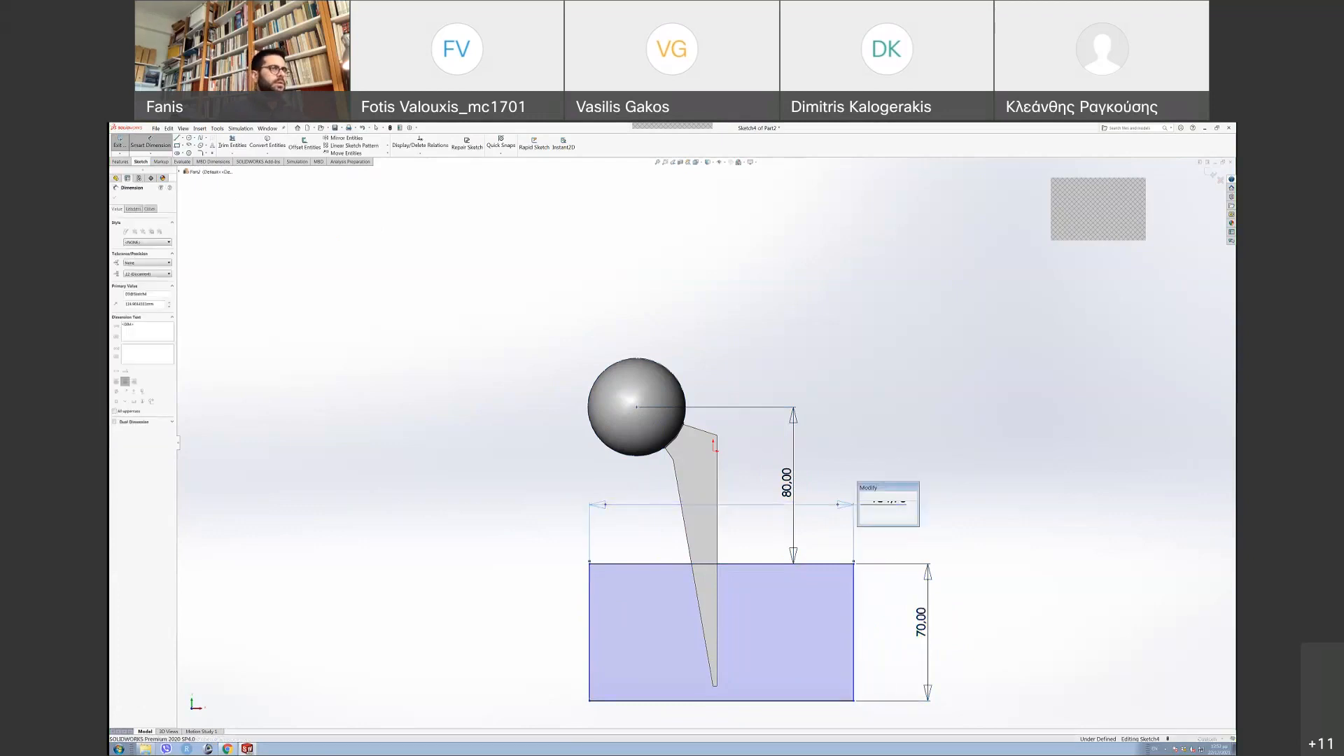
type("135")
key("Return")
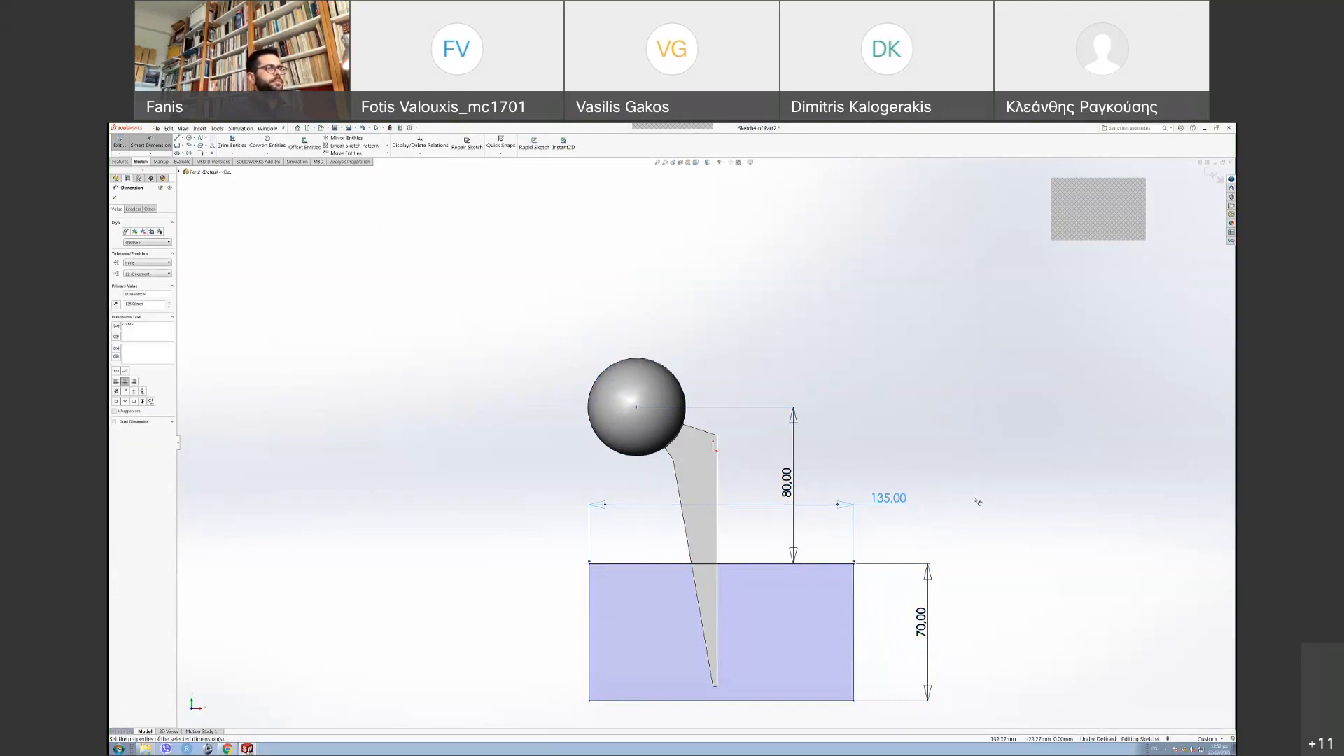
- Dimension the rectangle's right edge 71 mm horizontally from the origin and exit the sketch
left_click(858, 620)
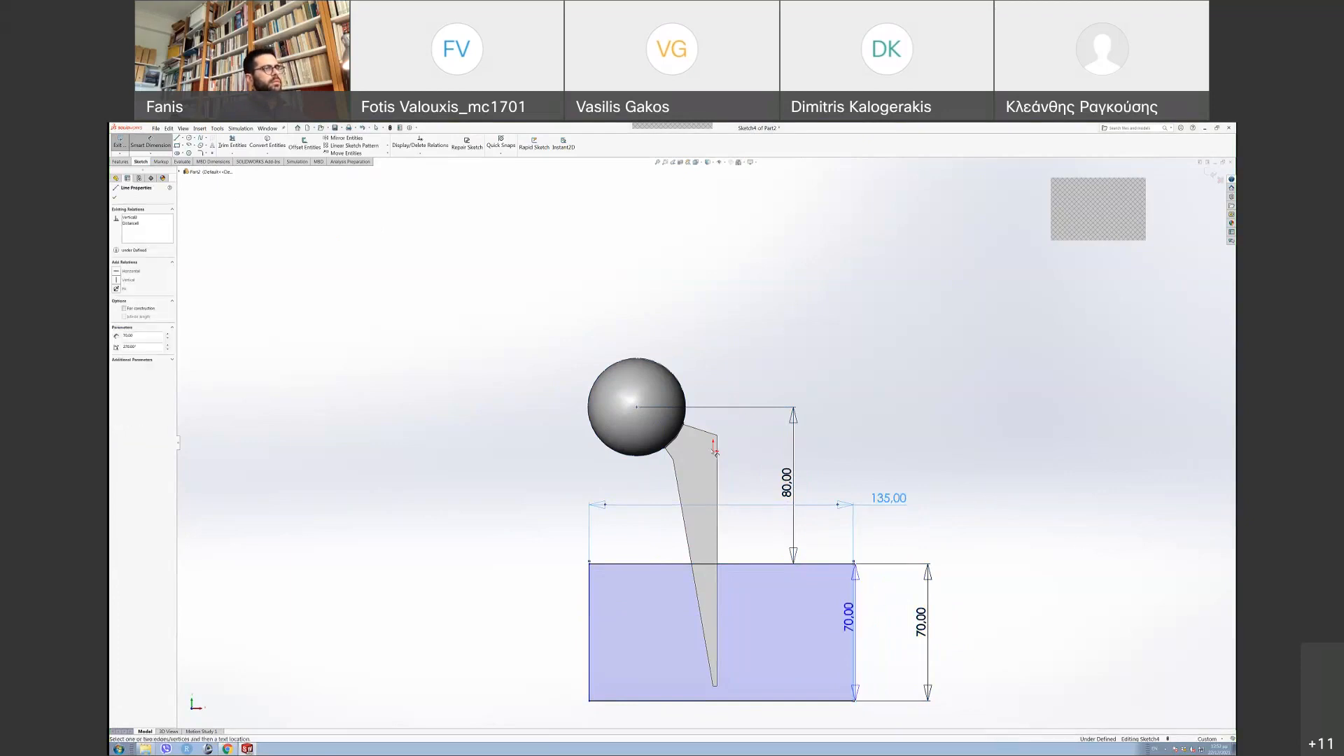
left_click(714, 448)
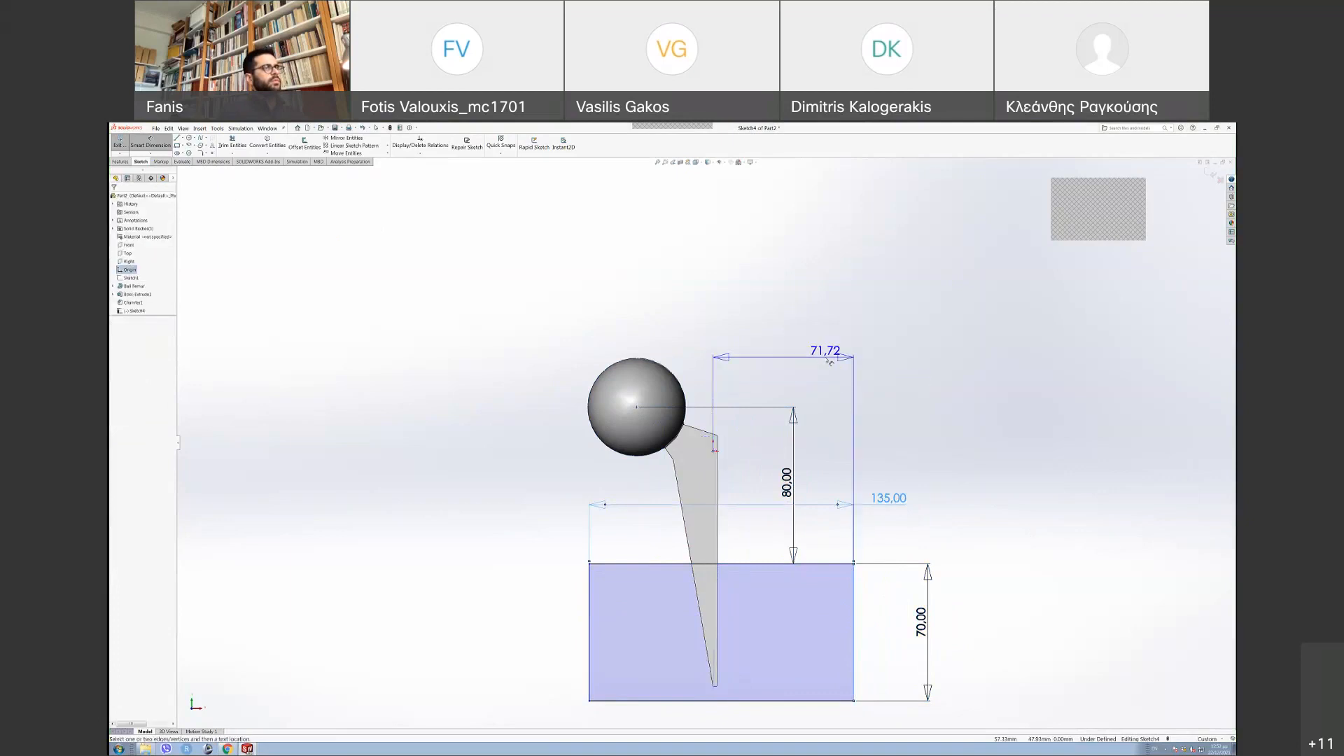
left_click(827, 342)
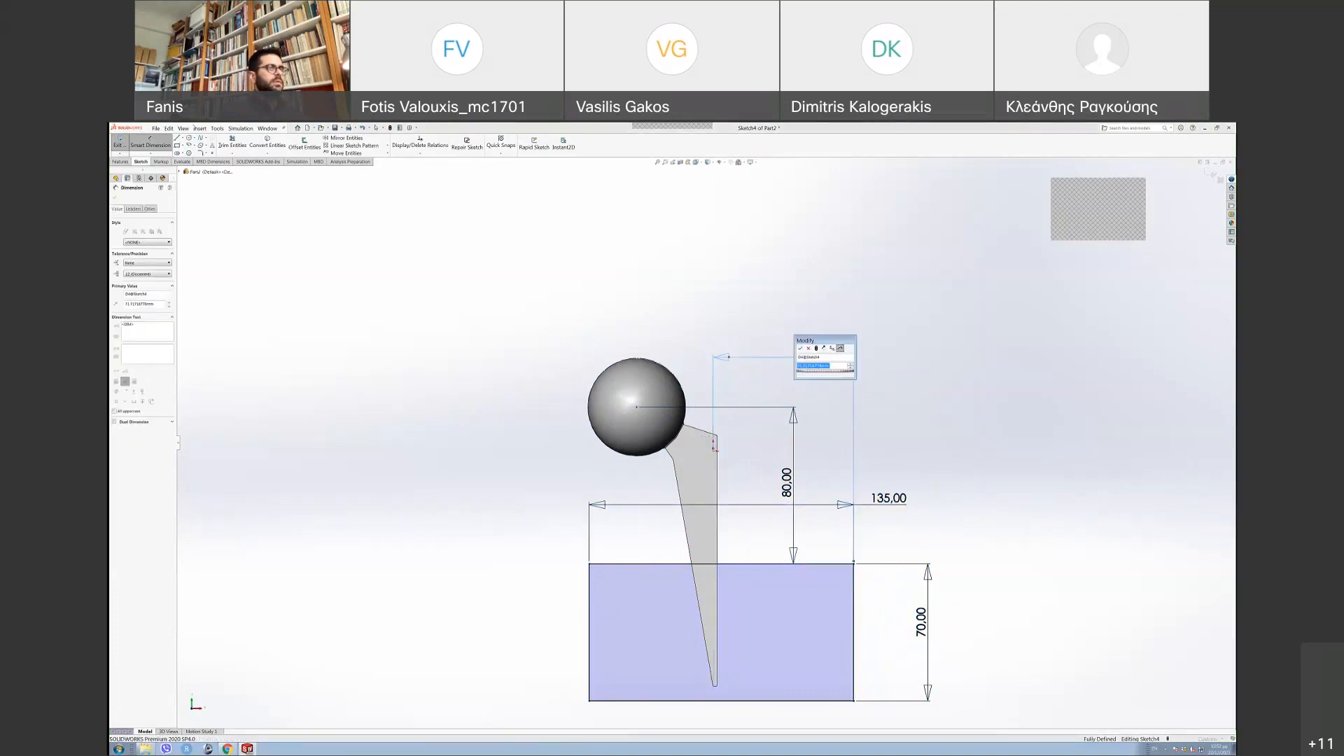
type("71")
key("Return")
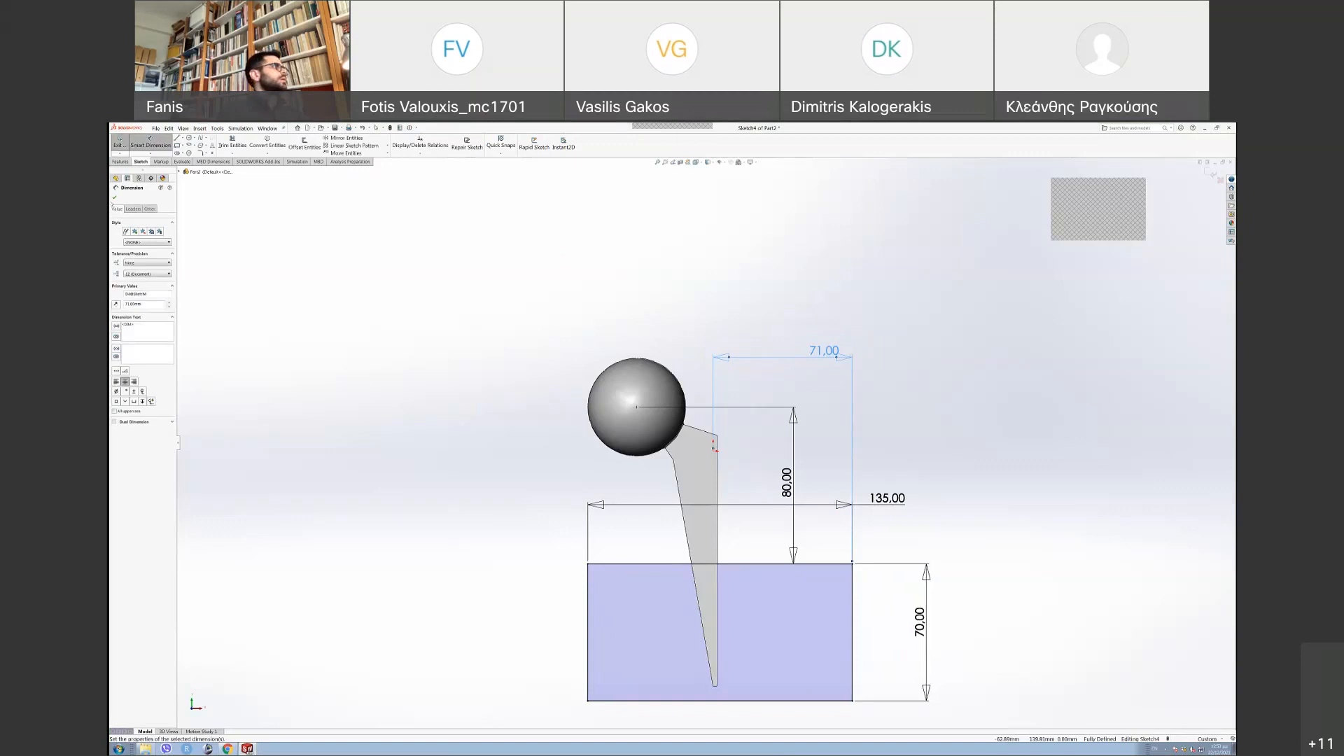
left_click(114, 197)
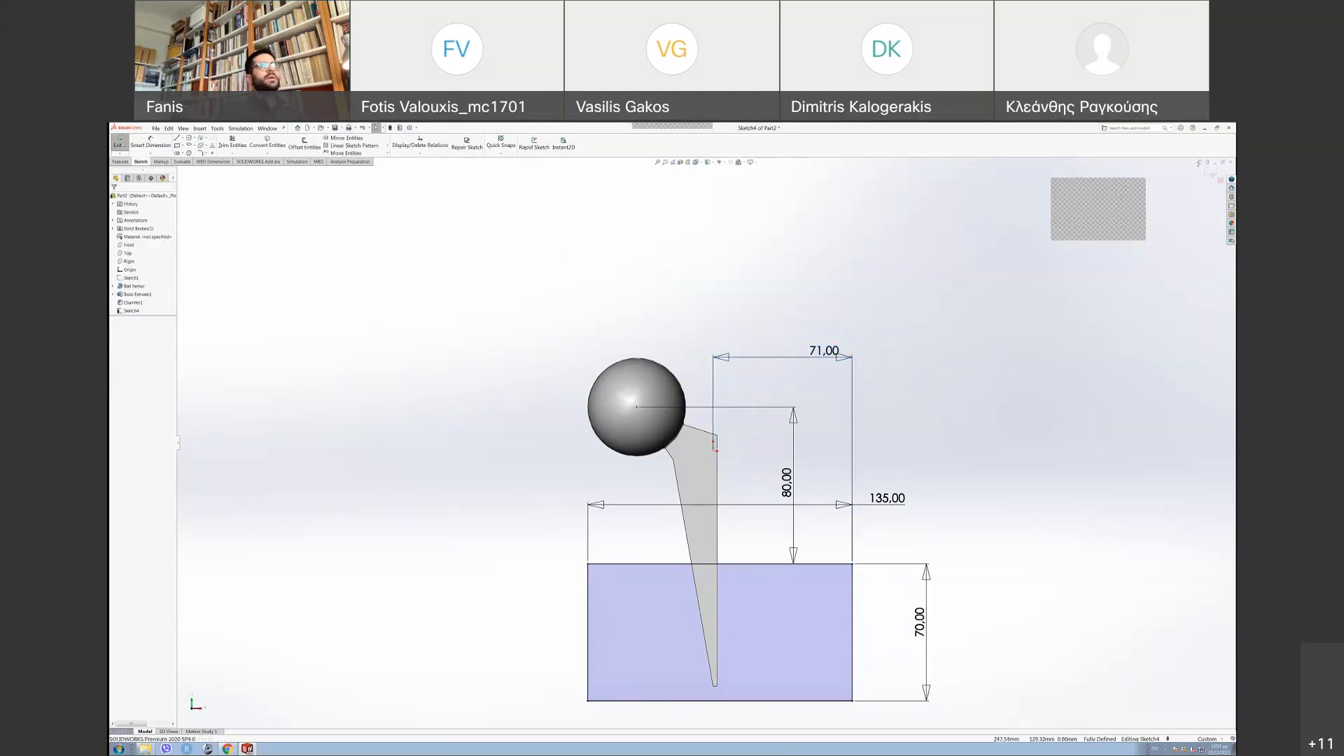
left_click(1212, 173)
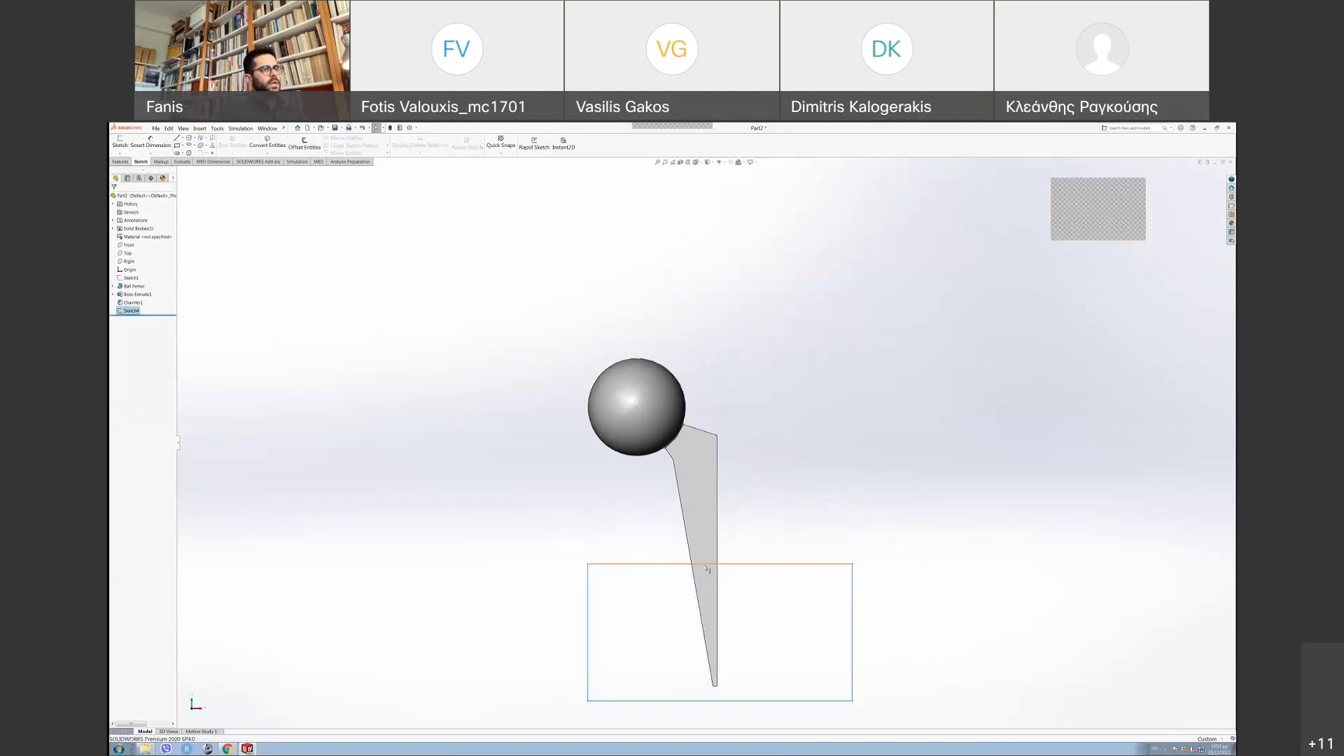
- Cut away the lower stem with an Extruded Cut of the rectangle sketch, using the Through All - Both end condition
middle_click_drag(864, 424, 816, 429)
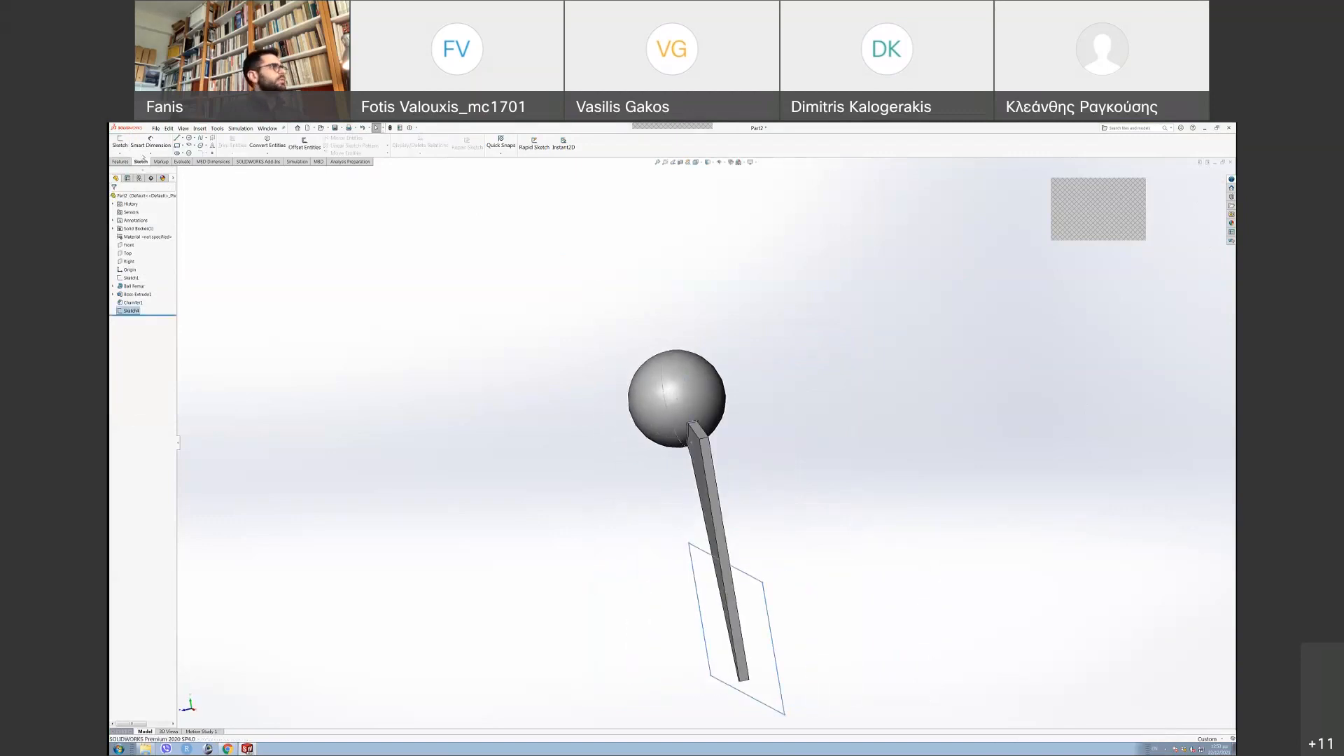
left_click(120, 162)
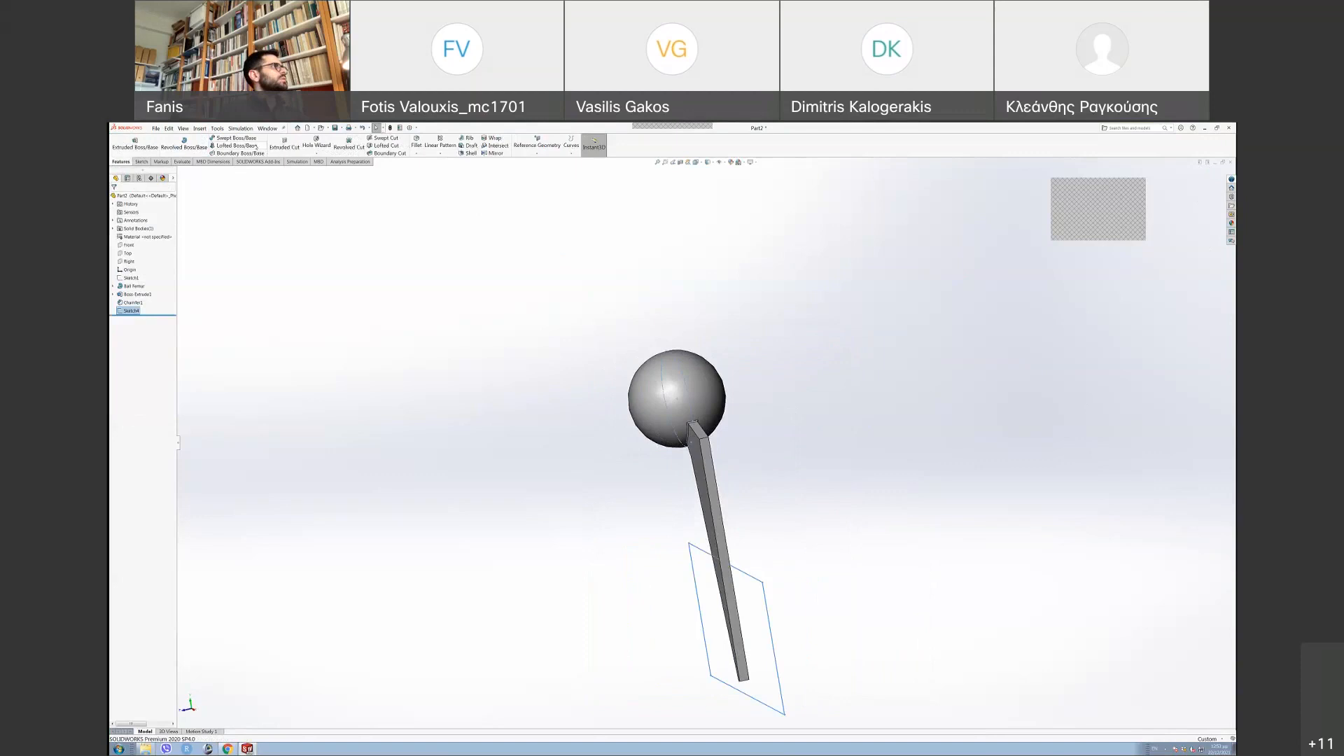
left_click(284, 145)
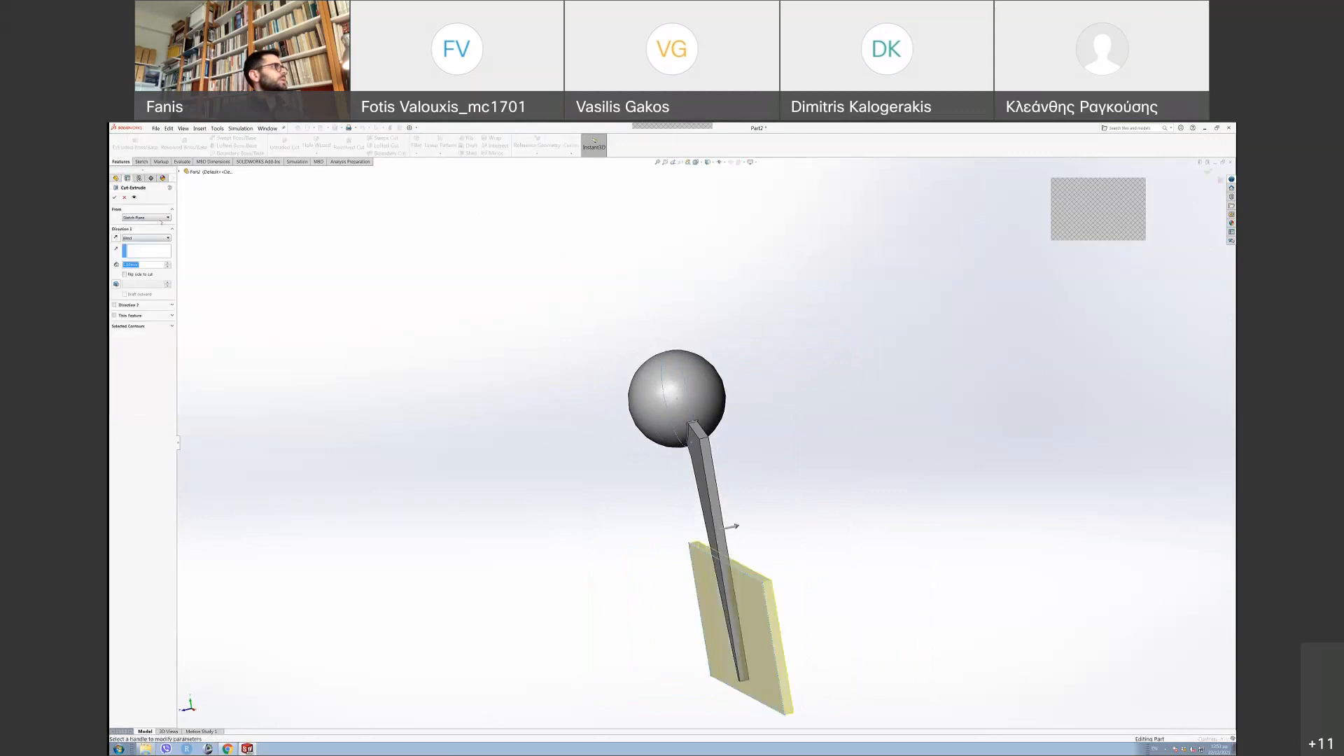
left_click(150, 238)
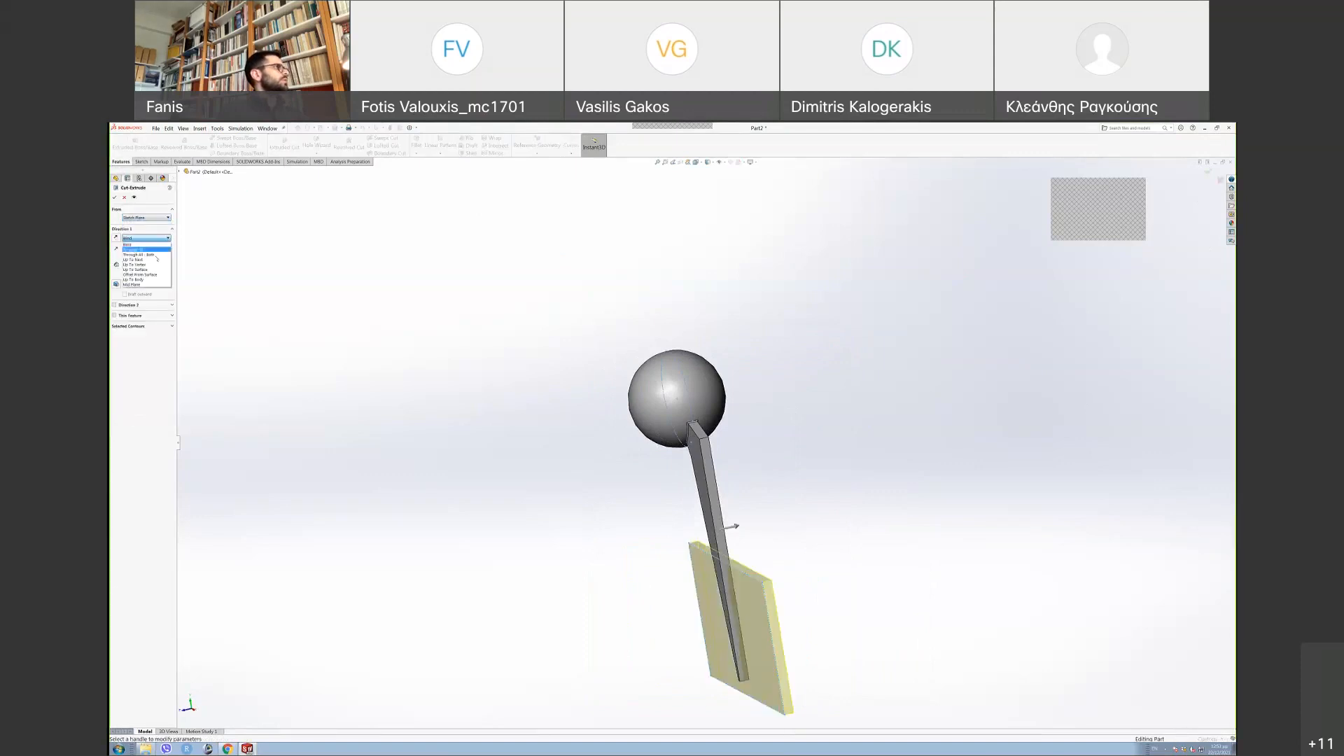
left_click(155, 256)
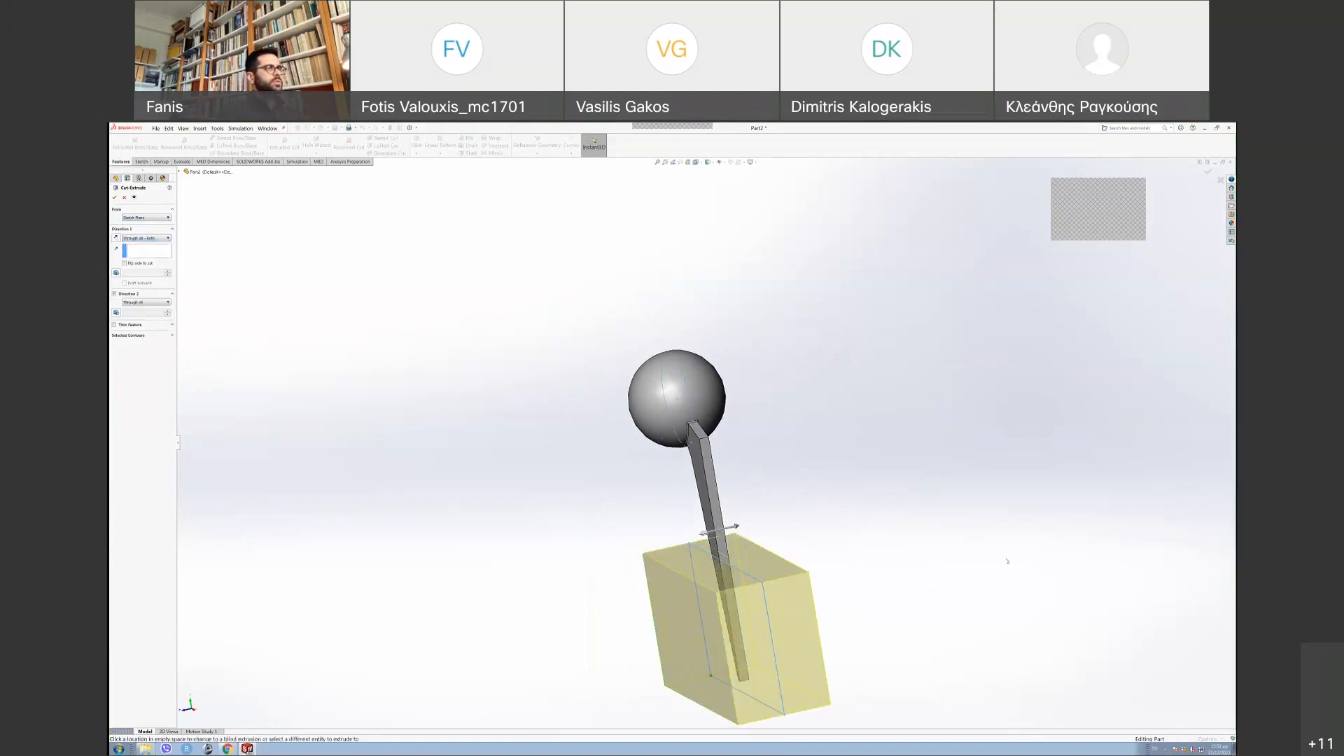
left_click(114, 198)
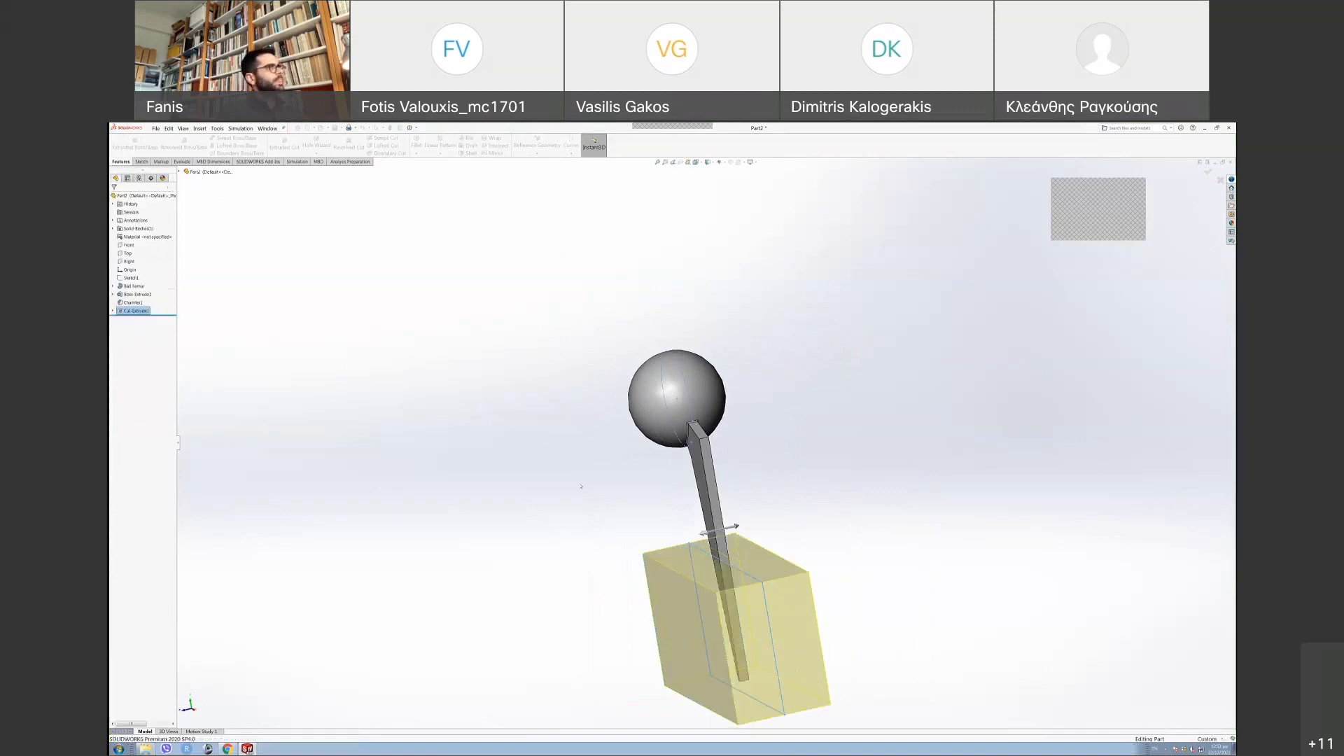
- Try to open the material settings of the part with the shortened stem
mouse_move(614, 492)
middle_mouse_down()
mouse_move(574, 441)
mouse_move(706, 424)
mouse_move(692, 386)
mouse_move(774, 509)
mouse_move(813, 501)
mouse_move(687, 465)
mouse_move(674, 434)
mouse_move(683, 446)
middle_mouse_up()
left_click(672, 548)
scroll(676, 490, "up", 2)
scroll(682, 462, "down", 1)
scroll(683, 446, "down", 1)
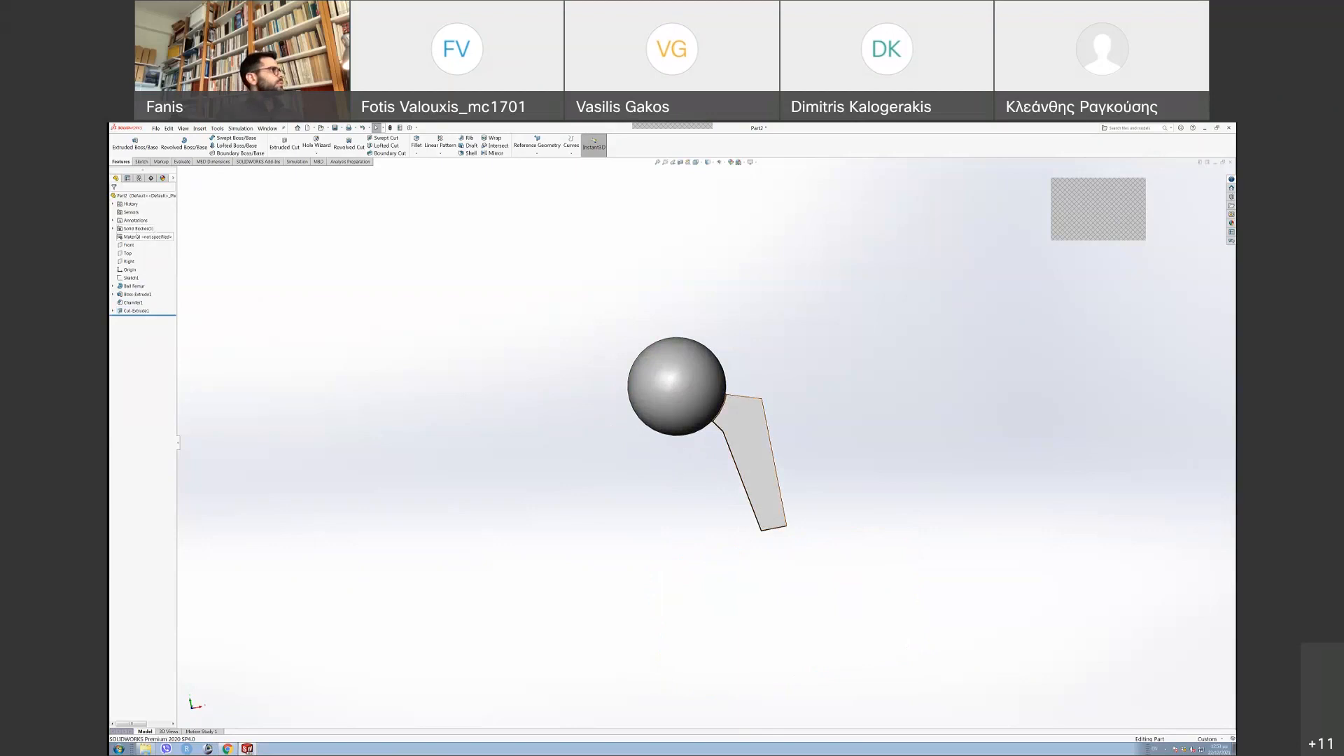
right_click(136, 238)
left_click(433, 326)
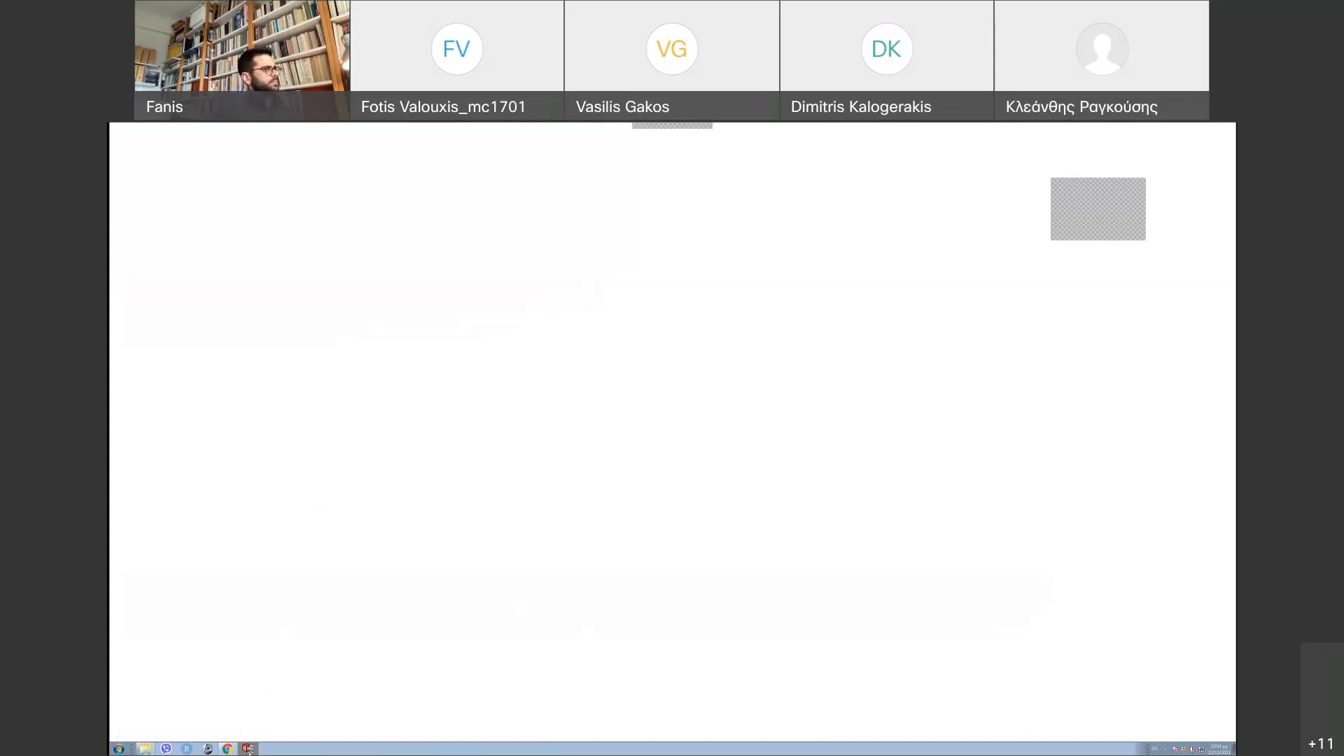
- Start Windows Task Manager and try to switch to the unresponsive SOLIDWORKS Premium 2020 task
right_click(285, 748)
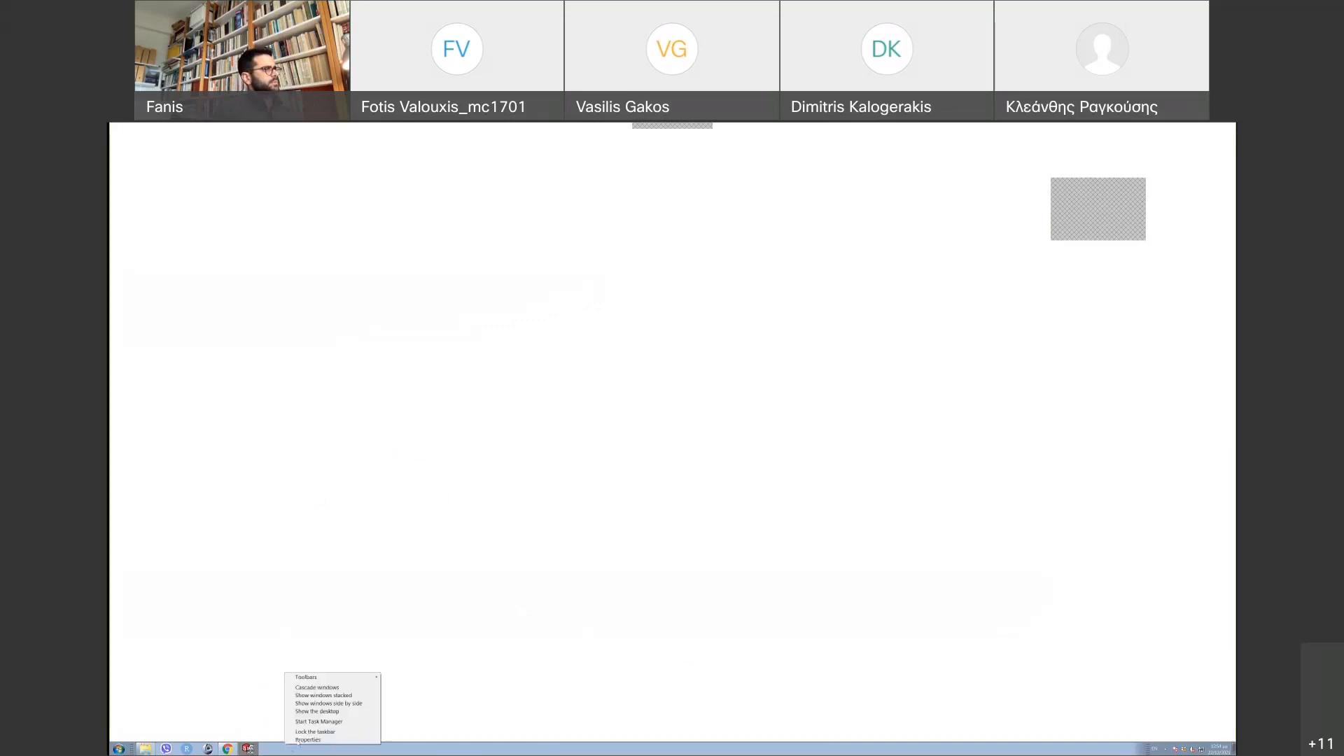
left_click(316, 722)
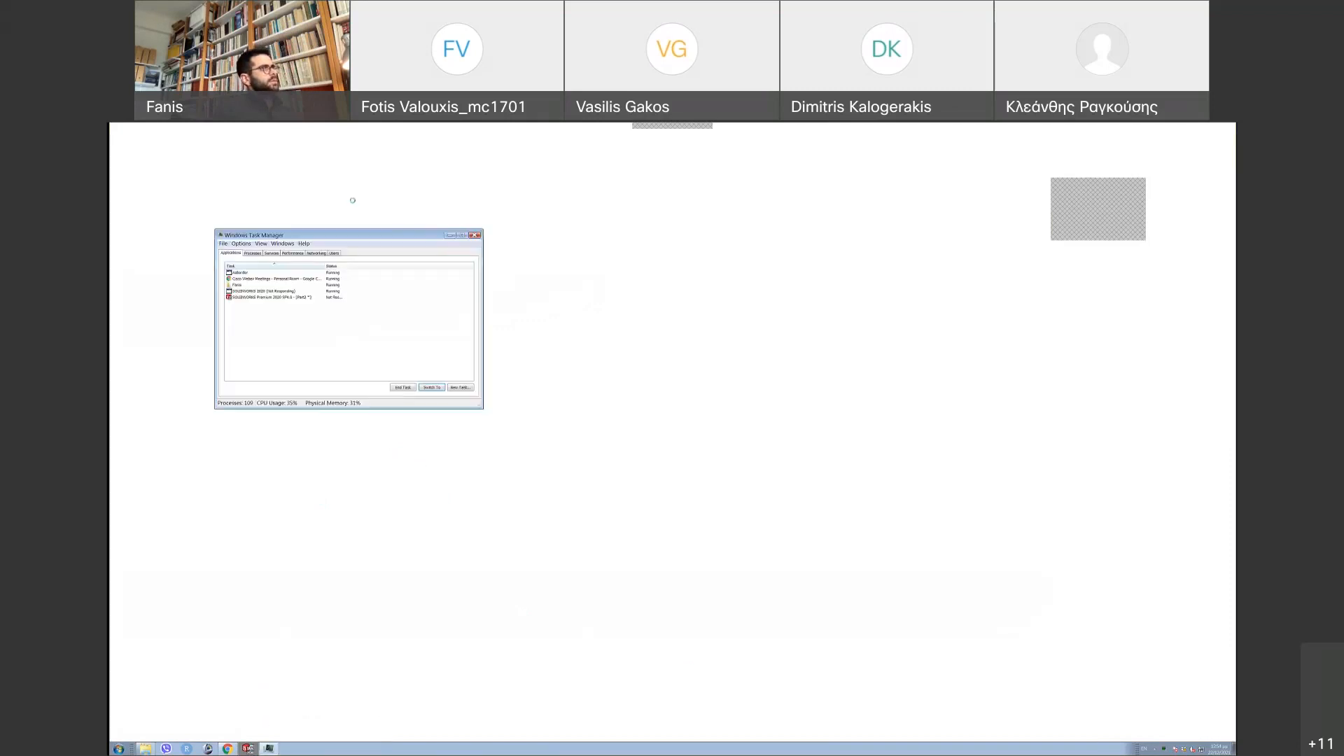
left_click_drag(371, 235, 454, 284)
left_click(362, 345)
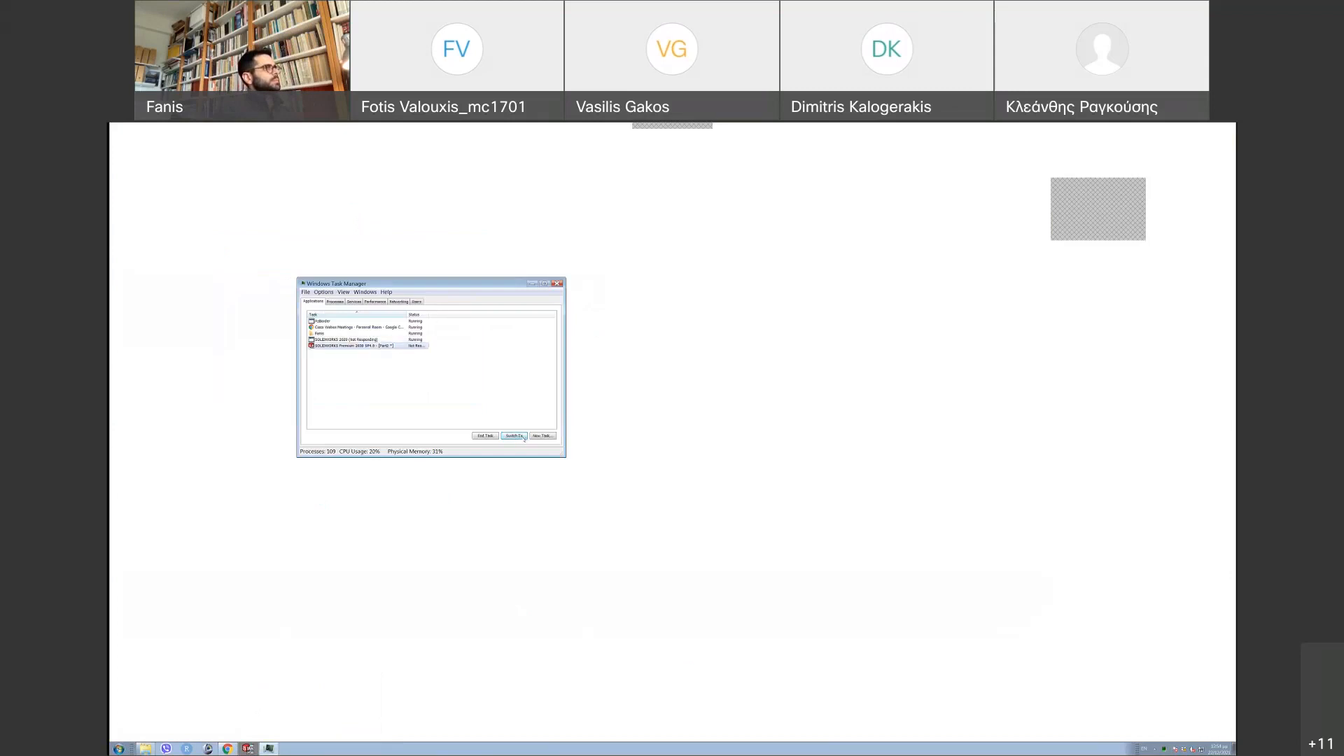
left_click(521, 436)
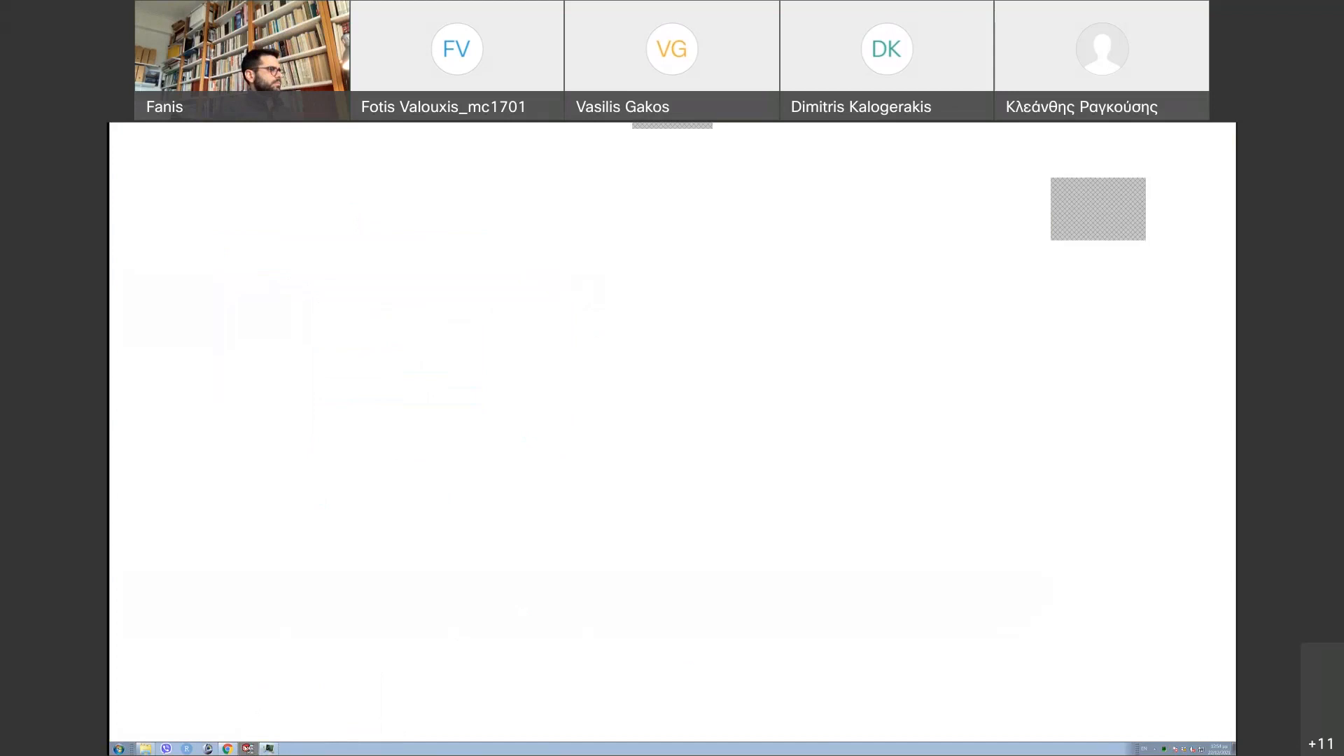
- End the unresponsive SOLIDWORKS Premium 2020 task in Windows Task Manager, close the program without checking for a solution, and minimize Task Manager
left_click(274, 749)
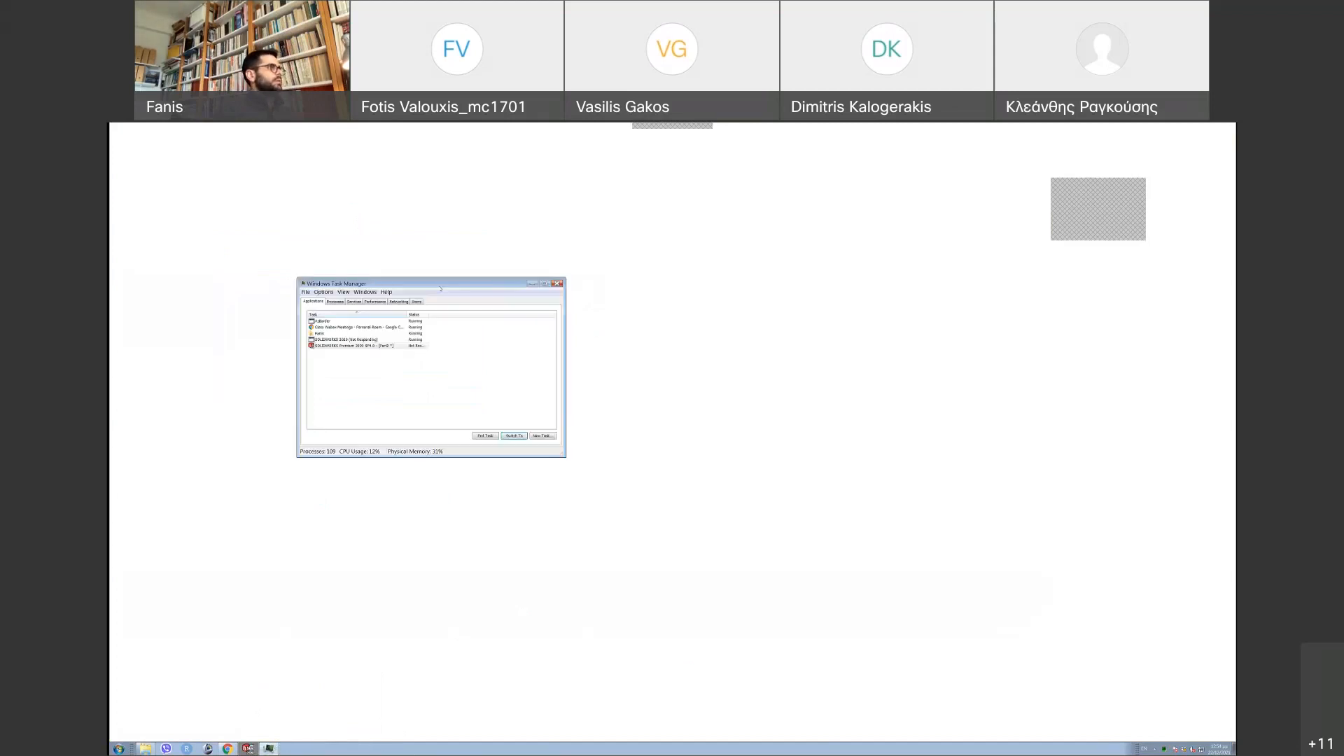
left_click_drag(394, 282, 583, 408)
left_click(560, 471)
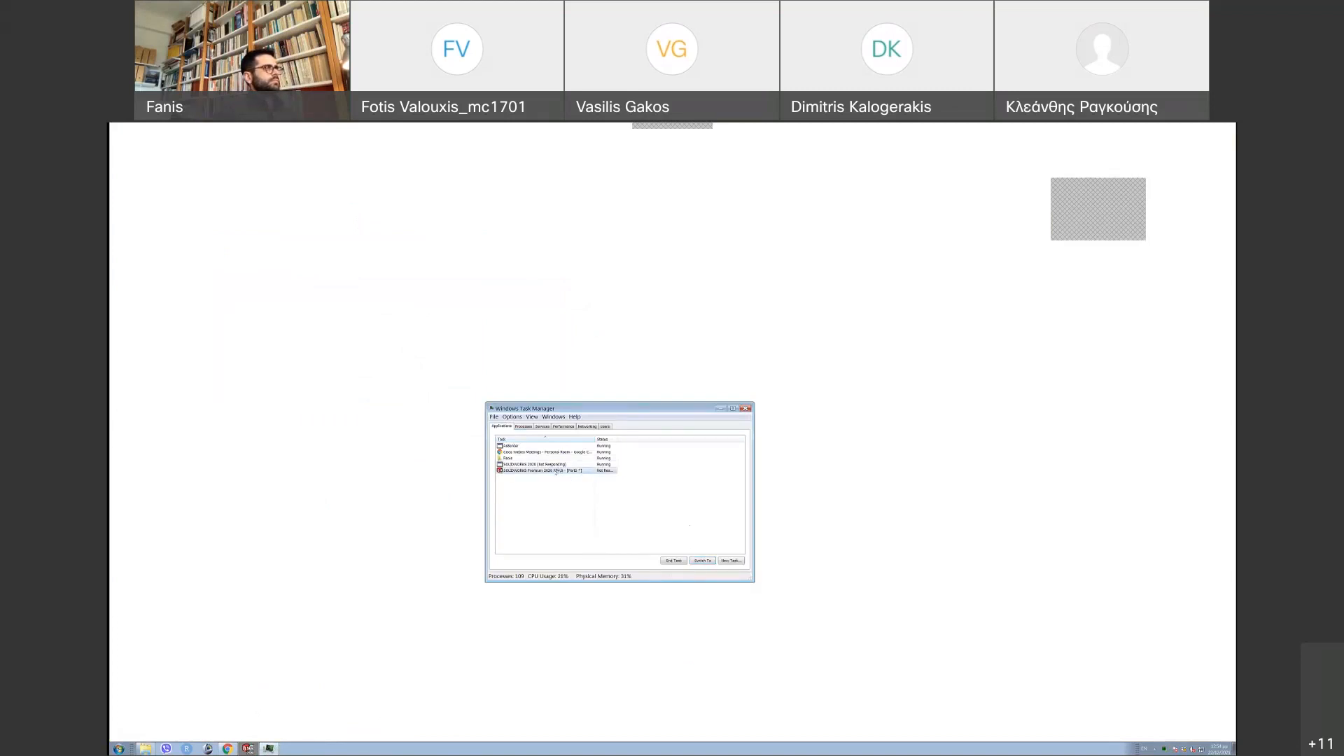
left_click(679, 561)
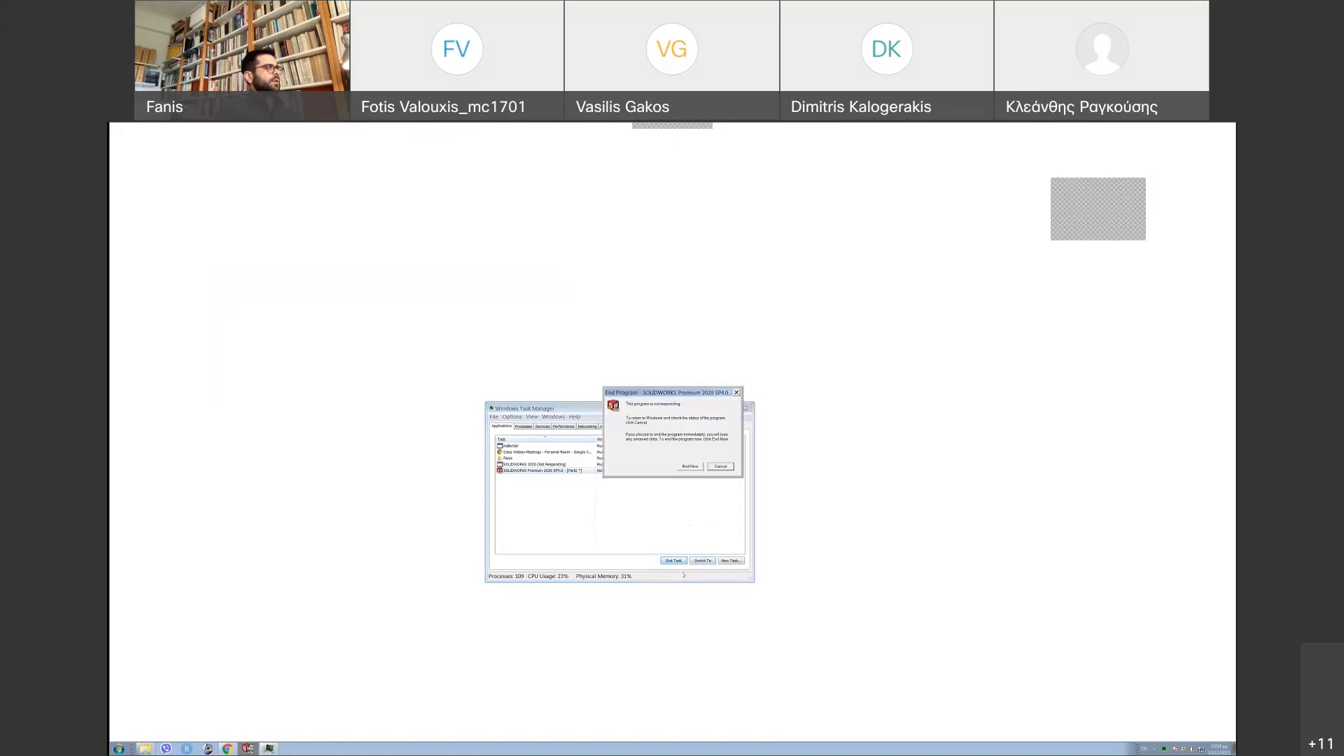
left_click(713, 520)
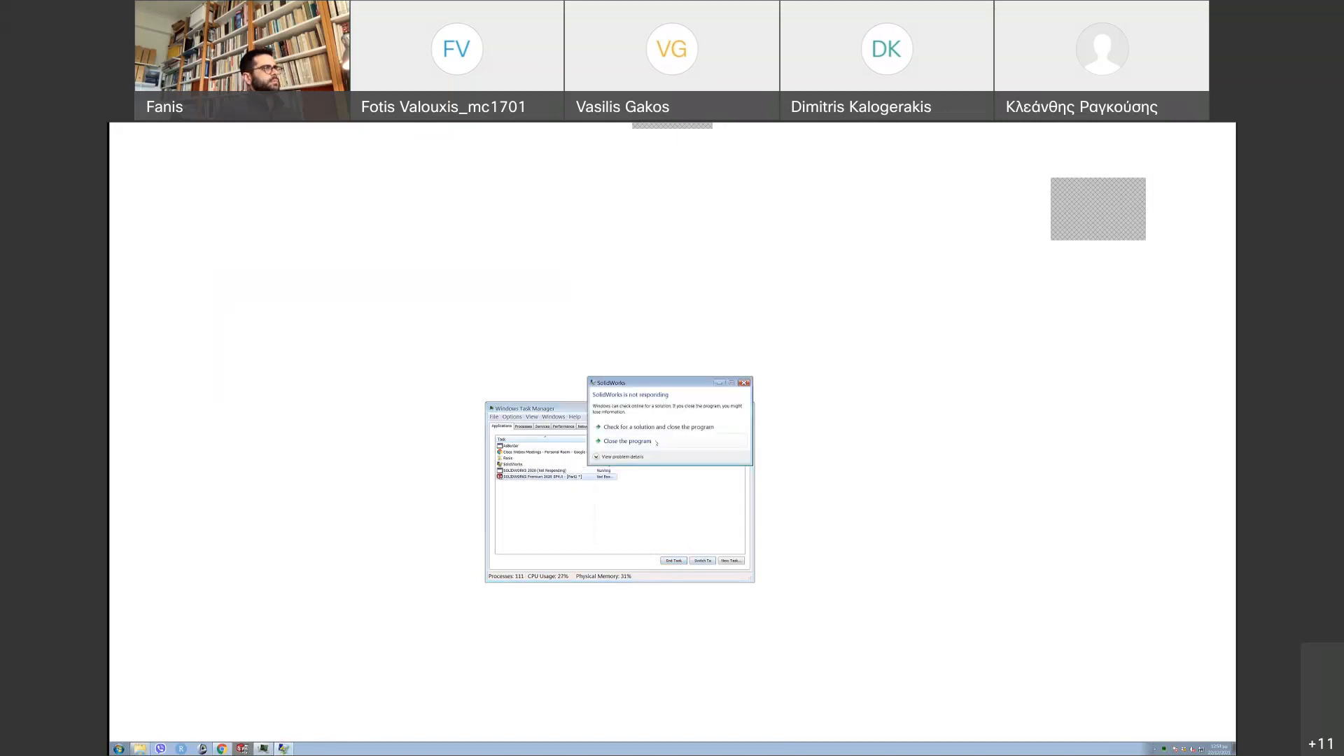
left_click(656, 442)
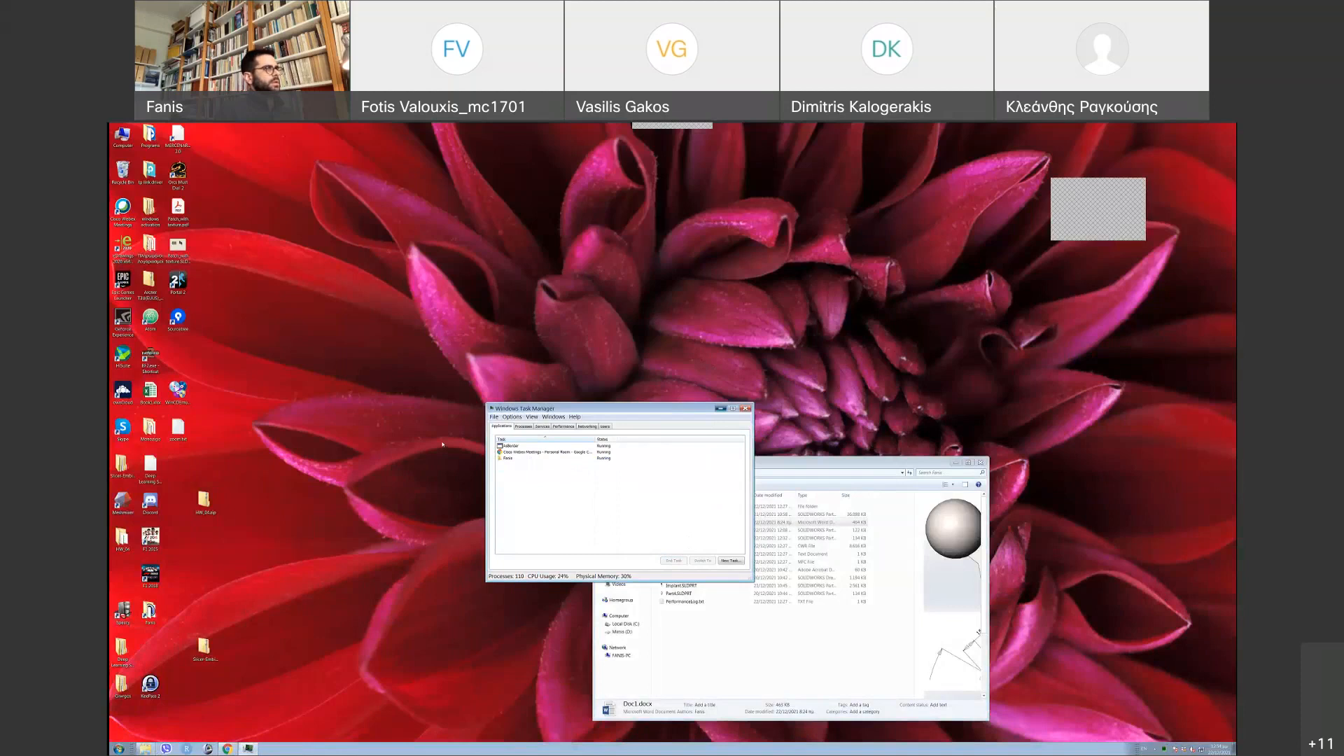
left_click(720, 408)
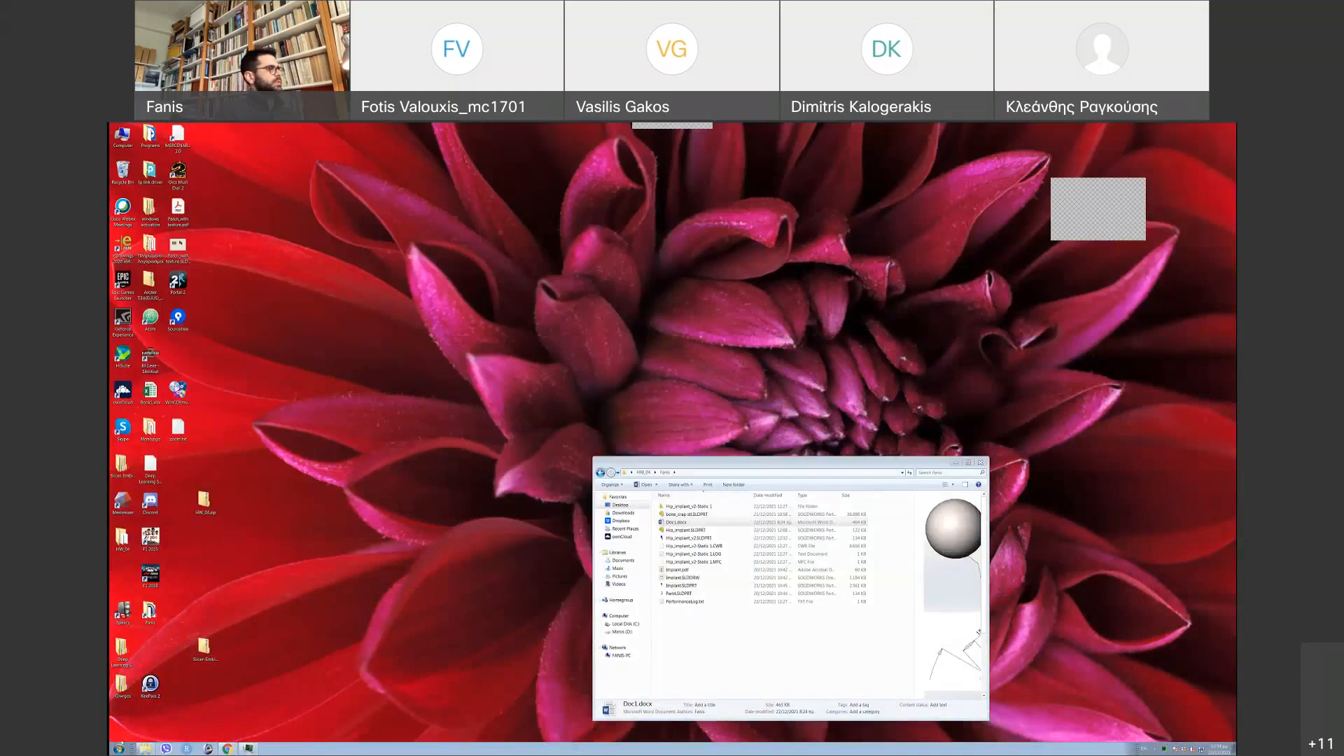
- Find and start SOLIDWORKS again from Windows, and move the file folder window clear of the splash screen
key("super")
type("s")
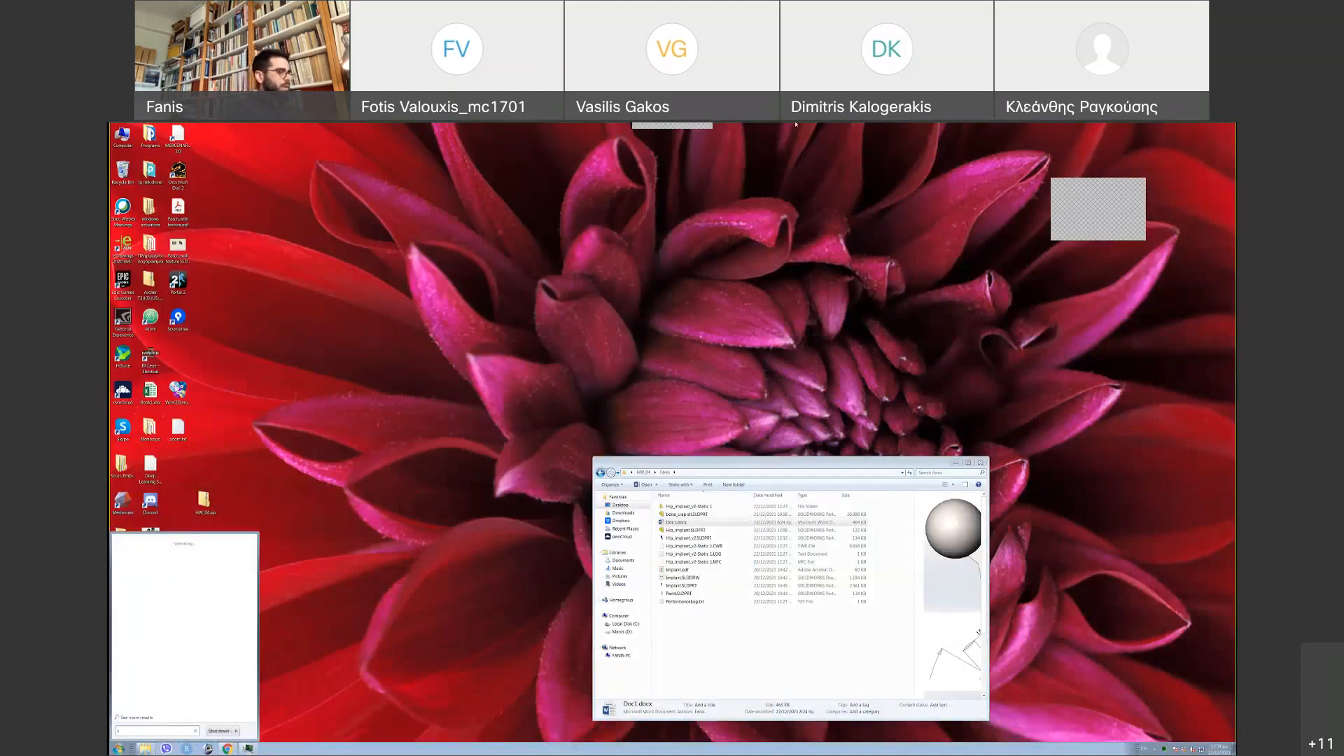
type("olidworks")
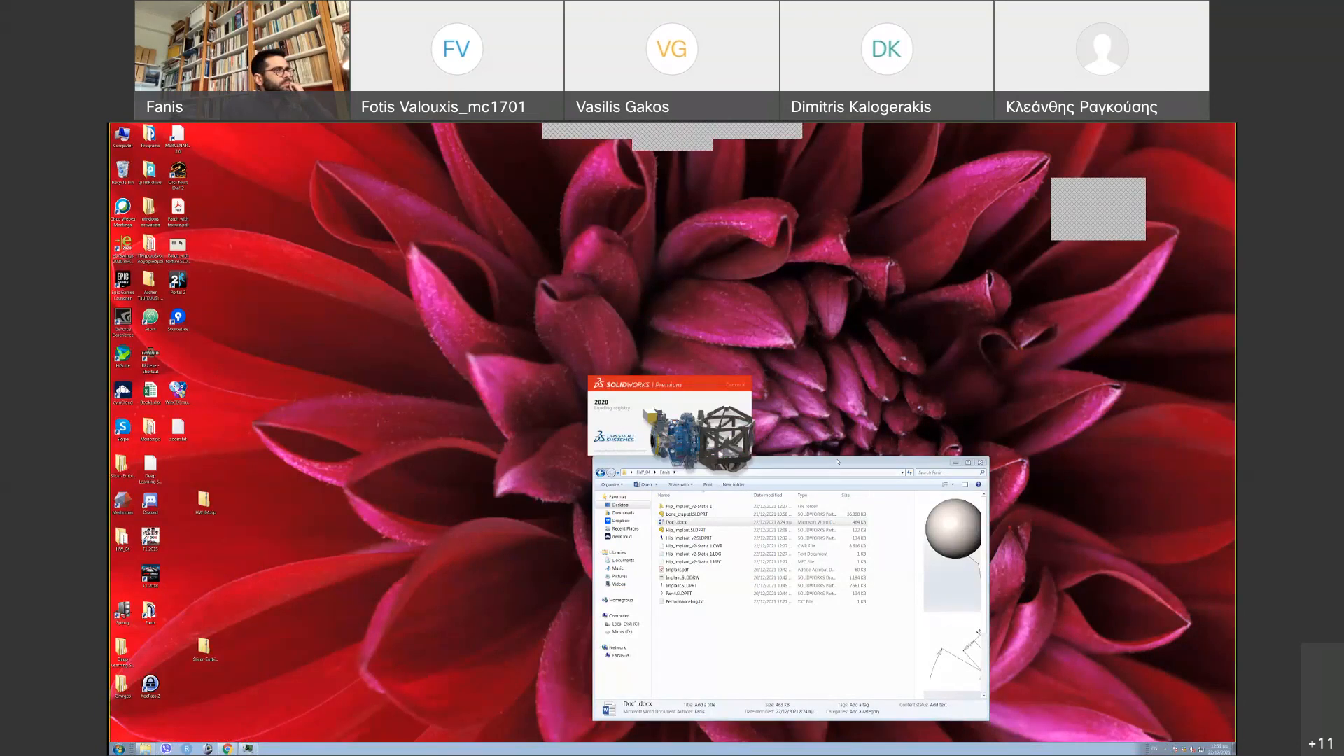
left_click_drag(839, 462, 983, 461)
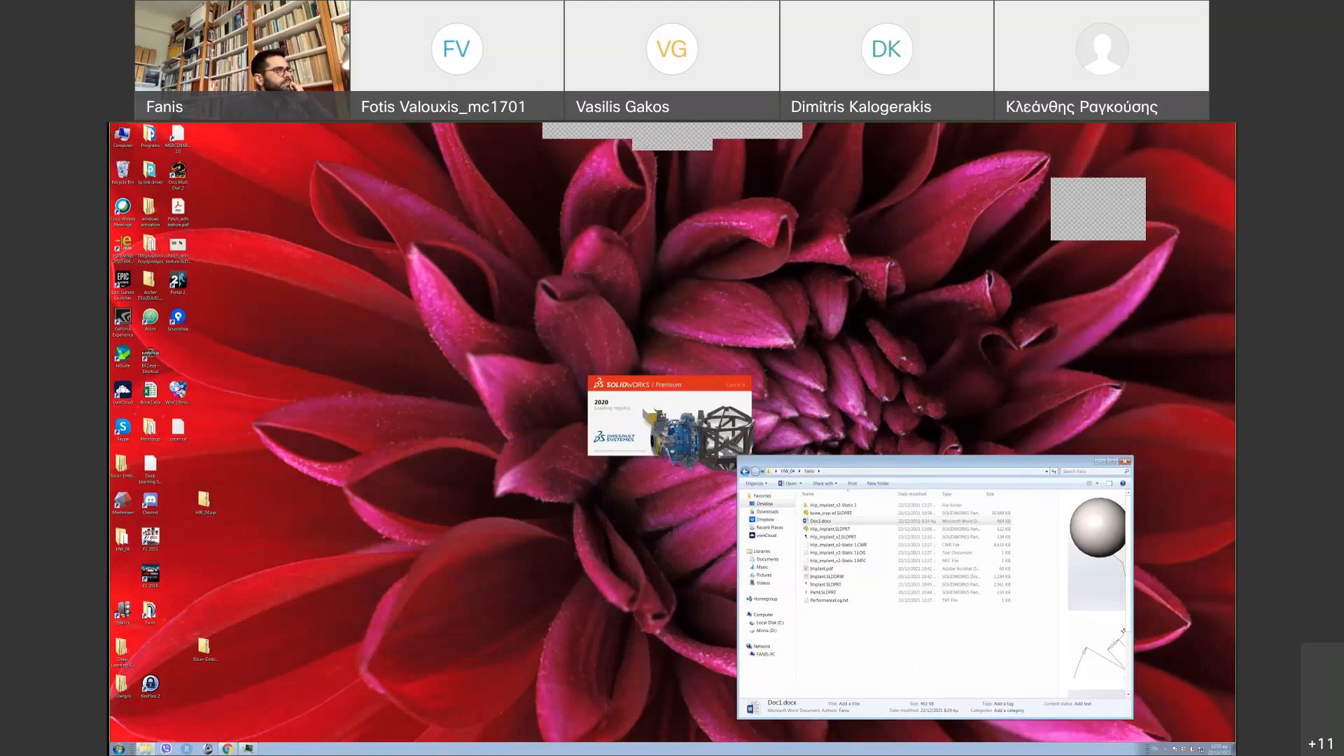
left_click_drag(901, 462, 975, 451)
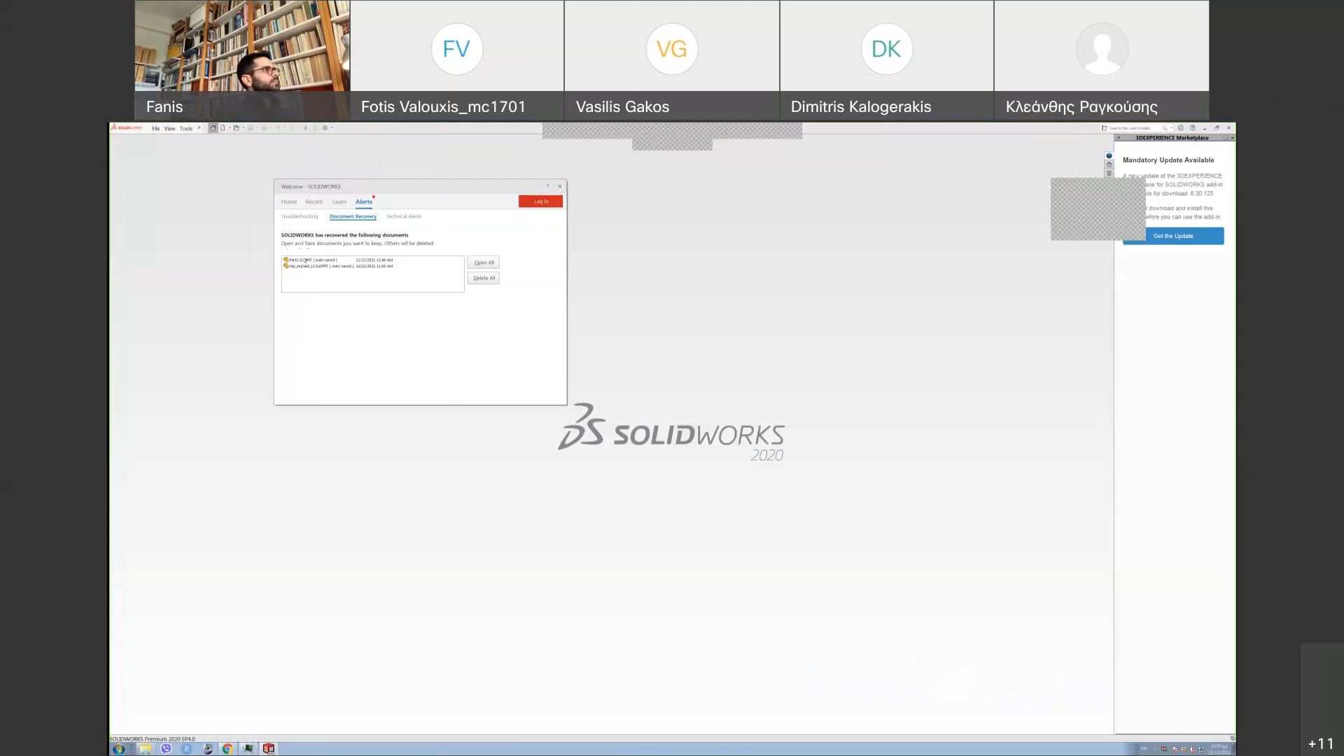
- Open the auto-recovered Part2 document and examine which sketches and features of the implant it contains
left_click(306, 260)
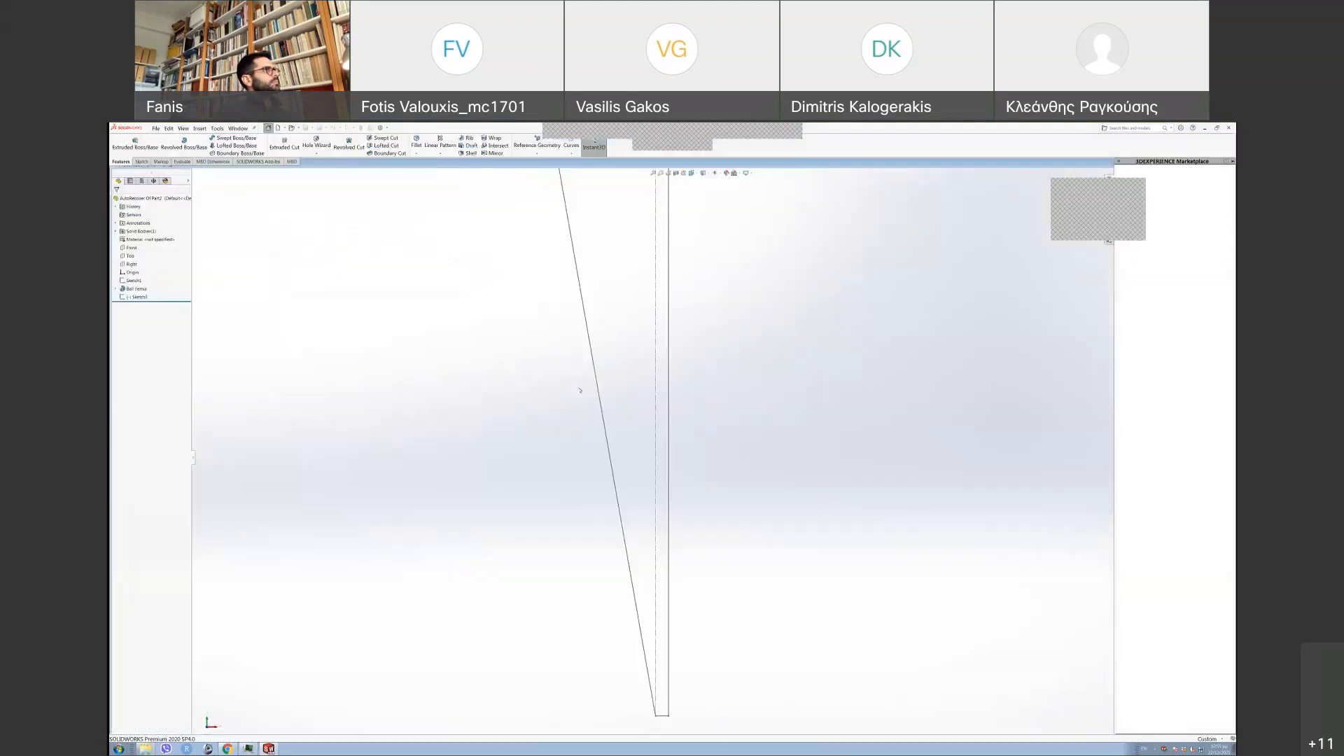
scroll(600, 383, "up", 7)
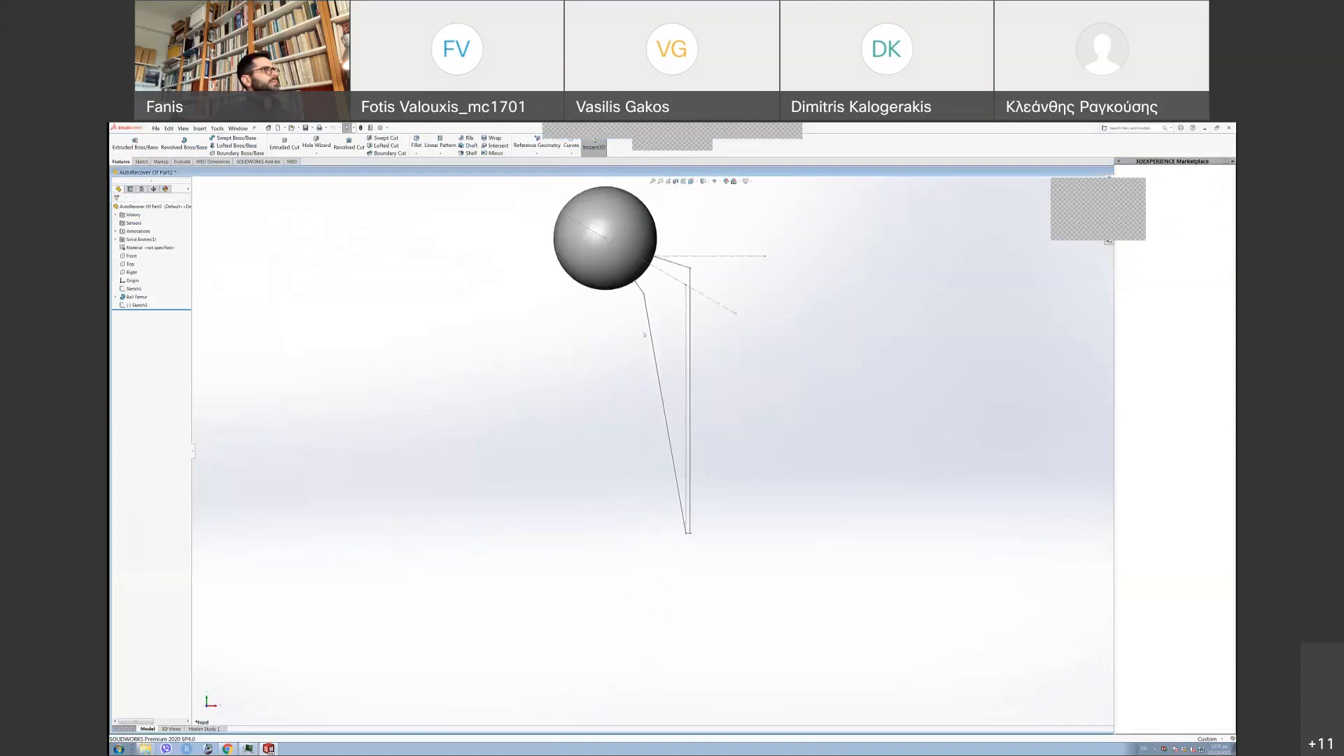
scroll(768, 396, "down", 2)
middle_click_drag(713, 419, 710, 417)
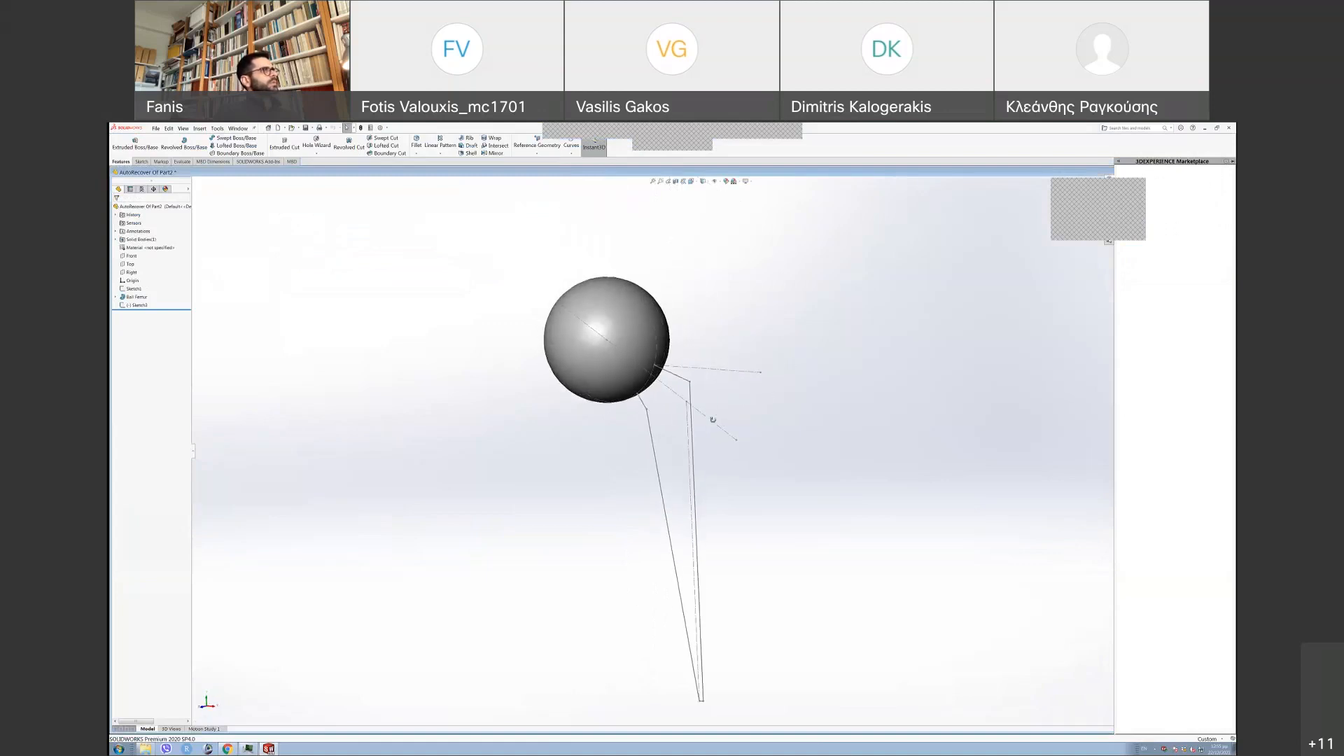
left_click(139, 305)
left_click(520, 472)
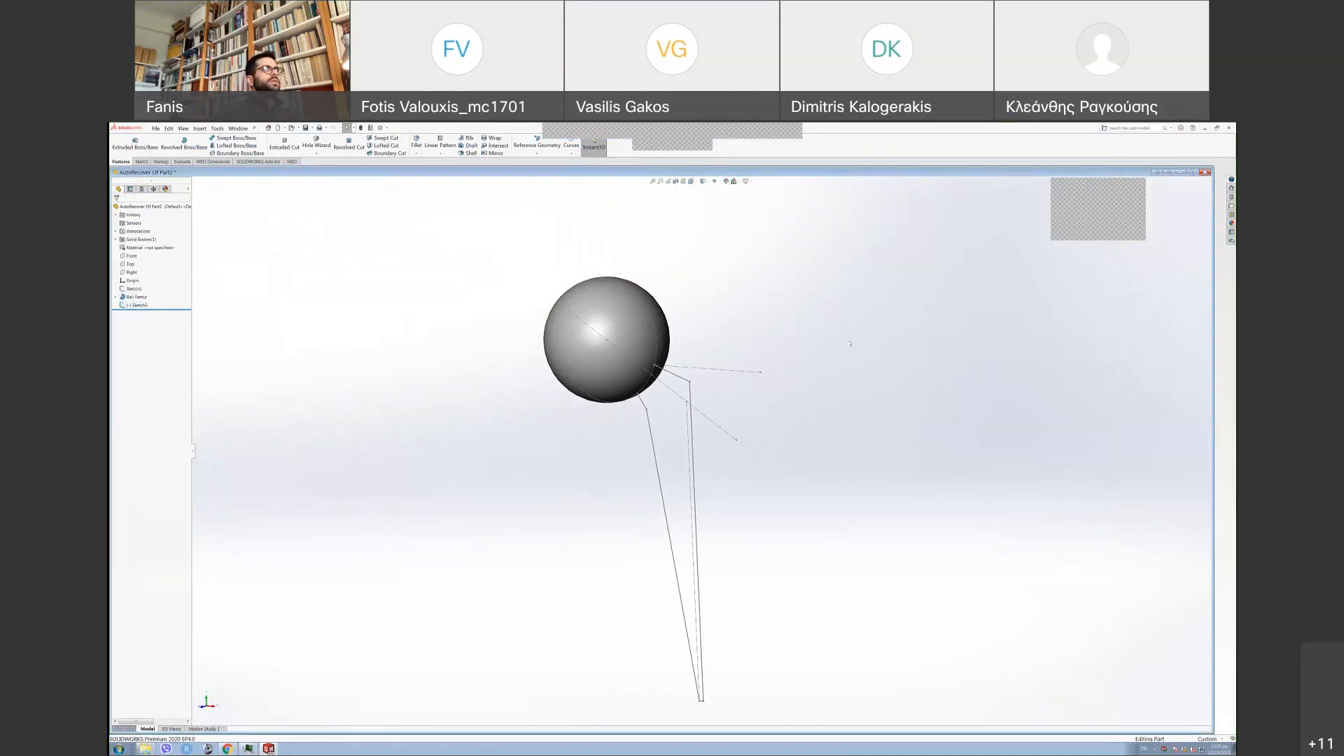
middle_click_drag(520, 471, 607, 462)
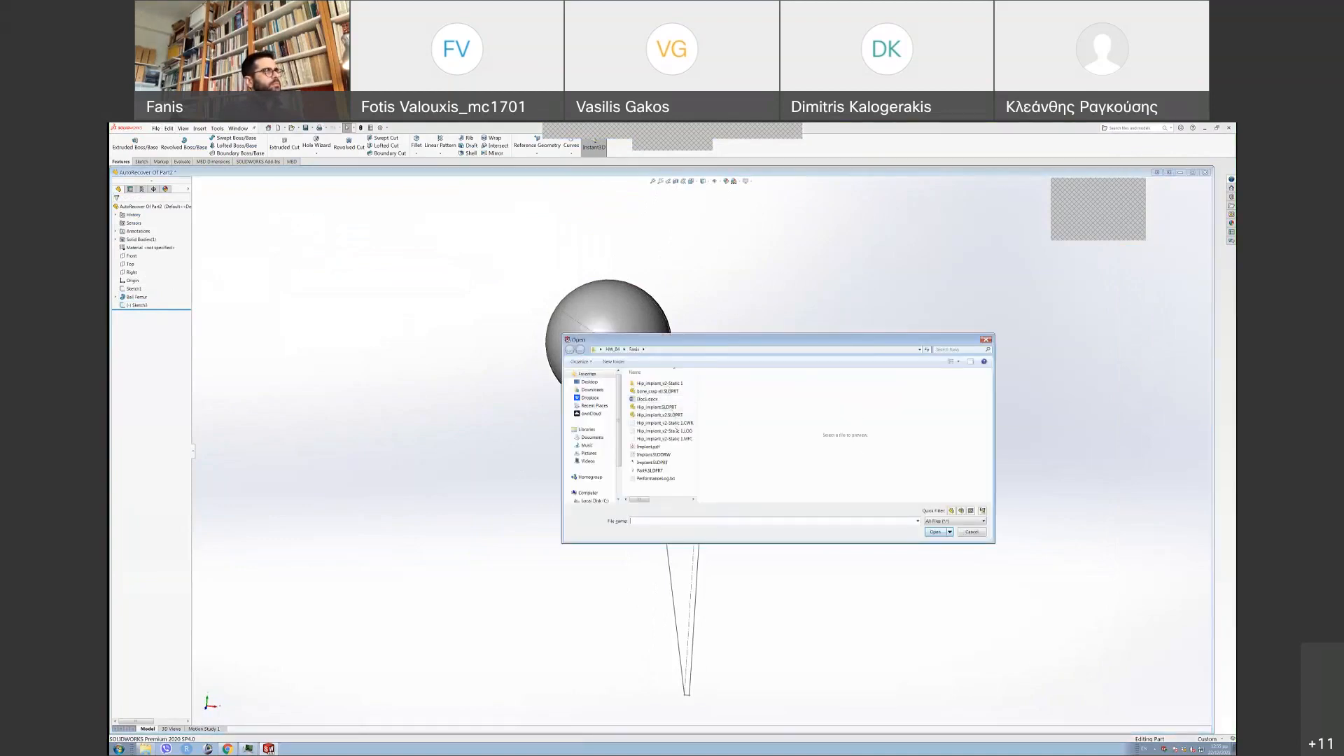
- Open the part file Hip_implant_v2.SLDPRT and check its shortened stem and assigned titanium material
left_click(677, 417)
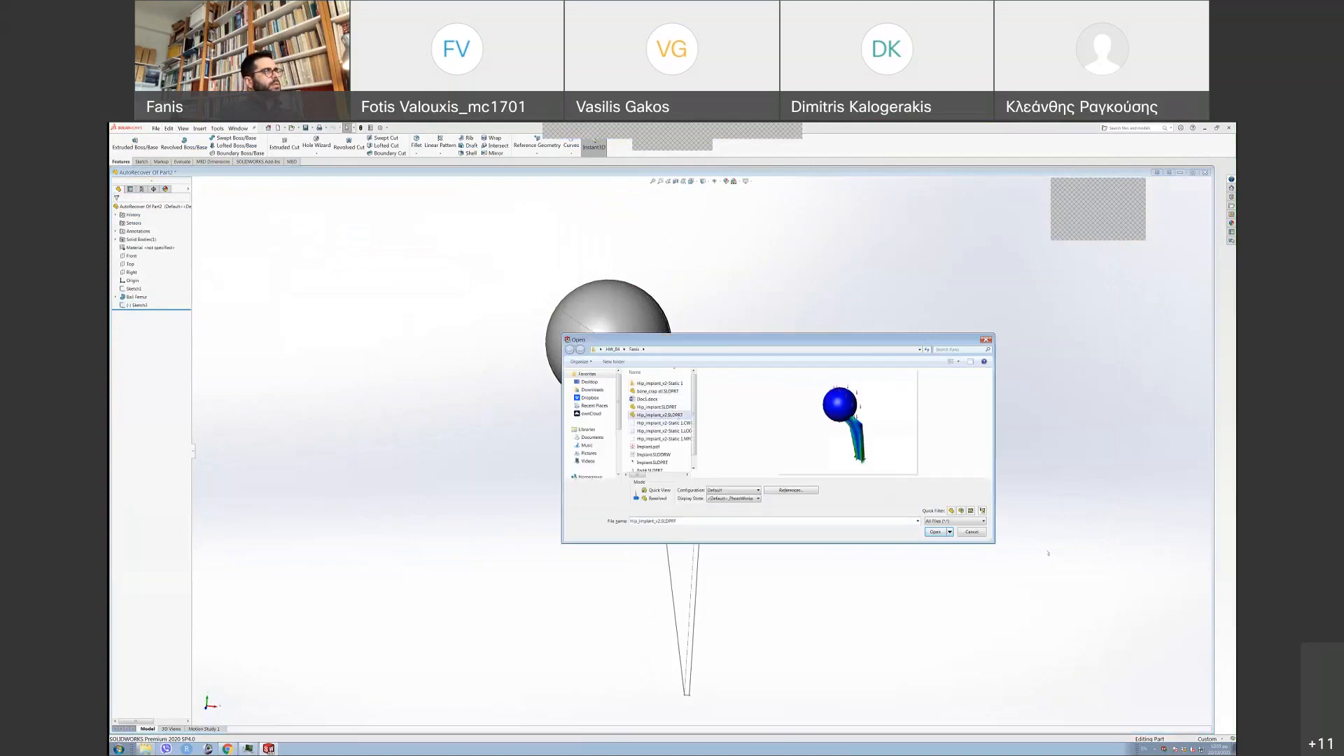
left_click(935, 532)
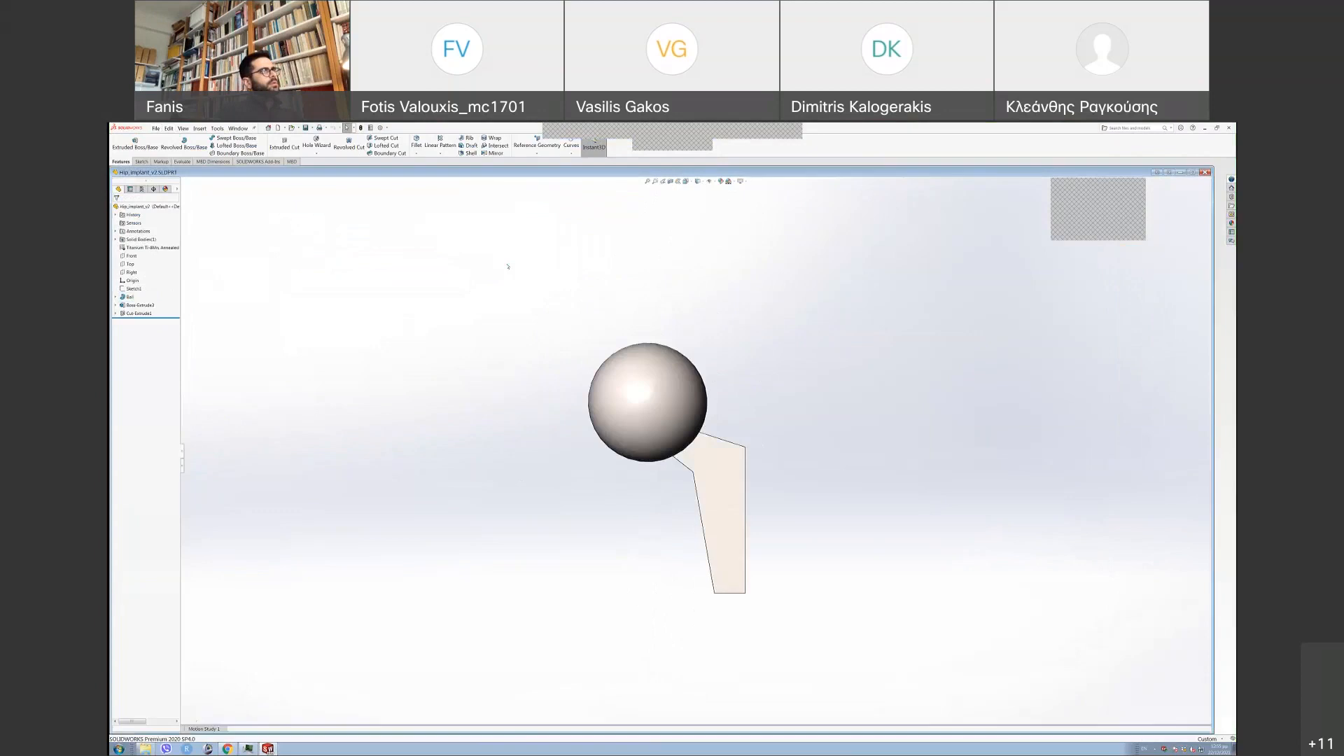
scroll(910, 336, "up", 1)
scroll(768, 371, "down", 2)
mouse_move(703, 393)
middle_mouse_down()
mouse_move(696, 376)
mouse_move(706, 423)
middle_mouse_up()
scroll(701, 472, "down", 2)
scroll(697, 476, "up", 2)
mouse_move(667, 483)
middle_mouse_down()
mouse_move(699, 482)
mouse_move(681, 477)
middle_mouse_up()
left_click(153, 248)
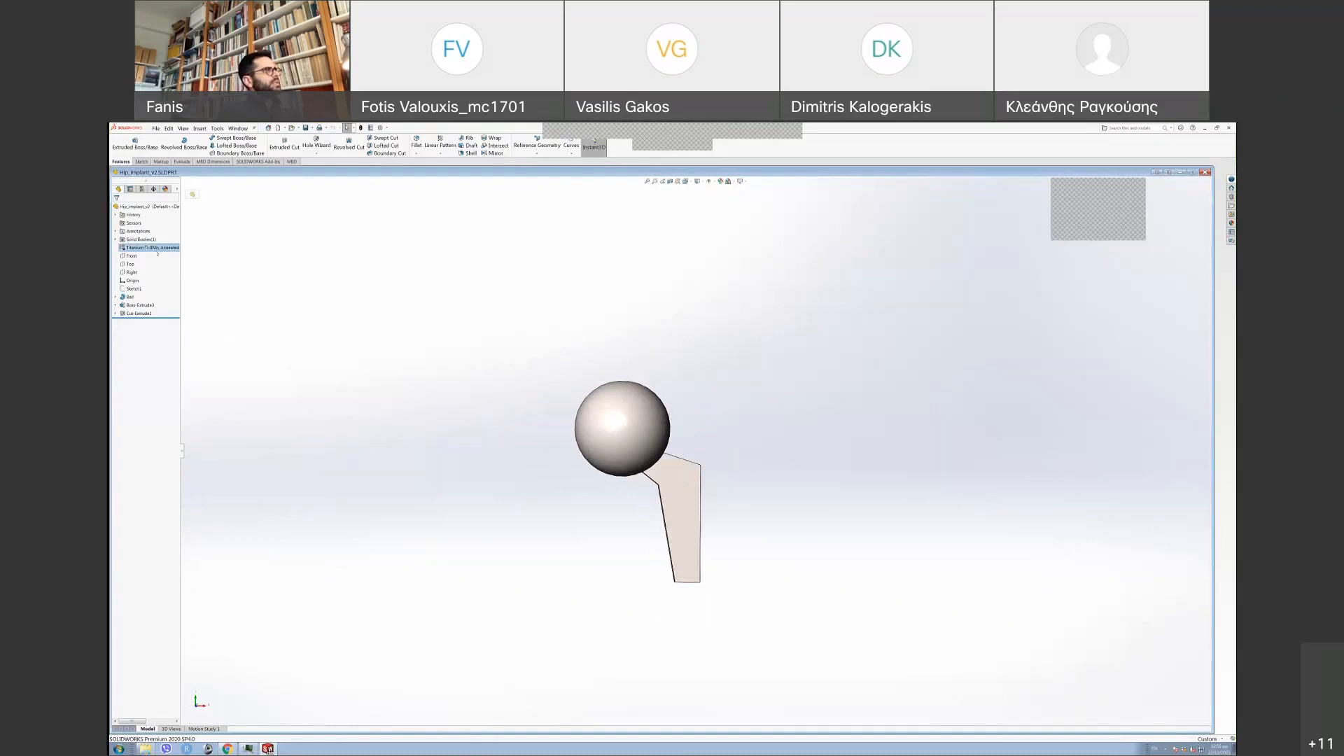
middle_click_drag(765, 378, 685, 459)
scroll(687, 449, "down", 2)
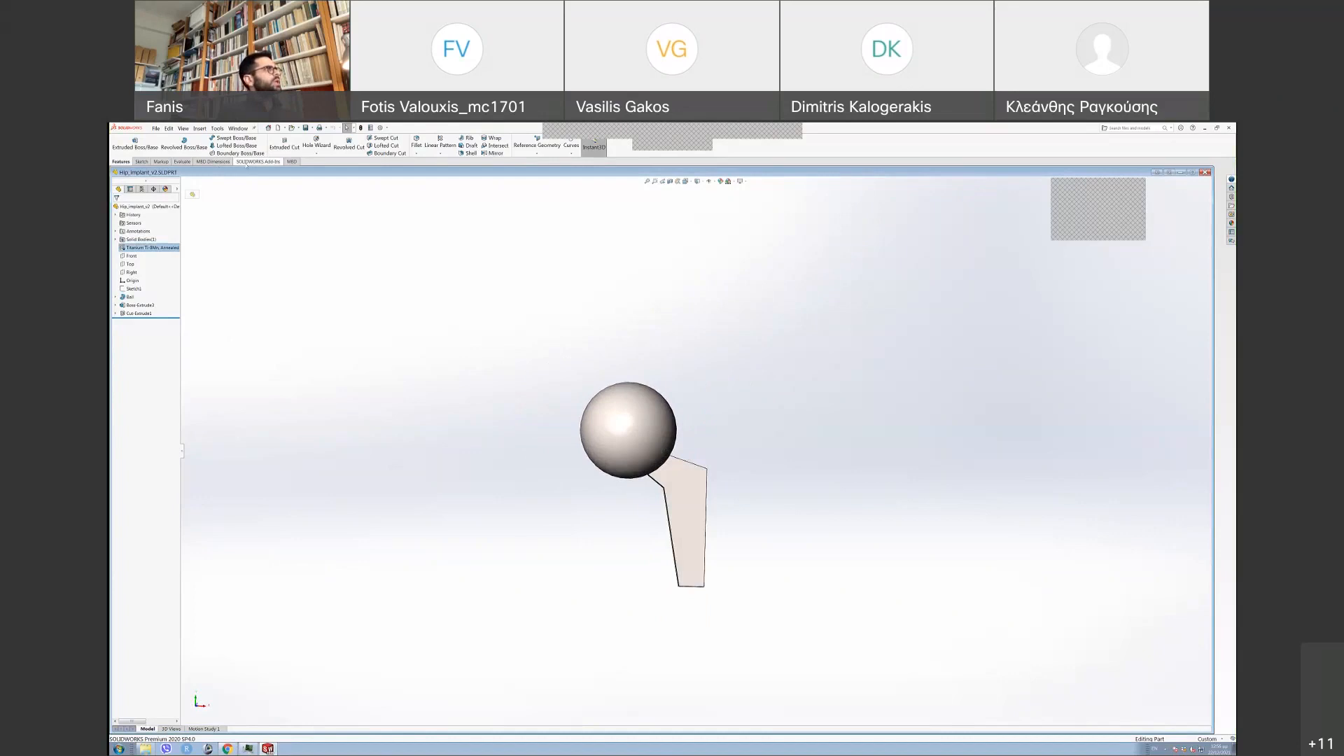
- Load the SOLIDWORKS Simulation add-in
left_click(256, 162)
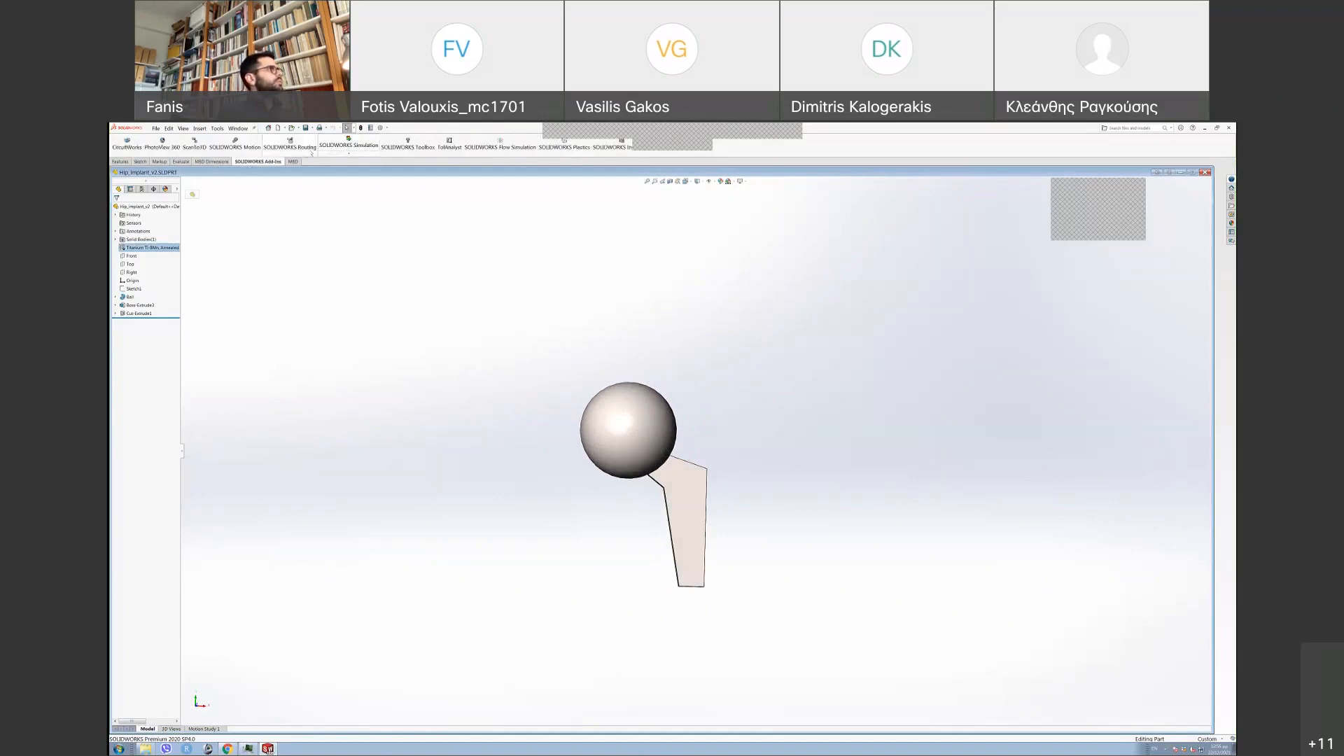
left_click(338, 143)
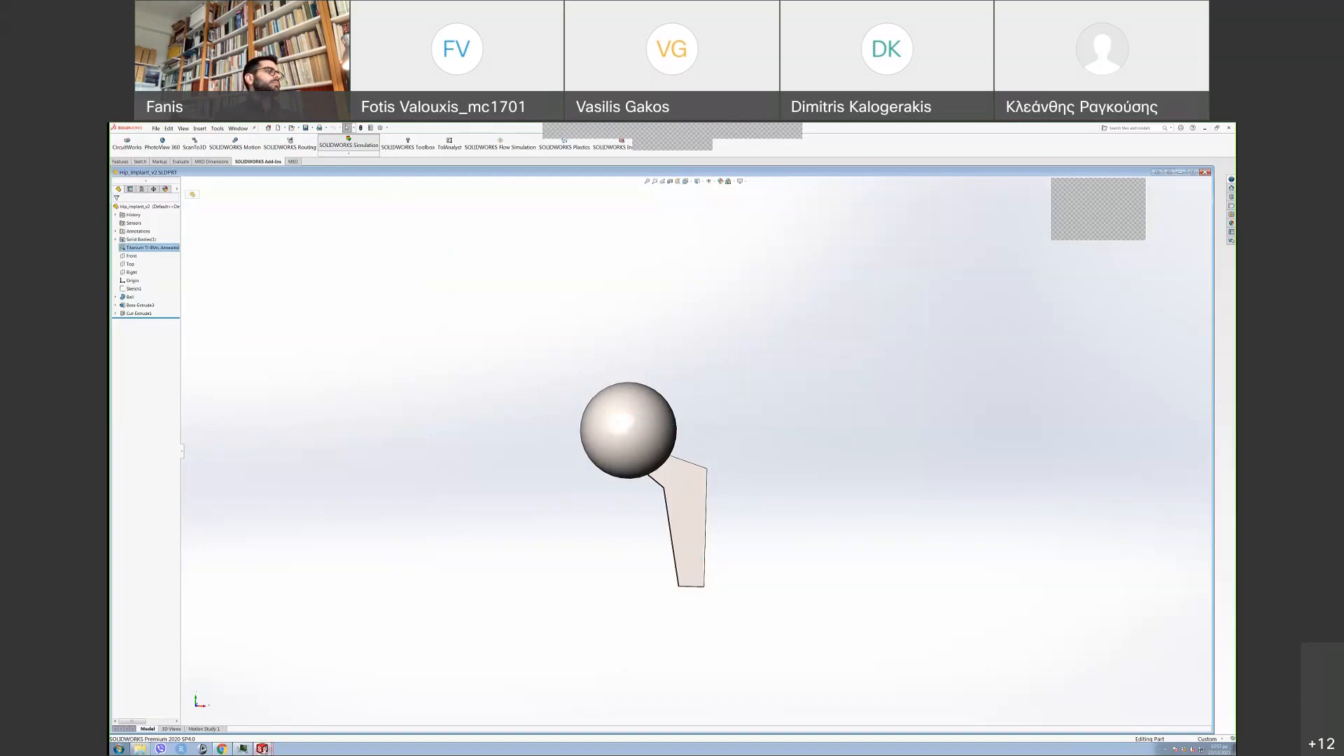
mouse_move(263, 749)
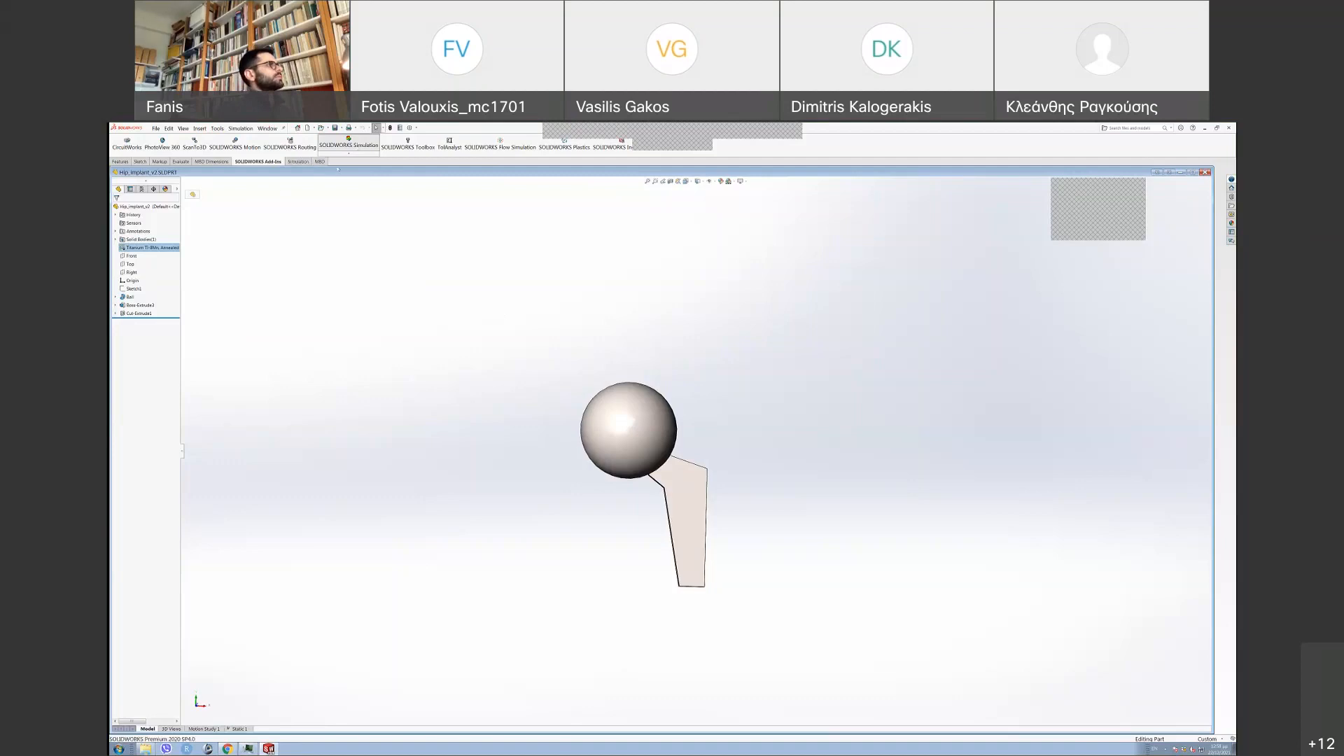
- Maximize the part's window and create a new Static simulation study for the implant with the default name
left_click(298, 162)
middle_click_drag(829, 581, 810, 555)
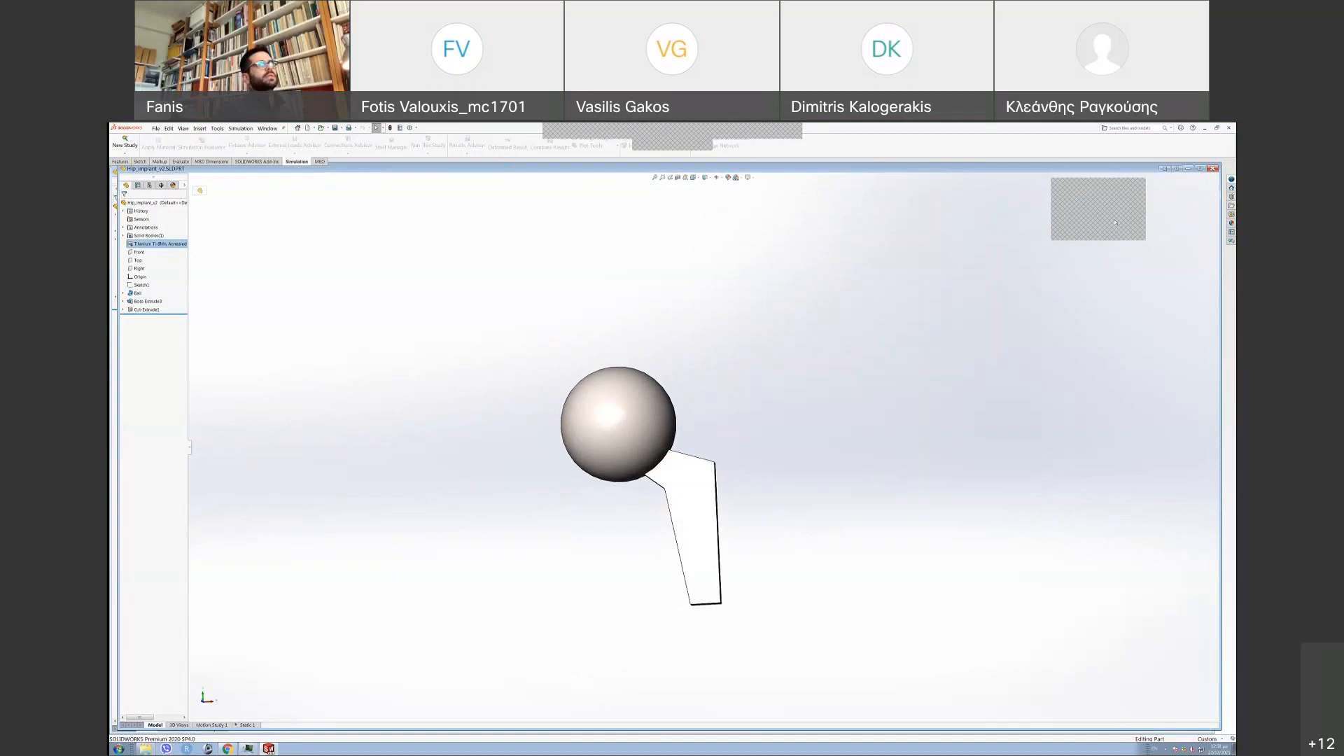
left_click(1200, 168)
left_click(125, 154)
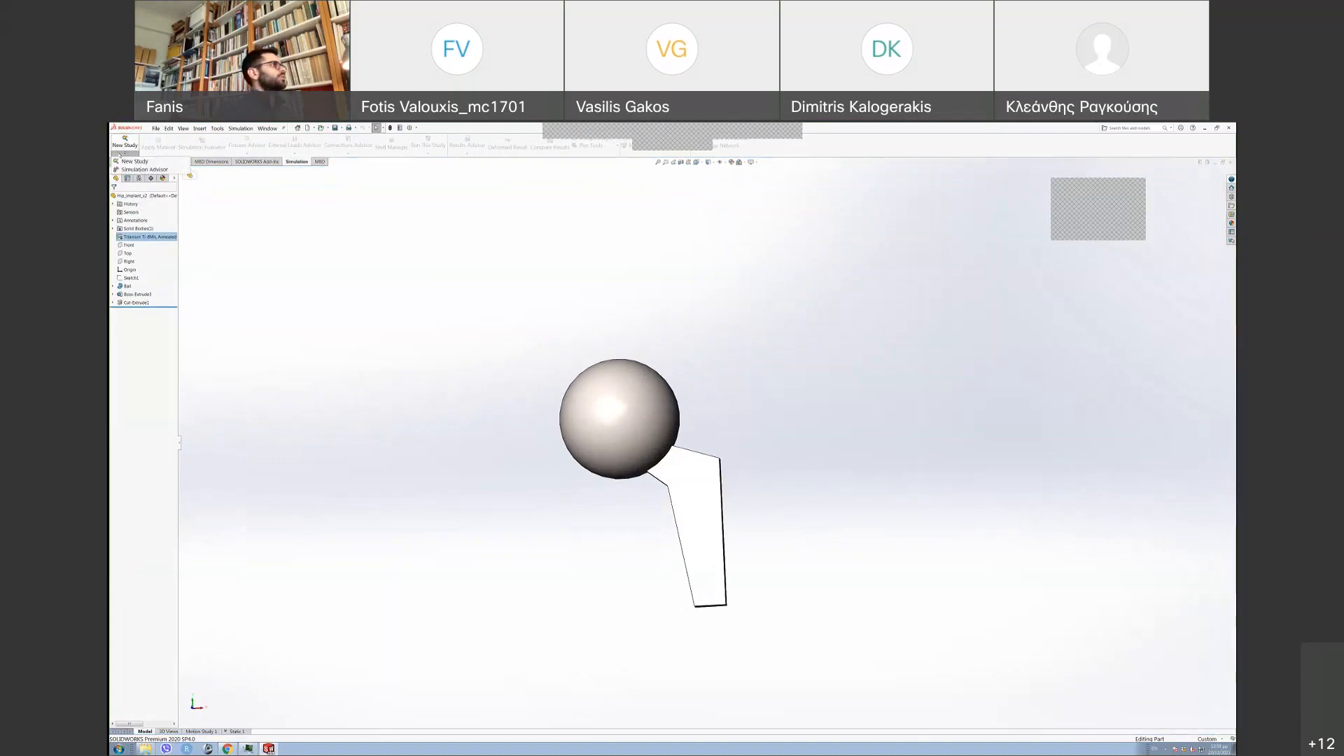
left_click(137, 161)
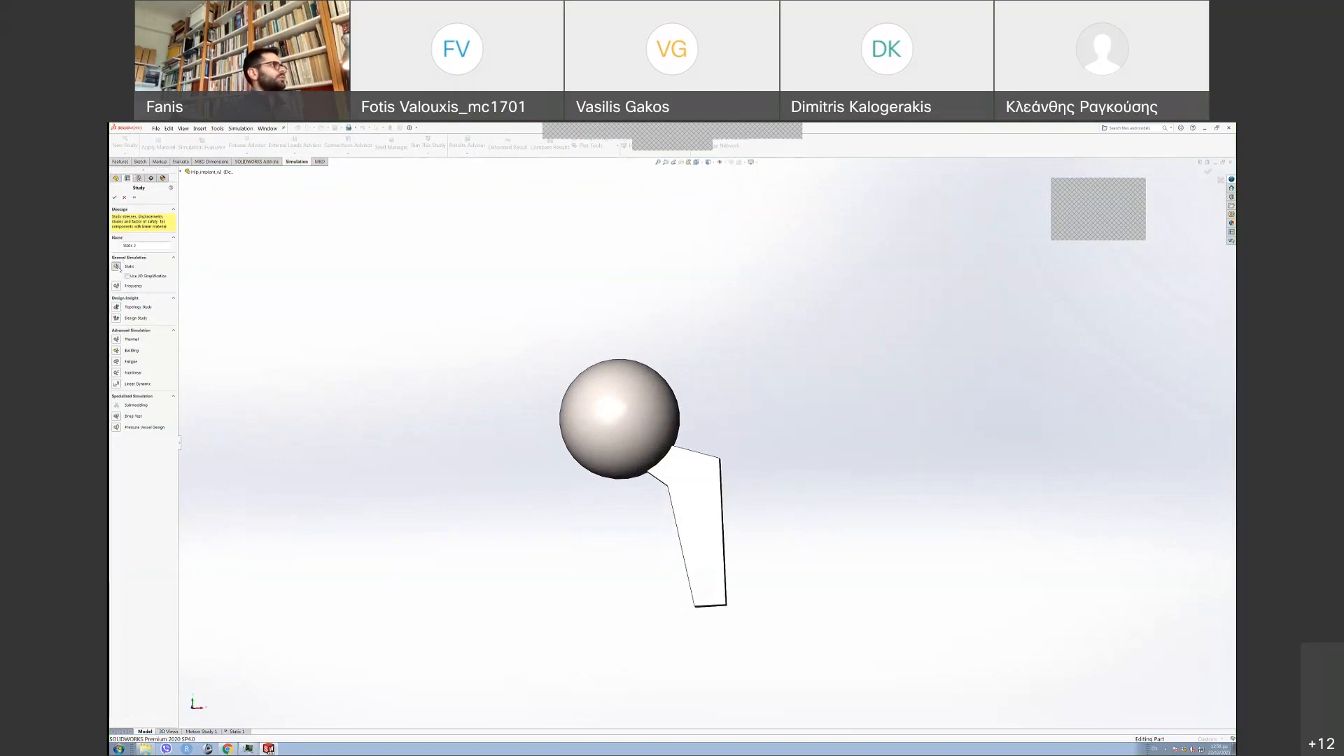
left_click(118, 266)
left_click(116, 197)
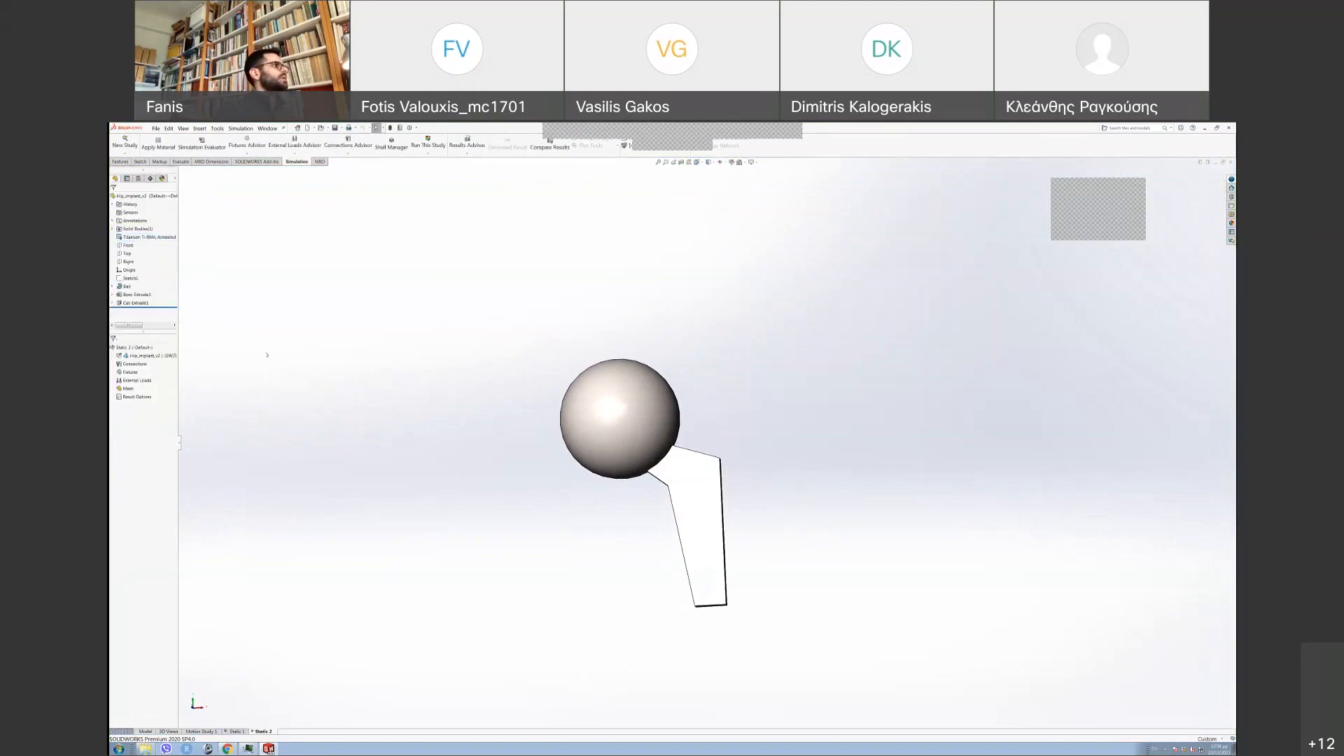
- Add a Fixed Geometry fixture to the bottom end face of the implant stem
middle_click_drag(871, 558, 876, 514)
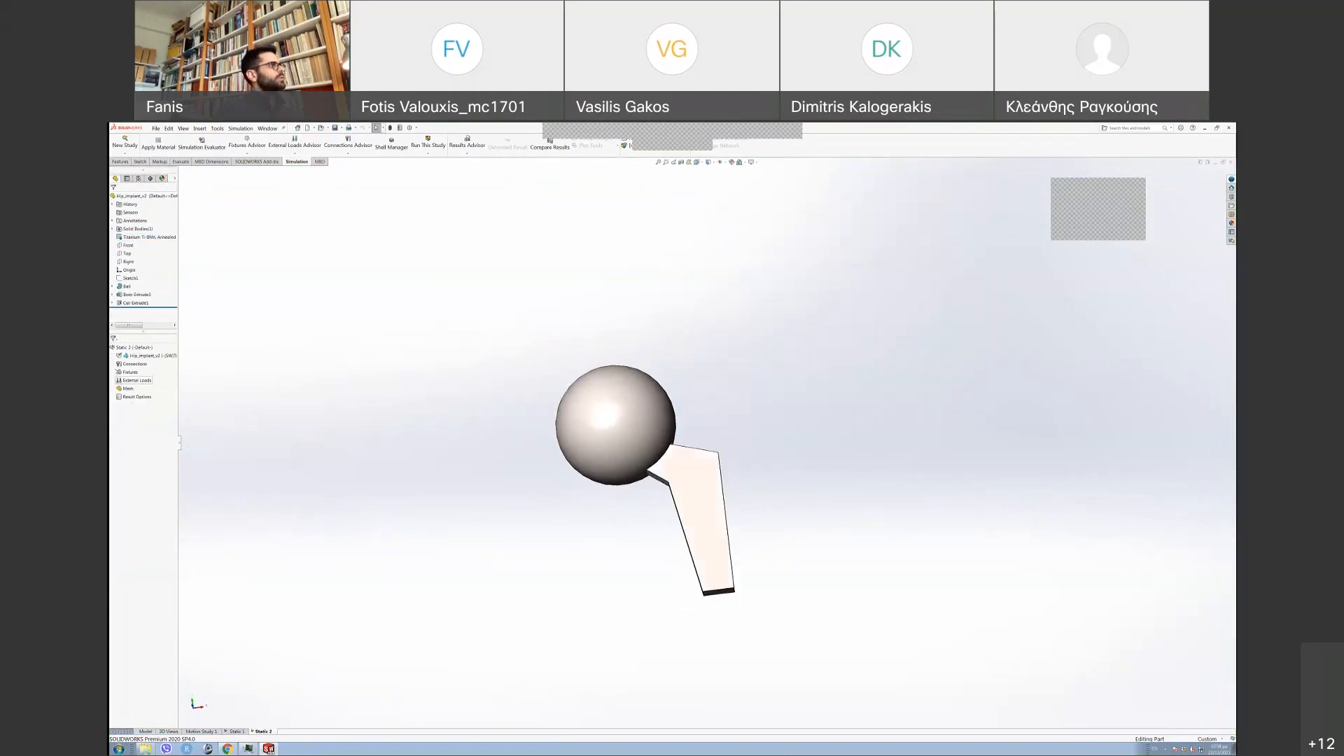
left_click(129, 371)
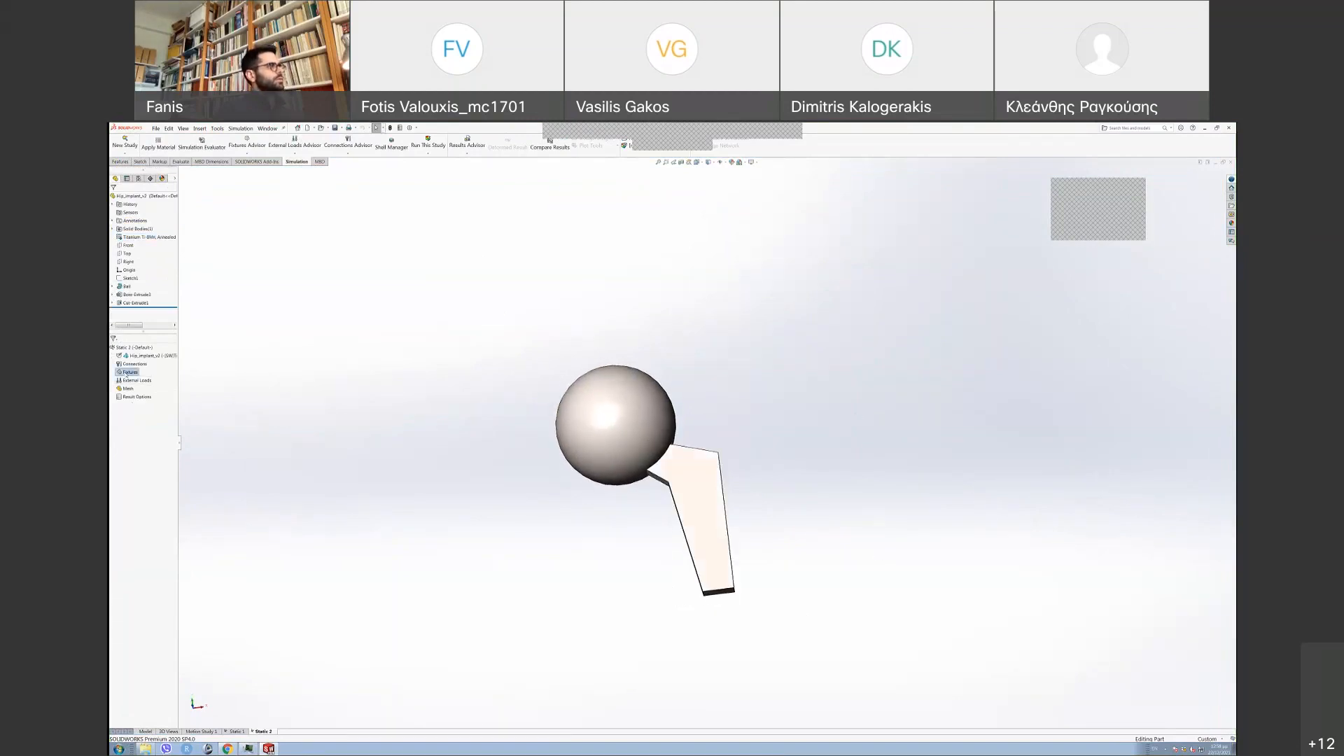
right_click(128, 373)
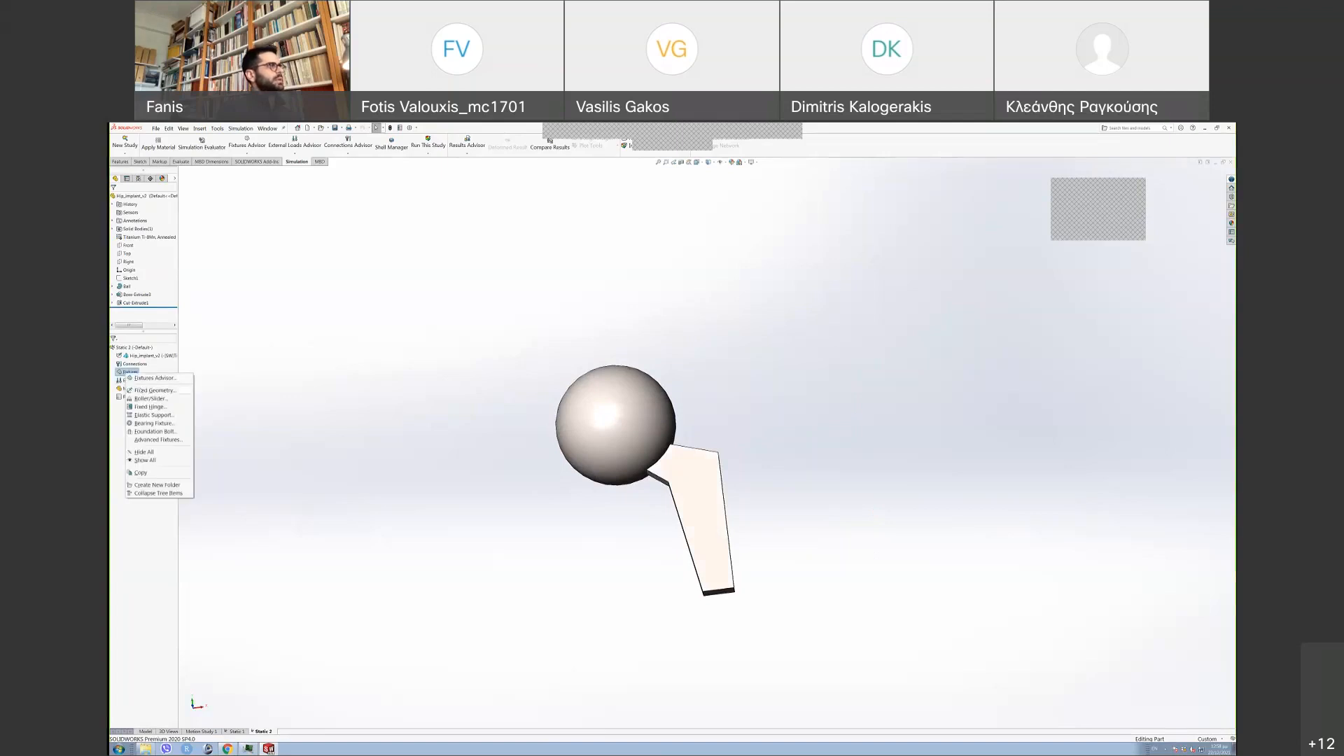
left_click(153, 390)
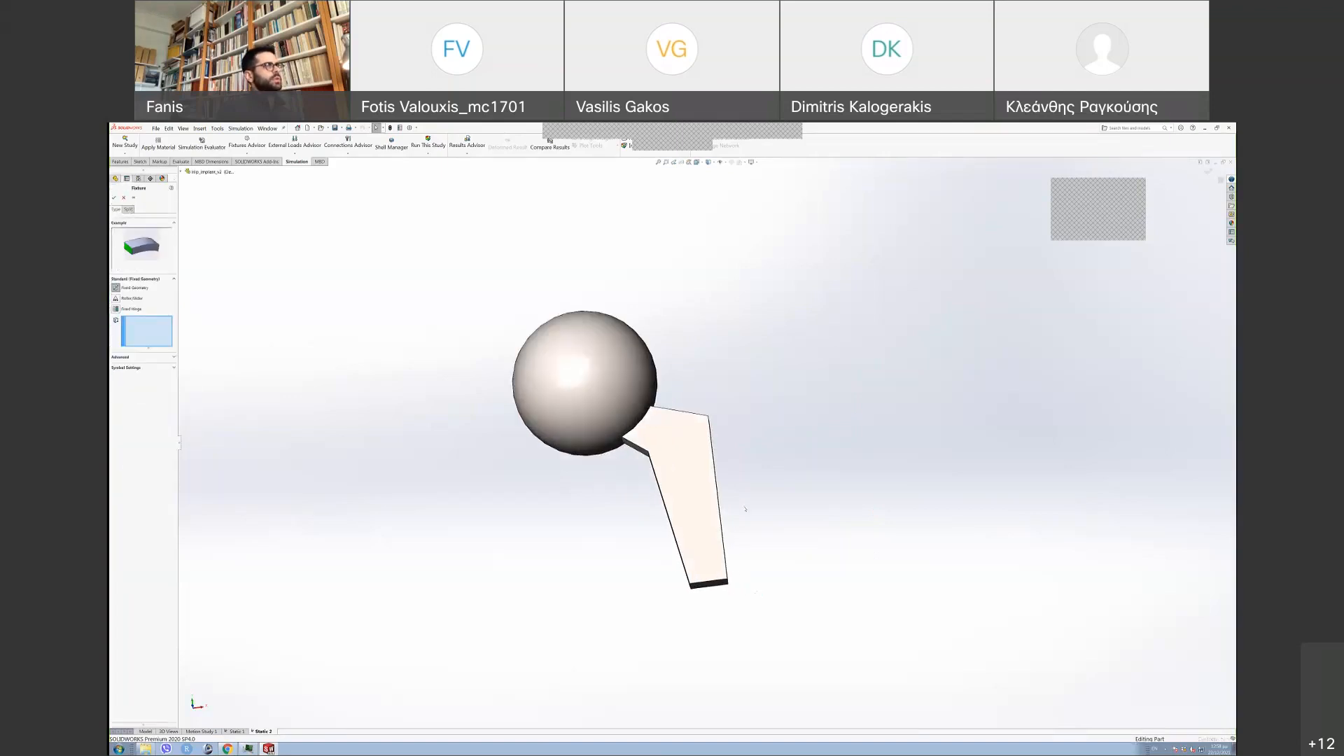
left_click(704, 522)
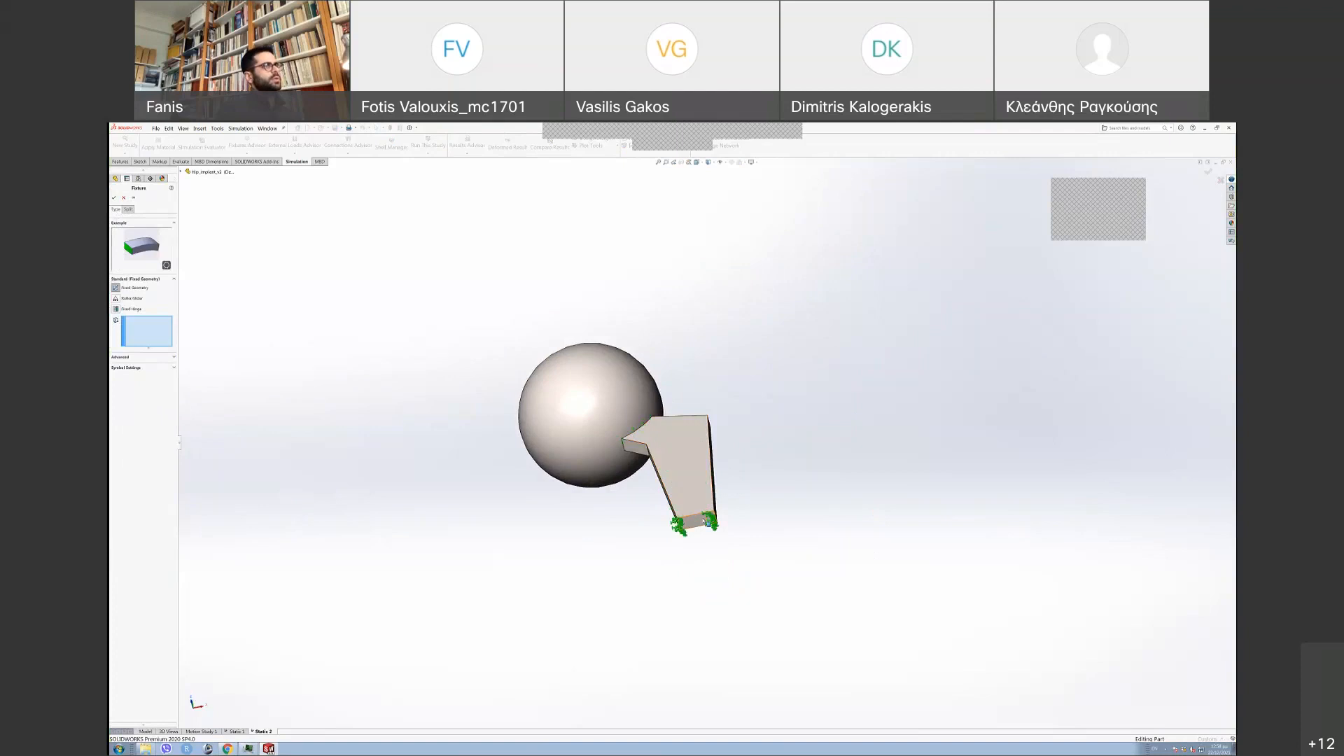
left_click(703, 521)
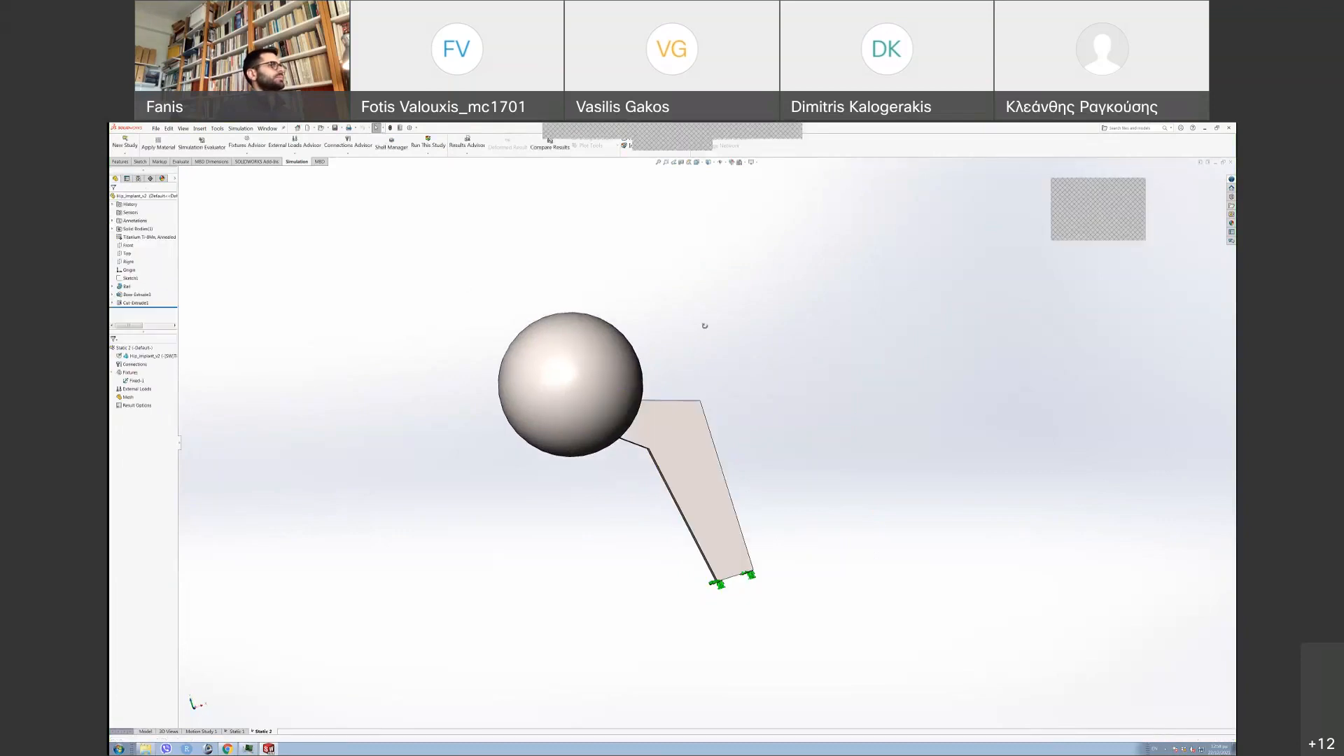
- Apply a 700 N downward force to the implant's spherical head, using the stem's straight vertical edge as the selected direction
middle_click_drag(705, 324, 680, 388)
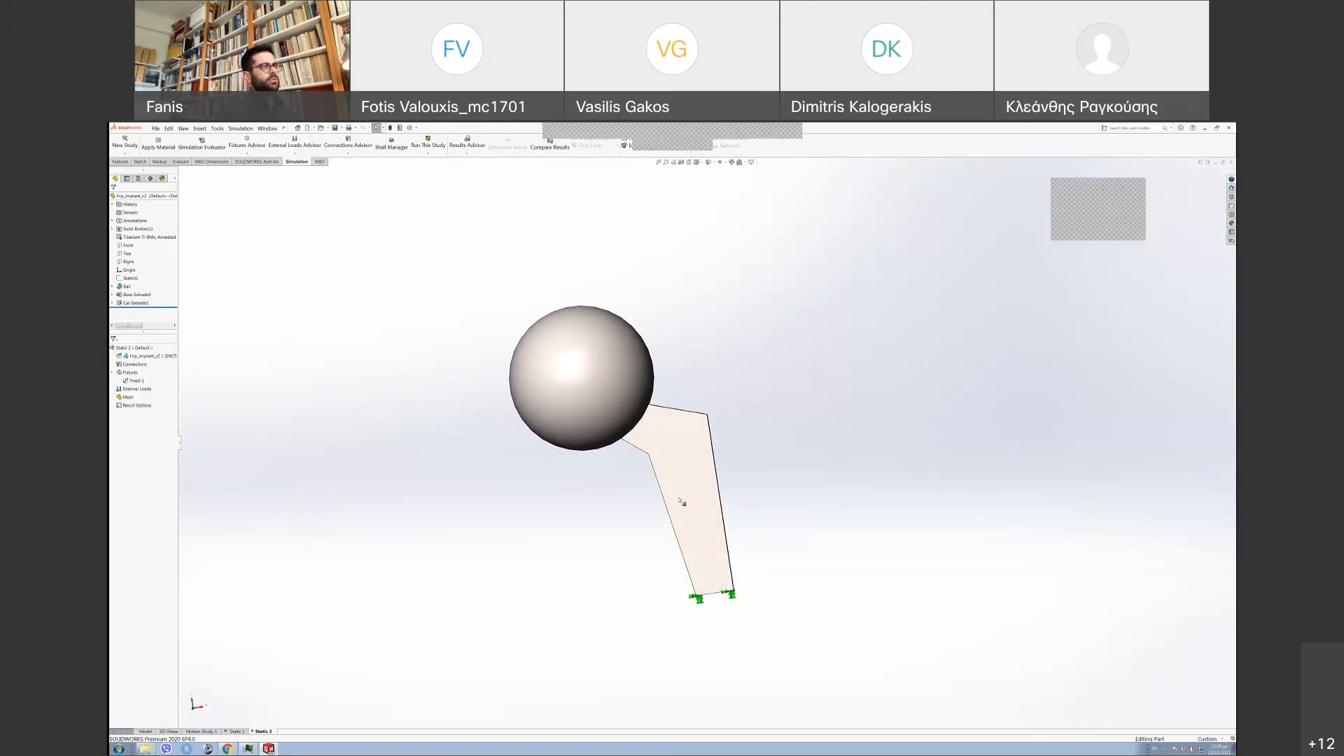
key("ctrl+1")
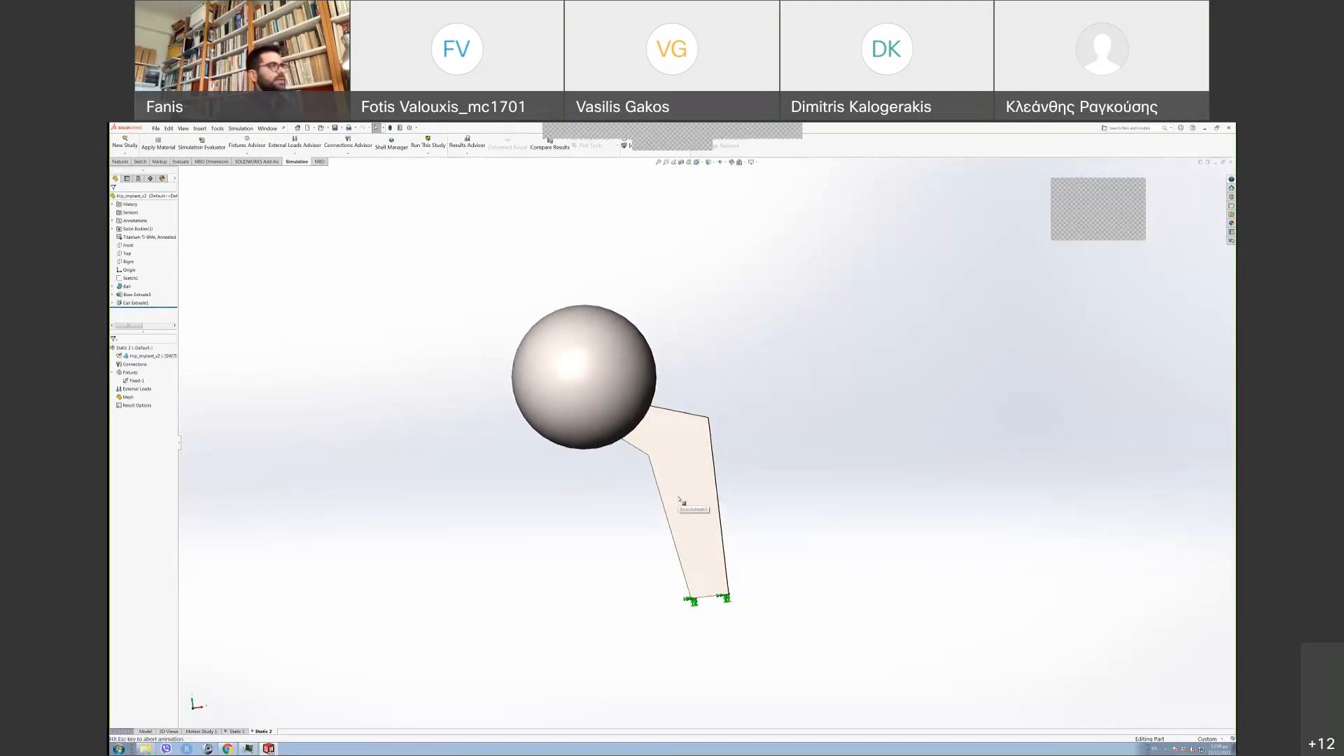
left_click(138, 395)
right_click(138, 394)
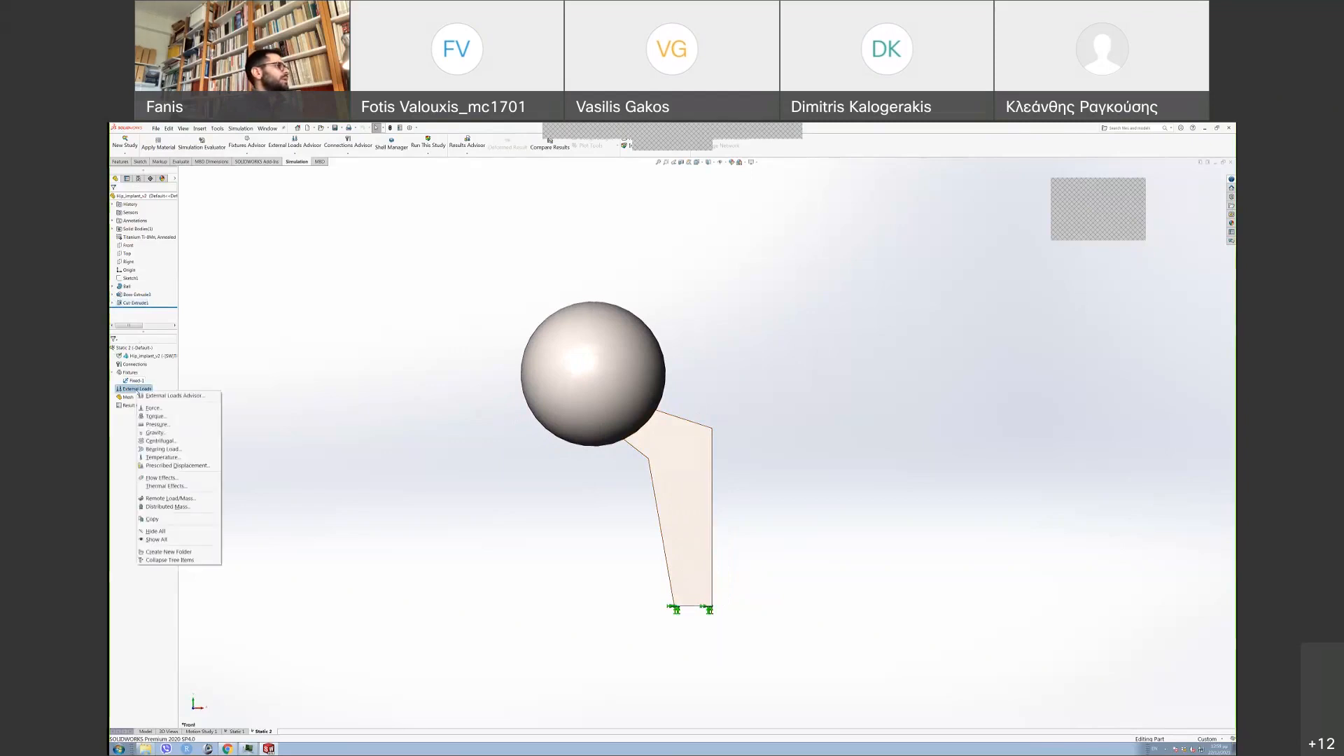
left_click(149, 407)
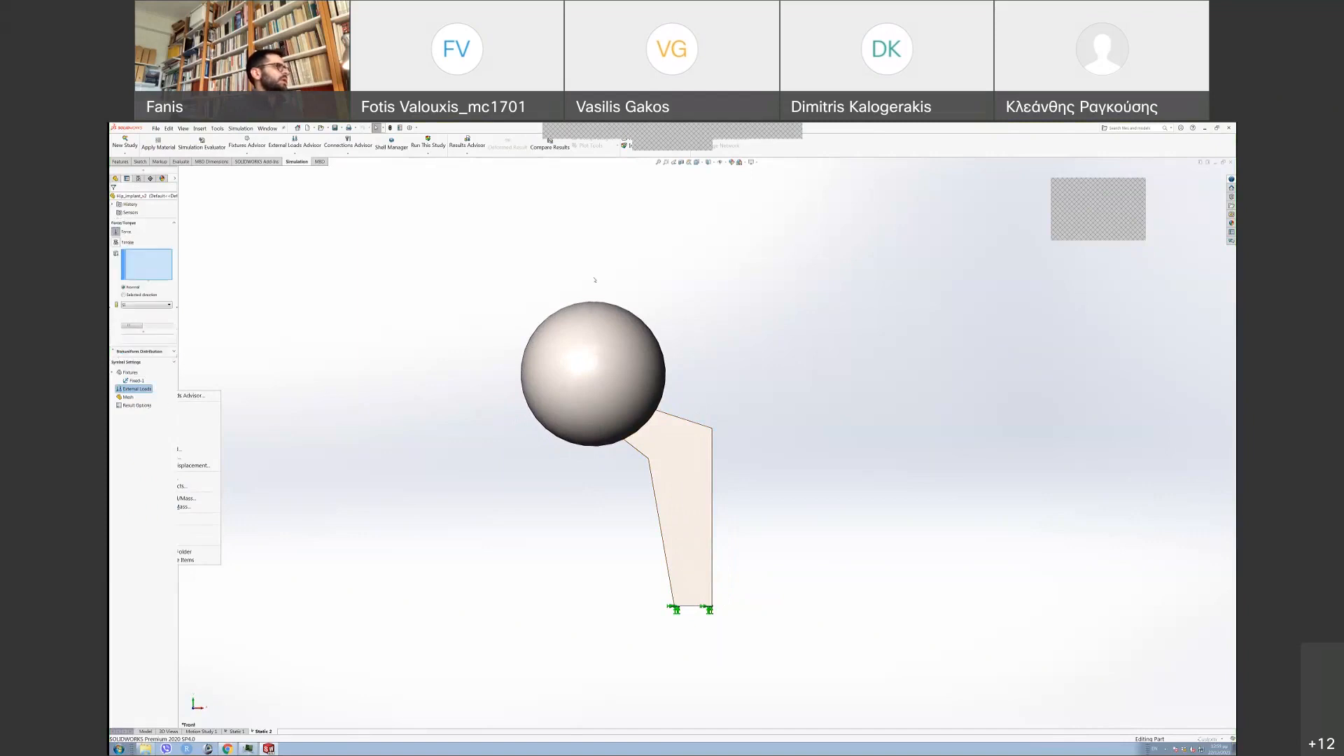
left_click(600, 320)
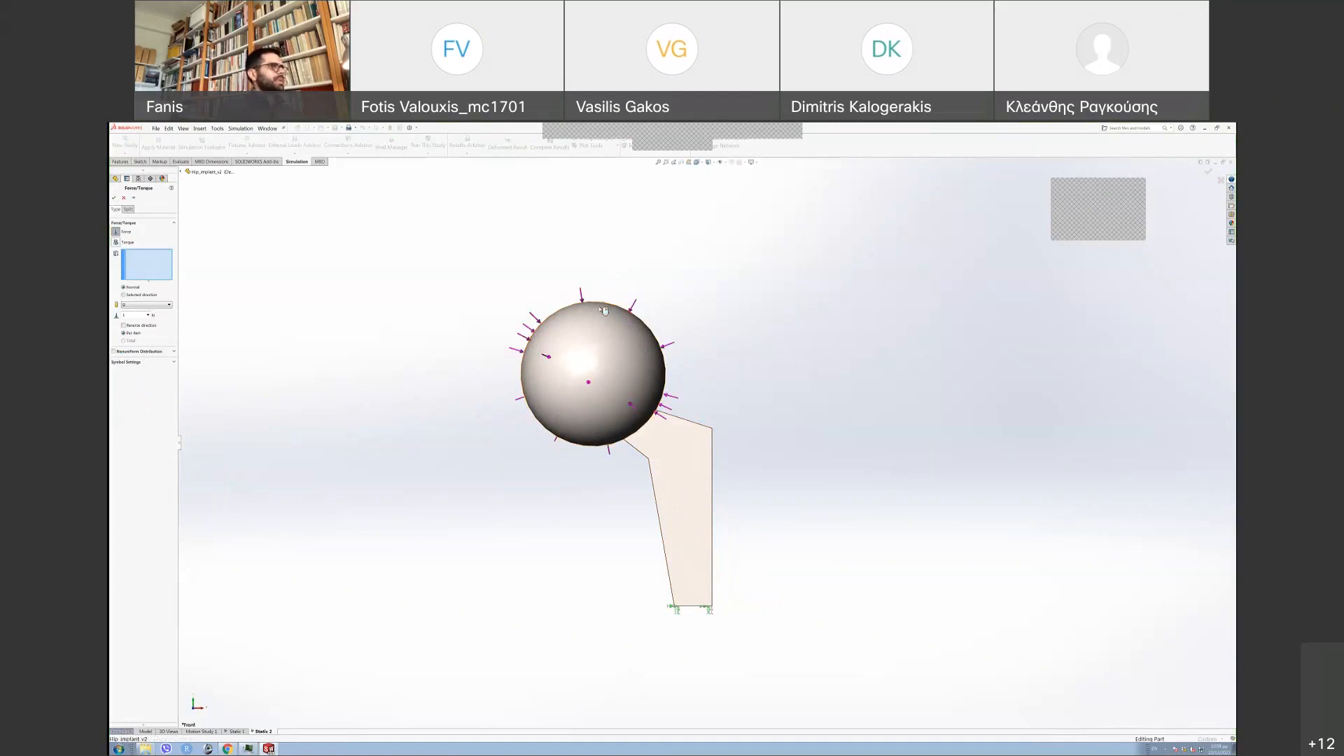
left_click(600, 309)
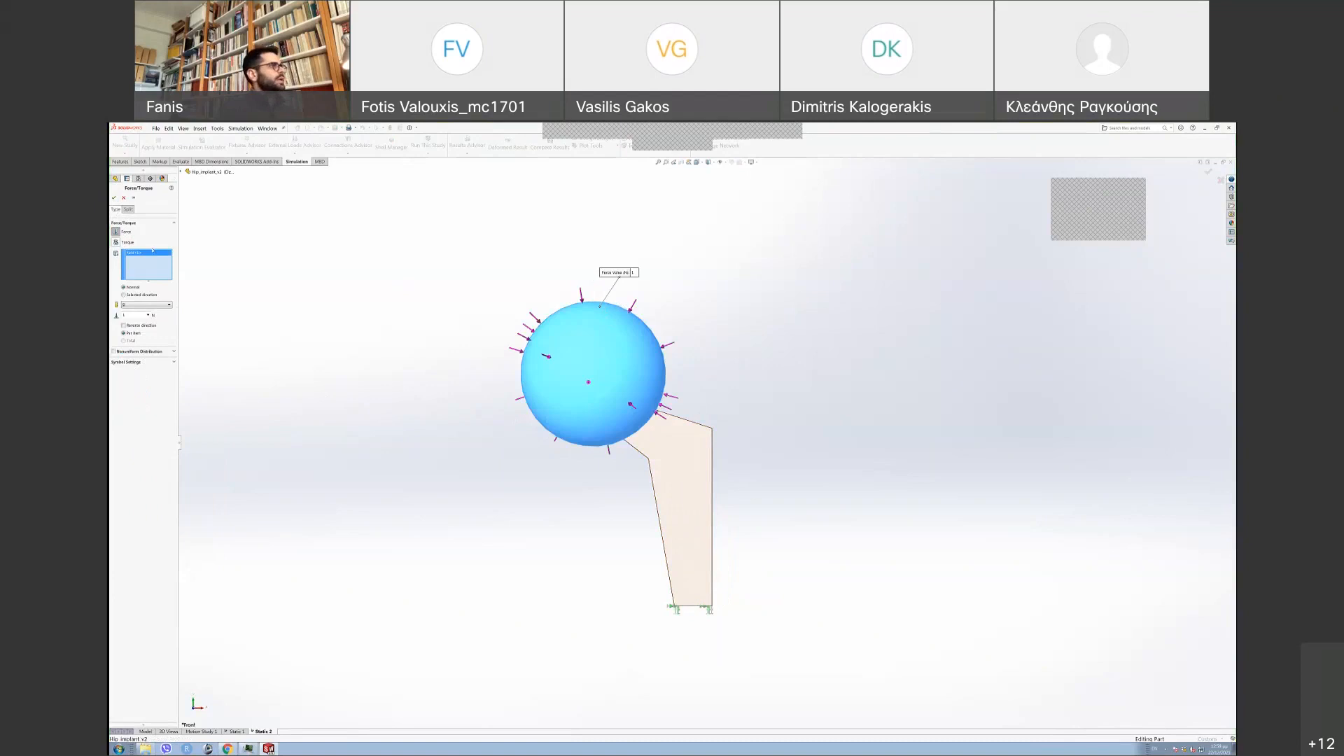
left_click(124, 295)
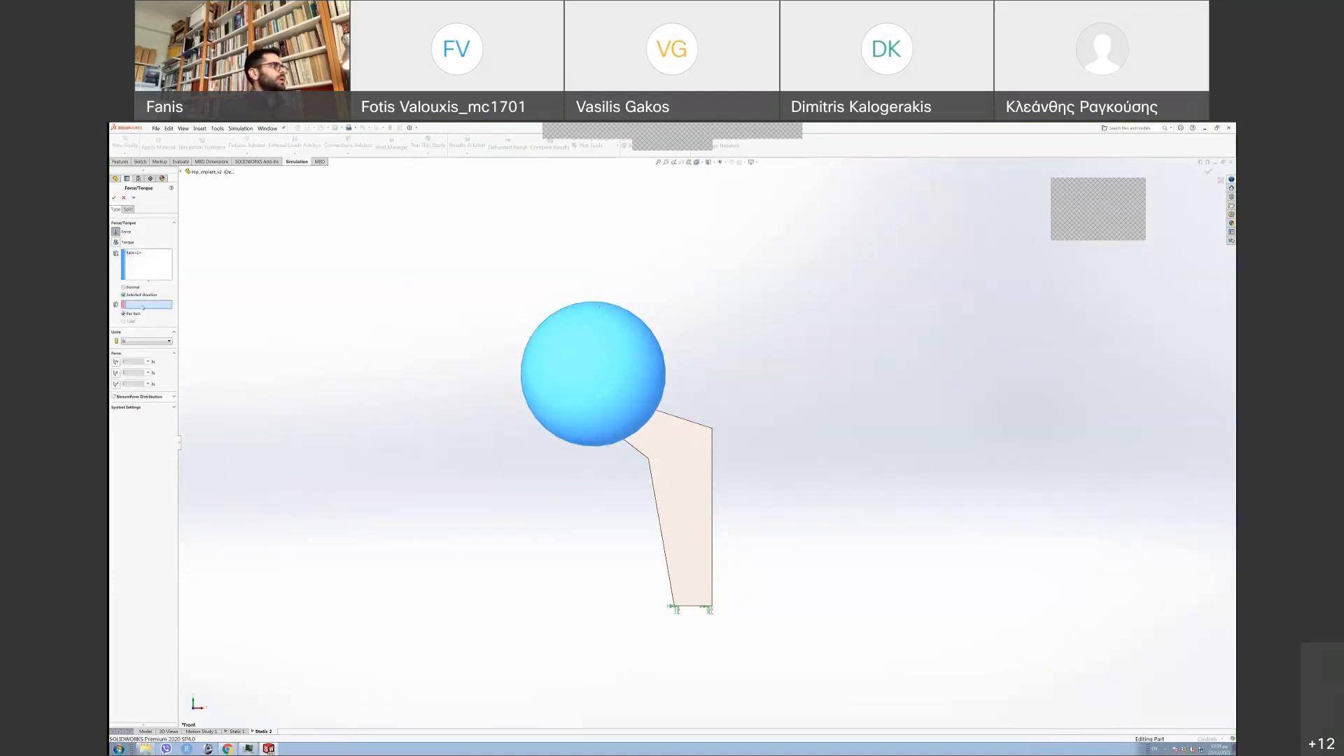
left_click(713, 513)
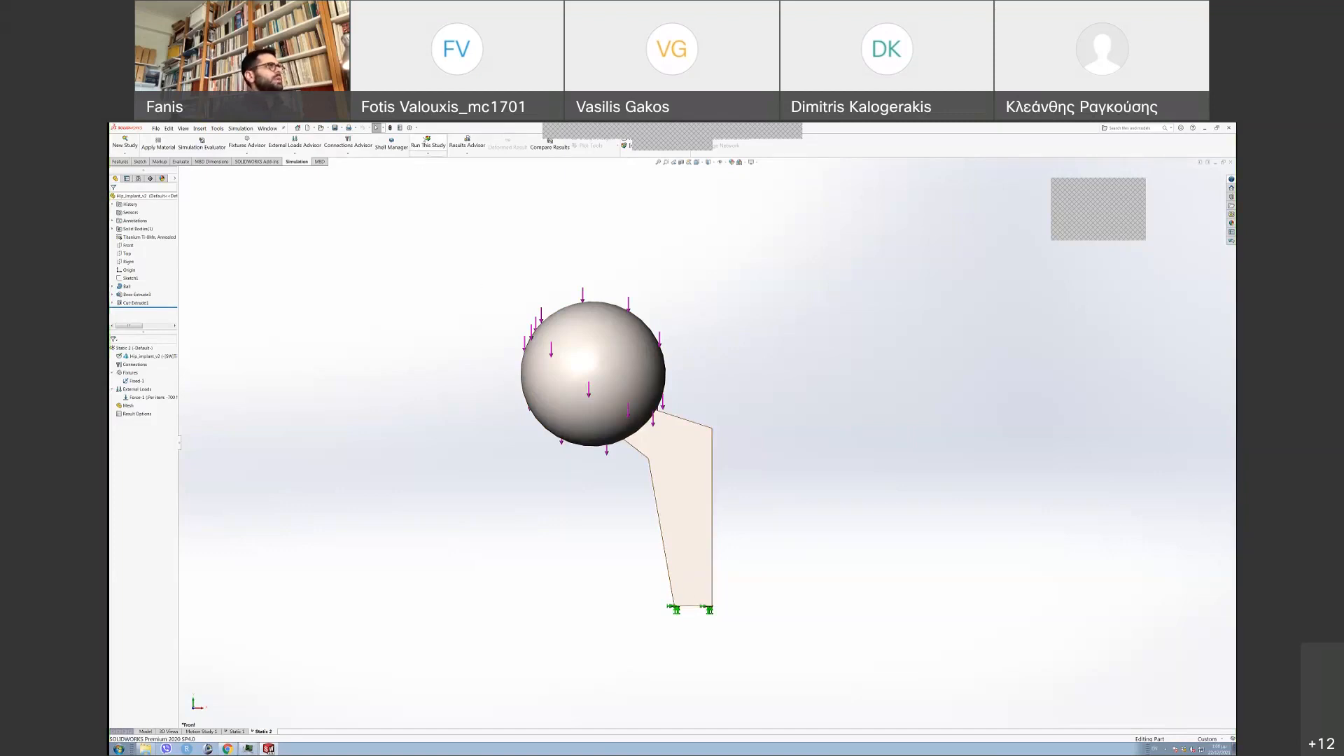
- Run the static study and examine the von Mises stress plot along the implant's stem and fixed end
left_click(428, 140)
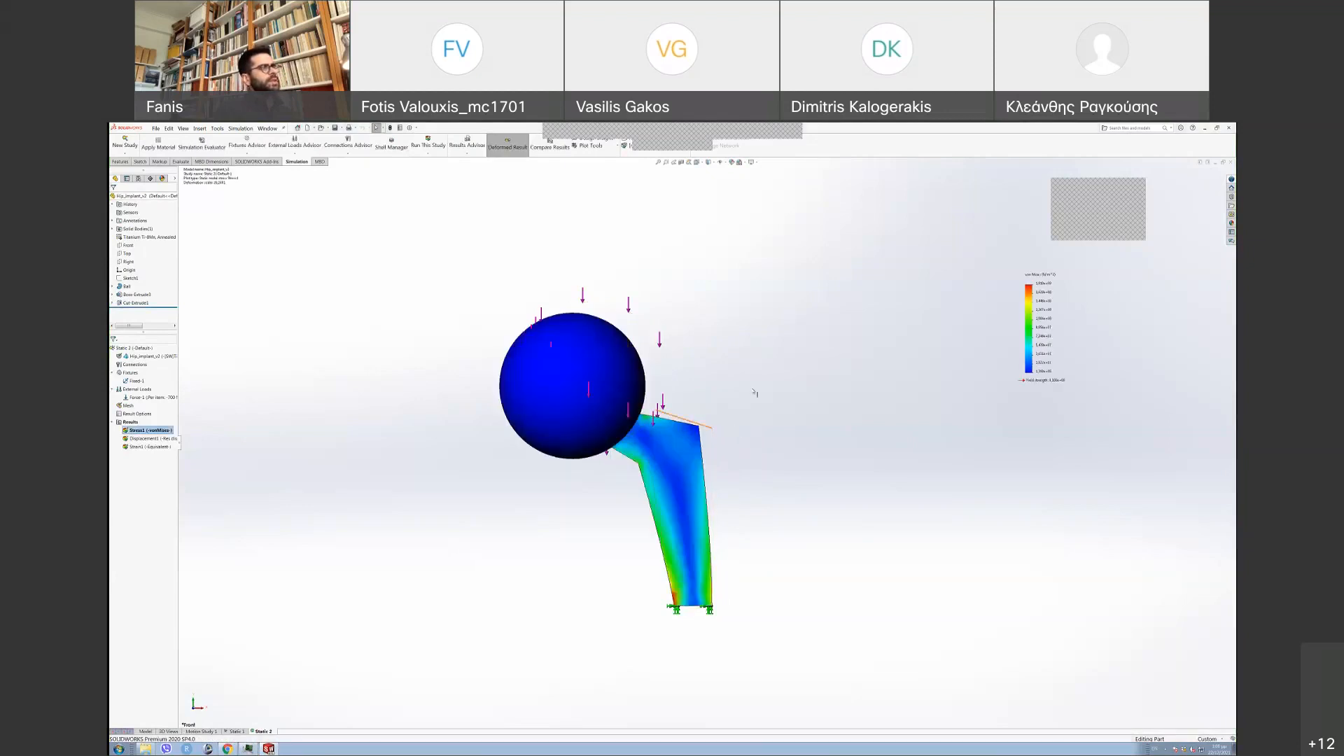
scroll(755, 393, "up", 1)
scroll(755, 393, "down", 2)
scroll(592, 418, "up", 3)
scroll(512, 490, "down", 2)
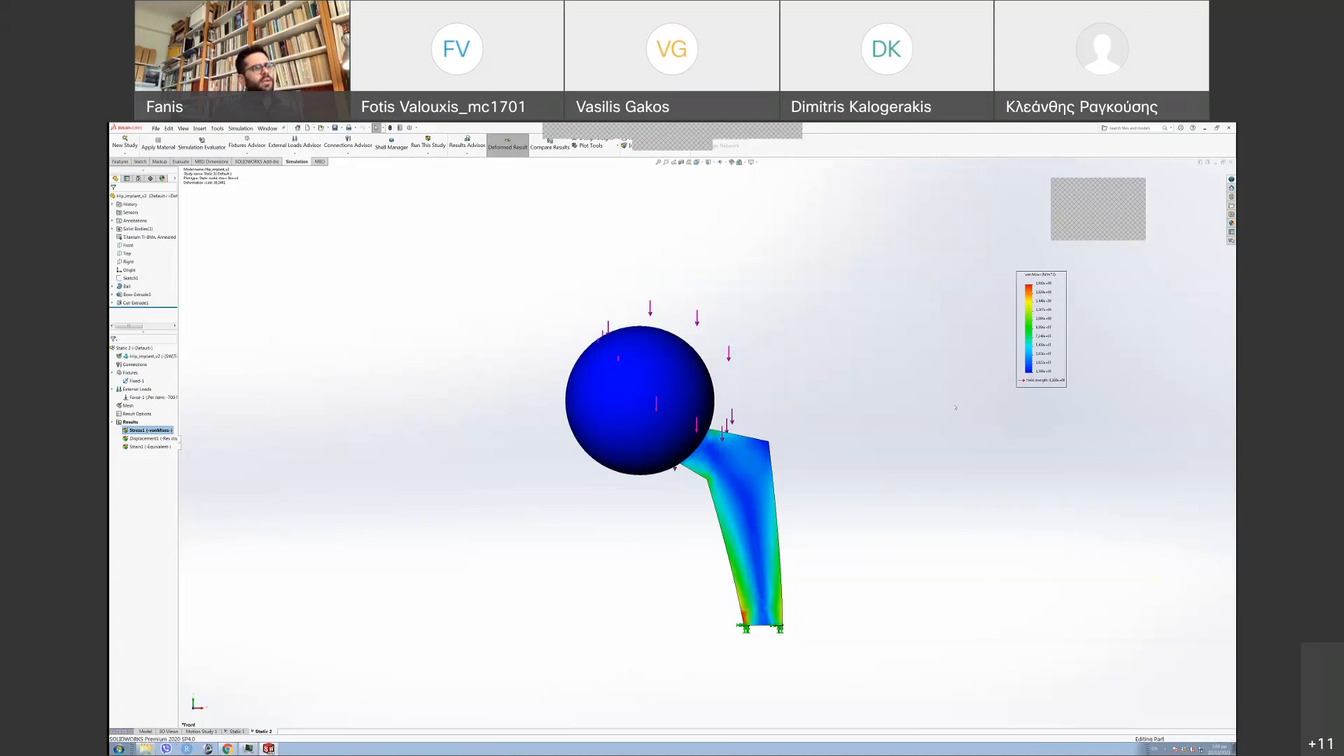
middle_click_drag(602, 555, 593, 507)
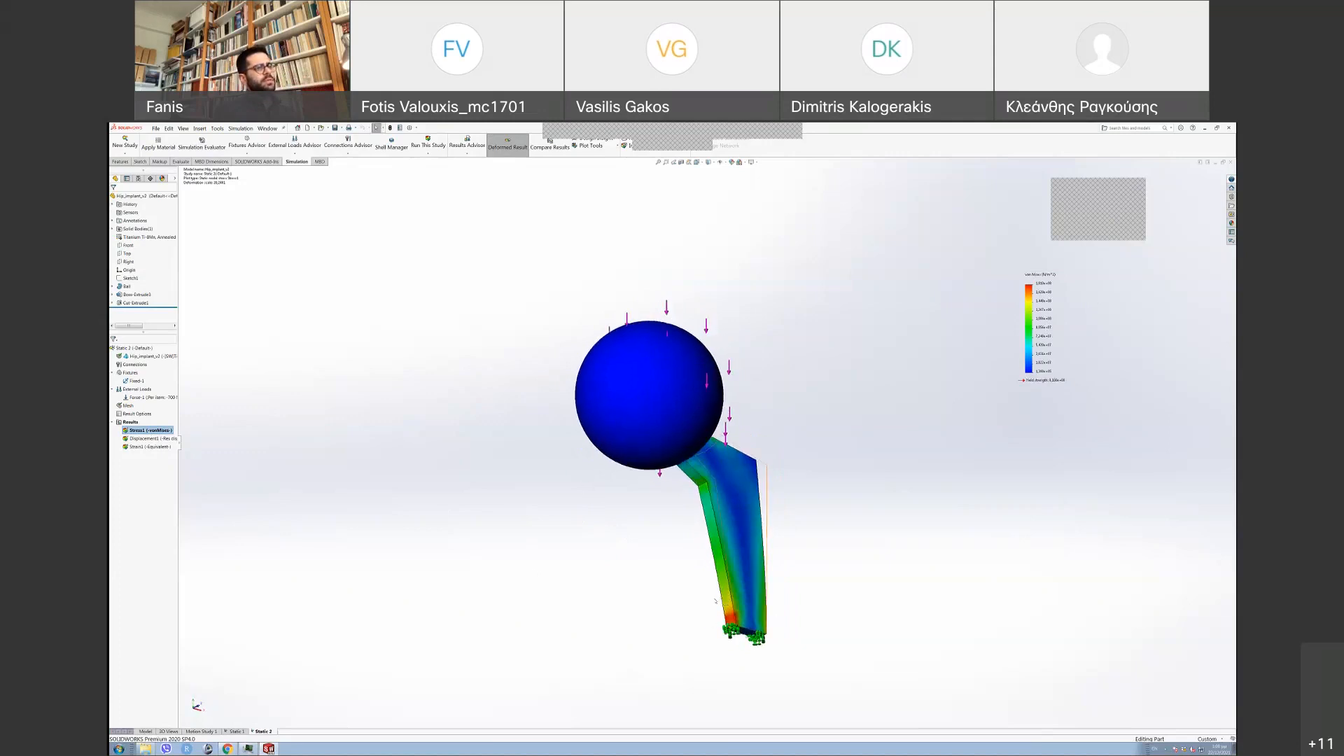
middle_click_drag(633, 567, 429, 528)
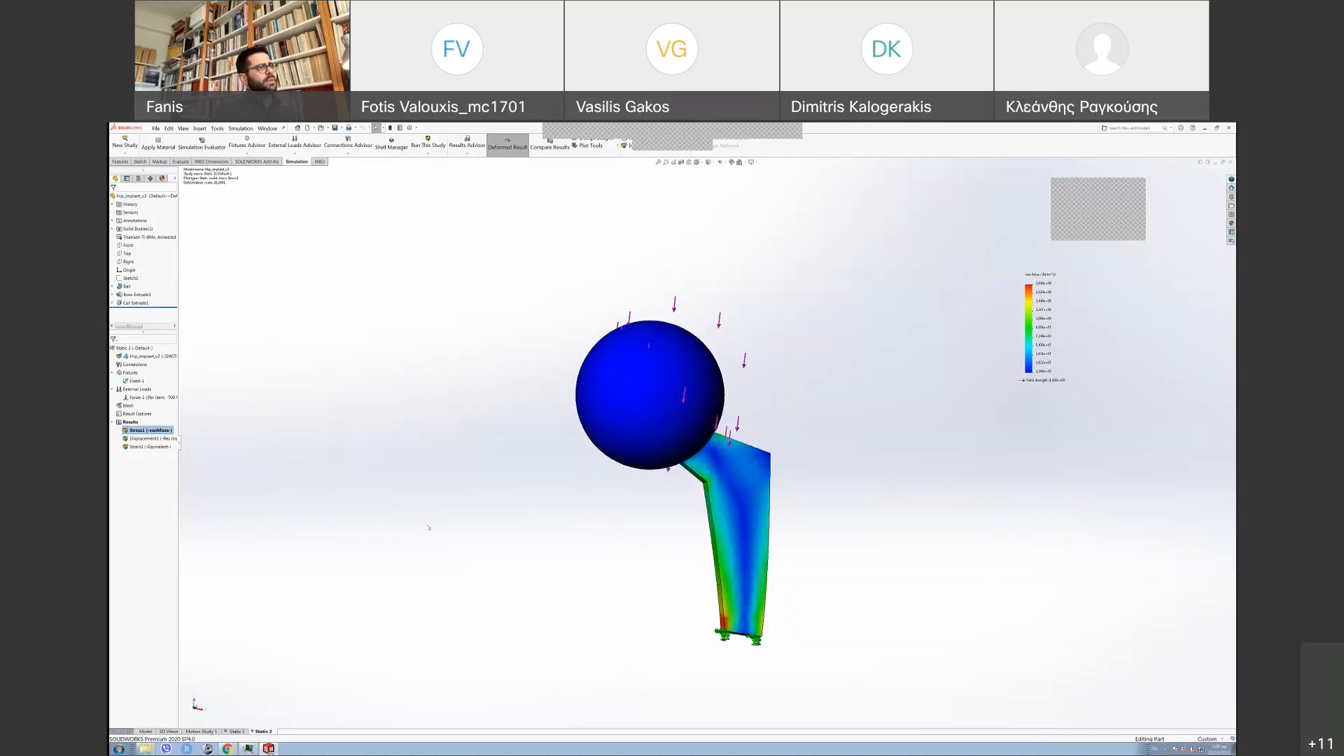
- Display the resultant displacement plot and the equivalent strain plot, and examine each on the deformed implant
double_click(153, 438)
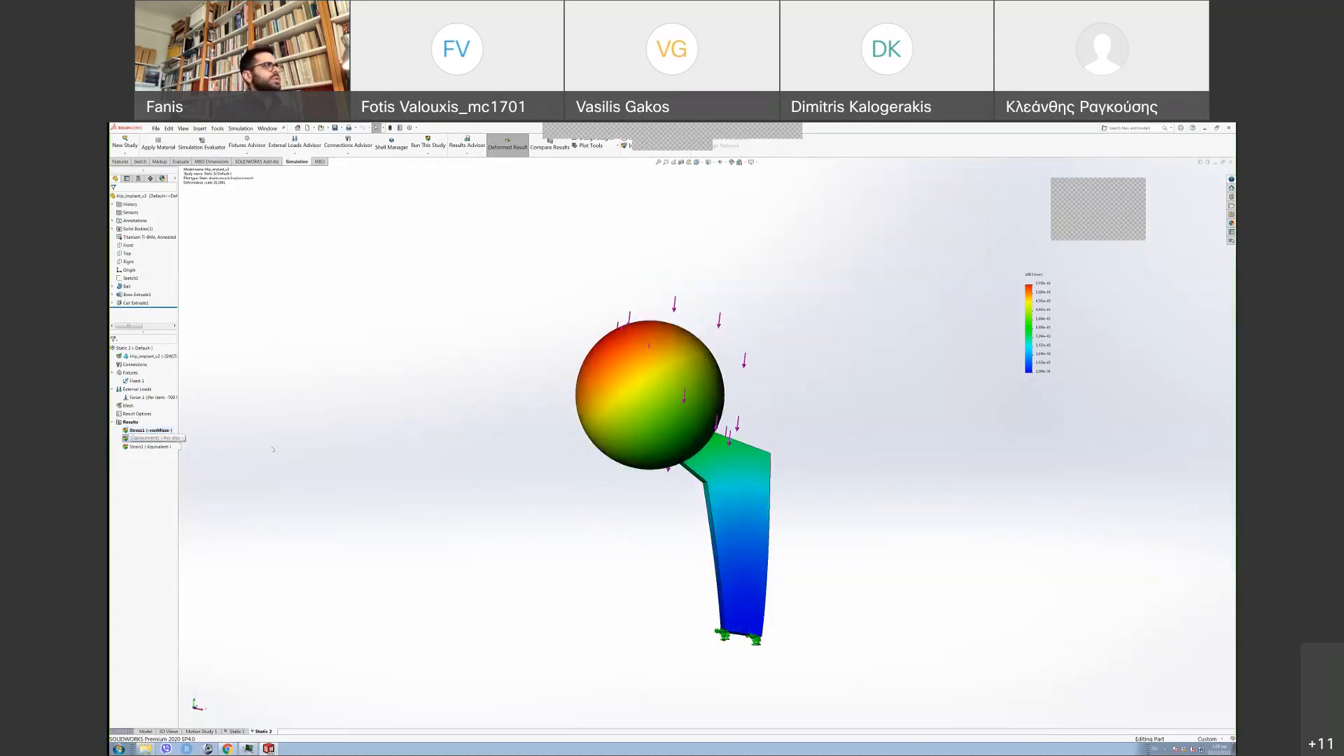
middle_click_drag(624, 534, 644, 364)
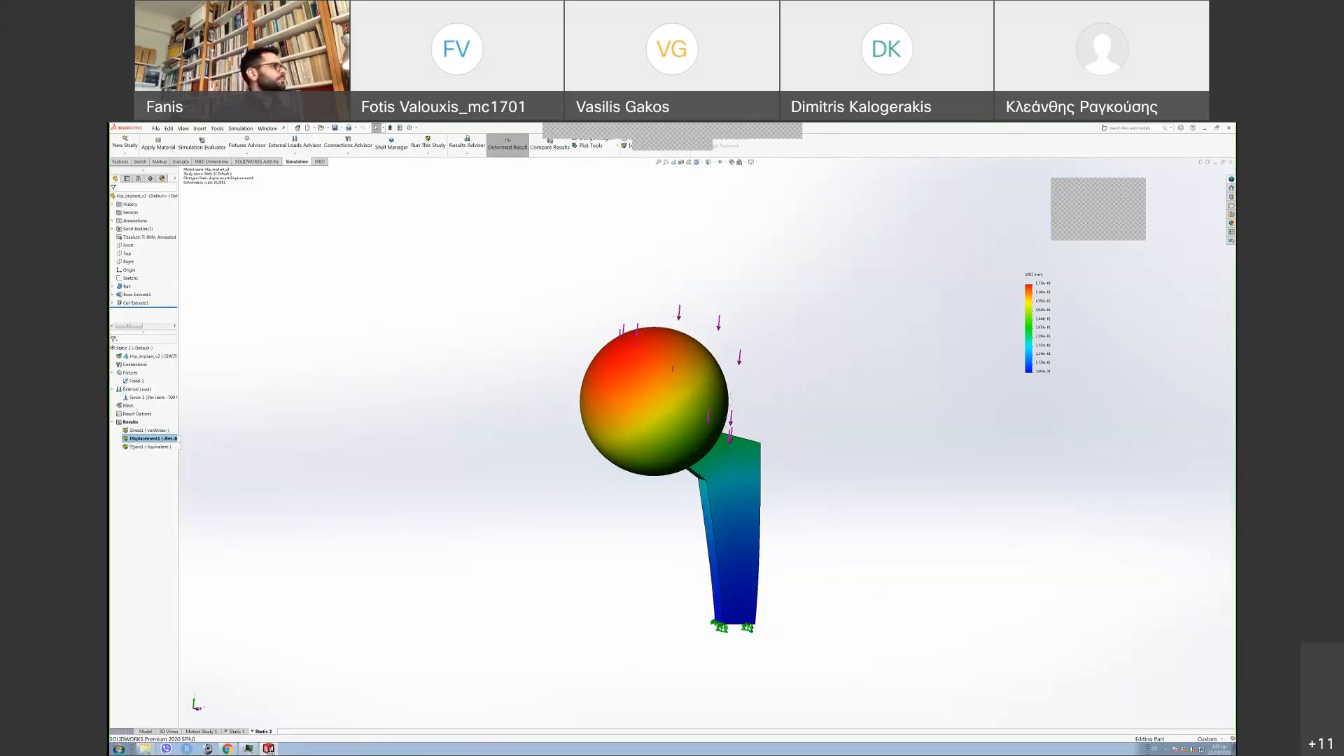
double_click(143, 447)
middle_click_drag(954, 489, 764, 449)
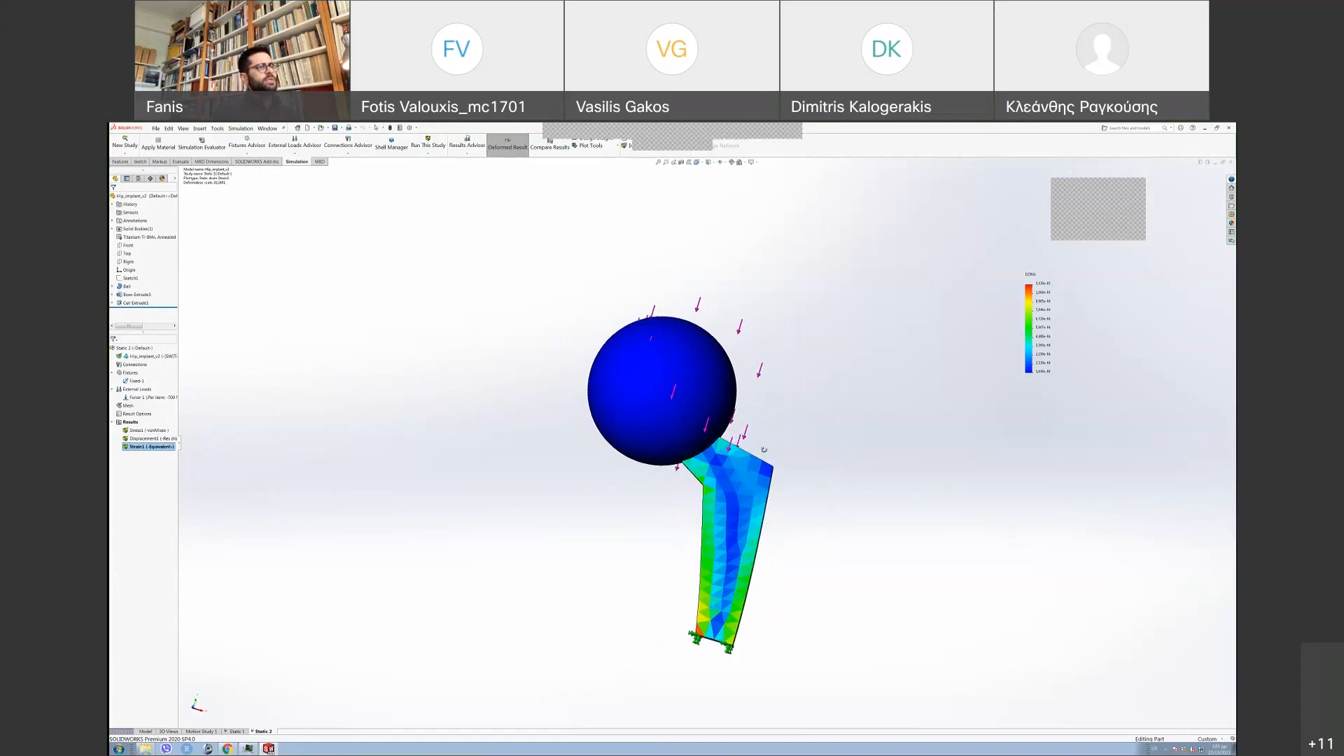
- Return to the von Mises stress plot and inspect the stem, its fixed end and the stress legend from several angles
left_click(140, 429)
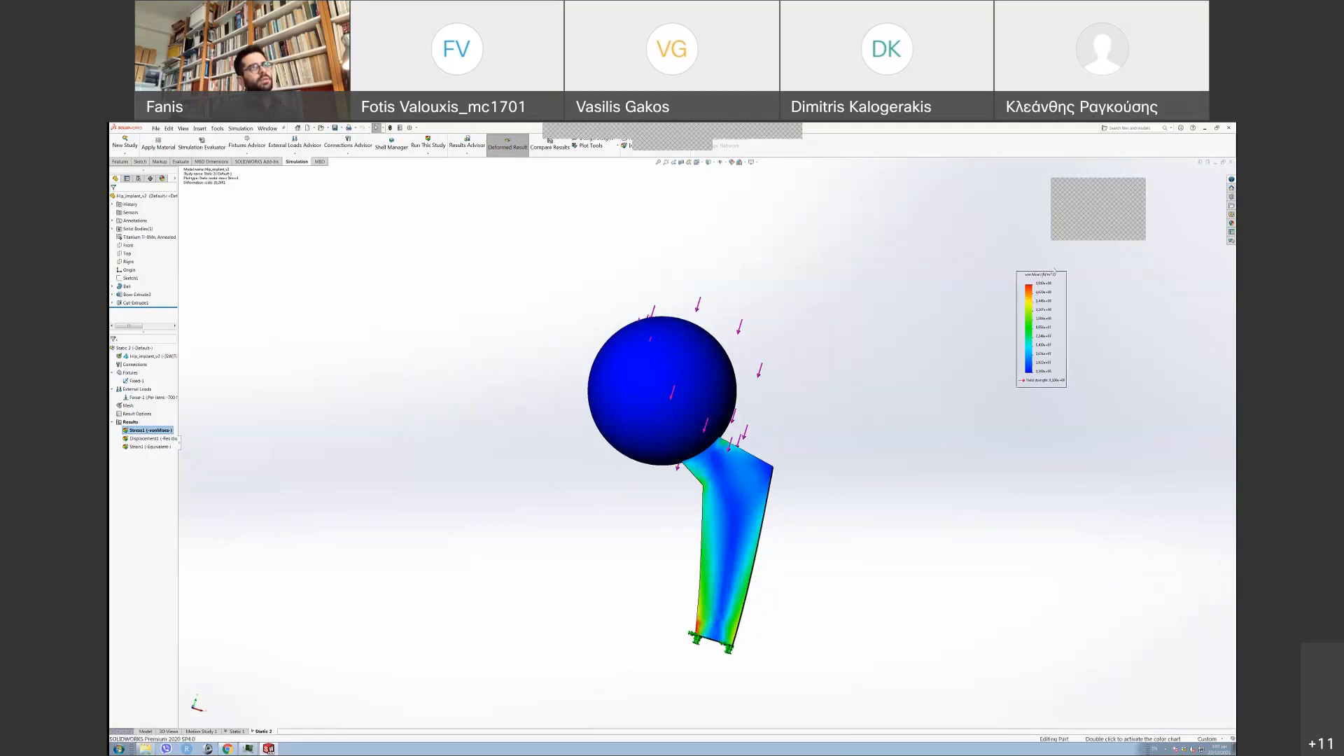
middle_click_drag(903, 483, 784, 493)
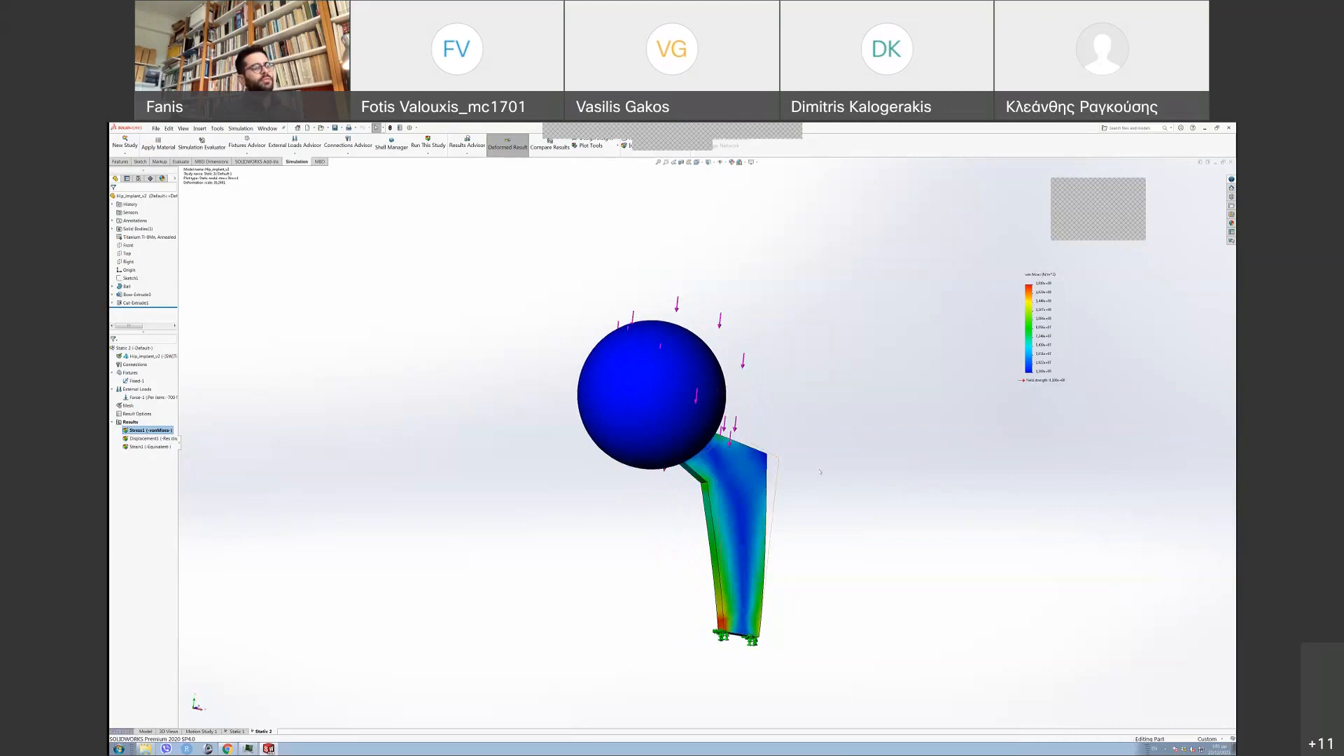
middle_click_drag(820, 472, 810, 472)
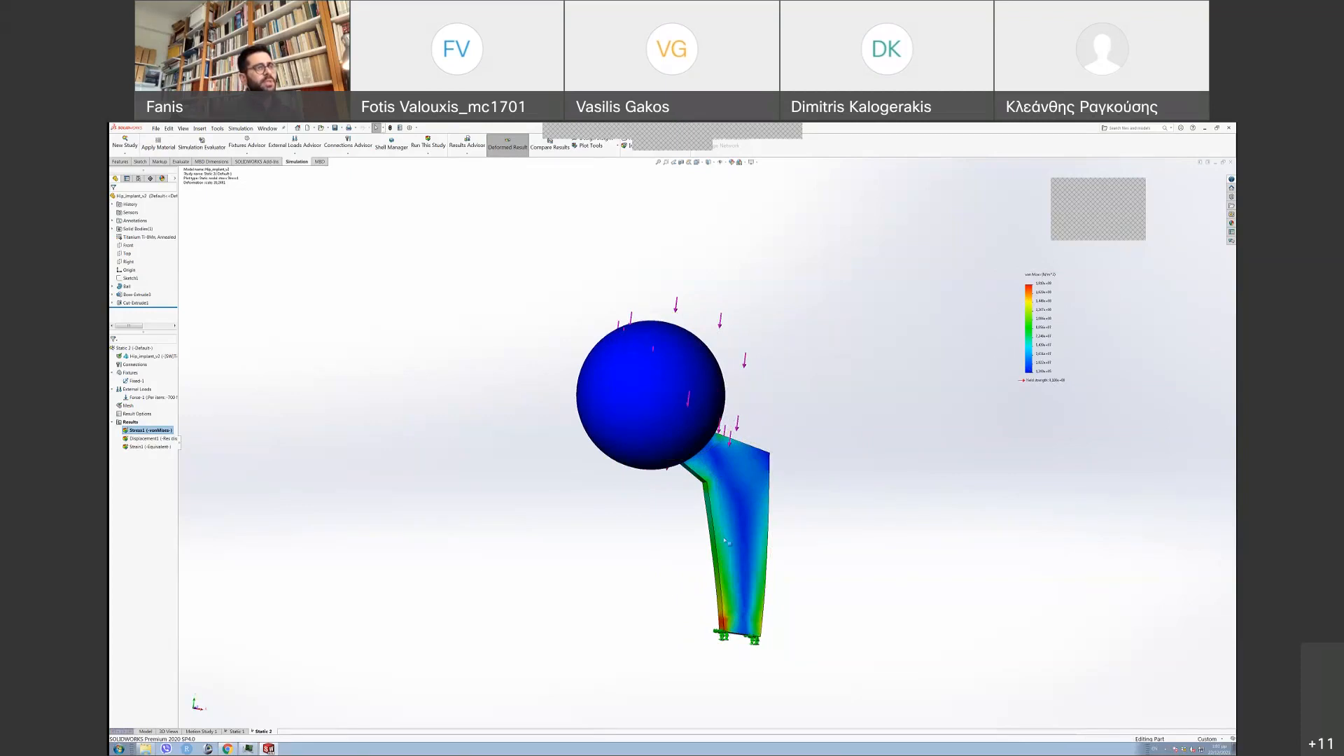
middle_click_drag(908, 441, 884, 420)
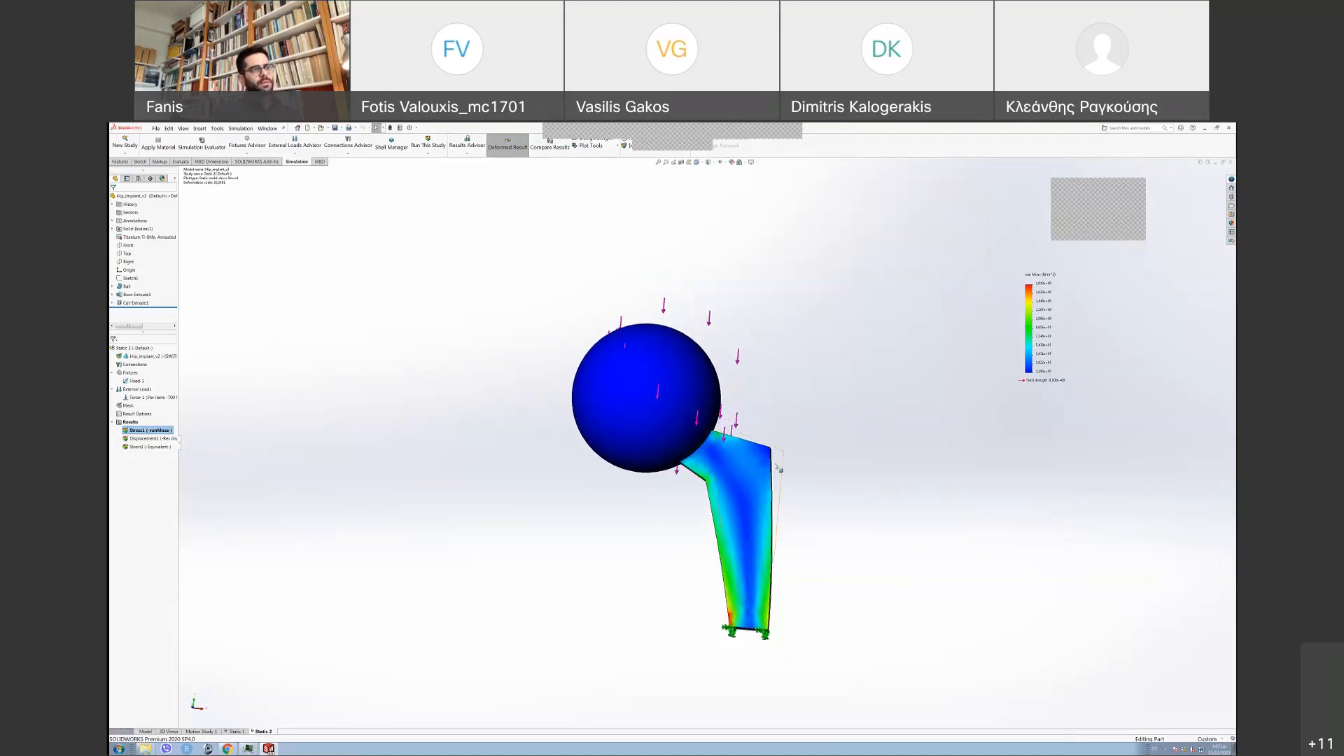
middle_click_drag(777, 468, 701, 508)
middle_click_drag(411, 471, 538, 492)
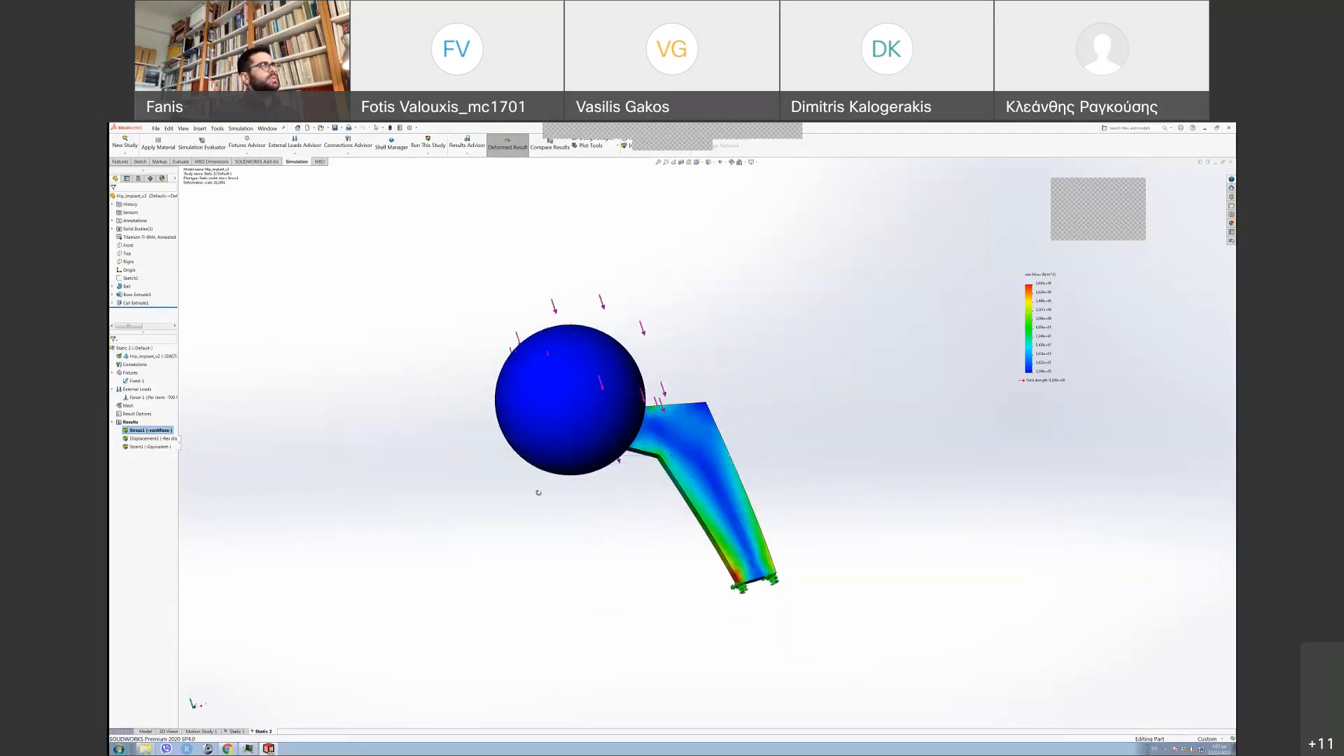